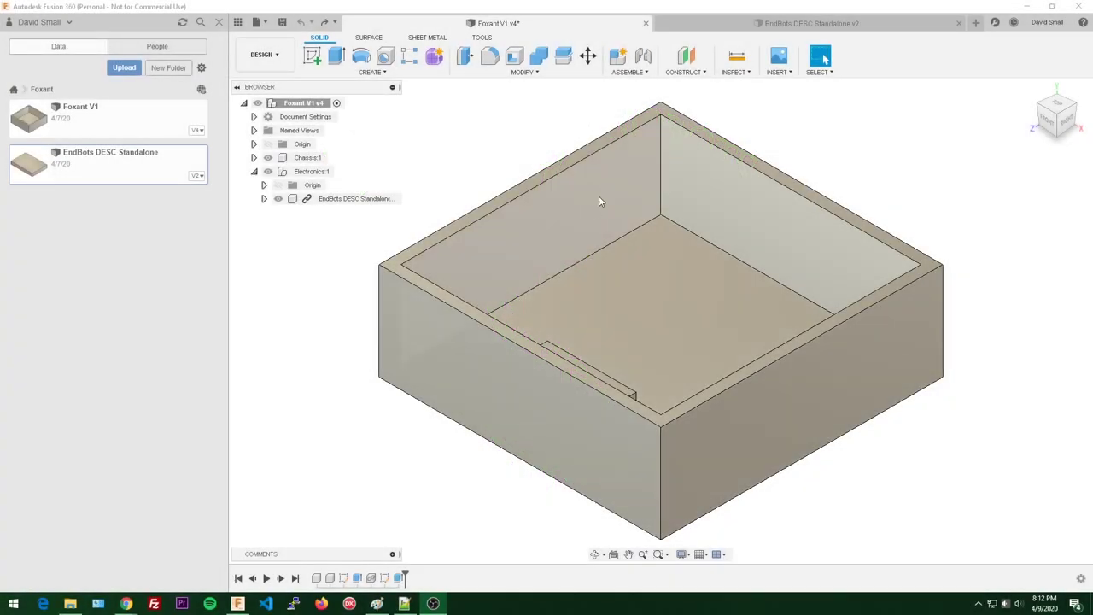
left_click(850, 156)
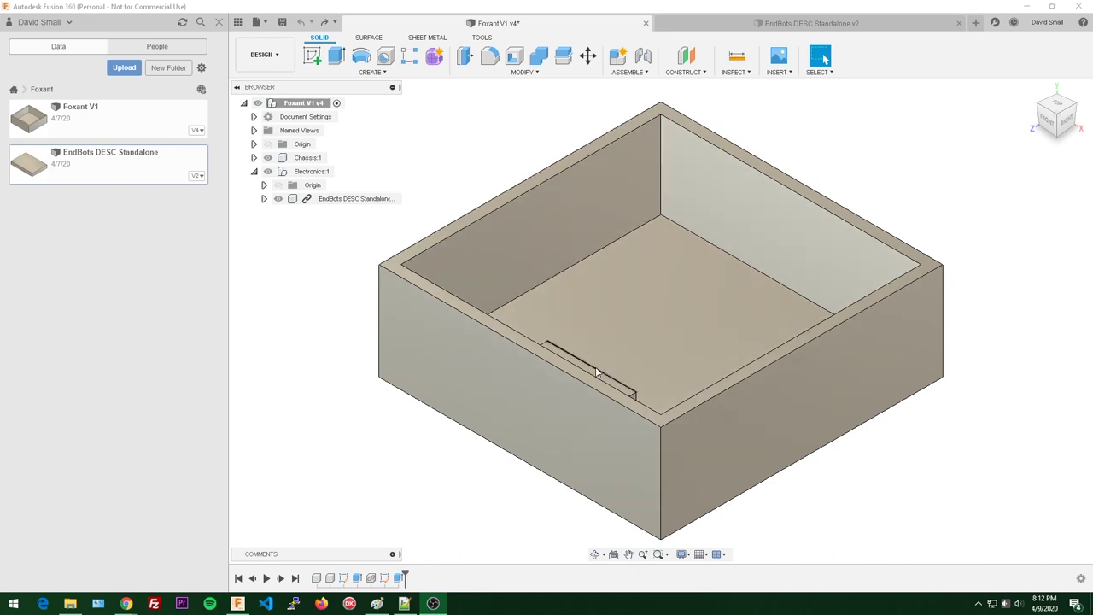
left_click(884, 131)
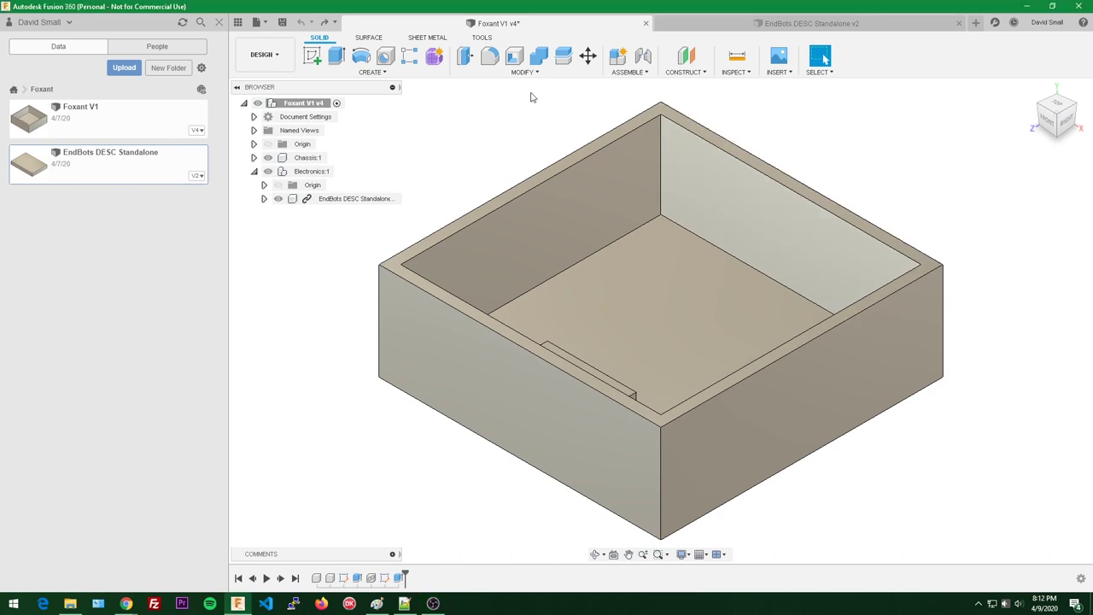
- Assign the ABS Plastic physical material from the Plastic library category to the Chassis component
left_click(331, 158)
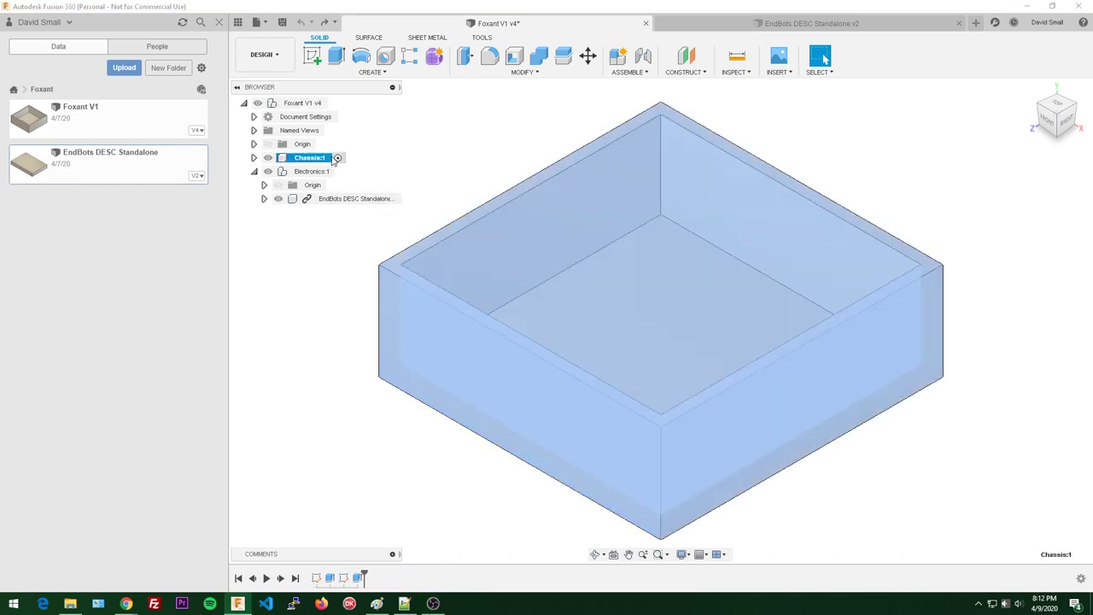
right_click(333, 159)
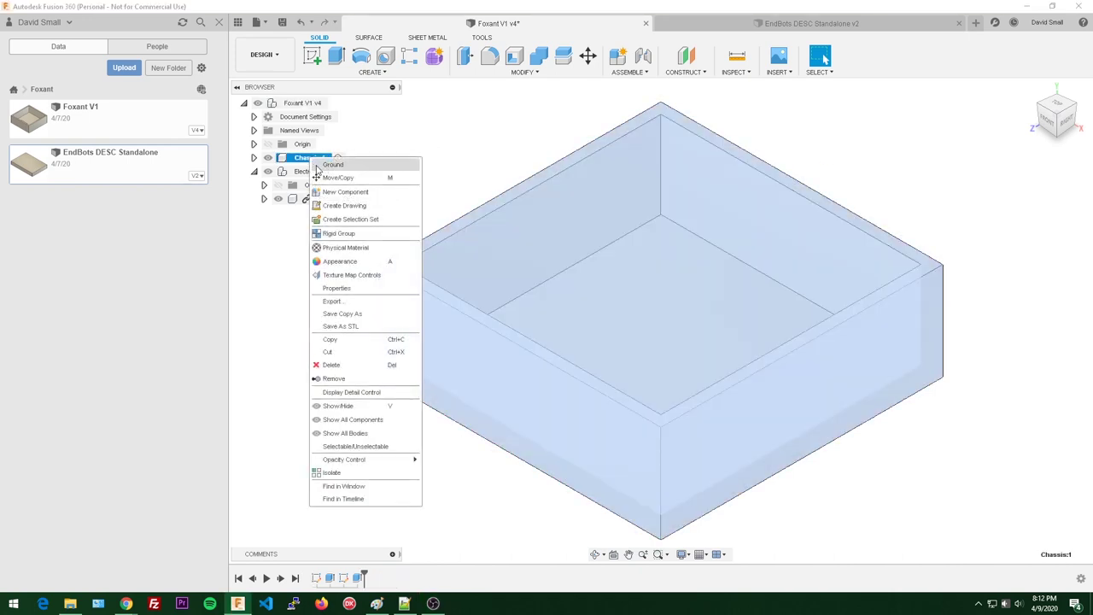
left_click(340, 249)
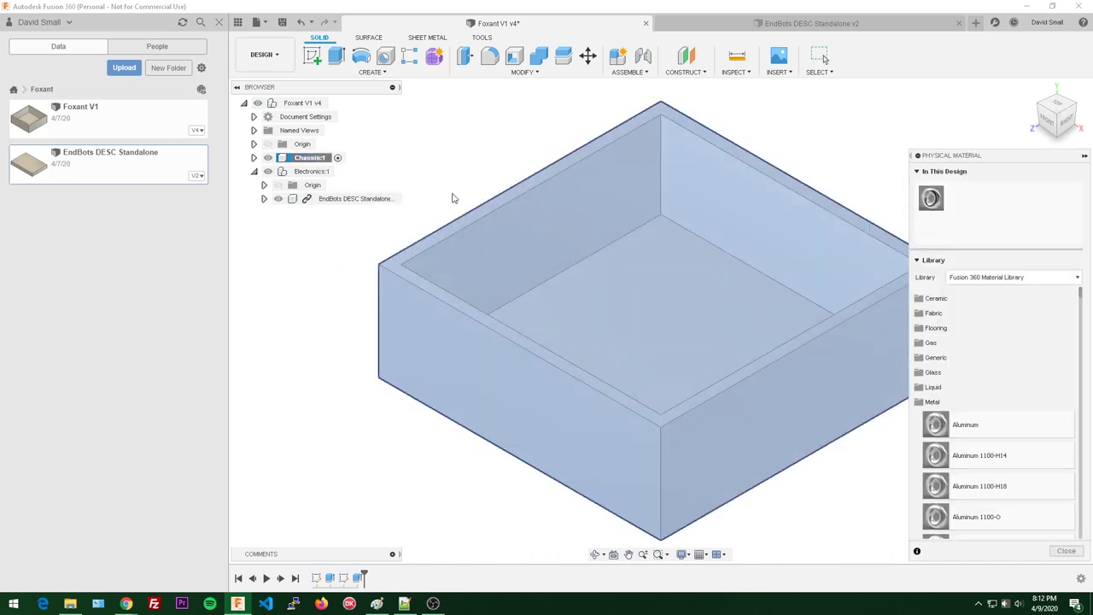
left_click_drag(1019, 152, 980, 101)
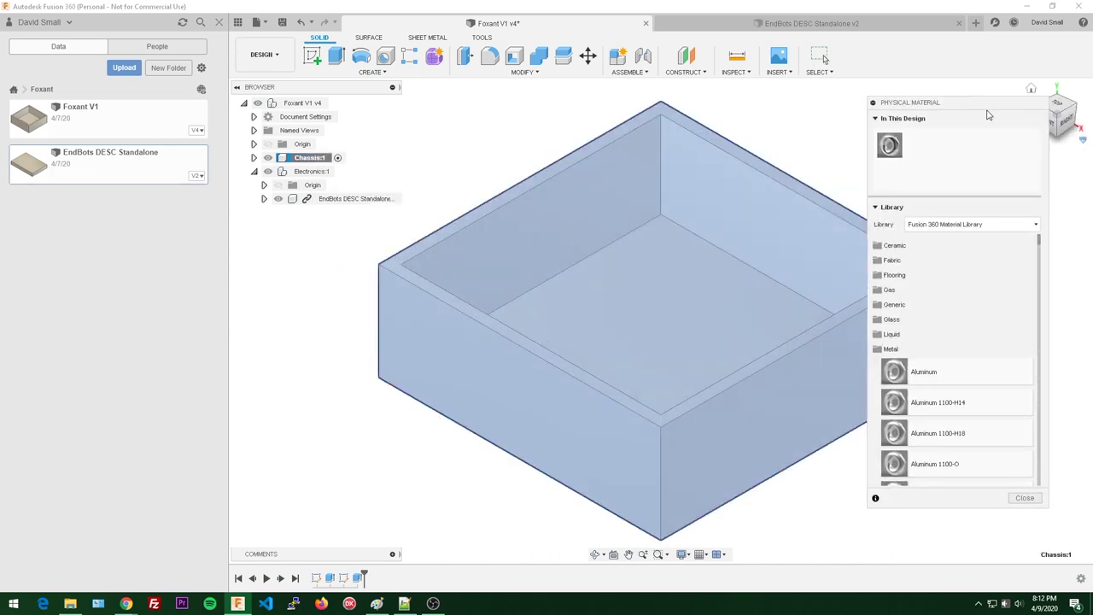
scroll(934, 342, "down", 3)
scroll(930, 316, "up", 3)
left_click(919, 349)
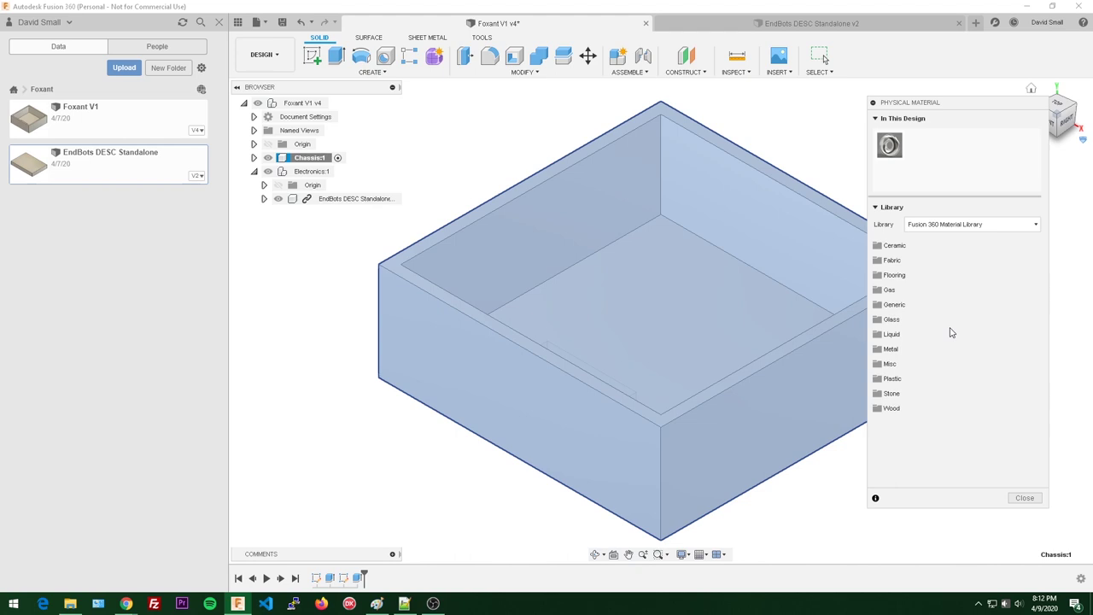
left_click(891, 386)
scroll(920, 371, "down", 2)
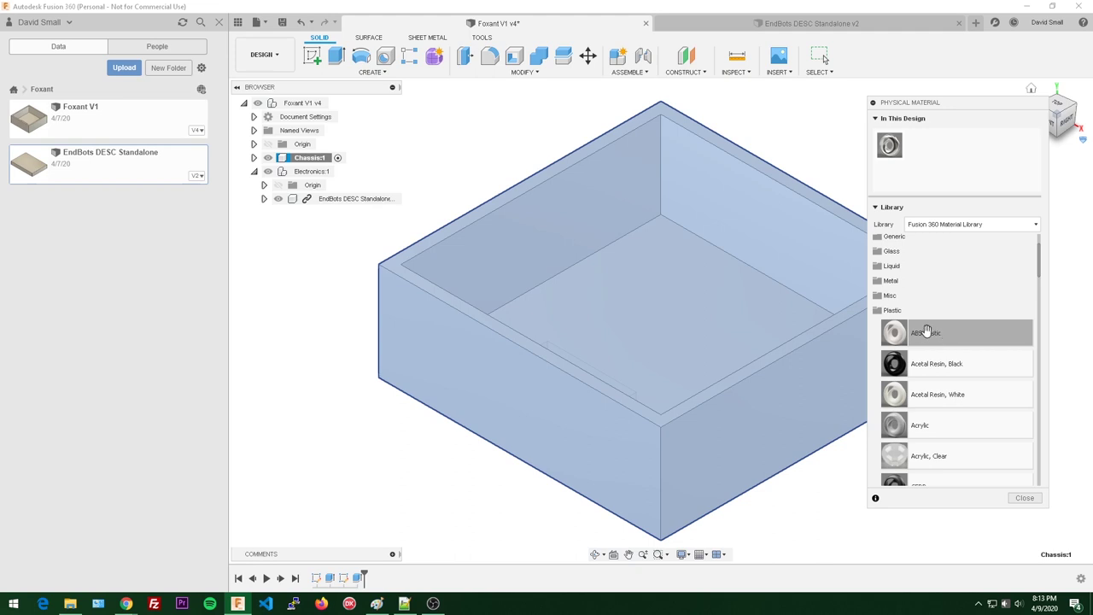
left_click_drag(937, 327, 761, 218)
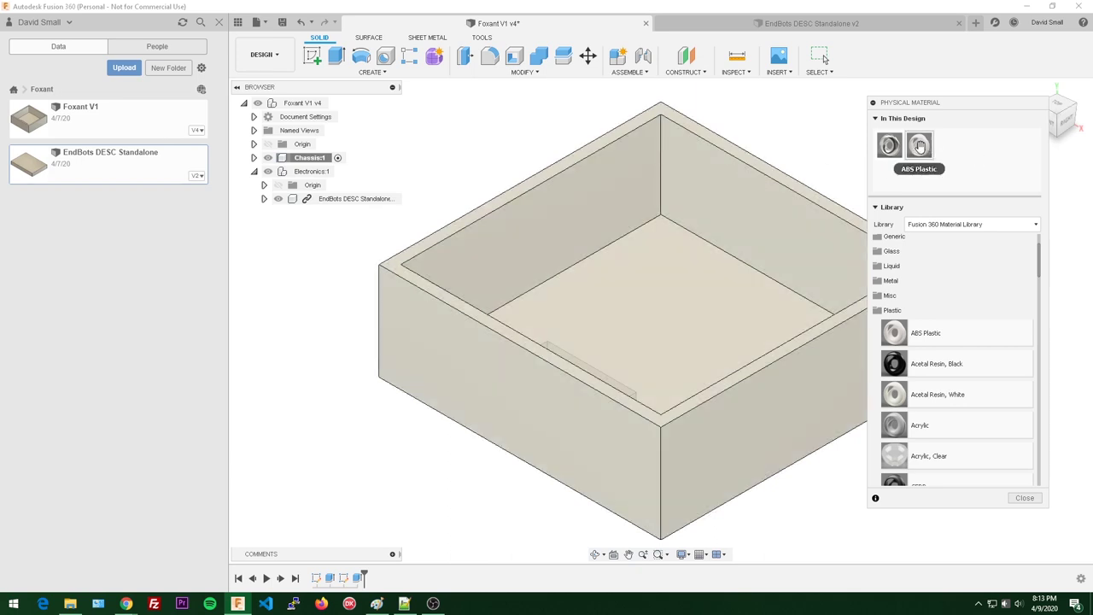
- Open the ABS Plastic material used in this design for editing and show its appearance settings
right_click(918, 146)
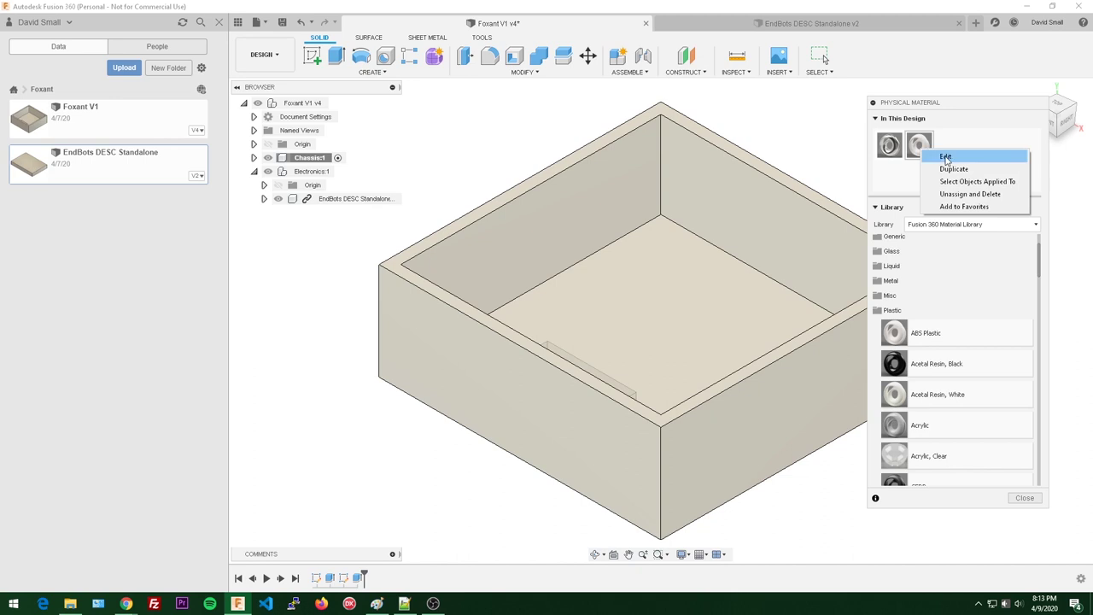
left_click(943, 155)
left_click(813, 146)
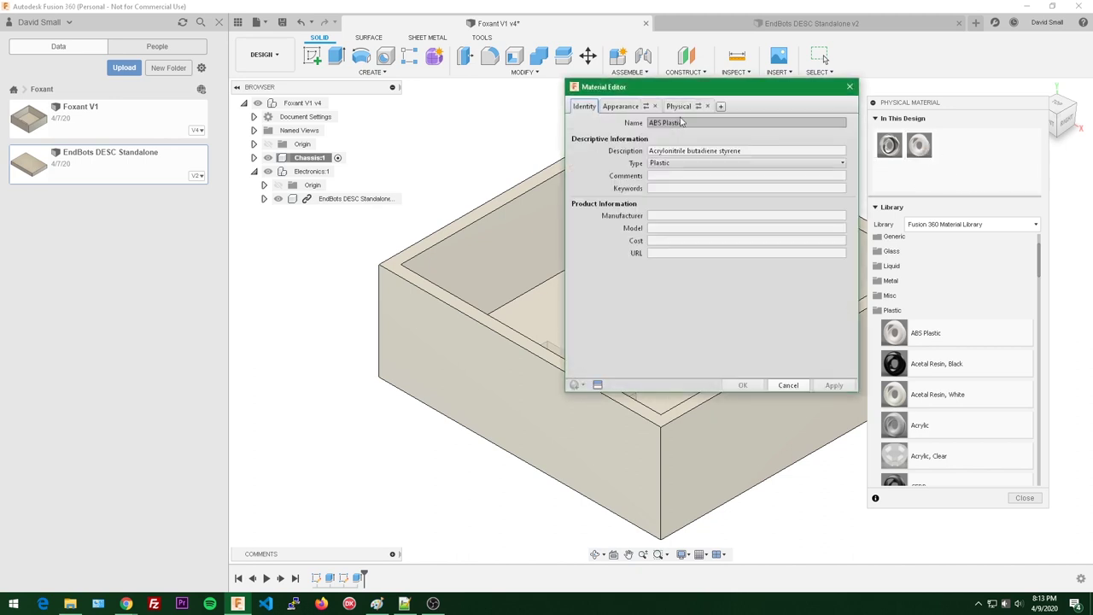
left_click(623, 107)
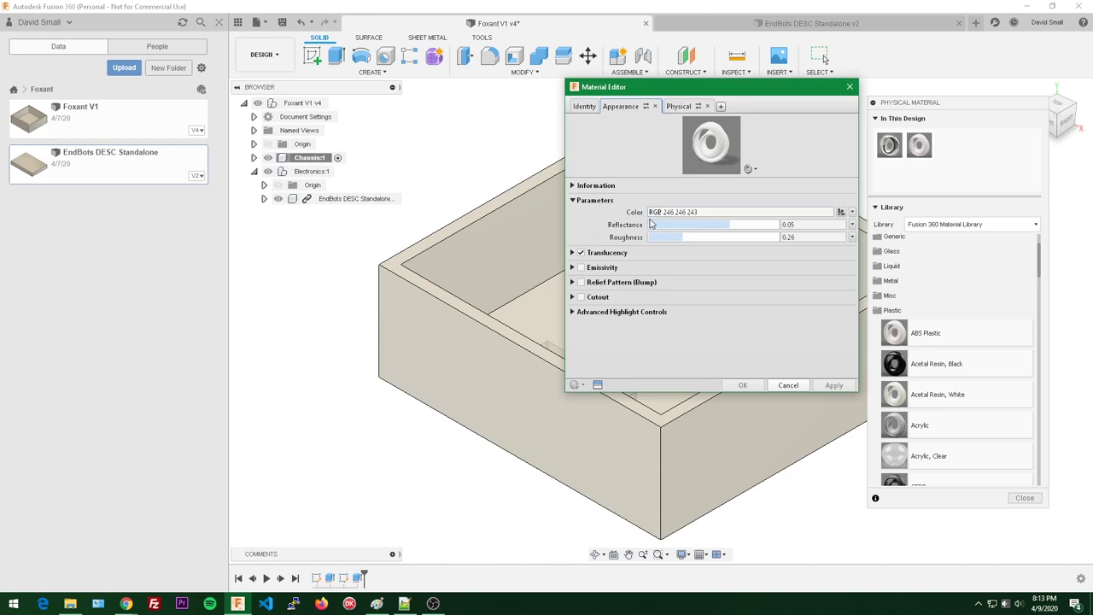
left_click(840, 212)
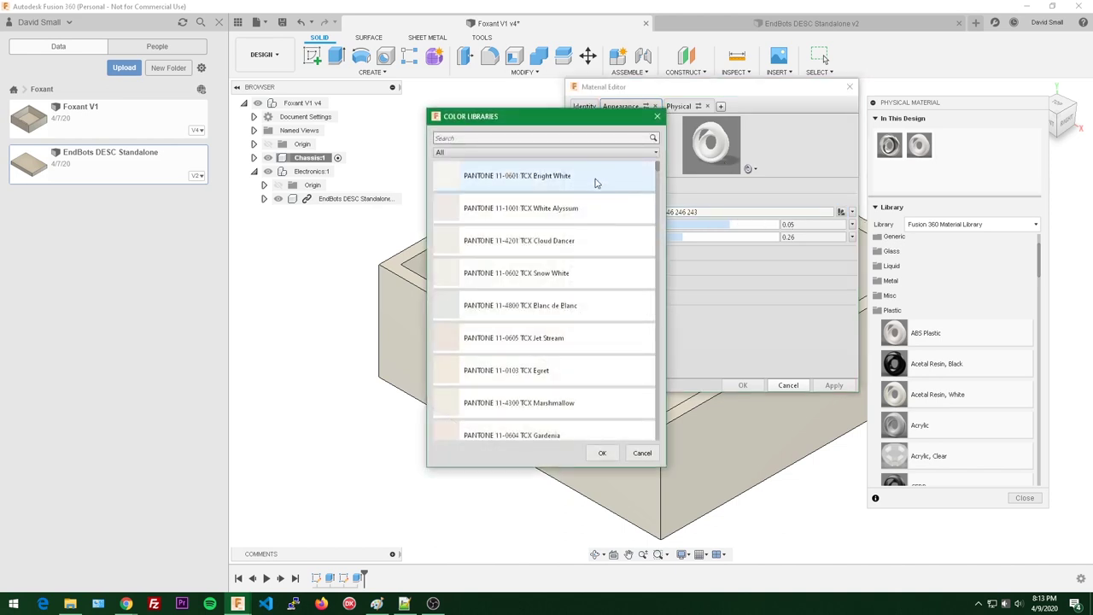
left_click_drag(657, 169, 656, 237)
left_click(643, 453)
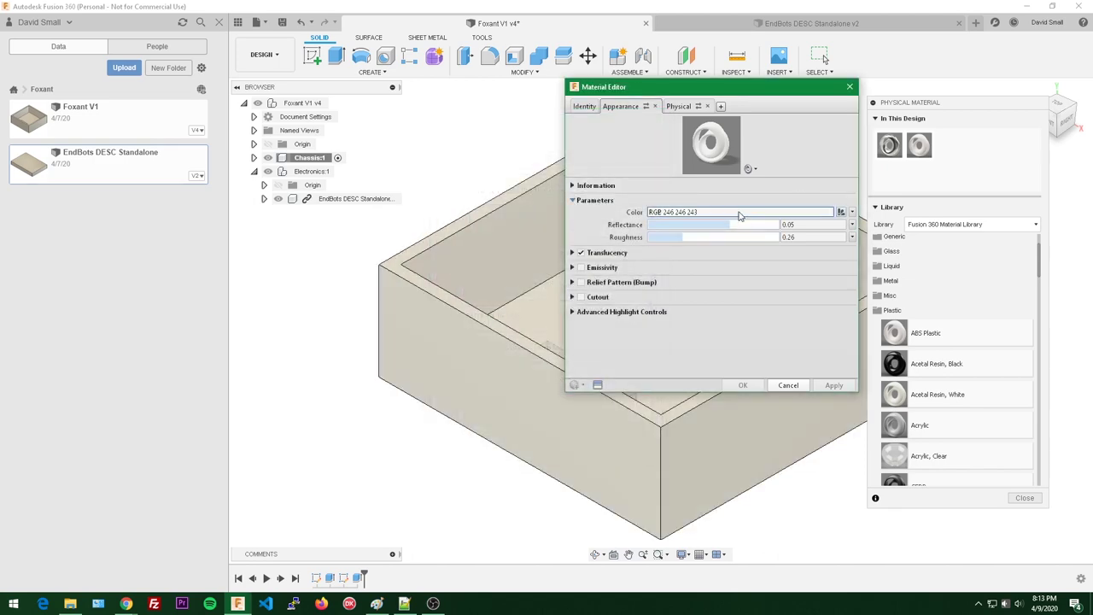
- Set the ABS Plastic appearance color to green, RGB 36 189 8, apply it and close the material dialogs
left_click(739, 214)
left_click_drag(788, 143, 836, 163)
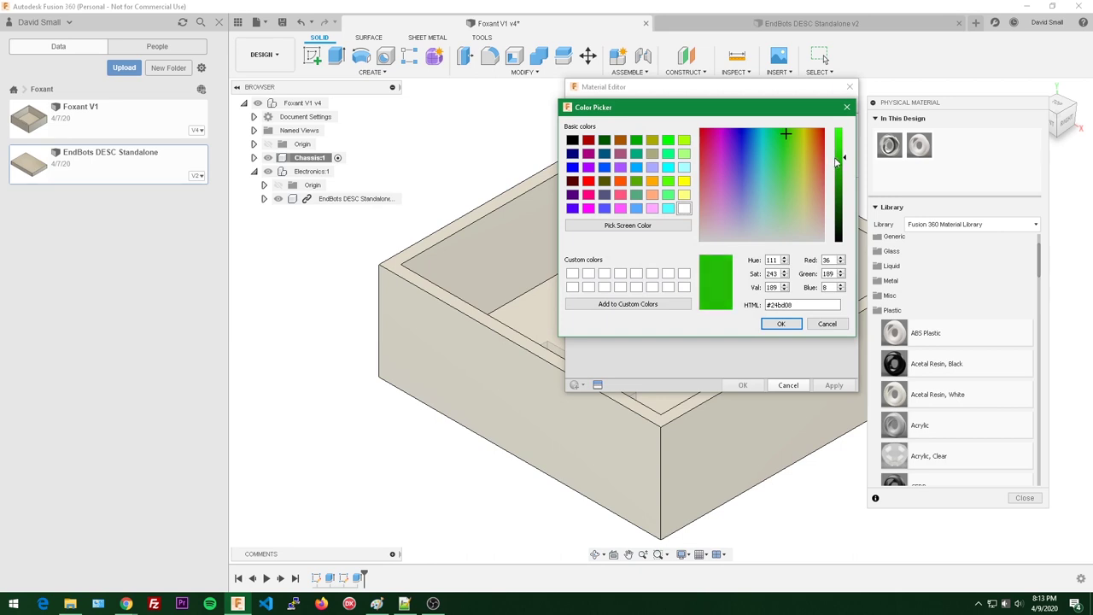
left_click(779, 324)
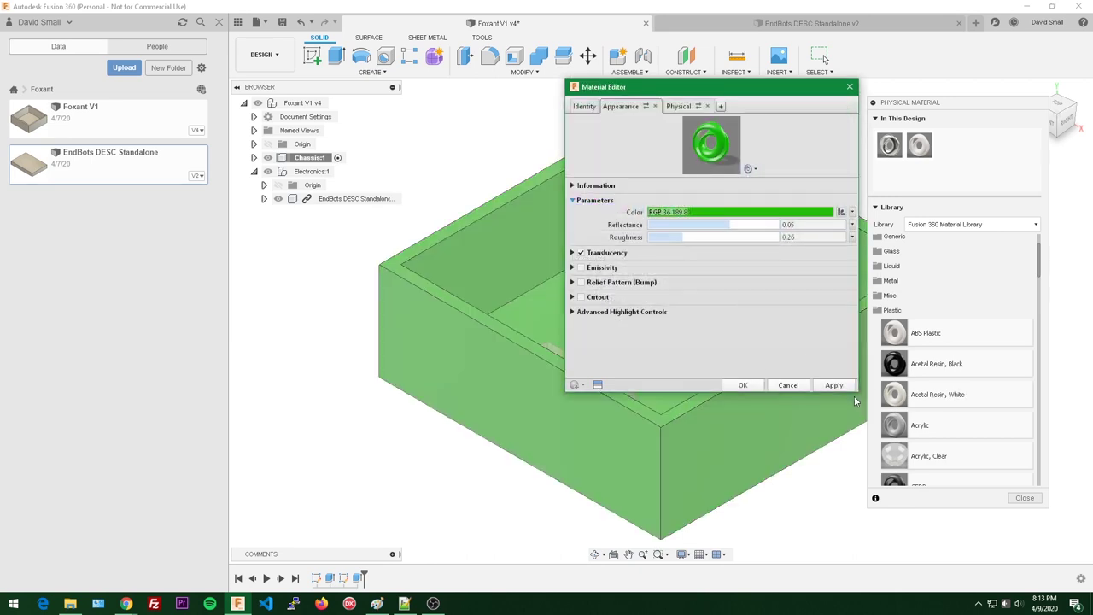
left_click(834, 385)
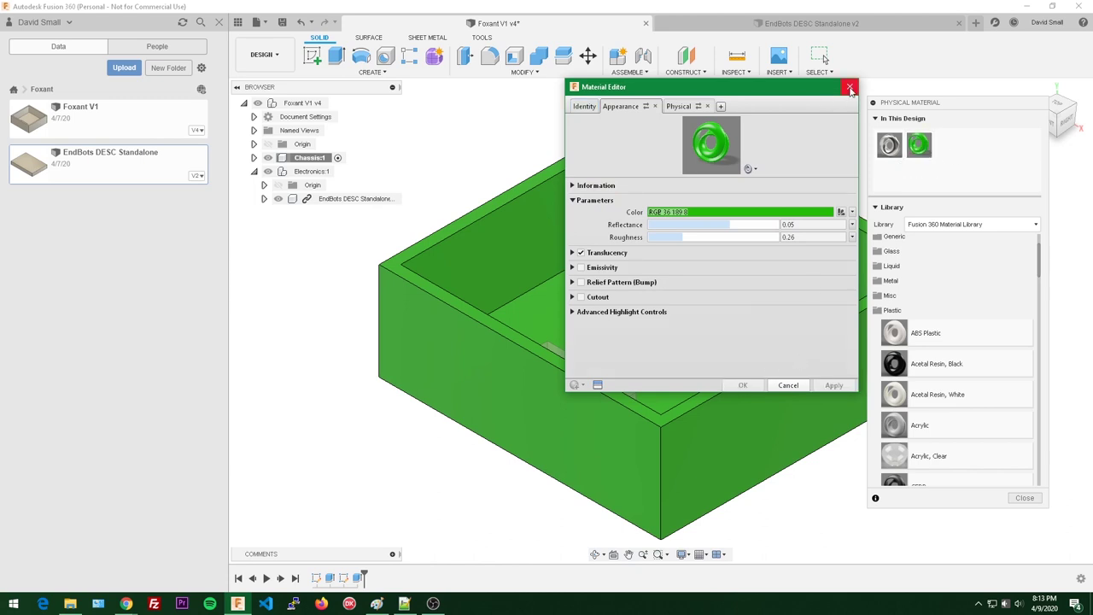
left_click(850, 88)
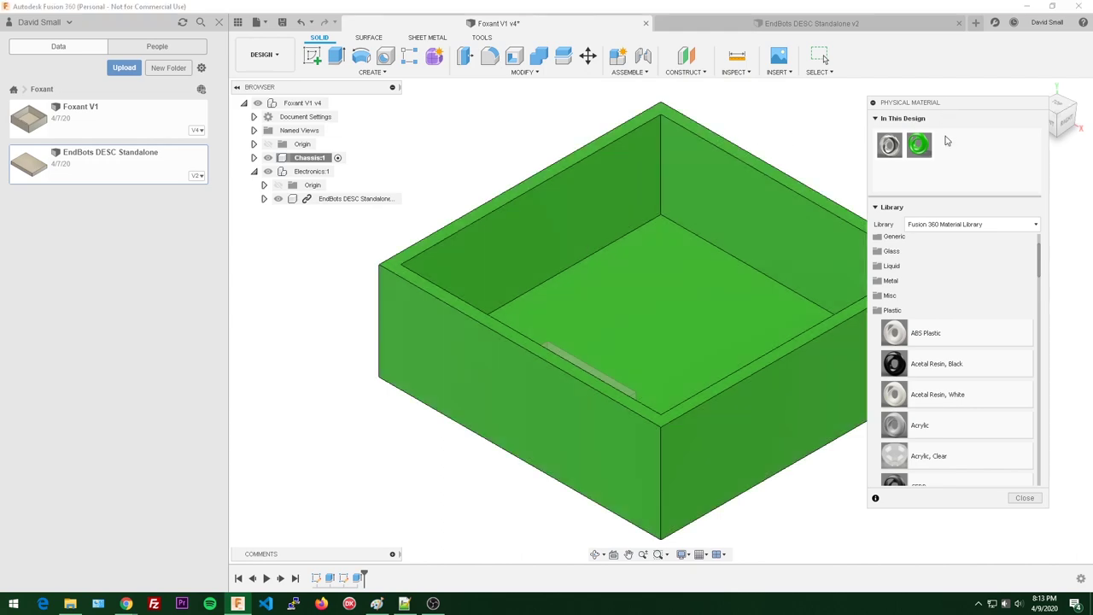
key("Escape")
middle_click_drag(881, 184, 752, 218, "shift")
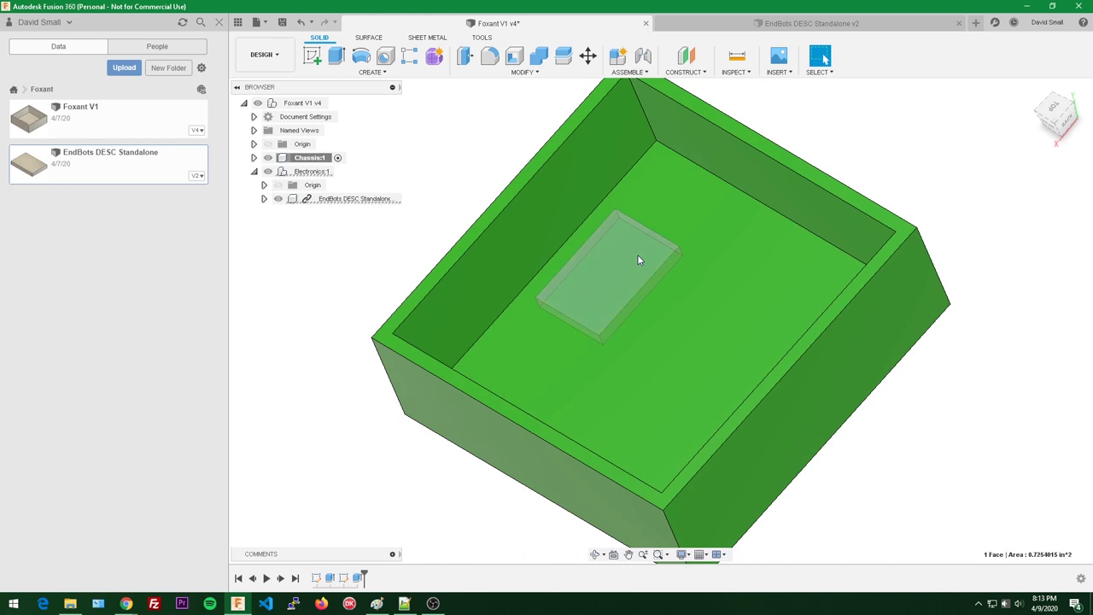
right_click(357, 205)
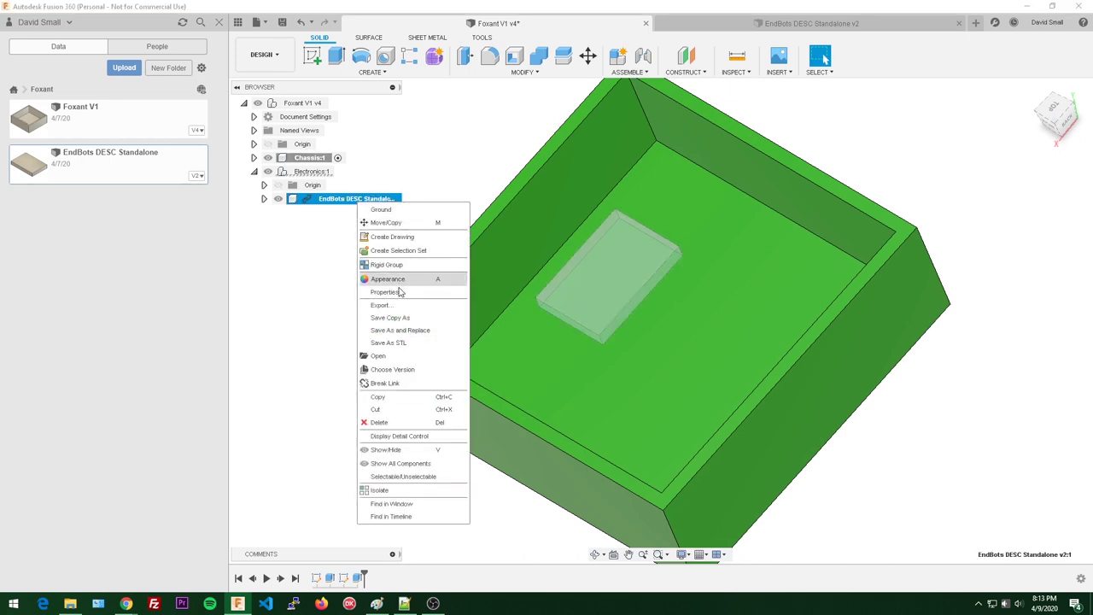
left_click(330, 270)
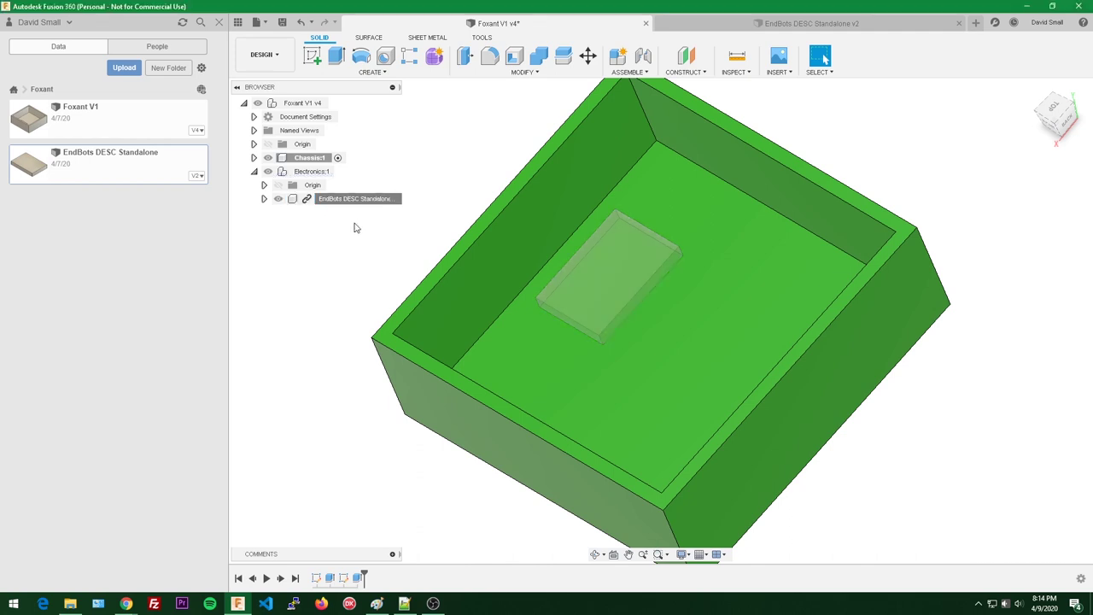
- In the EndBots DESC Standalone document, assign the Copper physical material from the Metal category to the whole component
left_click(773, 25)
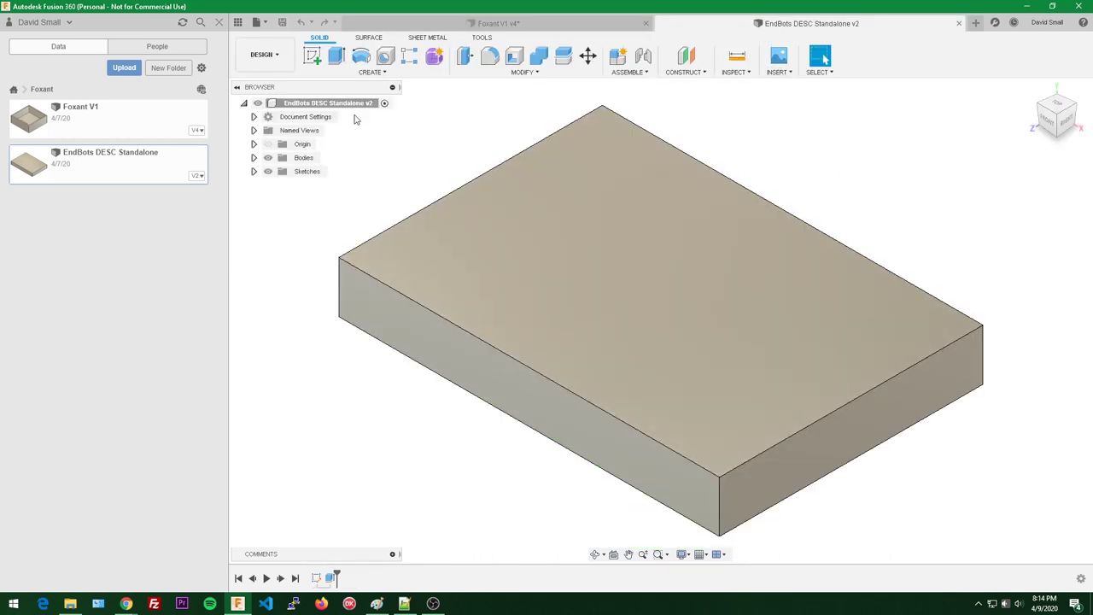
right_click(327, 102)
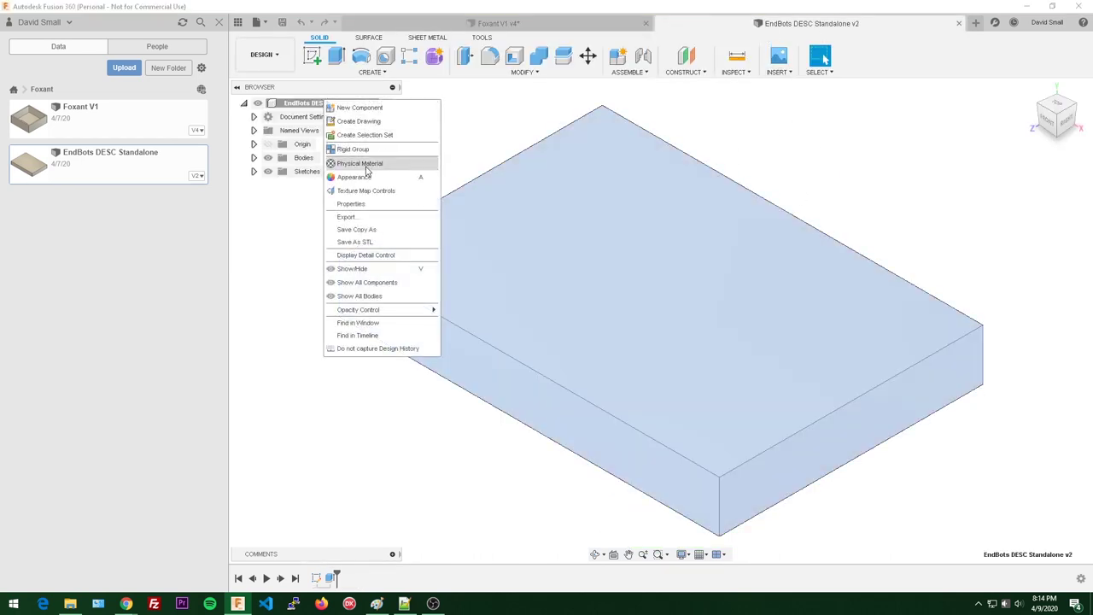
left_click(367, 168)
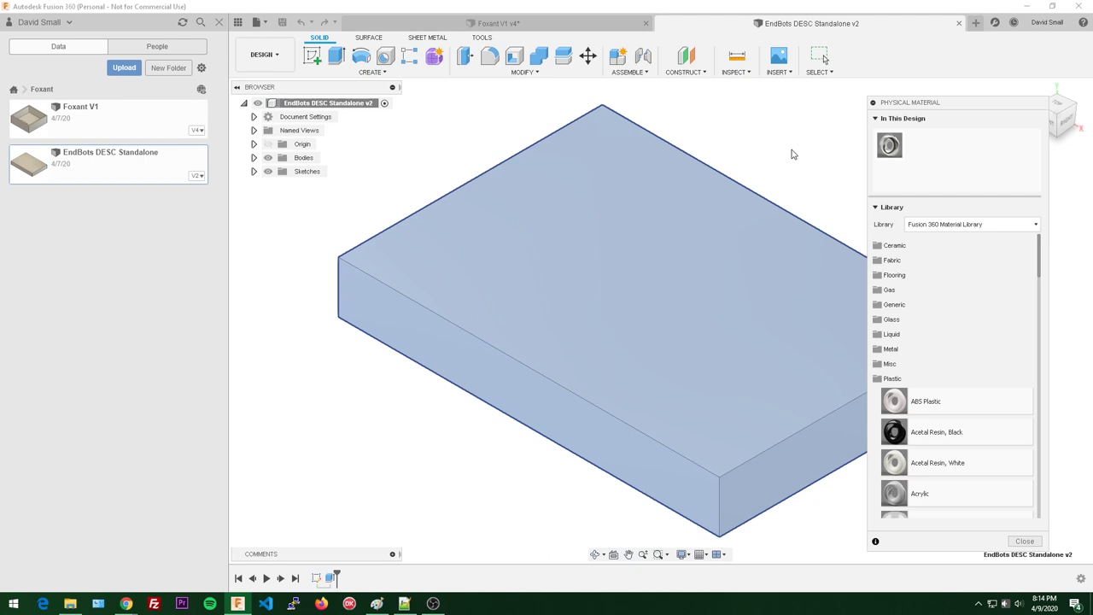
left_click(902, 379)
left_click(905, 348)
scroll(951, 350, "down", 10)
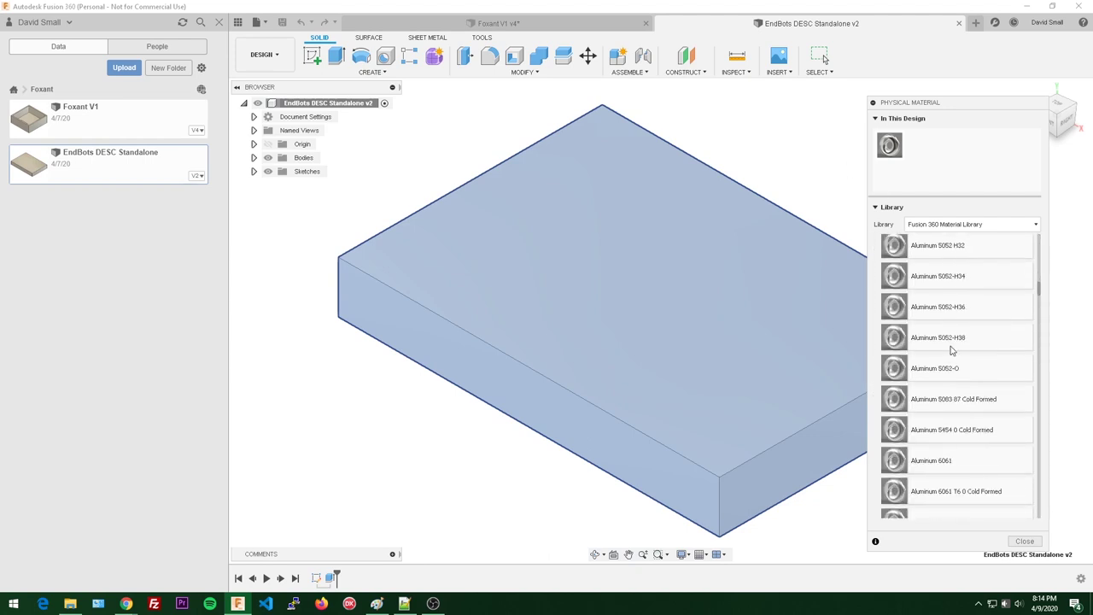
scroll(951, 349, "down", 5)
left_click_drag(966, 394, 679, 297)
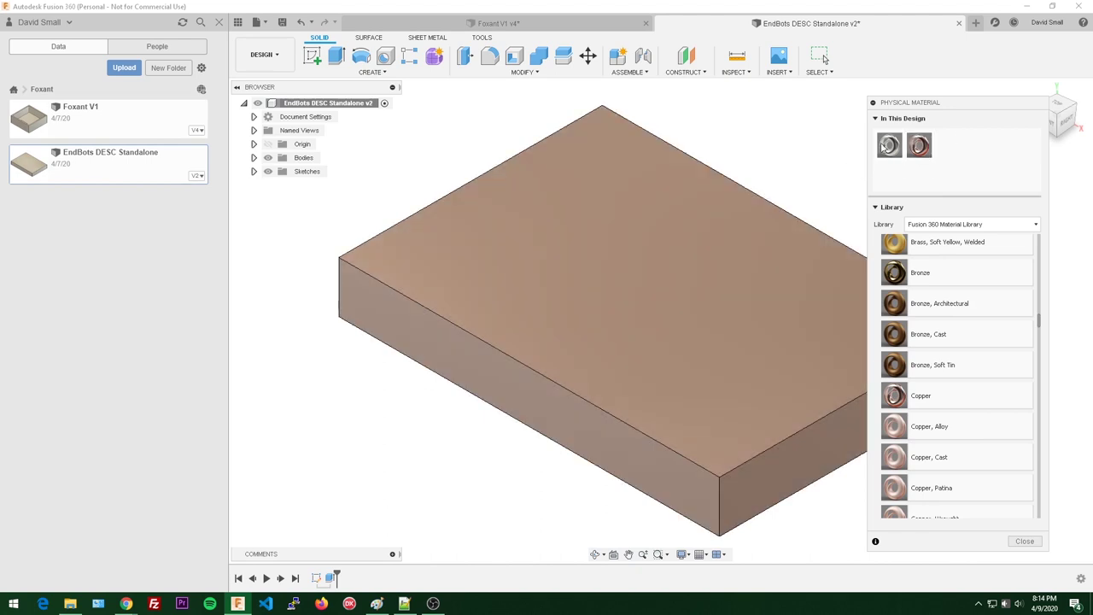
right_click(921, 146)
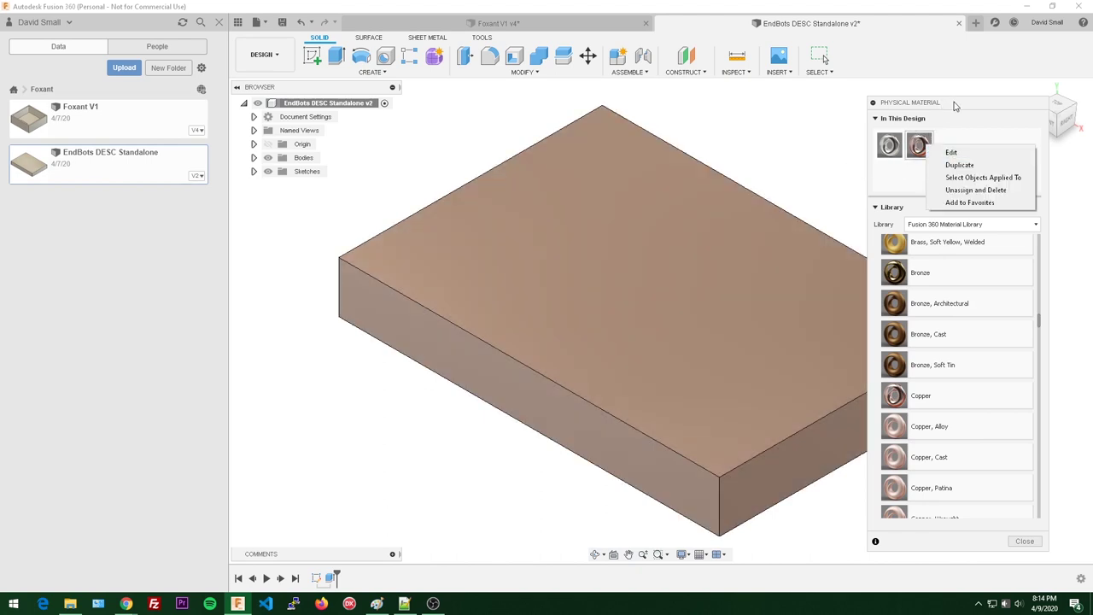
key("Escape")
key("Escape")
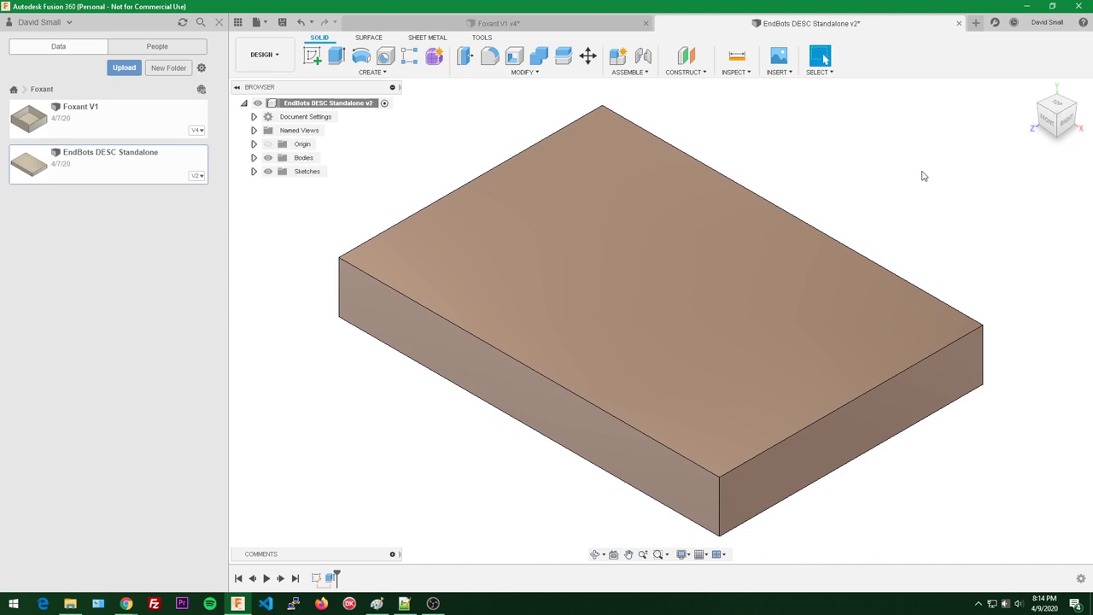
- Search the appearance library for "black" and apply the Chrome - Black appearance to the copper body
key("a")
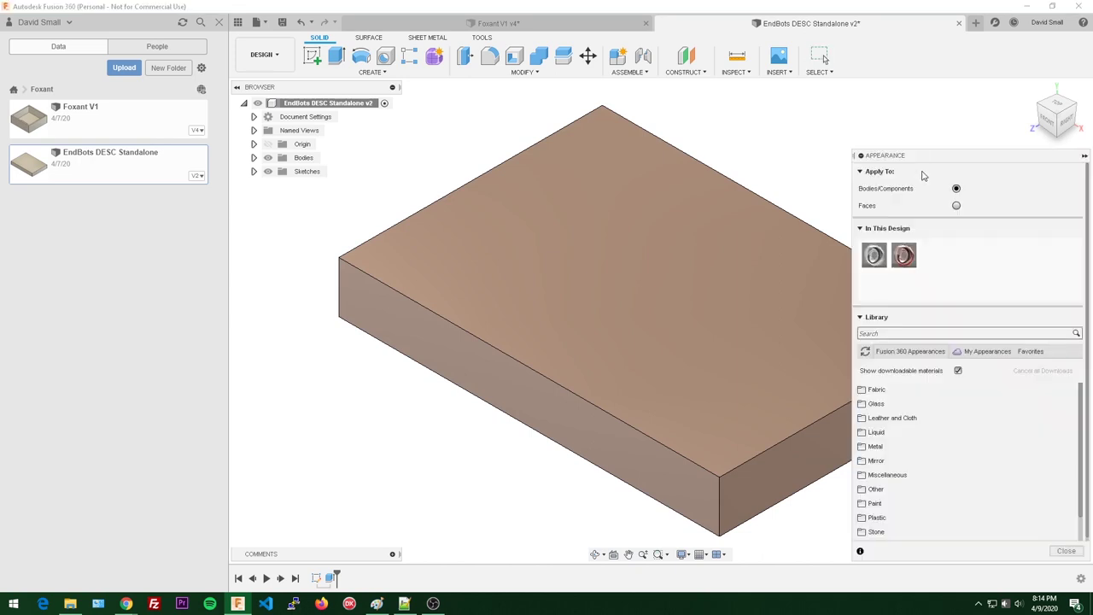
left_click_drag(923, 162, 910, 92)
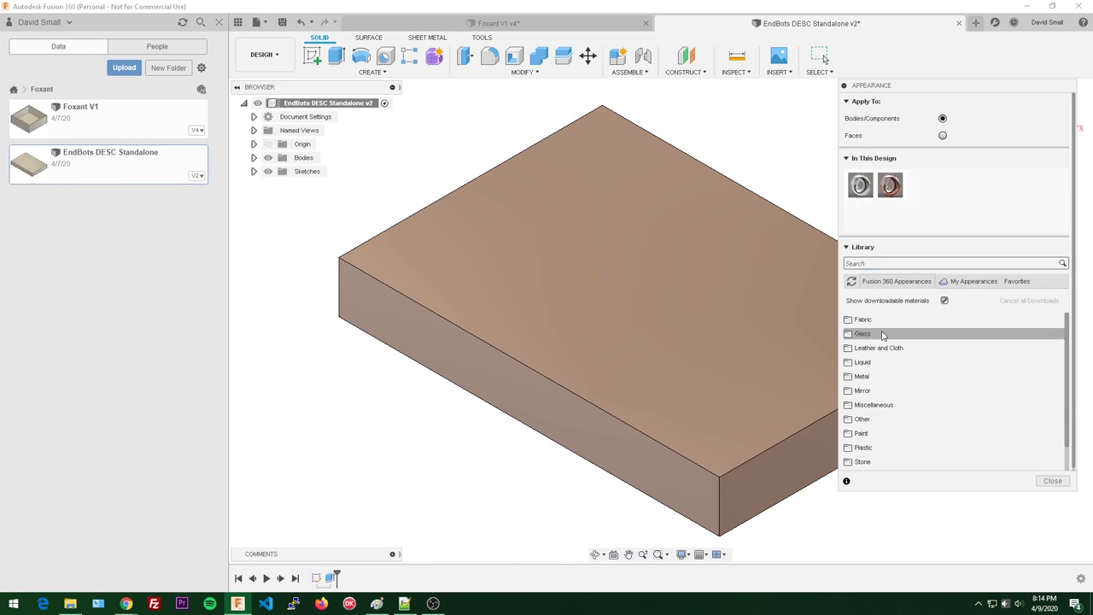
left_click(882, 266)
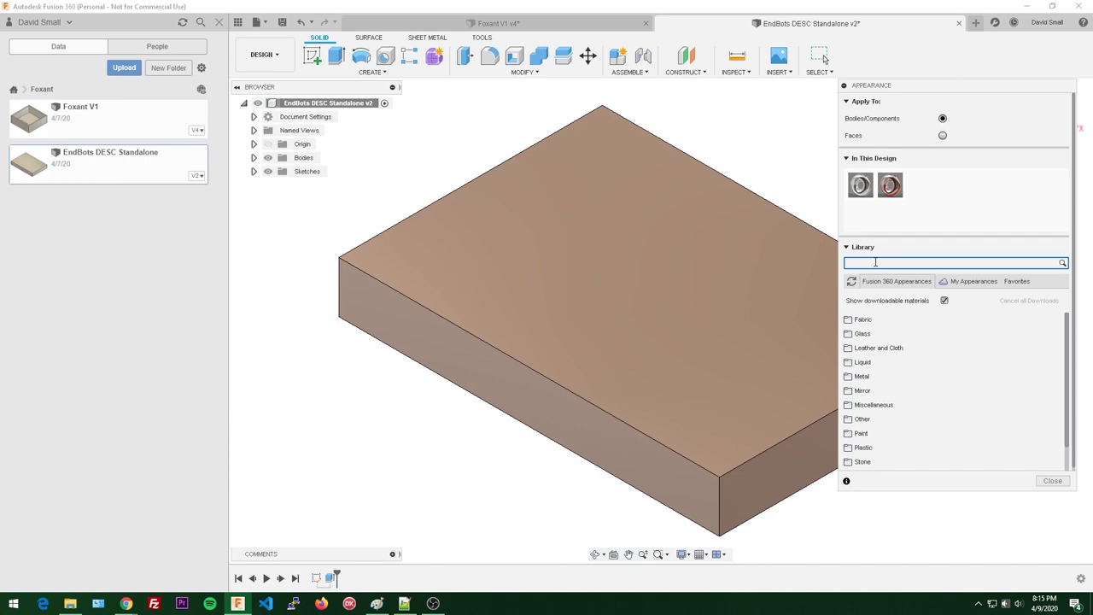
key("Return")
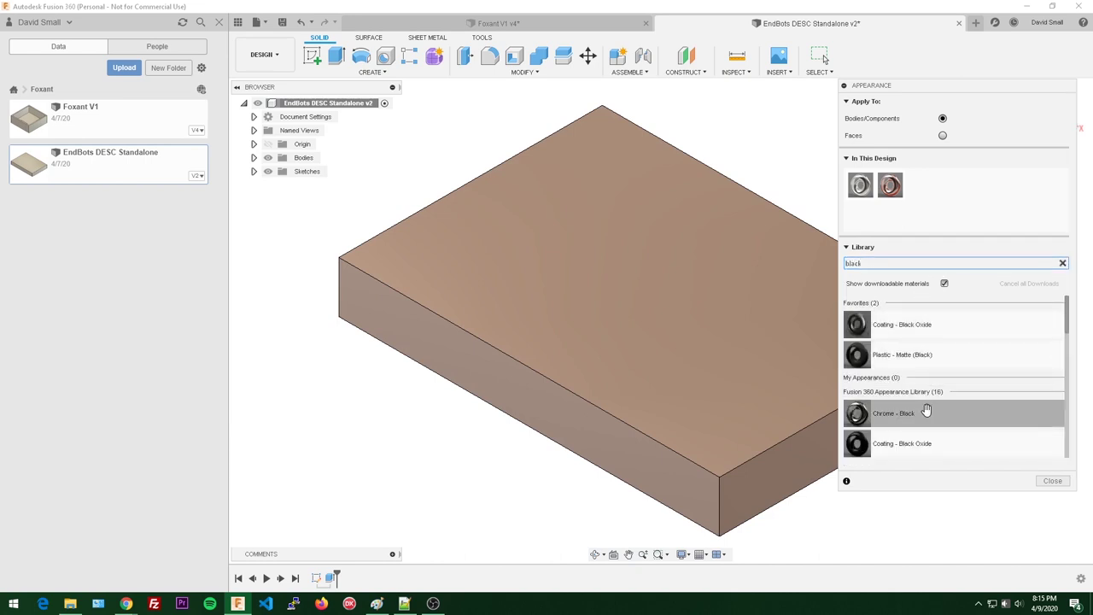
left_click_drag(903, 413, 674, 339)
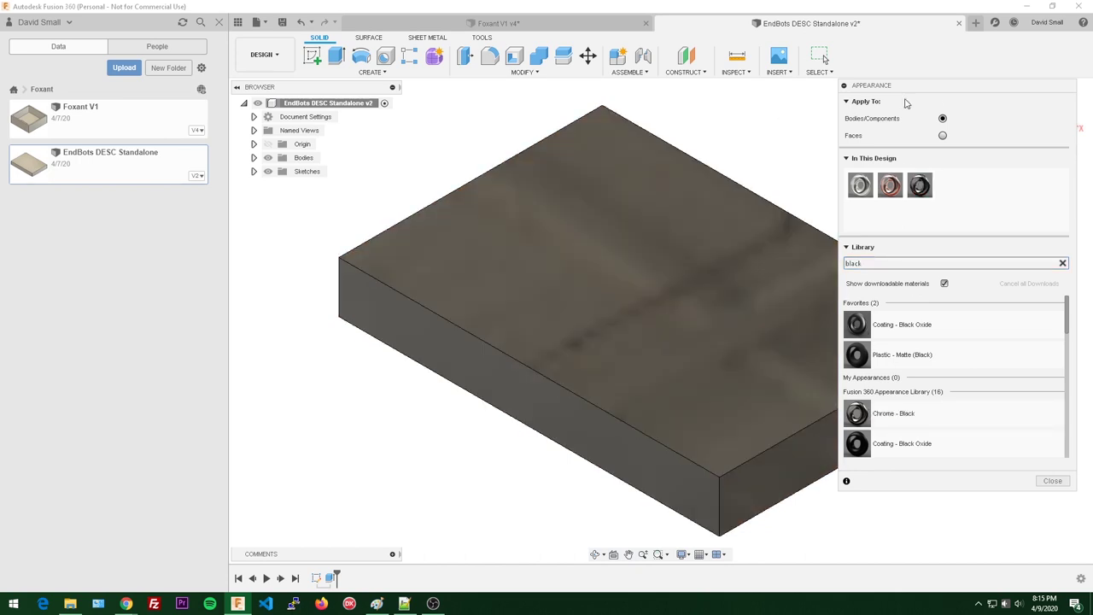
key("Escape")
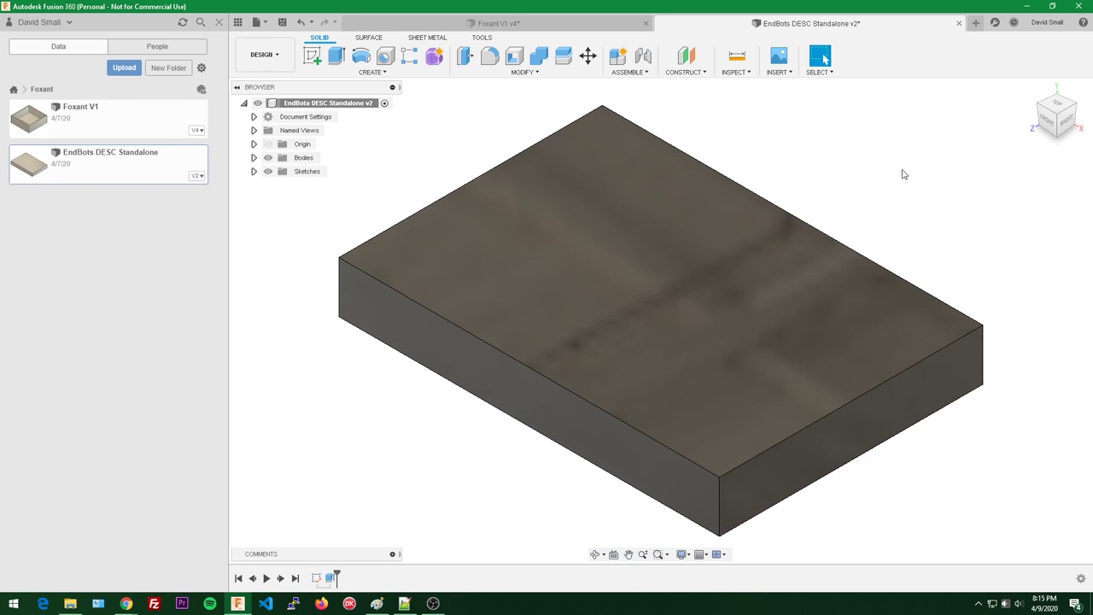
- Open the properties of the EndBots DESC Standalone component, review its mass and physical material, and close them without changes
right_click(322, 104)
left_click(350, 209)
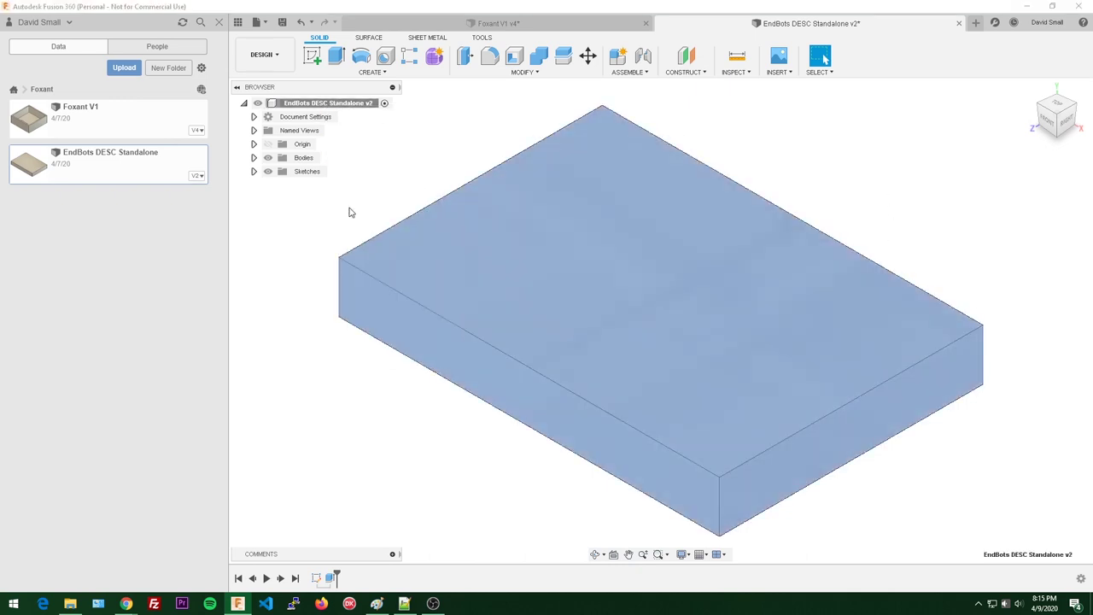
left_click_drag(1012, 159, 1002, 97)
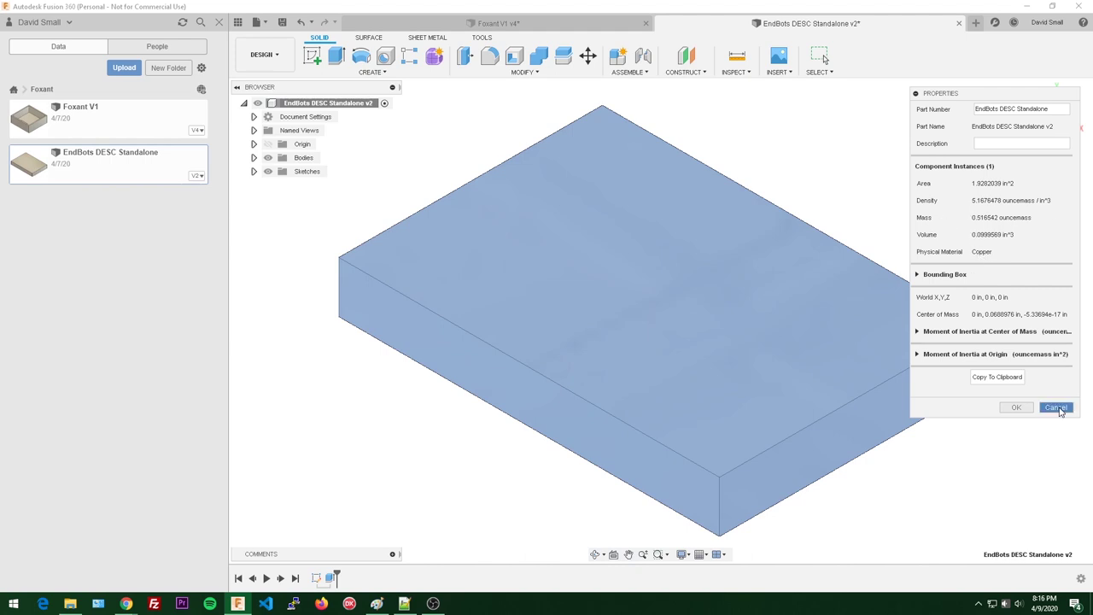
left_click(1055, 408)
left_click(953, 211)
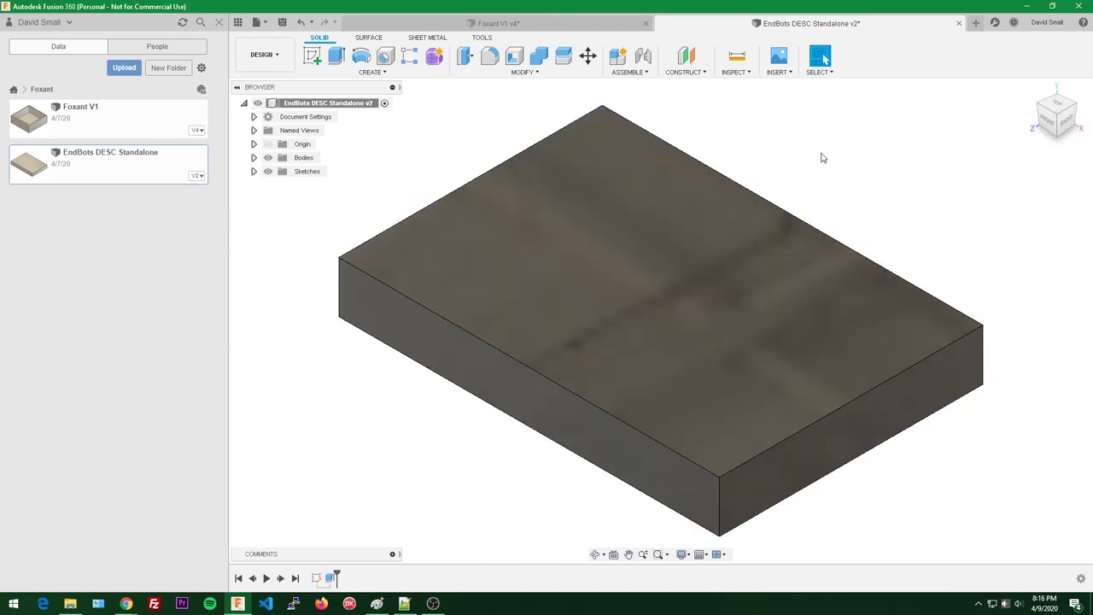
- Save the EndBots DESC Standalone document with the description "User Saved" and update its out-of-date link in Foxant V1
key("ctrl+s")
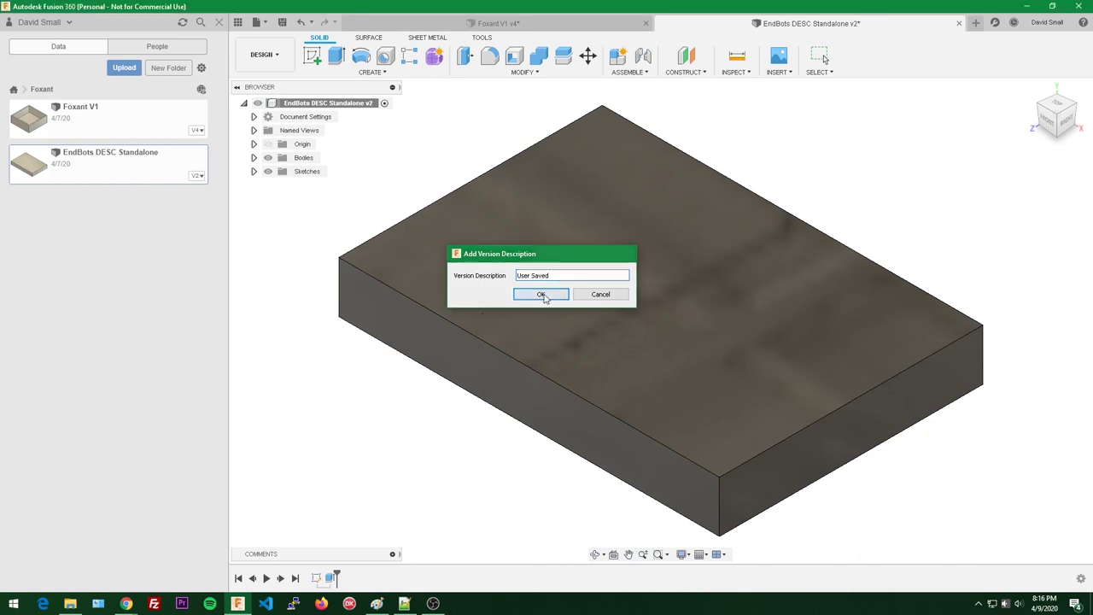
key("Return")
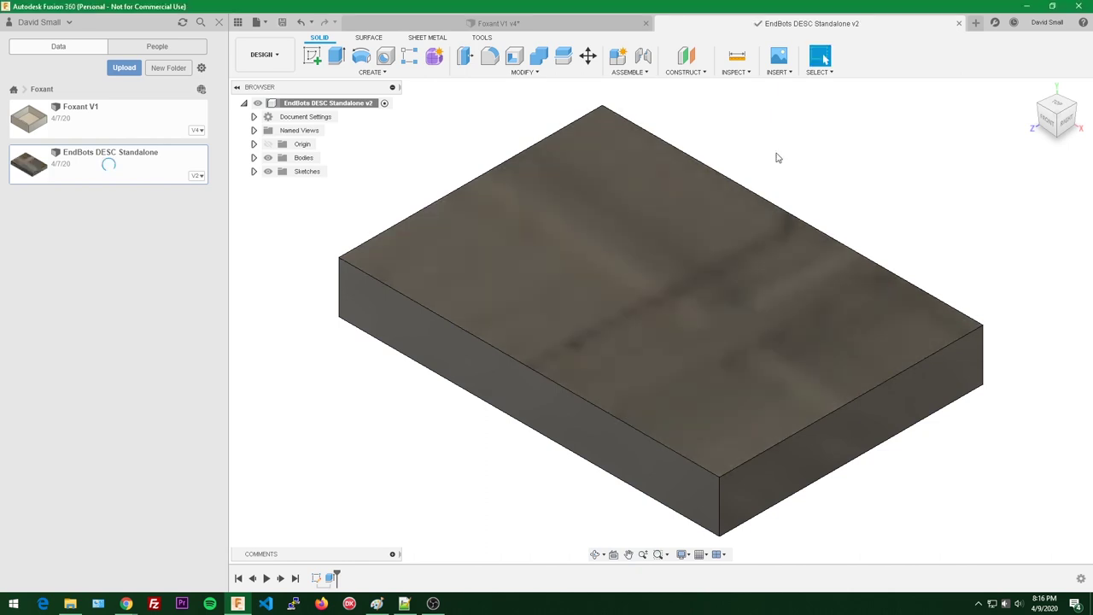
left_click(537, 28)
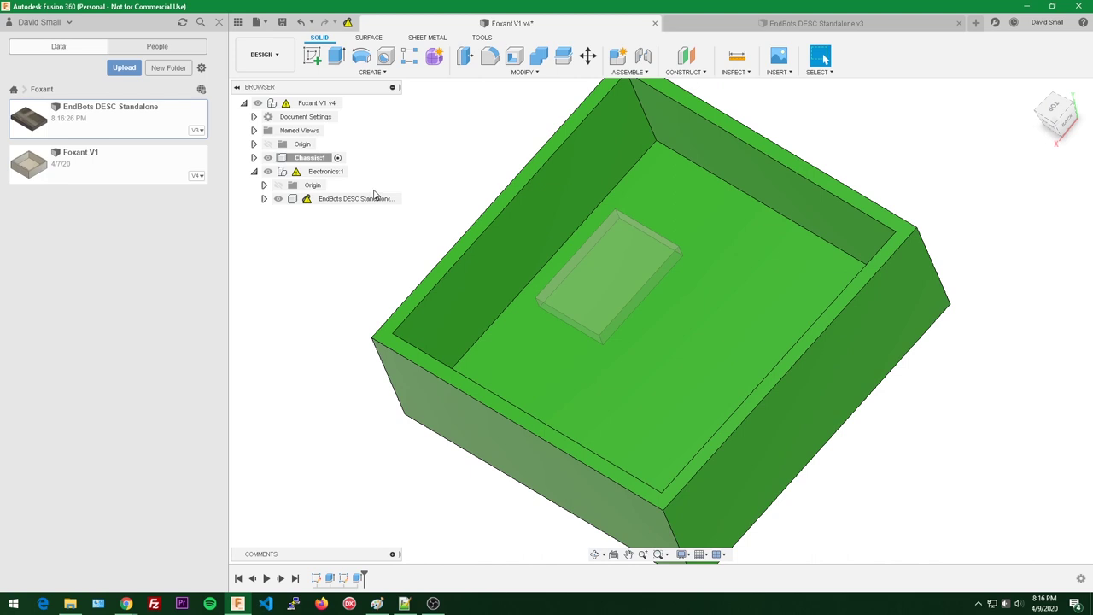
left_click(347, 22)
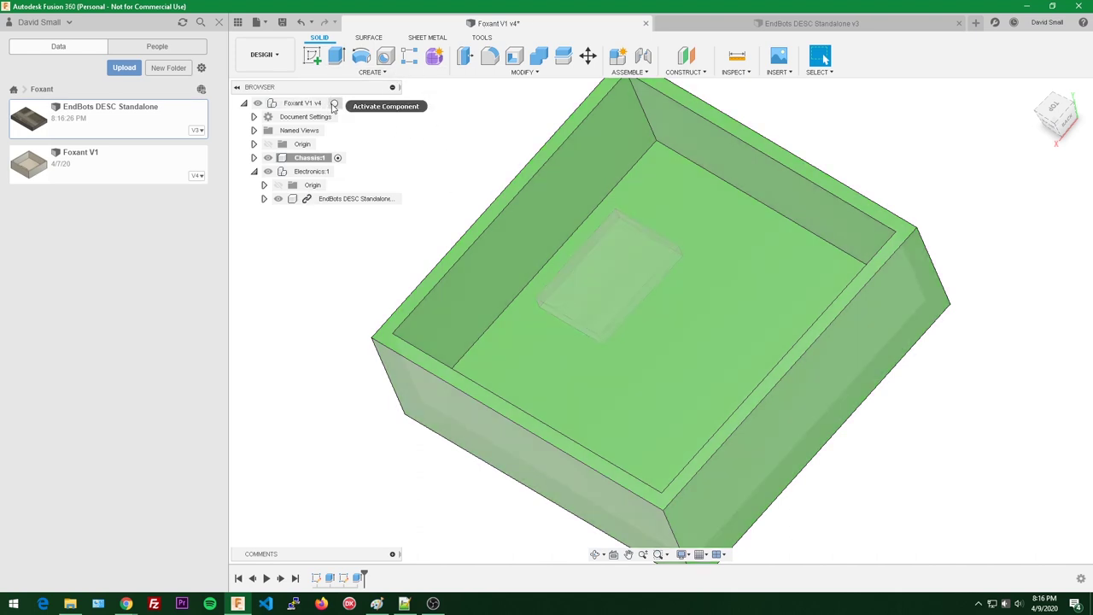
- Activate the top-level Foxant V1 component and save the design as a new version
left_click(333, 104)
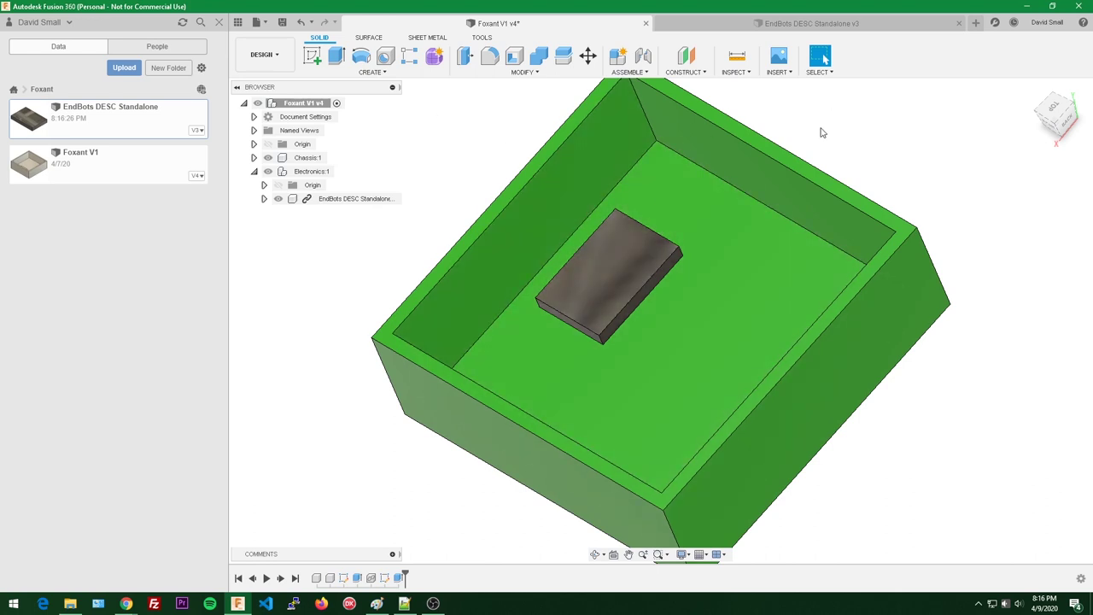
key("ctrl+s")
left_click(543, 295)
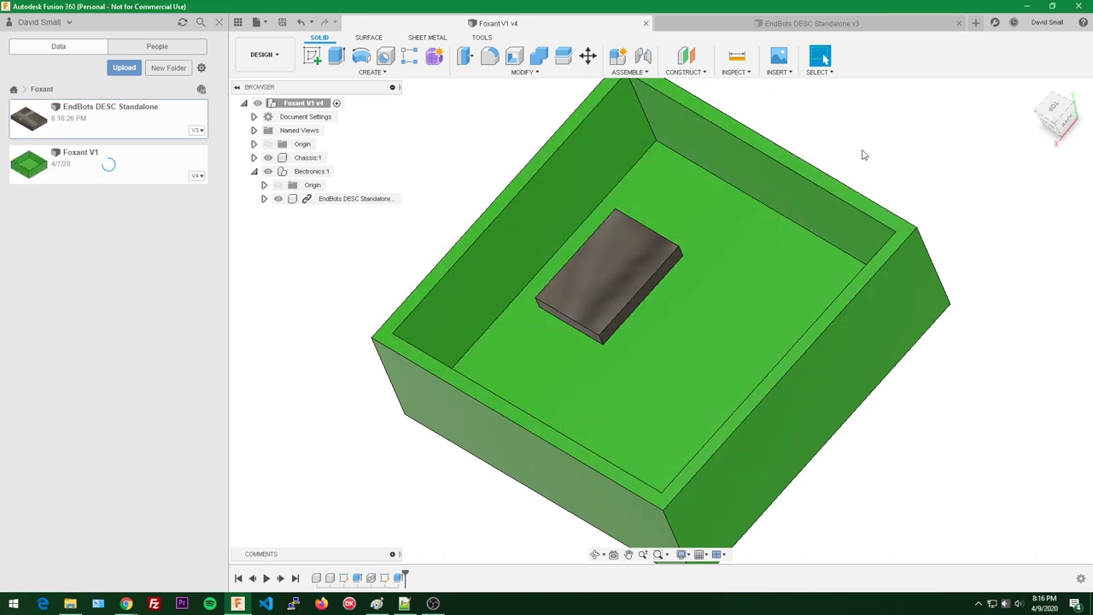
- Open the properties of the Chassis component for review
right_click(309, 157)
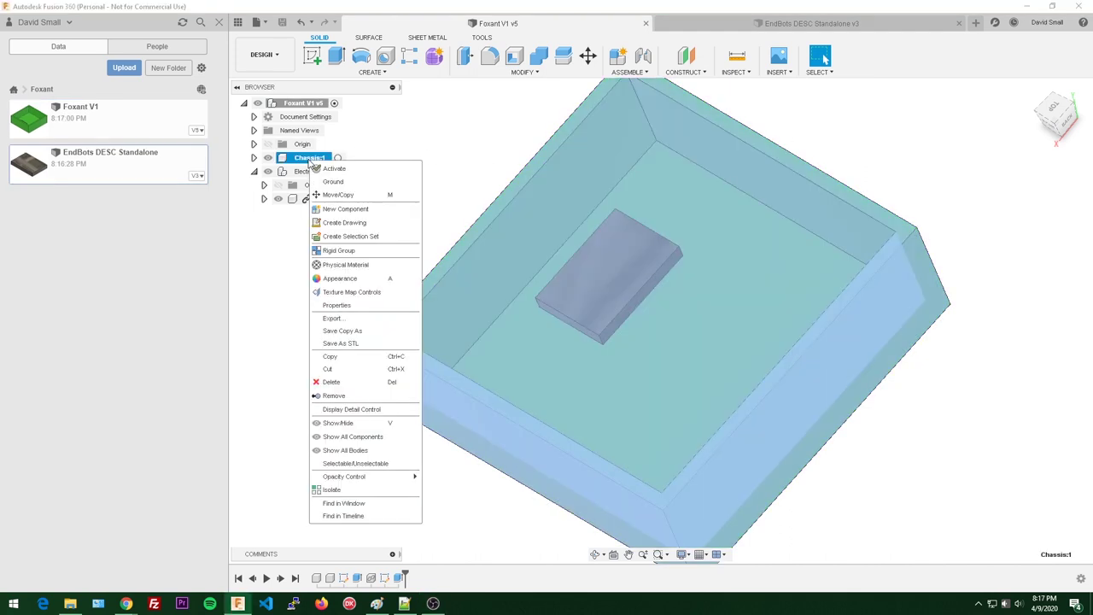
left_click(349, 306)
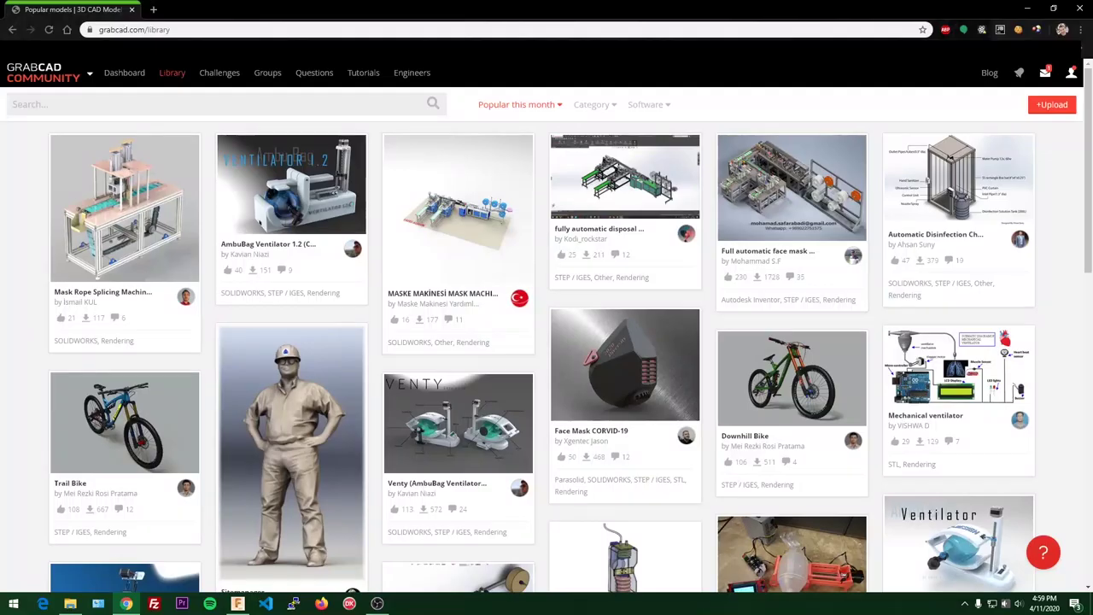
- Search the GrabCAD Community library for "n20"
mouse_move(65, 72)
type("n20")
key("Return")
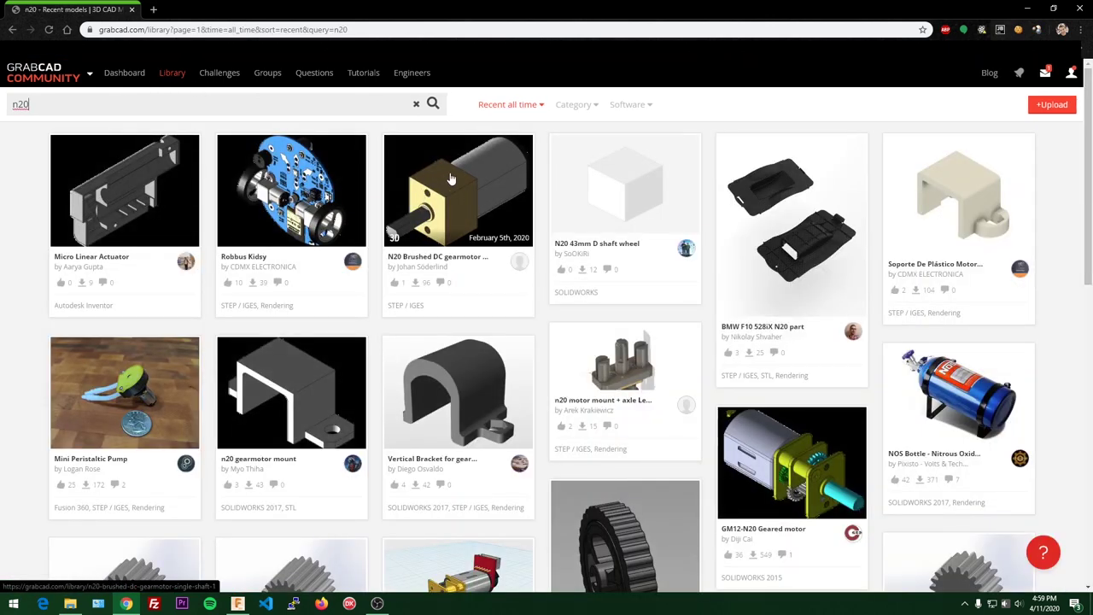
- Open the GM12-N20 Geared motor model, check which file formats it offers and return to the search results
left_click(793, 460)
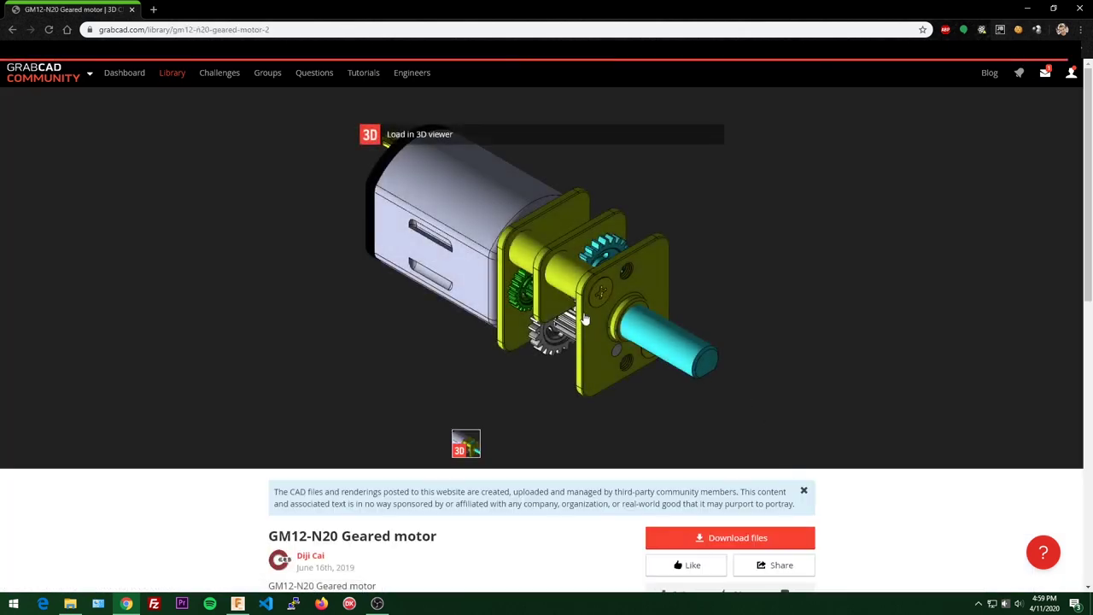
scroll(529, 239, "down", 5)
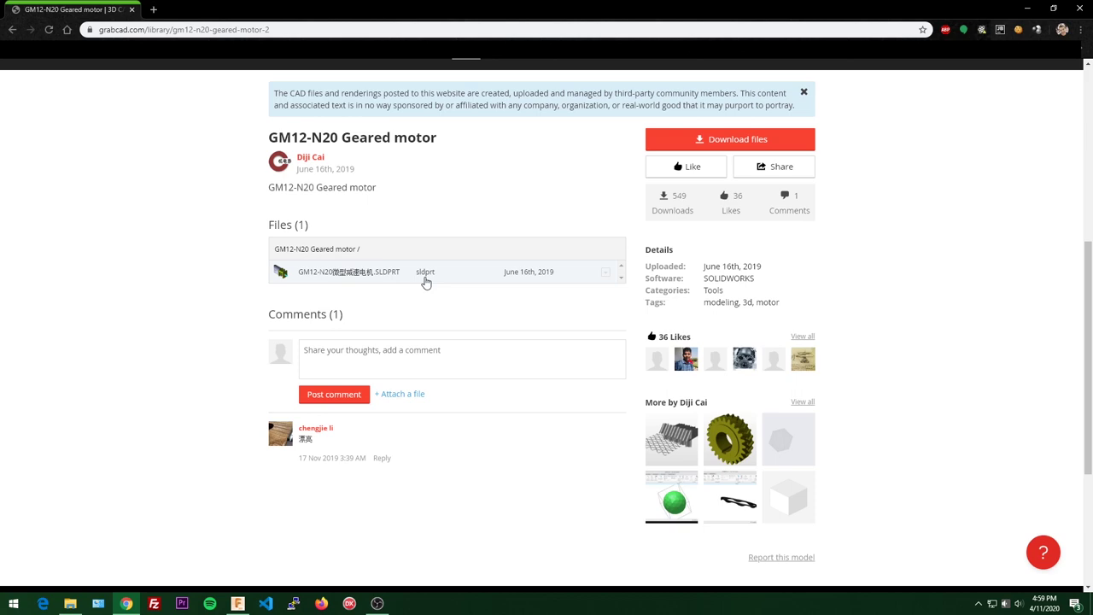
scroll(465, 288, "up", 6)
key("alt+Left")
- Look further through the n20 results, check the file list of the N20 Micro Metal Gearmotor and return to the results
scroll(453, 294, "down", 3)
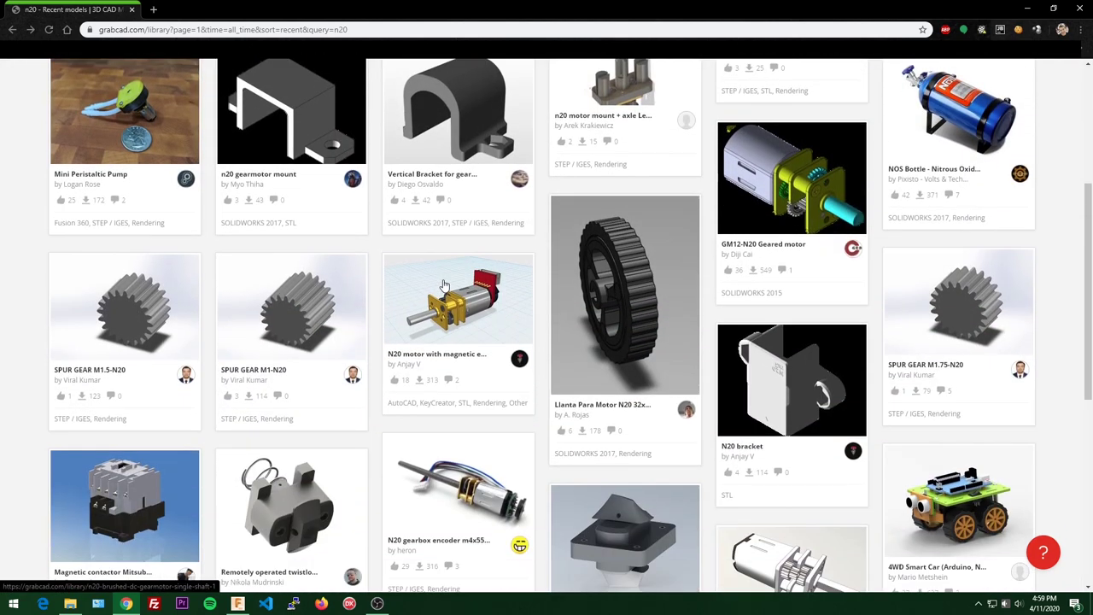
scroll(452, 295, "down", 1)
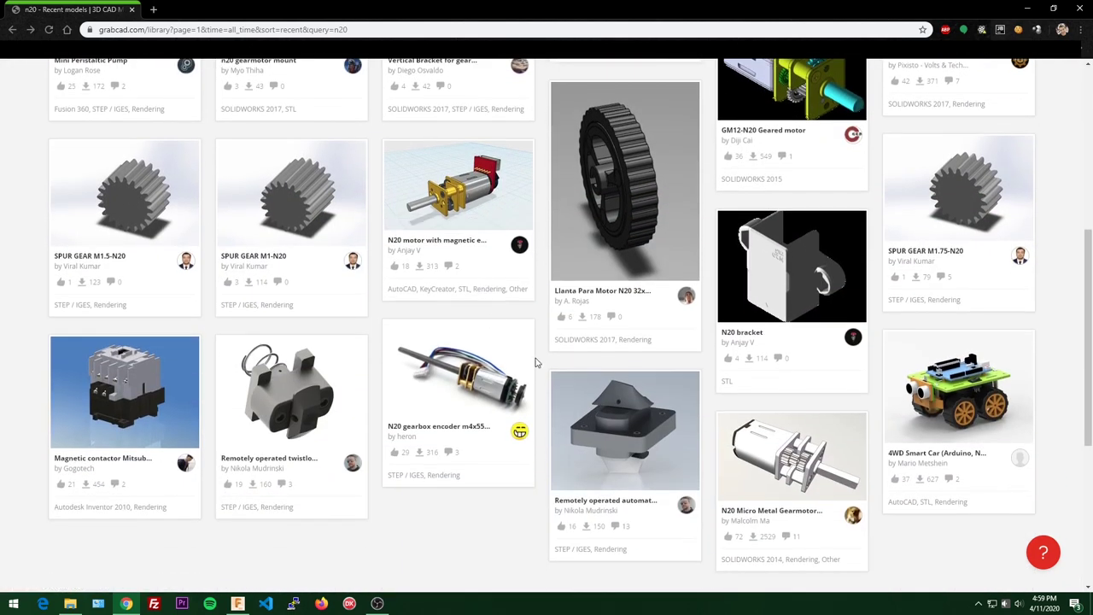
scroll(659, 495, "down", 1)
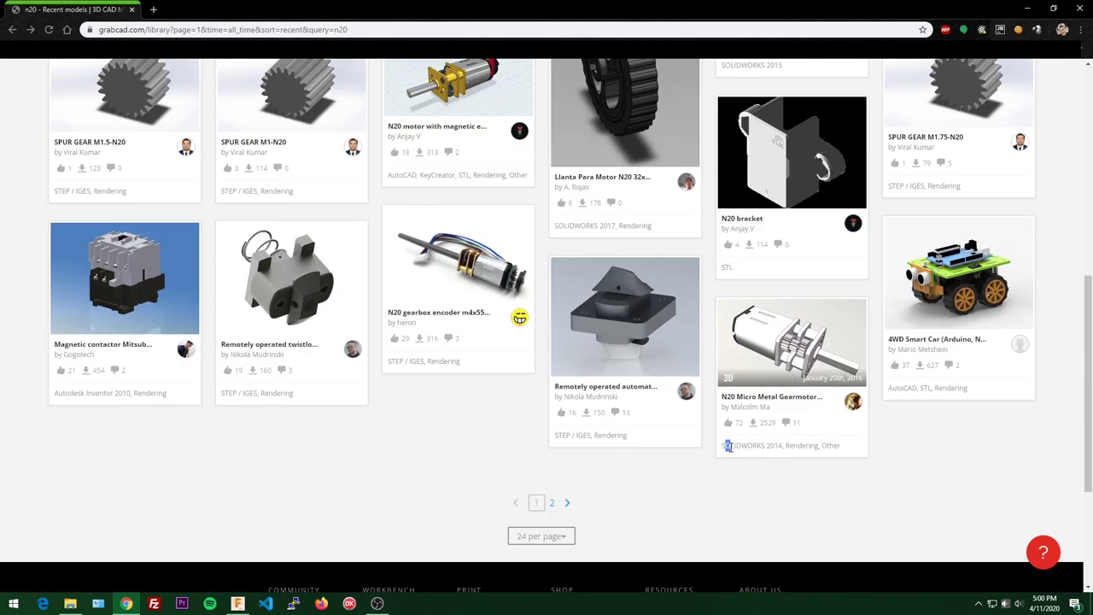
left_click(818, 400)
scroll(541, 409, "down", 5)
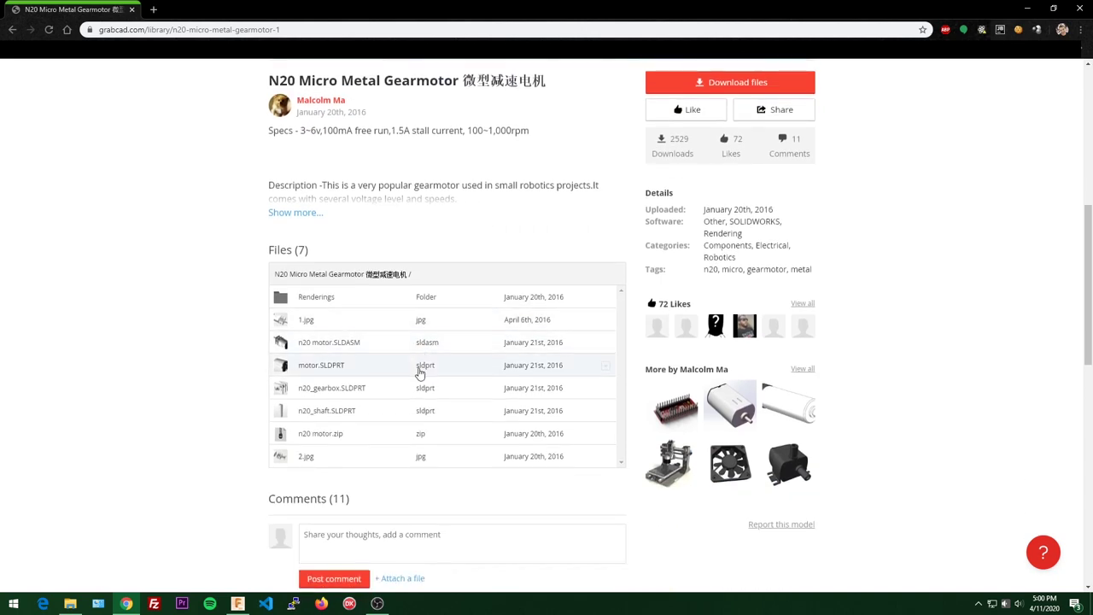
scroll(224, 290, "up", 2)
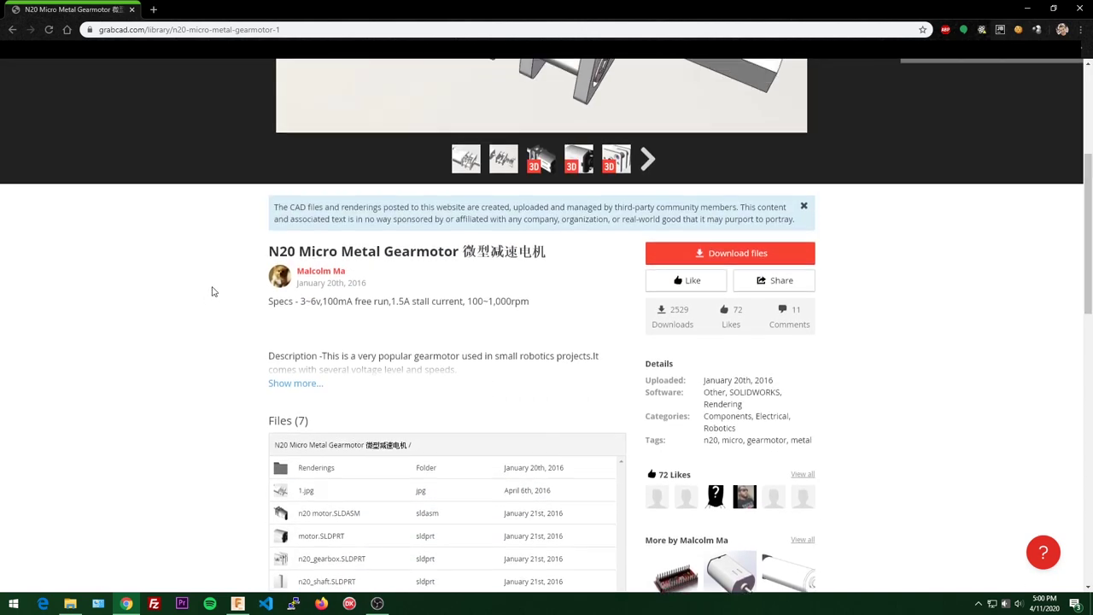
key("alt+Left")
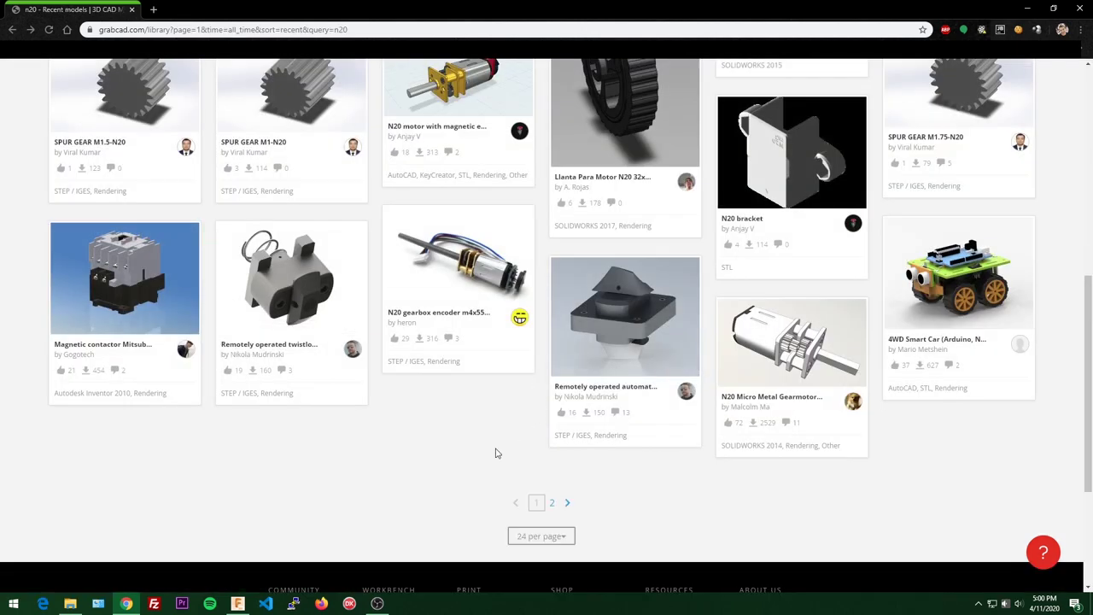
- Open the N20 Brushed DC gearmotor Single-Shaft model page and check the format of its file
scroll(498, 453, "up", 6)
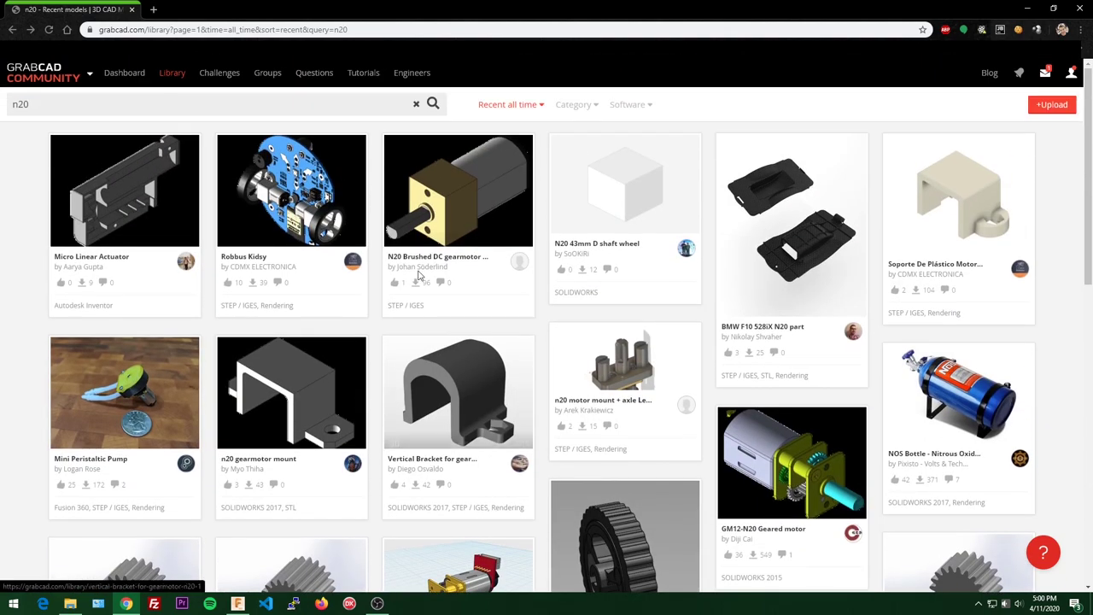
left_click(418, 263)
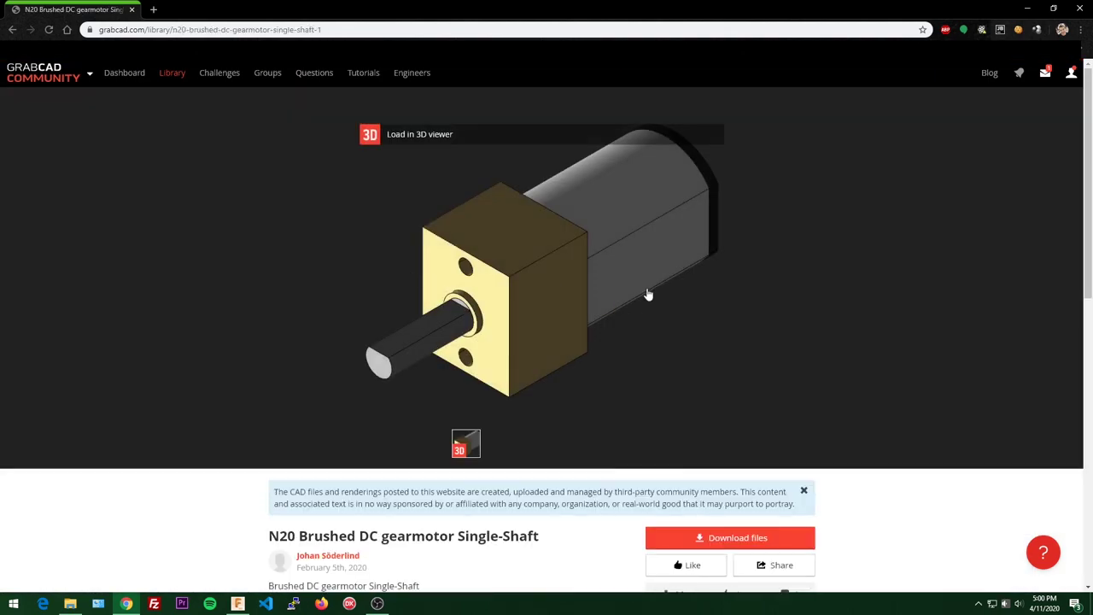
scroll(641, 303, "down", 4)
left_click_drag(416, 447, 439, 449)
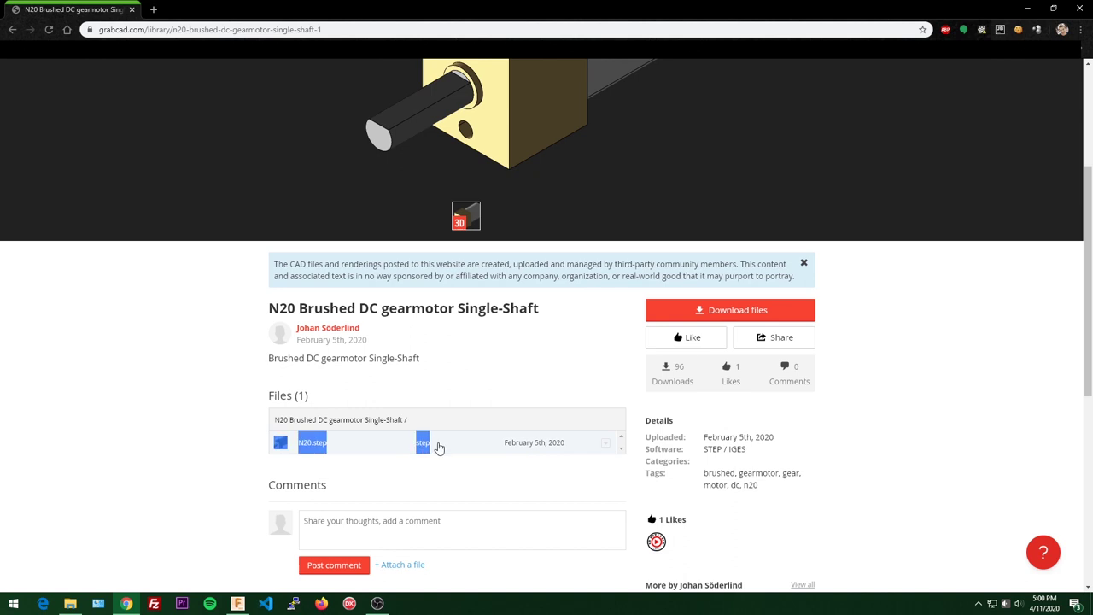
- Load N20.step in the 3D viewer and examine the motor's case, gearbox and shaft from several angles
left_click(438, 447)
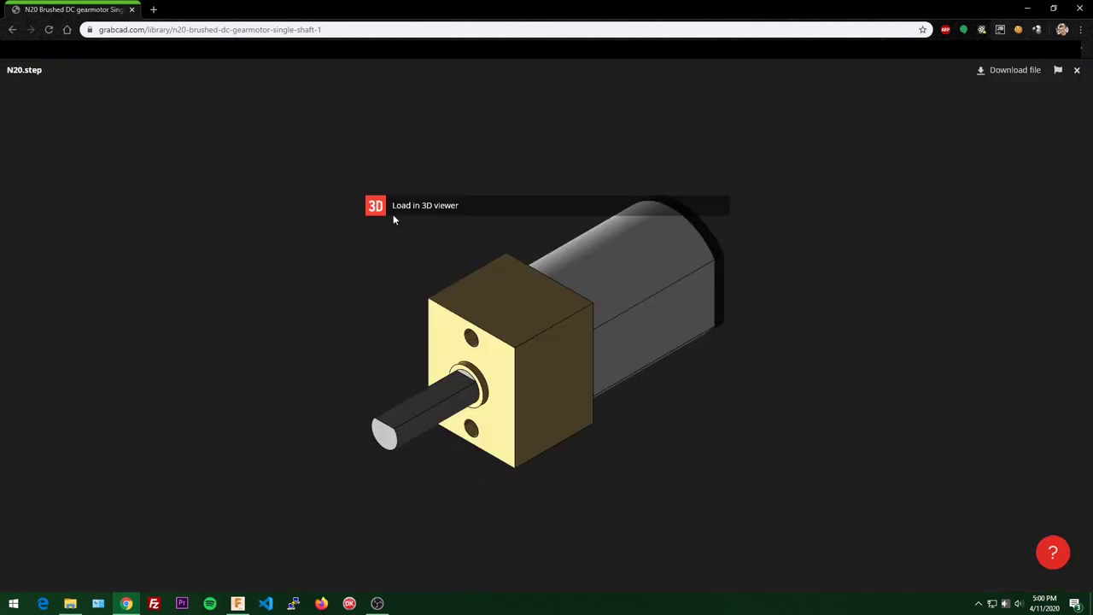
left_click(367, 205)
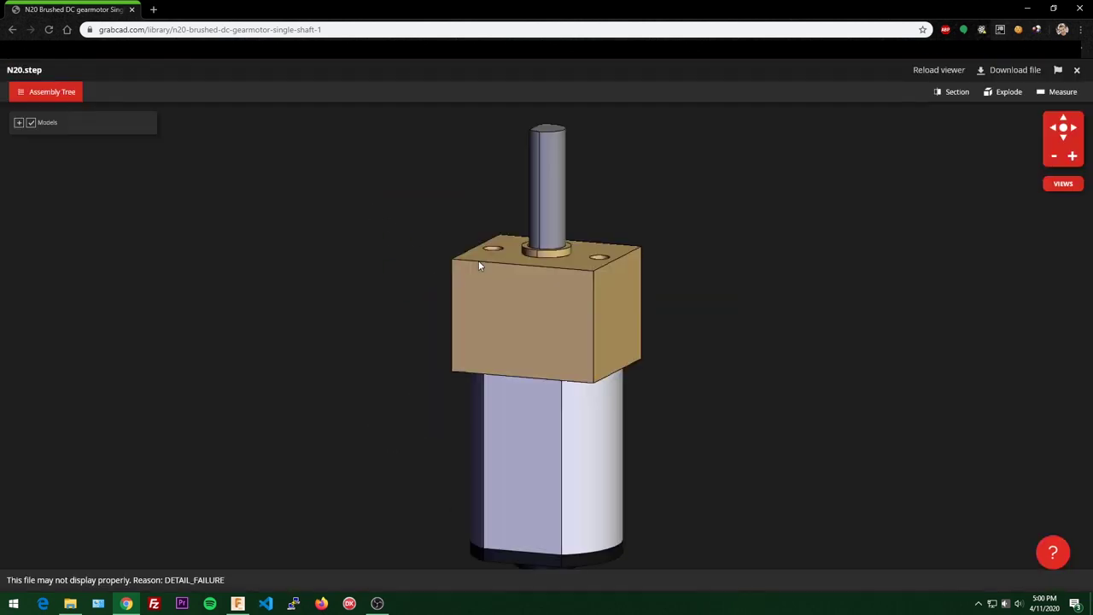
left_click_drag(654, 220, 564, 212)
left_click(594, 272)
left_click_drag(459, 266, 348, 364)
left_click(348, 364)
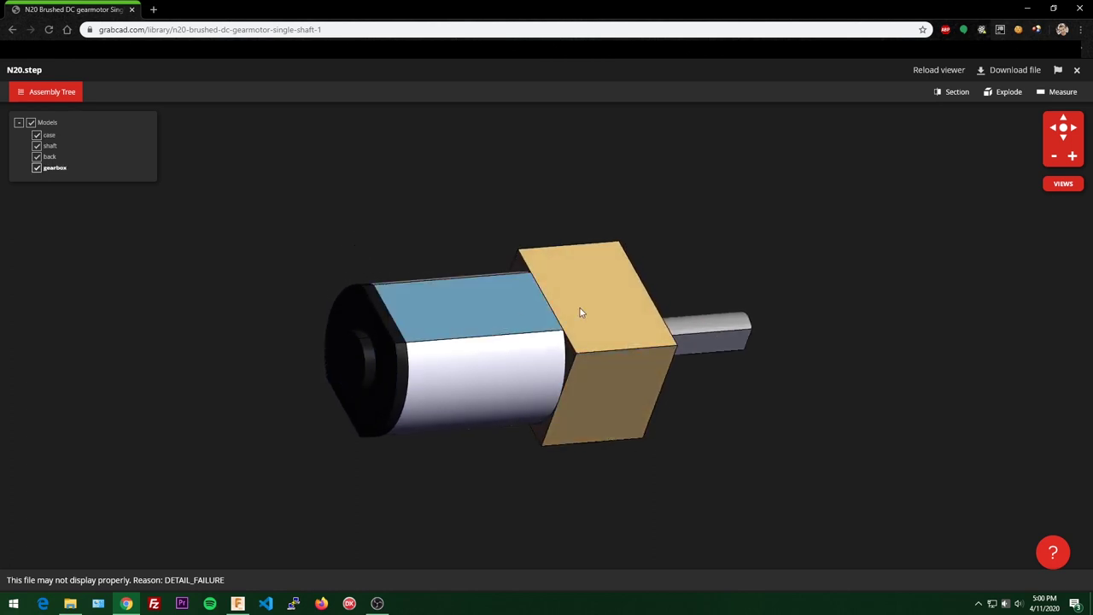
left_click_drag(630, 366, 456, 385)
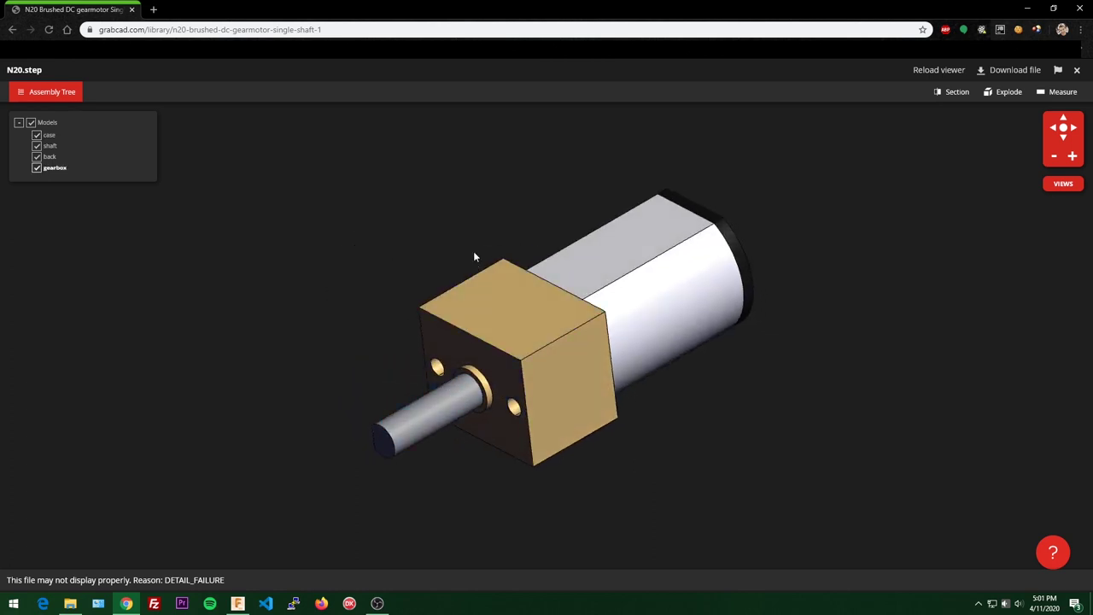
left_click_drag(458, 248, 512, 277)
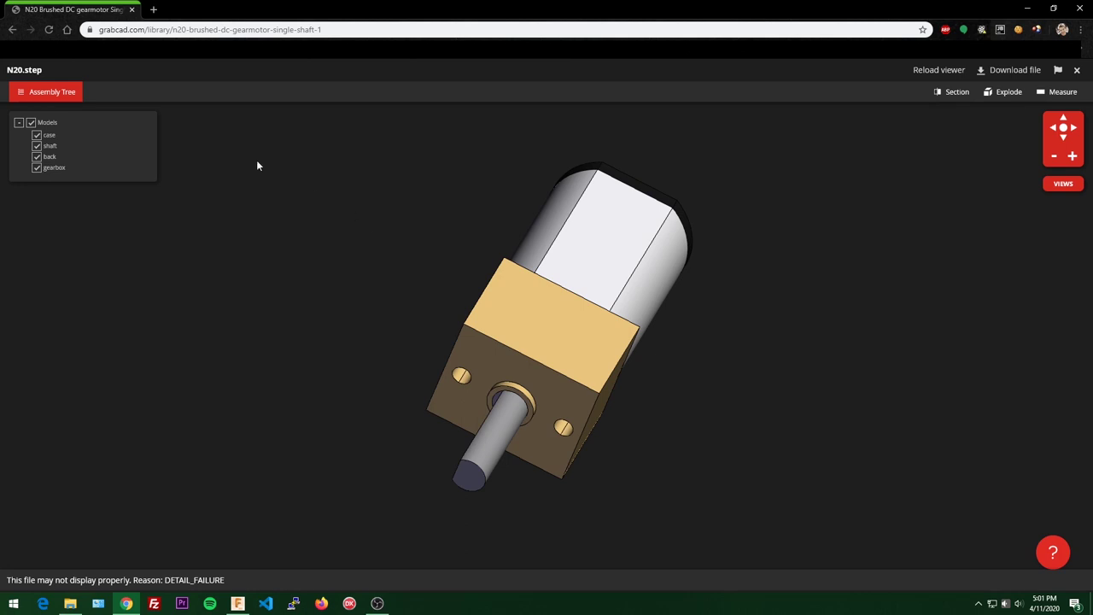
- Return to the N20 Brushed DC gearmotor Single-Shaft page and download the model's files
left_click(12, 30)
scroll(399, 259, "down", 3)
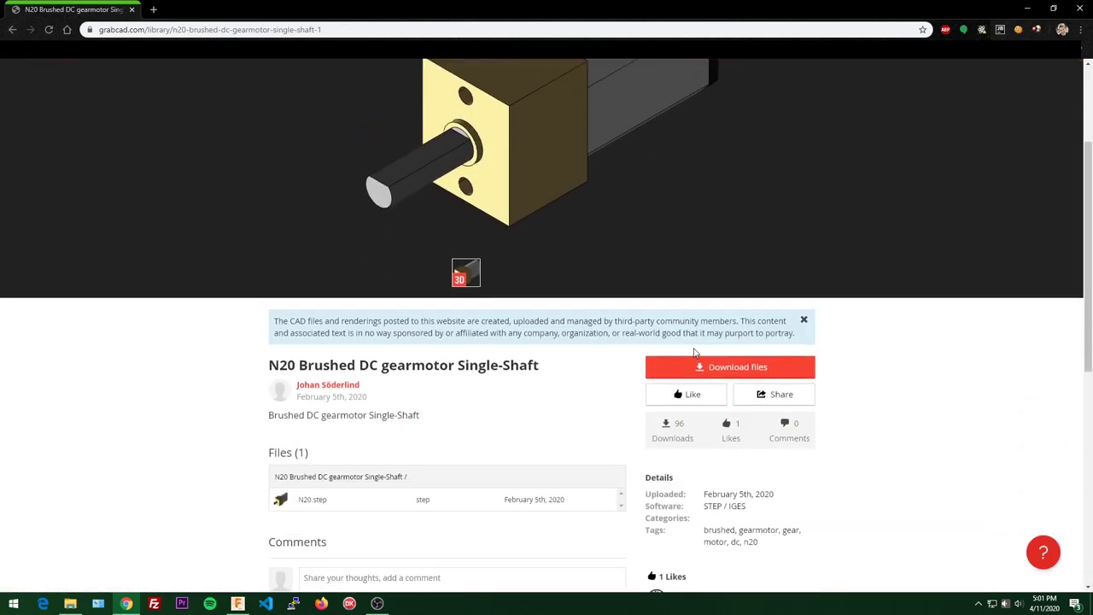
left_click(702, 368)
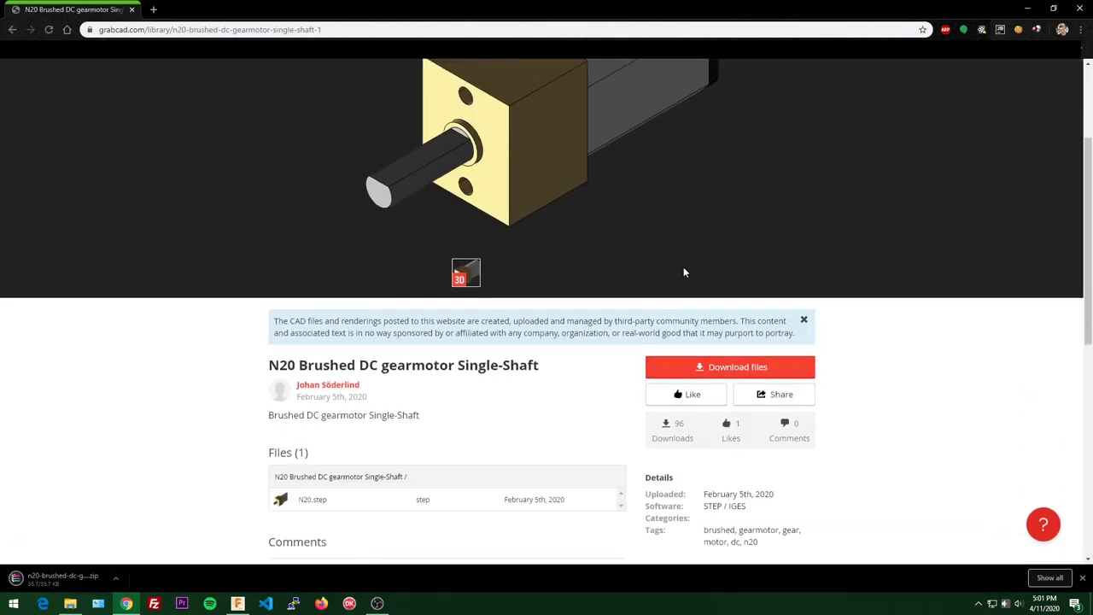
- Extract N20.step from the downloaded zip archive and switch back to the Foxant V1 design in Fusion 360
left_click(69, 579)
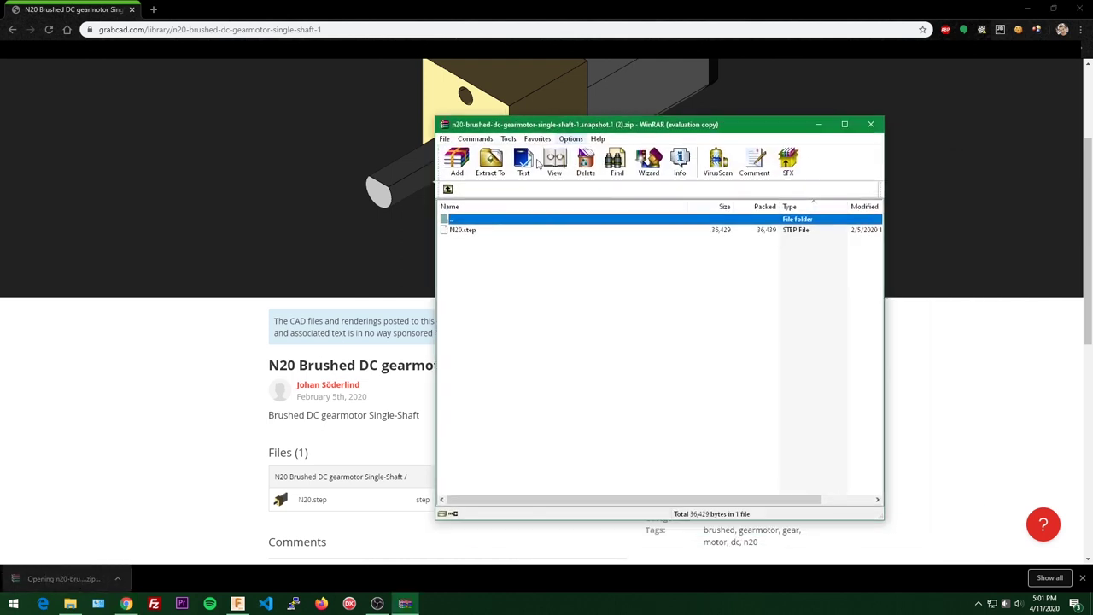
left_click(740, 279)
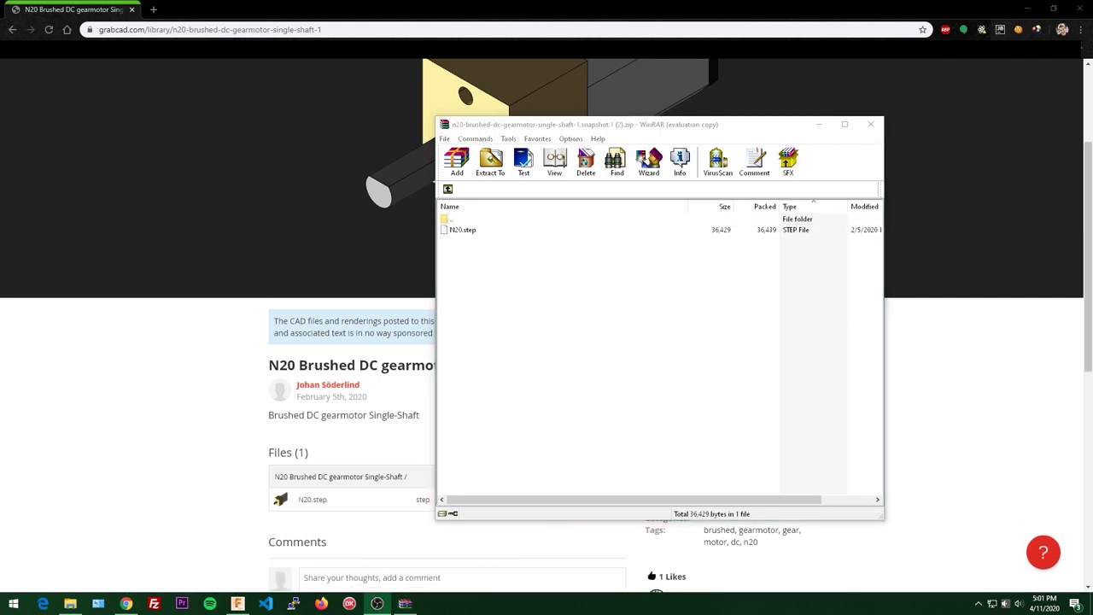
left_click_drag(469, 228, 1092, 292)
left_click(232, 211)
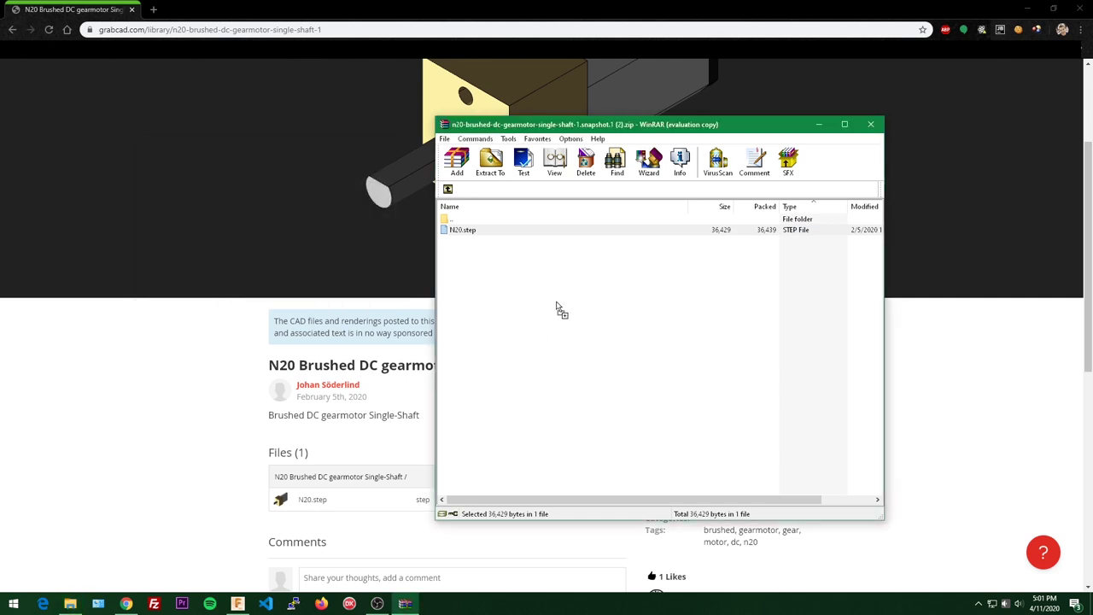
left_click(536, 309)
left_click(819, 124)
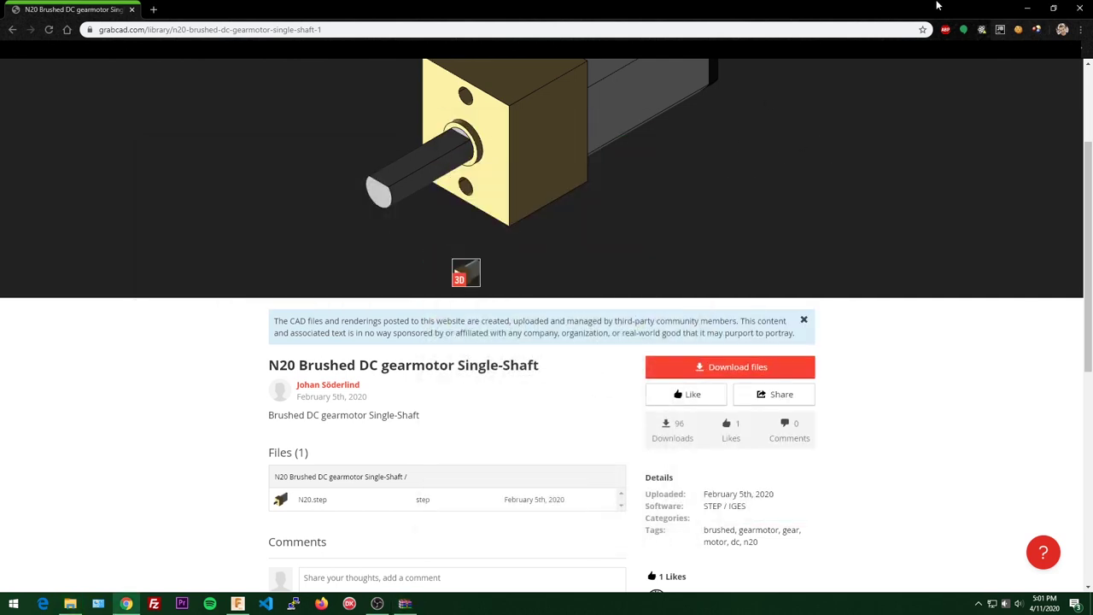
left_click(1027, 8)
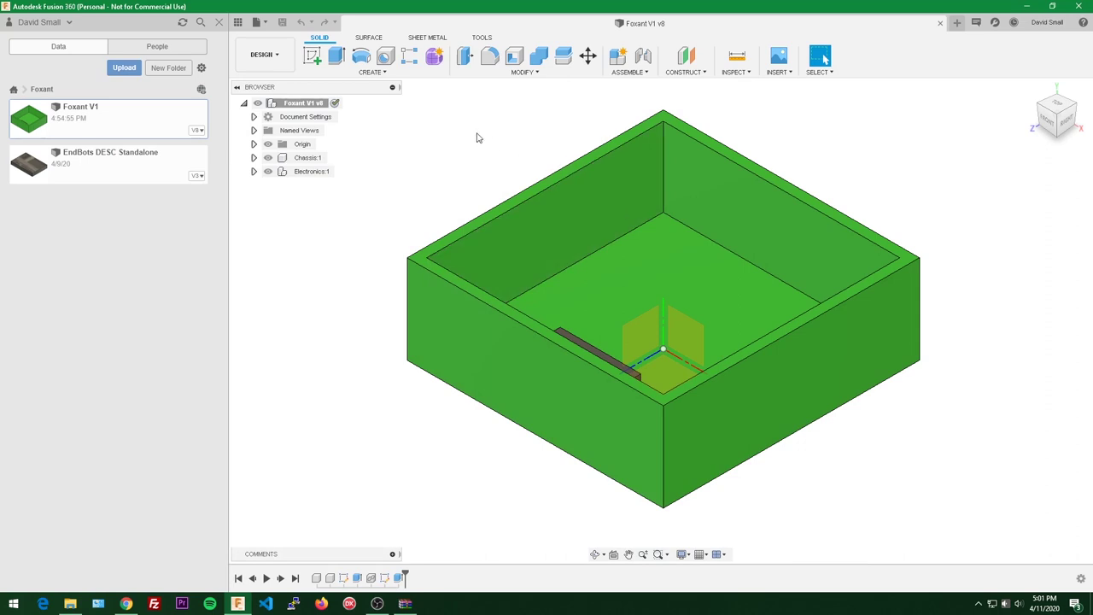
- Upload N20.step from the Desktop to the Foxant project and close the job status once its transfer is under way
left_click(121, 72)
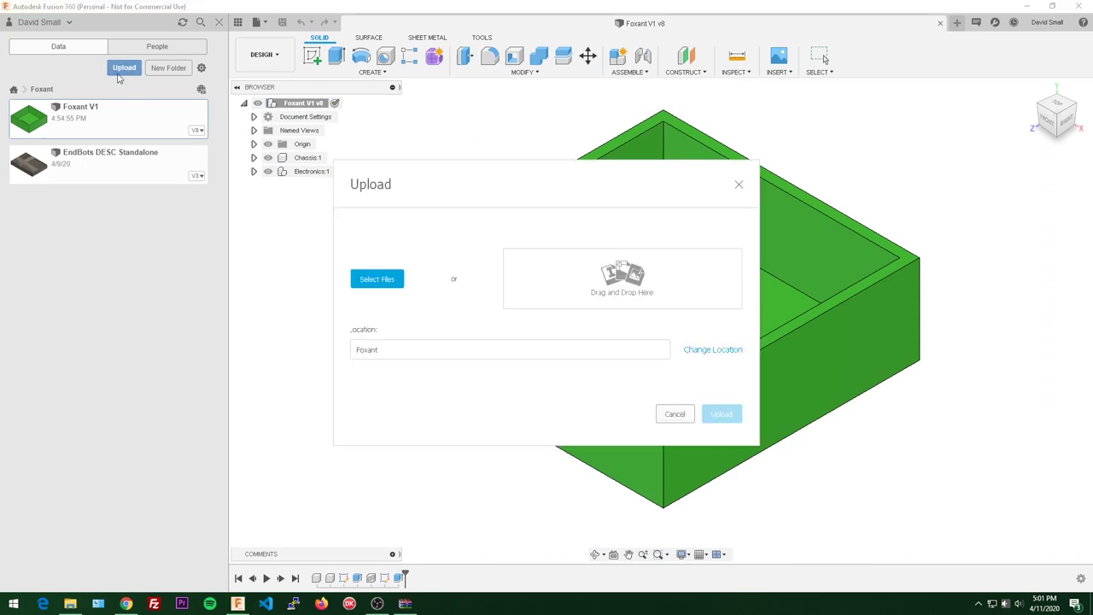
left_click(377, 278)
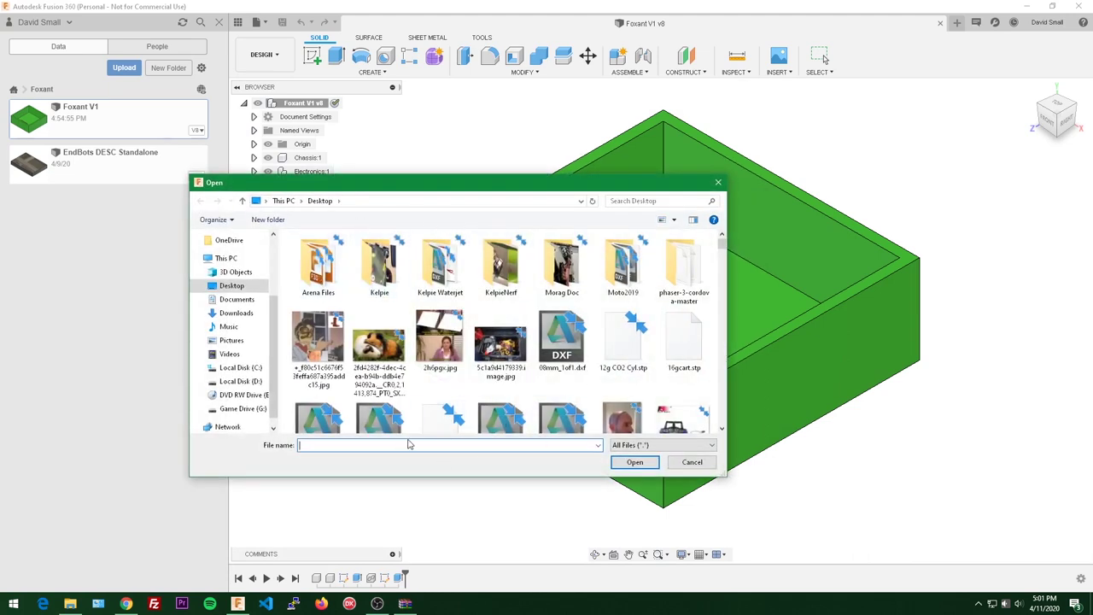
type("n2")
key("Down")
key("Return")
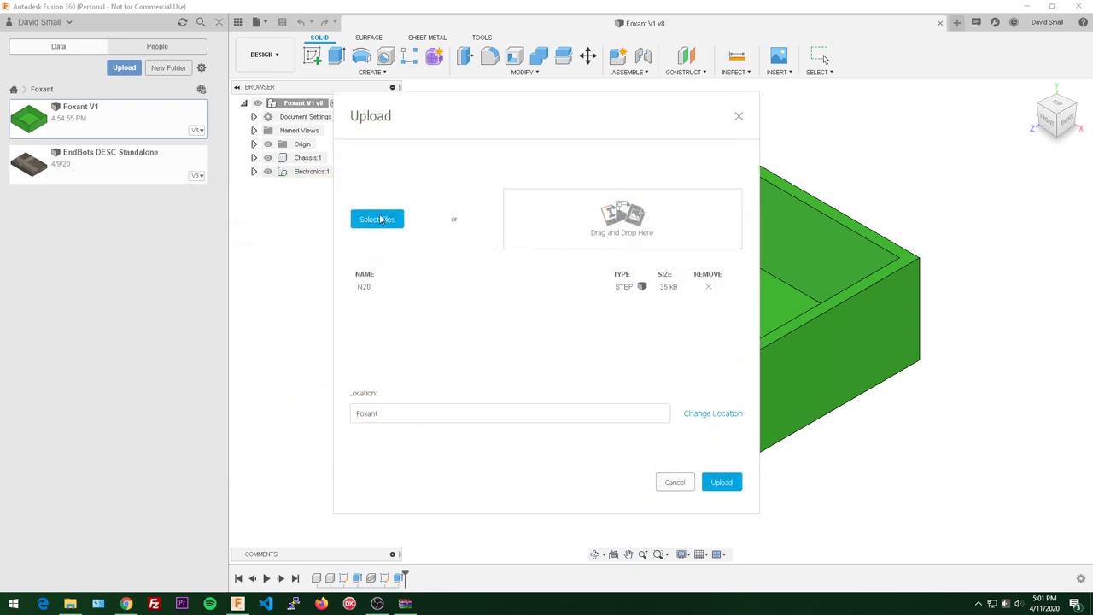
left_click(722, 483)
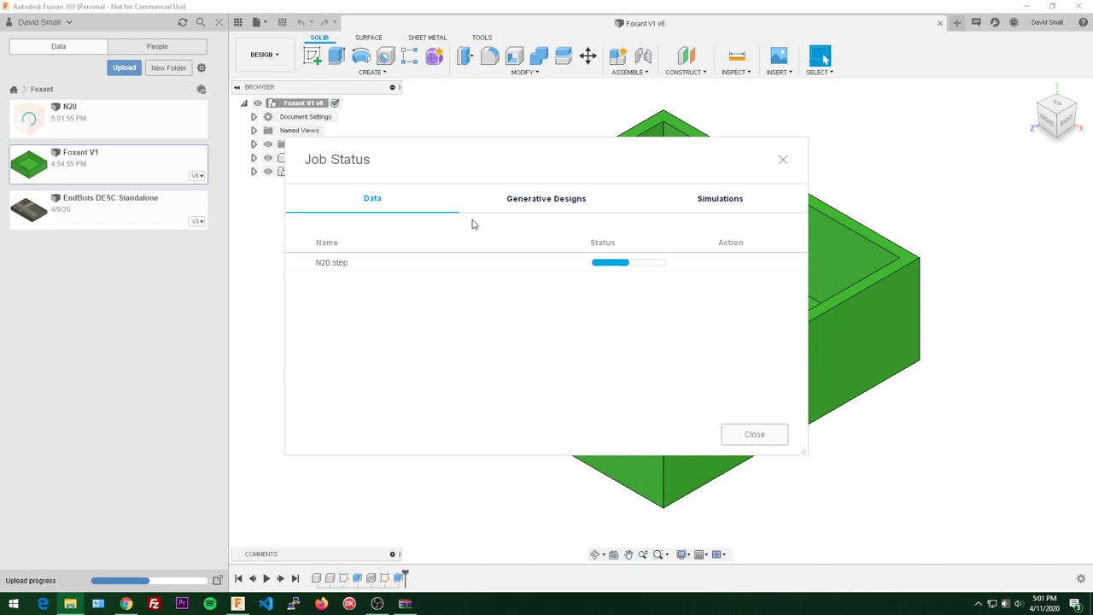
left_click(768, 432)
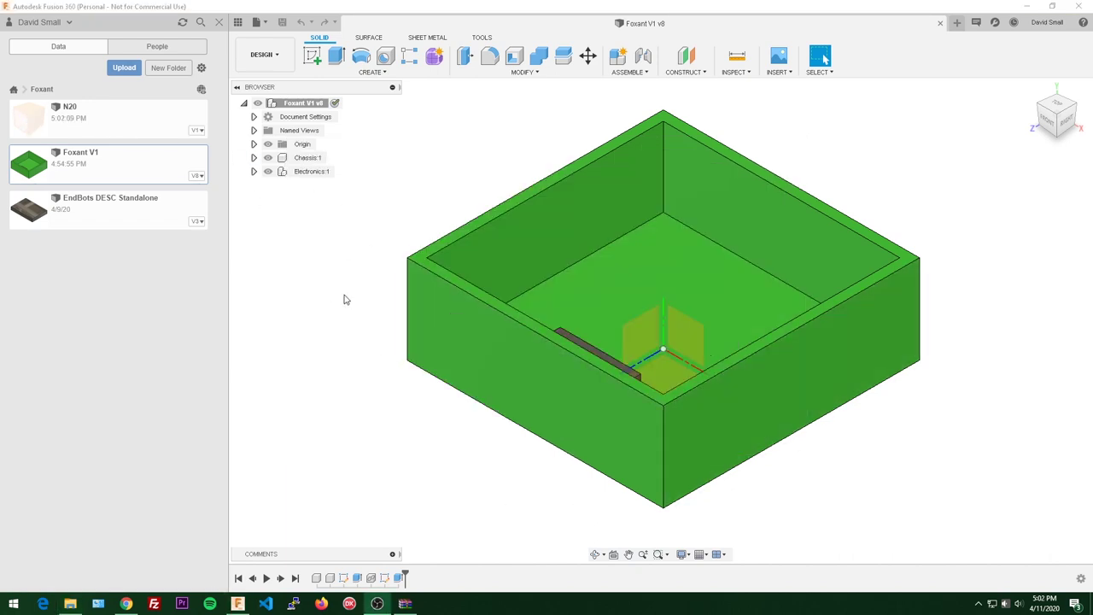
- Open the uploaded N20 design and measure the gearbox edge that runs parallel to the motor shaft
double_click(118, 117)
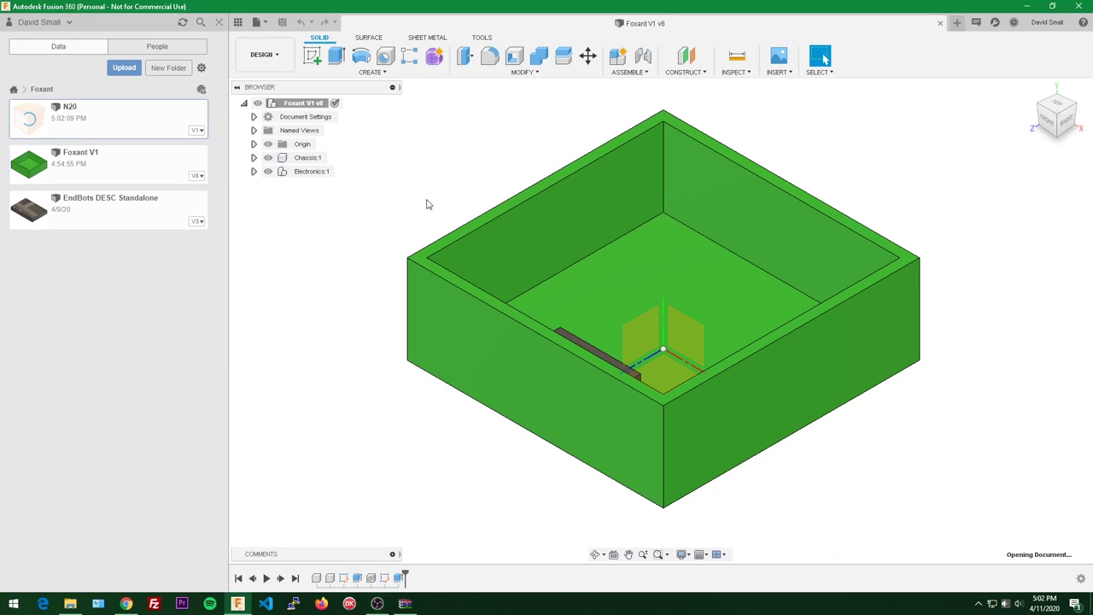
middle_click_drag(718, 283, 888, 446, "shift")
key("i")
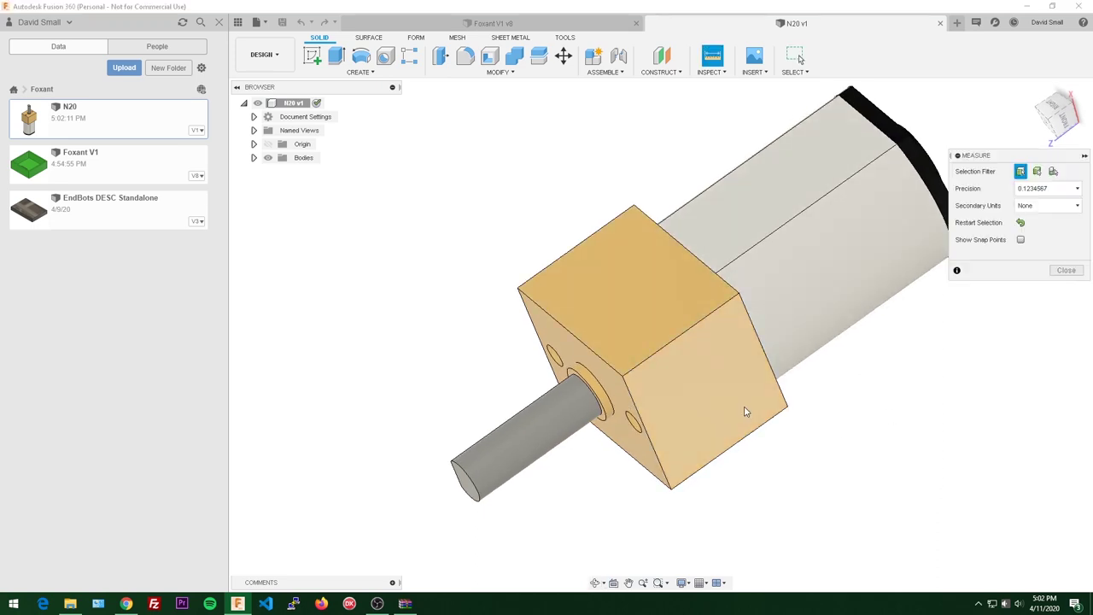
left_click(689, 330)
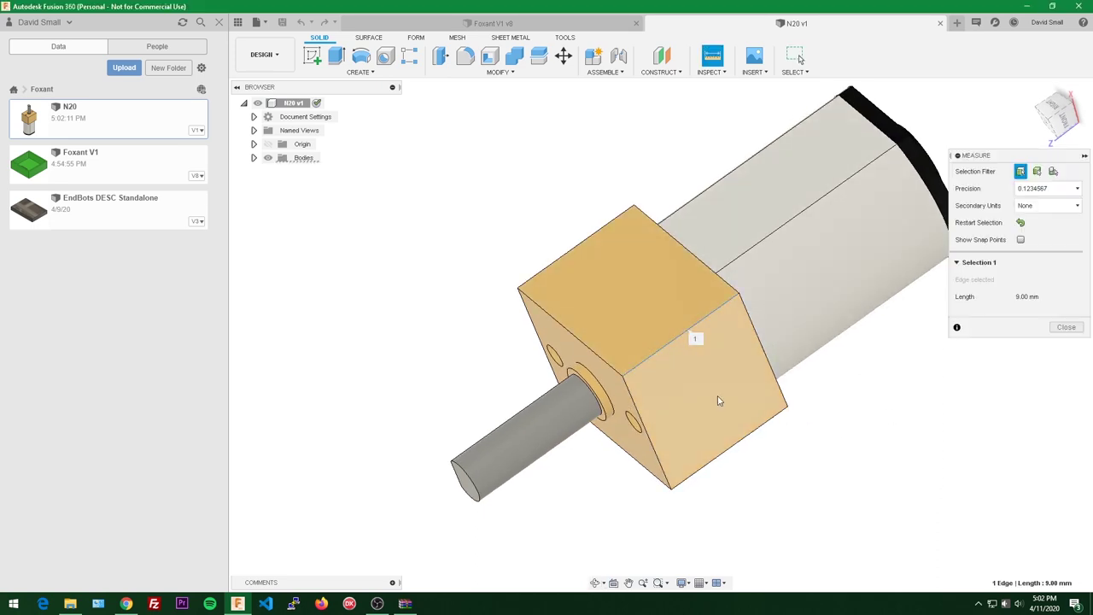
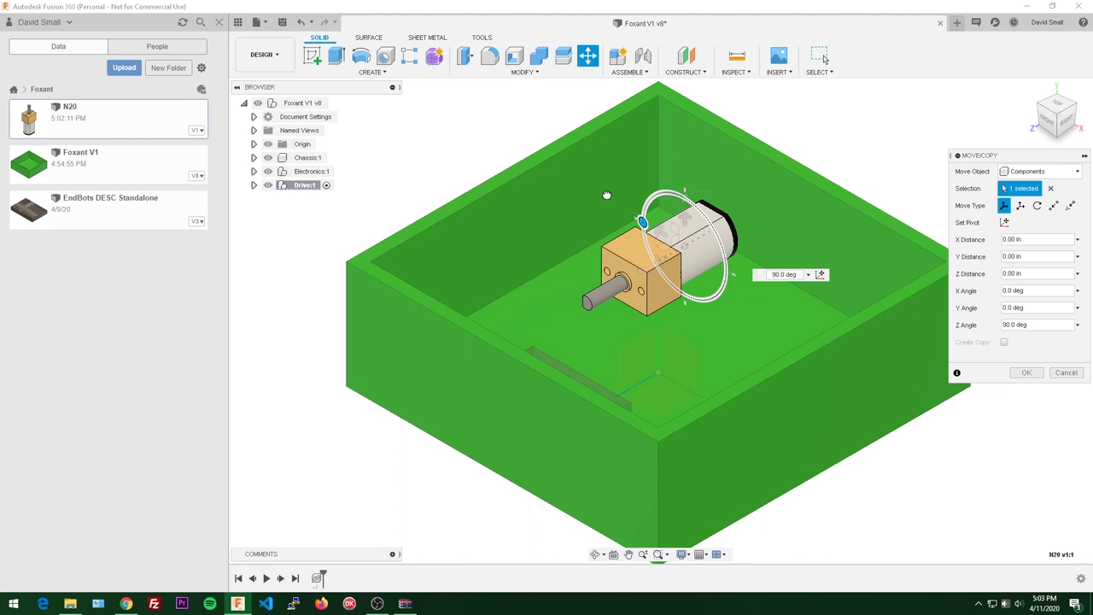
- Rotate the N20 motor with a Z angle of 90 degrees and turn its shaft toward the chassis's left wall
mouse_move(606, 195)
left_mouse_down()
mouse_move(646, 205)
mouse_move(594, 207)
left_mouse_up()
left_click(1037, 374)
scroll(713, 196, "down", 3)
middle_click_drag(674, 243, 792, 226, "shift")
scroll(640, 255, "up", 4)
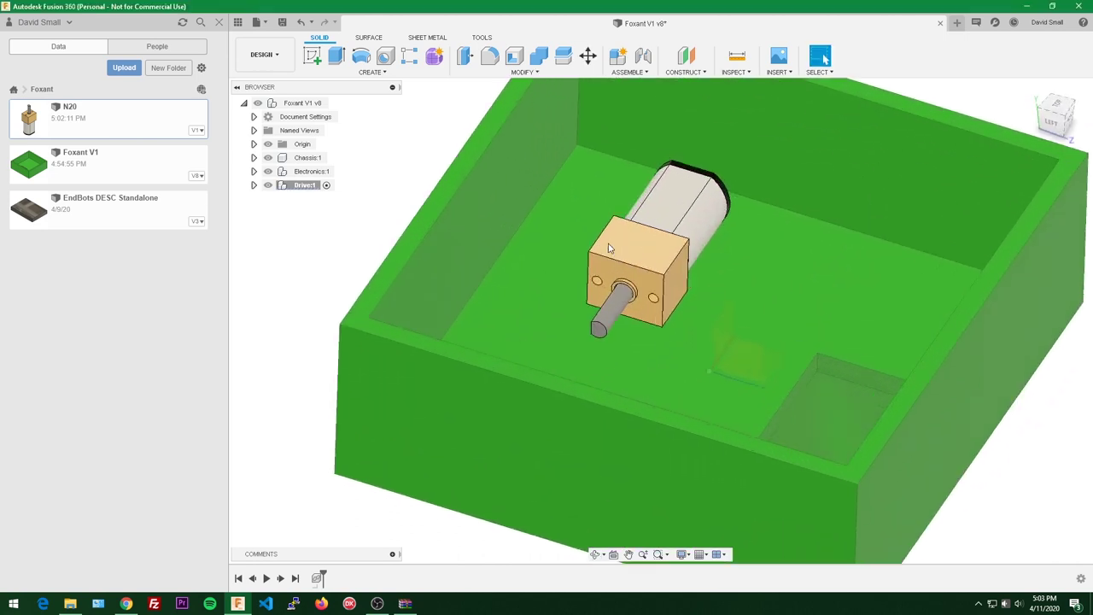
scroll(610, 248, "down", 3)
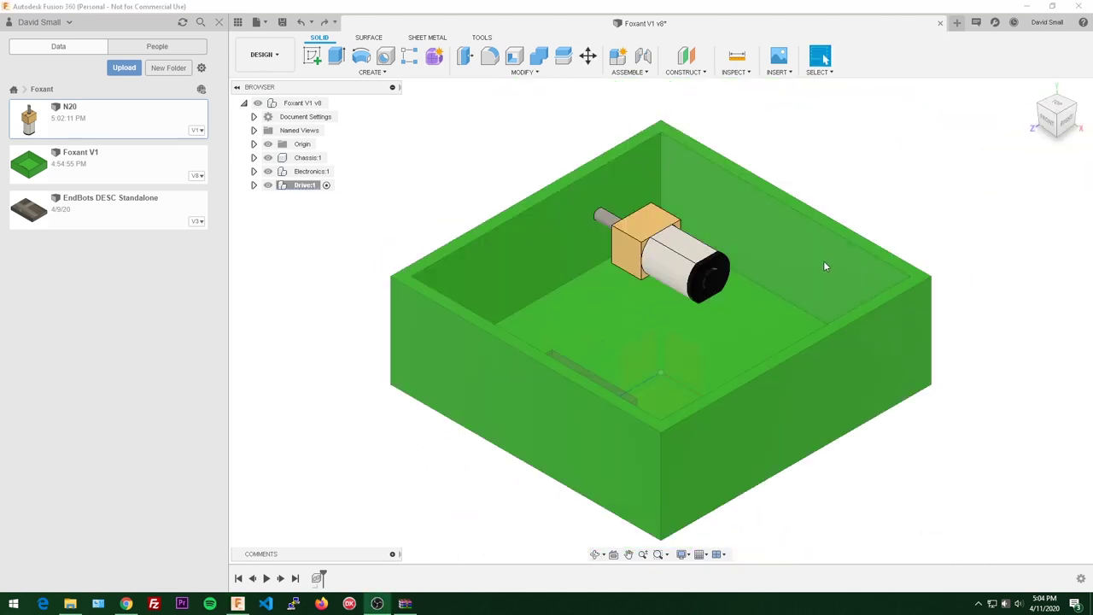
- Try to place the motor freehand in the chassis's back-left corner with its shaft through the left wall
middle_click_drag(658, 228, 812, 200, "shift")
left_click_drag(648, 253, 516, 217)
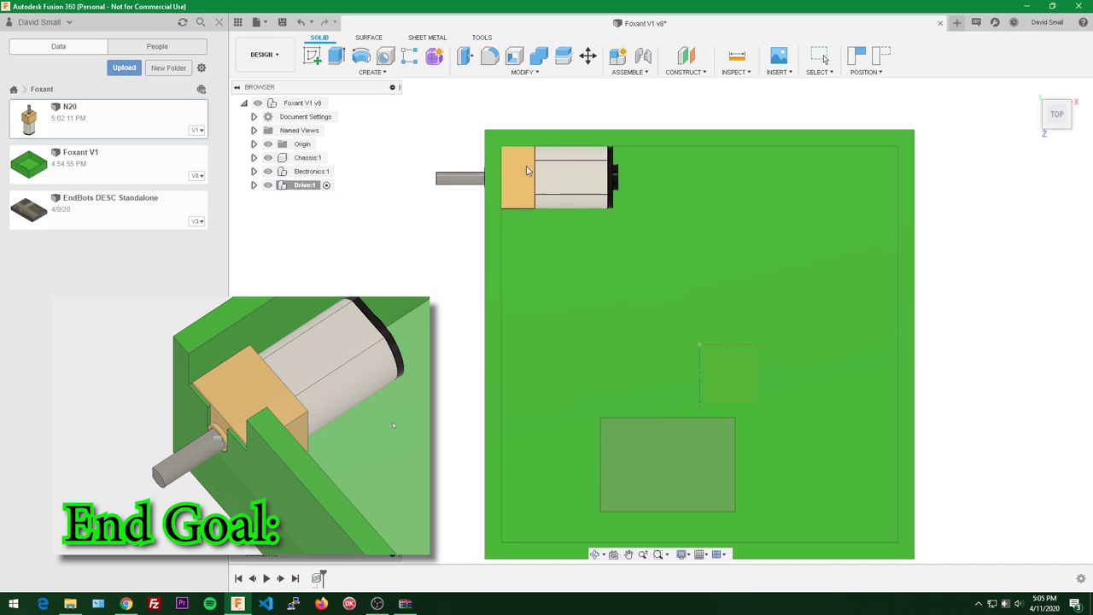
scroll(503, 180, "up", 2)
middle_click_drag(503, 180, 391, 254, "shift")
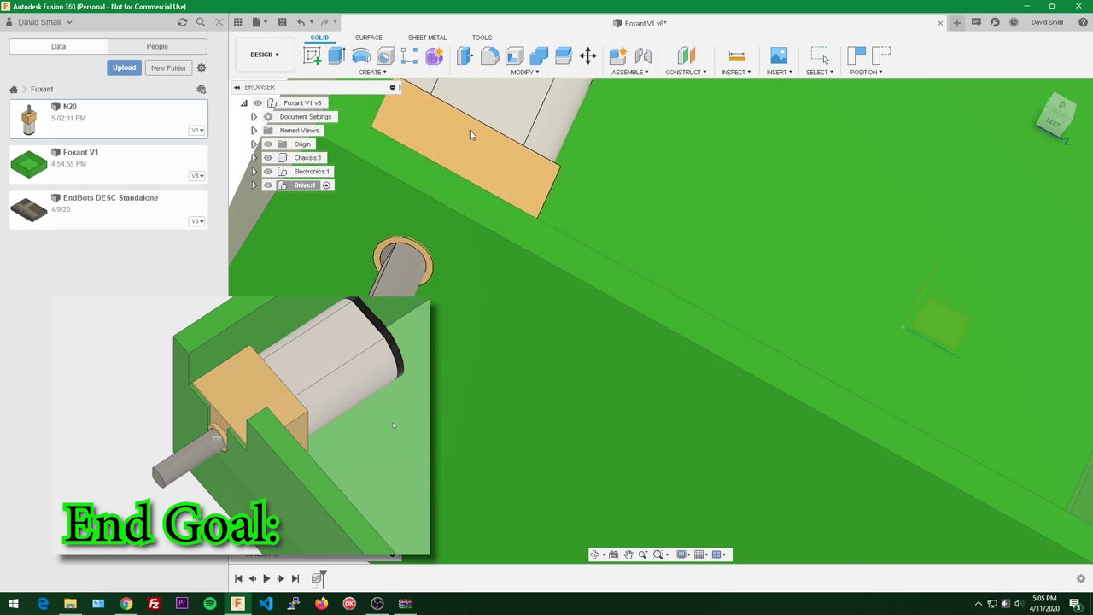
mouse_move(470, 135)
left_mouse_down()
mouse_move(635, 88)
mouse_move(549, 94)
mouse_move(457, 129)
left_mouse_up()
middle_click_drag(457, 129, 444, 241, "shift")
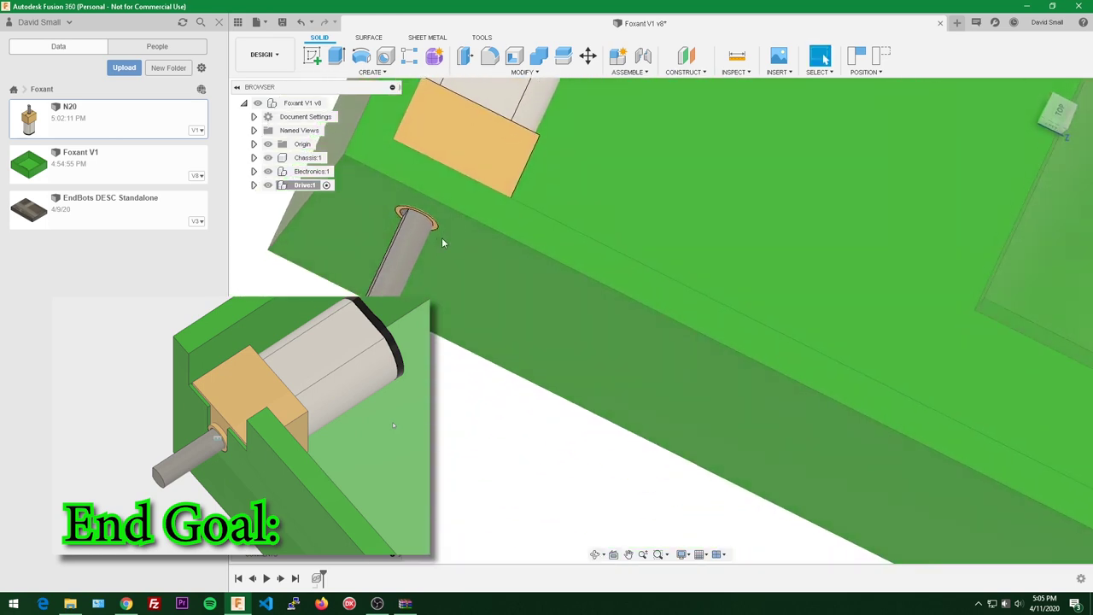
middle_click_drag(428, 199, 791, 166, "shift")
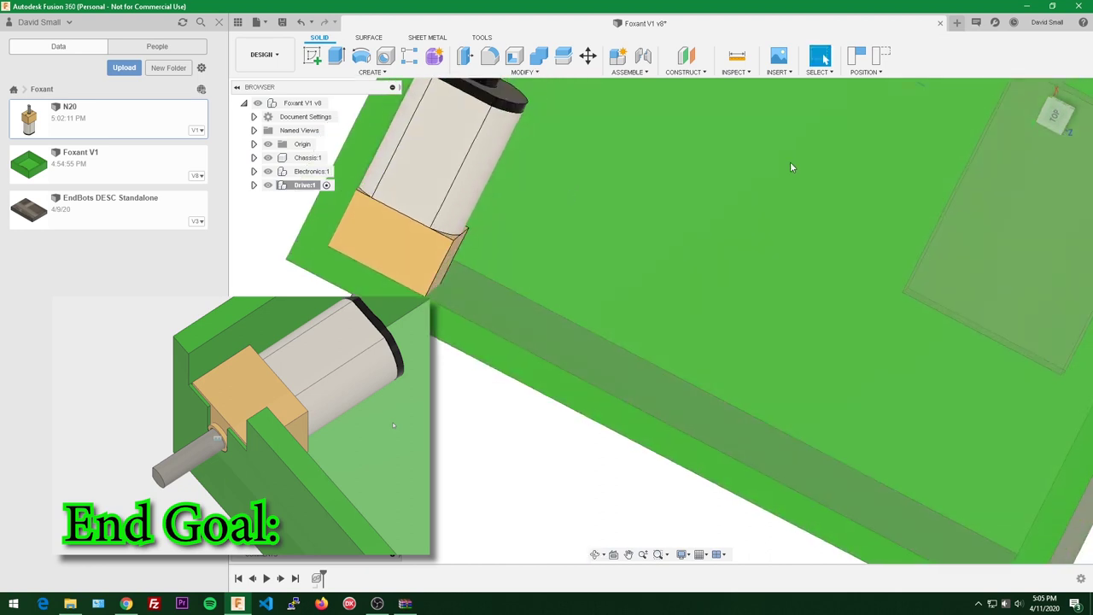
left_click(1048, 135)
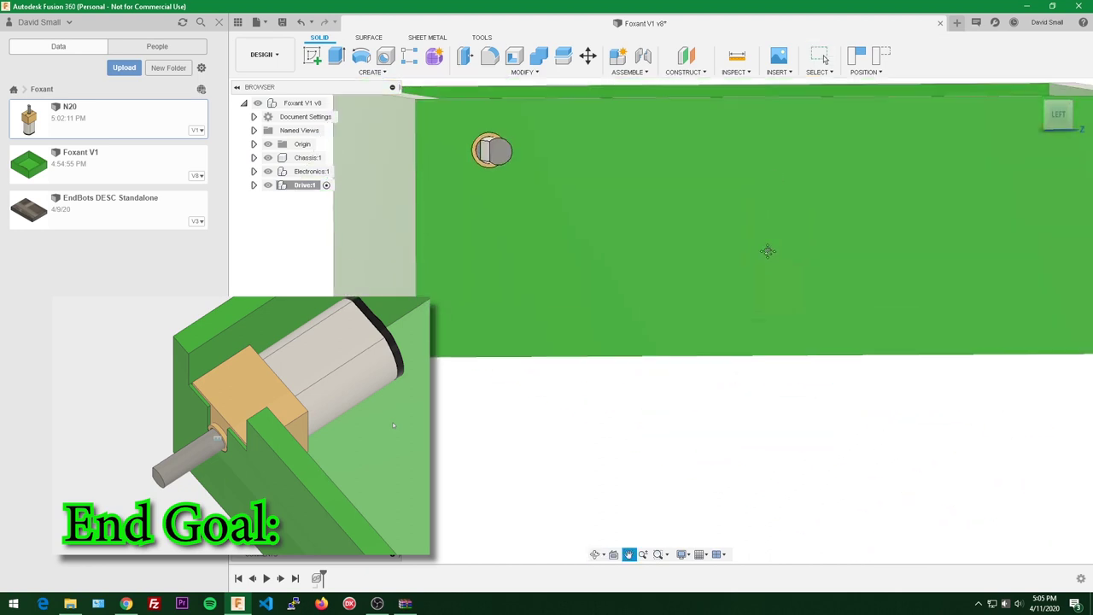
- Try to lower the motor freehand to shaft height in the left wall and adjust its position in the corner
left_click_drag(507, 160, 518, 241)
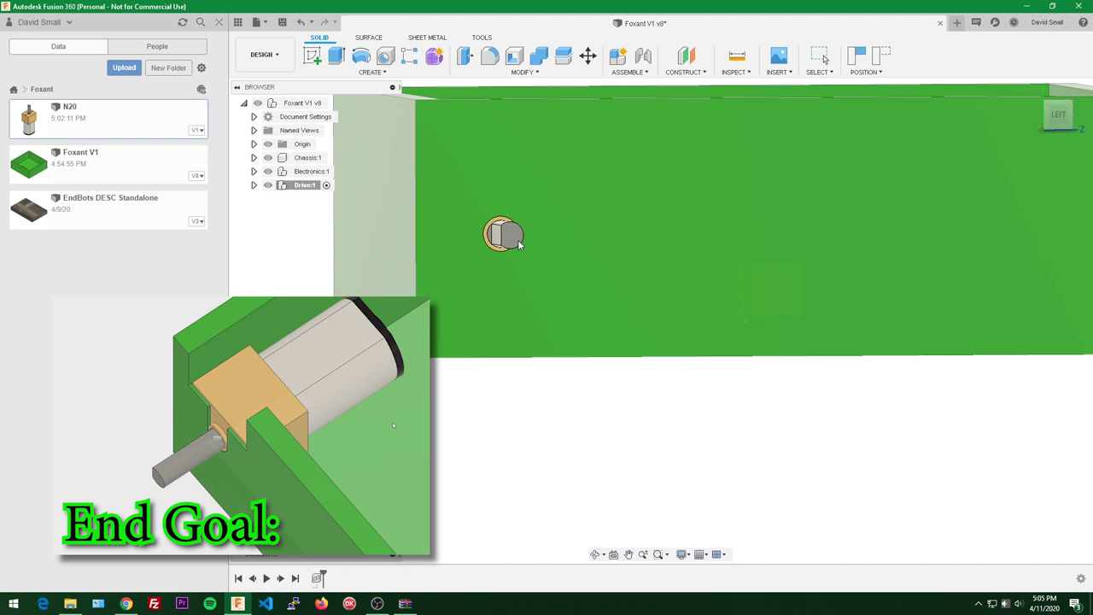
middle_click_drag(552, 220, 476, 438, "shift")
left_click_drag(476, 439, 470, 408)
scroll(470, 408, "down", 2)
middle_click_drag(472, 407, 588, 339, "shift")
left_click_drag(488, 369, 501, 365)
- Undo the freehand moves of the motor
key("ctrl+z")
key("ctrl+z")
key("ctrl+z")
key("ctrl+z")
key("ctrl+z")
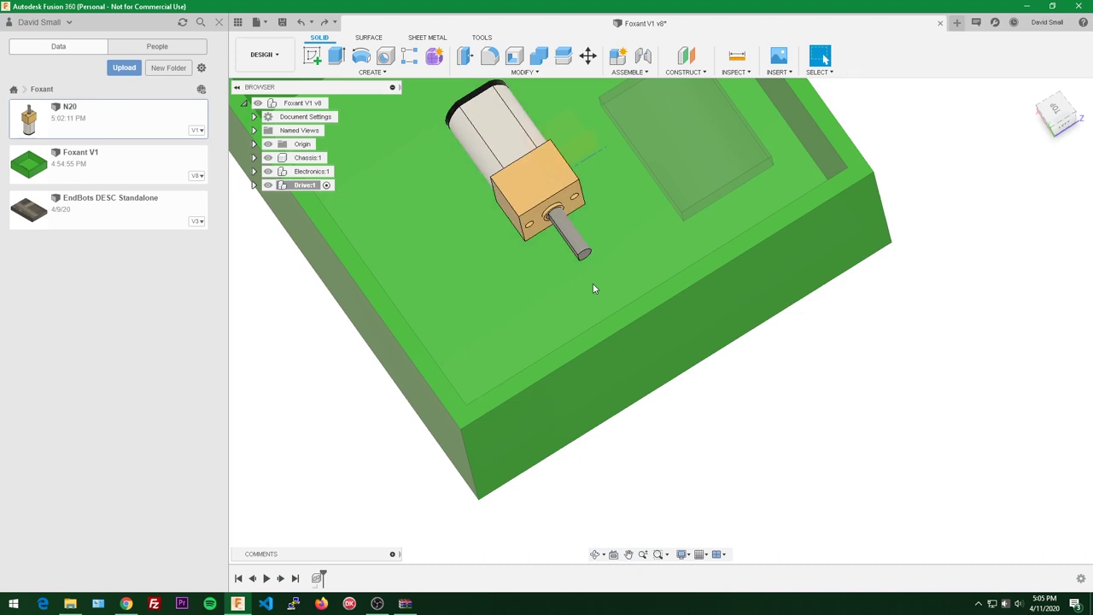
- Activate the Chassis component and start a sketch on the inner face of its left wall
scroll(658, 102, "down", 2)
middle_click_drag(662, 99, 658, 178)
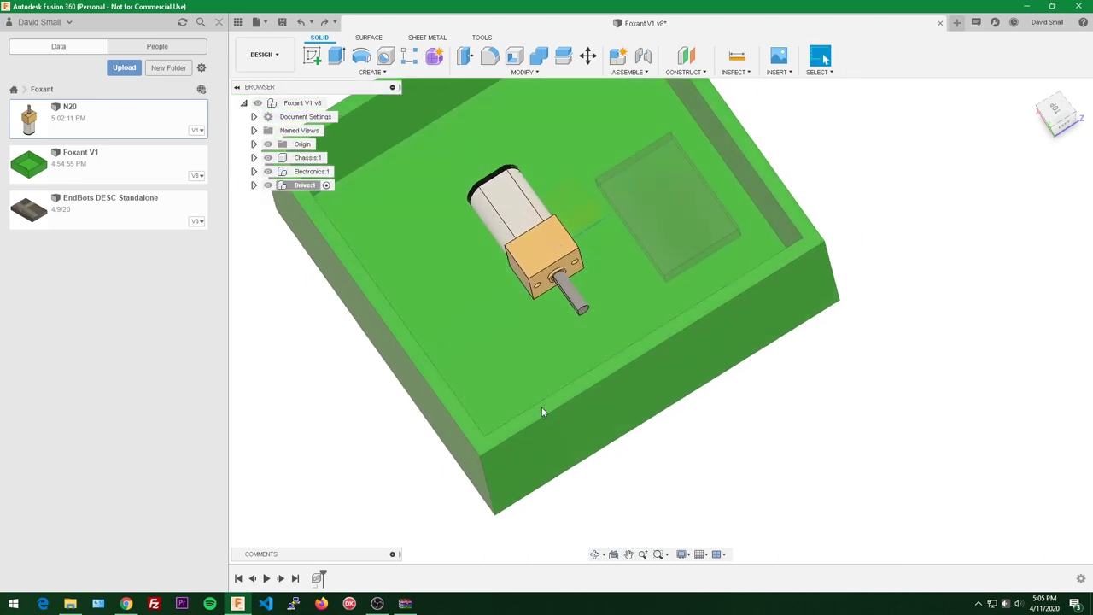
left_click(319, 159)
left_click(329, 331)
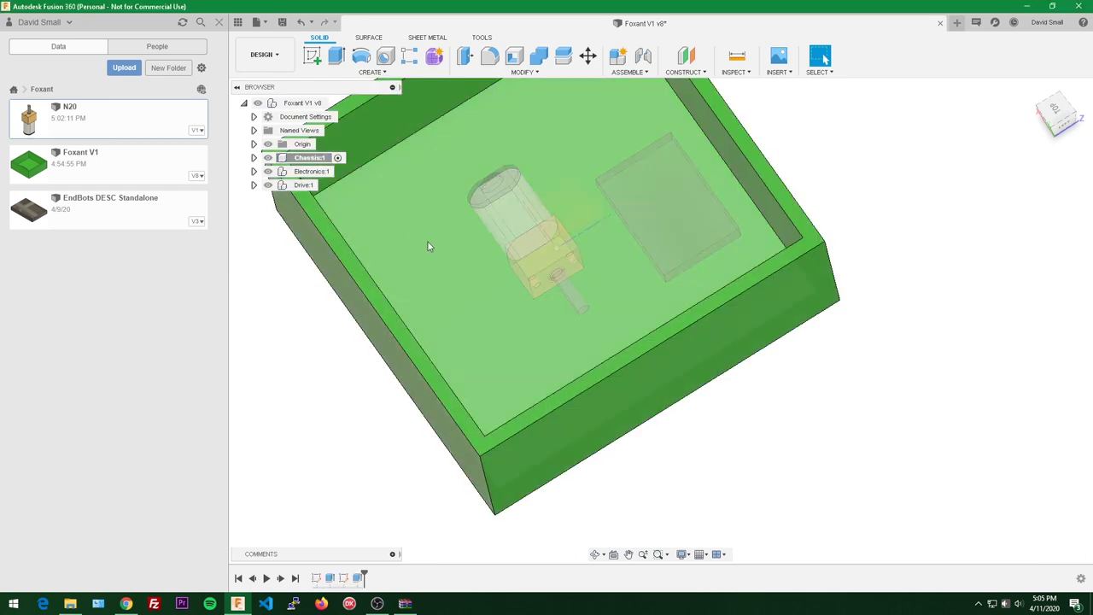
scroll(430, 243, "down", 3)
mouse_move(429, 243)
middle_mouse_down("shift")
mouse_move(499, 183)
mouse_move(646, 243)
middle_mouse_up("shift")
left_click(311, 56)
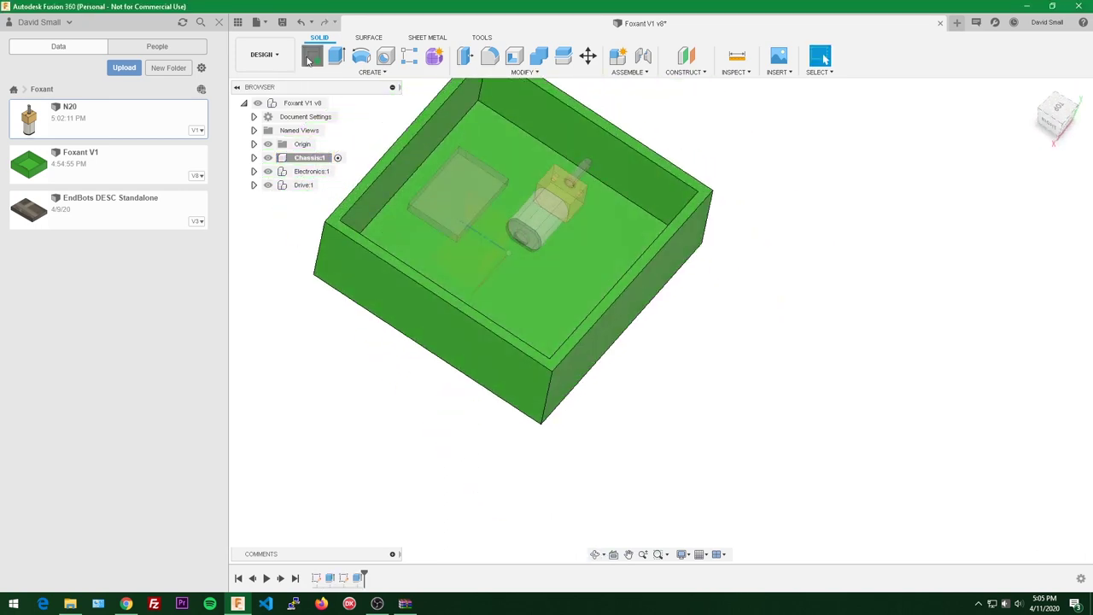
scroll(673, 129, "up", 5)
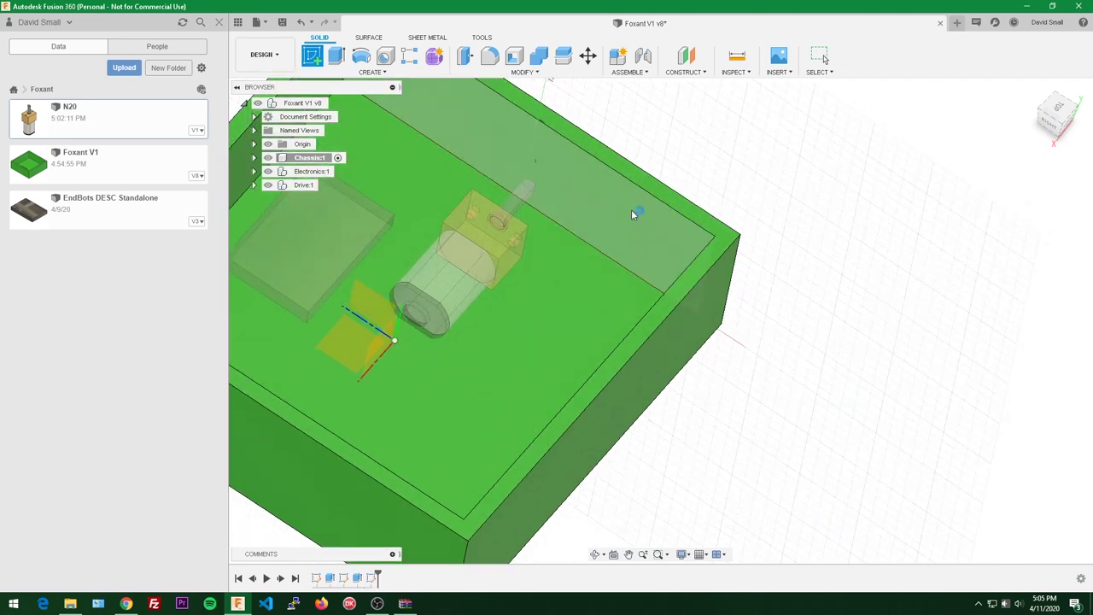
left_click(632, 213)
- Facing the left side, sketch a rectangle about 0.50 in wide and 0.34 in high near the wall's back end
middle_click_drag(679, 245, 691, 368, "shift")
scroll(691, 369, "down", 2)
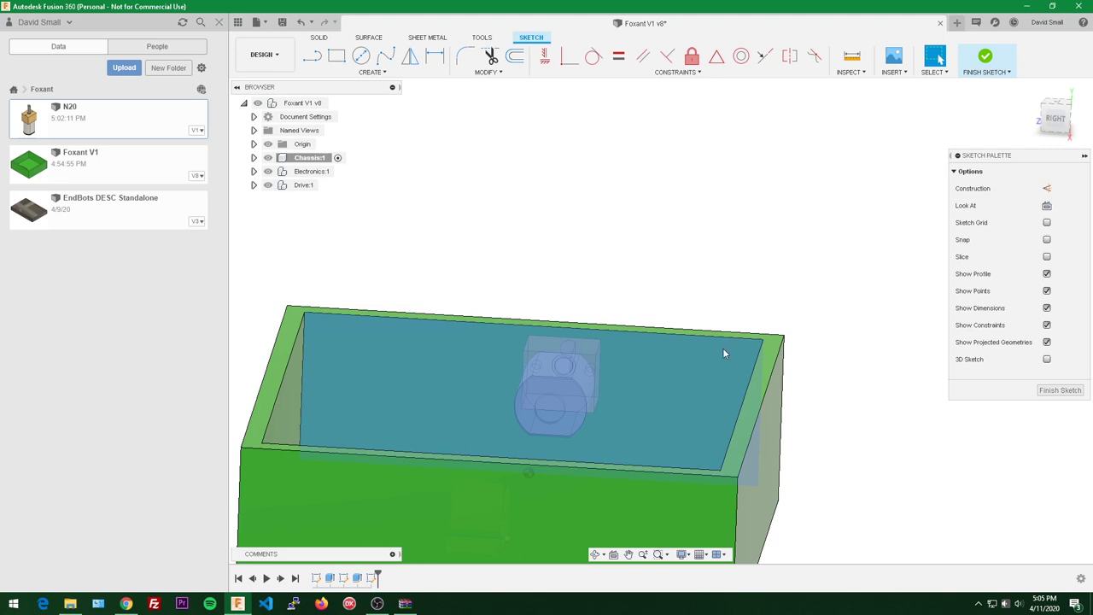
scroll(723, 352, "up", 2)
middle_click_drag(713, 299, 683, 252, "shift")
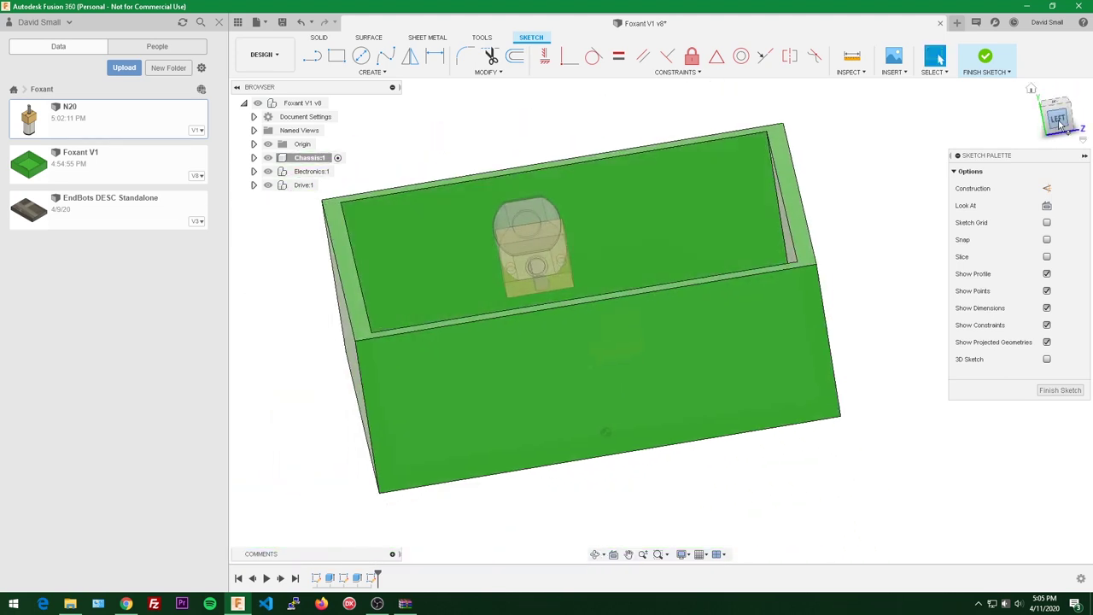
left_click(1059, 125)
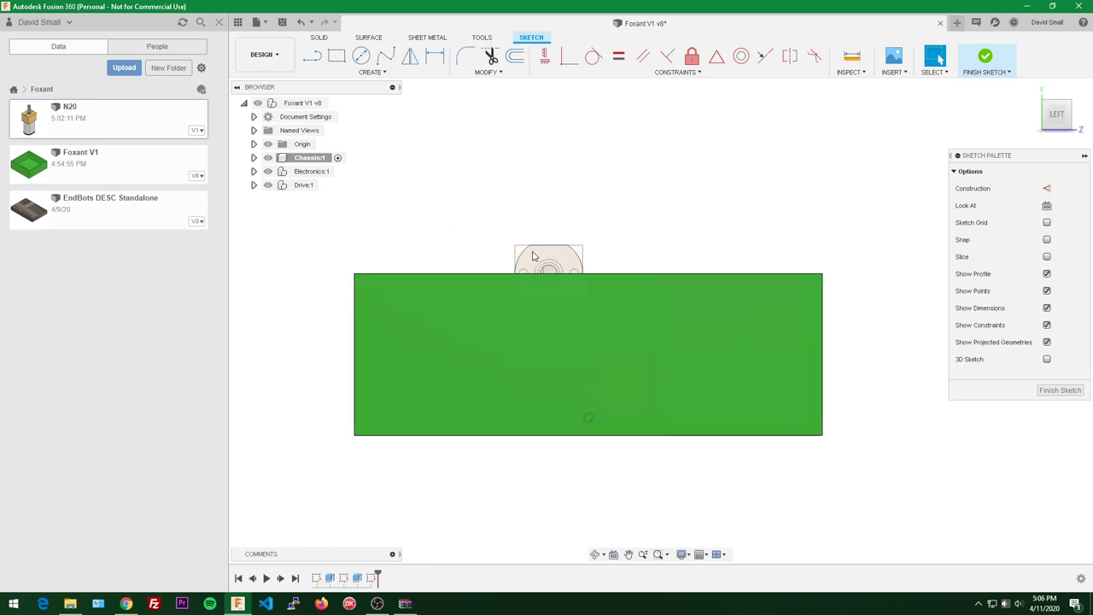
key("r")
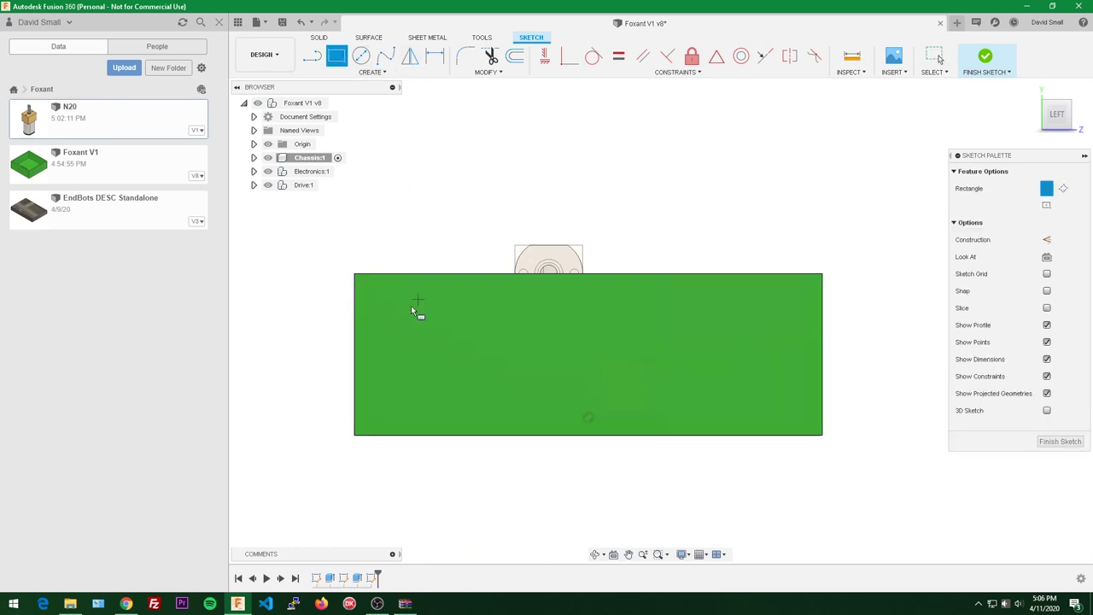
scroll(400, 331, "up", 1)
left_click(395, 324)
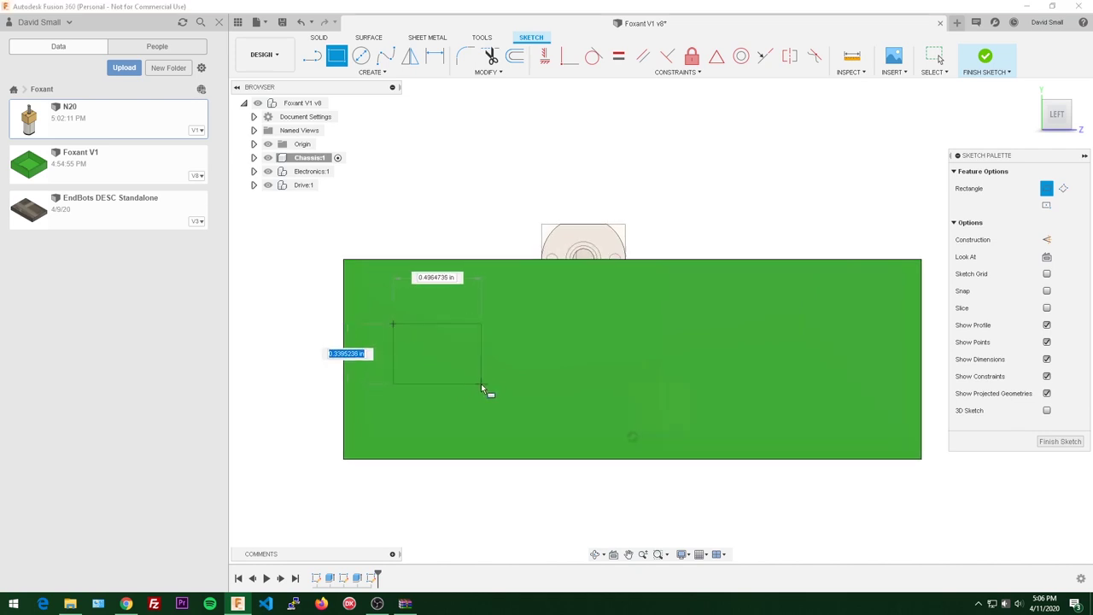
left_click(480, 383)
key("Escape")
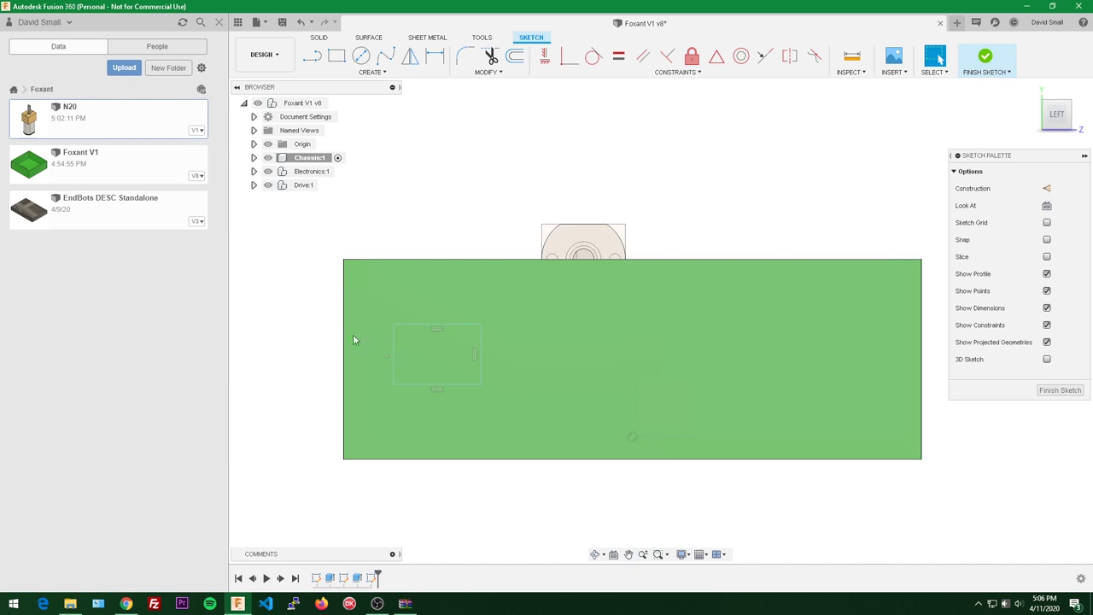
- Project the inner back wall face and the chassis floor face into the sketch, and return to the left view
middle_click_drag(396, 286, 419, 217, "shift")
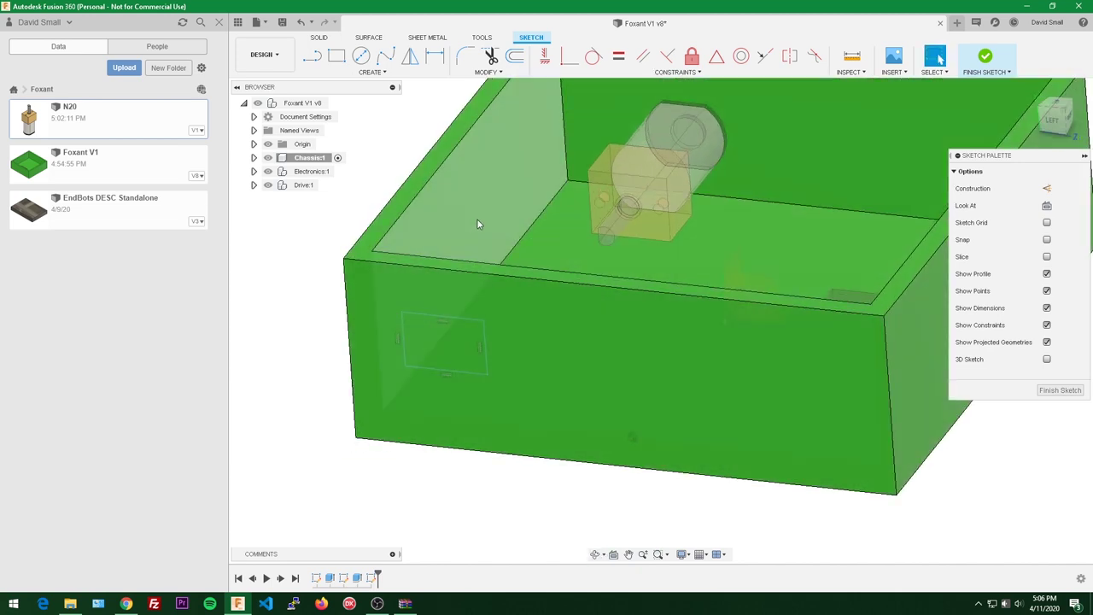
key("p")
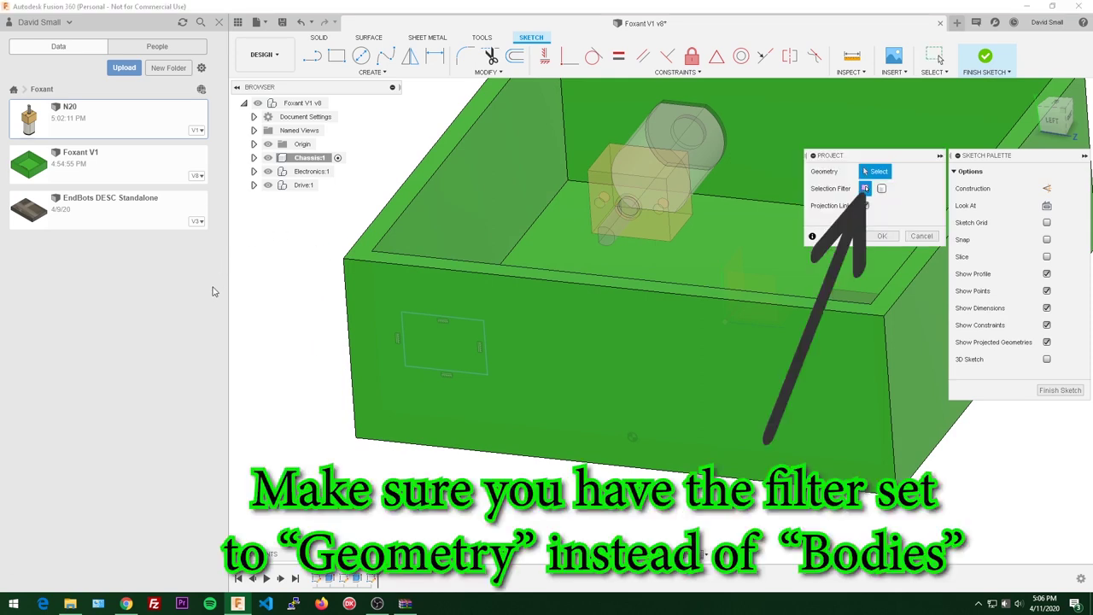
scroll(303, 226, "up", 1)
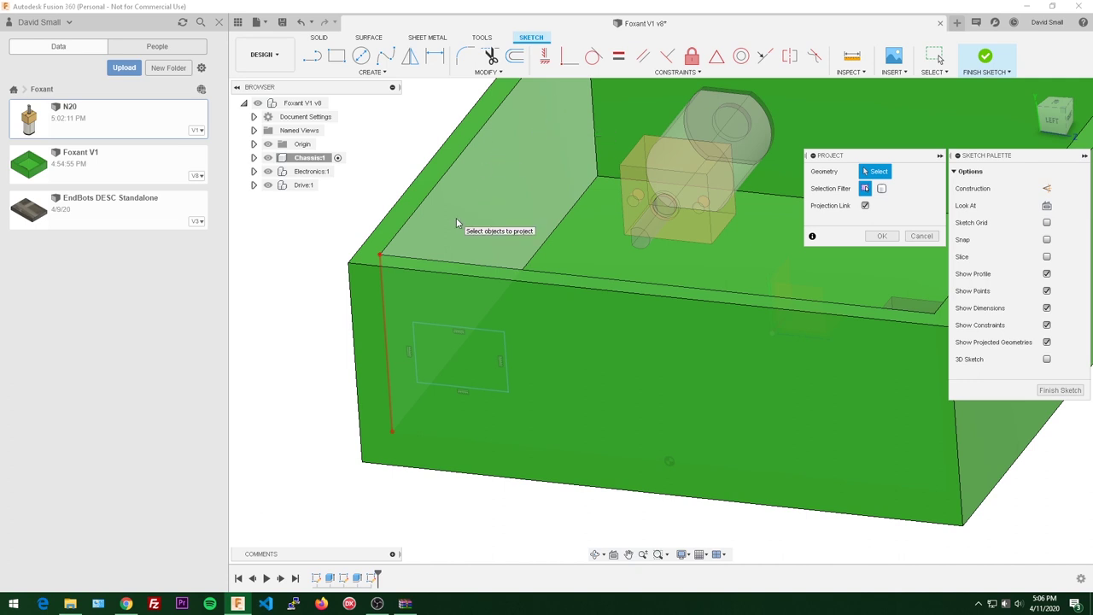
middle_click_drag(456, 219, 543, 181, "shift")
left_click(531, 175)
left_click(586, 230)
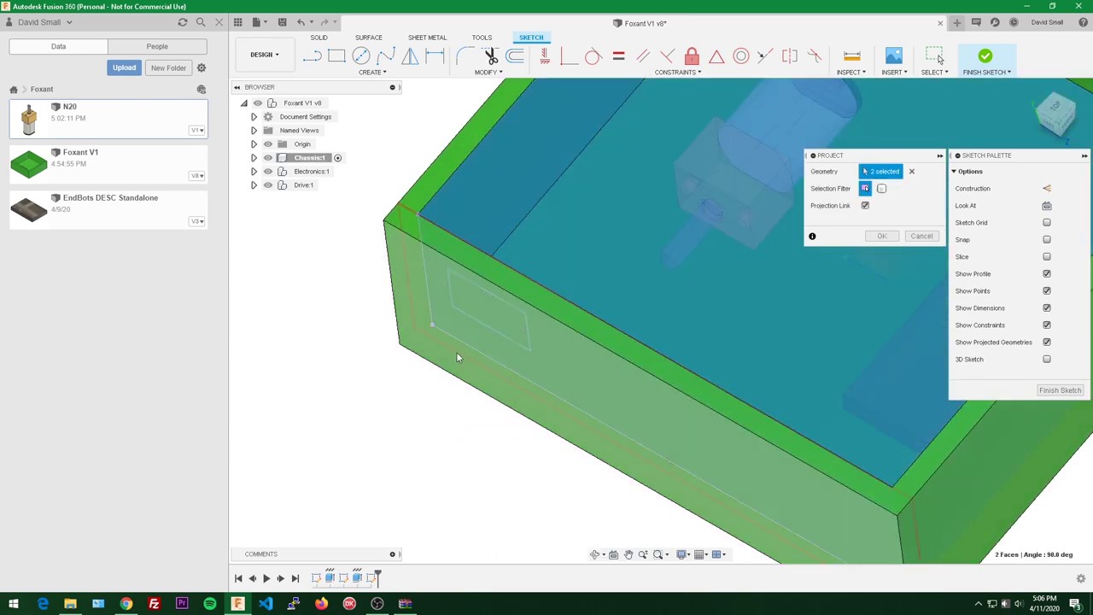
left_click(879, 236)
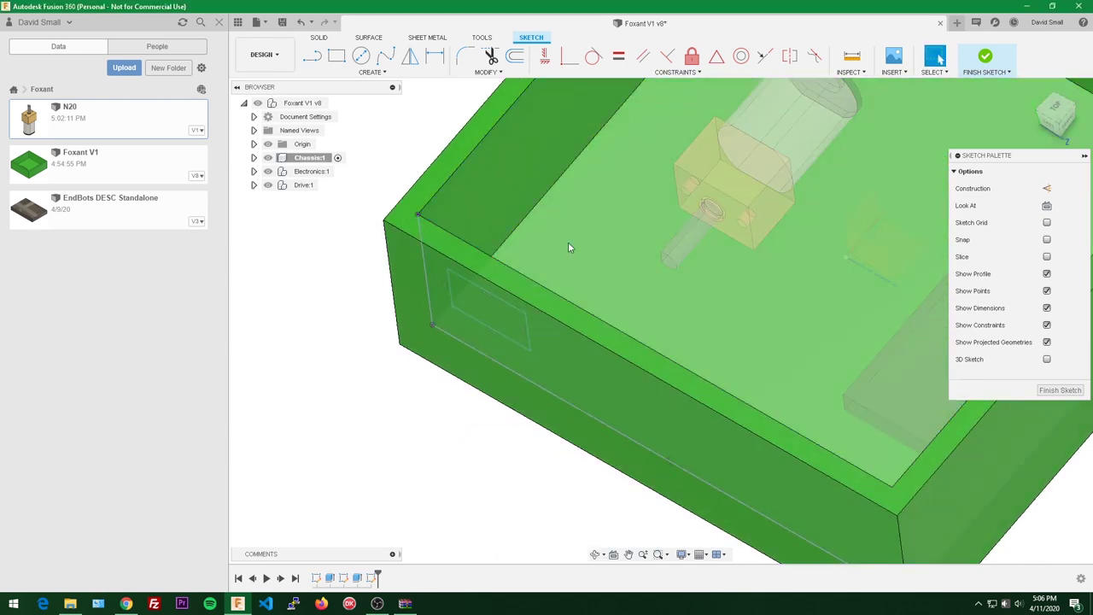
left_click(1050, 126)
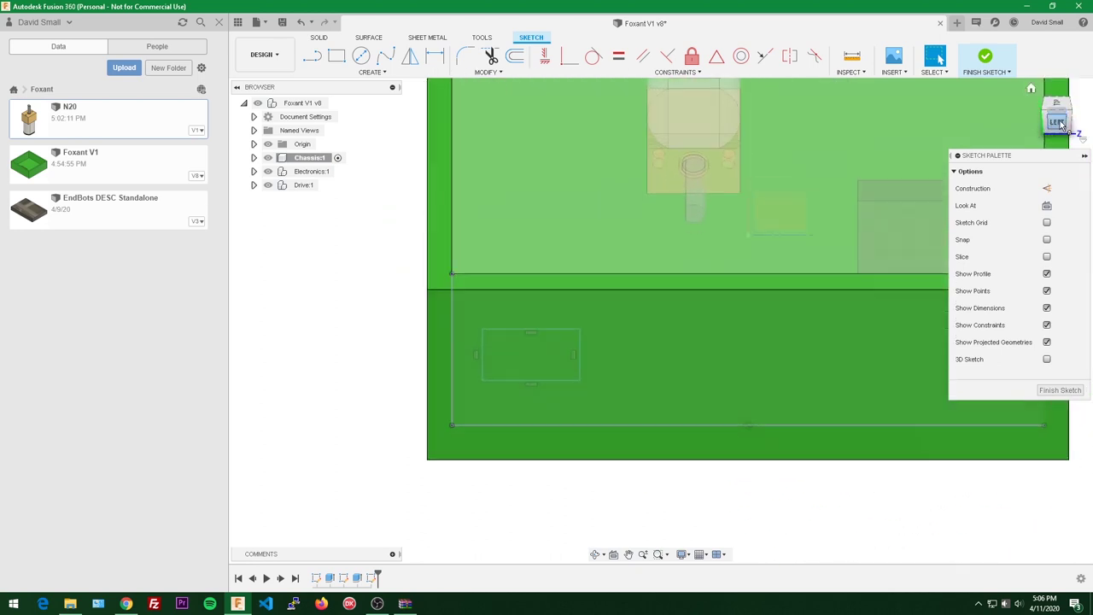
scroll(561, 164, "up", 3)
scroll(561, 160, "down", 3)
middle_click_drag(564, 142, 572, 178)
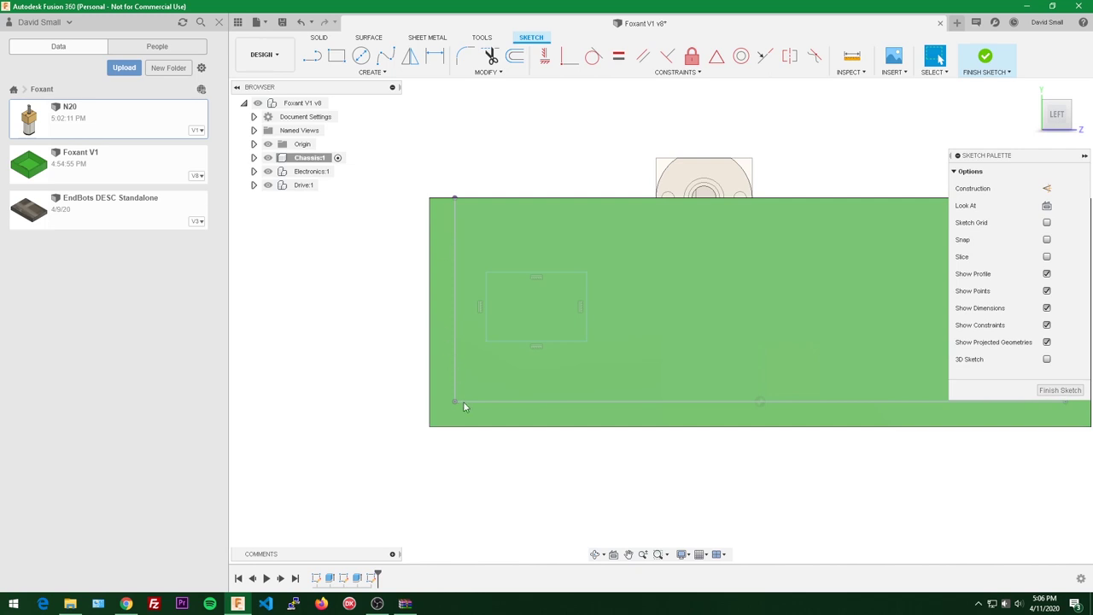
- Hide the Chassis component's bodies and stretch the sketched rectangle upward to about 0.38 in high
scroll(515, 156, "up", 2)
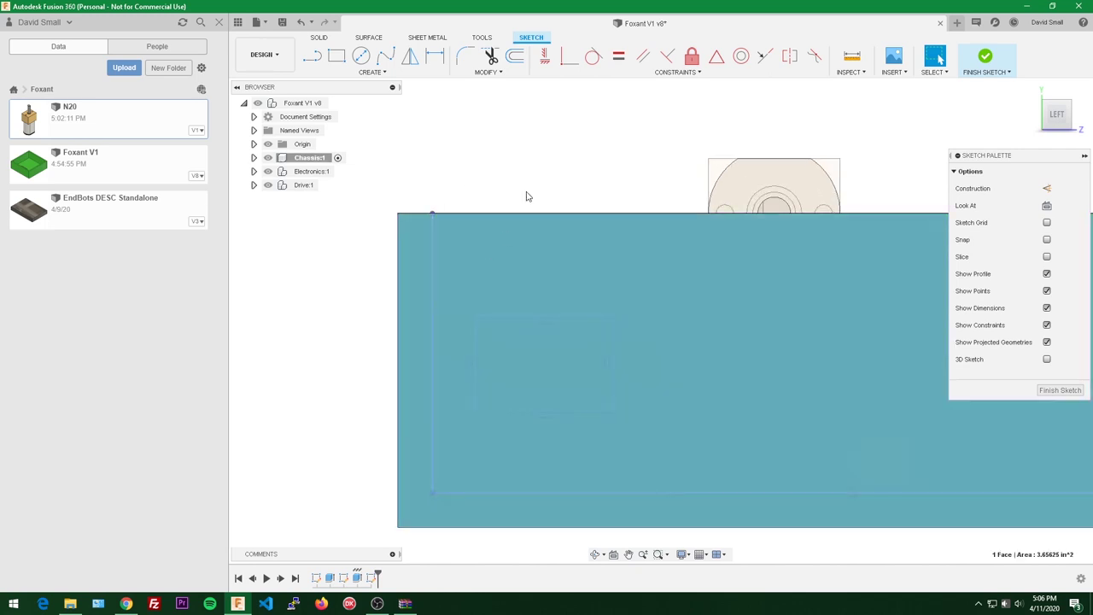
scroll(546, 149, "down", 1)
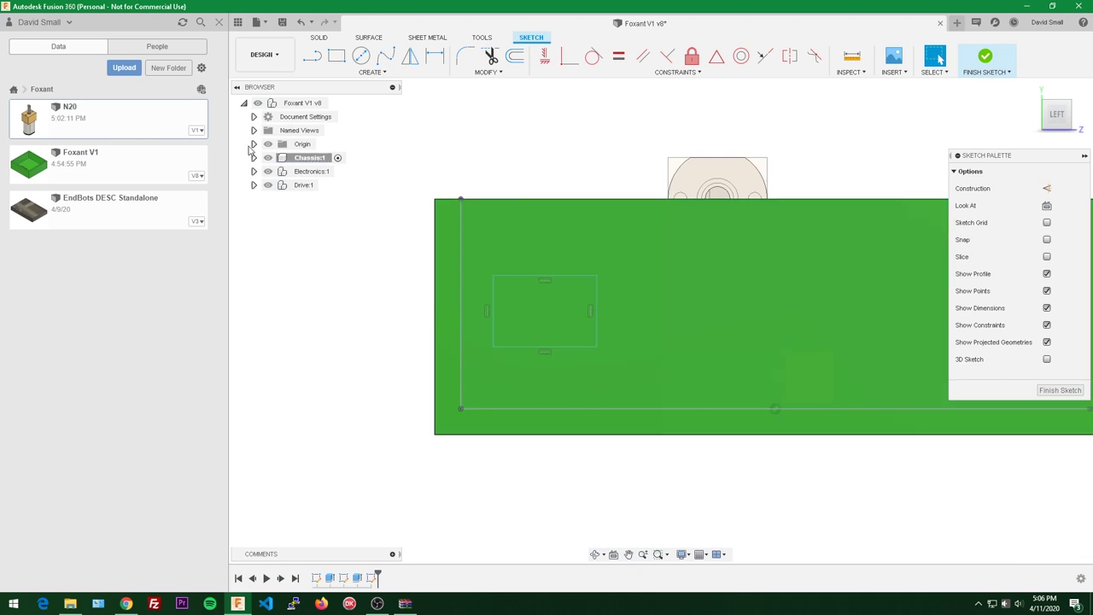
left_click(253, 158)
left_click(280, 185)
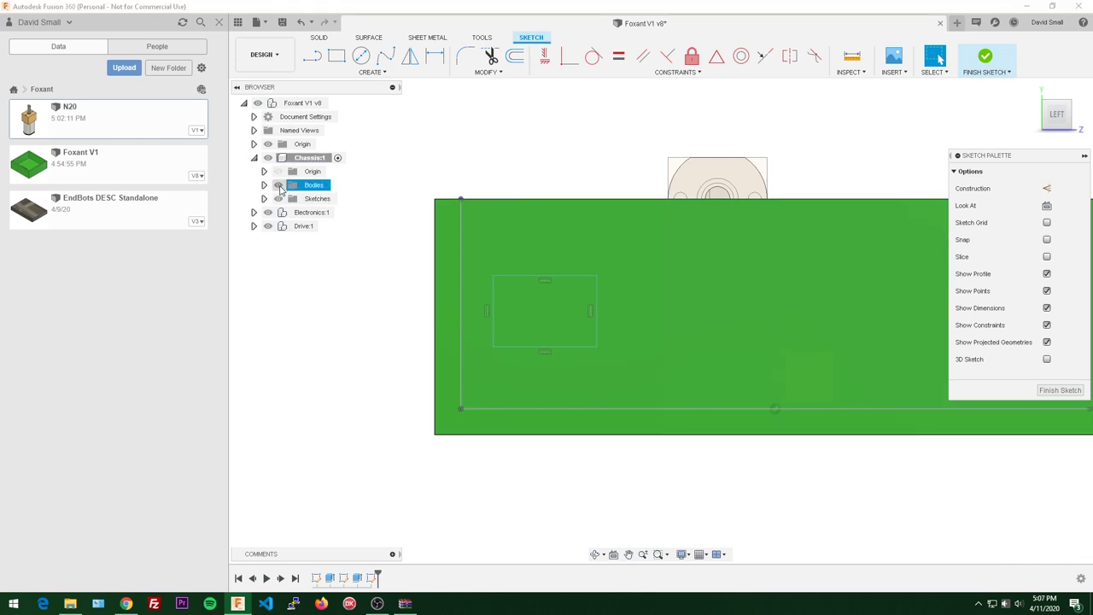
left_click(446, 149)
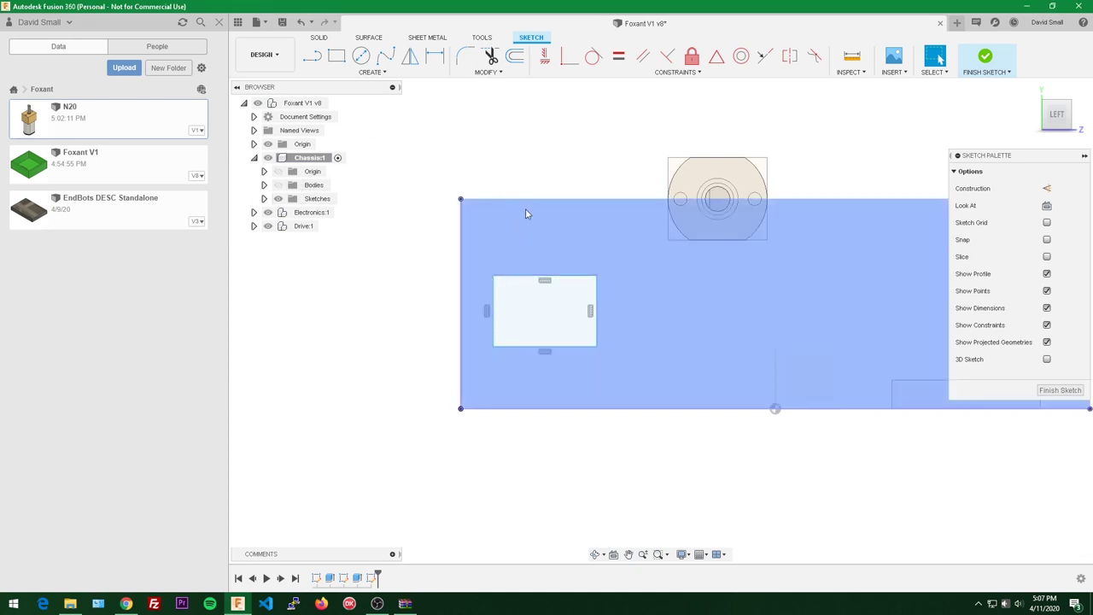
scroll(556, 154, "up", 3)
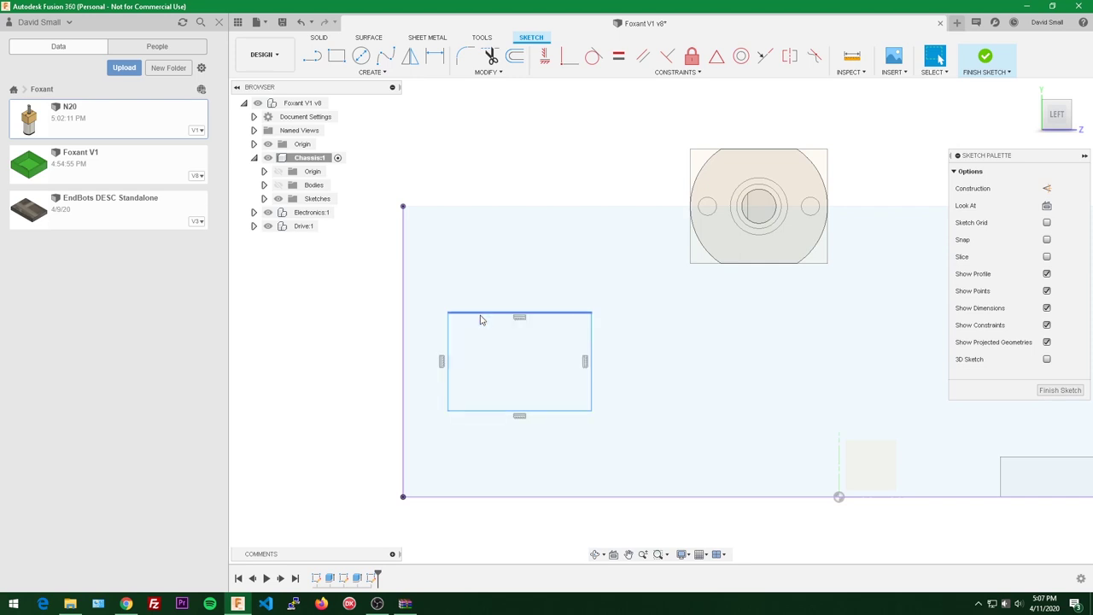
left_click_drag(481, 317, 481, 298)
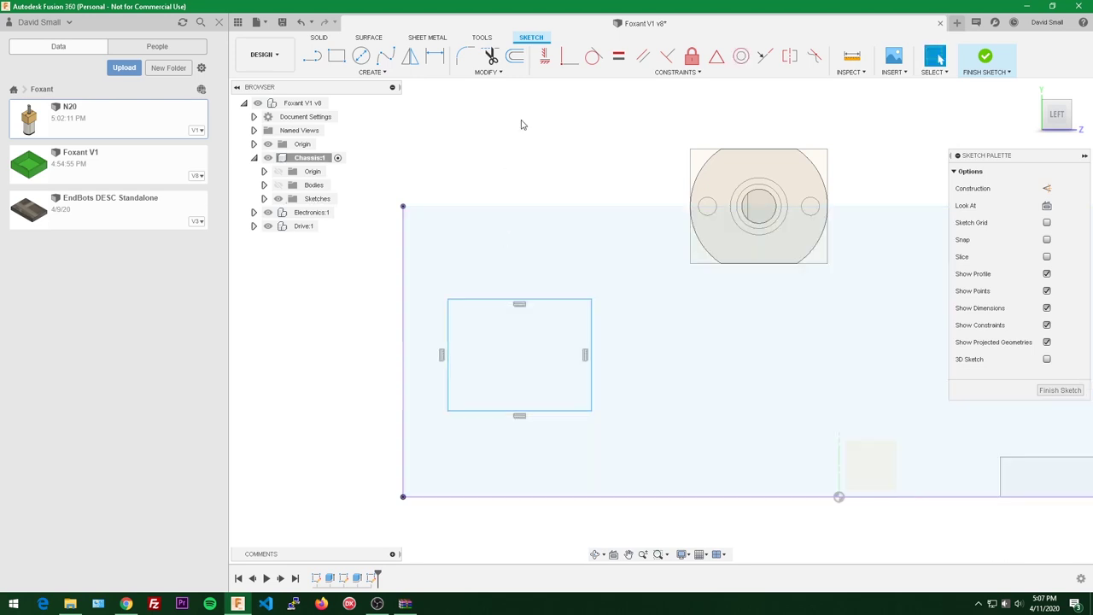
- Measure the length of the longer edge on the motor gearbox's end face
key("i")
middle_click_drag(592, 116, 585, 139)
scroll(568, 121, "down", 1)
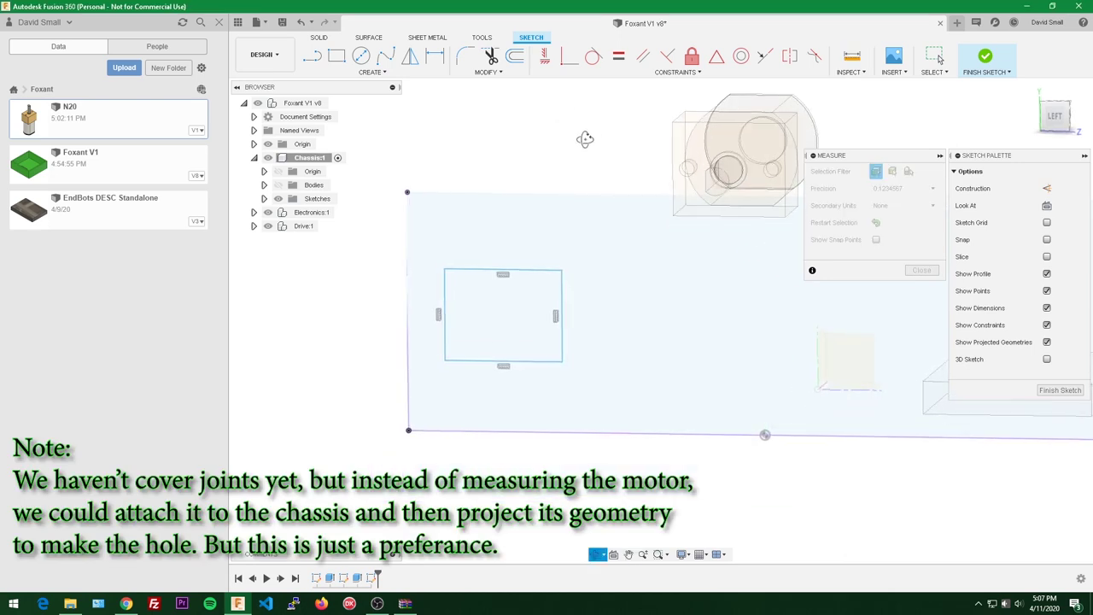
left_click(683, 128)
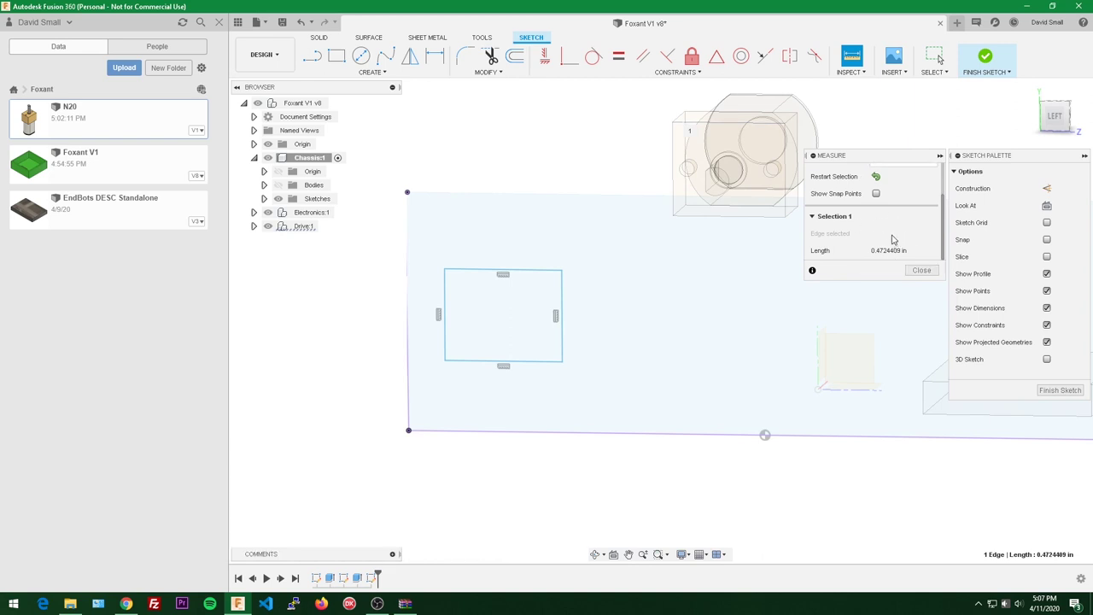
left_click(886, 252)
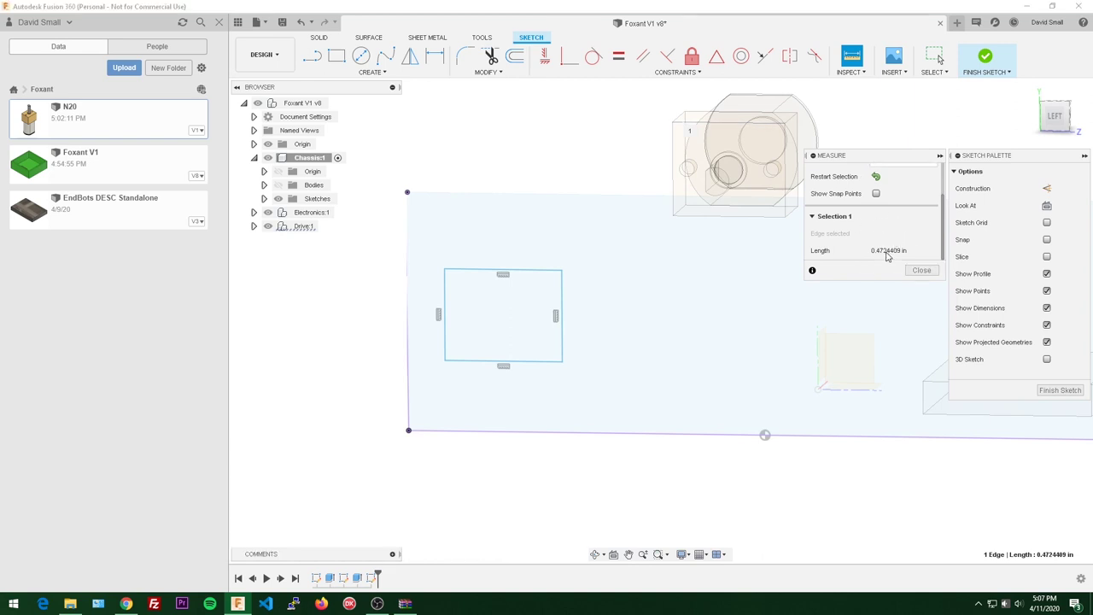
key("alt+Tab")
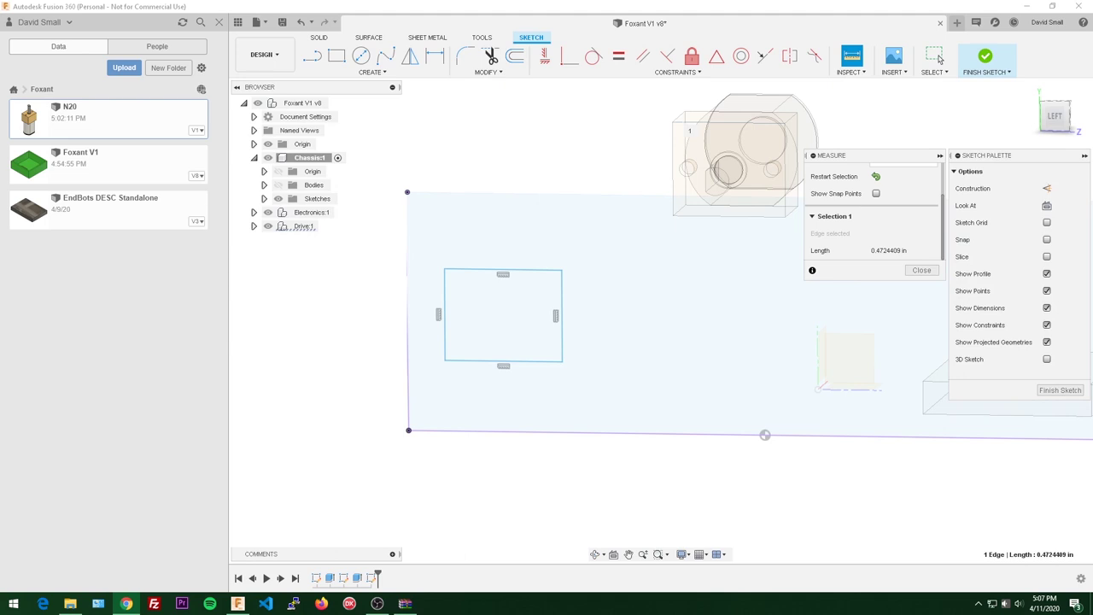
left_click(922, 270)
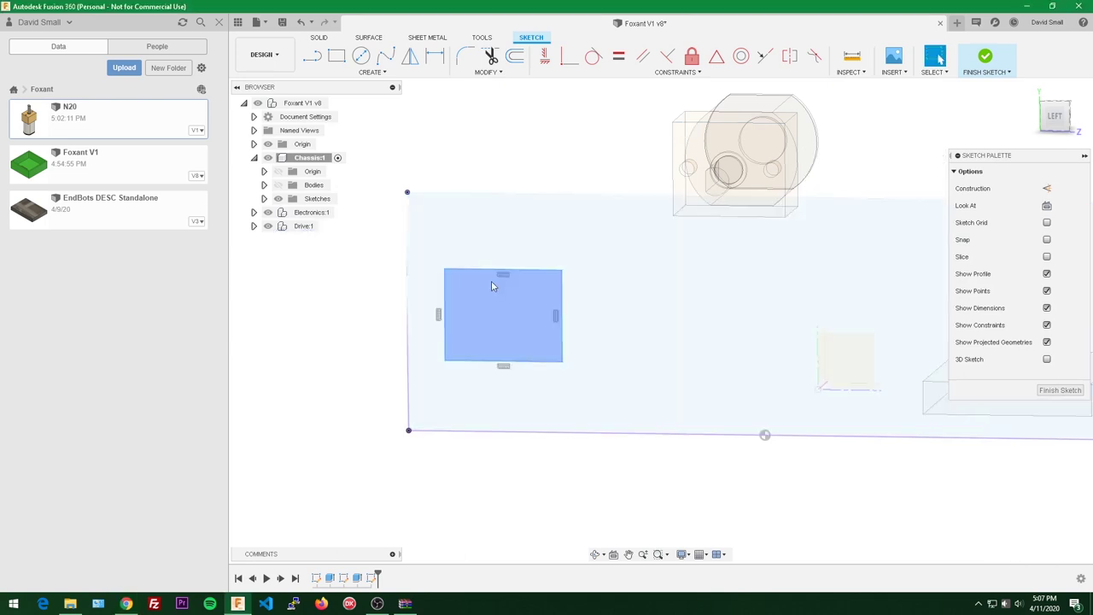
- Dimension the sketched rectangle's width to 12 mm
left_click(506, 270)
key("d")
left_click(501, 248)
type("12")
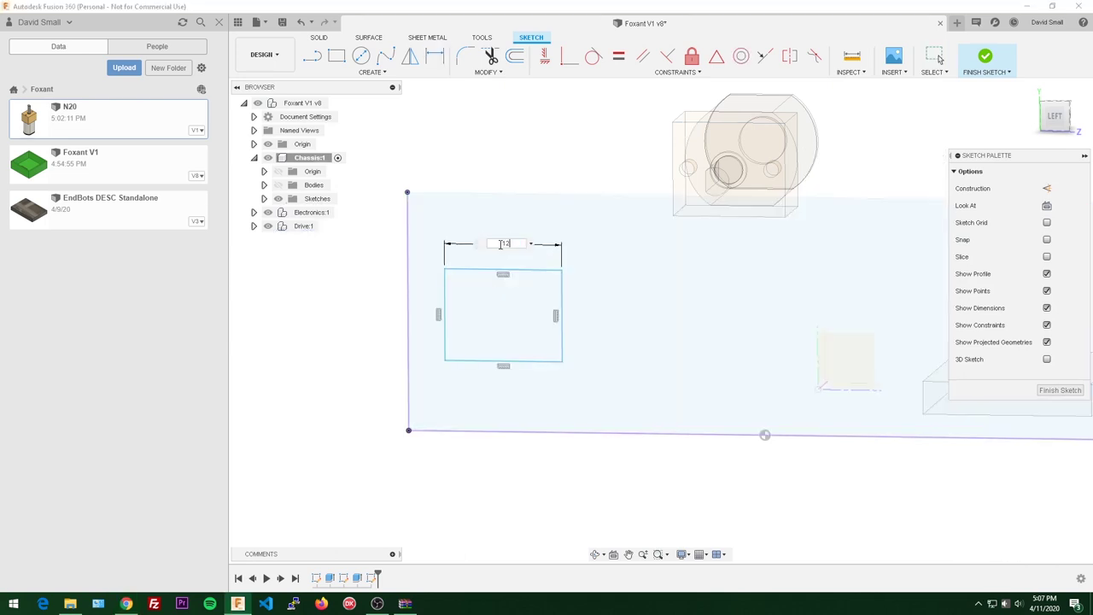
type("mm")
key("Return")
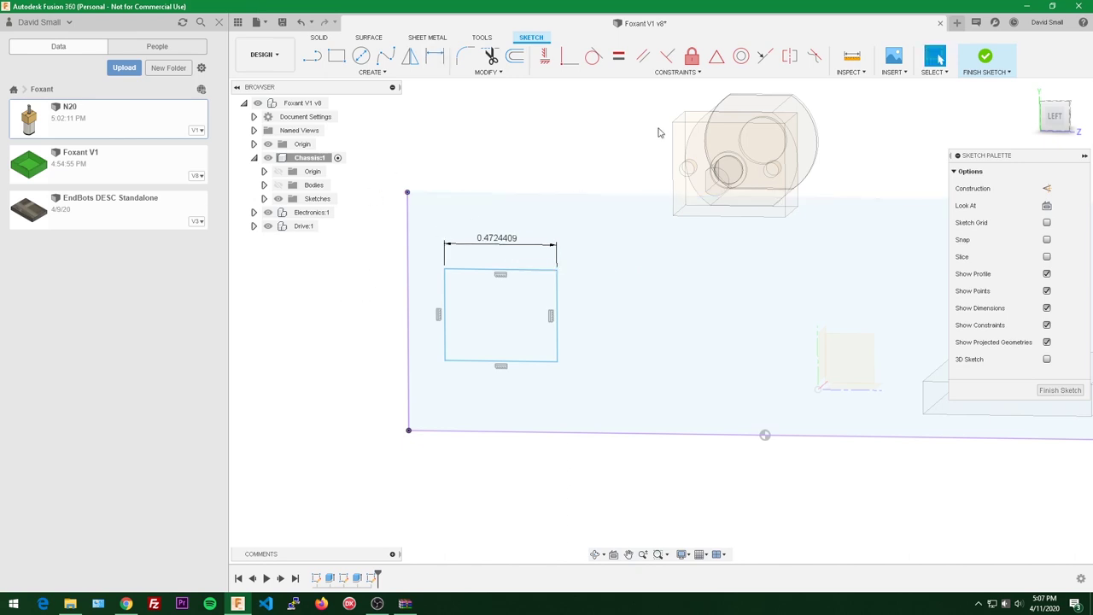
- Measure the gearbox's shorter end-face edge and dimension the rectangle's height to 10 mm
key("i")
left_click(672, 158)
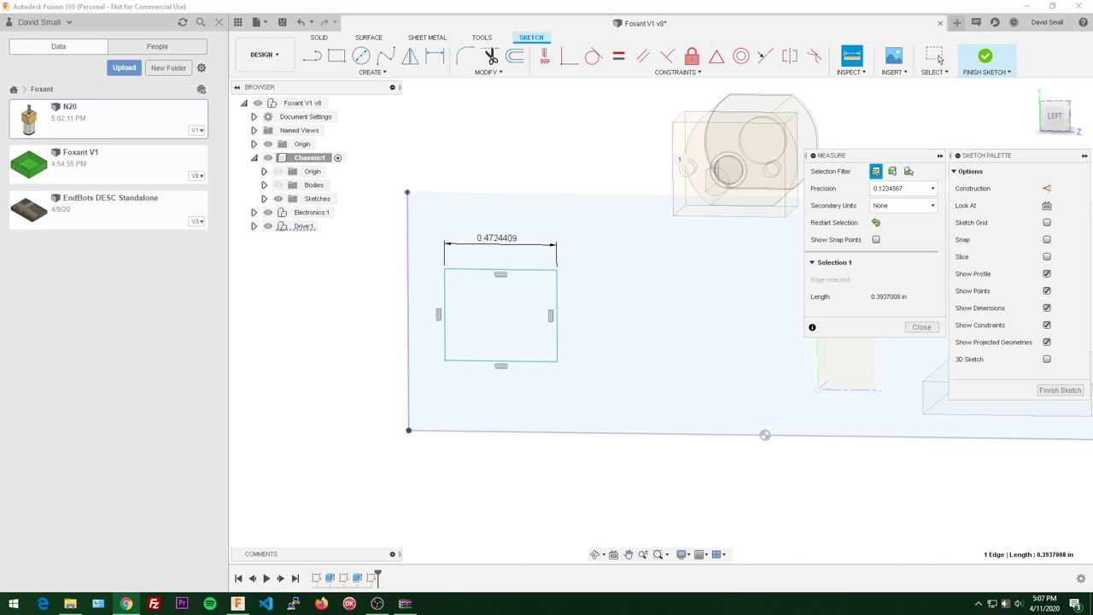
key("d")
left_click(442, 307)
left_click(362, 305)
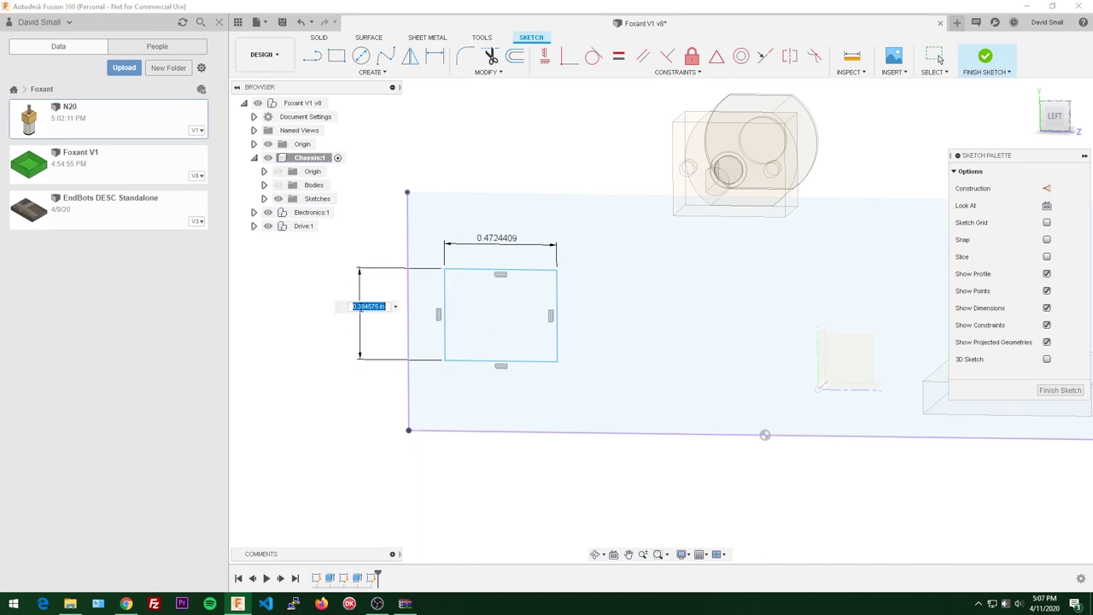
type("10mm")
key("Return")
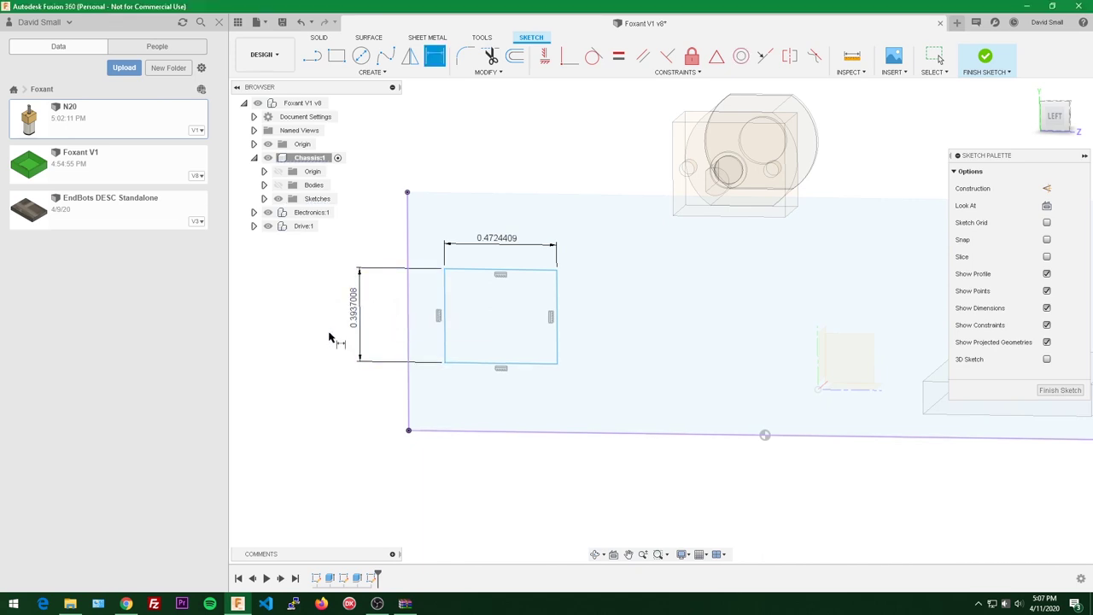
key("Escape")
- Make the rectangle's back vertical edge collinear with the projected back wall line
scroll(335, 247, "up", 2)
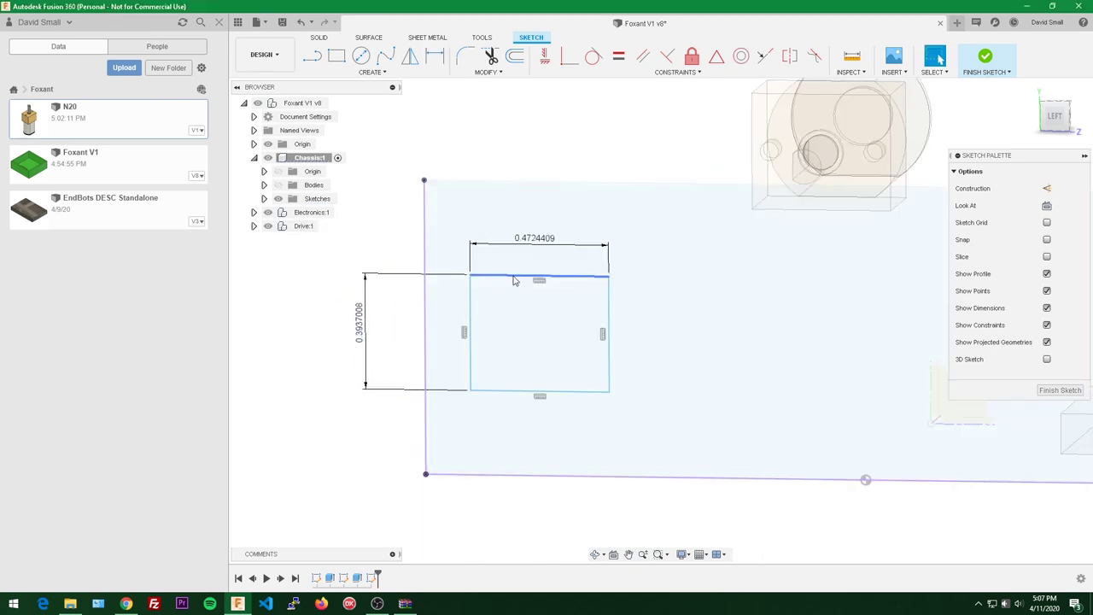
mouse_move(515, 280)
left_mouse_down()
mouse_move(564, 267)
mouse_move(533, 281)
mouse_move(504, 275)
mouse_move(513, 220)
mouse_move(551, 303)
mouse_move(521, 273)
left_mouse_up()
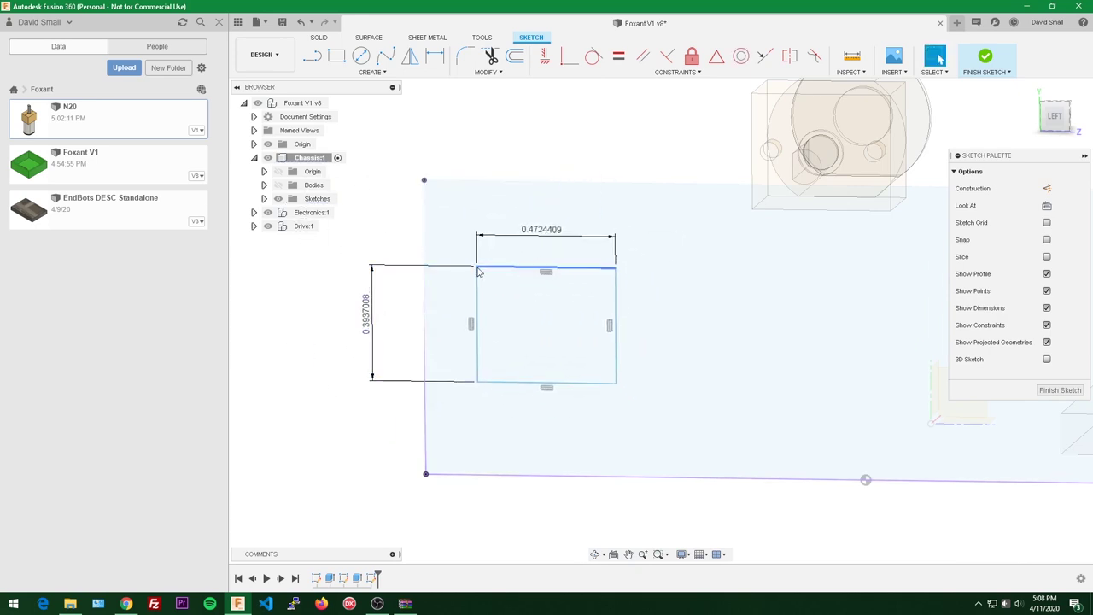
left_click_drag(477, 309, 426, 309)
mouse_move(427, 309)
middle_mouse_down("shift")
mouse_move(471, 312)
mouse_move(461, 350)
mouse_move(449, 209)
mouse_move(489, 252)
middle_mouse_up("shift")
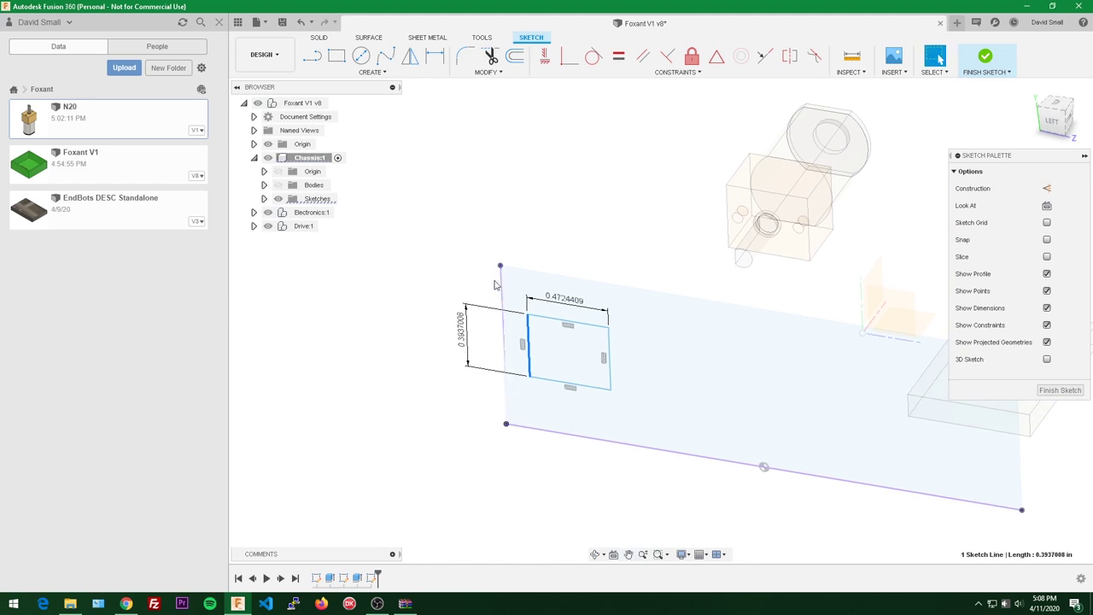
scroll(502, 291, "up", 3)
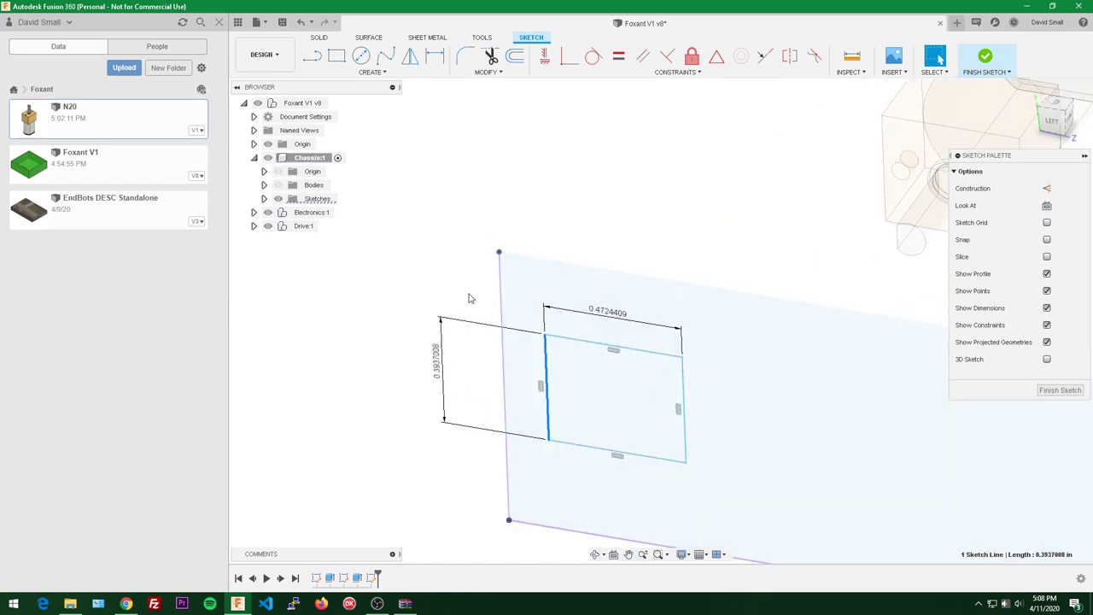
left_click(502, 289)
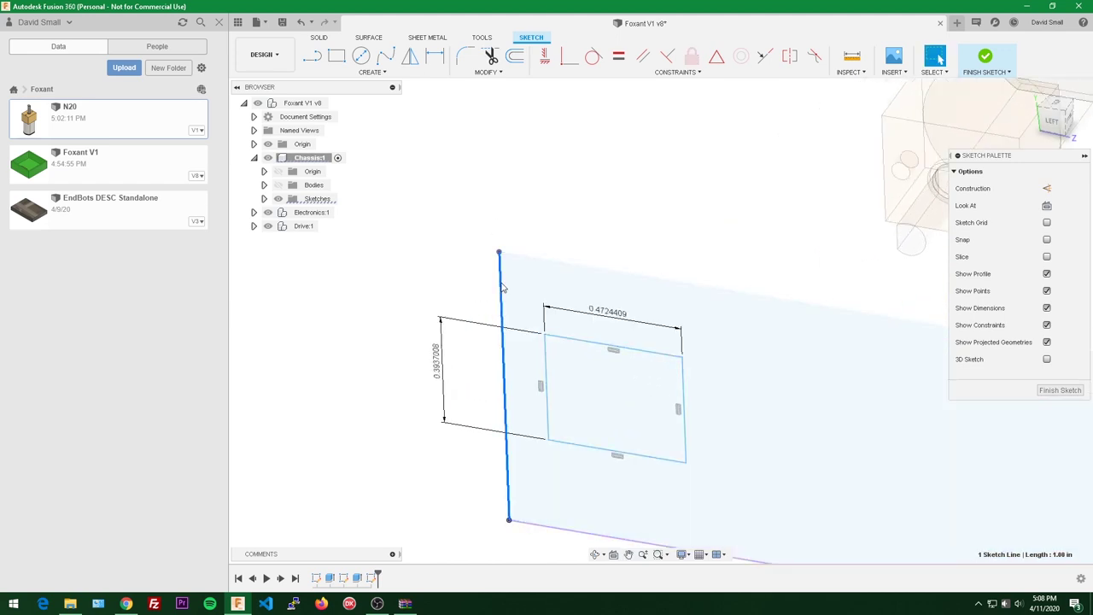
left_click(546, 355, "shift")
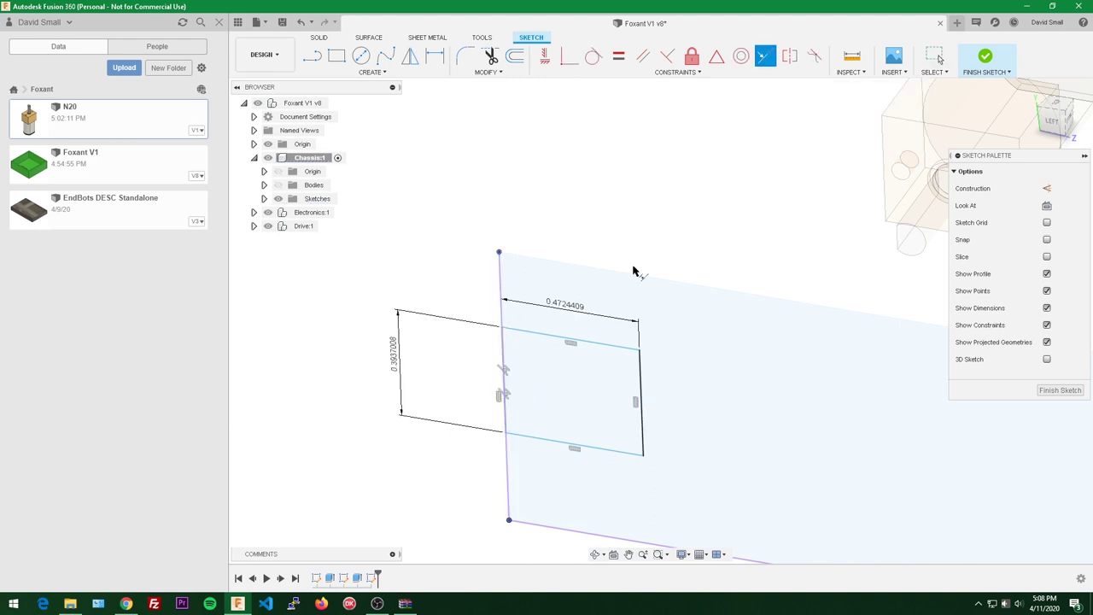
key("Escape")
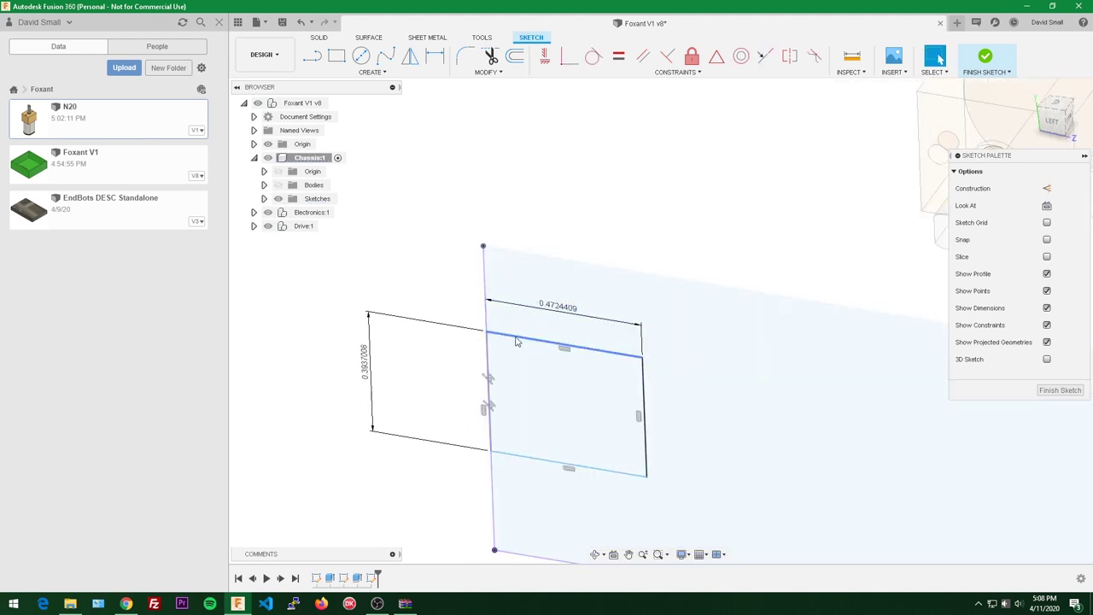
- Facing the left side, slide the rectangle down along the back wall line to just above the projected floor line
mouse_move(532, 344)
left_mouse_down()
mouse_move(547, 282)
mouse_move(572, 391)
mouse_move(564, 277)
mouse_move(574, 354)
mouse_move(578, 323)
mouse_move(587, 343)
left_mouse_up()
scroll(825, 218, "down", 2)
left_click(1053, 122)
scroll(726, 286, "up", 3)
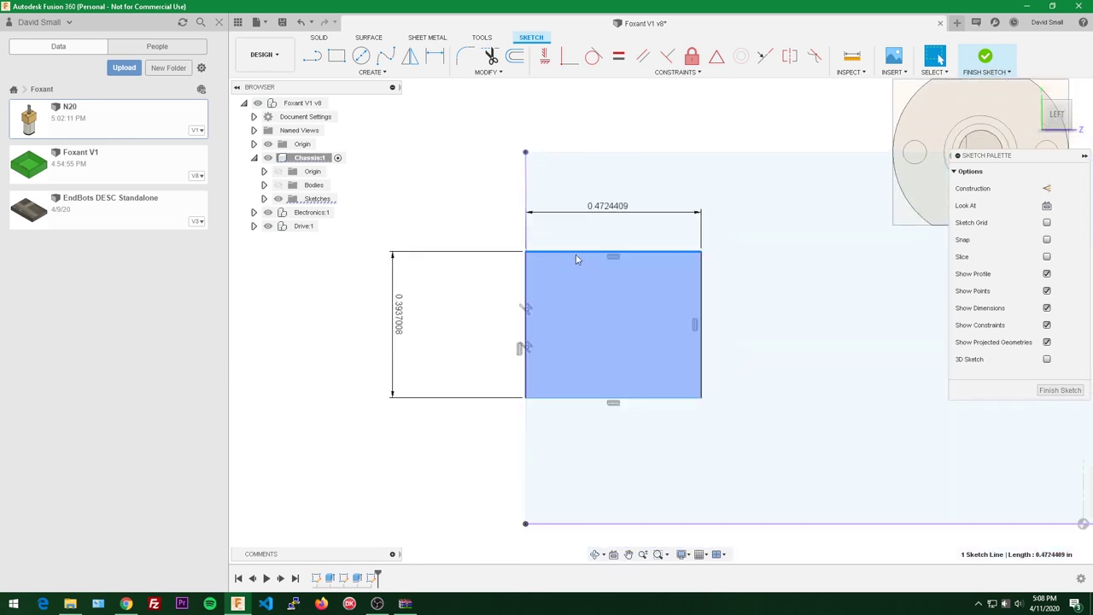
left_click_drag(576, 257, 571, 368)
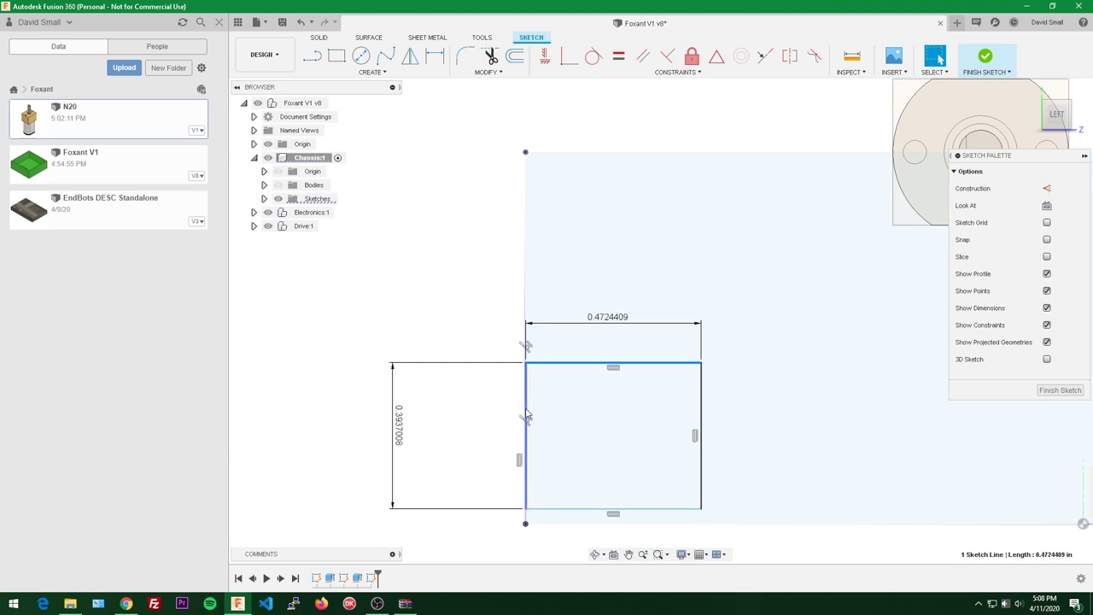
left_click(419, 264)
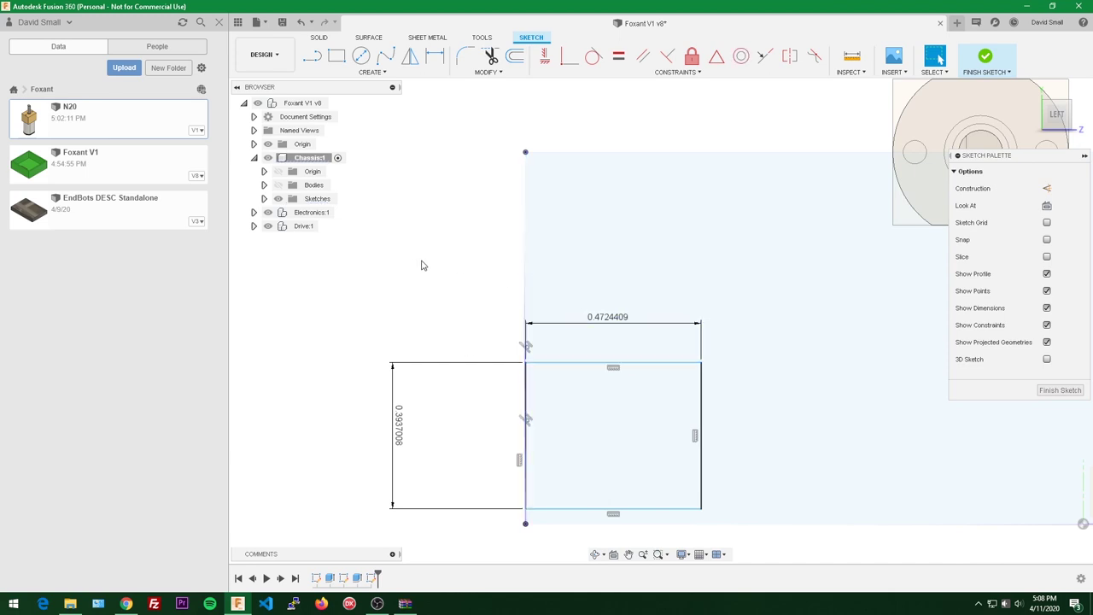
- Place a sketch point at the midpoint of the rectangle's back edge and slide the rectangle down until it straddles the floor line
key("s")
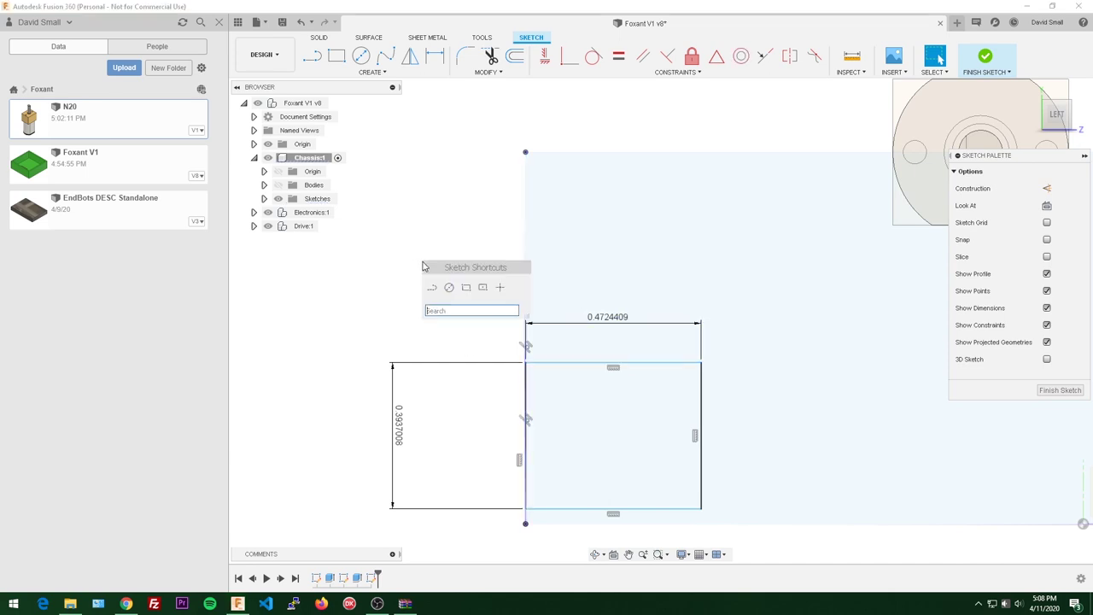
left_click(500, 289)
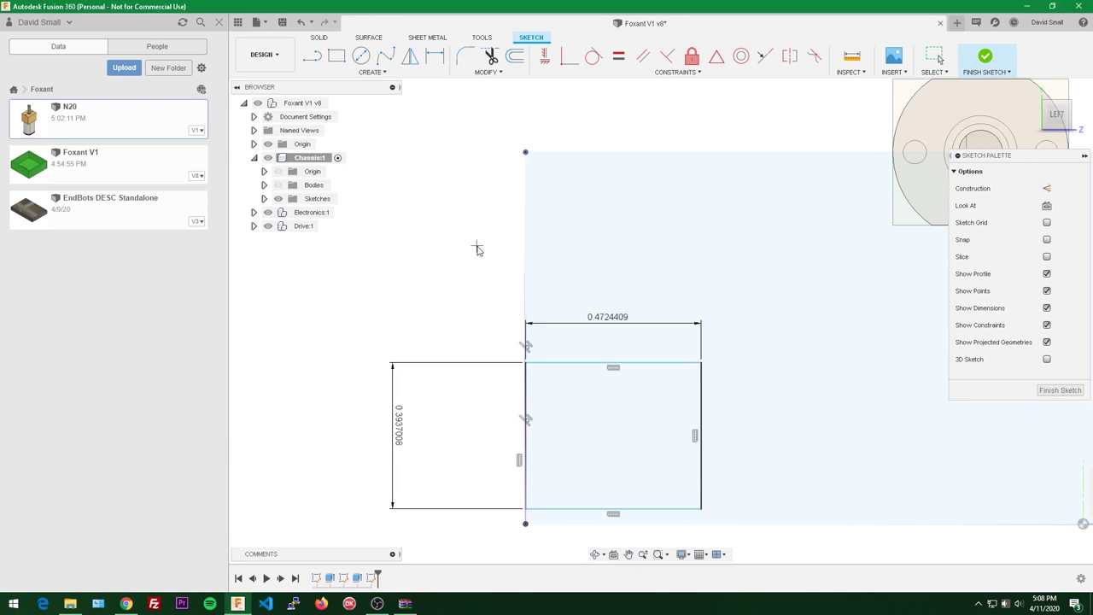
left_click(526, 437)
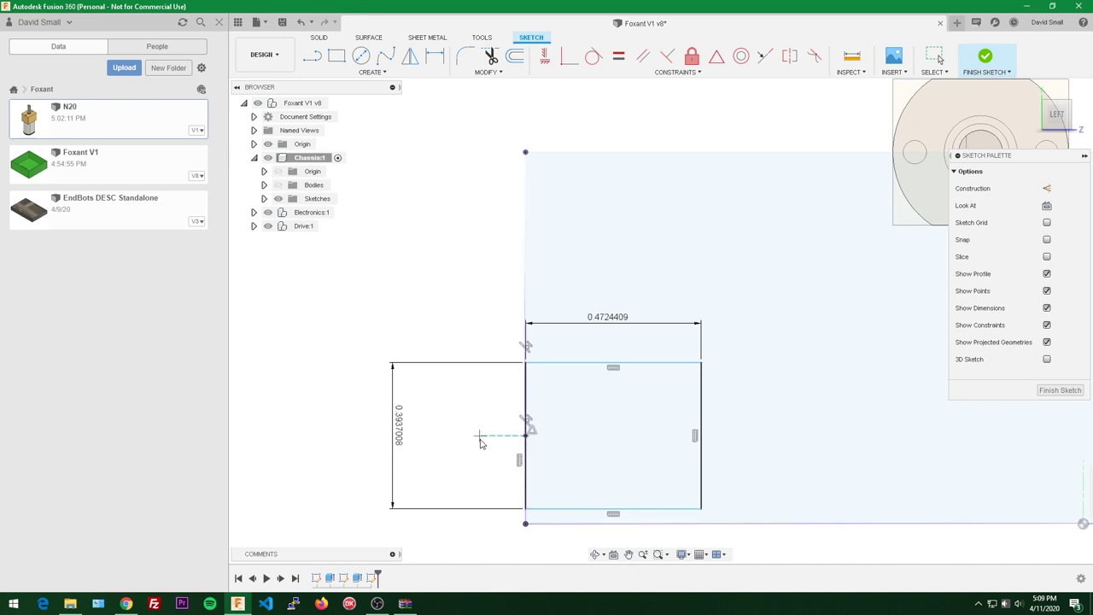
key("Escape")
mouse_move(581, 364)
left_mouse_down()
mouse_move(588, 302)
mouse_move(588, 341)
mouse_move(610, 351)
mouse_move(612, 302)
mouse_move(610, 444)
left_mouse_up()
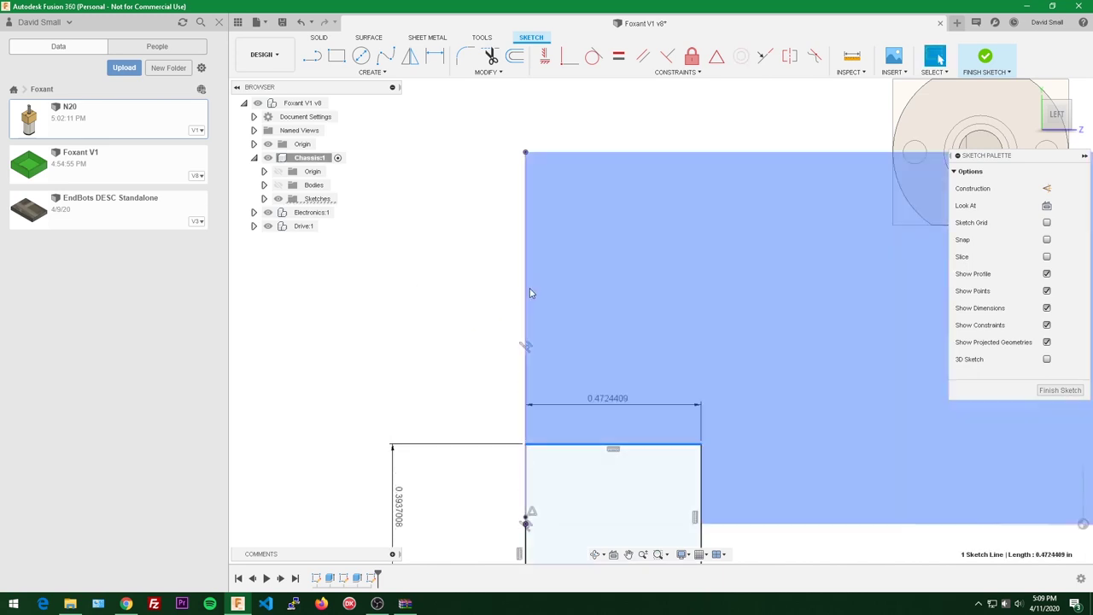
- Place a sketch point at the midpoint of the projected back wall line
left_click(527, 294)
left_click(526, 294)
left_click(461, 295)
key("s")
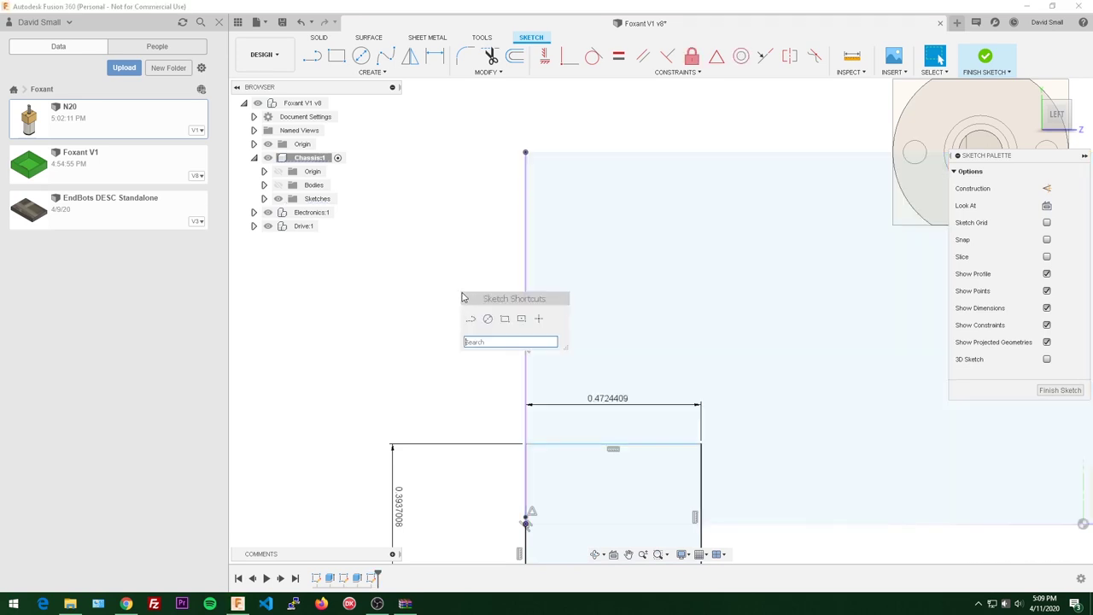
left_click(539, 321)
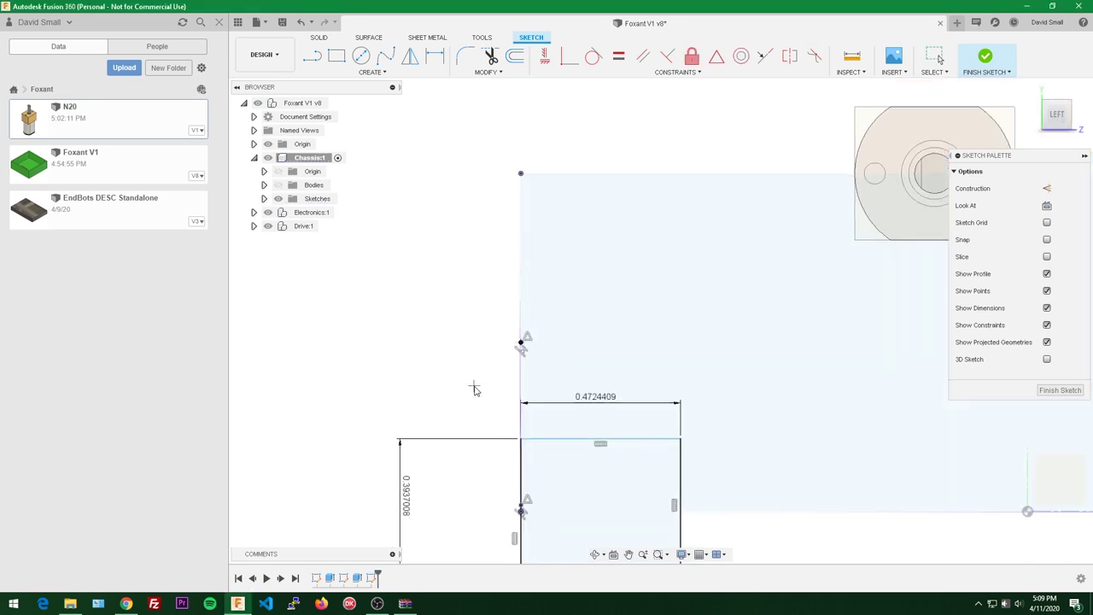
scroll(473, 385, "down", 1)
scroll(449, 345, "up", 1)
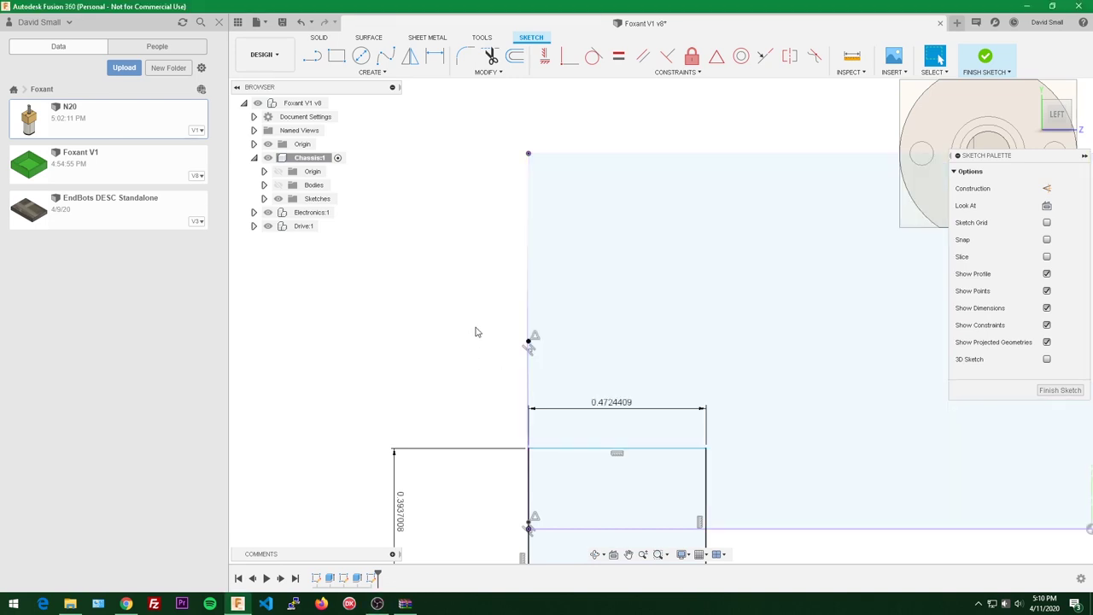
- Make the midpoint of the rectangle's back edge coincident with the midpoint of the projected back wall line
left_click(569, 58)
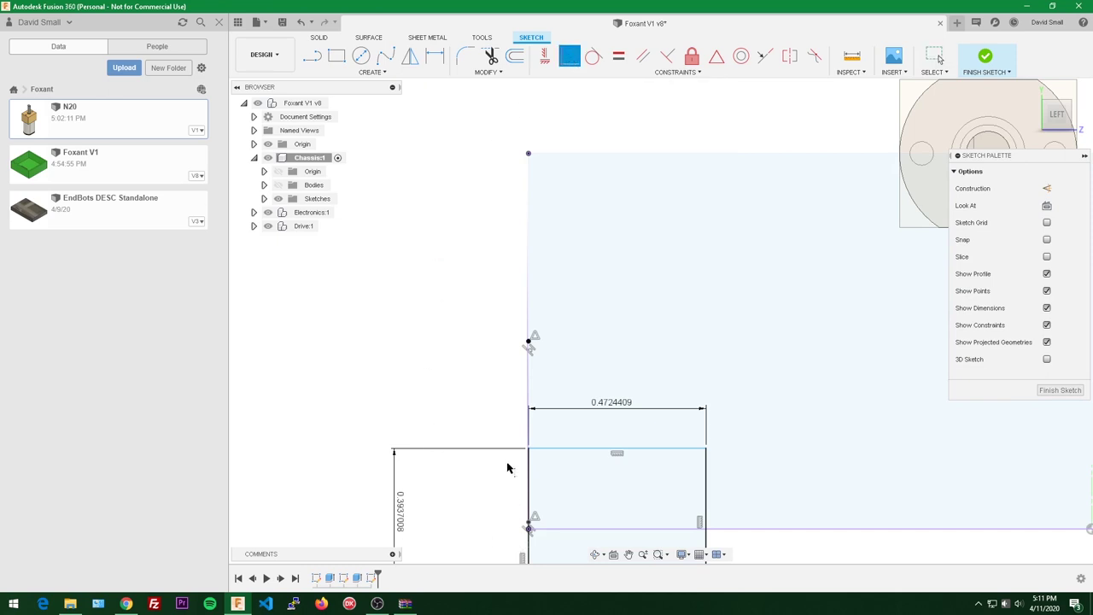
scroll(508, 468, "up", 1)
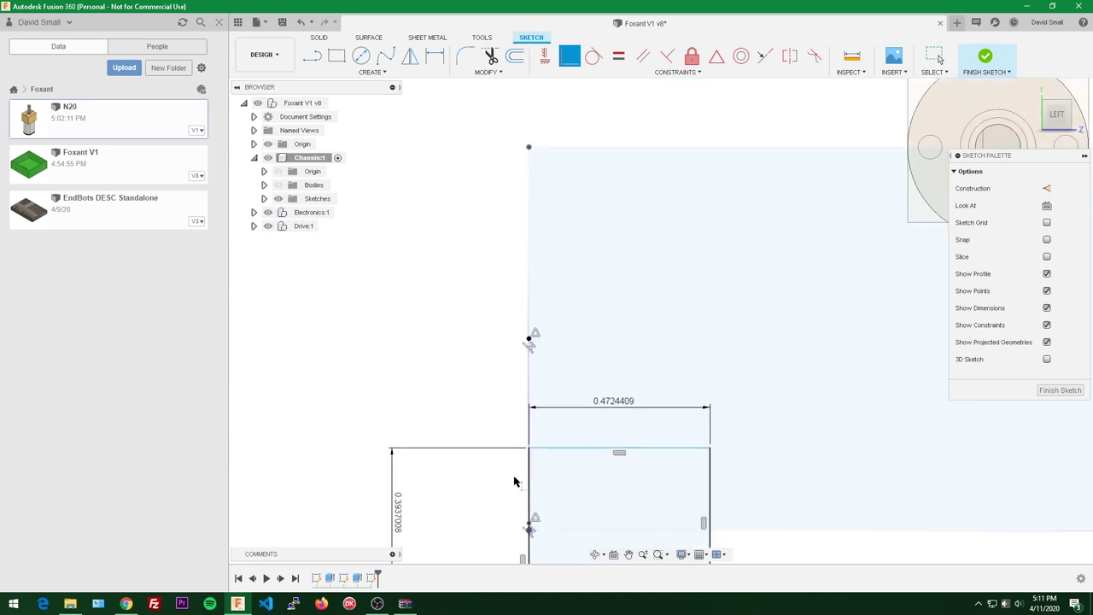
left_click(528, 527)
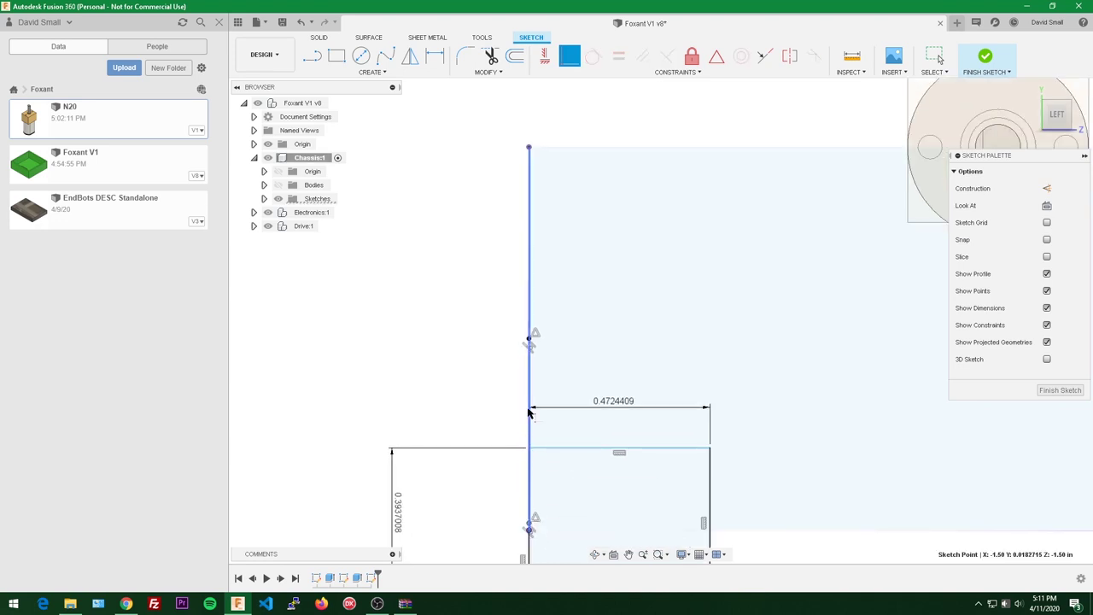
left_click(529, 342)
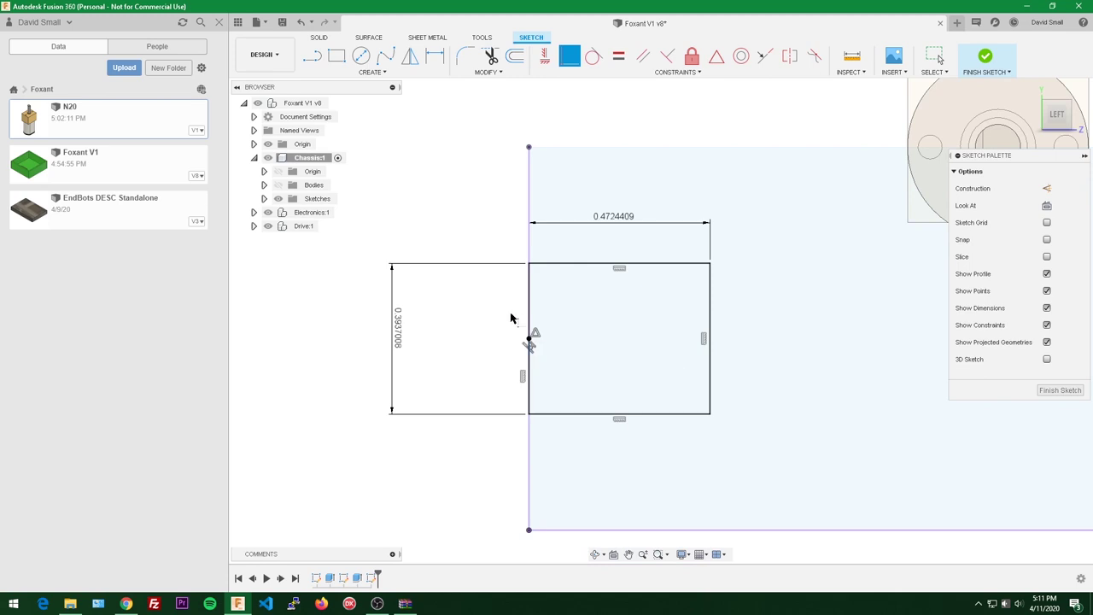
scroll(509, 316, "down", 2)
scroll(500, 321, "up", 1)
scroll(485, 325, "up", 1)
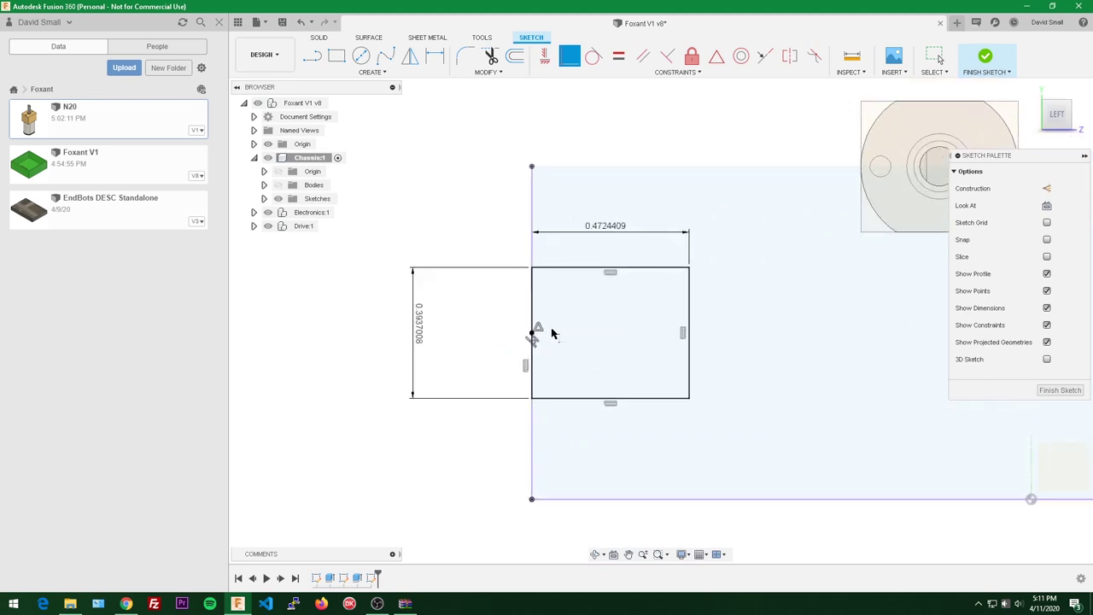
key("Escape")
left_click(629, 265)
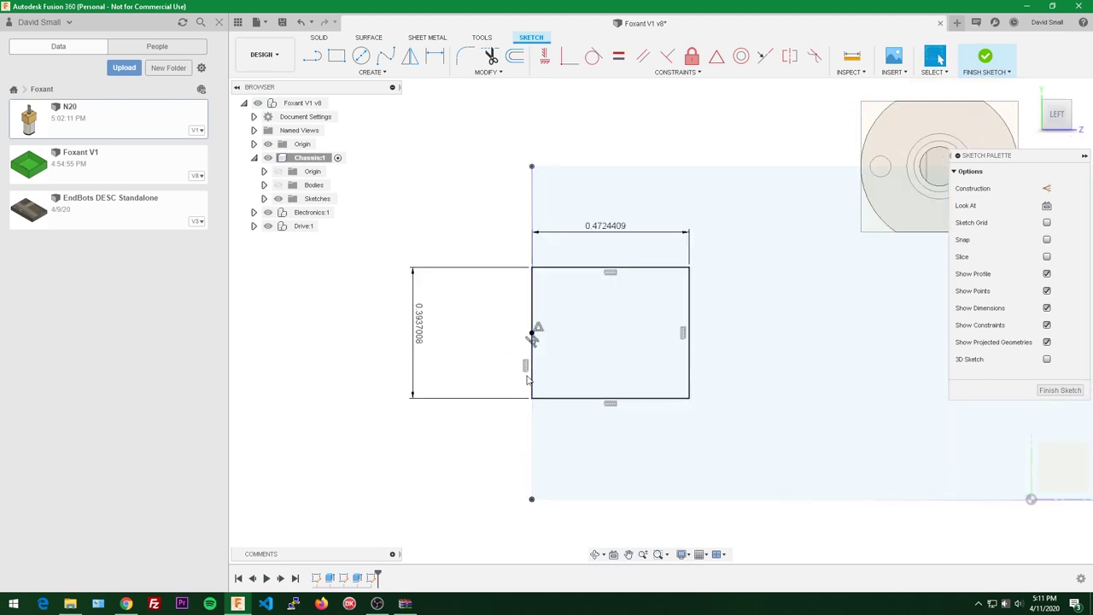
left_click(598, 267)
left_click(458, 226)
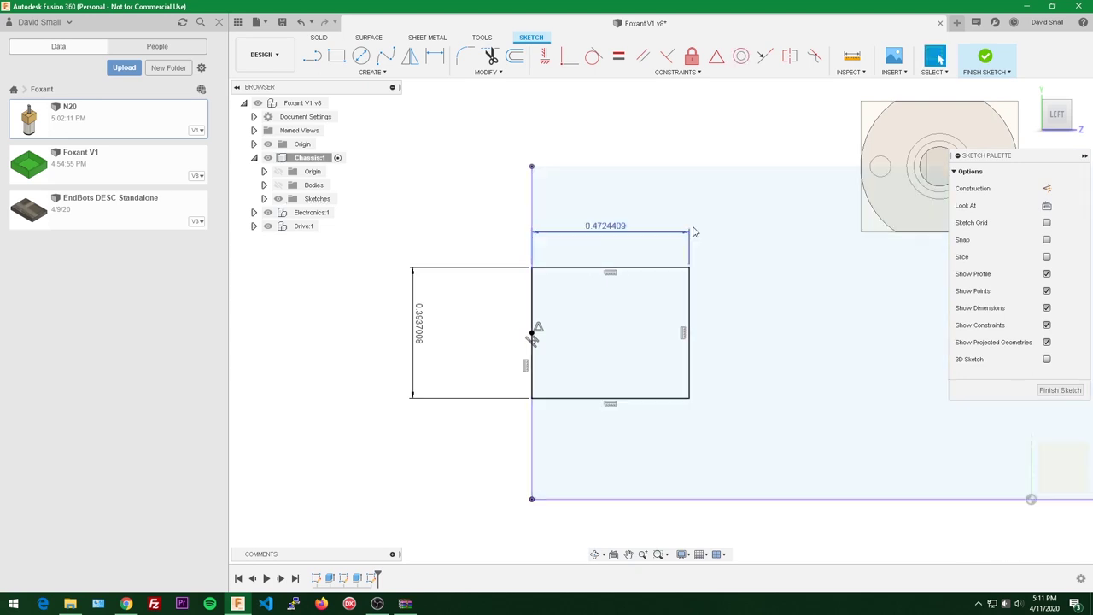
scroll(670, 140, "up", 1)
scroll(657, 139, "down", 1)
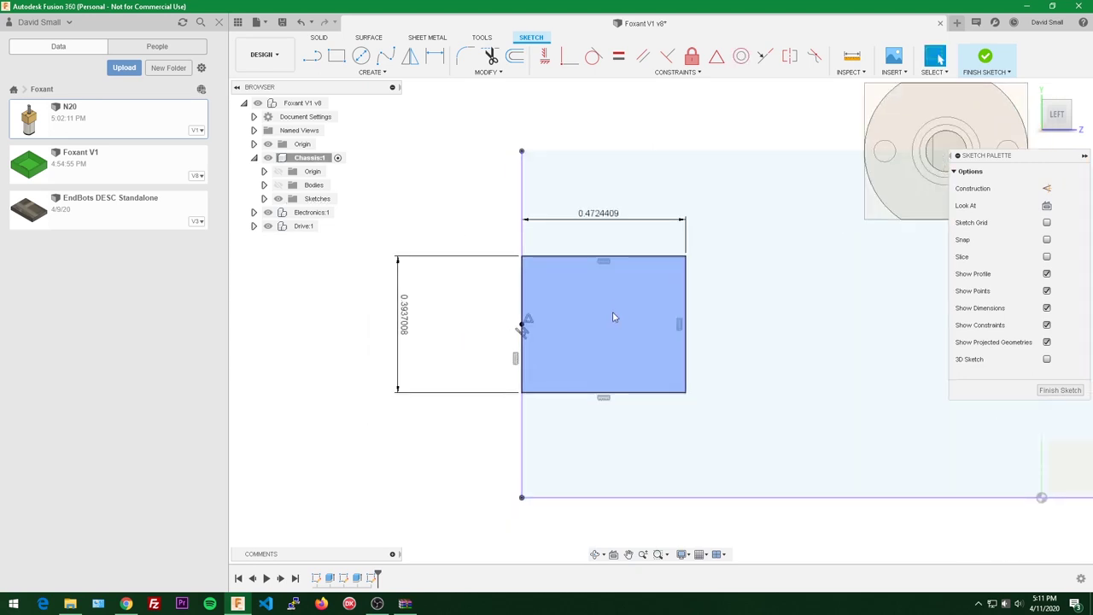
middle_click_drag(613, 316, 632, 274, "shift")
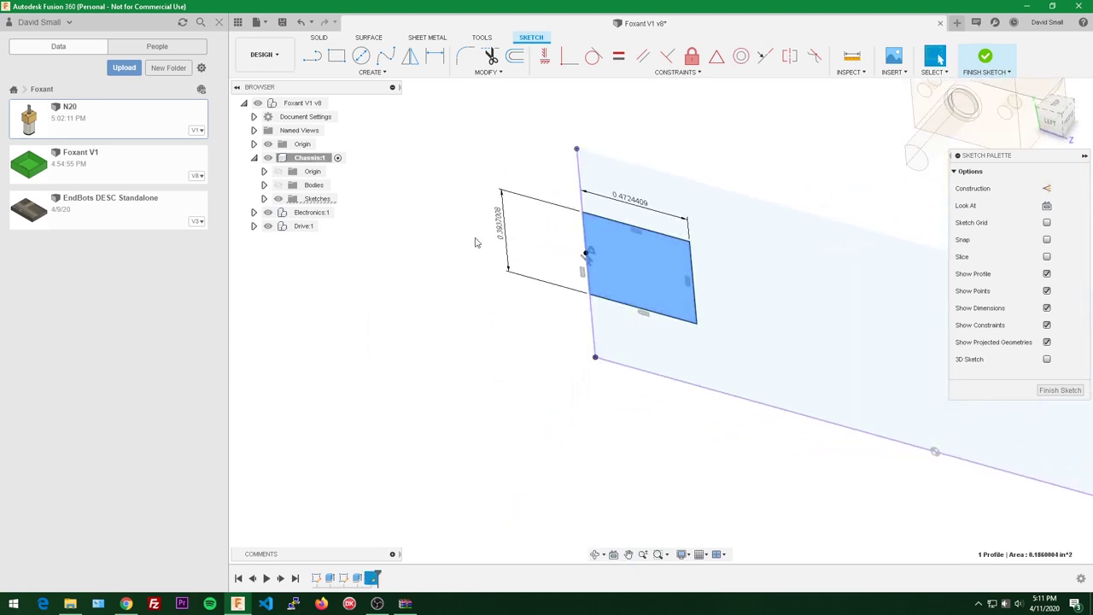
left_click(278, 184)
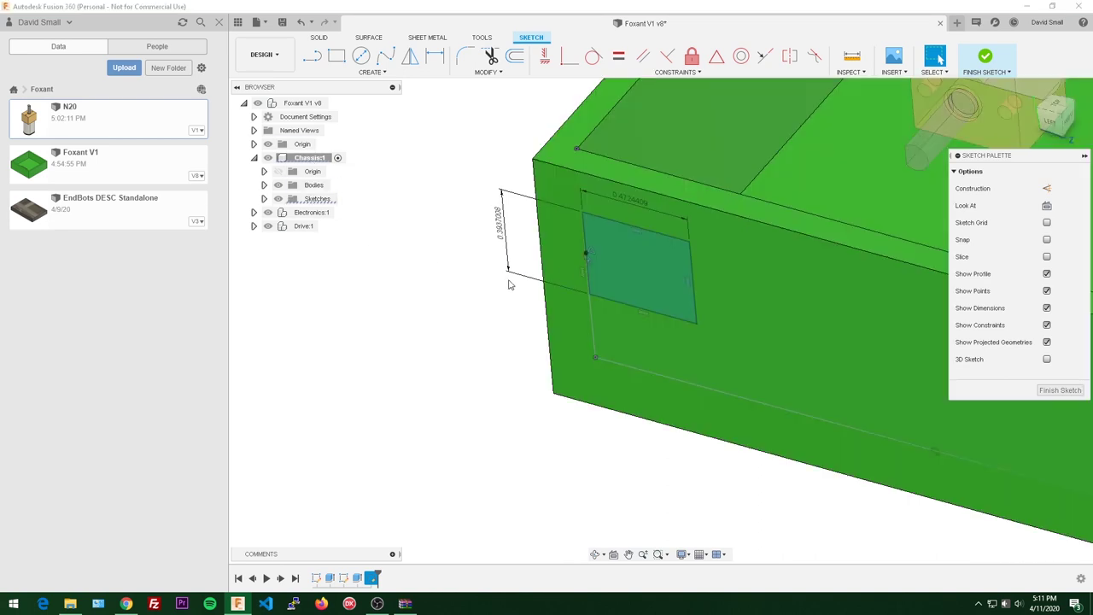
key("e")
mouse_move(638, 251)
left_mouse_down()
mouse_move(561, 328)
mouse_move(663, 244)
mouse_move(673, 251)
mouse_move(658, 241)
mouse_move(611, 304)
left_mouse_up()
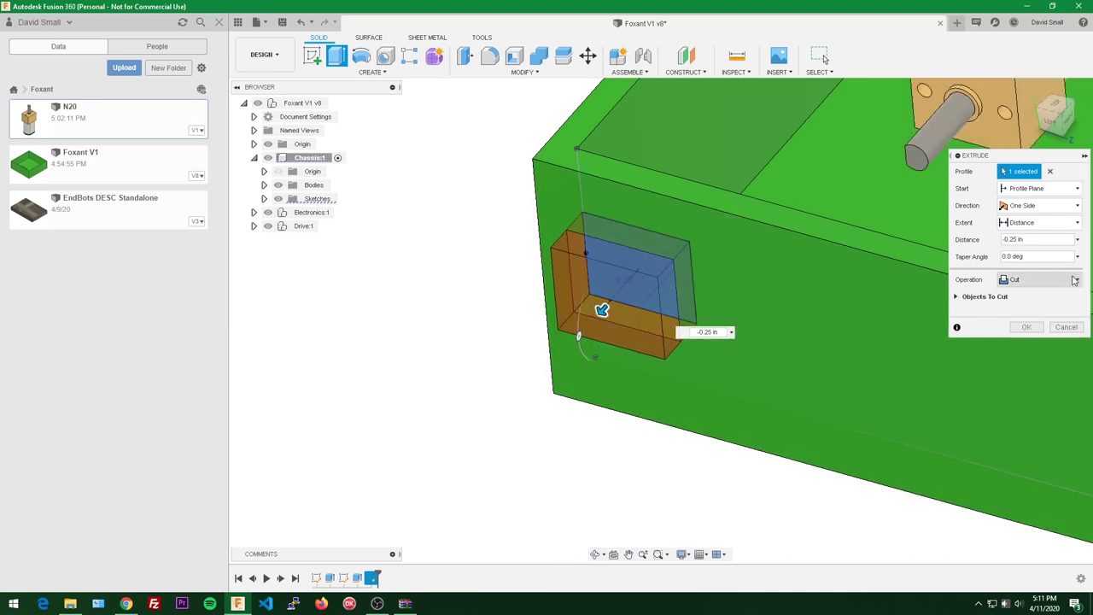
left_click(1057, 280)
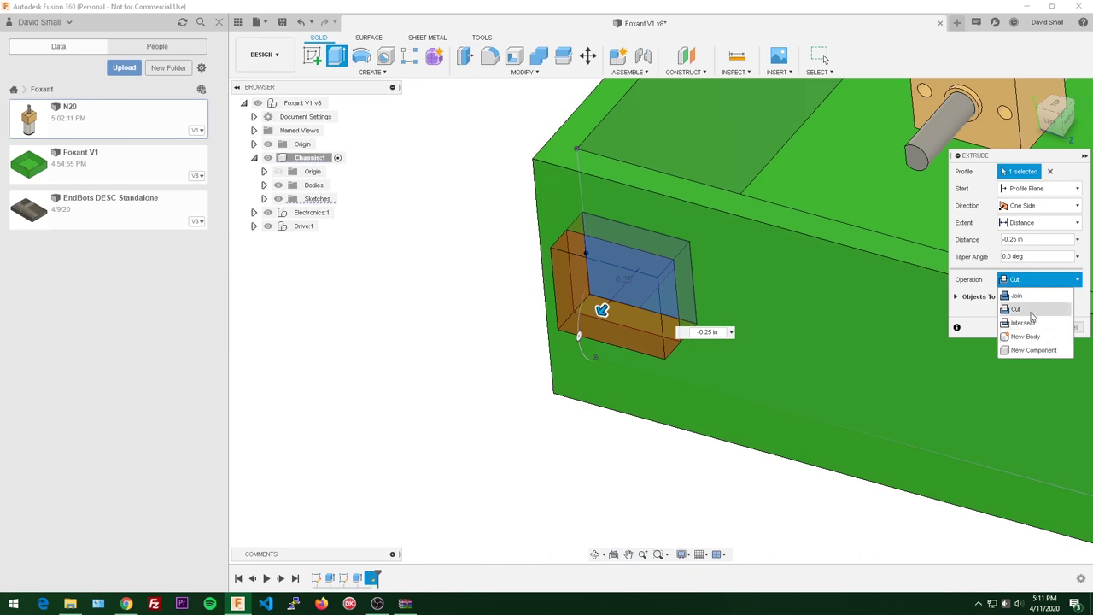
left_click(1020, 283)
middle_click_drag(719, 256, 632, 282, "shift")
left_click_drag(567, 231, 552, 251)
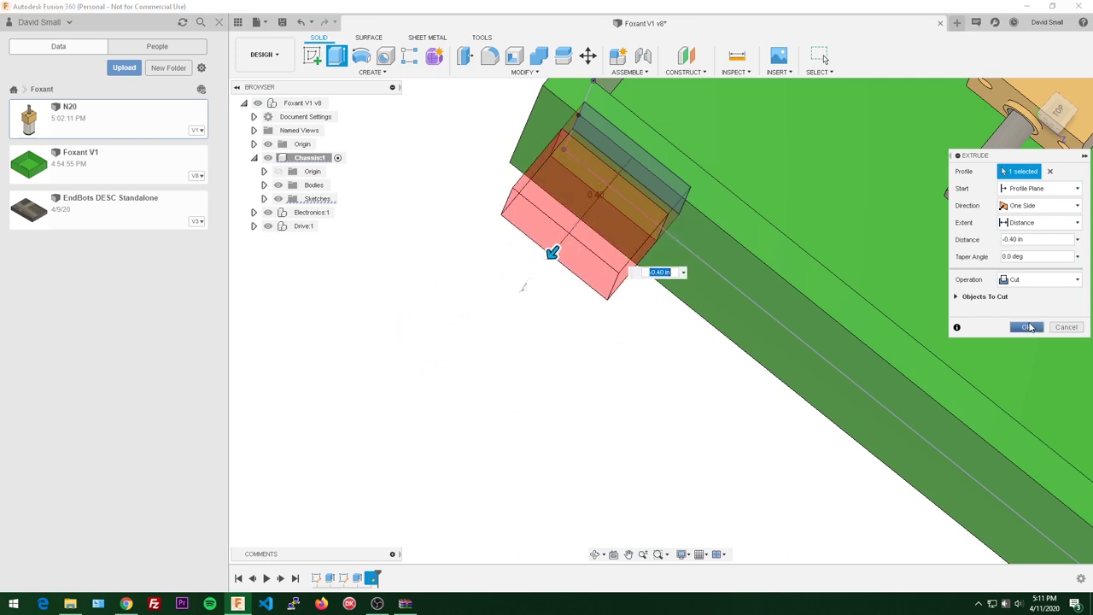
middle_click_drag(909, 105, 793, 179)
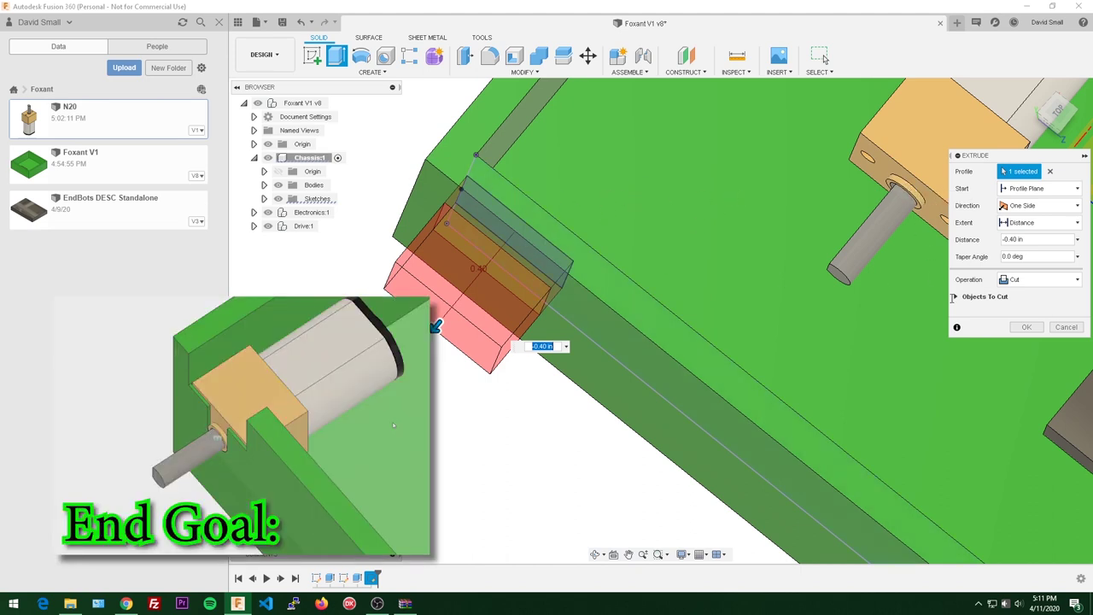
left_click(1066, 328)
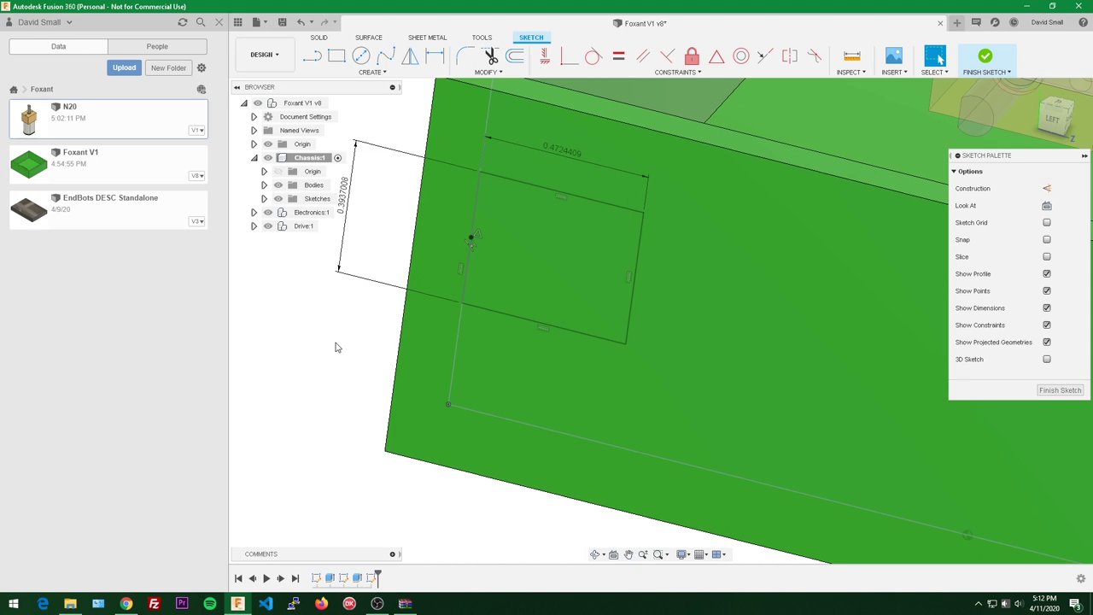
- Sketch a small circle inside the motor mount rectangle on the chassis's left wall
left_click(359, 58)
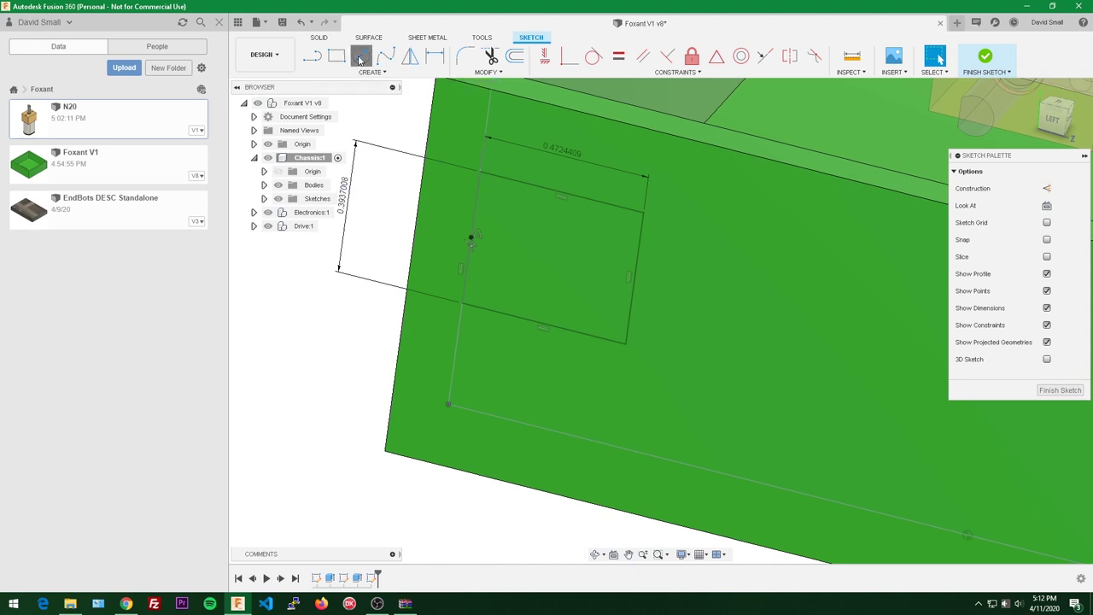
left_click(531, 245)
left_click(554, 267)
key("Escape")
scroll(577, 290, "down", 1)
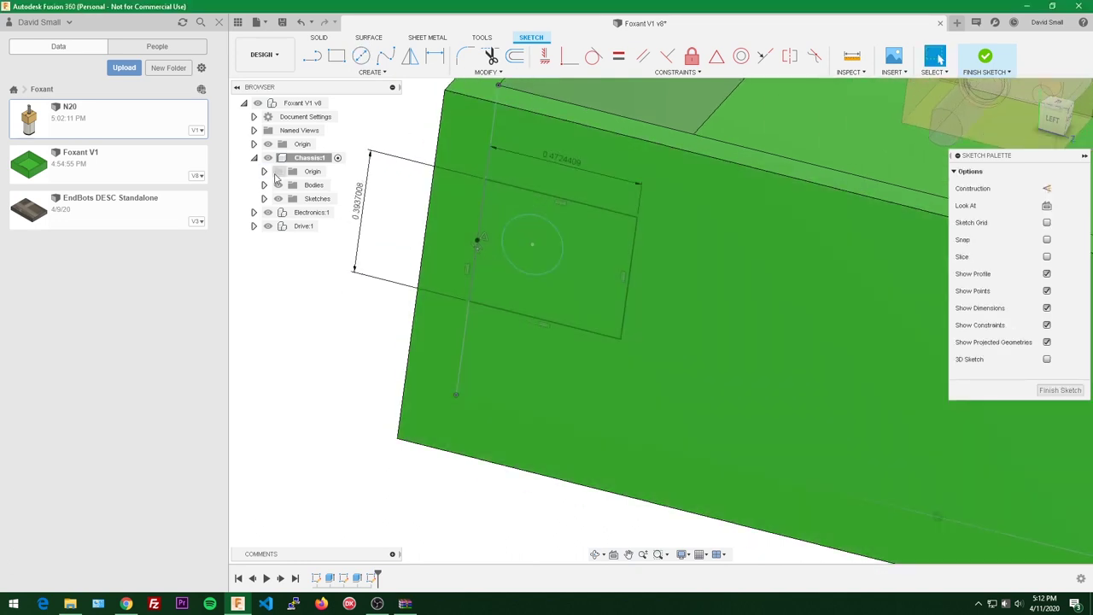
- Hide the chassis bodies, face the left side, and shift the circle horizontally toward the middle of the rectangle
left_click(278, 185)
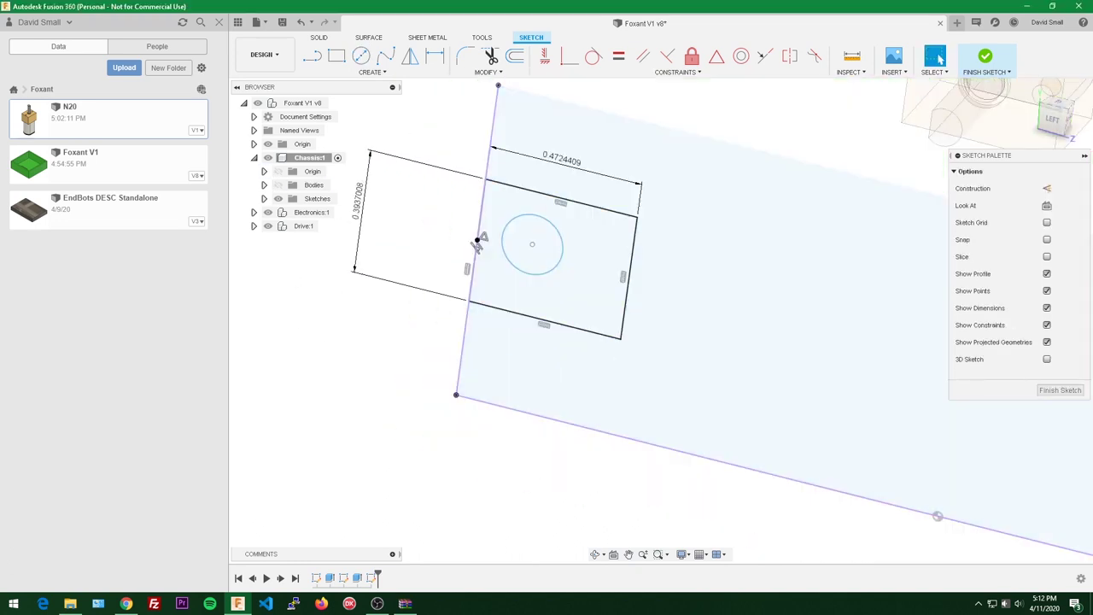
left_click(1052, 121)
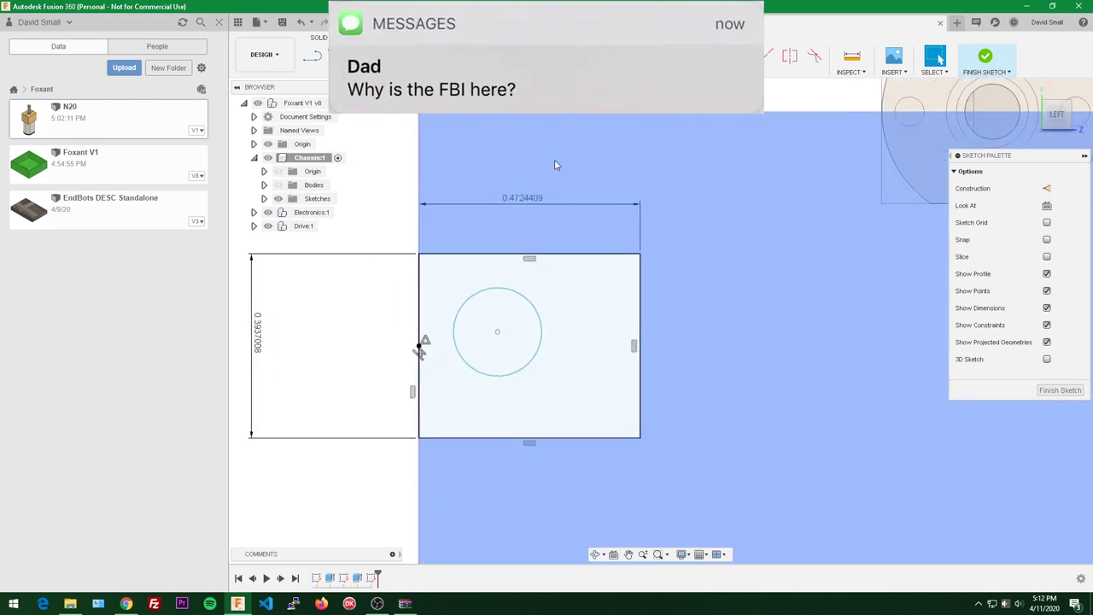
middle_click_drag(584, 146, 604, 138)
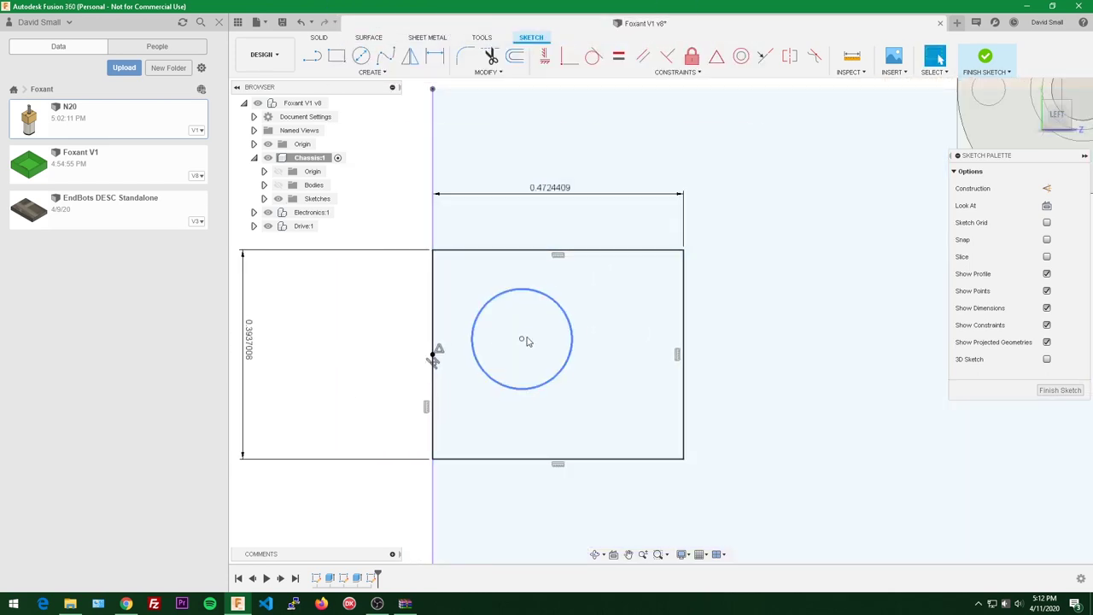
left_click_drag(523, 339, 551, 339)
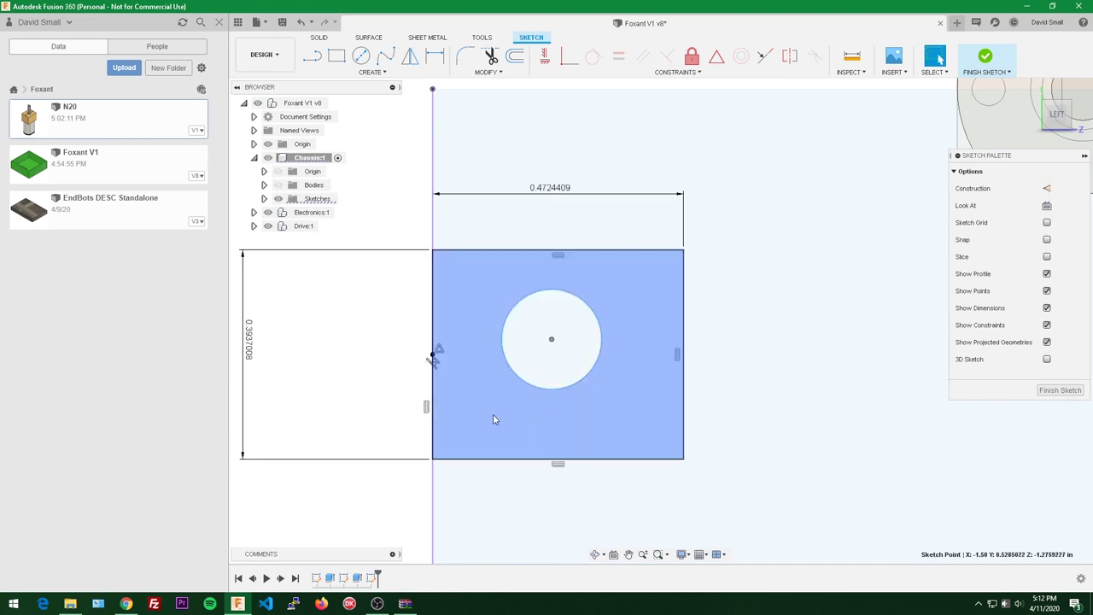
left_click(358, 511)
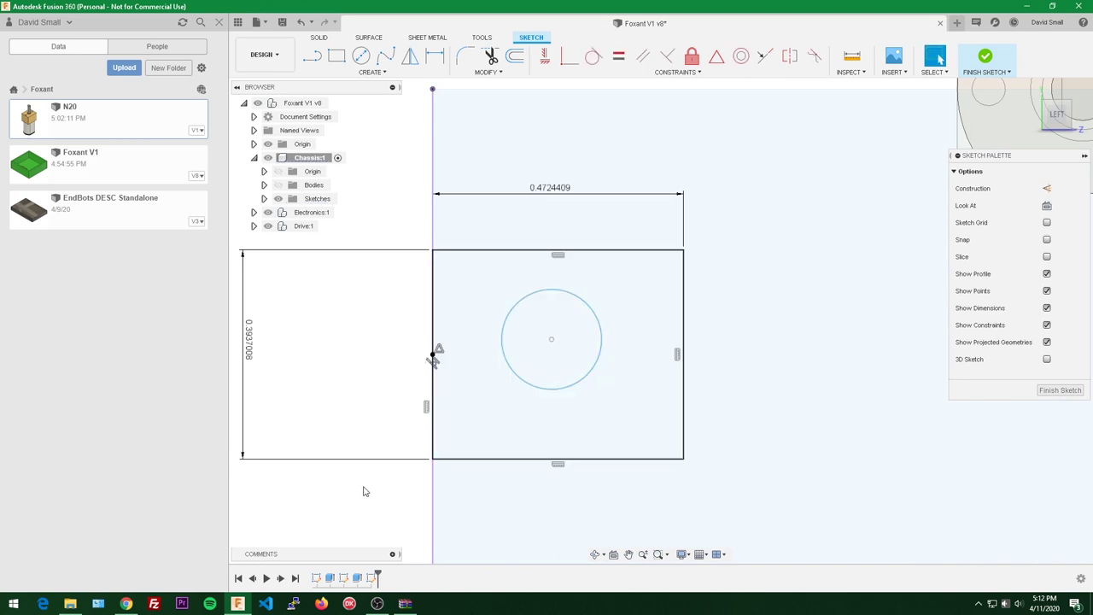
- Draw a diagonal line from the rectangle's lower corner on the back wall line to its opposite upper corner
type("slin")
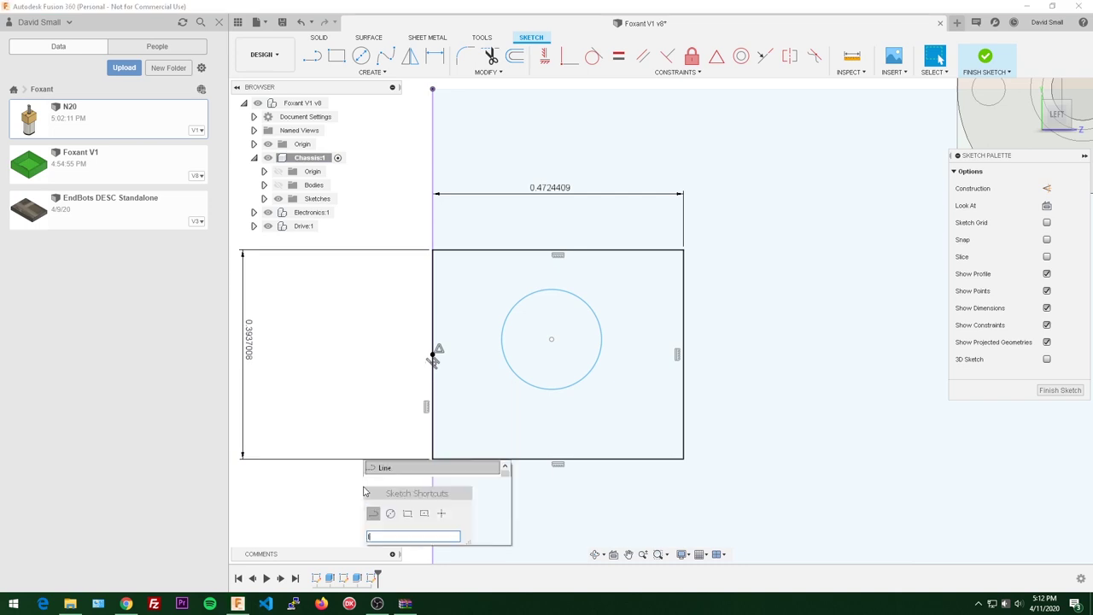
key("Return")
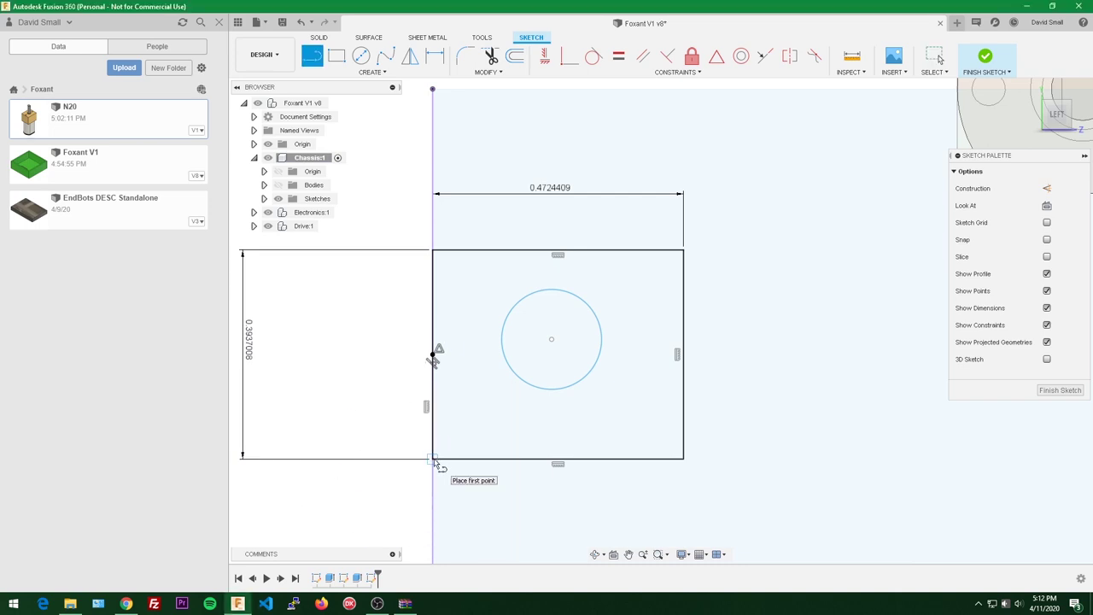
scroll(434, 462, "up", 5)
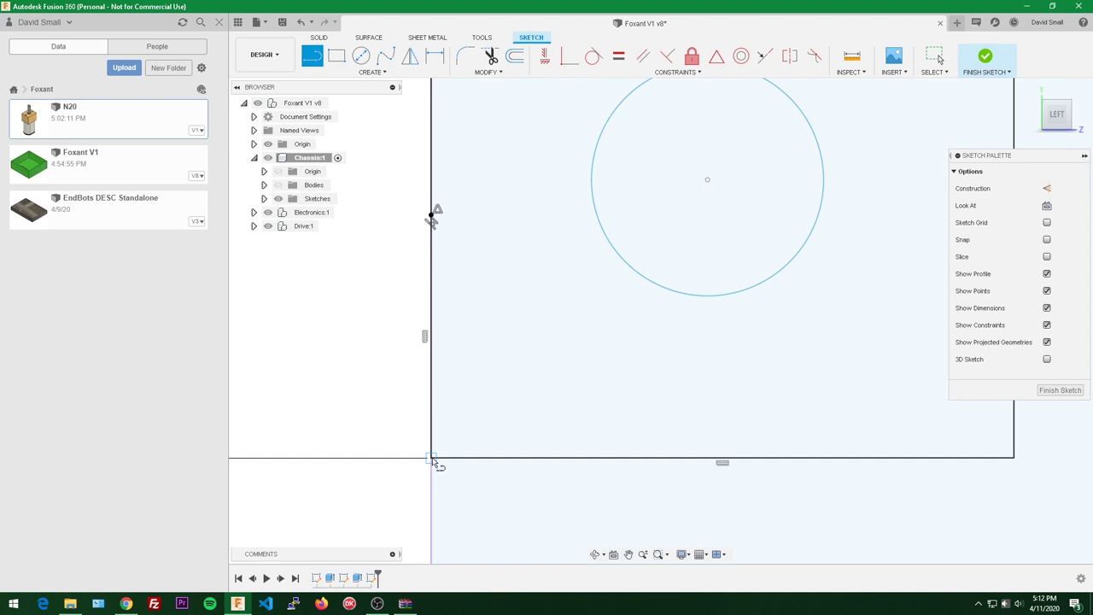
left_click(433, 461)
scroll(495, 415, "down", 4)
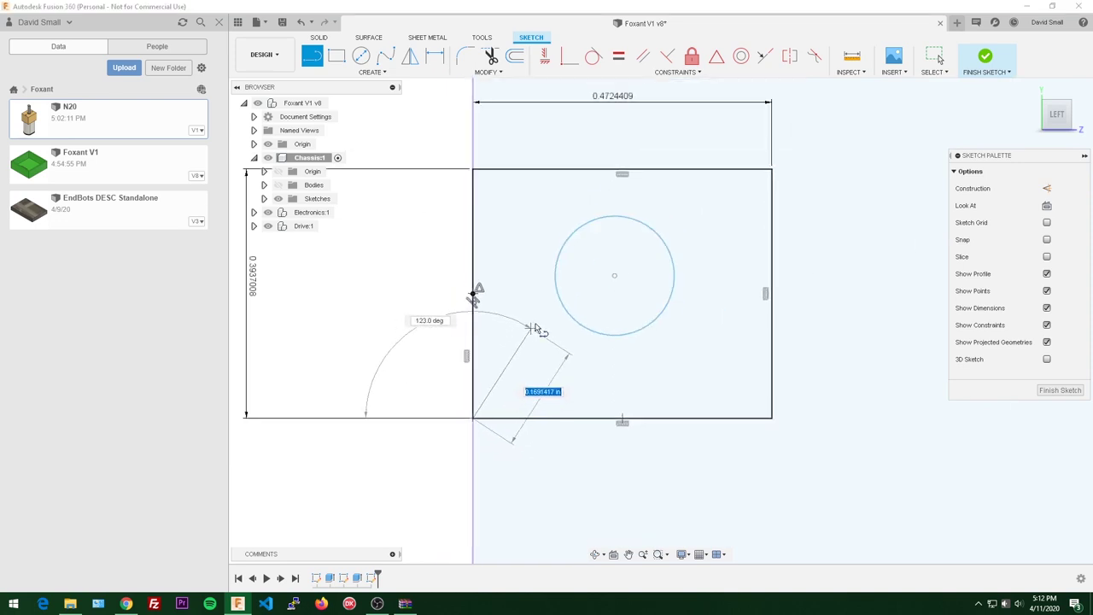
middle_click_drag(536, 329, 520, 390)
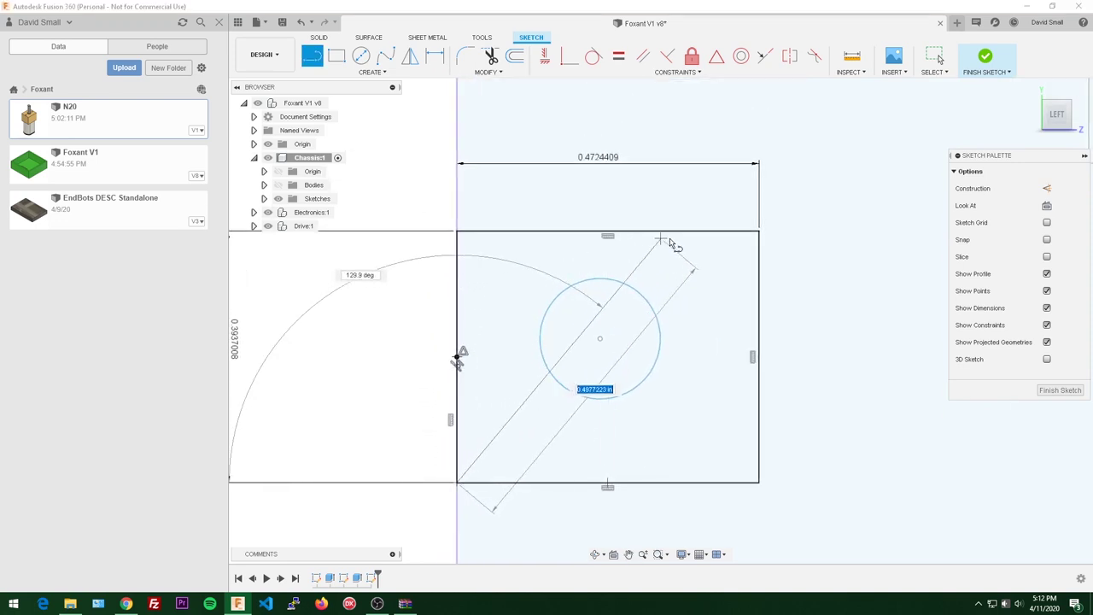
double_click(758, 232)
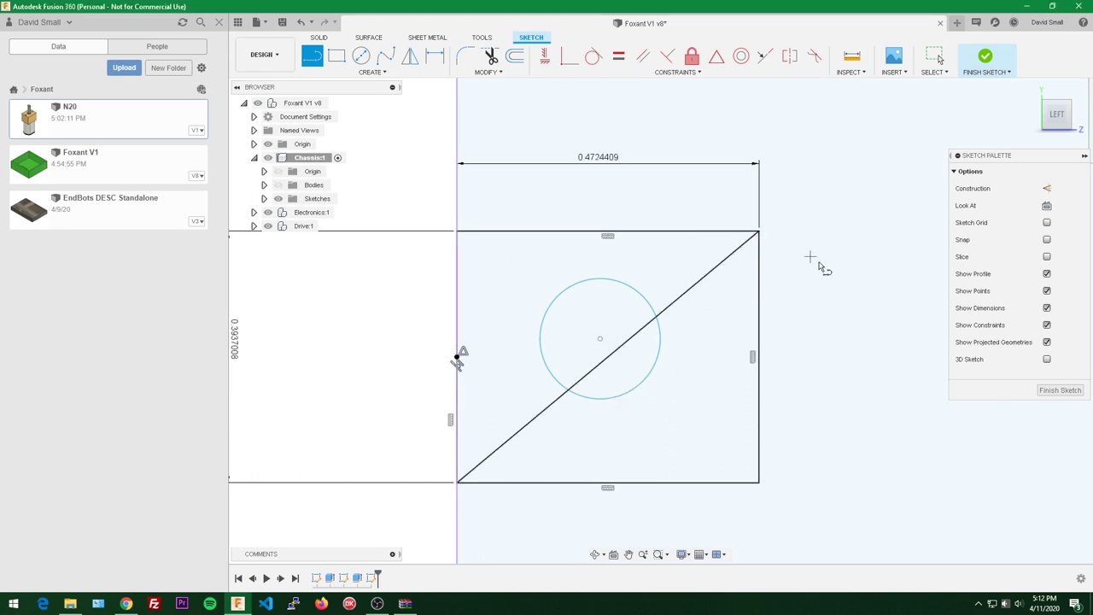
key("Escape")
scroll(722, 343, "down", 3)
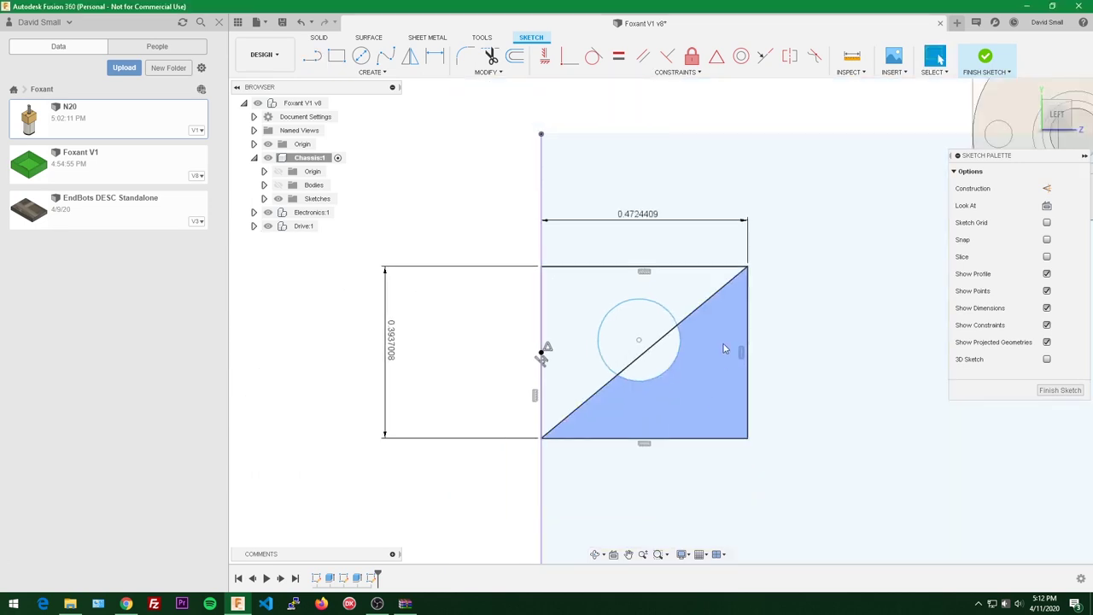
- Constrain the circle's centre to the midpoint of the diagonal and shrink the circle to a radius of about 0.074 in
scroll(662, 341, "up", 5)
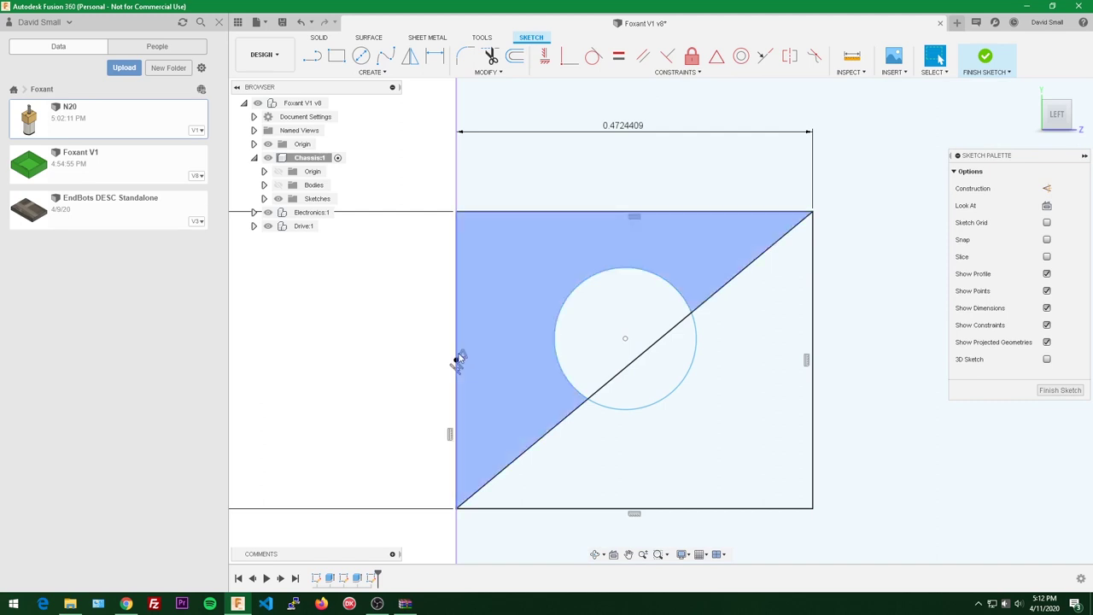
left_click(717, 57)
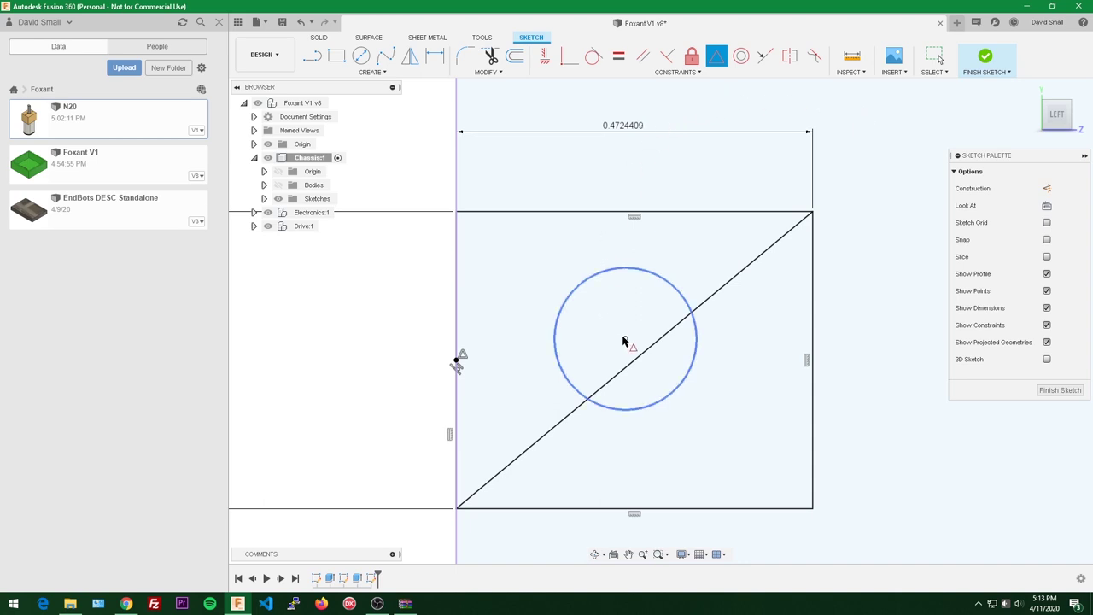
left_click(625, 340)
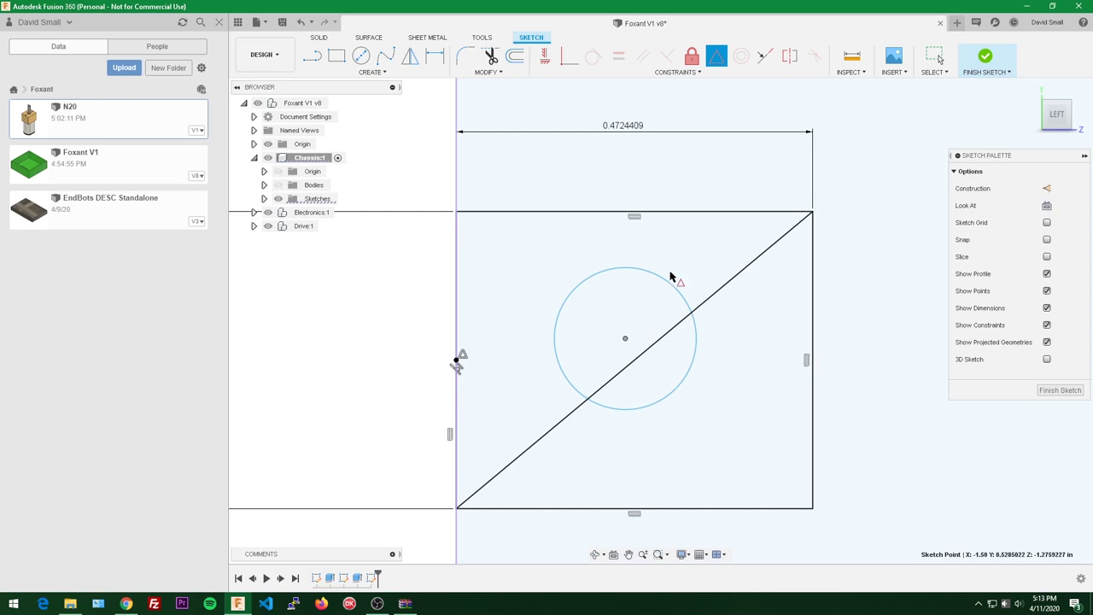
left_click(723, 288)
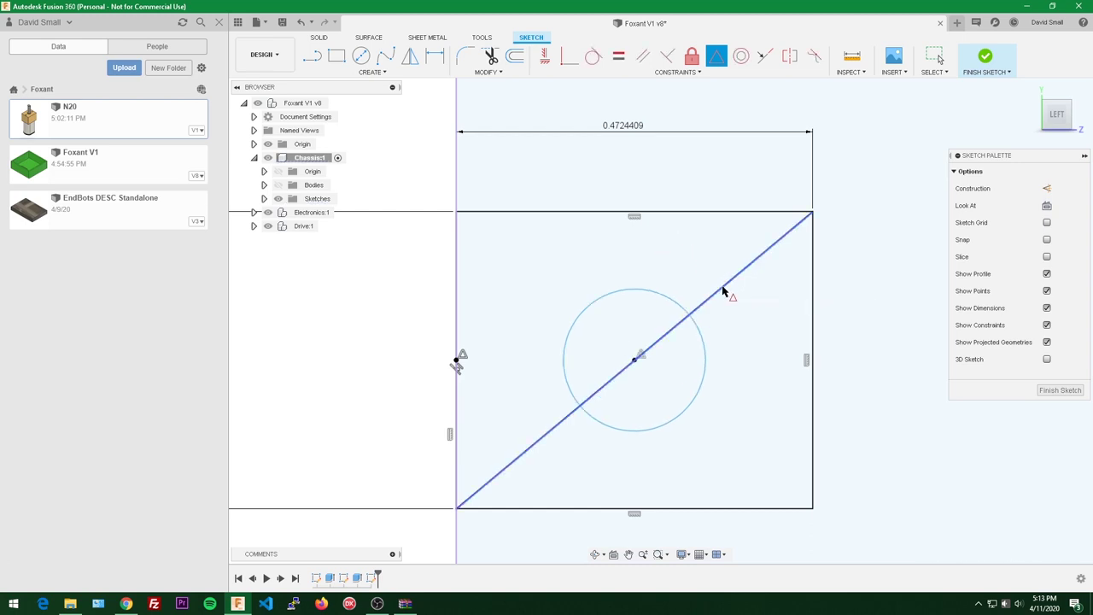
key("Escape")
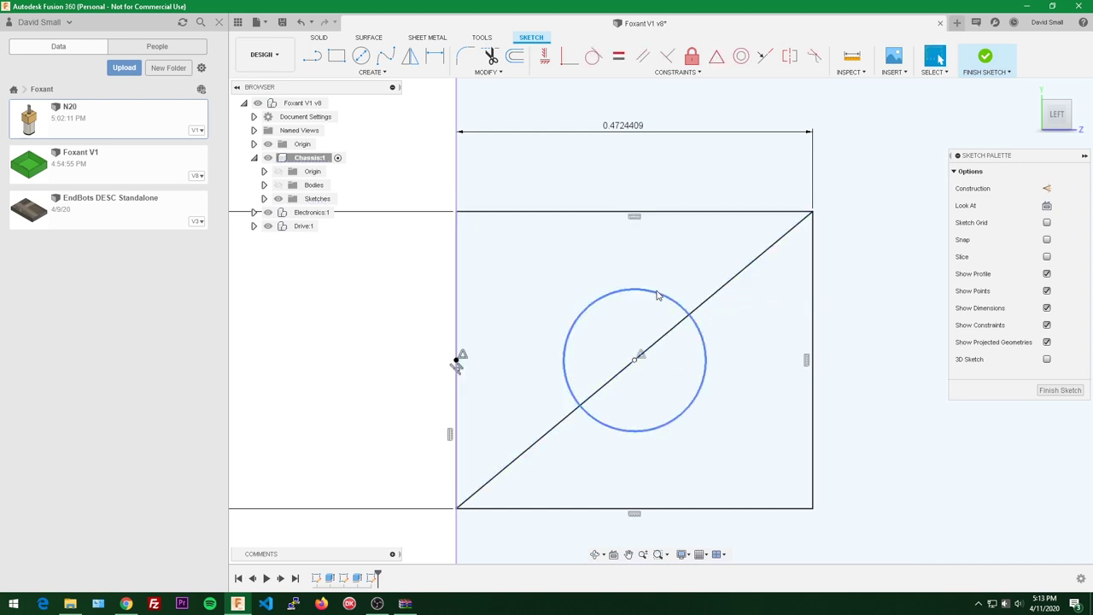
mouse_move(593, 310)
left_mouse_down()
mouse_move(546, 268)
mouse_move(519, 293)
mouse_move(601, 331)
mouse_move(595, 321)
left_mouse_up()
scroll(723, 258, "down", 5)
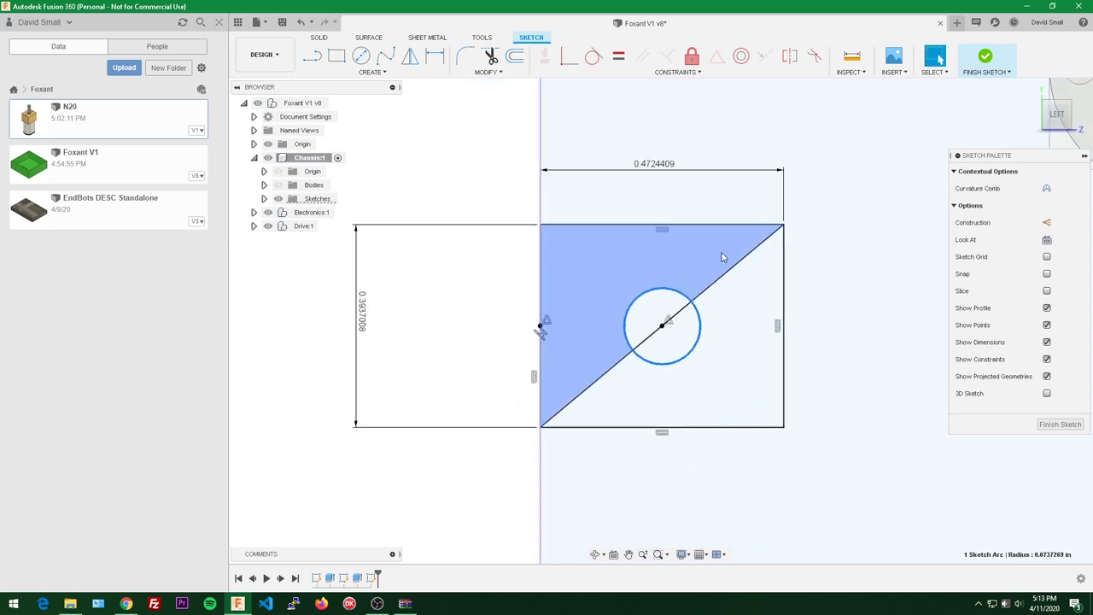
- Measure the circular edge of the shaft collar on the N20 gearmotor's front face
middle_click_drag(767, 247, 570, 320)
scroll(706, 173, "up", 1)
mouse_move(705, 175)
middle_mouse_down("shift")
mouse_move(683, 213)
mouse_move(640, 245)
mouse_move(691, 205)
middle_mouse_up("shift")
key("i")
mouse_move(785, 147)
middle_mouse_down("shift")
mouse_move(735, 180)
mouse_move(539, 244)
mouse_move(683, 241)
middle_mouse_up("shift")
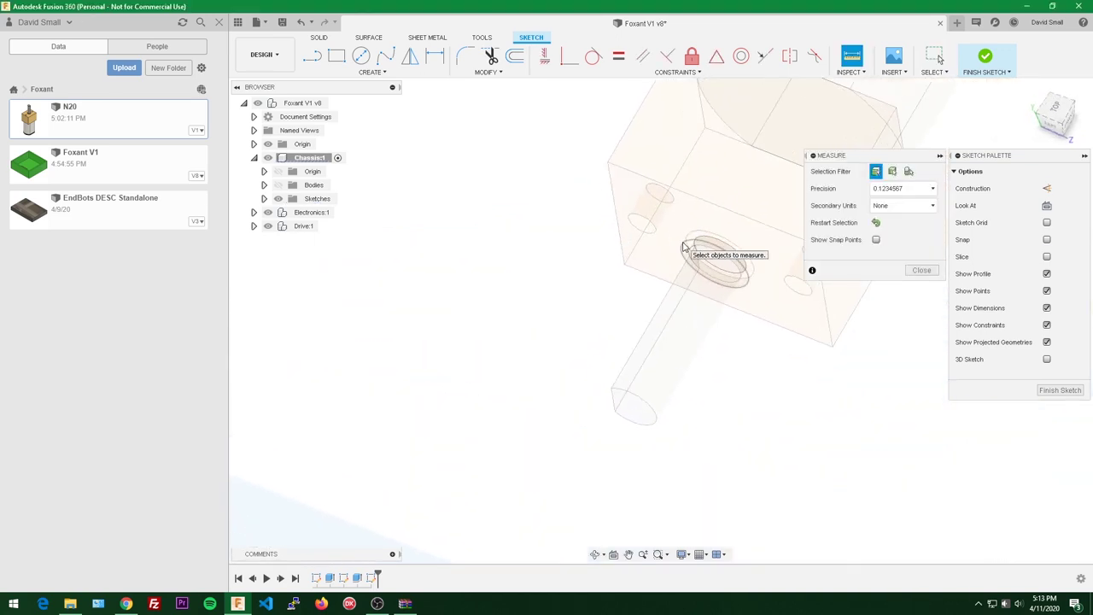
left_click(687, 250)
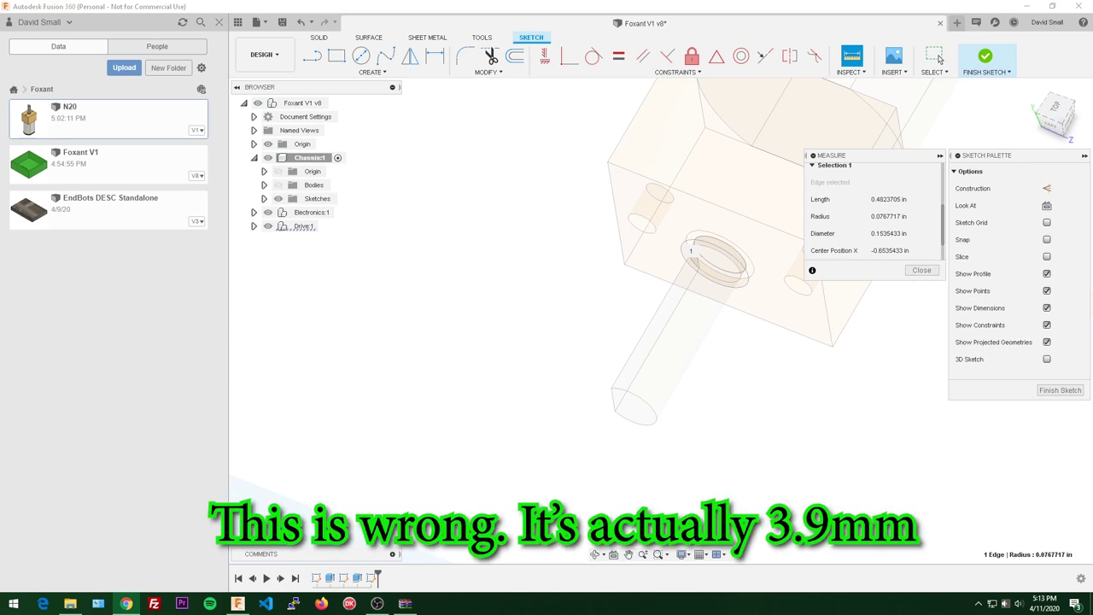
scroll(739, 329, "down", 3)
left_click(917, 271)
- Dimension the shaft circle inside the motor mount rectangle to a diameter of 4 mm
scroll(565, 290, "down", 2)
mouse_move(565, 288)
middle_mouse_down()
mouse_move(724, 229)
mouse_move(736, 237)
middle_mouse_up()
scroll(598, 346, "up", 4)
left_click(603, 345)
middle_click_drag(630, 335, 784, 268, "shift")
key("d")
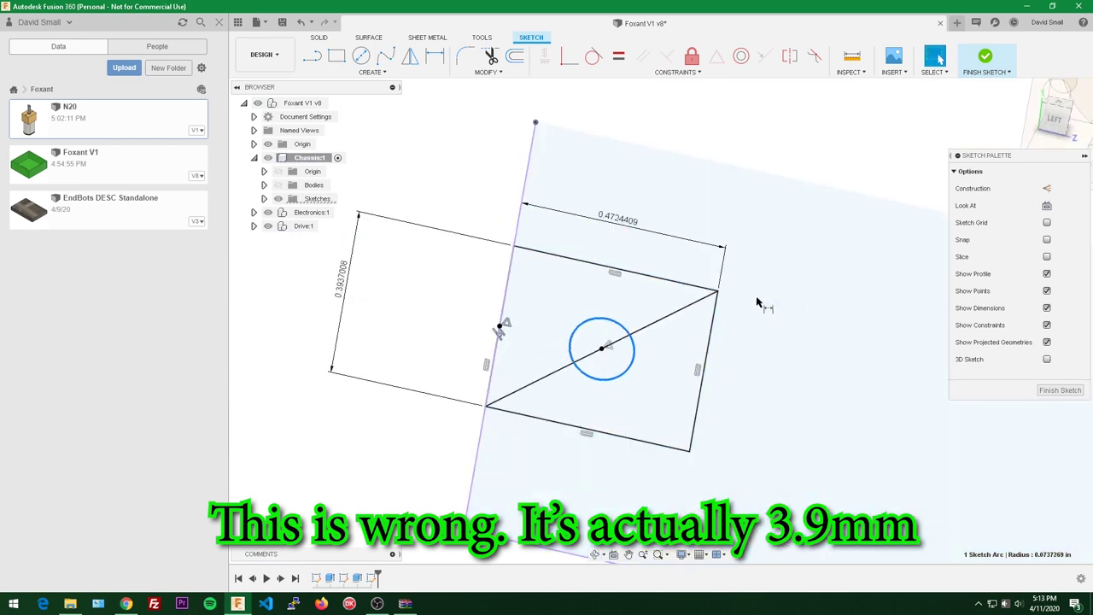
left_click(761, 330)
type("5")
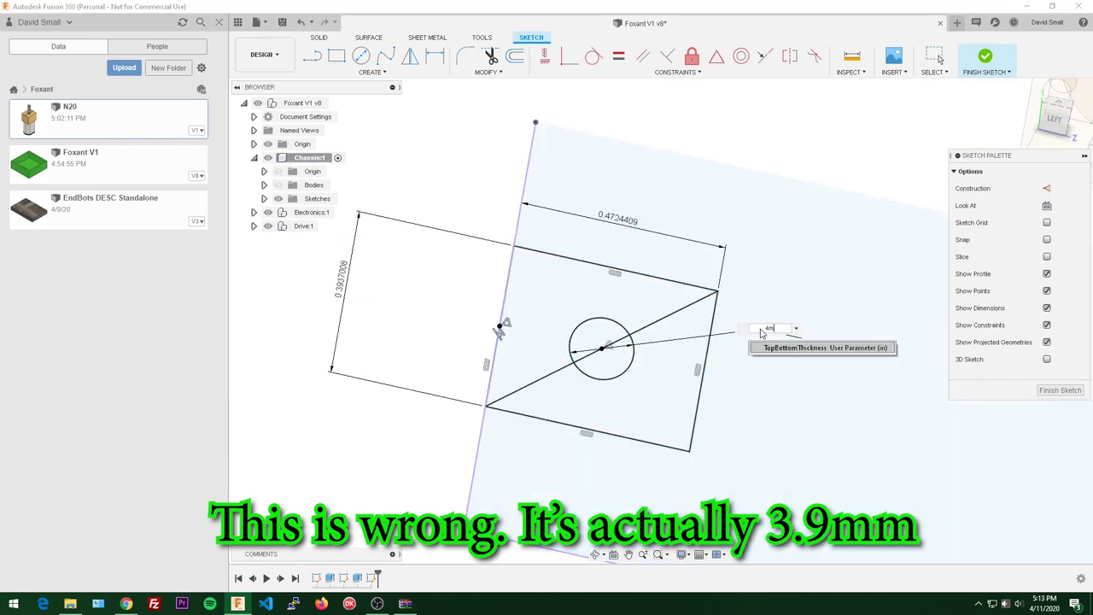
key("Return")
scroll(779, 266, "up", 2)
scroll(779, 265, "down", 1)
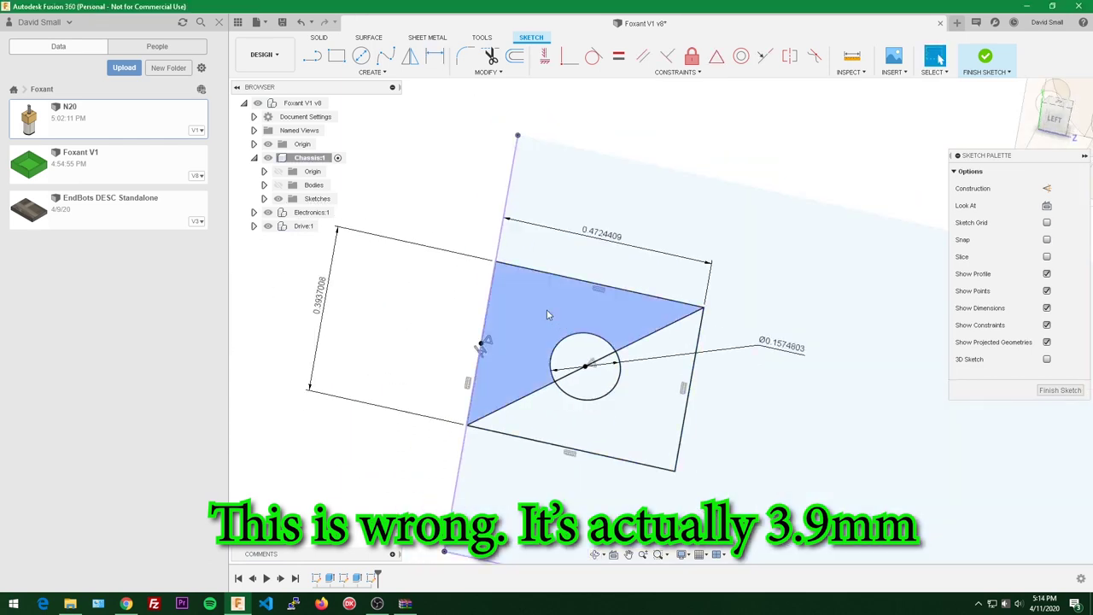
- Face the left side and convert the rectangle's diagonal line into a construction line
left_click(1056, 117)
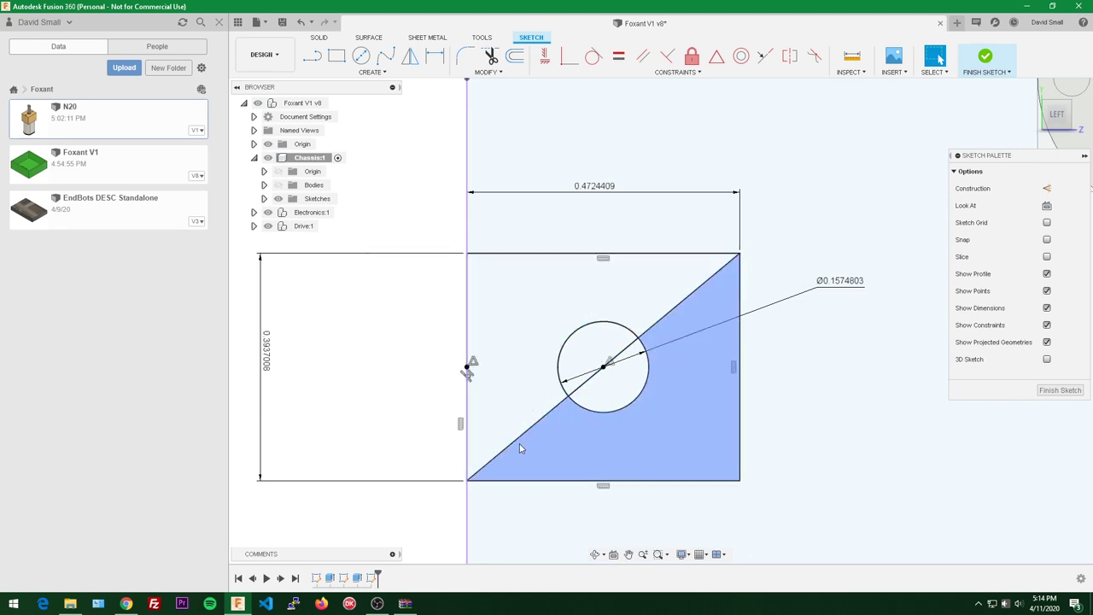
left_click(545, 284)
left_click(677, 308)
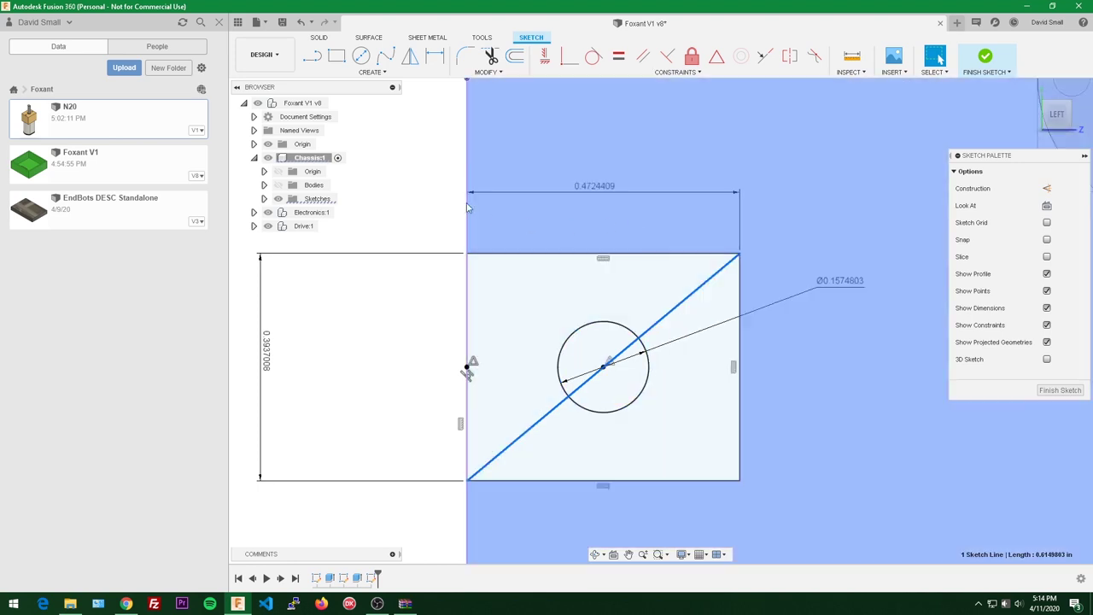
left_click(444, 203)
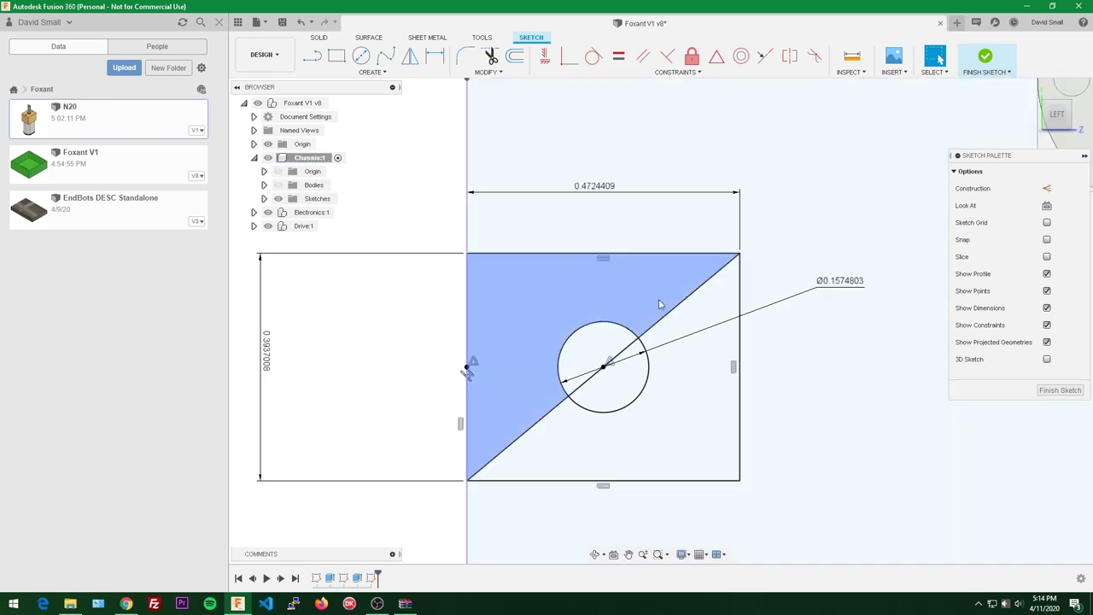
left_click(673, 310)
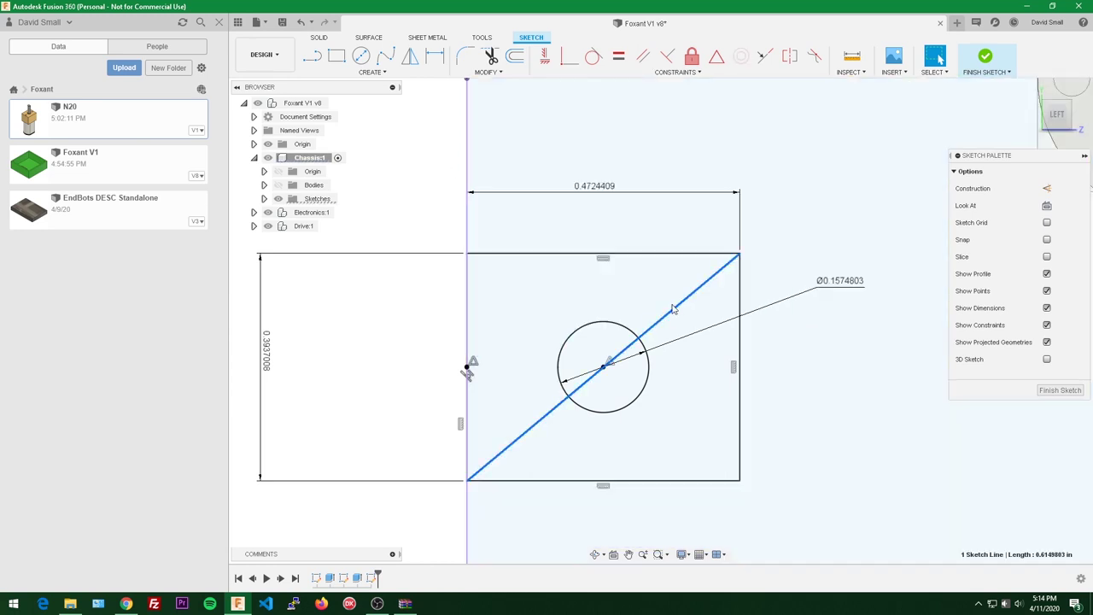
key("x")
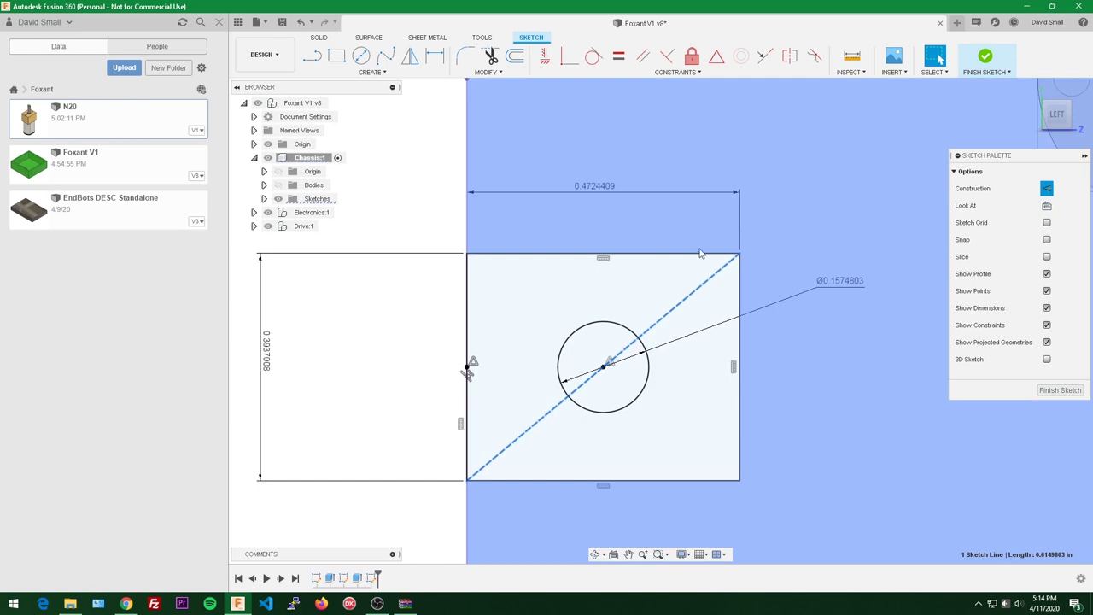
left_click(640, 285)
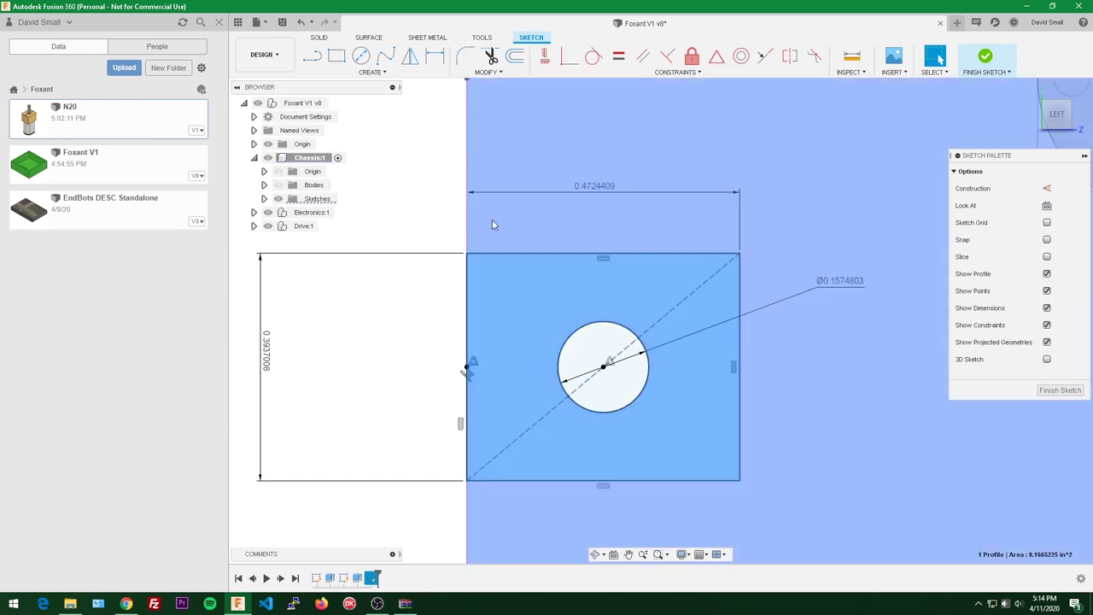
left_click(431, 195)
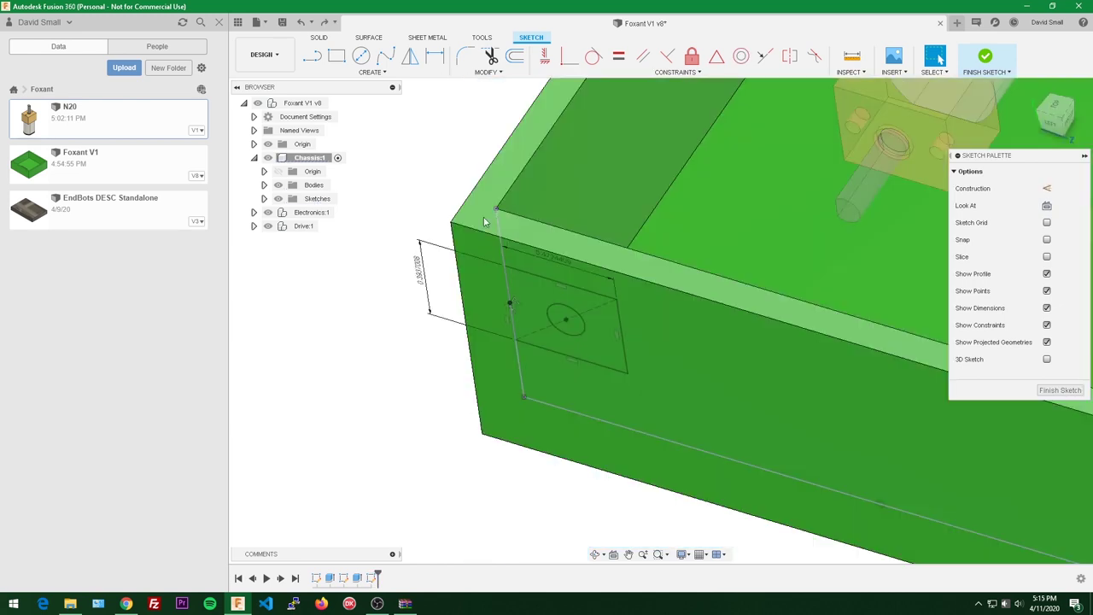
- Try cutting the shaft circle 0.45 in outward through the chassis's left wall, and remove that cut
mouse_move(484, 222)
middle_mouse_down("shift")
mouse_move(405, 347)
mouse_move(499, 275)
middle_mouse_up("shift")
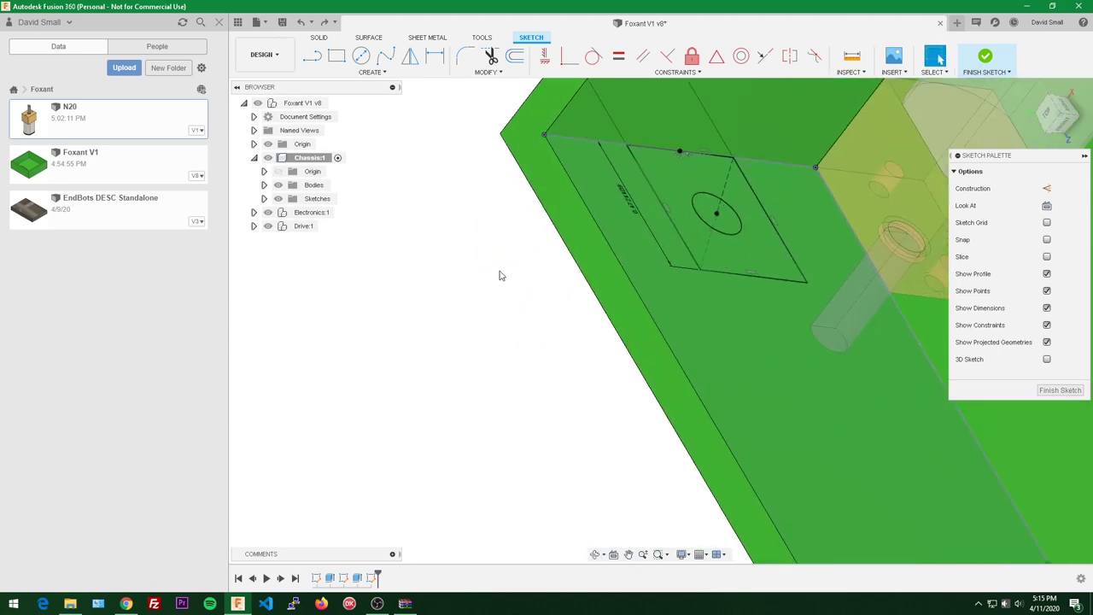
left_click(675, 175)
left_click(701, 206)
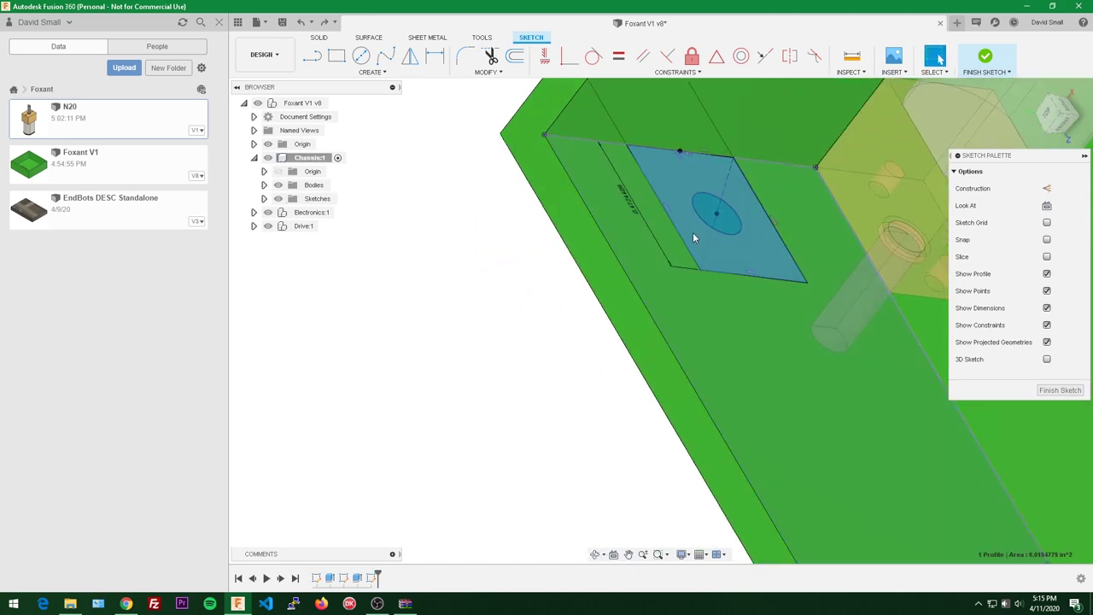
key("e")
middle_click_drag(719, 263, 749, 183, "shift")
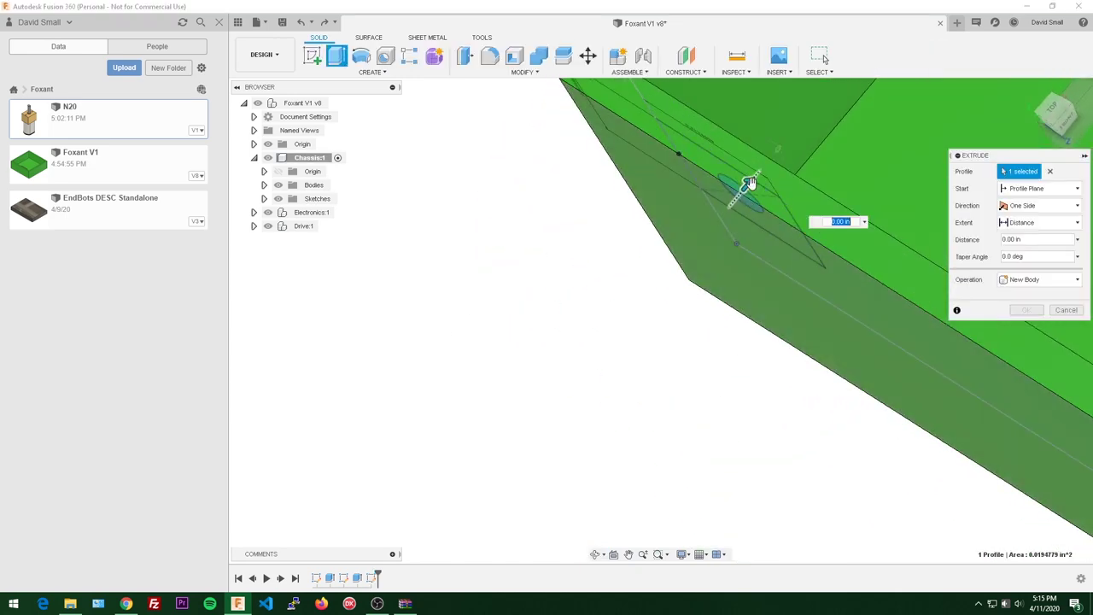
left_click_drag(749, 182, 627, 323)
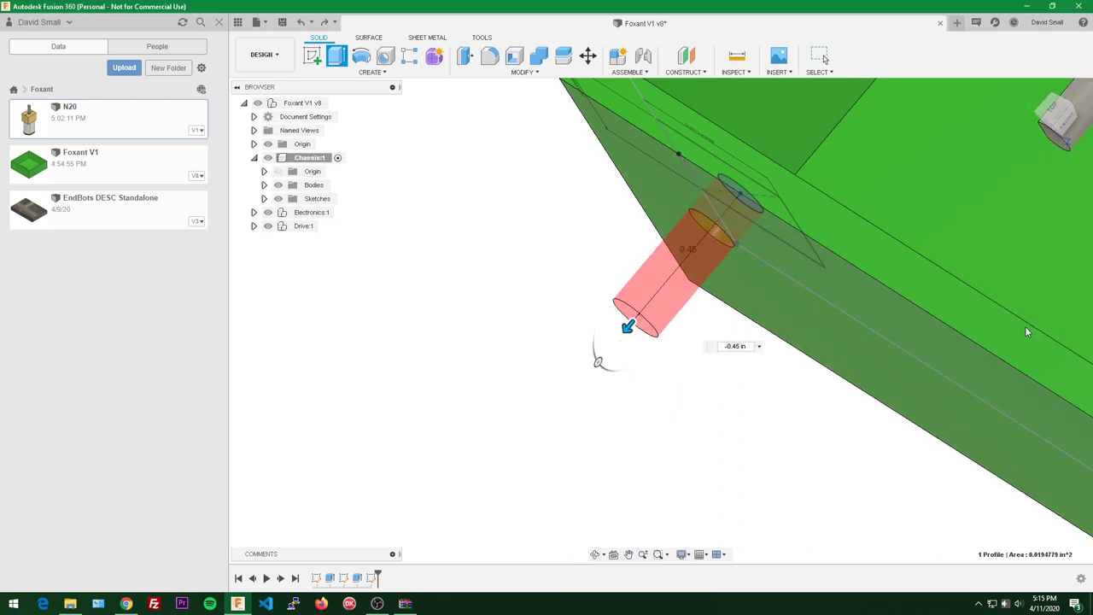
left_click(1026, 327)
middle_click_drag(982, 341, 921, 254, "shift")
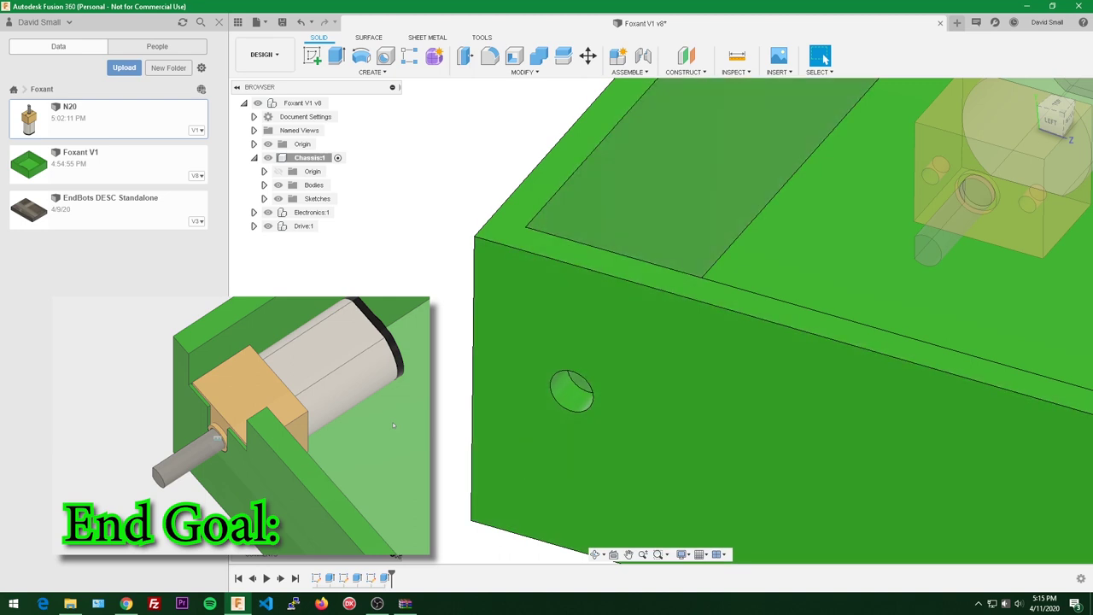
left_click_drag(389, 578, 377, 578)
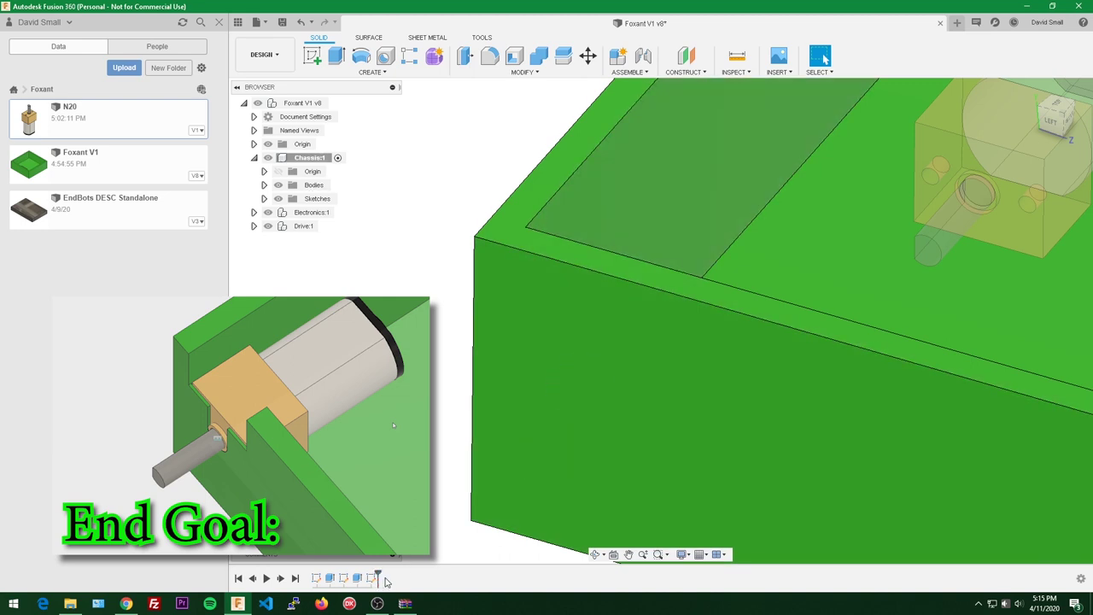
- Reopen the motor mount sketch for editing and hide the chassis bodies
double_click(358, 580)
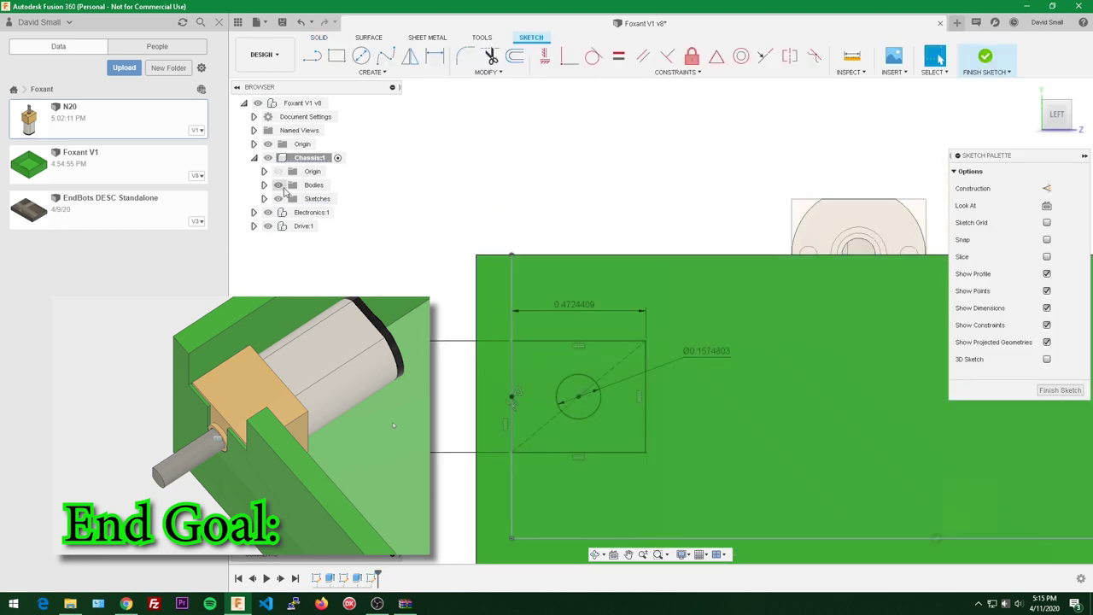
left_click(278, 184)
scroll(389, 261, "up", 4)
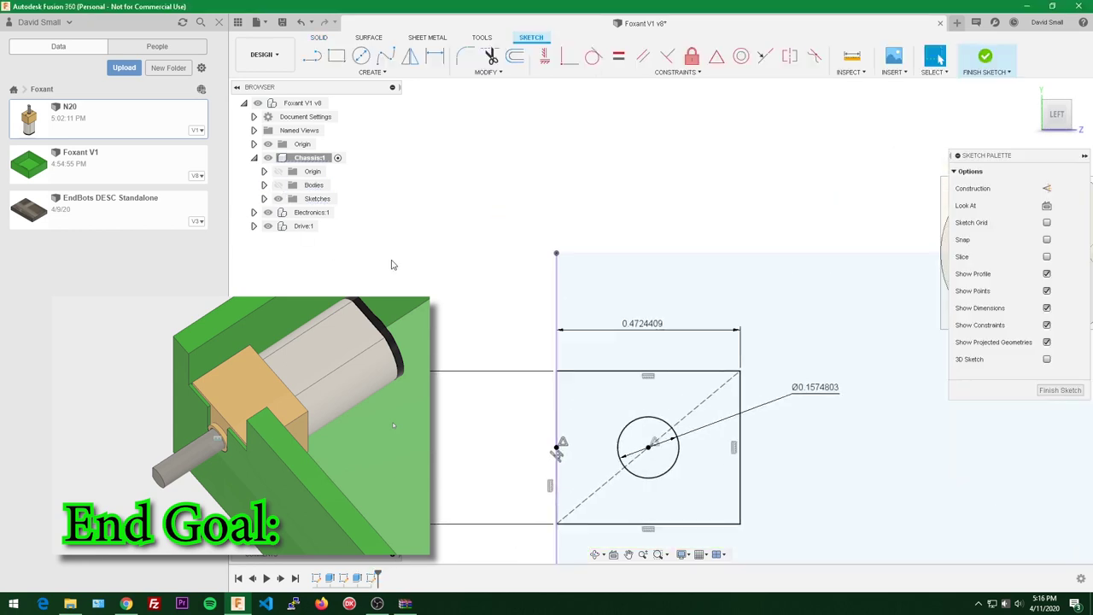
- Draw two slightly slanted lines, about 0.18 in long, joining the rectangle's upper edge to the left and right sides of the circle
key("l")
scroll(461, 312, "up", 5)
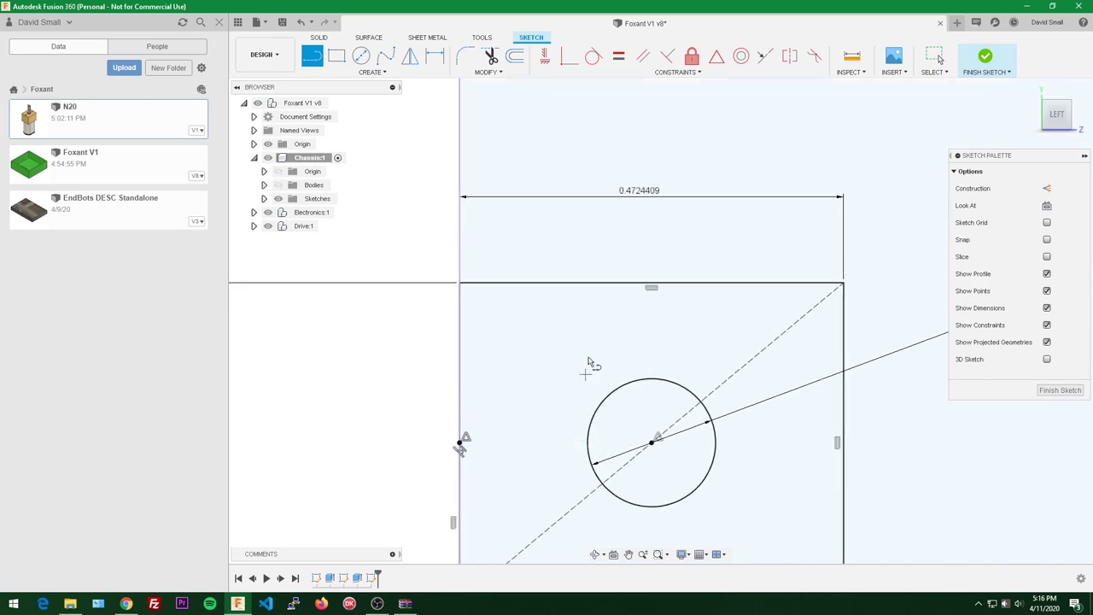
left_click(571, 284)
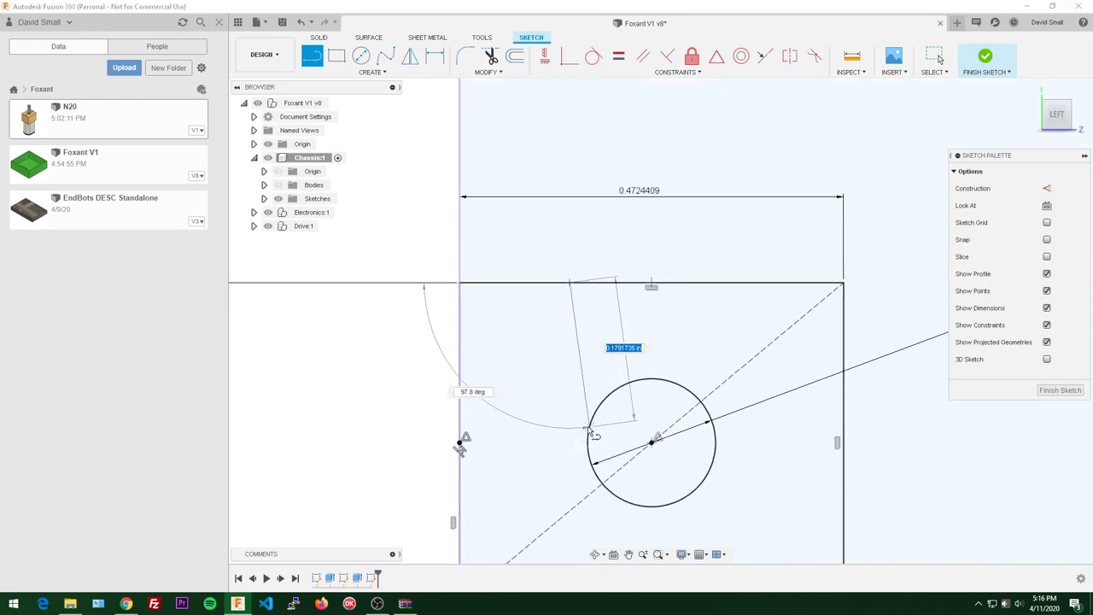
left_click(589, 425)
left_click(741, 285)
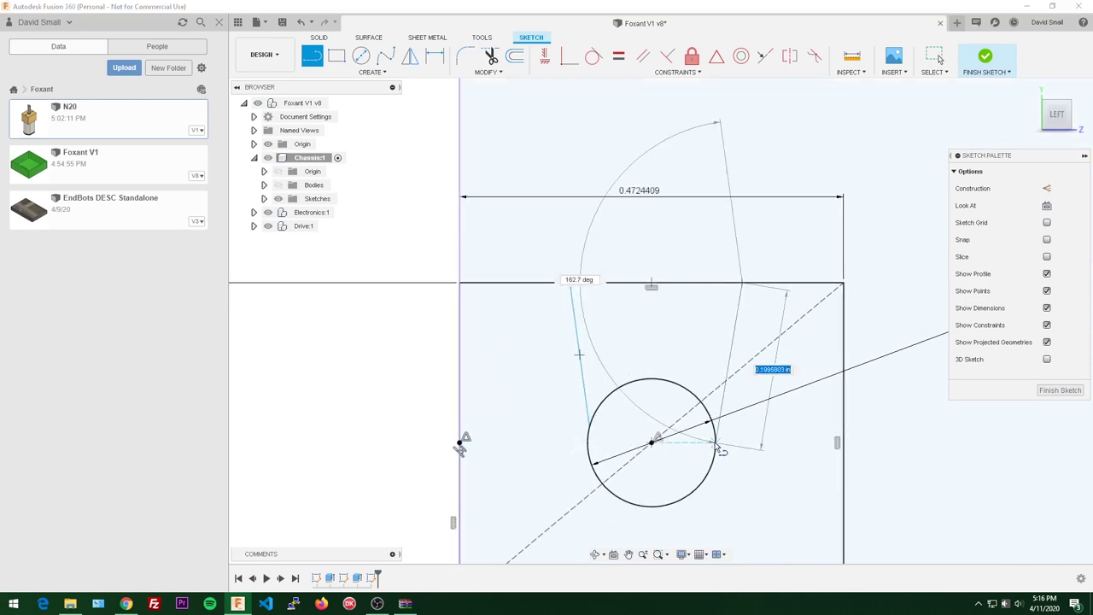
left_click(717, 421)
scroll(756, 487, "down", 2)
key("Escape")
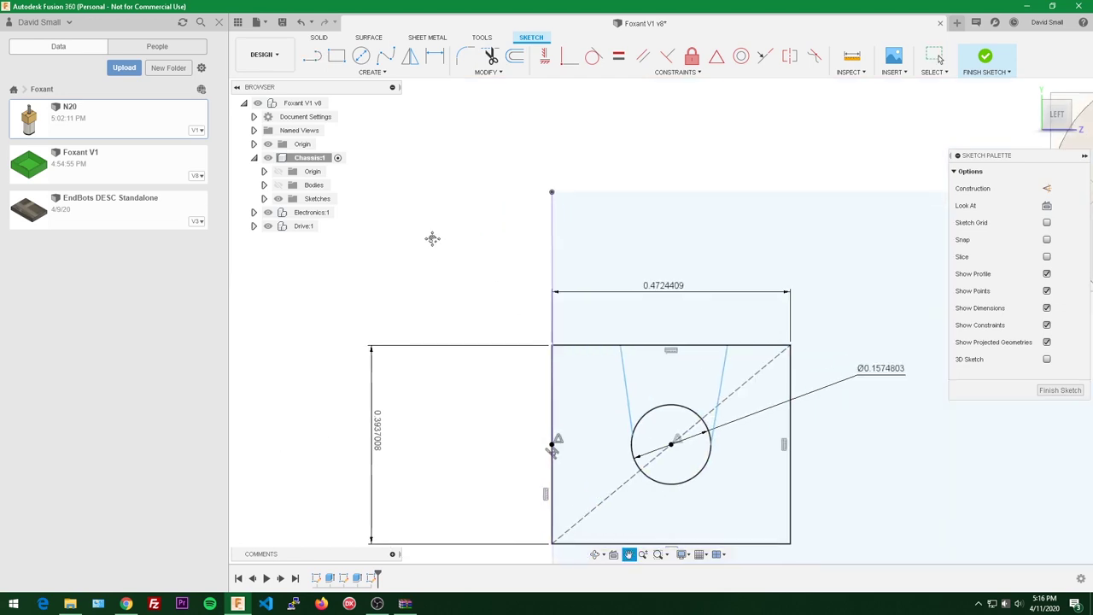
- Move the left slot line's upper end inward and constrain the line to be vertical
scroll(517, 294, "up", 4)
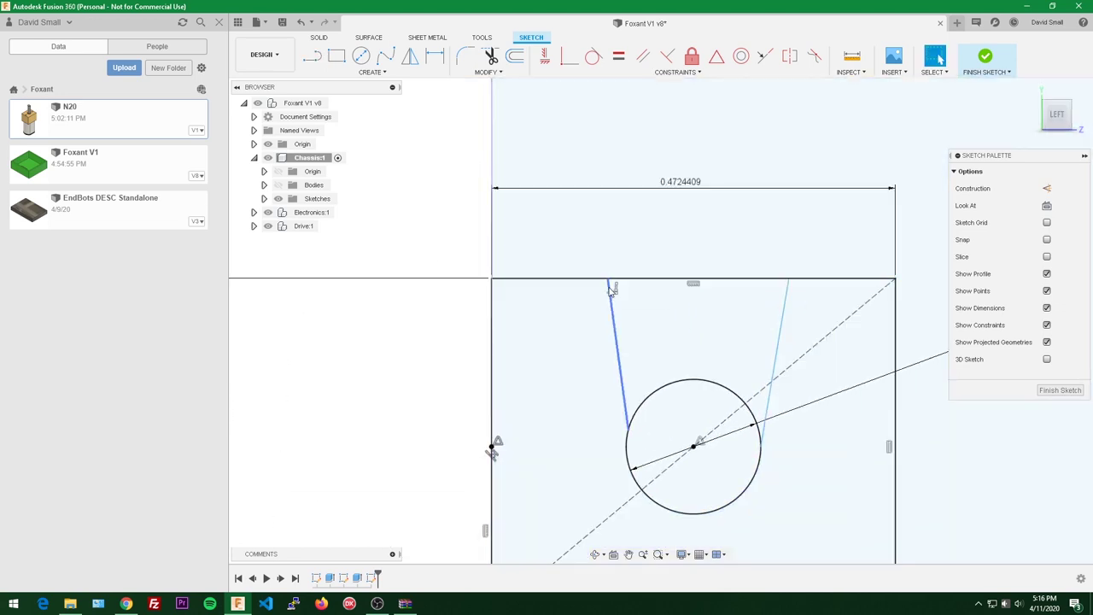
left_click_drag(608, 282, 623, 280)
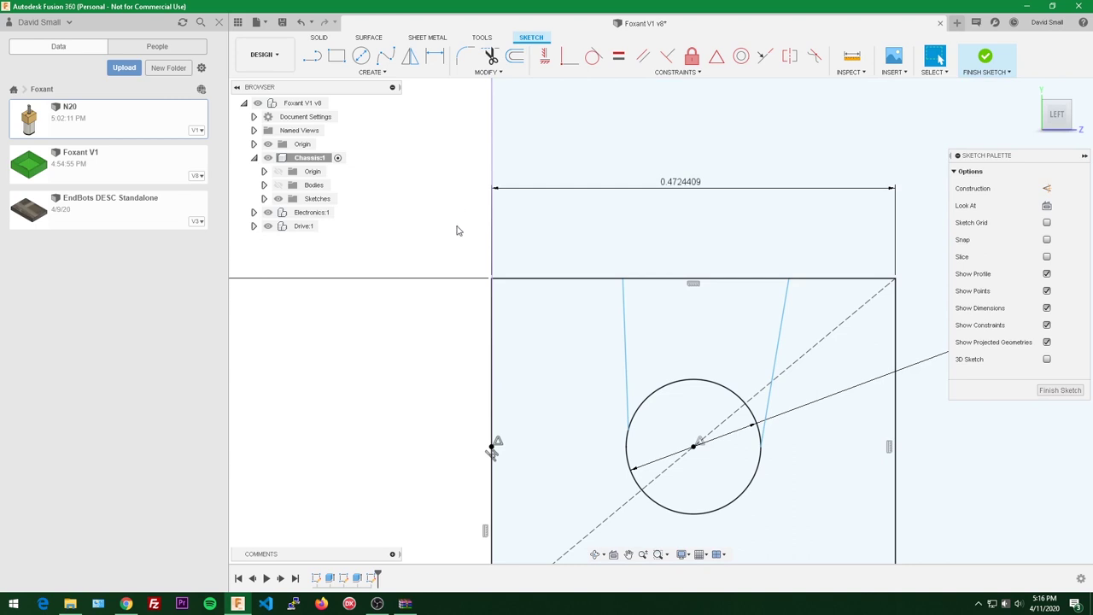
left_click(544, 56)
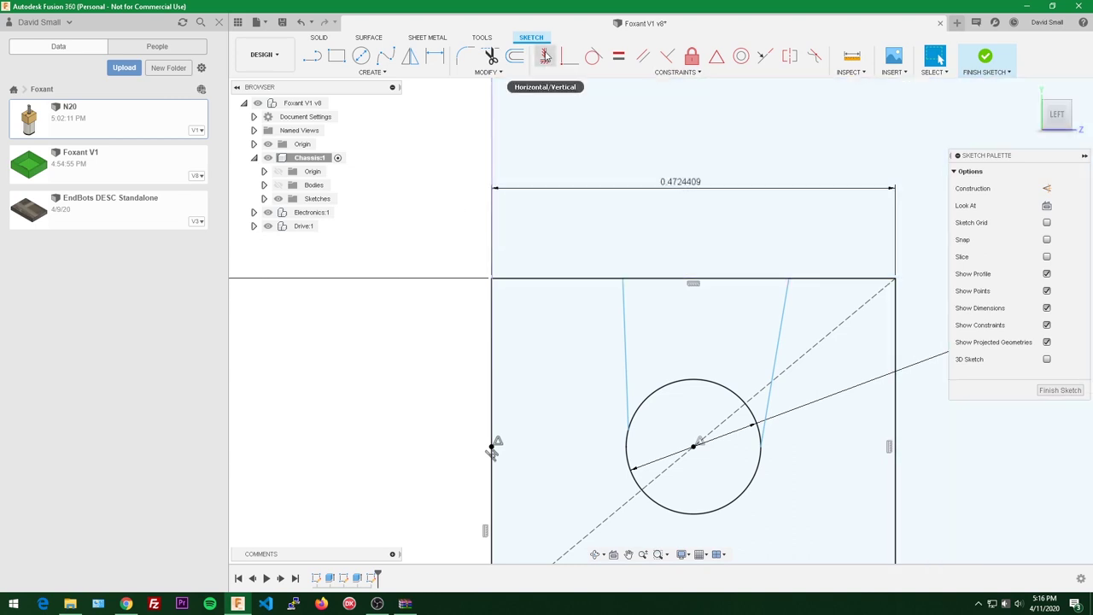
left_click(625, 328)
key("Escape")
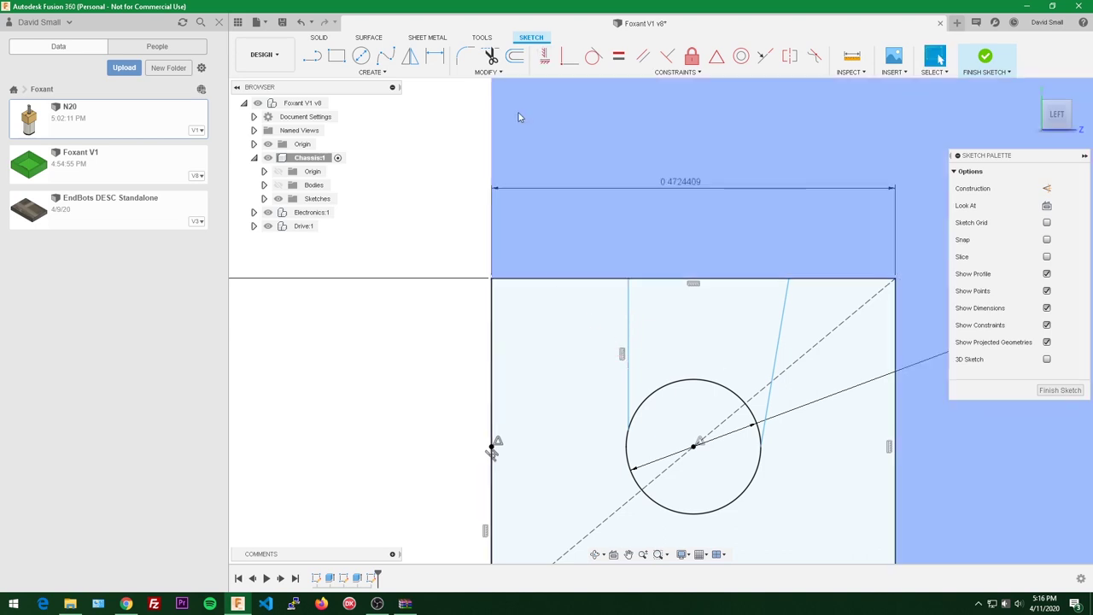
- Constrain the right slot line perpendicular to the rectangle's upper edge
left_click(669, 57)
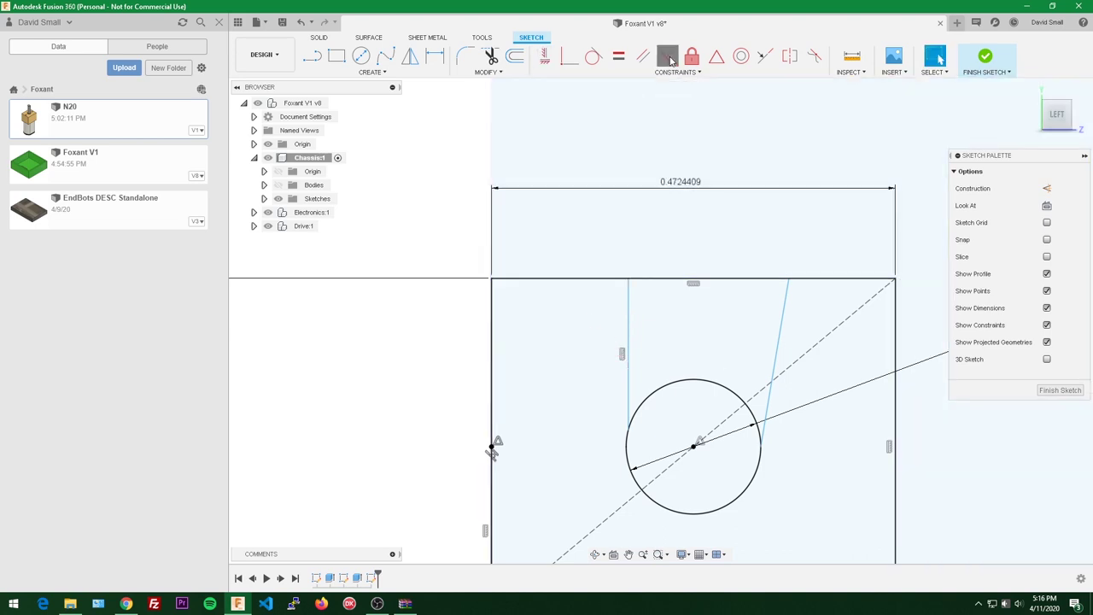
left_click(765, 279)
left_click(781, 311)
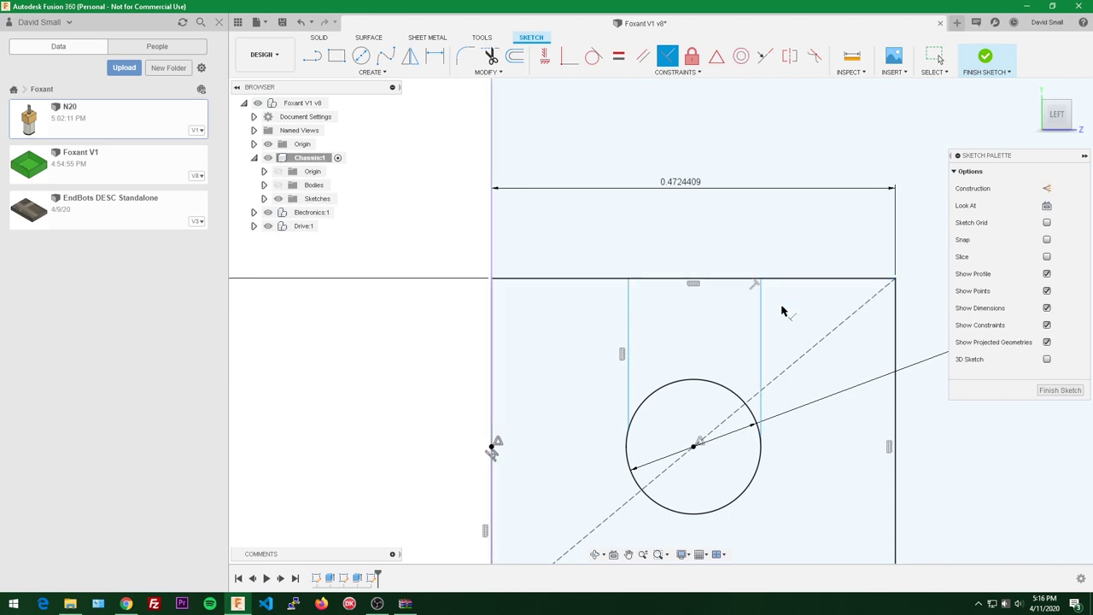
key("Escape")
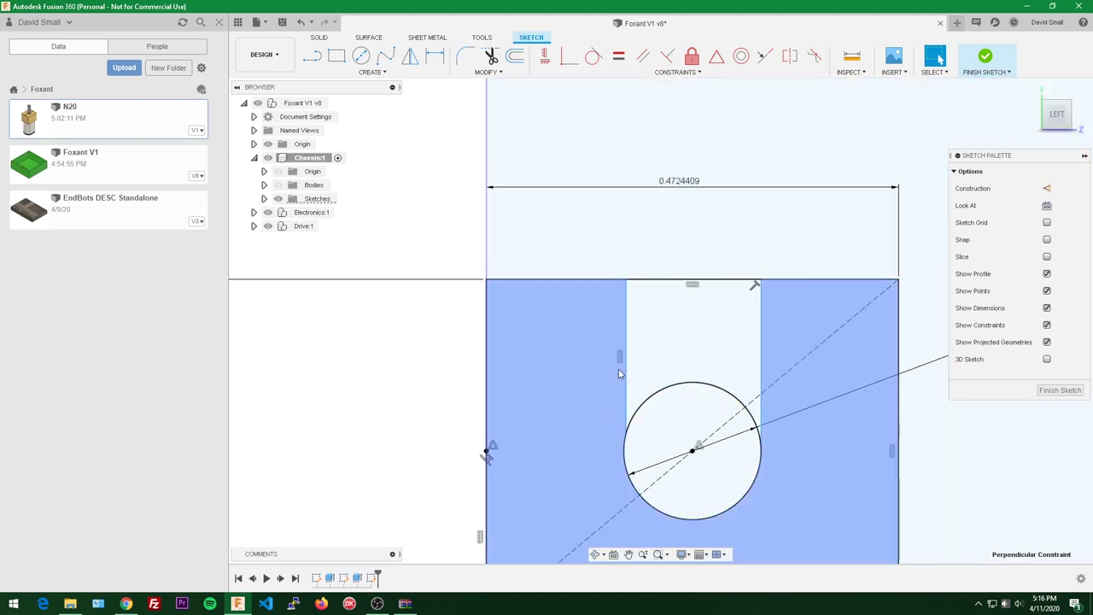
- Replace the left slot line's vertical constraint with a perpendicular constraint to the rectangle's upper edge
left_click(667, 56)
left_click(627, 298)
left_click(643, 280)
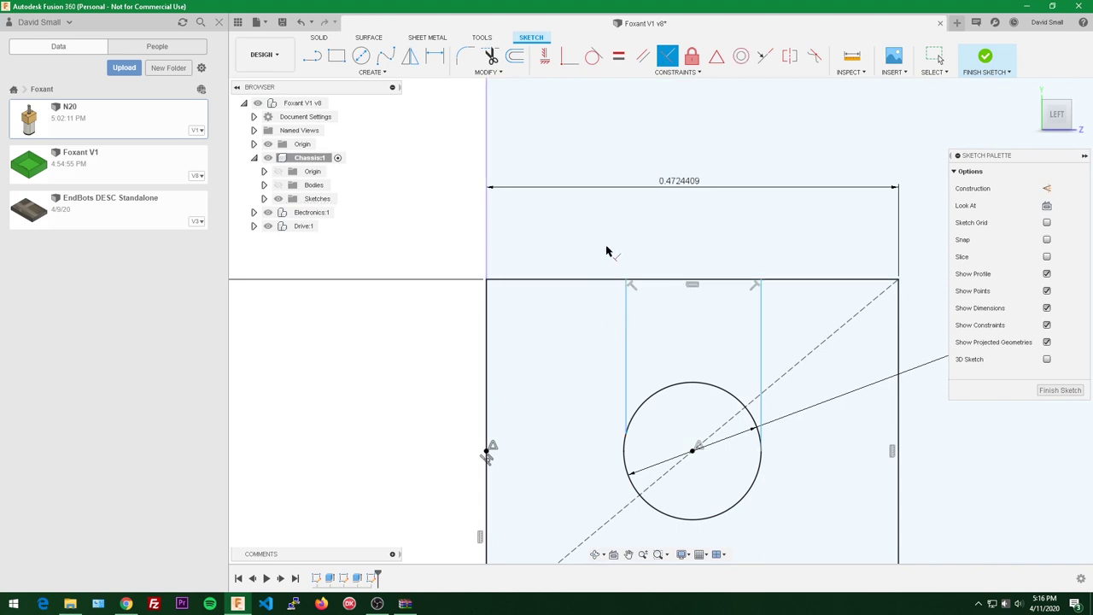
key("Escape")
- Shift the left slot line slightly inward by moving its lower endpoint up along the circle
scroll(630, 240, "up", 1)
middle_click_drag(656, 240, 619, 158)
scroll(620, 161, "down", 1)
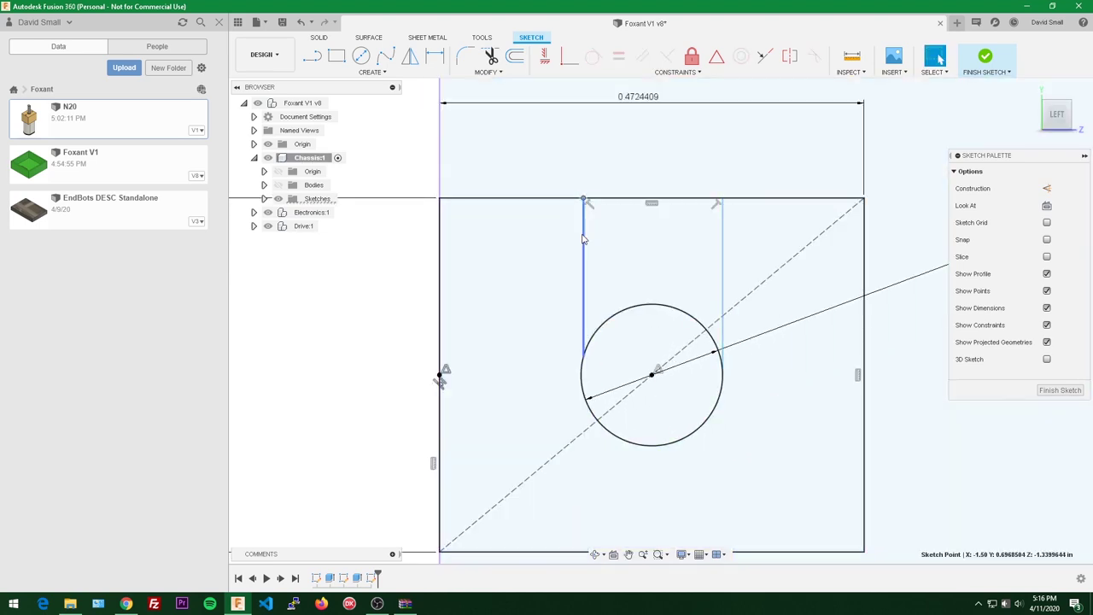
left_click(583, 307)
key("Delete")
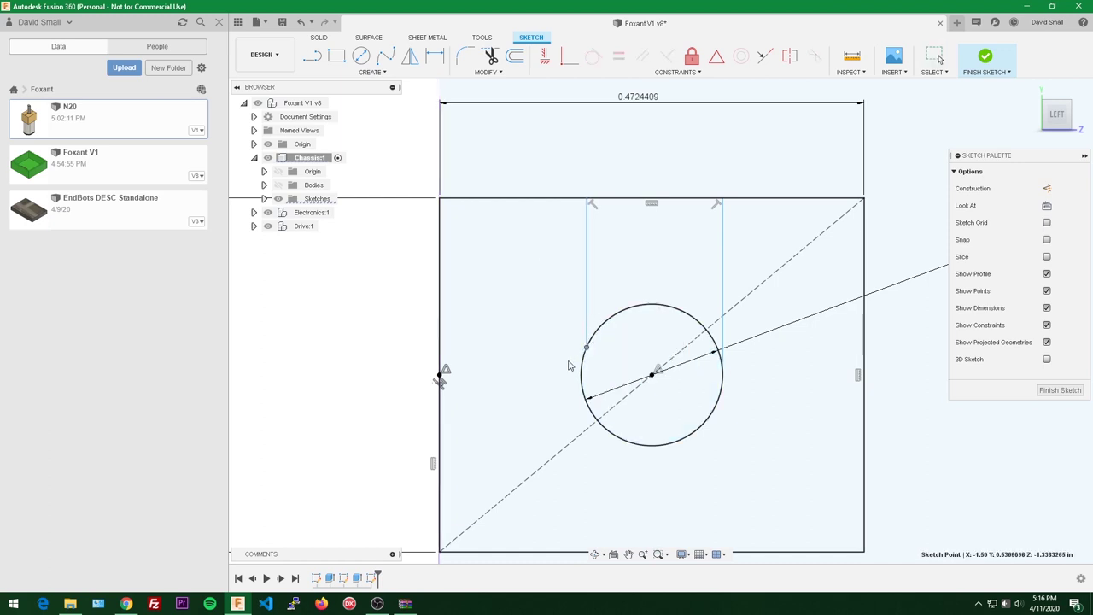
left_click_drag(591, 350, 596, 325)
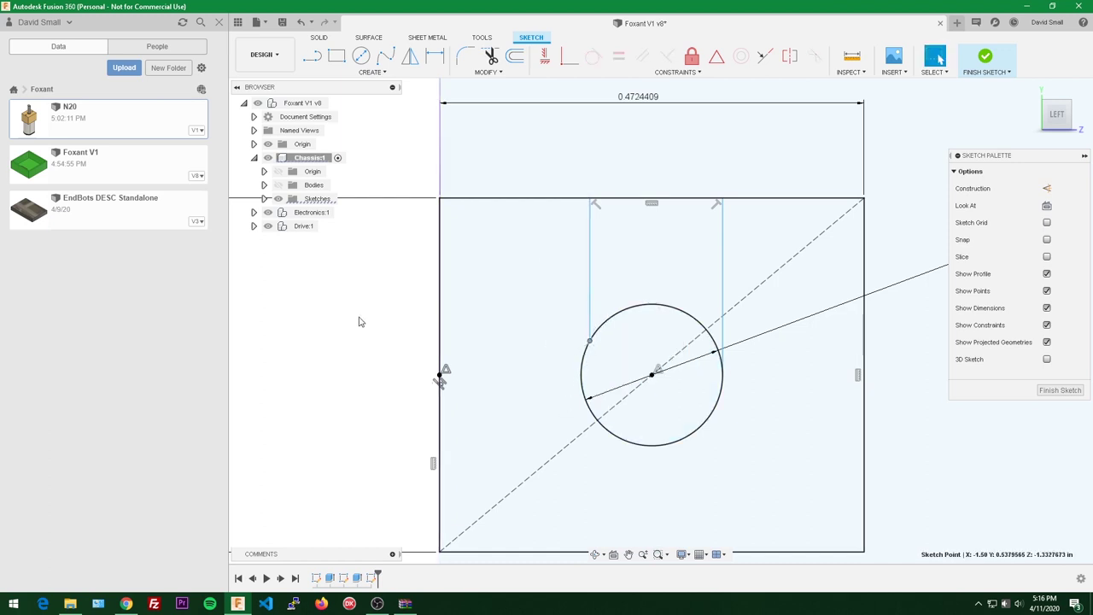
- Make the left slot line tangent to the shaft circle
scroll(401, 333, "up", 2)
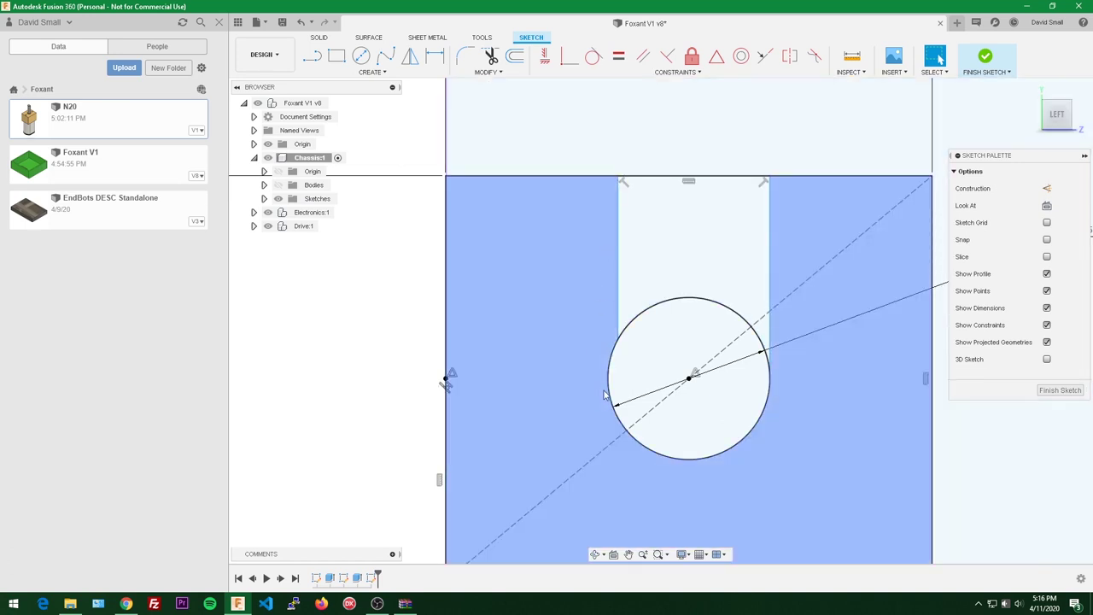
scroll(575, 302, "up", 1)
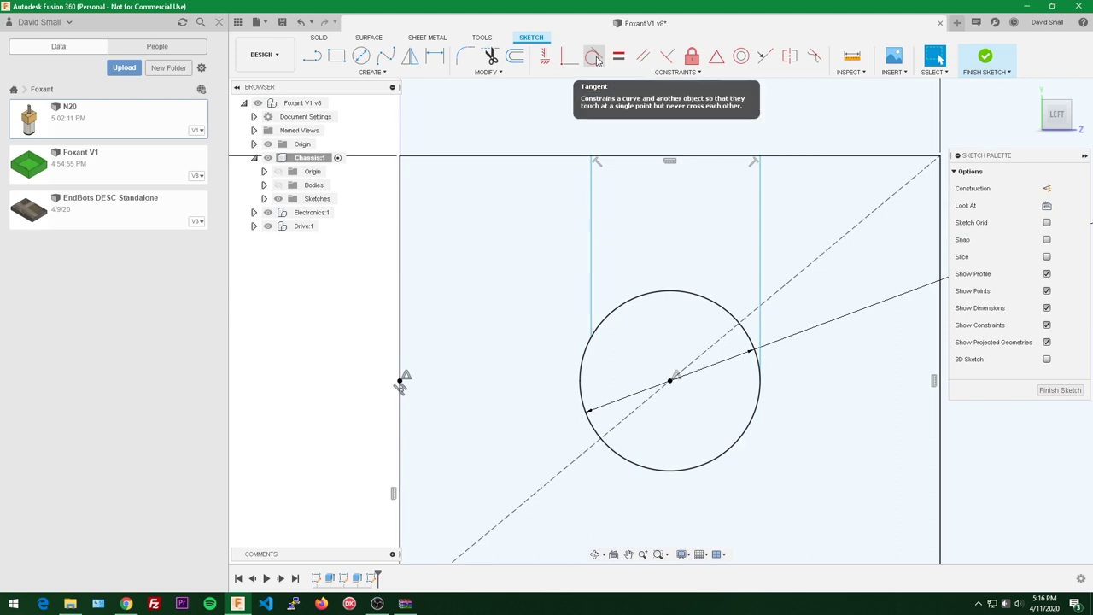
left_click(594, 57)
left_click(592, 221)
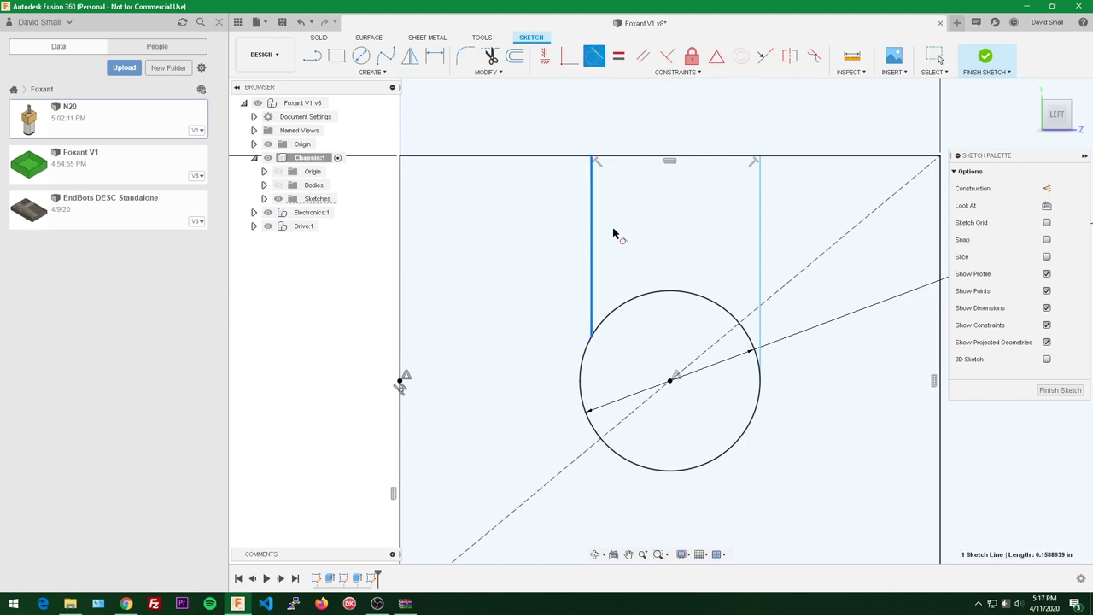
left_click(645, 300)
key("Escape")
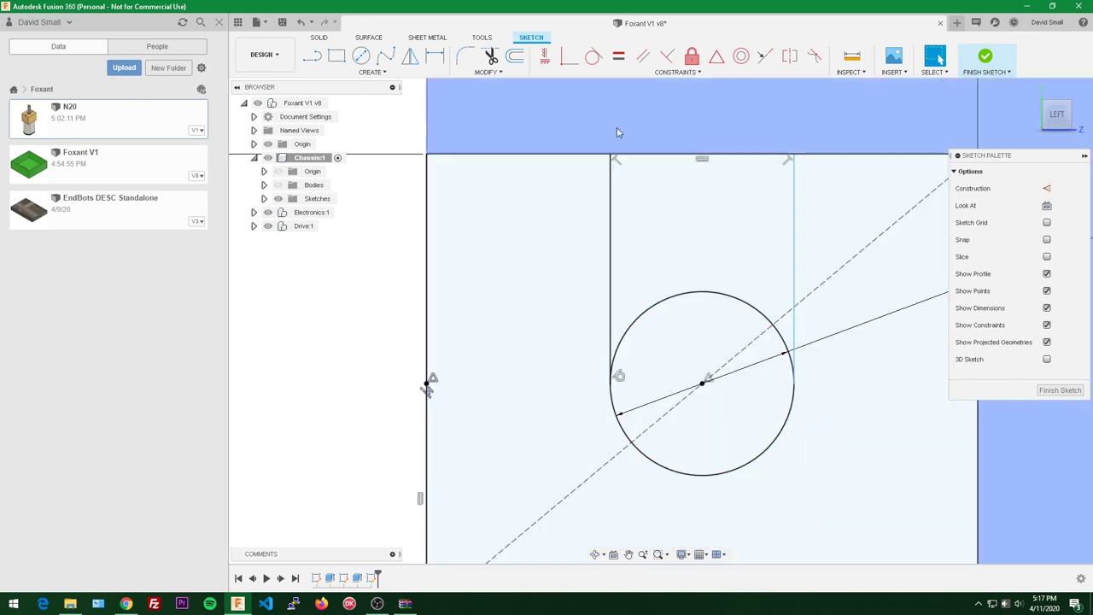
- Make the right slot line tangent to the shaft circle and finish the sketch
left_click(592, 55)
left_click(793, 232)
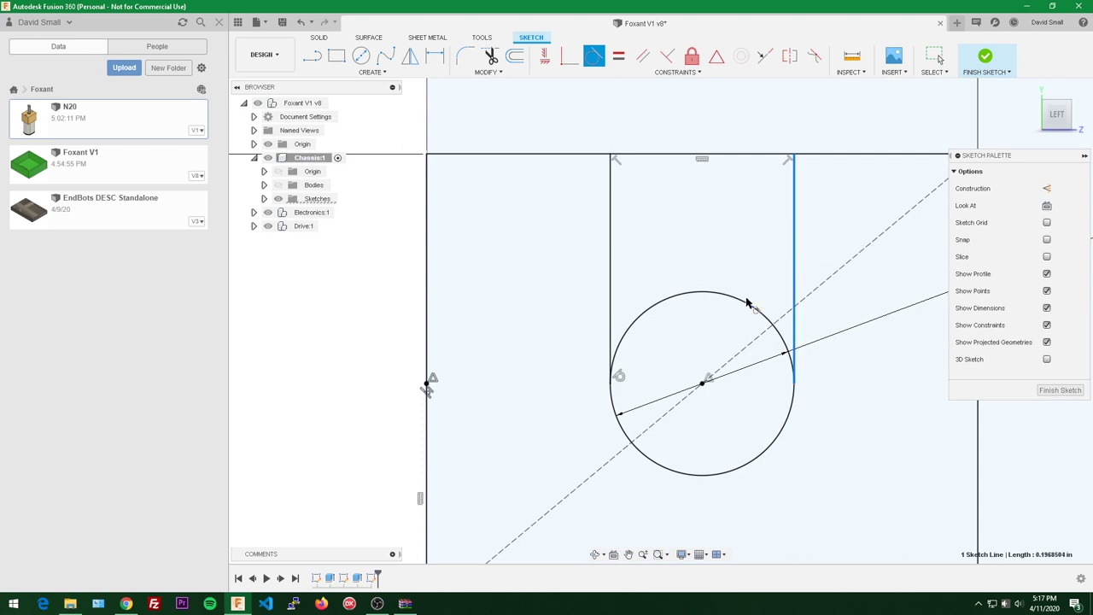
left_click(743, 301)
left_click(1058, 390)
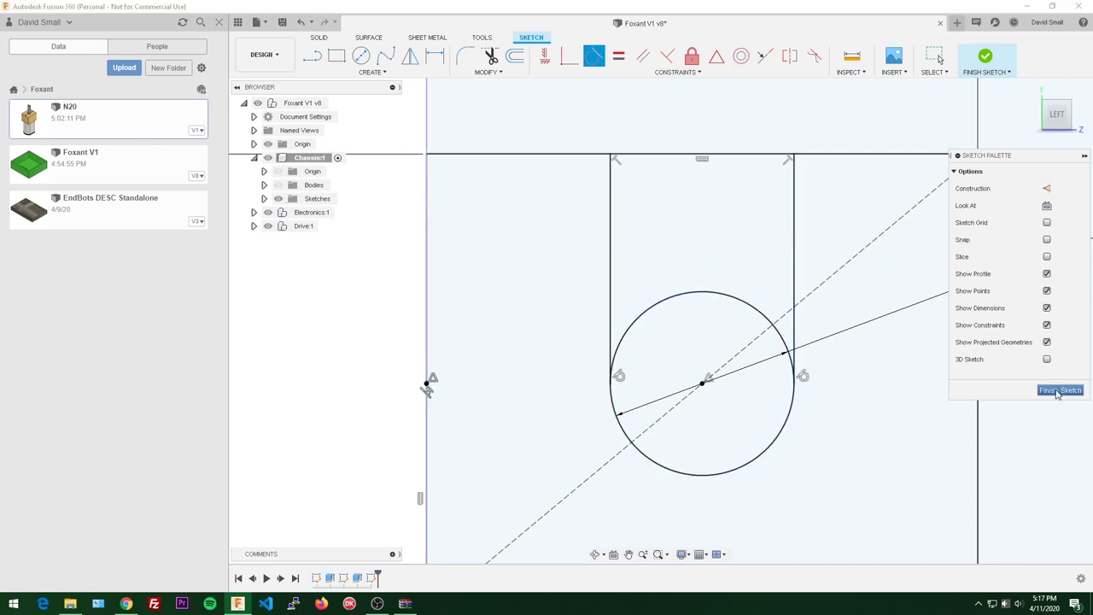
- Show the chassis bodies and make Sketch3 visible on the wall
left_click(278, 185)
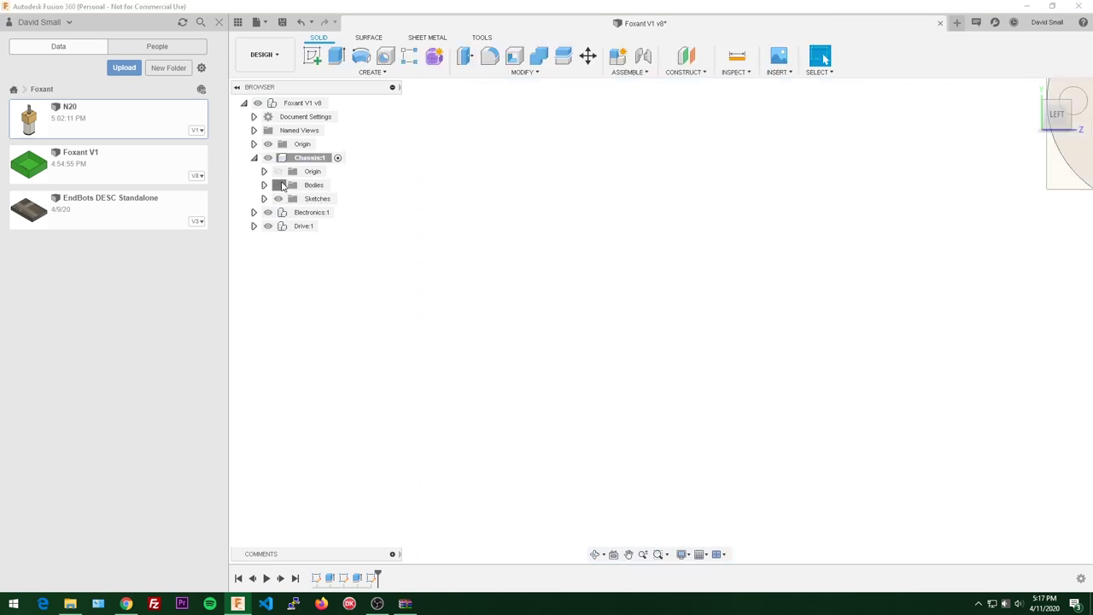
middle_click_drag(622, 261, 536, 391, "shift")
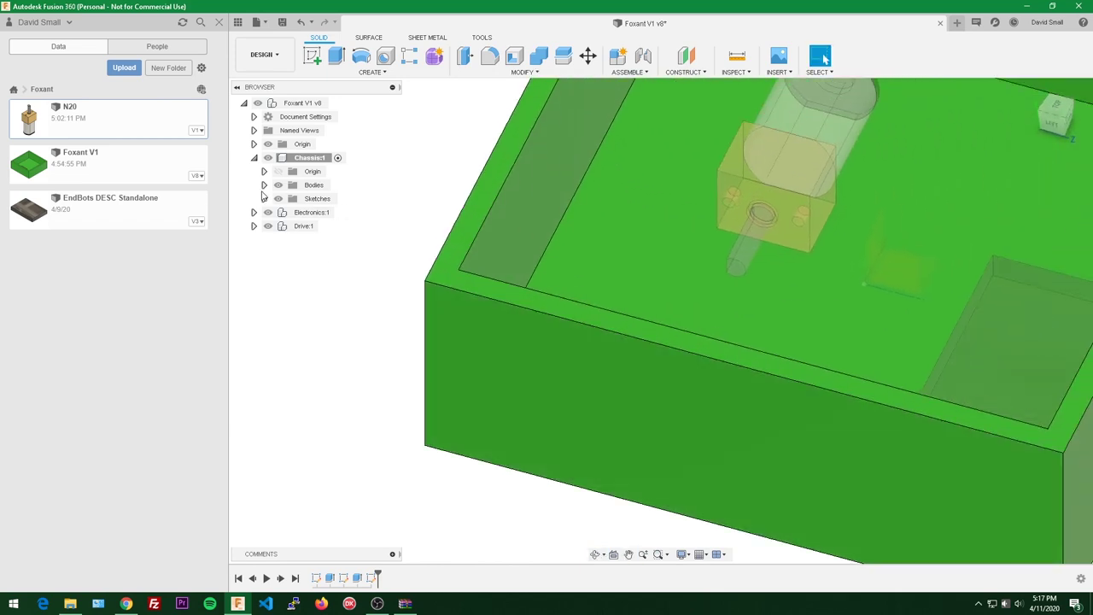
left_click(265, 198)
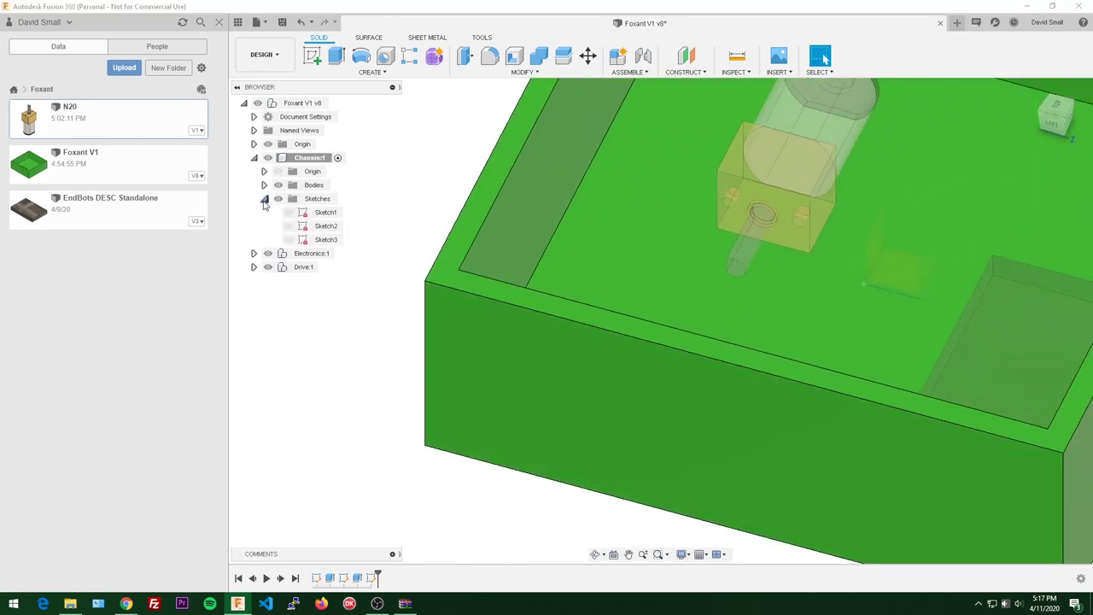
left_click(289, 239)
middle_click_drag(535, 321, 444, 332, "shift")
scroll(474, 320, "up", 3)
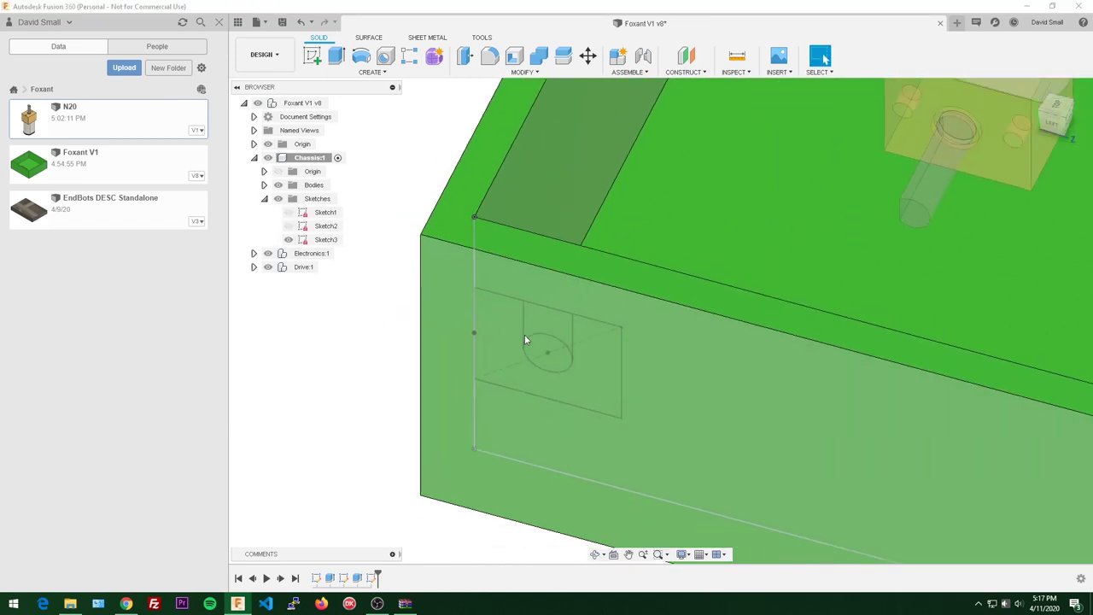
scroll(518, 322, "down", 2)
scroll(520, 320, "up", 3)
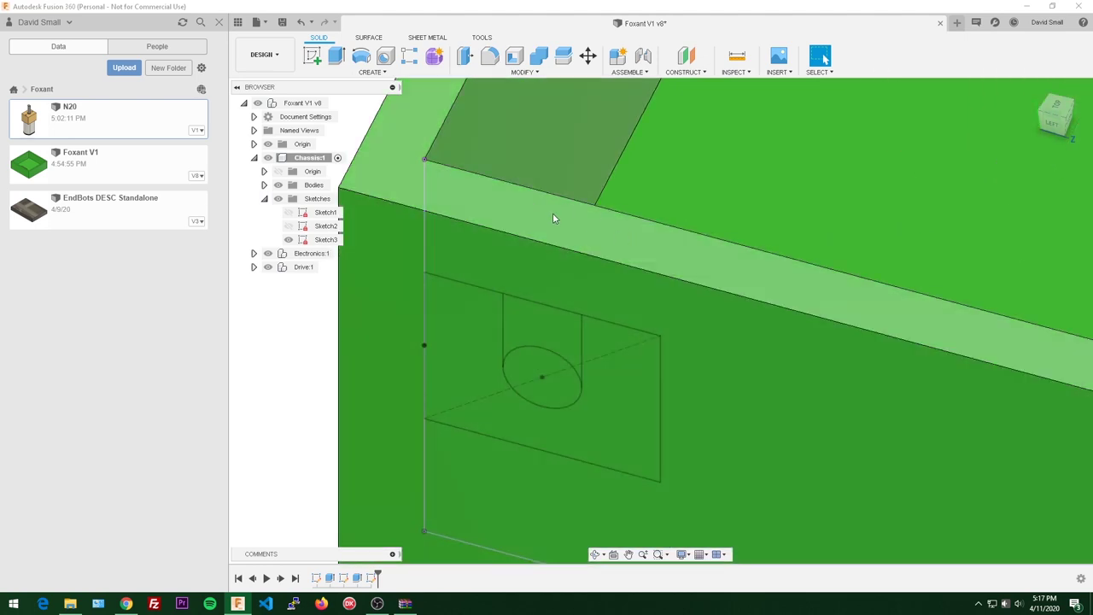
scroll(555, 258, "down", 2)
- Reopen Sketch3 and draw two lines extending the motor rectangle's sides from its upper corners to the wall's top edge
double_click(372, 577)
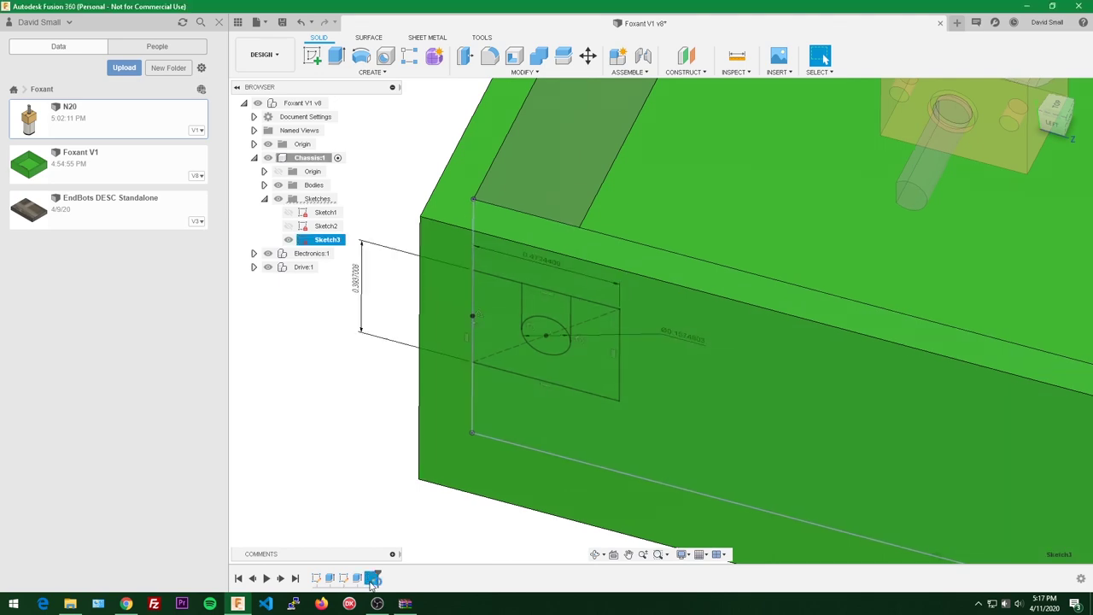
mouse_move(632, 312)
middle_mouse_down("shift")
mouse_move(527, 384)
mouse_move(655, 349)
mouse_move(700, 313)
mouse_move(685, 222)
mouse_move(762, 134)
middle_mouse_up("shift")
key("l")
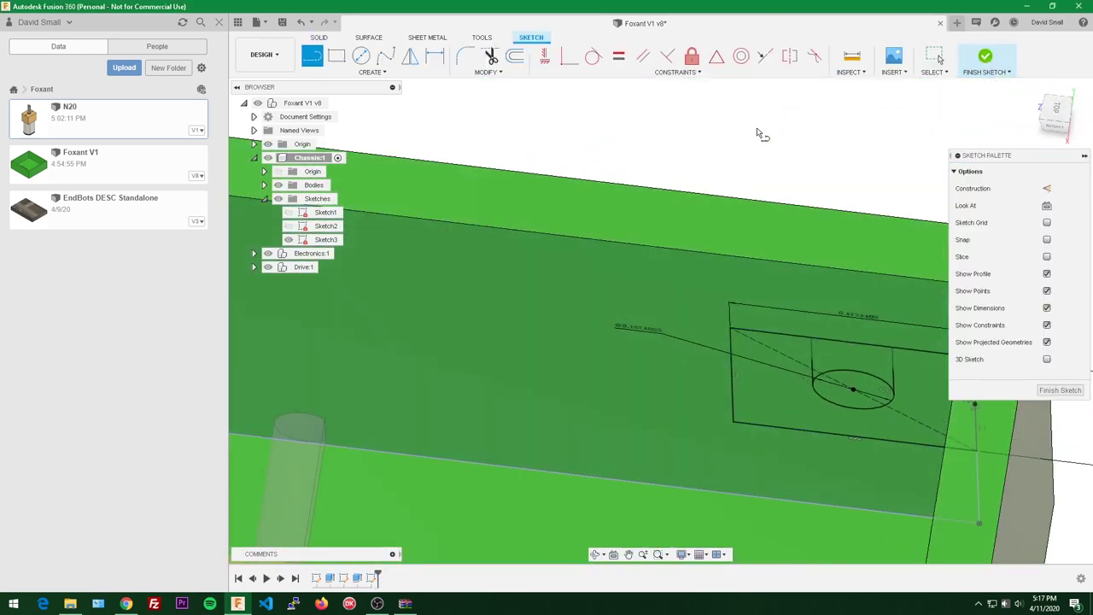
left_click(730, 327)
left_click(728, 256)
scroll(803, 311, "down", 2)
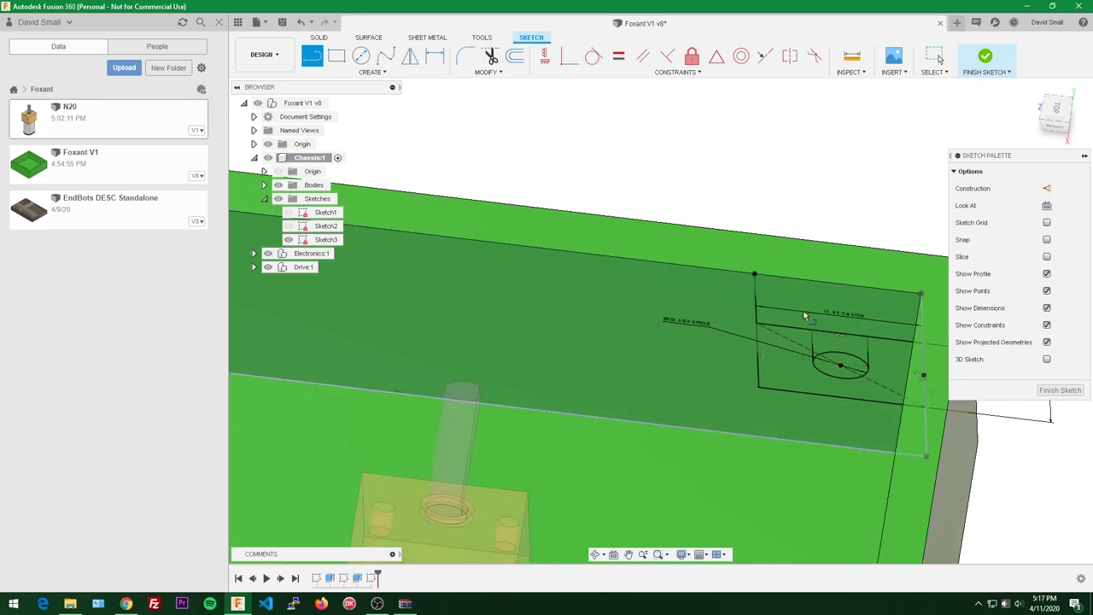
mouse_move(803, 316)
middle_mouse_down("shift")
mouse_move(662, 304)
mouse_move(765, 321)
middle_mouse_up("shift")
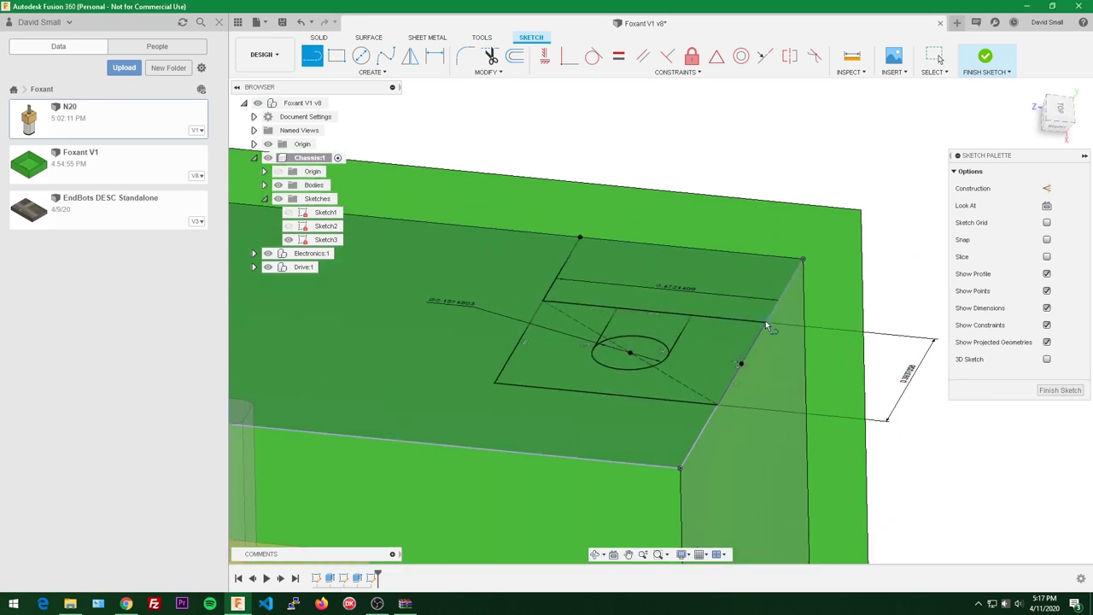
left_click(765, 321)
left_click(802, 259)
scroll(746, 241, "down", 3)
key("Escape")
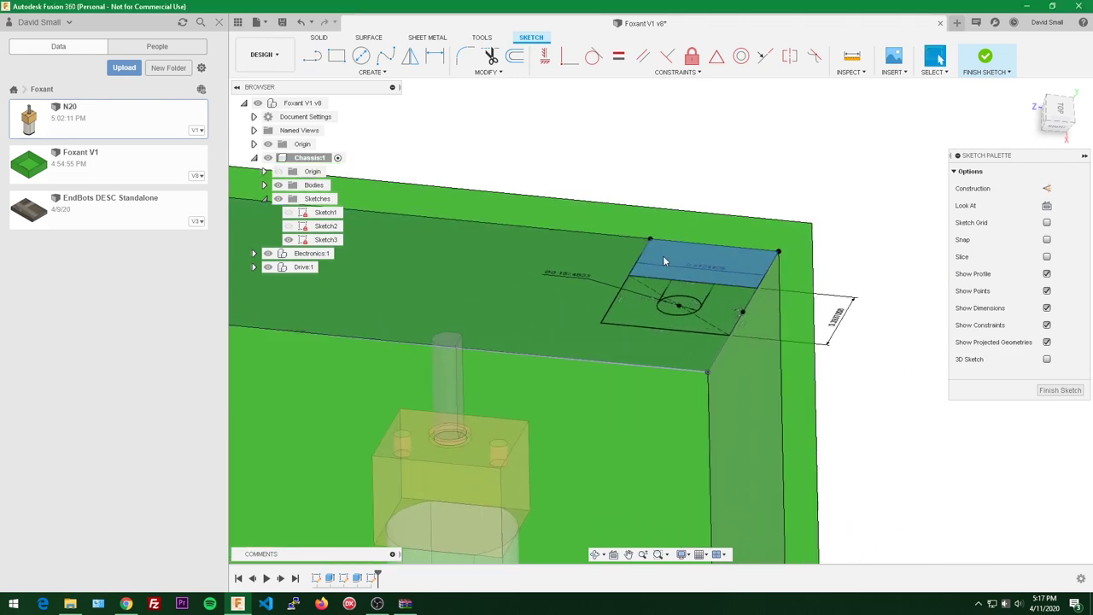
- Set up an Extrude cut of the motor rectangle, slot and circle profiles into the wall, with the extent set to To Object
mouse_move(664, 261)
middle_mouse_down("shift")
mouse_move(616, 183)
mouse_move(661, 213)
mouse_move(662, 280)
middle_mouse_up("shift")
scroll(724, 288, "down", 1)
scroll(827, 206, "up", 2)
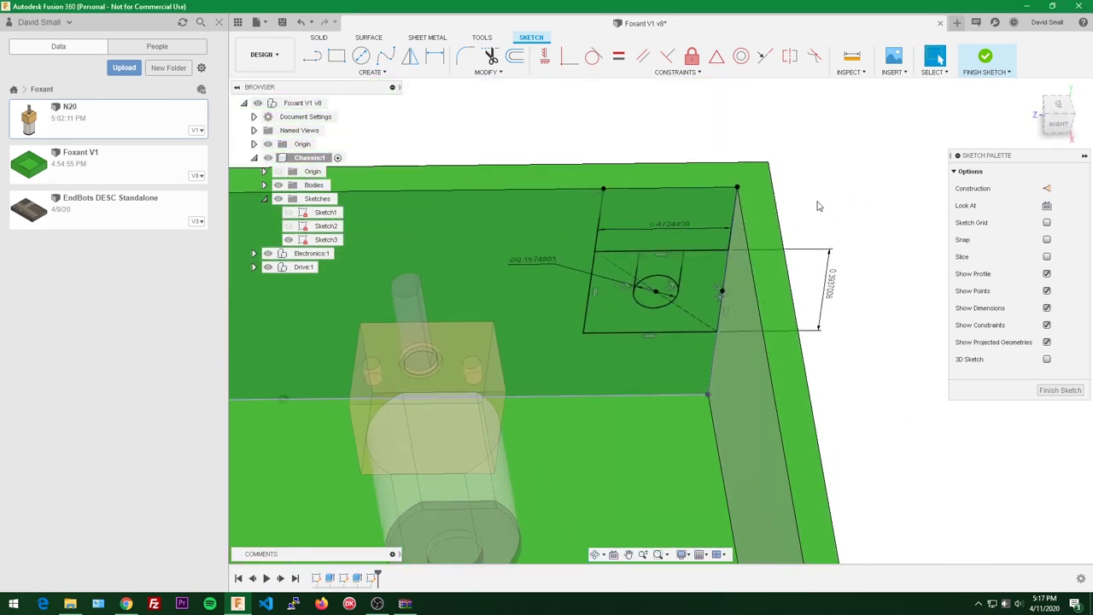
mouse_move(820, 195)
middle_mouse_down("shift")
mouse_move(807, 209)
mouse_move(780, 185)
mouse_move(750, 282)
mouse_move(620, 187)
middle_mouse_up("shift")
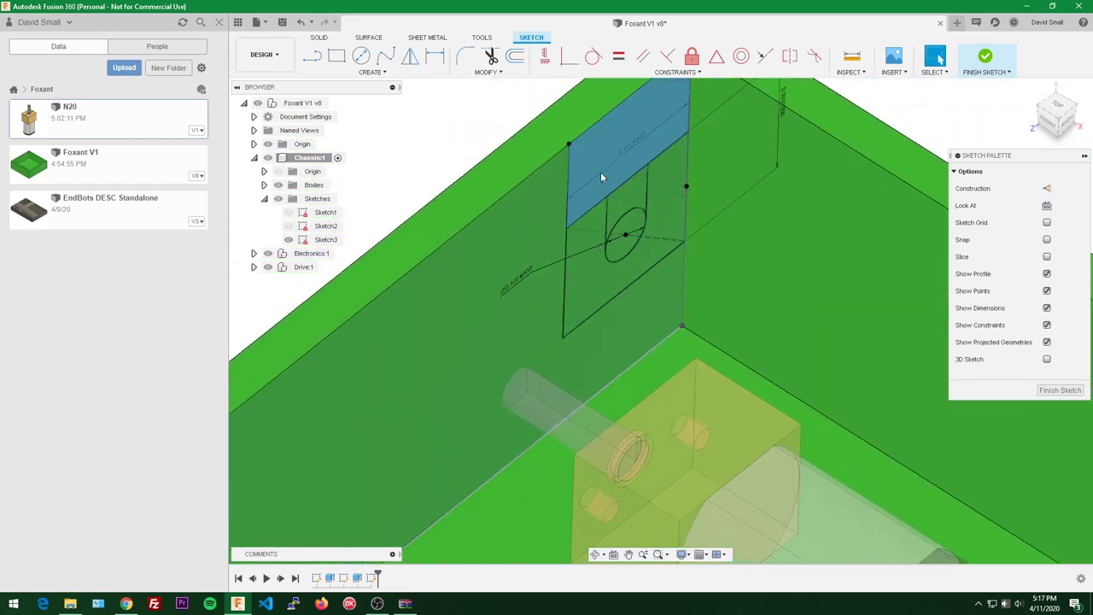
left_click(586, 225)
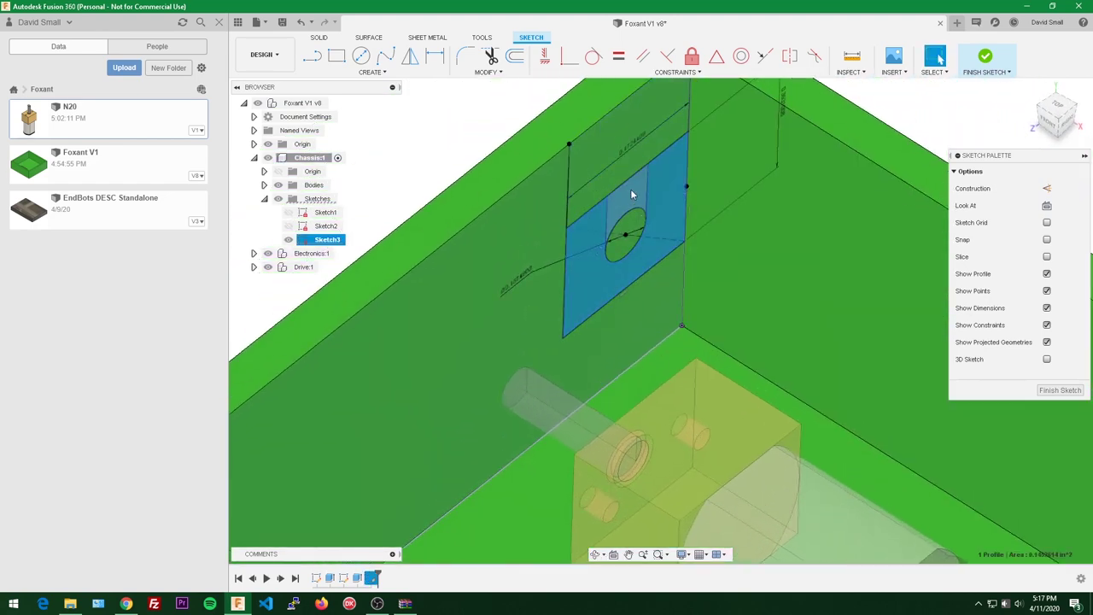
left_click(637, 215, "shift")
mouse_move(634, 213)
middle_mouse_down("shift")
mouse_move(744, 167)
mouse_move(677, 200)
middle_mouse_up("shift")
key("e")
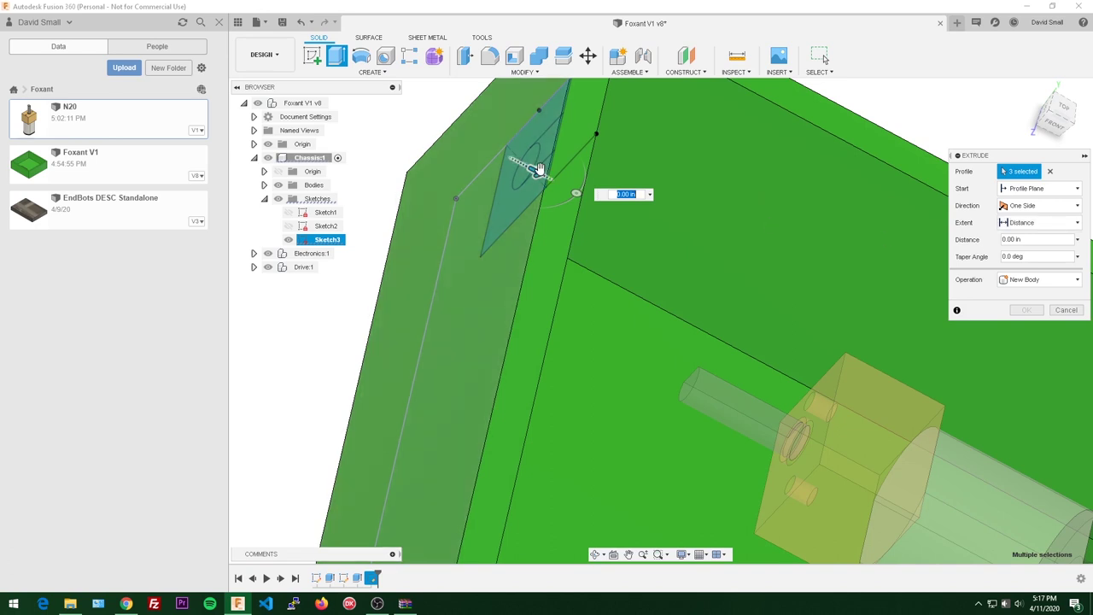
left_click_drag(530, 169, 443, 137)
left_click(1045, 223)
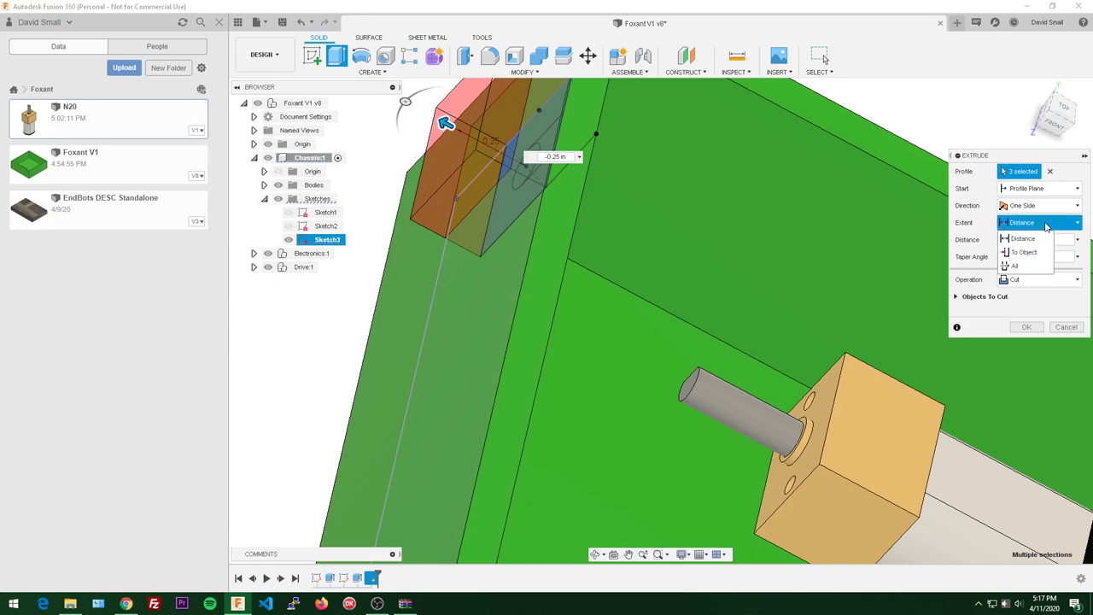
left_click(1024, 252)
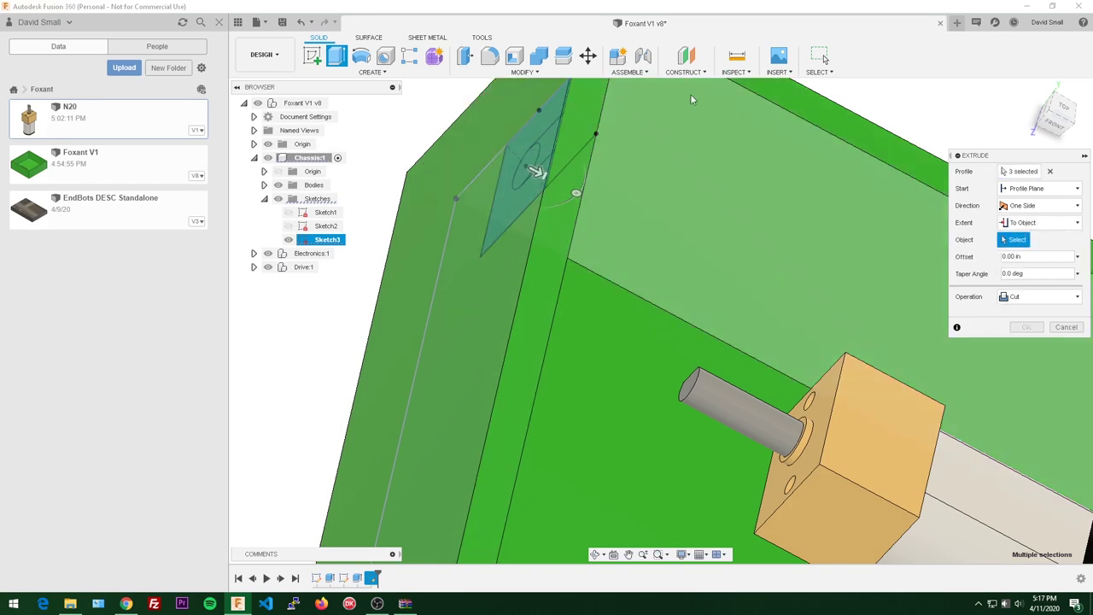
- Choose the outer face of the chassis's left wall as the termination of the cut
scroll(497, 134, "down", 3)
scroll(485, 136, "down", 1)
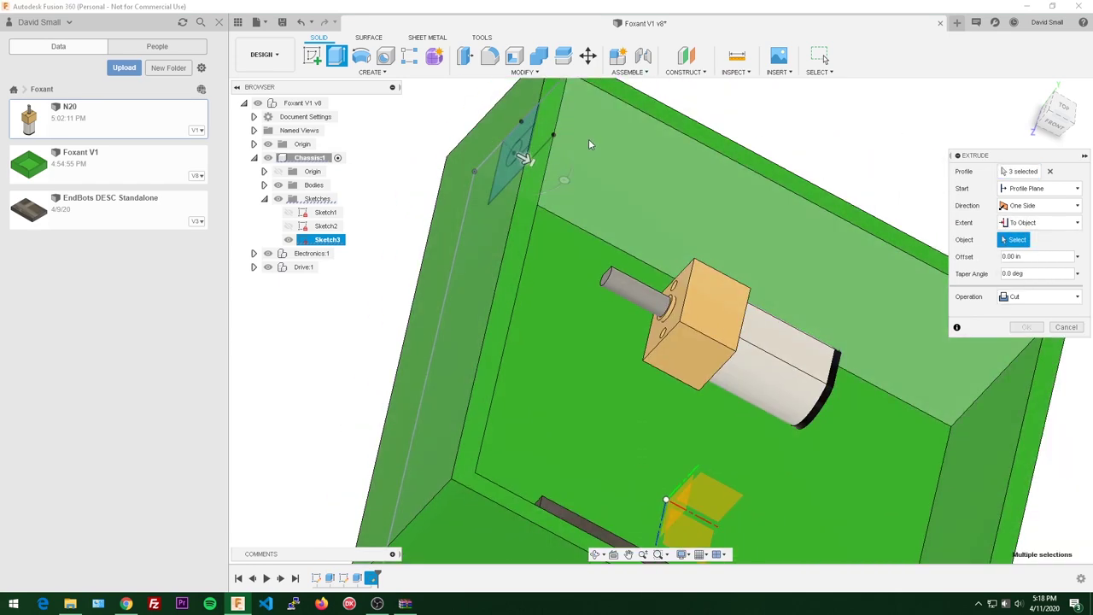
scroll(587, 148, "up", 3)
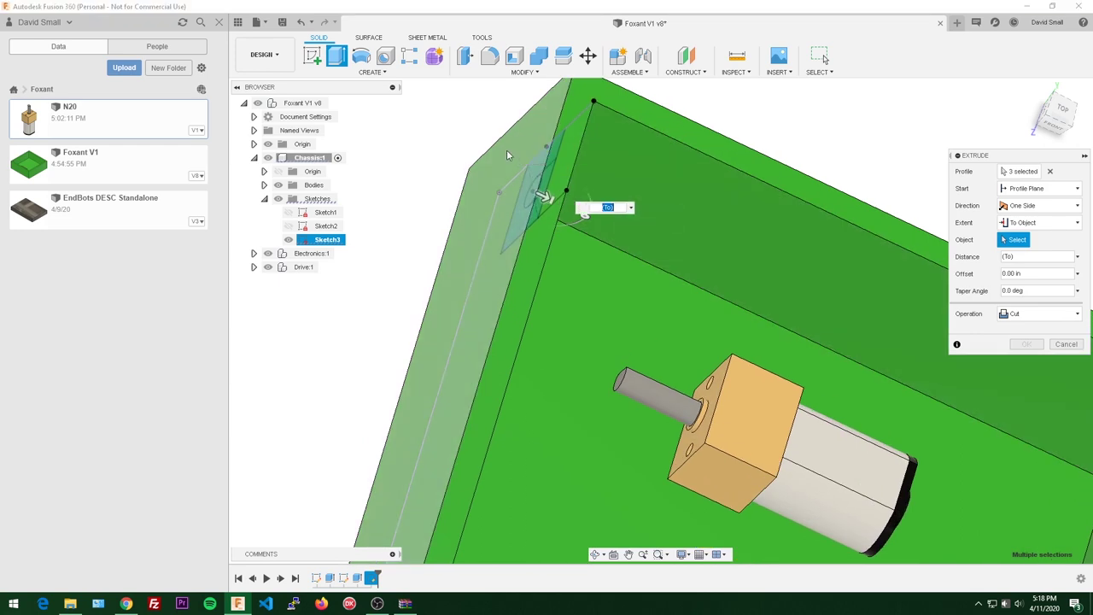
left_click(512, 162)
scroll(584, 161, "up", 4)
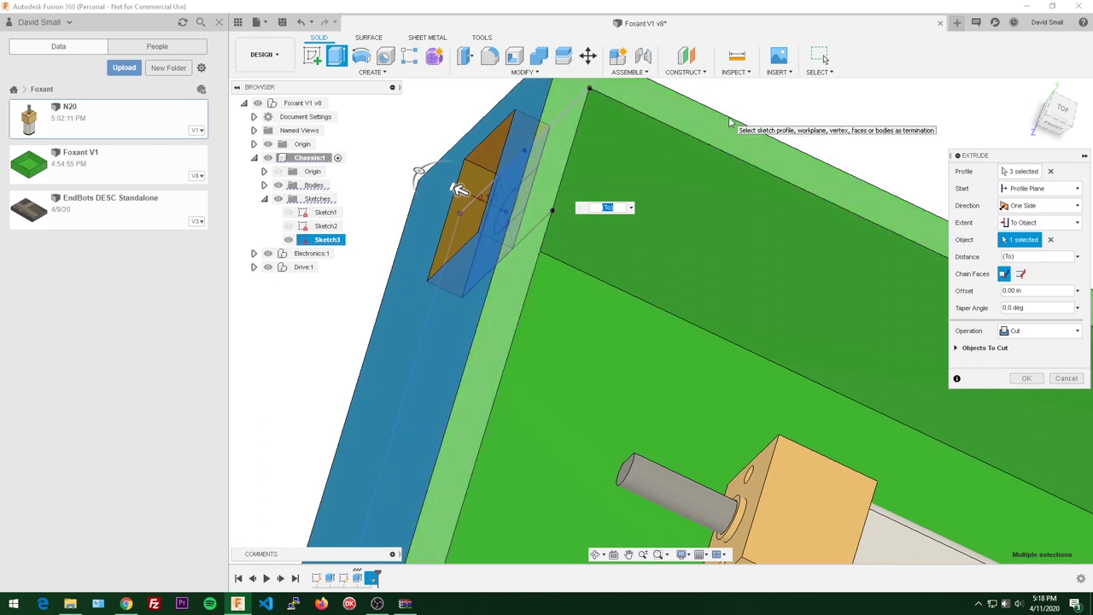
scroll(734, 117, "up", 1)
middle_click_drag(734, 117, 793, 156)
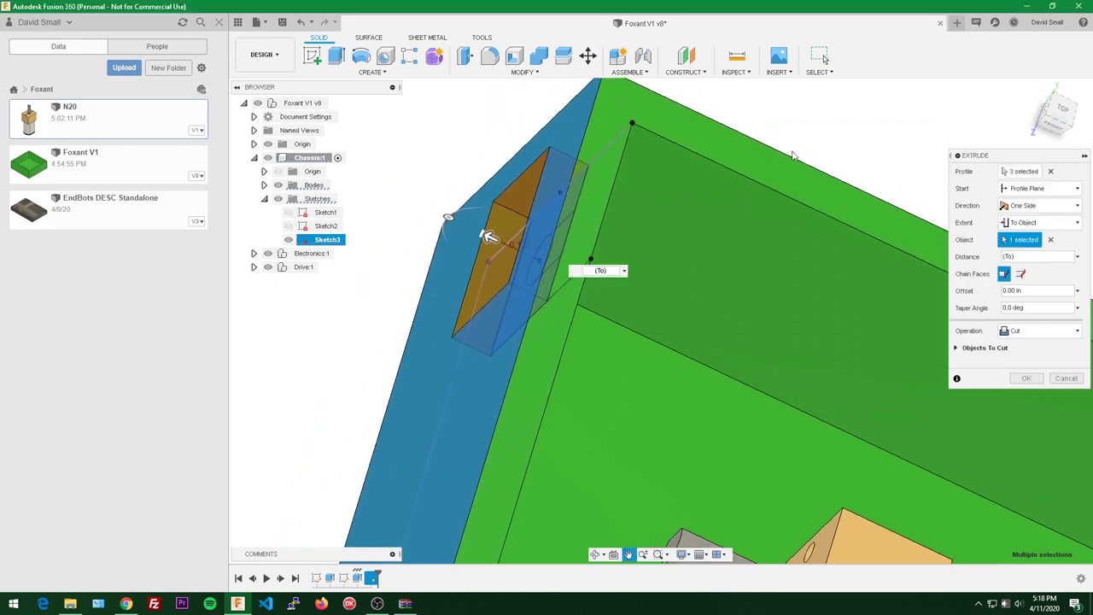
scroll(493, 175, "up", 2)
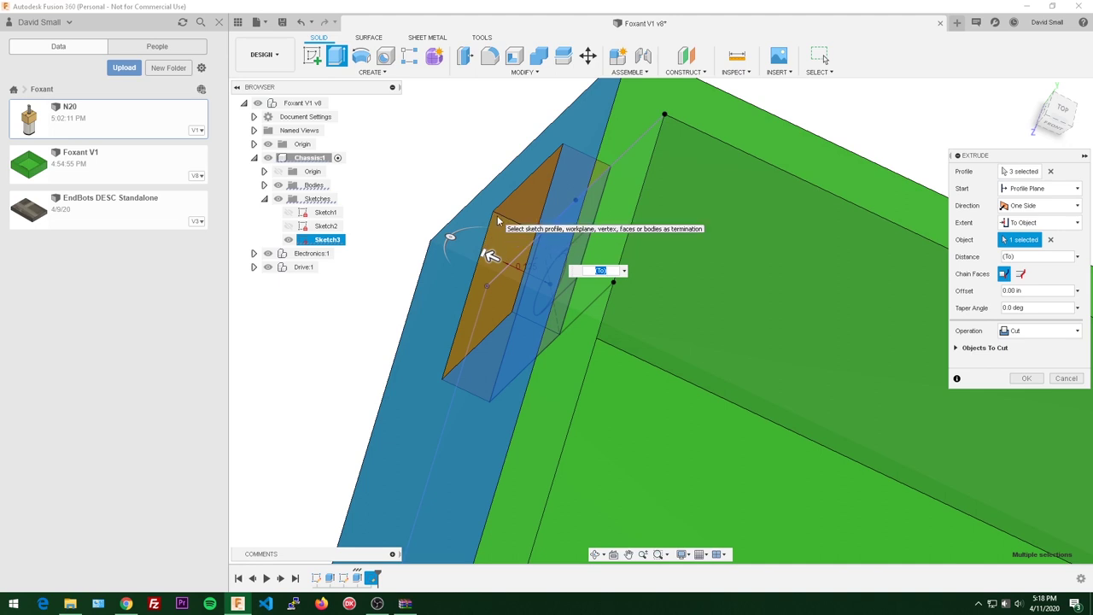
scroll(691, 273, "down", 4)
scroll(726, 319, "up", 5)
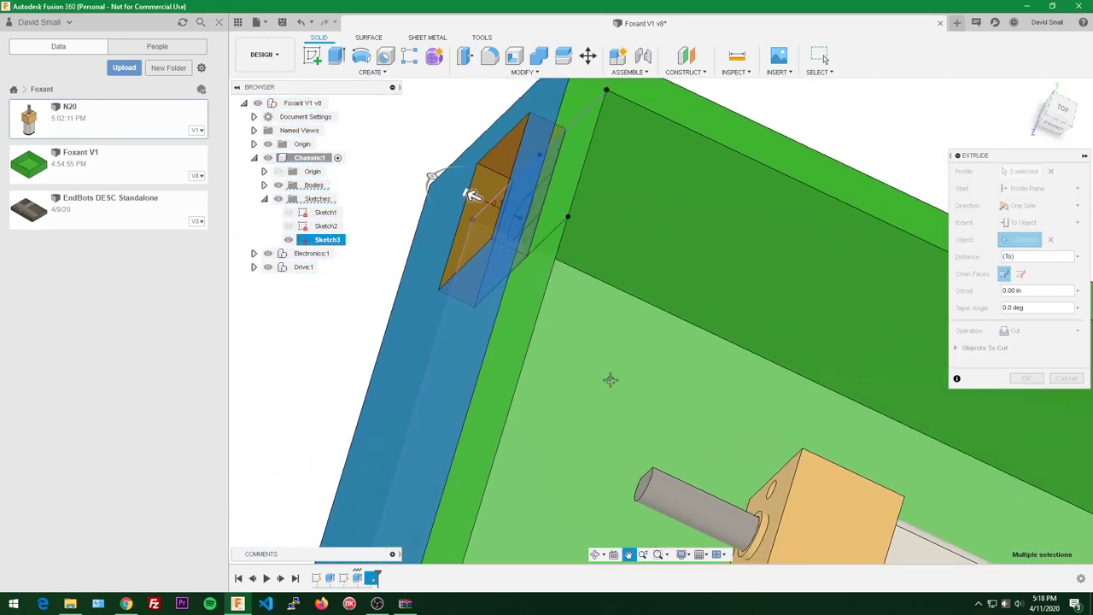
- Offset the cut's end by -0.4 mm from the wall's outer face and complete the extrusion
left_click(1014, 291)
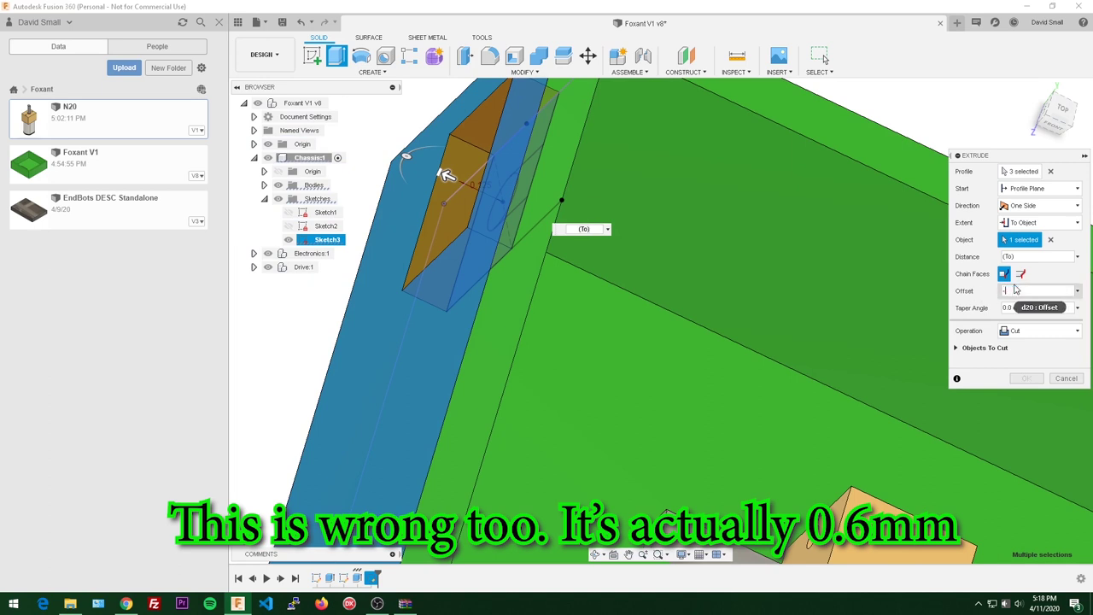
type("-.4mm")
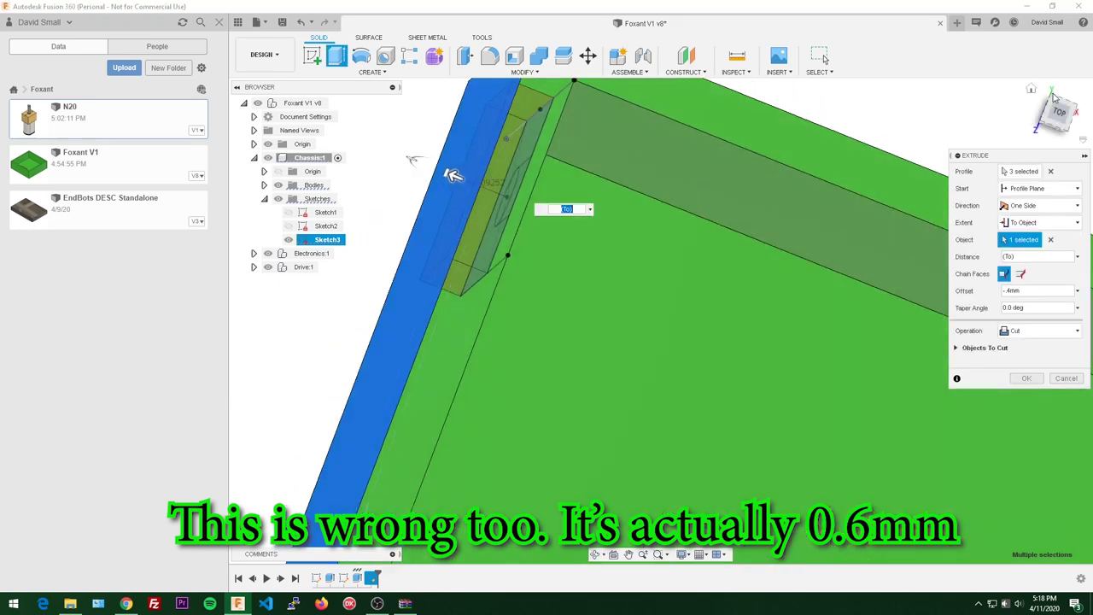
left_click(1058, 109)
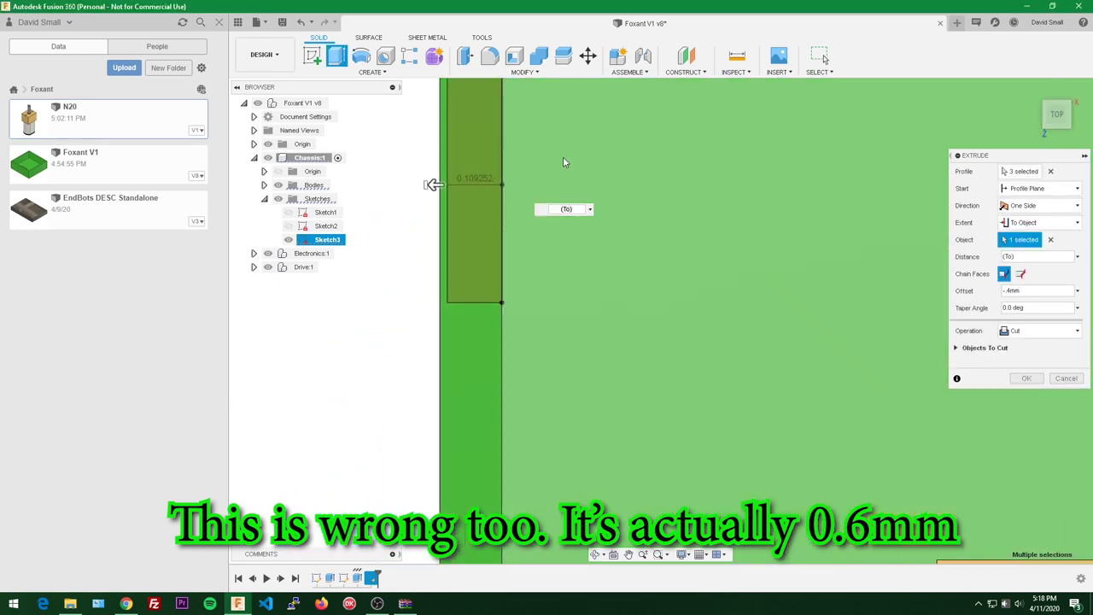
middle_click_drag(561, 158, 676, 204)
scroll(563, 225, "up", 5)
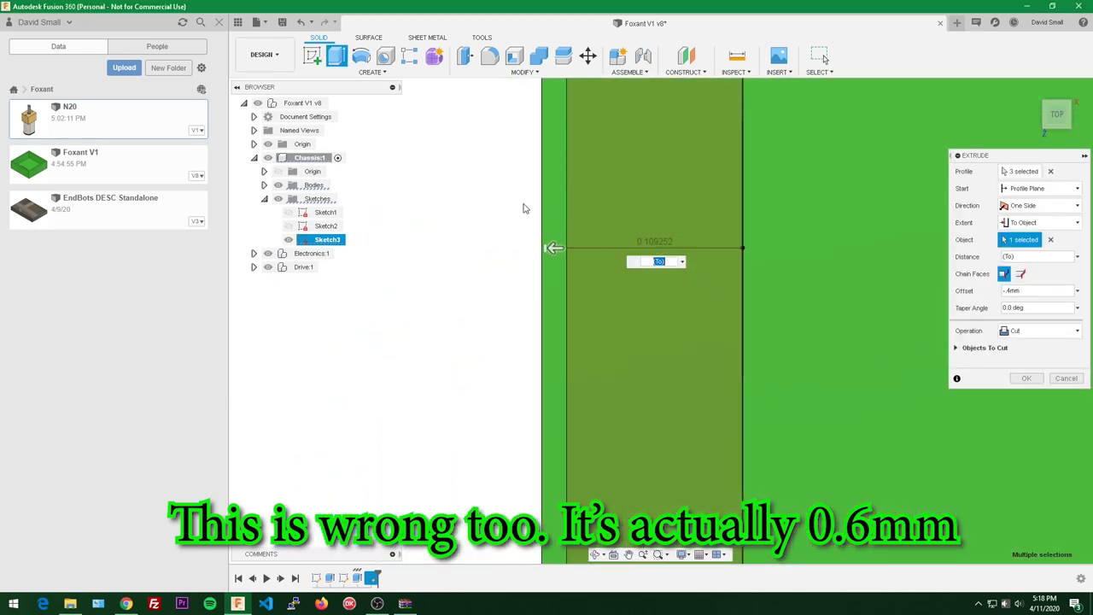
middle_click_drag(523, 208, 548, 197, "shift")
scroll(546, 227, "down", 5)
scroll(547, 197, "up", 3)
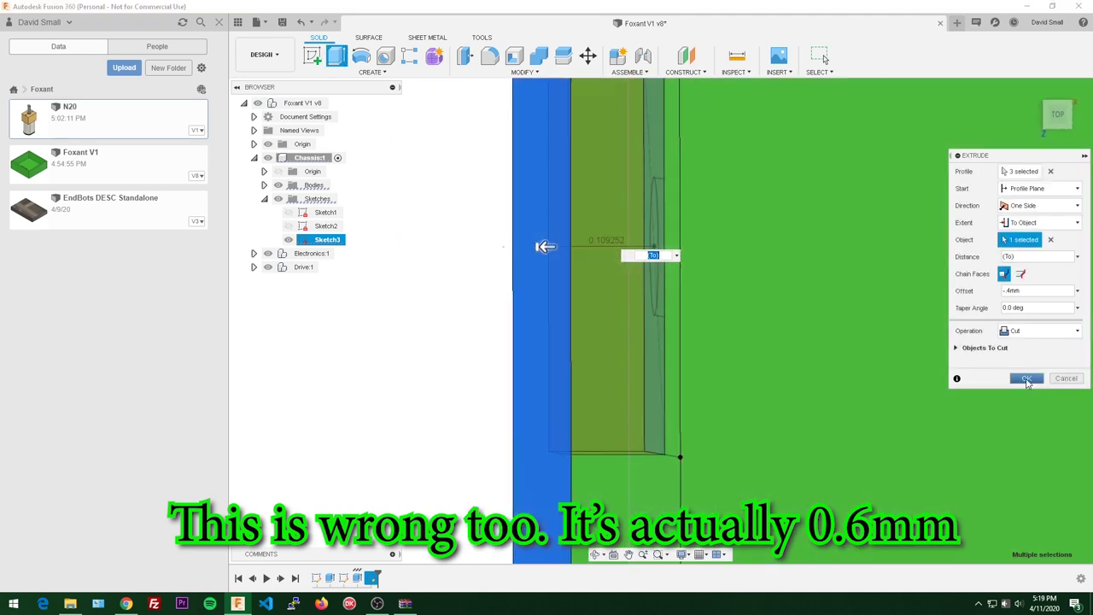
left_click(1026, 378)
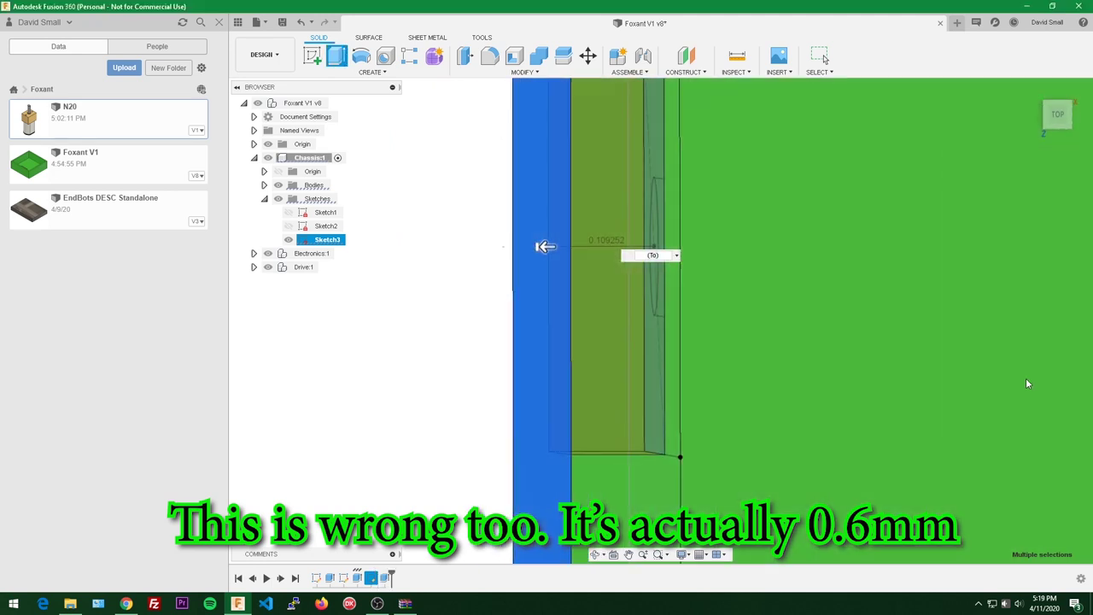
middle_click_drag(716, 247, 692, 300, "shift")
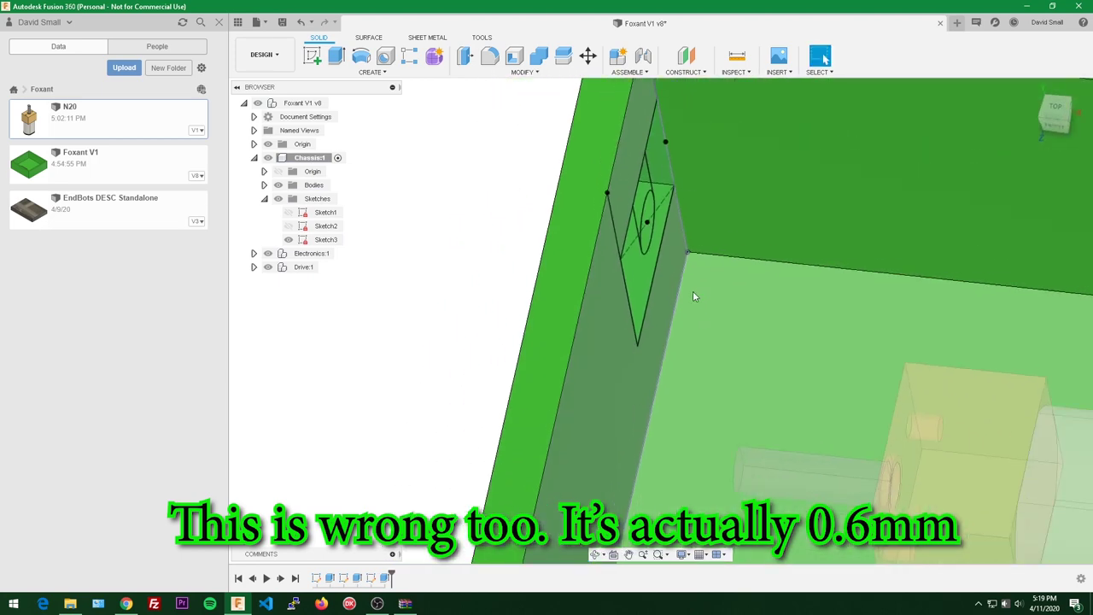
- Hide Sketch3 and examine the recess cut into the chassis's left wall
left_click(289, 240)
mouse_move(490, 210)
middle_mouse_down("shift")
mouse_move(509, 200)
mouse_move(473, 178)
mouse_move(467, 188)
middle_mouse_up("shift")
scroll(744, 286, "up", 3)
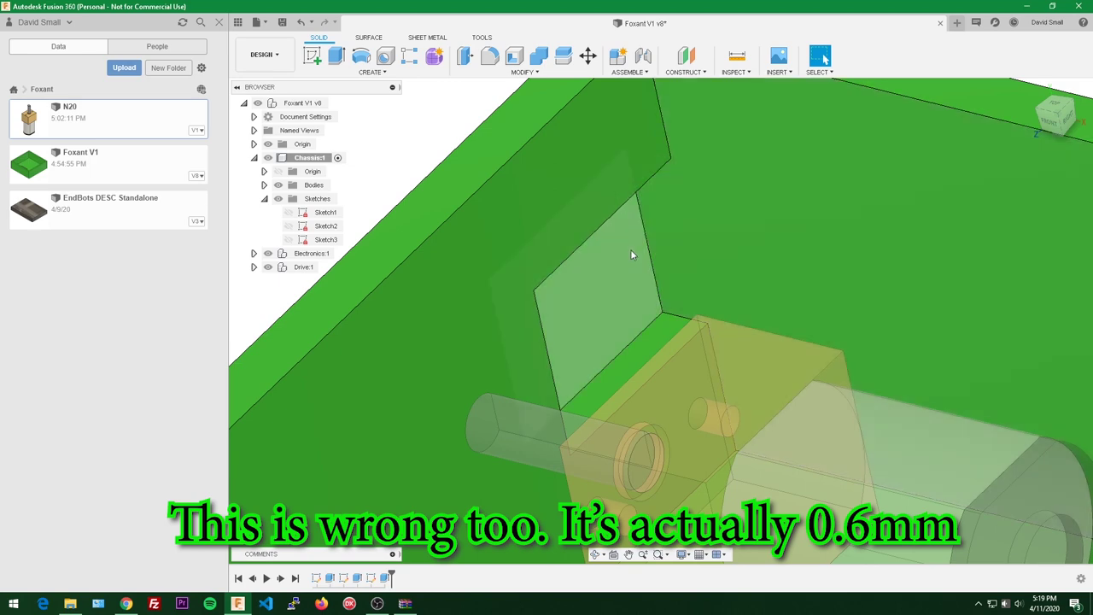
middle_click_drag(596, 251, 587, 386, "shift")
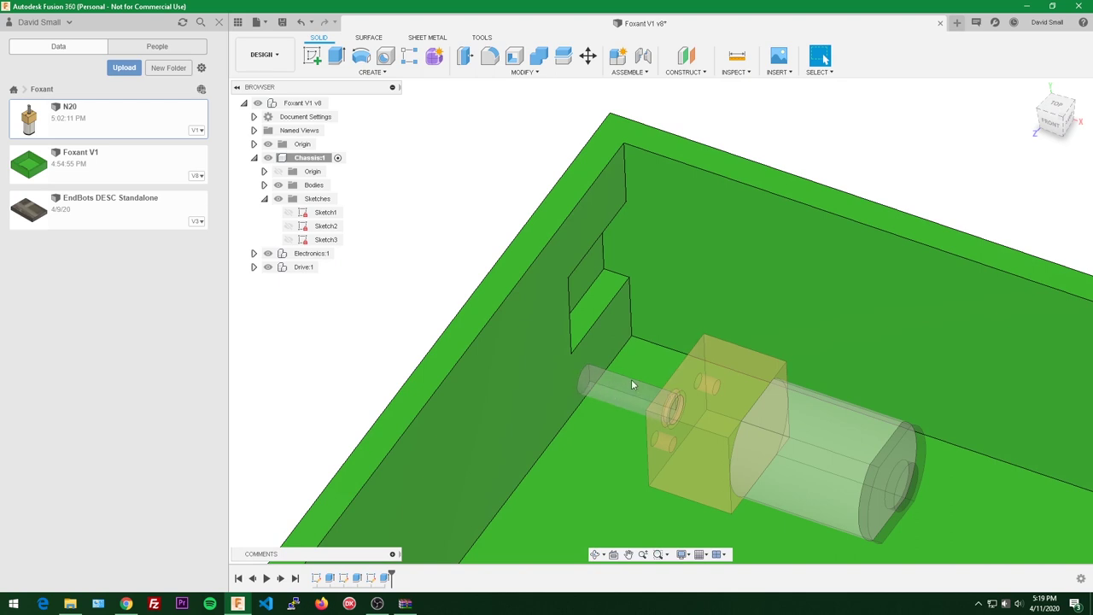
scroll(560, 266, "up", 2)
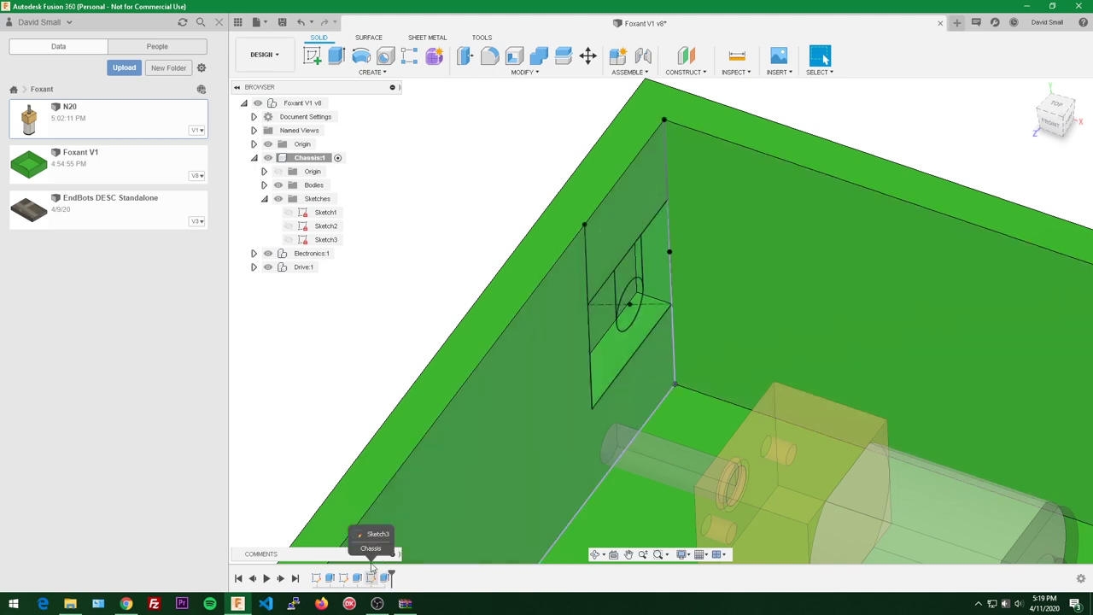
- Show Sketch3 and start an Extrude of the area above the motor rectangle together with the slot and circle profiles
left_click(288, 239)
scroll(366, 295, "up", 1)
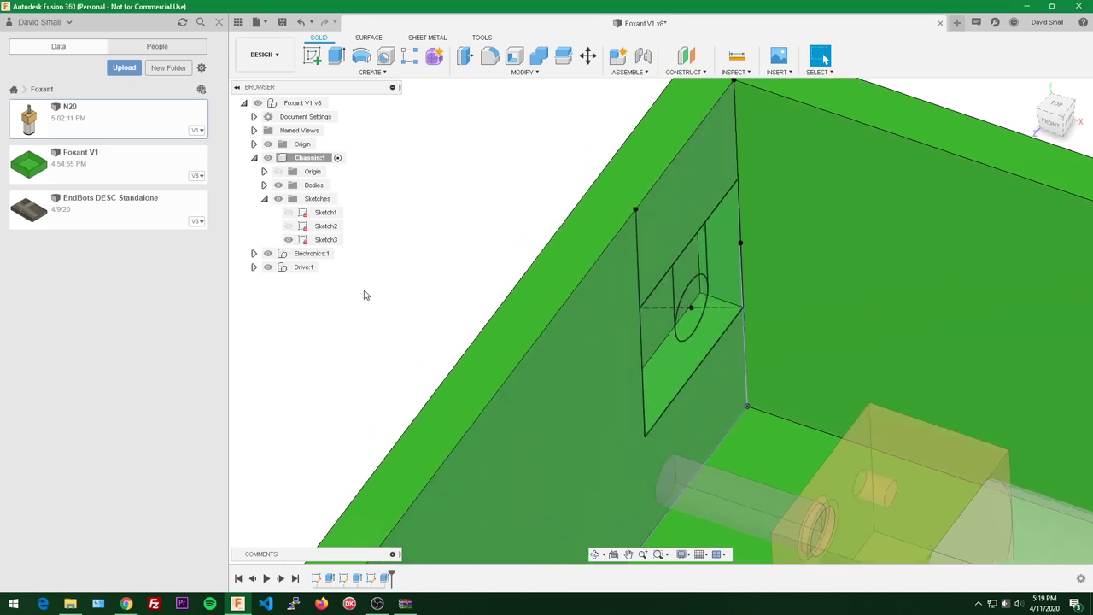
scroll(701, 290, "up", 1)
left_click(702, 290)
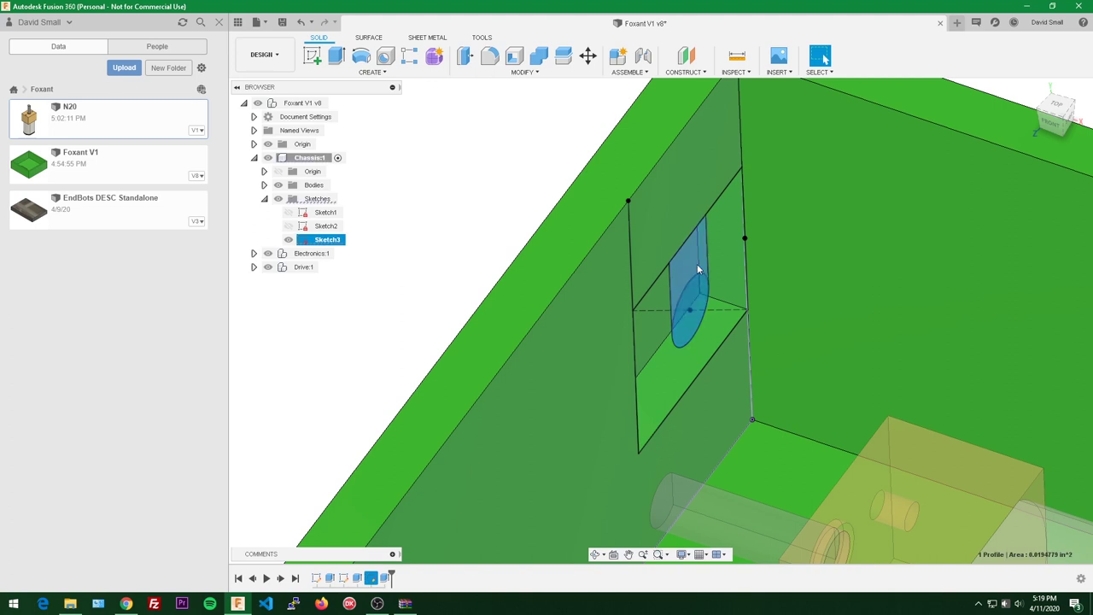
left_click(673, 173)
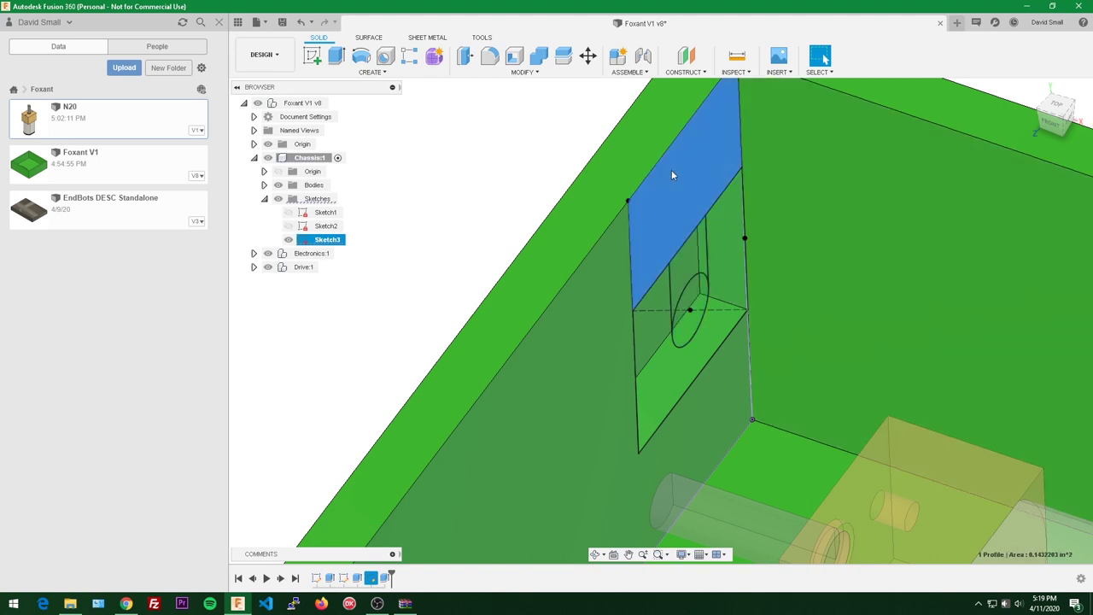
left_click(694, 248, "shift")
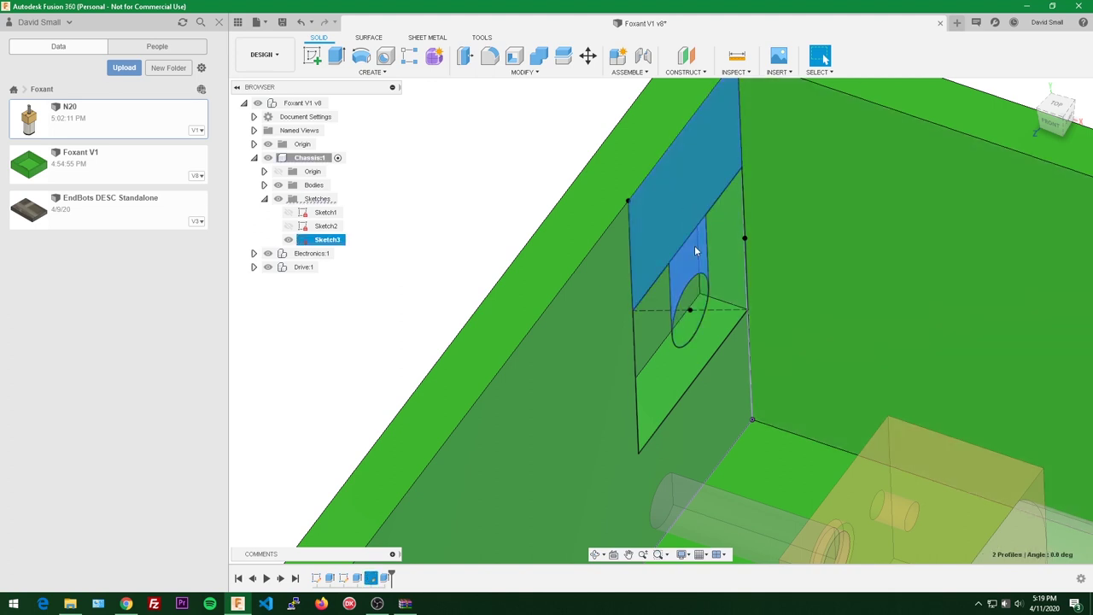
left_click(693, 297, "shift")
scroll(669, 150, "up", 1)
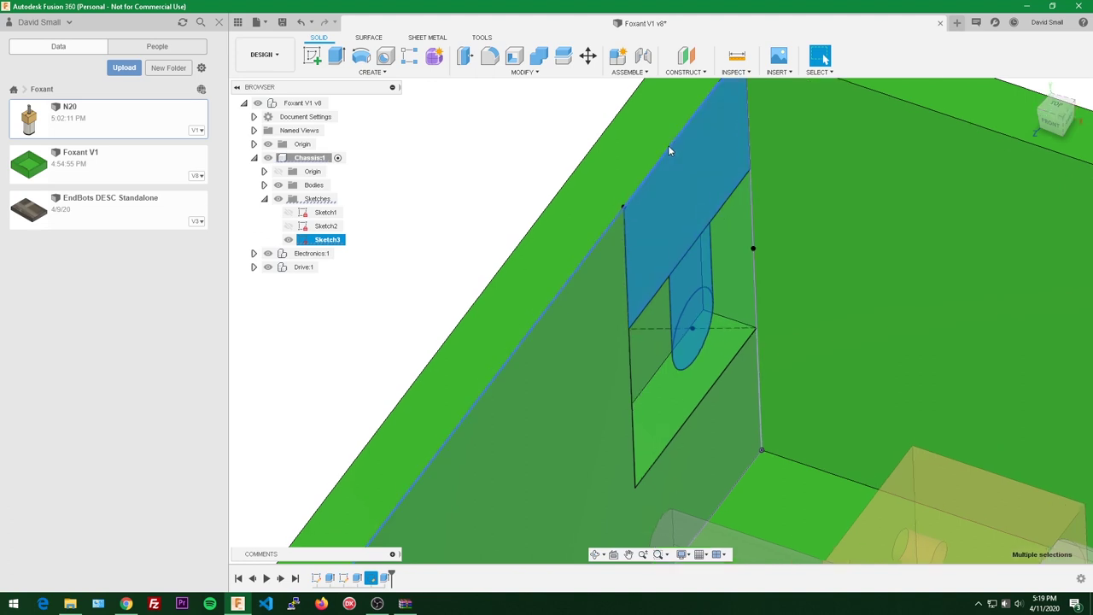
scroll(564, 154, "down", 1)
key("e")
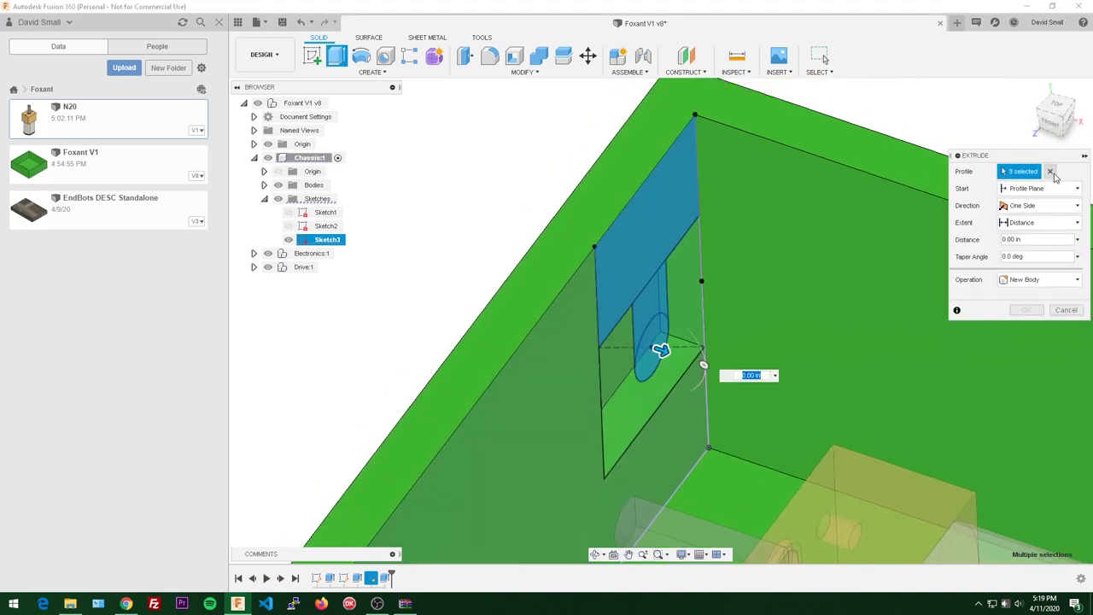
- Clear the extrusion's profile selection and reselect only the area above the motor rectangle, the slot and the circle
left_click(1050, 172)
left_click(627, 263)
left_click(653, 297)
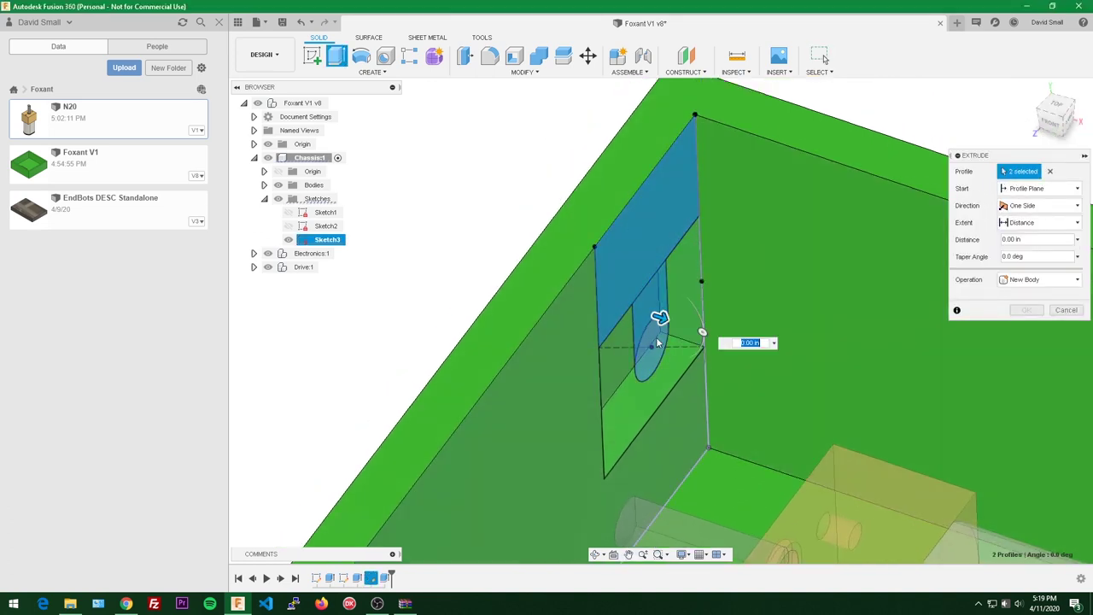
left_click(657, 343)
scroll(668, 250, "up", 1)
middle_click_drag(669, 250, 937, 273, "shift")
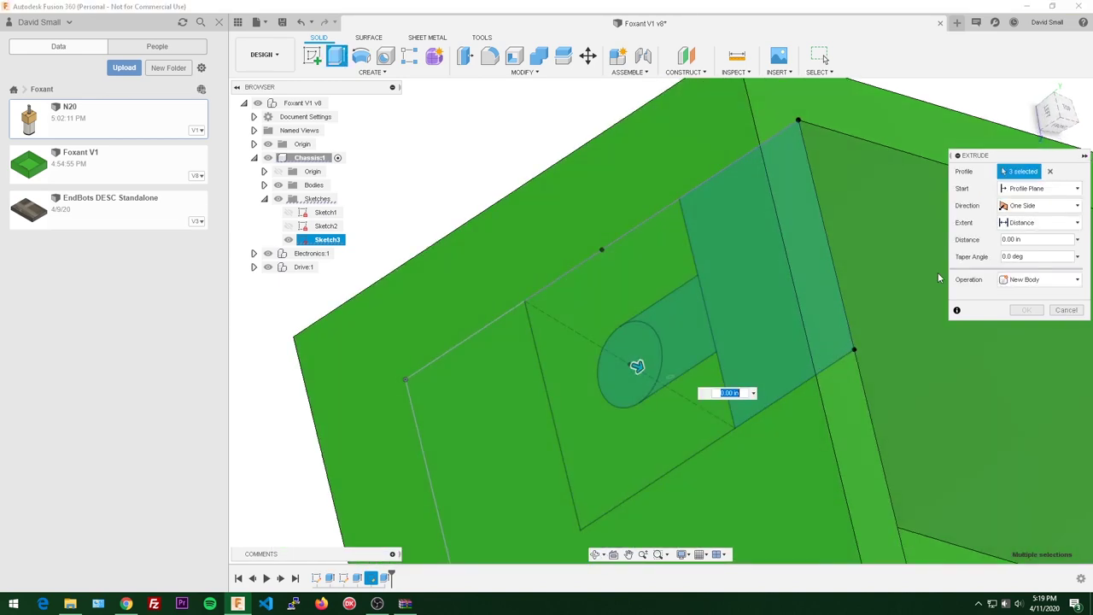
- Cut the selected profiles To Object, ending at the left wall's outer face, and hide Sketch3
left_click(1056, 221)
left_click(1023, 254)
left_click(644, 150)
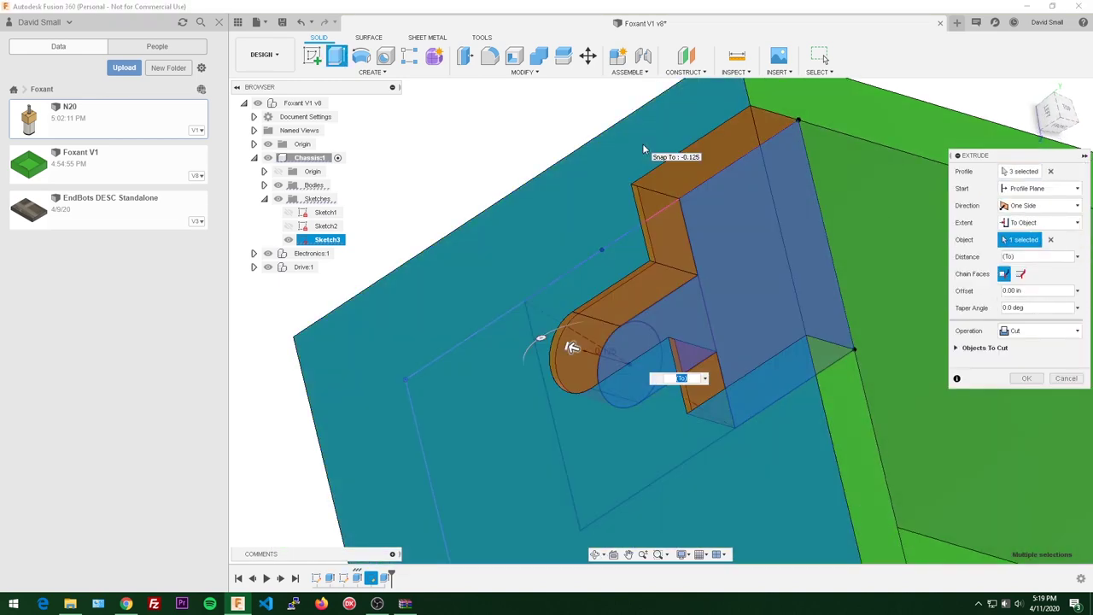
left_click(1025, 378)
middle_click_drag(1016, 381, 719, 247, "shift")
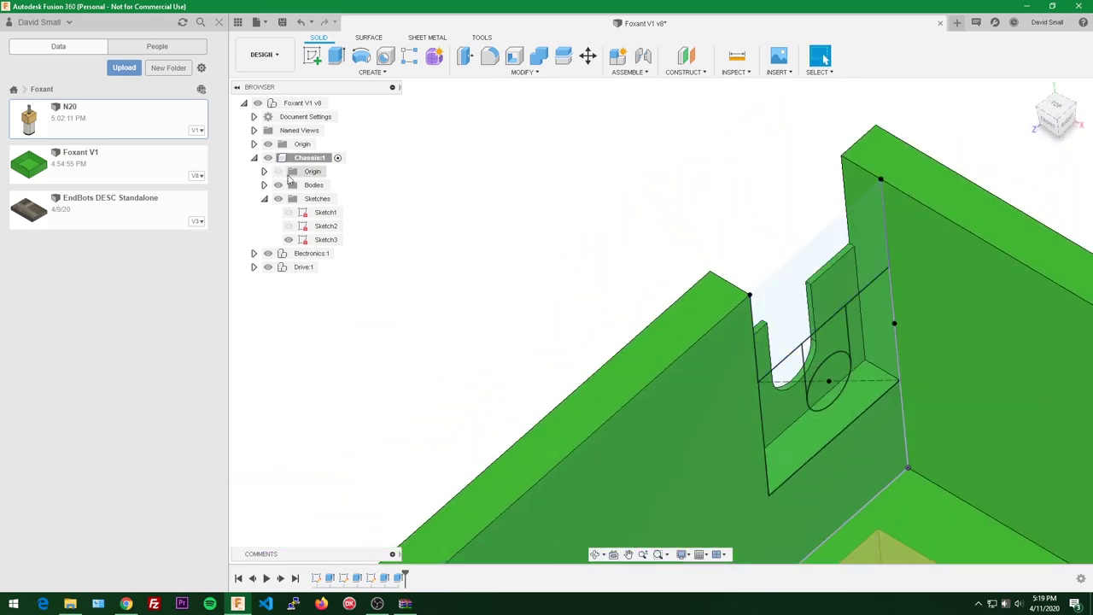
left_click(289, 240)
- Examine the open-topped motor recess and shaft slot in the left wall in relation to the N20 motor
scroll(631, 269, "down", 3)
scroll(538, 265, "up", 2)
mouse_move(657, 276)
middle_mouse_down()
mouse_move(538, 266)
mouse_move(545, 243)
mouse_move(534, 257)
middle_mouse_up()
scroll(658, 363, "down", 2)
scroll(653, 379, "up", 2)
scroll(665, 393, "down", 4)
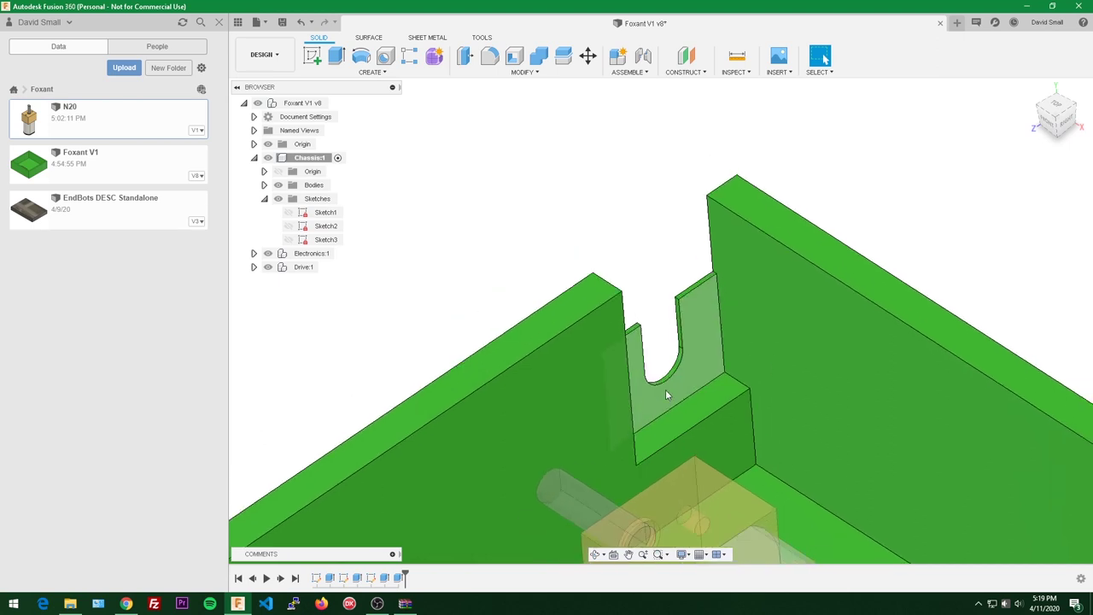
scroll(666, 380, "up", 3)
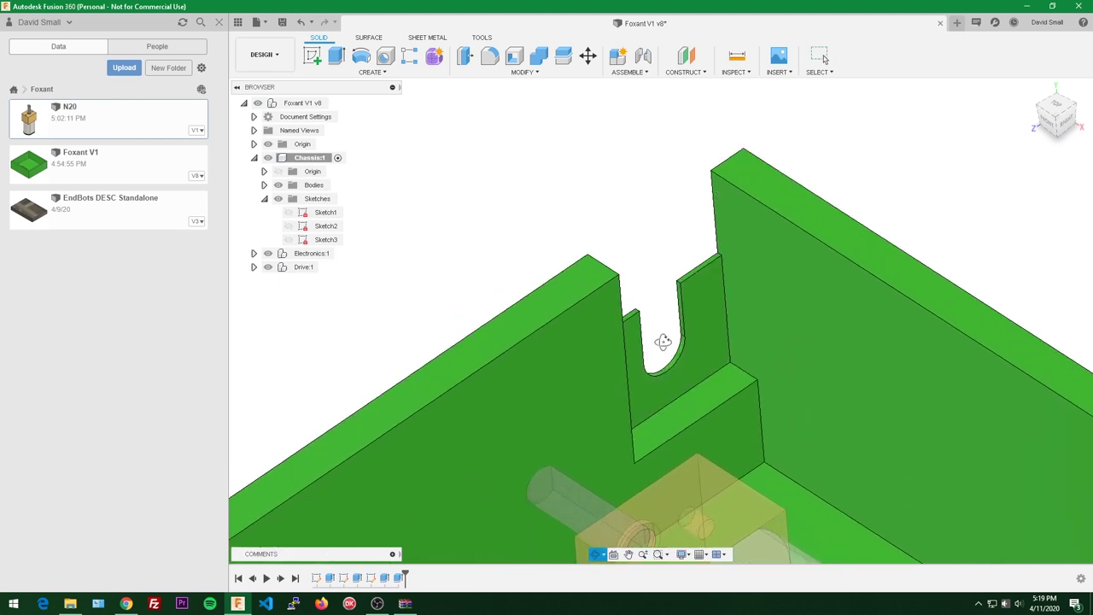
middle_click_drag(662, 342, 656, 130, "shift")
middle_click_drag(642, 84, 645, 118)
scroll(640, 204, "down", 1)
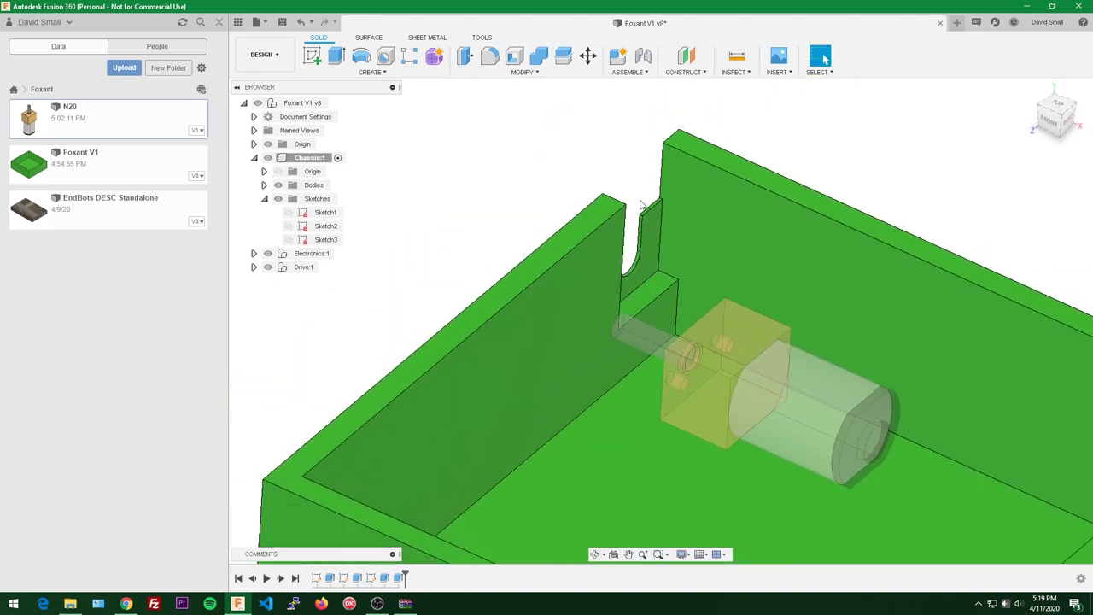
scroll(640, 204, "down", 4)
scroll(641, 204, "up", 3)
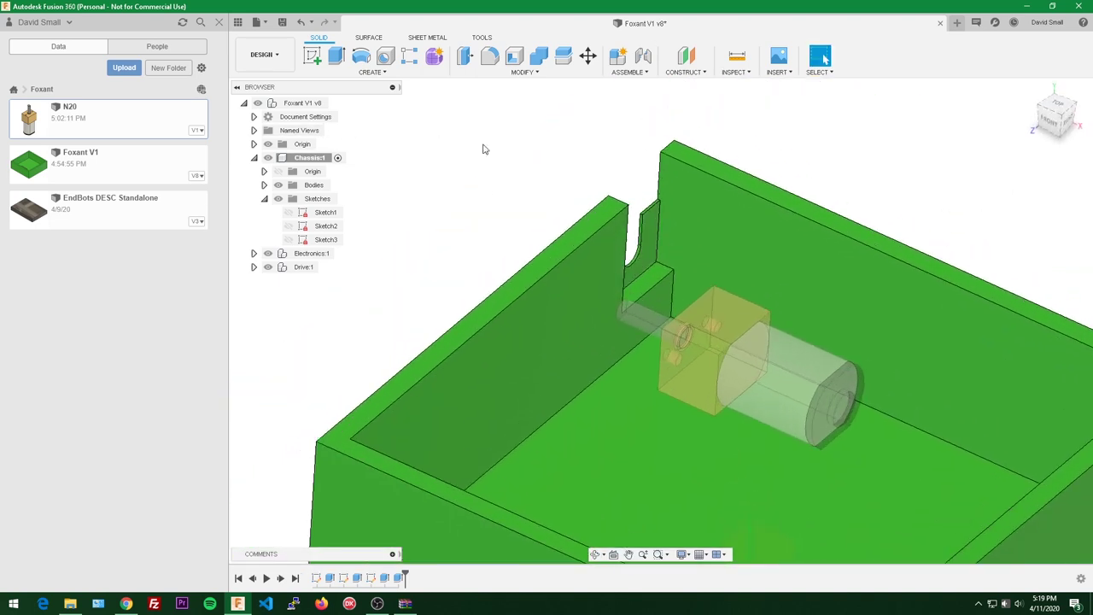
scroll(453, 169, "up", 2)
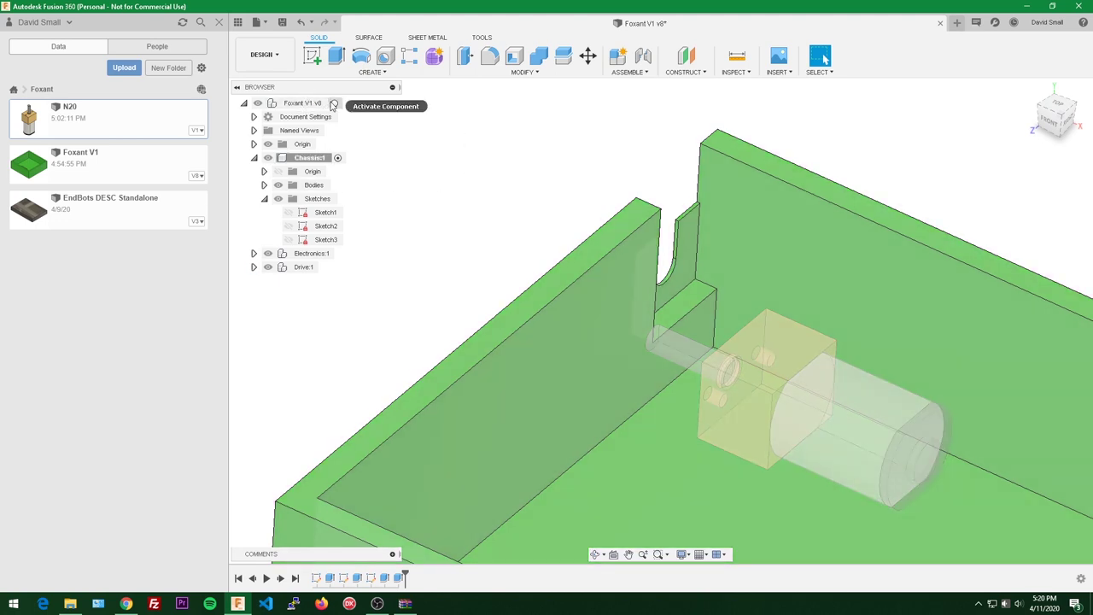
- Activate the top-level Foxant V1 component and bring the N20 motor's shaft side into view
left_click(333, 103)
scroll(484, 165, "up", 2)
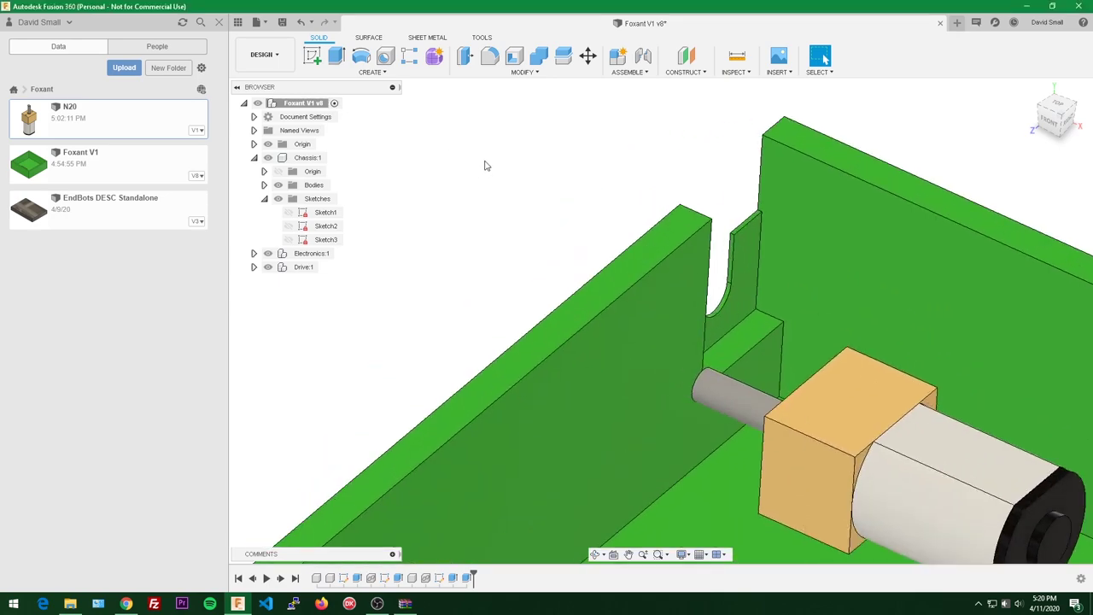
scroll(520, 176, "down", 3)
scroll(495, 183, "up", 2)
scroll(521, 205, "down", 2)
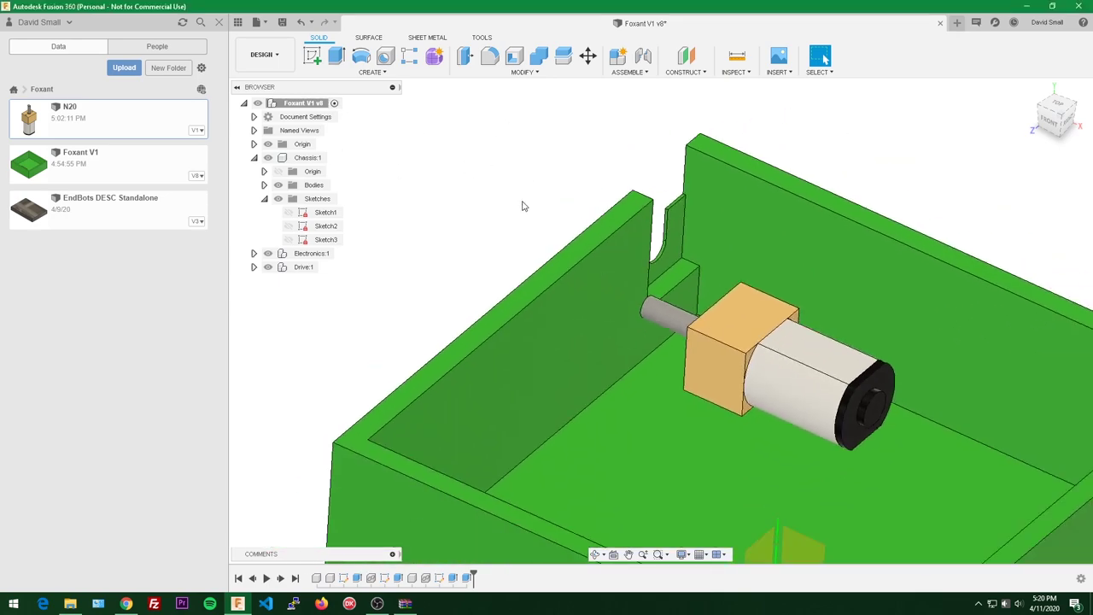
middle_click_drag(522, 205, 598, 239, "shift")
scroll(647, 263, "up", 2)
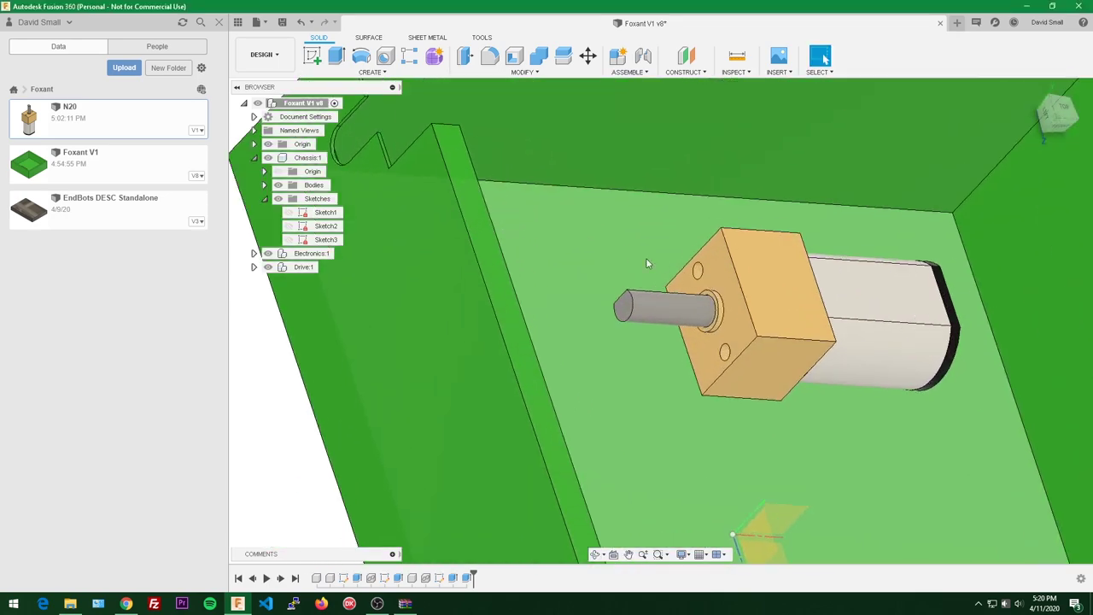
- Start a Joint with the centre of the raised ring around the N20's shaft as the first component's snap point
key("j")
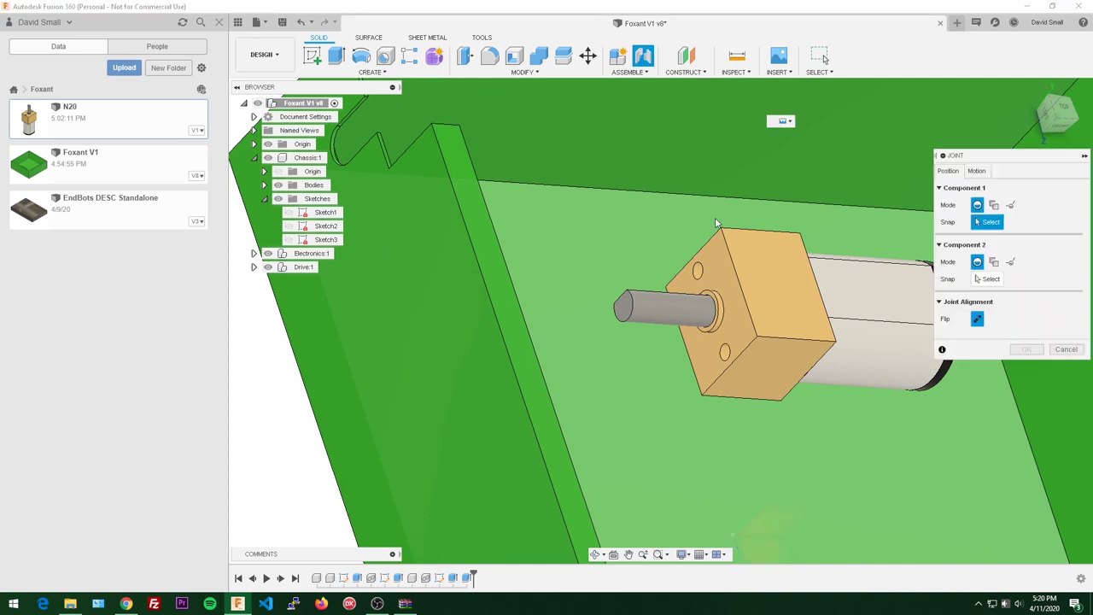
scroll(702, 232, "up", 2)
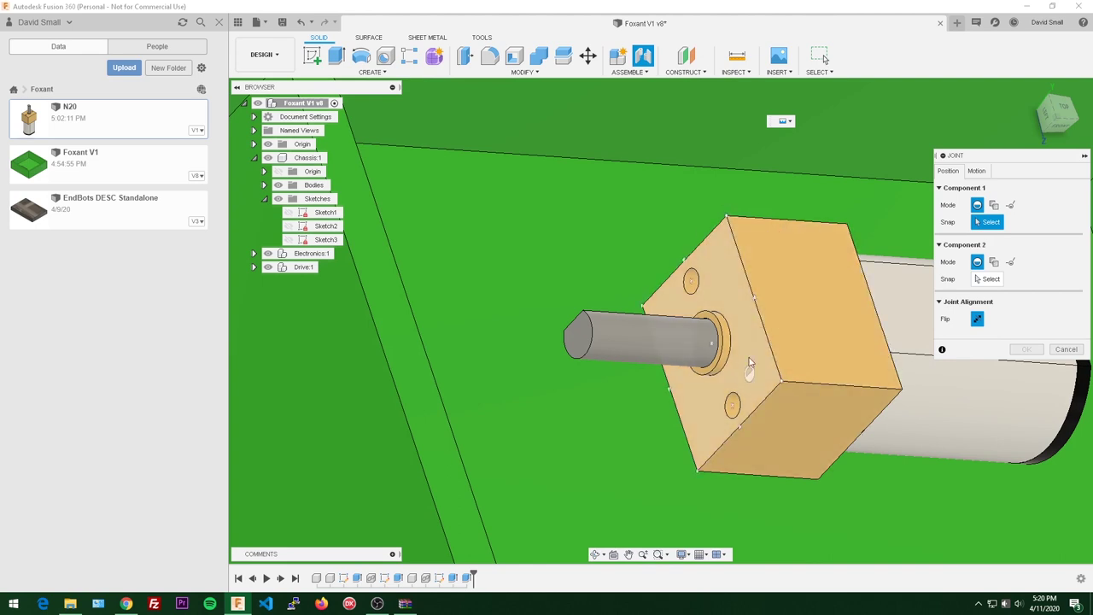
scroll(771, 282, "up", 1)
scroll(760, 283, "up", 1)
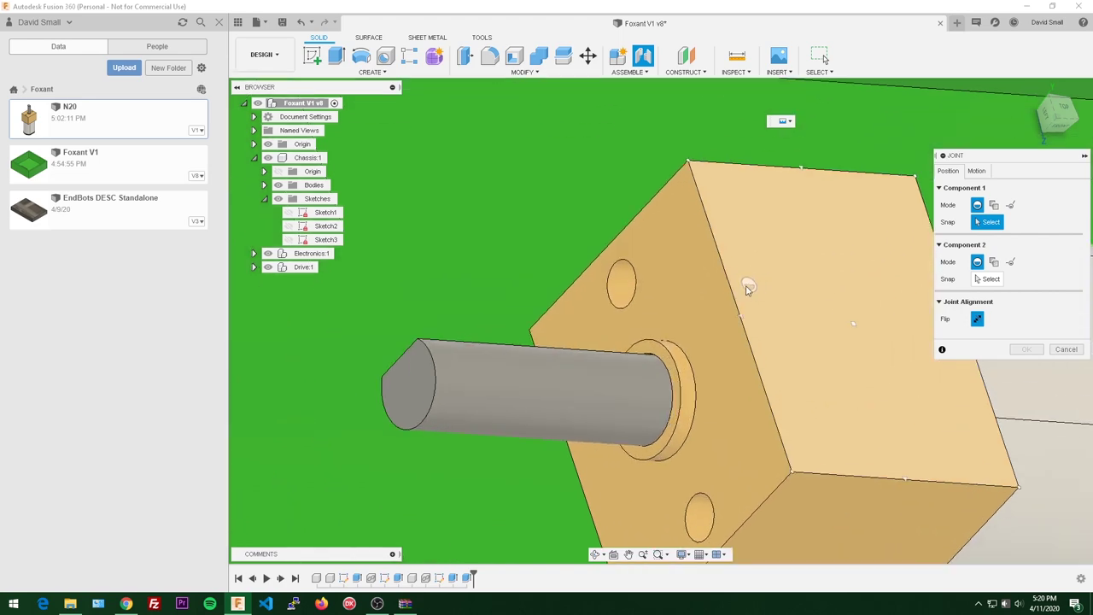
scroll(749, 285, "down", 3)
scroll(722, 312, "up", 3)
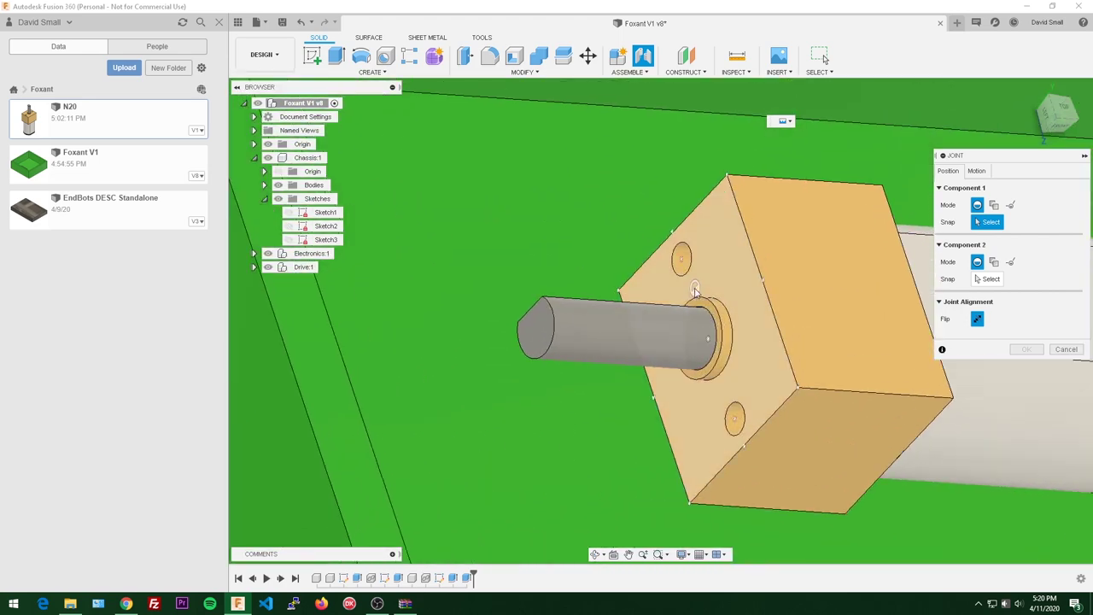
scroll(586, 239, "down", 1)
middle_click_drag(586, 239, 887, 464)
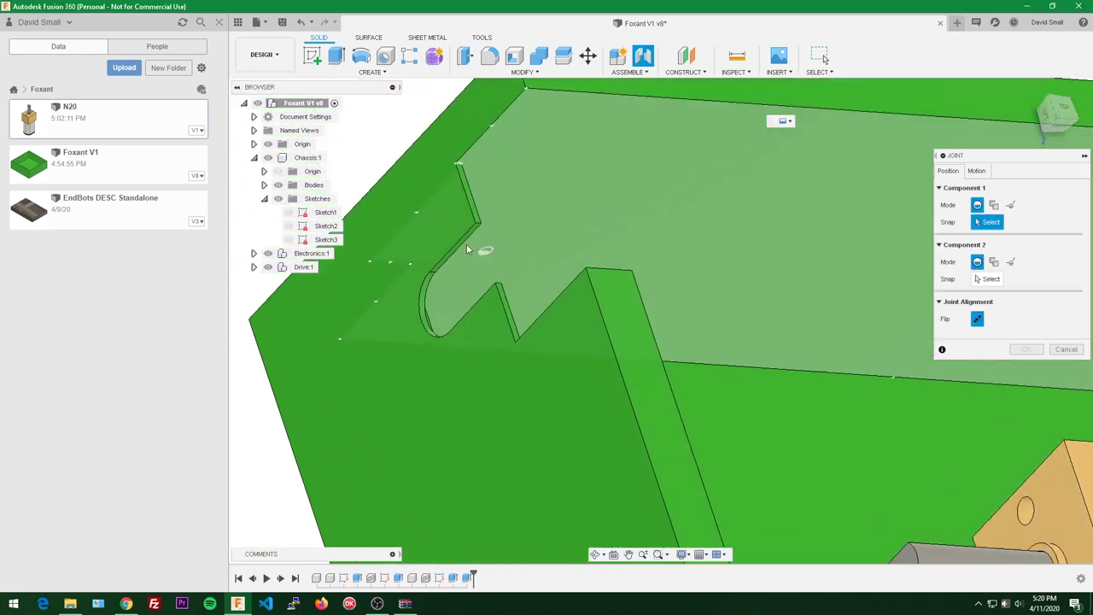
scroll(488, 251, "up", 2)
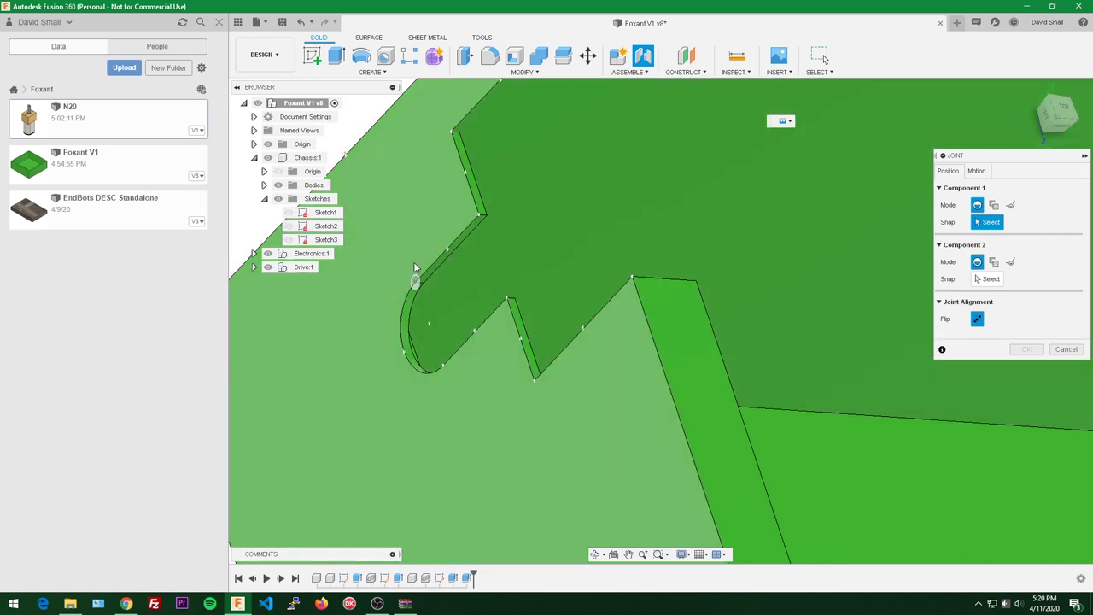
scroll(482, 290, "down", 1)
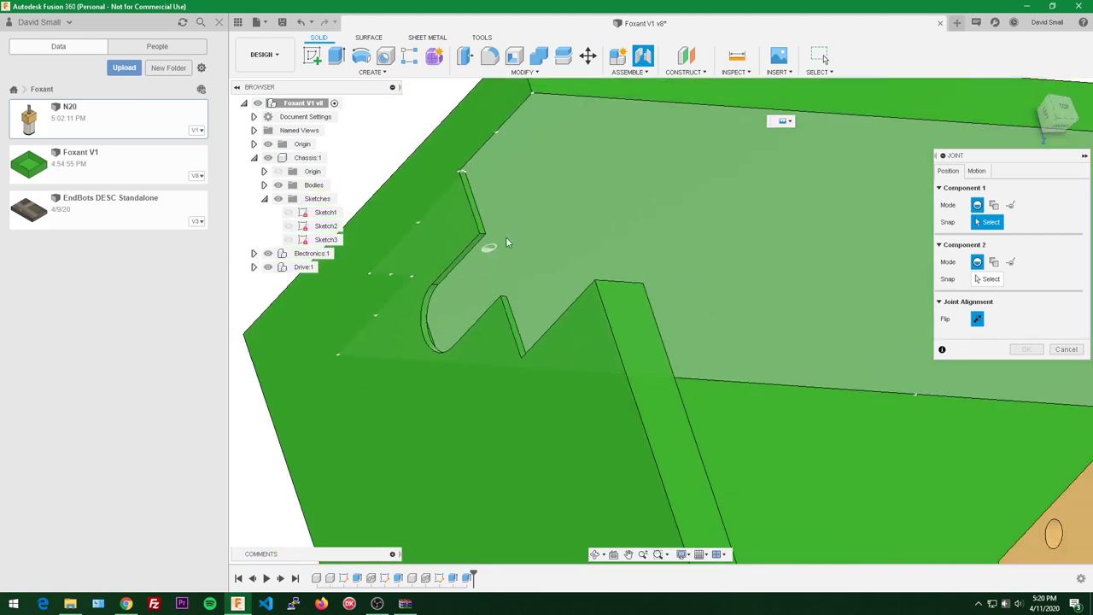
scroll(636, 239, "down", 2)
middle_click_drag(757, 334, 564, 255)
scroll(658, 339, "up", 6)
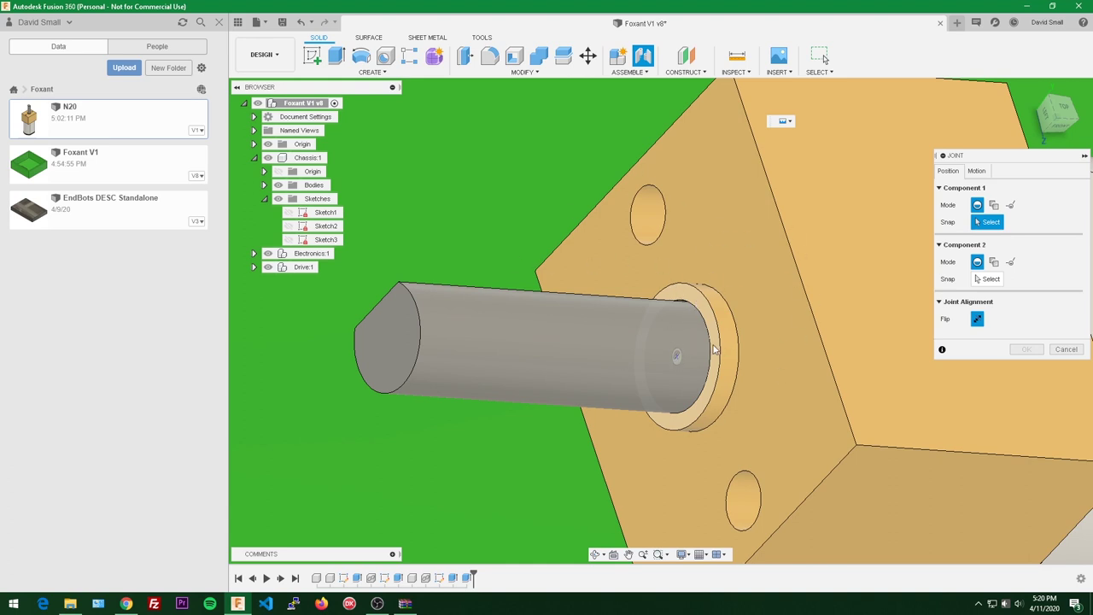
left_click(686, 354)
- Snap the joint's second component to the centre of the slot's rounded end on the left wall's outer face
middle_click_drag(687, 353, 795, 300, "shift")
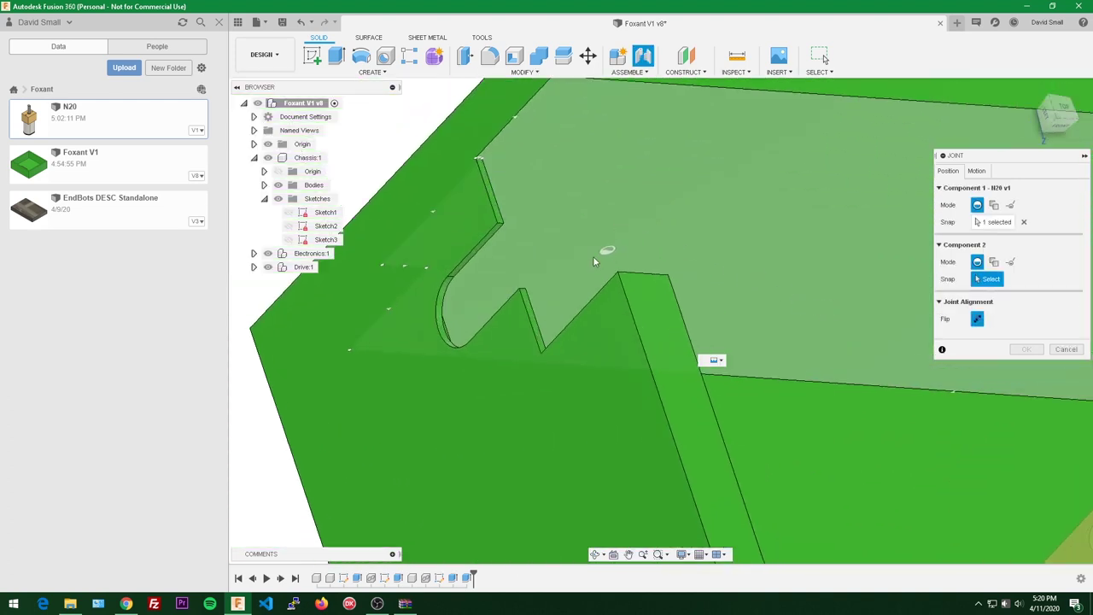
middle_click_drag(596, 261, 451, 216, "shift")
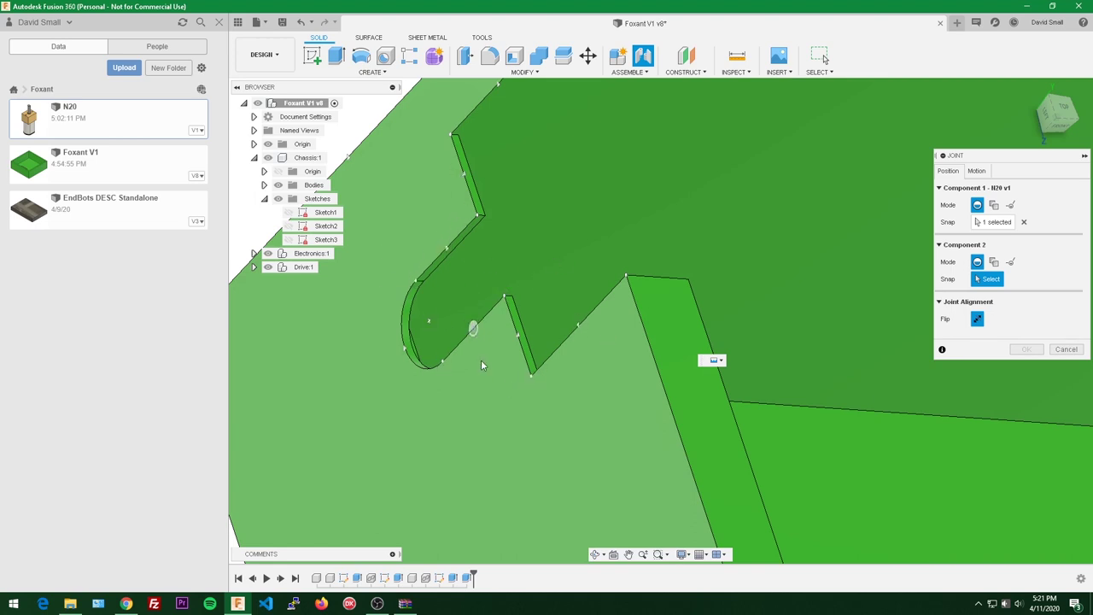
left_click(429, 322)
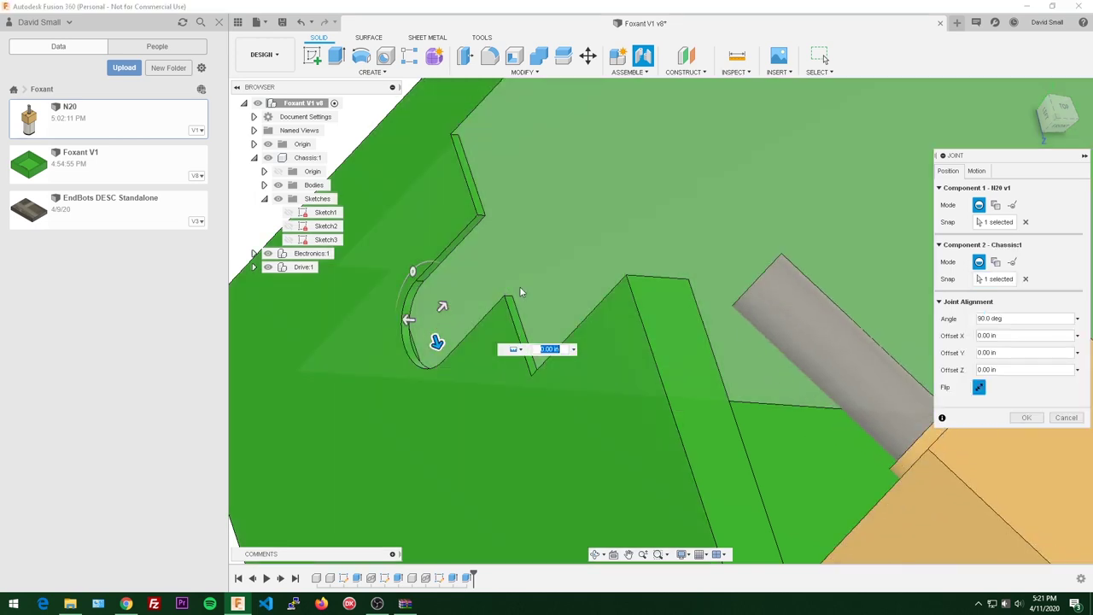
middle_click_drag(628, 225, 632, 261, "shift")
scroll(586, 244, "down", 1)
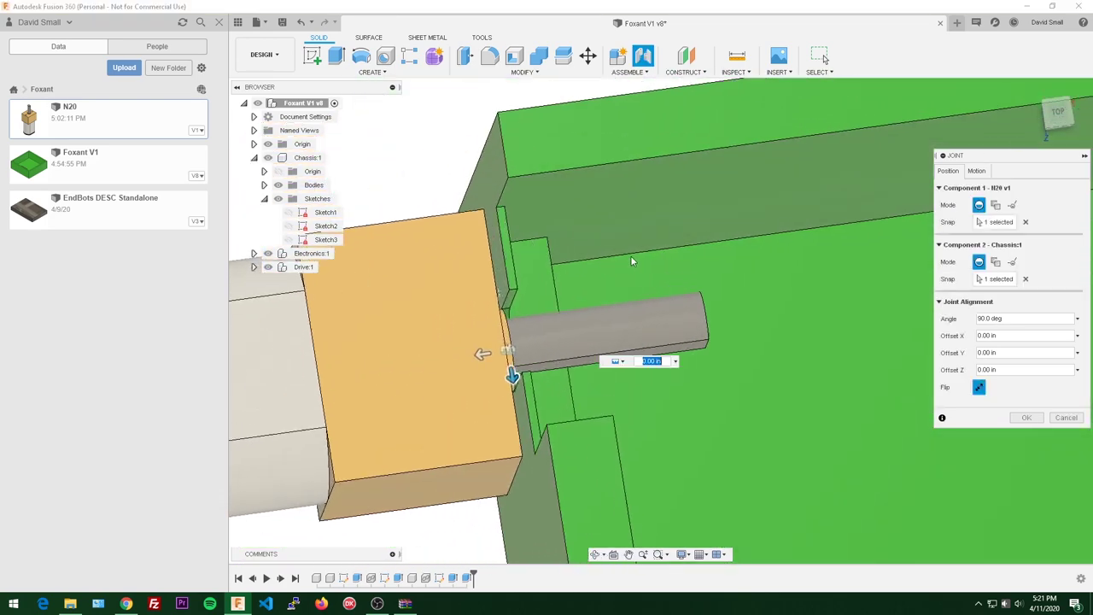
- Flip the joint so the motor body sits inside the chassis with its shaft pointing outward, and complete the joint
left_click(979, 387)
middle_click_drag(626, 268, 669, 228, "shift")
middle_click_drag(696, 312, 989, 437, "shift")
left_click(1026, 417)
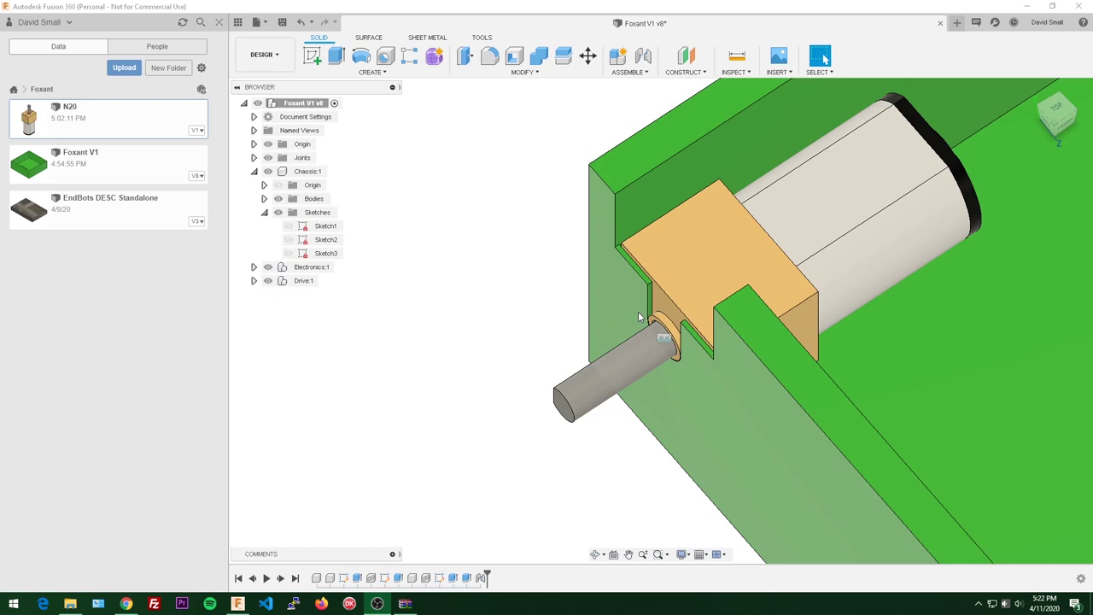
scroll(636, 314, "up", 5)
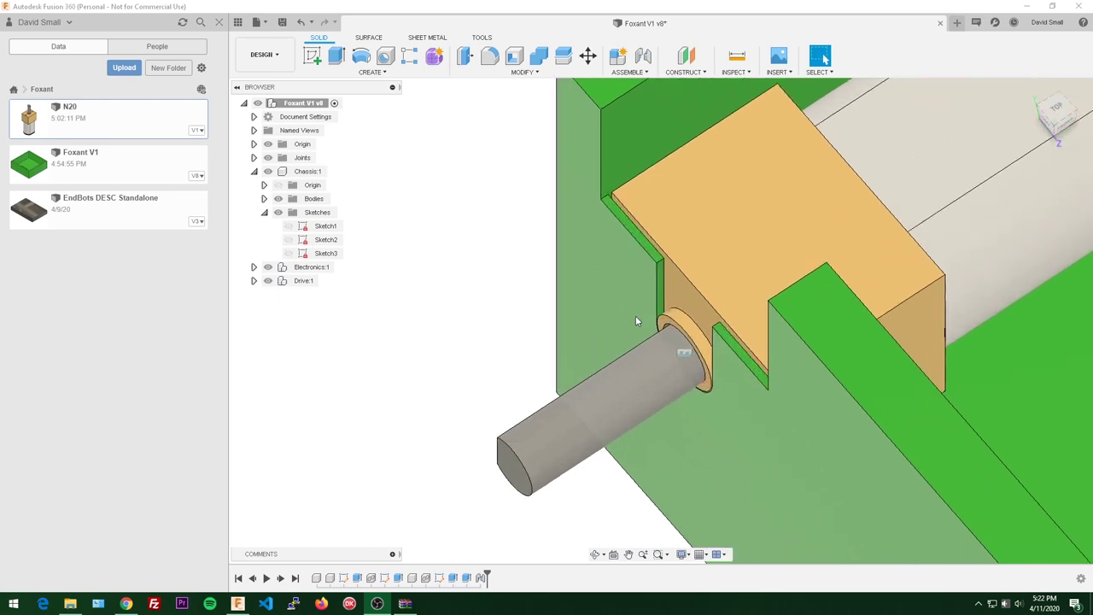
- Edit Sketch3 of the motor mount and set the shaft circle's diameter to 3.9 mm, finishing the sketch
middle_click_drag(635, 315, 671, 293, "shift")
scroll(756, 289, "up", 2)
middle_click_drag(756, 291, 737, 274, "shift")
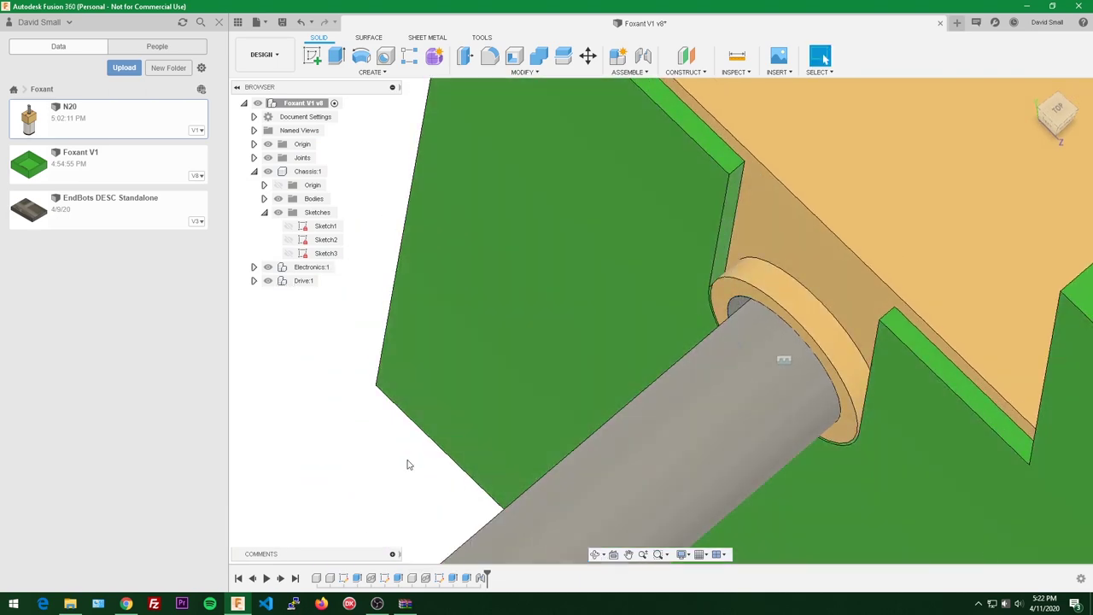
double_click(438, 578)
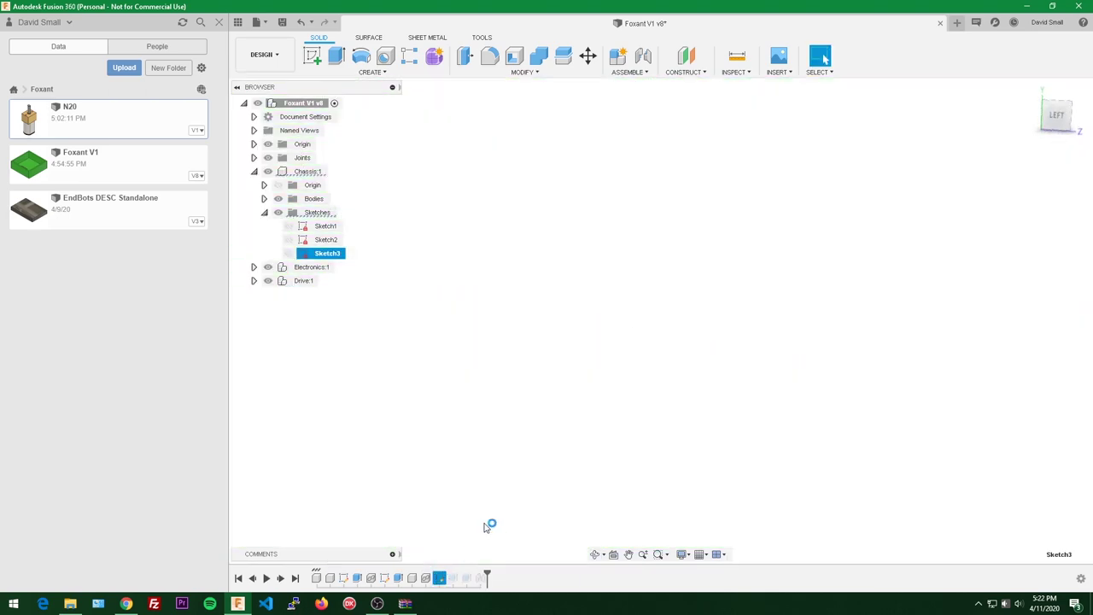
scroll(573, 278, "up", 4)
scroll(654, 264, "down", 4)
mouse_move(658, 266)
middle_mouse_down("shift")
mouse_move(512, 288)
mouse_move(598, 300)
middle_mouse_up("shift")
mouse_move(598, 300)
middle_mouse_down()
mouse_move(638, 315)
mouse_move(435, 346)
middle_mouse_up()
scroll(792, 263, "up", 2)
middle_click_drag(793, 265, 648, 304)
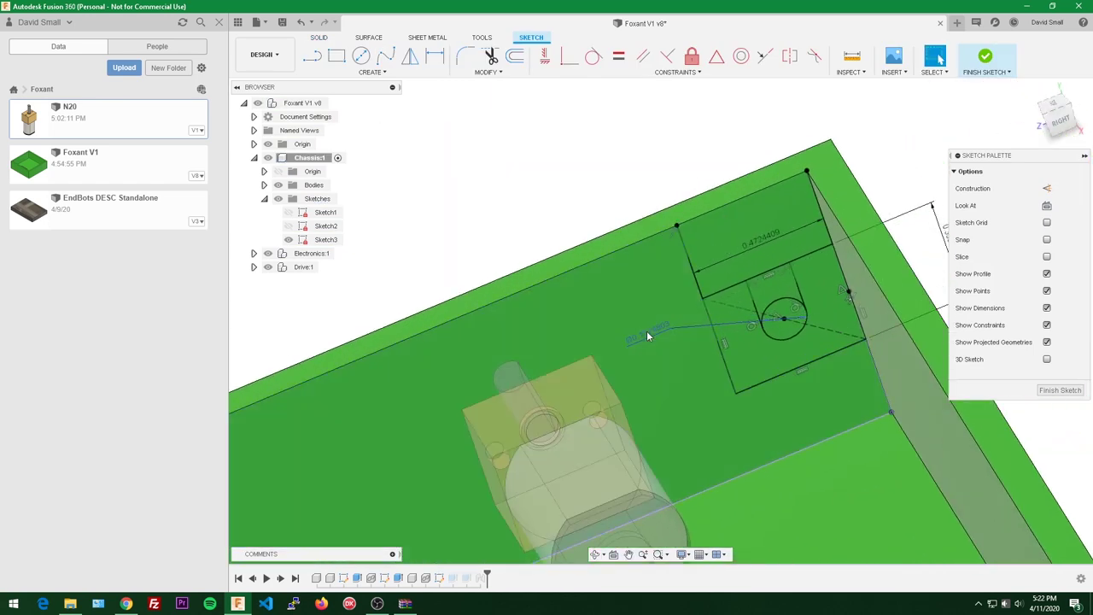
double_click(647, 334)
type("3mm")
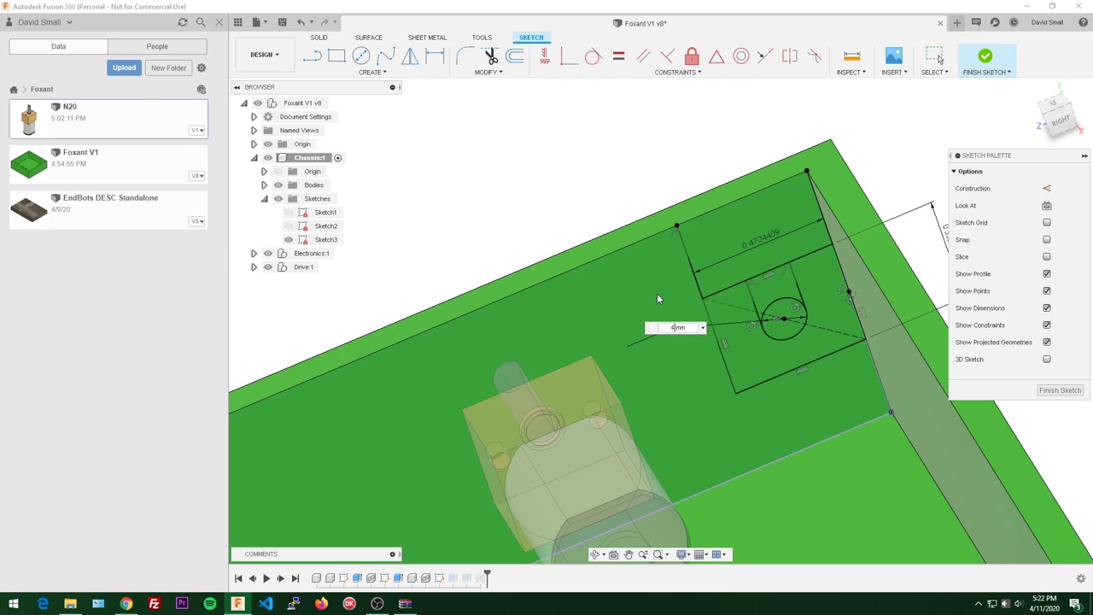
type("9")
key("Return")
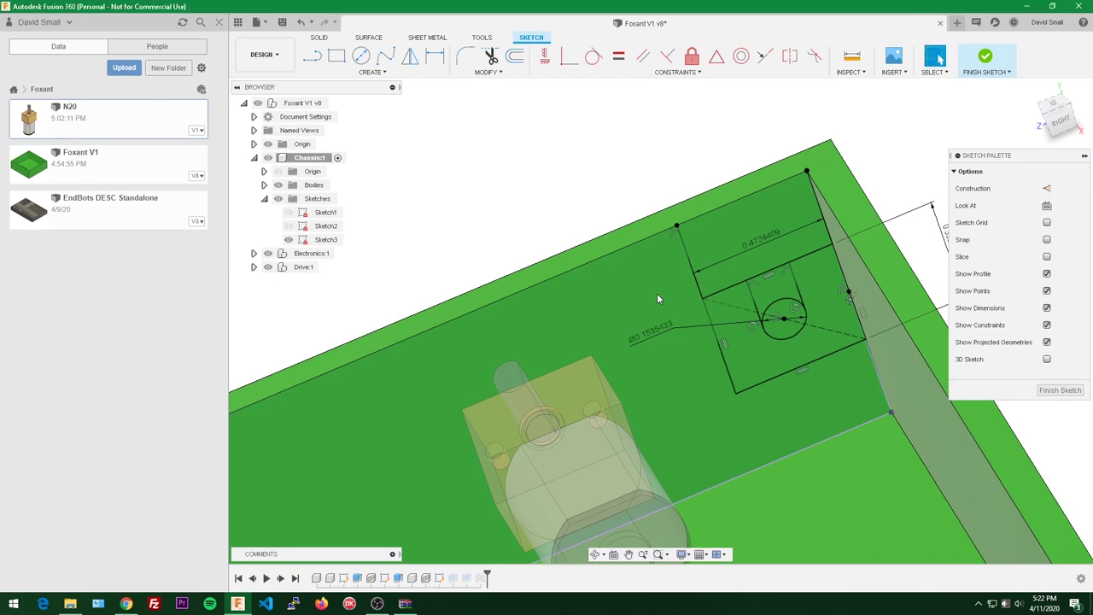
left_click(1057, 390)
- Examine how the N20's gearbox and raised ring sit in the wall cutout, from outside and from directly above
middle_click_drag(632, 256, 830, 268, "shift")
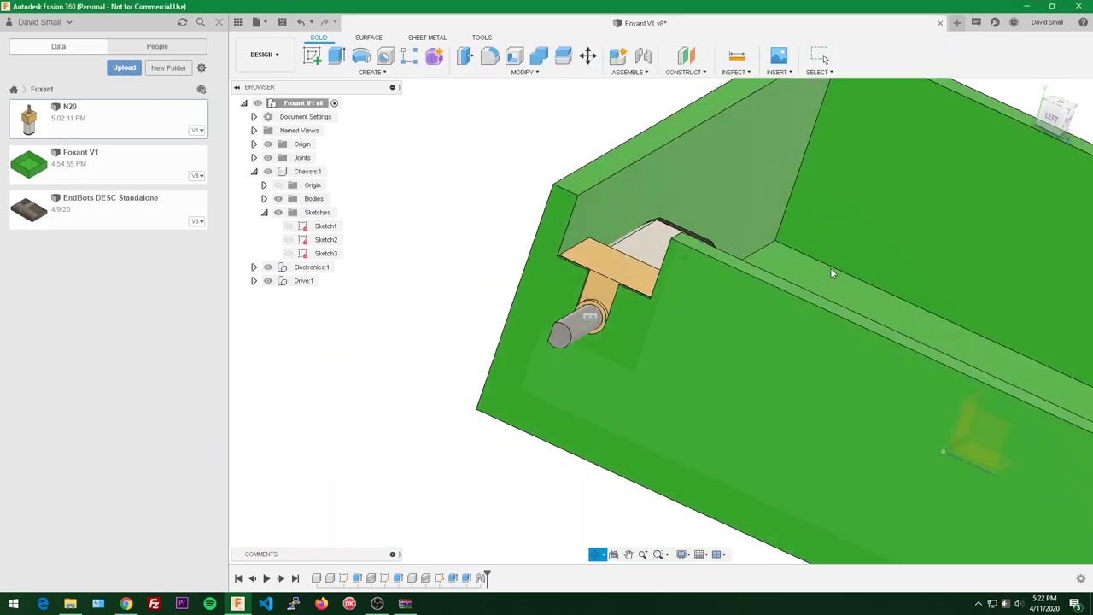
scroll(624, 333, "up", 8)
scroll(549, 374, "down", 5)
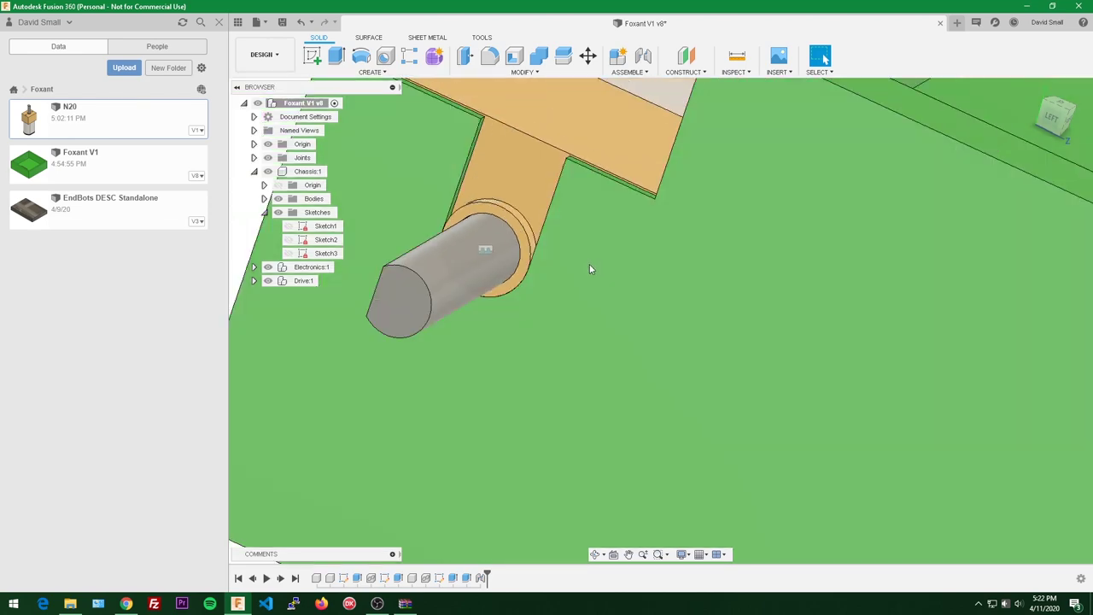
middle_click_drag(588, 268, 972, 149, "shift")
scroll(491, 279, "up", 3)
left_click(1057, 114)
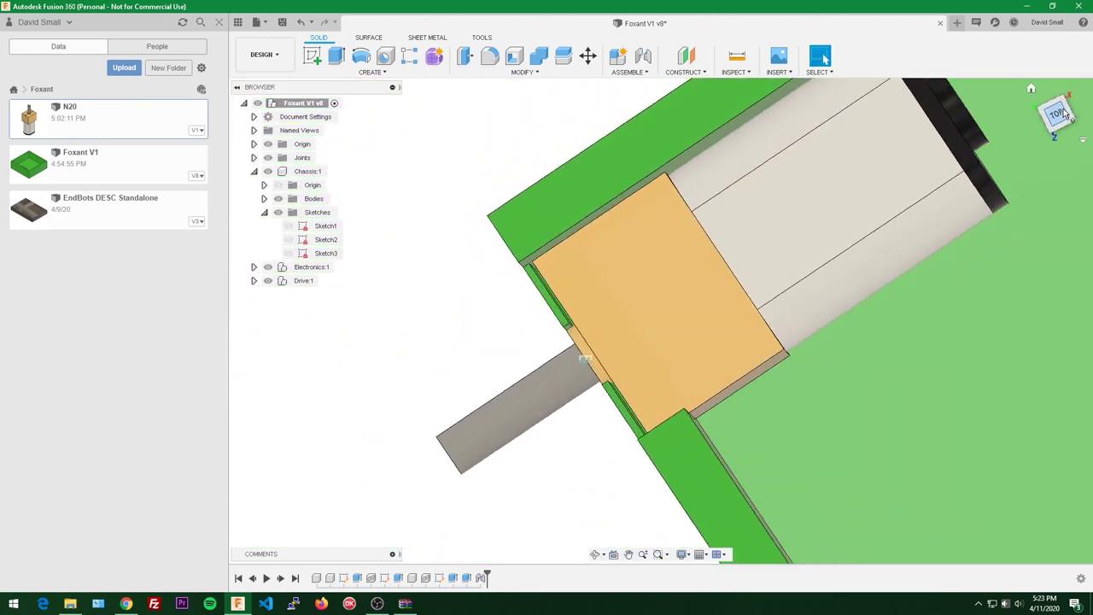
scroll(612, 211, "up", 4)
scroll(542, 157, "up", 2)
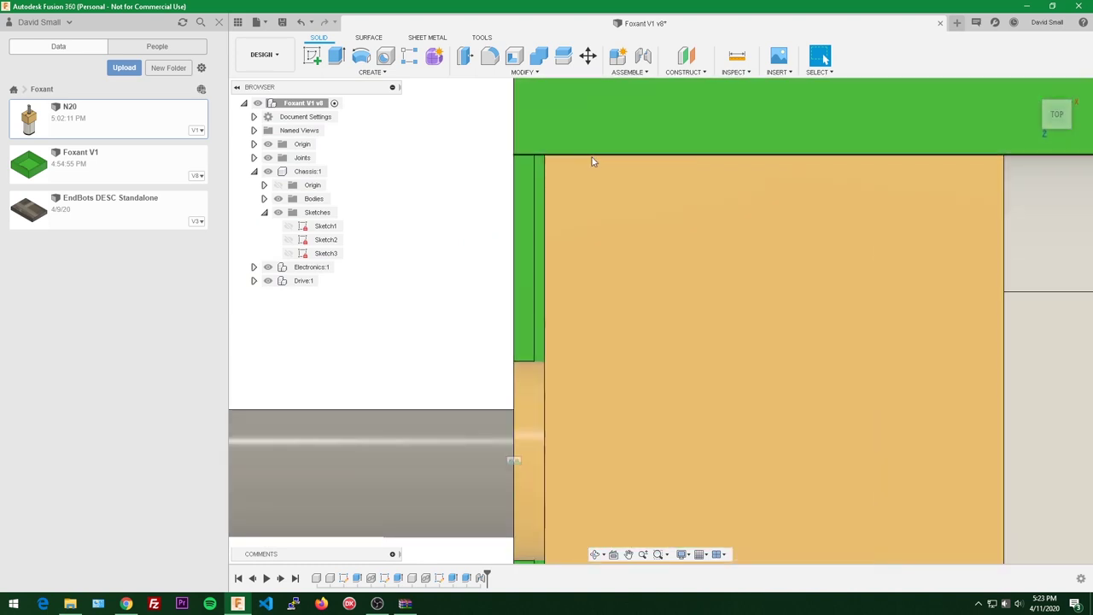
scroll(606, 171, "down", 4)
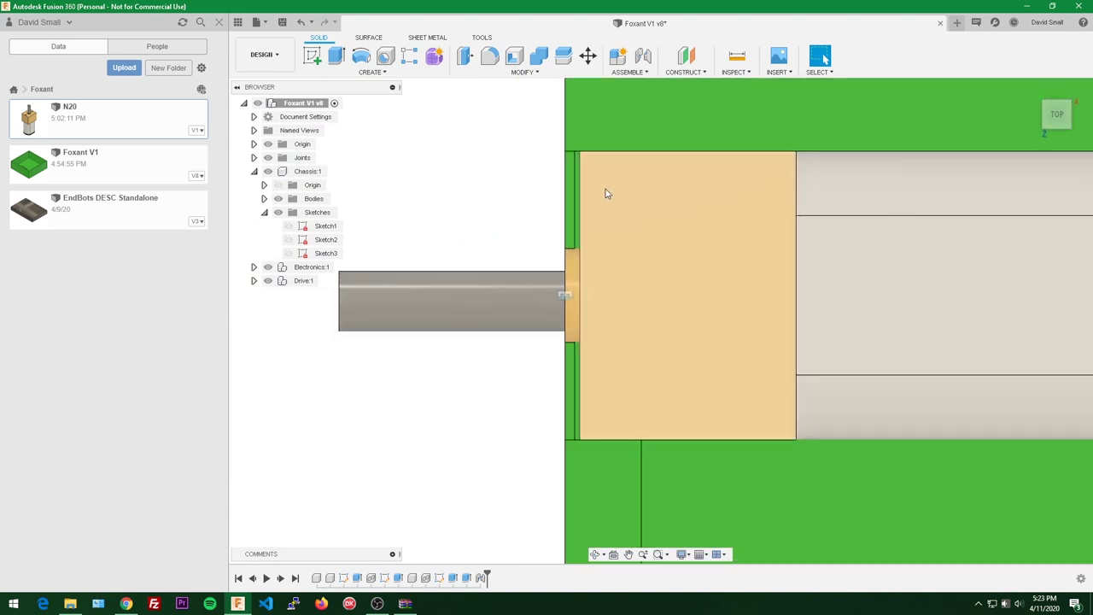
middle_click_drag(606, 191, 471, 319, "shift")
left_click(1057, 116)
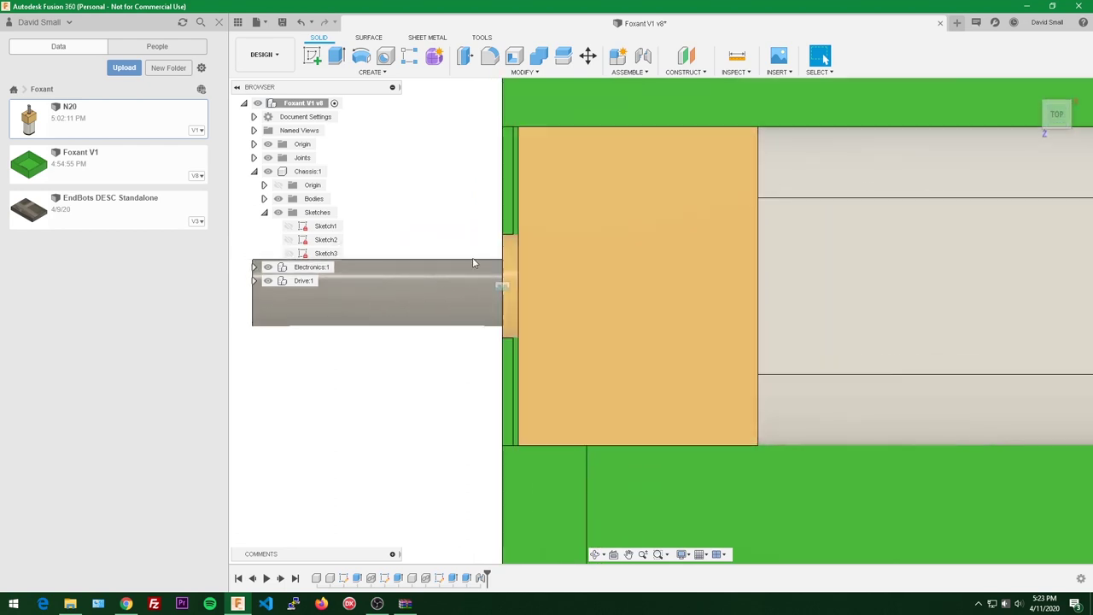
scroll(524, 219, "up", 3)
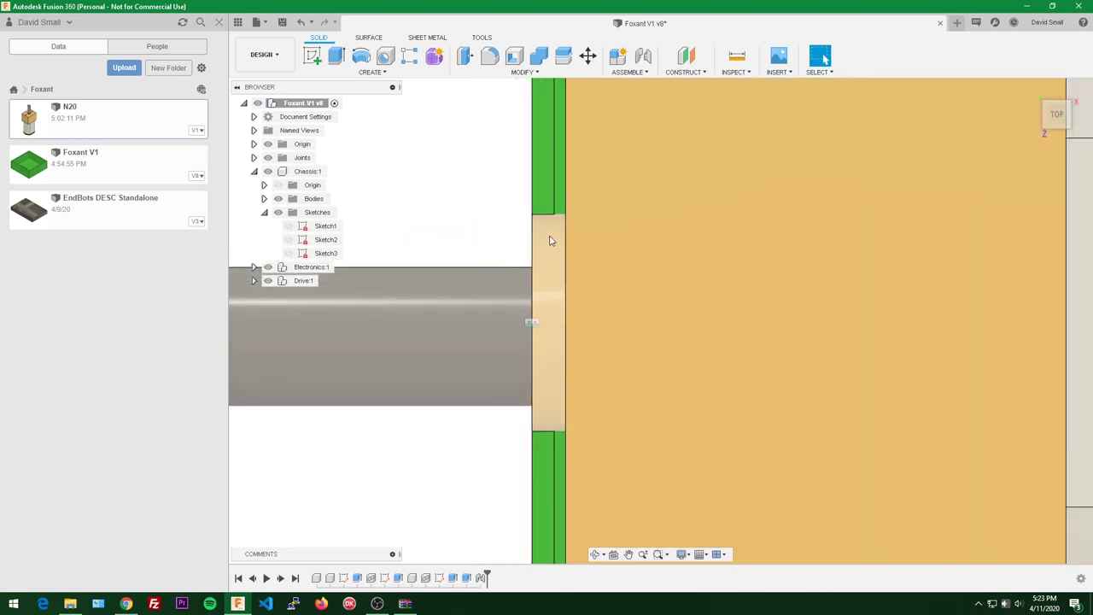
scroll(550, 241, "down", 3)
middle_click_drag(550, 241, 507, 177, "shift")
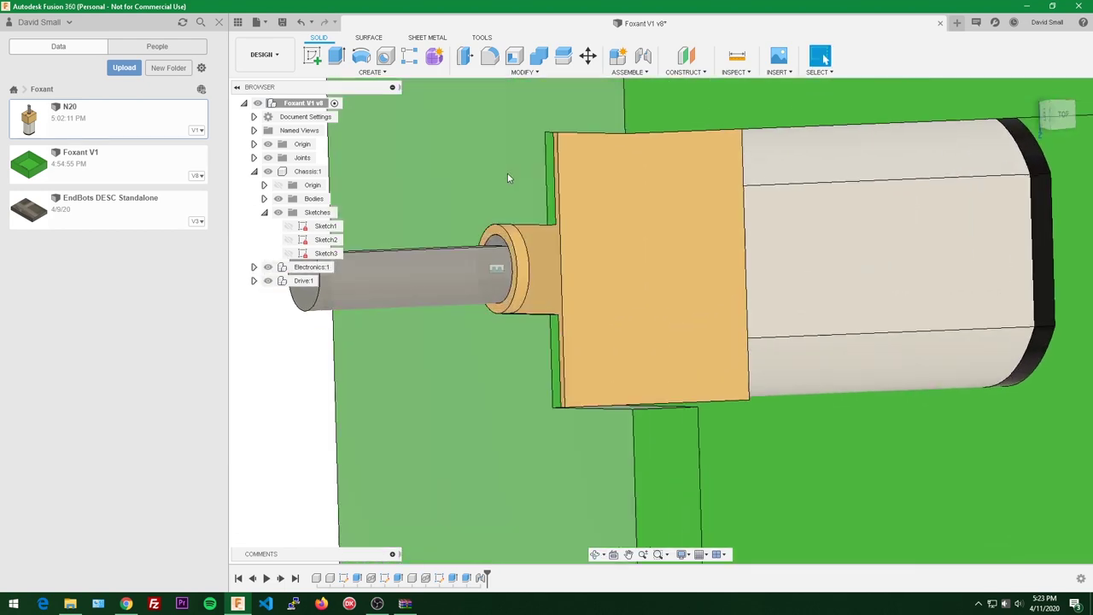
- Hide the Chassis component and measure from the raised ring's face around the shaft to the gearbox's front face
left_click(267, 171)
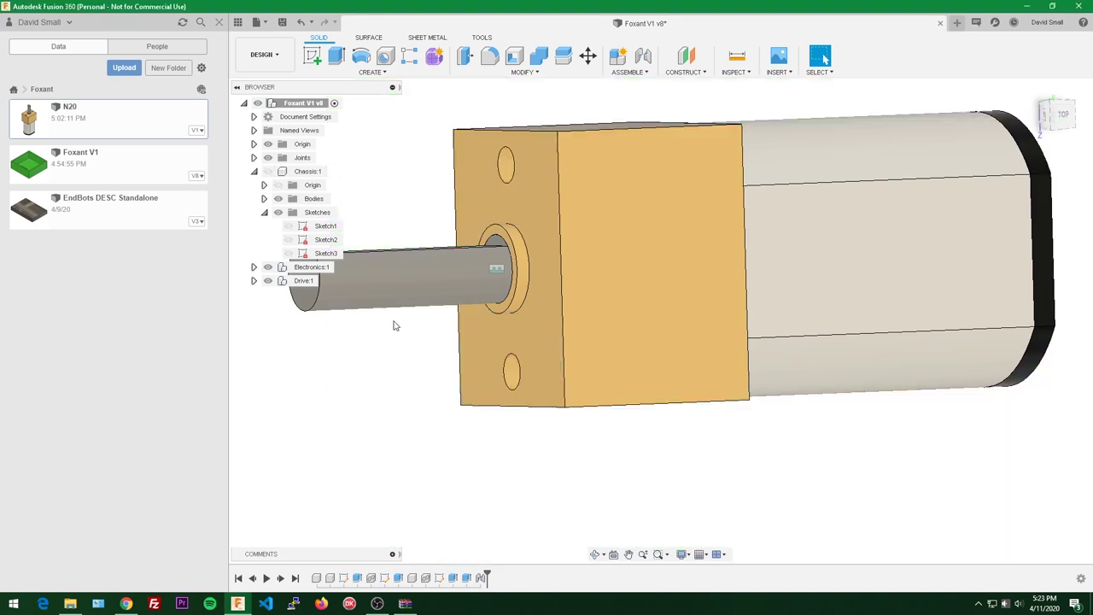
scroll(496, 222, "up", 3)
key("i")
scroll(532, 228, "up", 3)
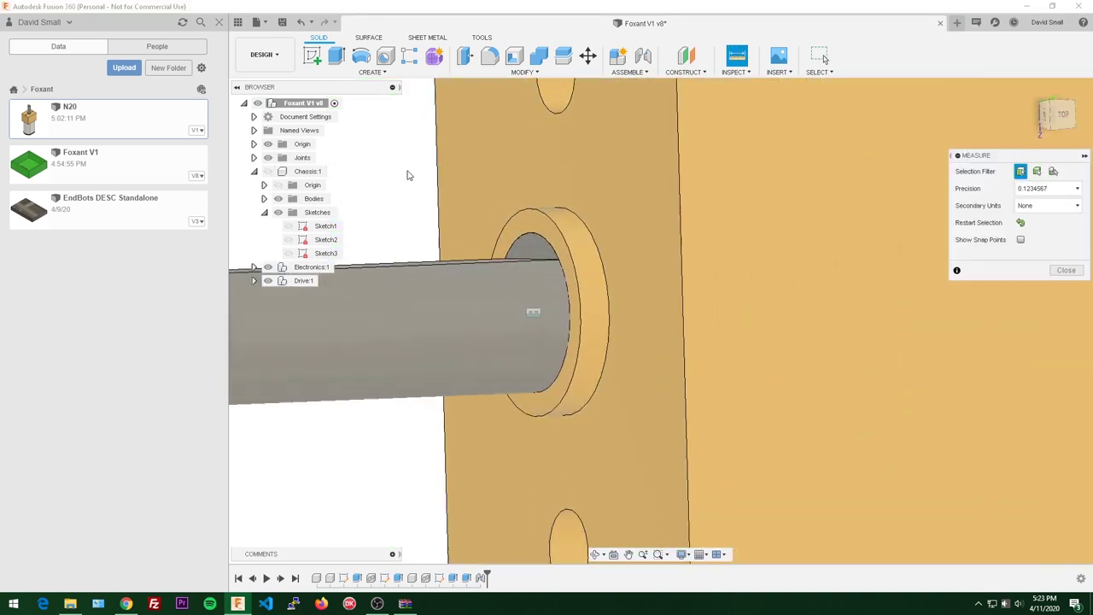
left_click(532, 228)
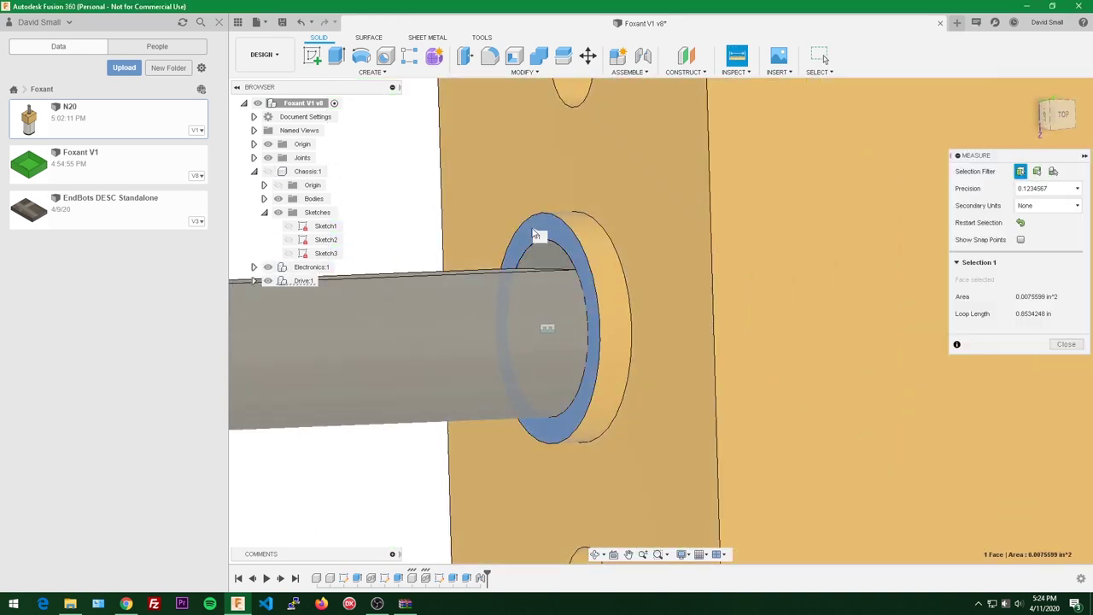
left_click(676, 203)
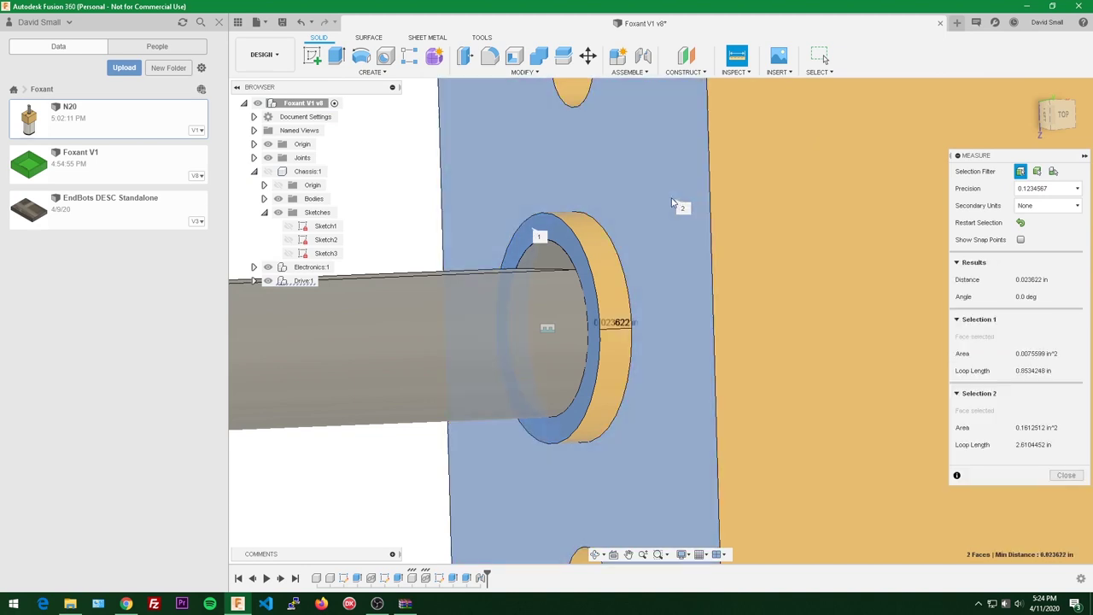
middle_click_drag(676, 203, 649, 293, "shift")
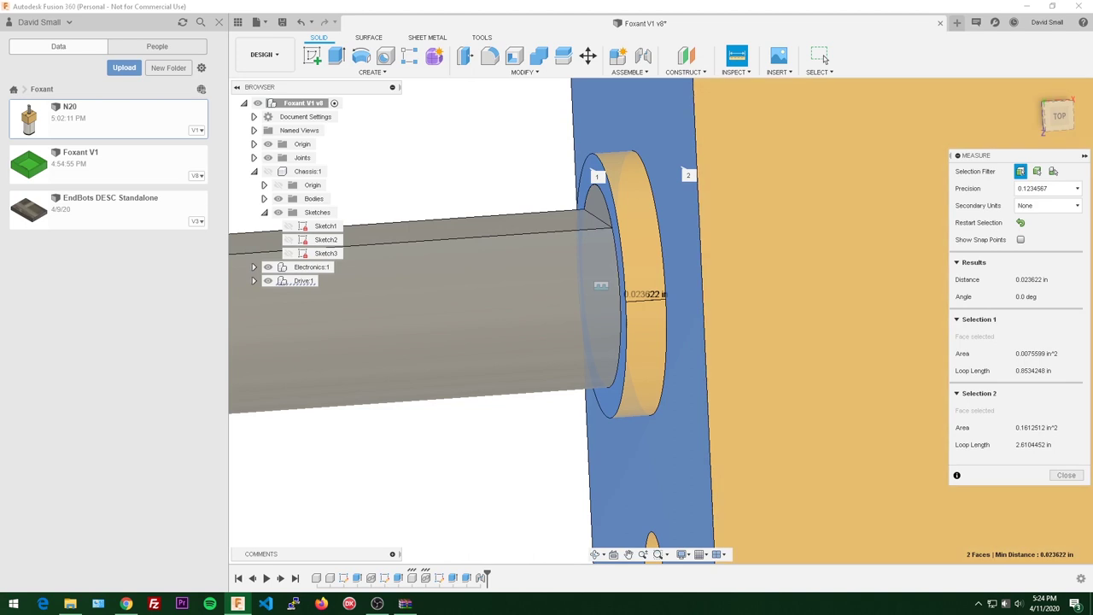
key("alt+Tab")
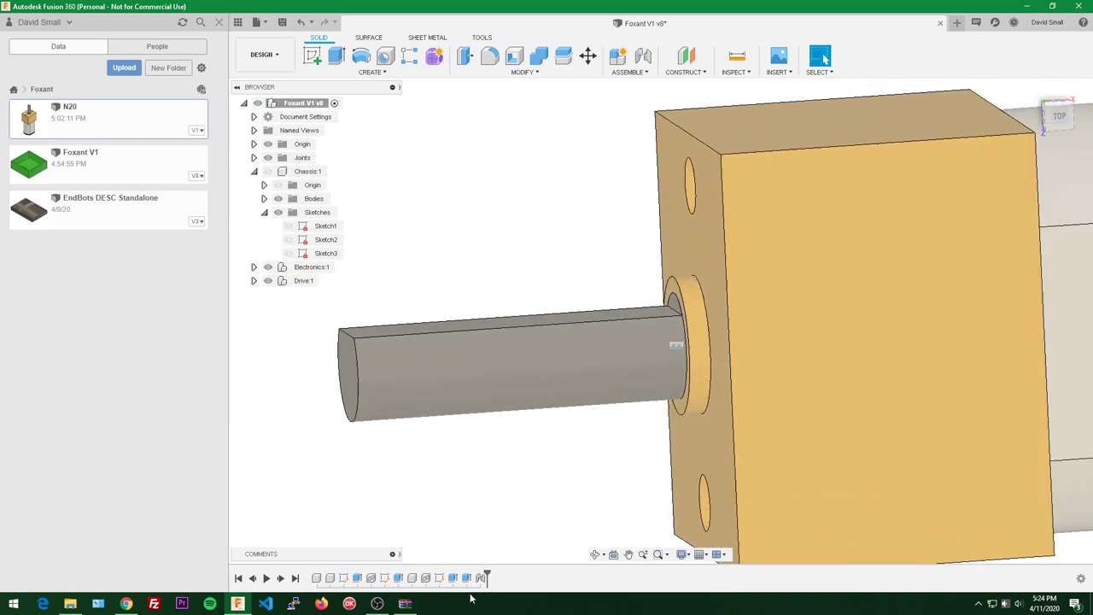
- Edit the motor pocket's extrude so the remaining outer wall matches the raised ring's height, closing the gap to the gearbox, and check the fit
double_click(453, 578)
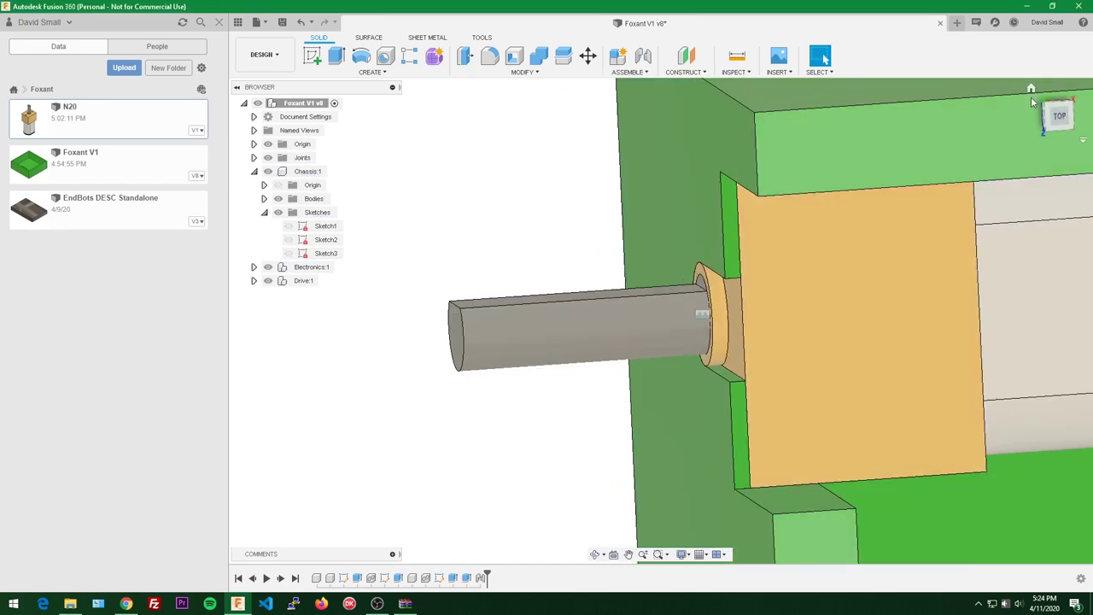
left_click(1060, 117)
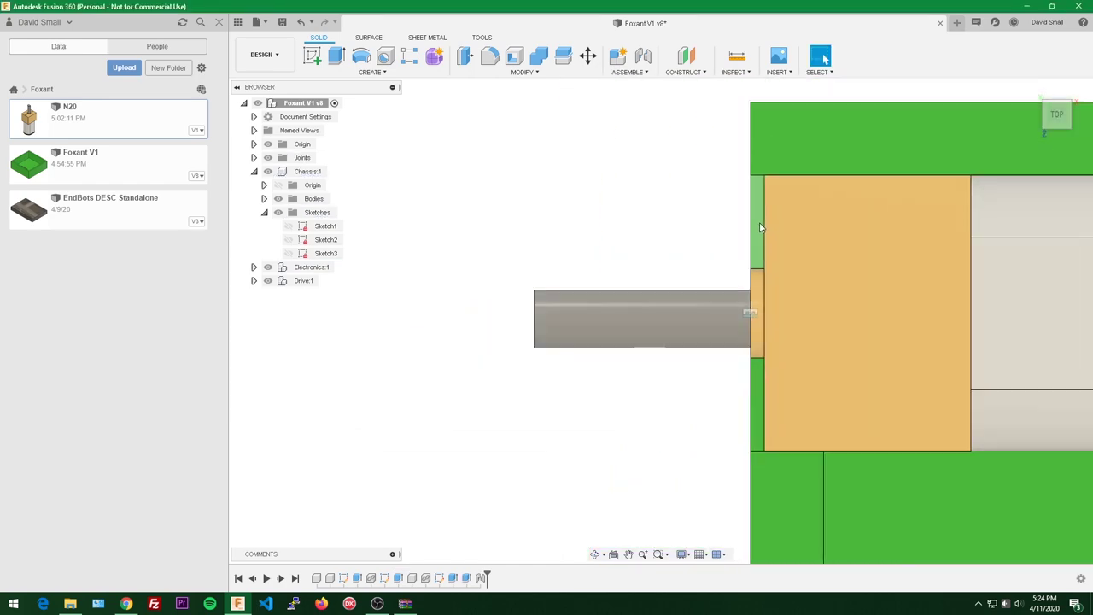
middle_click_drag(766, 299, 794, 266, "shift")
scroll(732, 325, "up", 5)
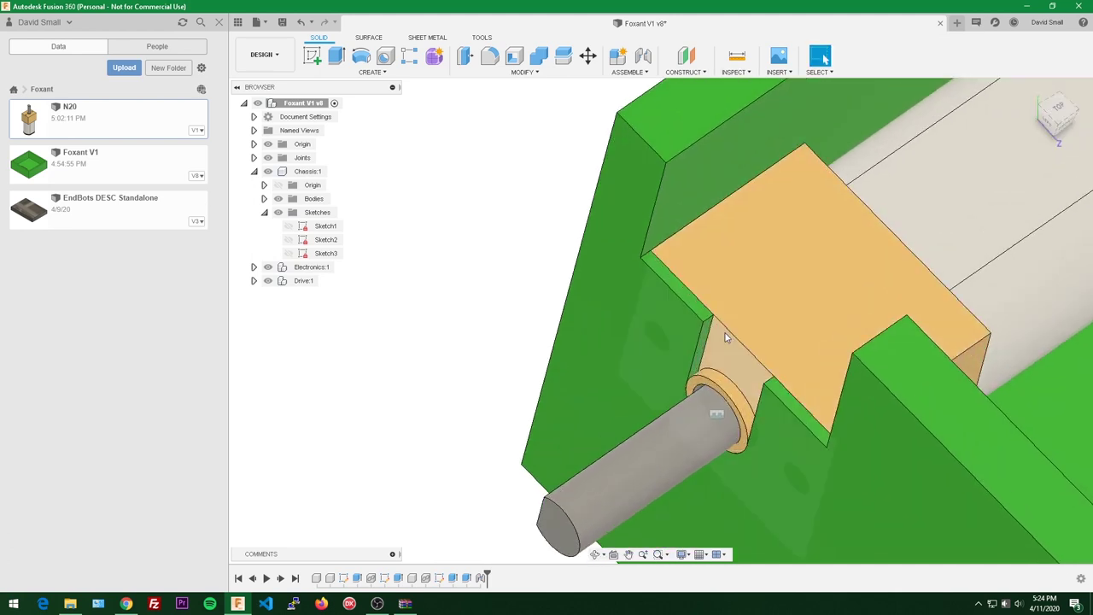
scroll(859, 278, "down", 5)
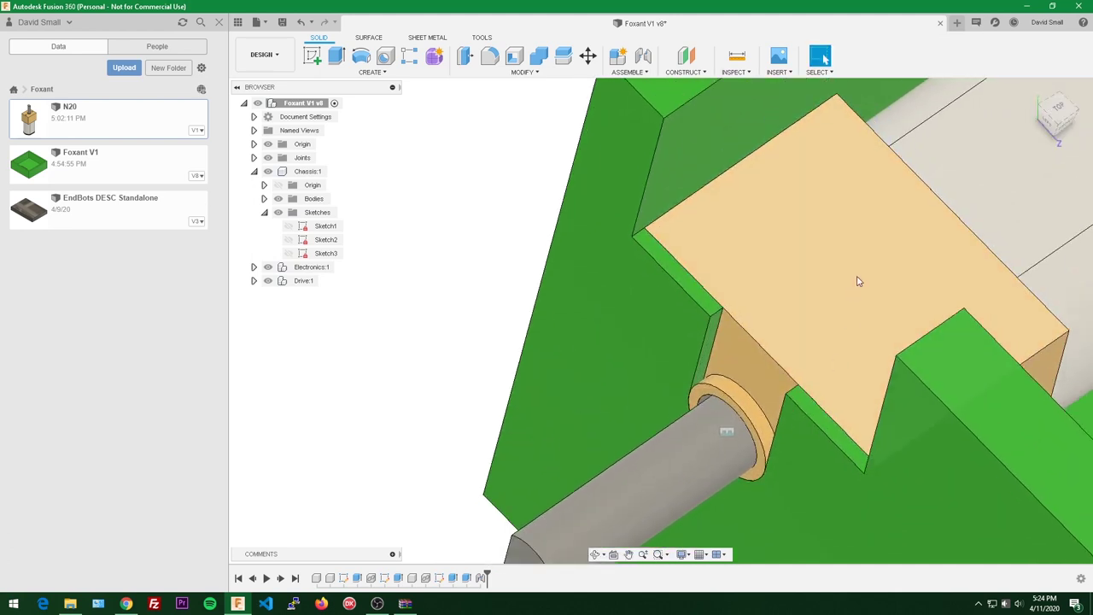
scroll(720, 249, "up", 3)
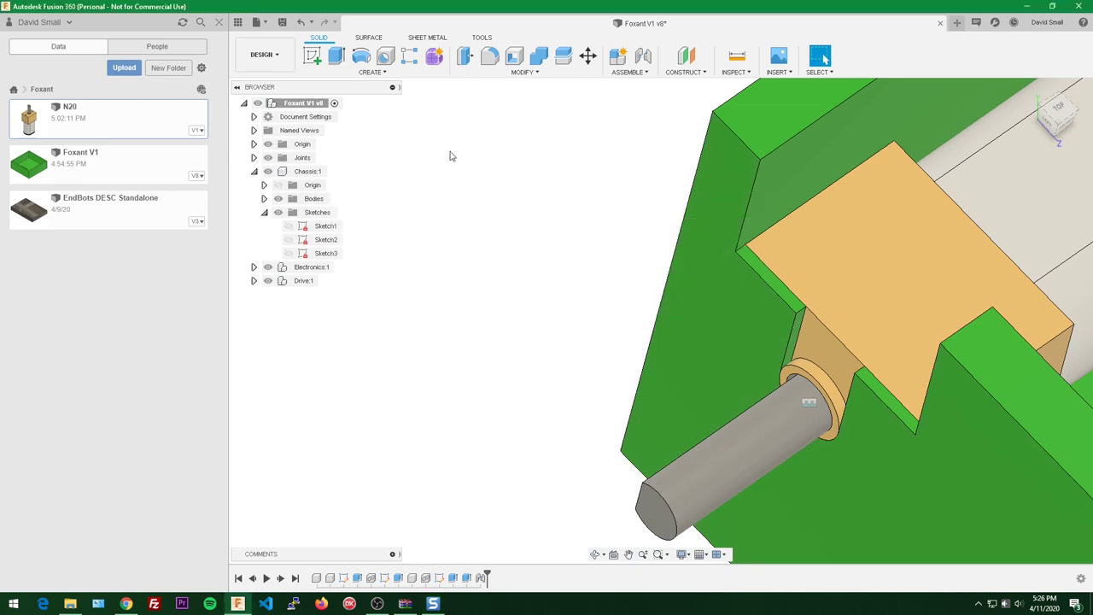
- Open Change Parameters and add a user parameter named pressFit with unit mm and expression .15
type("s")
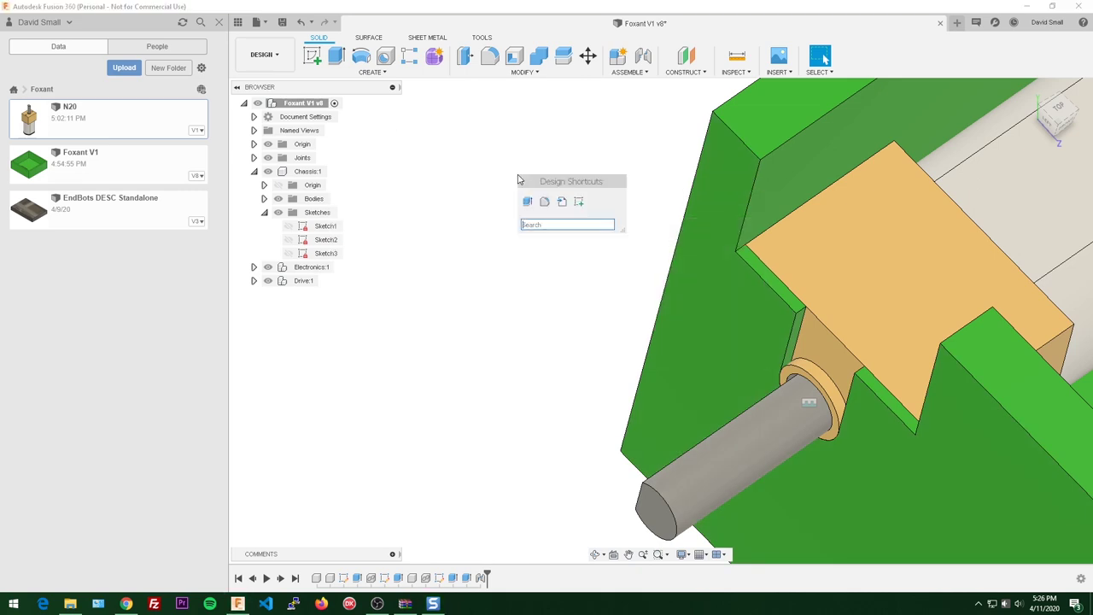
type("change")
key("Down")
key("Return")
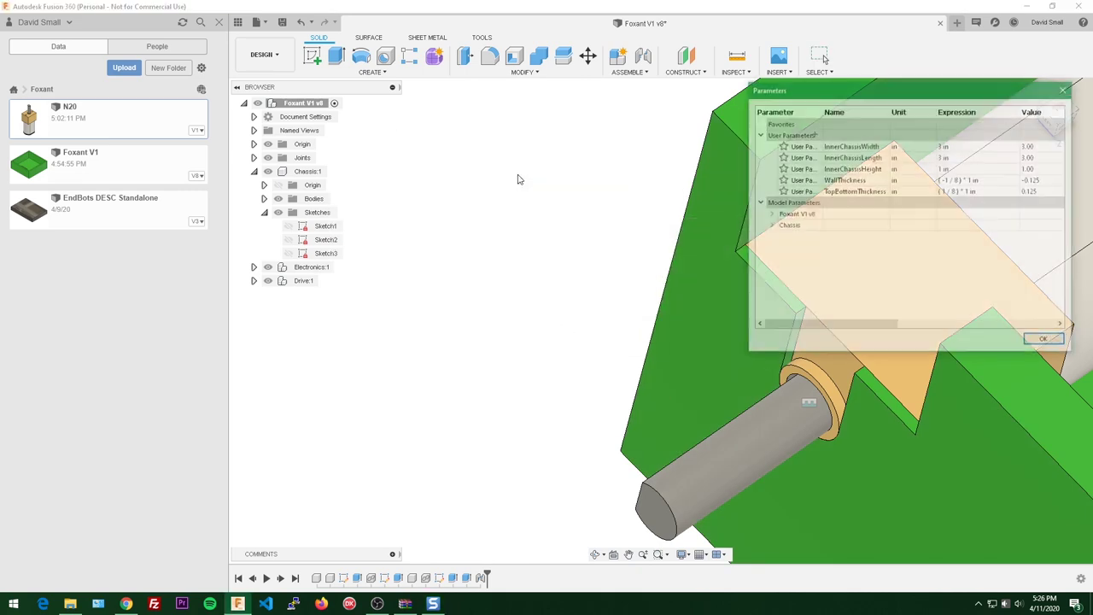
left_click_drag(879, 93, 816, 87)
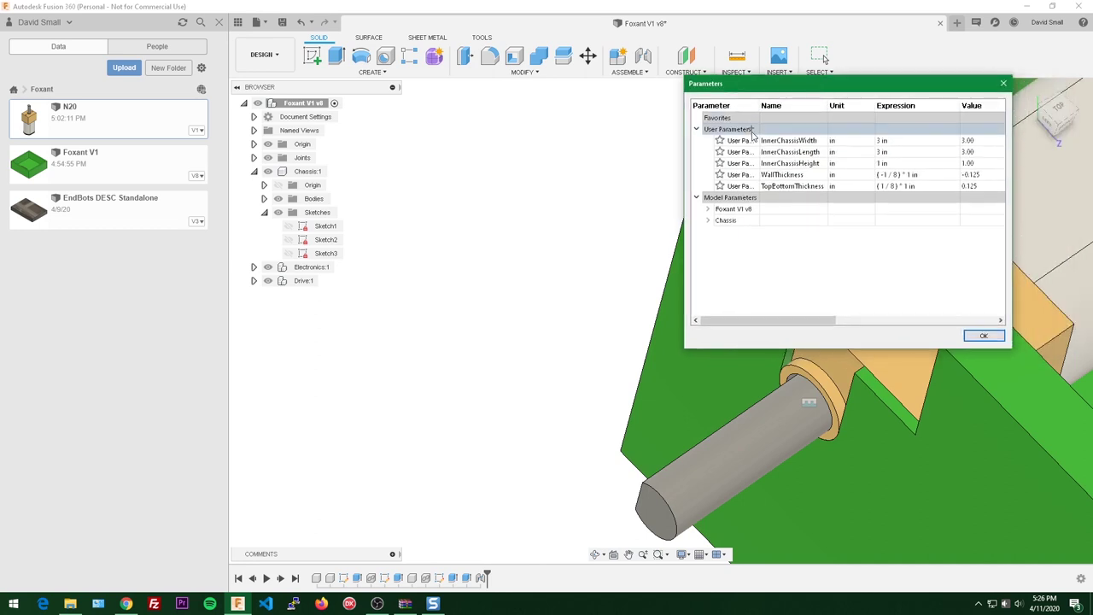
left_click(751, 129)
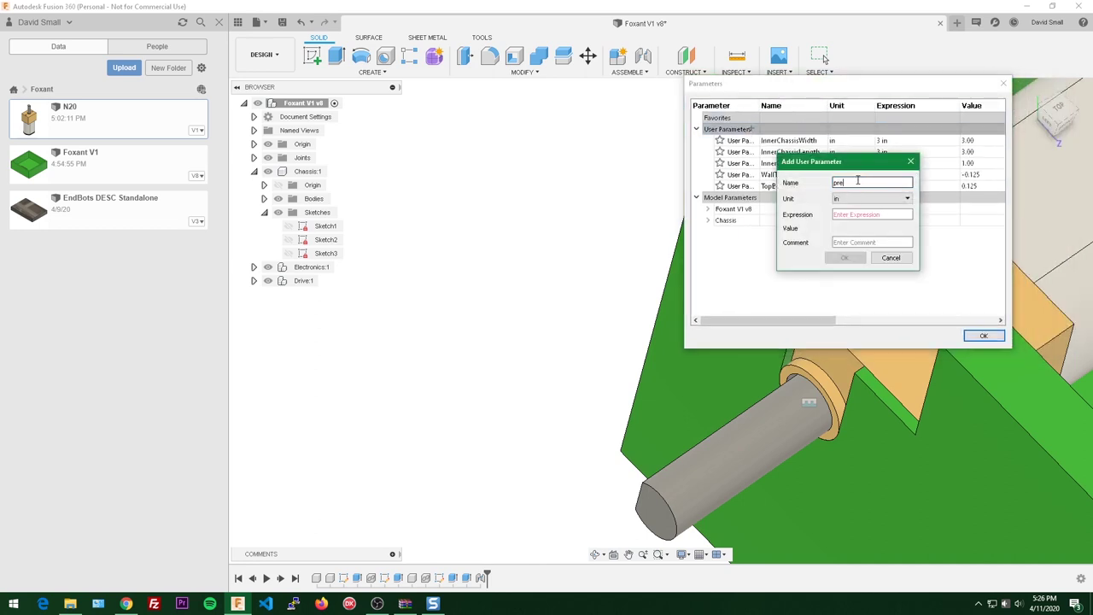
key("Tab")
type(".1")
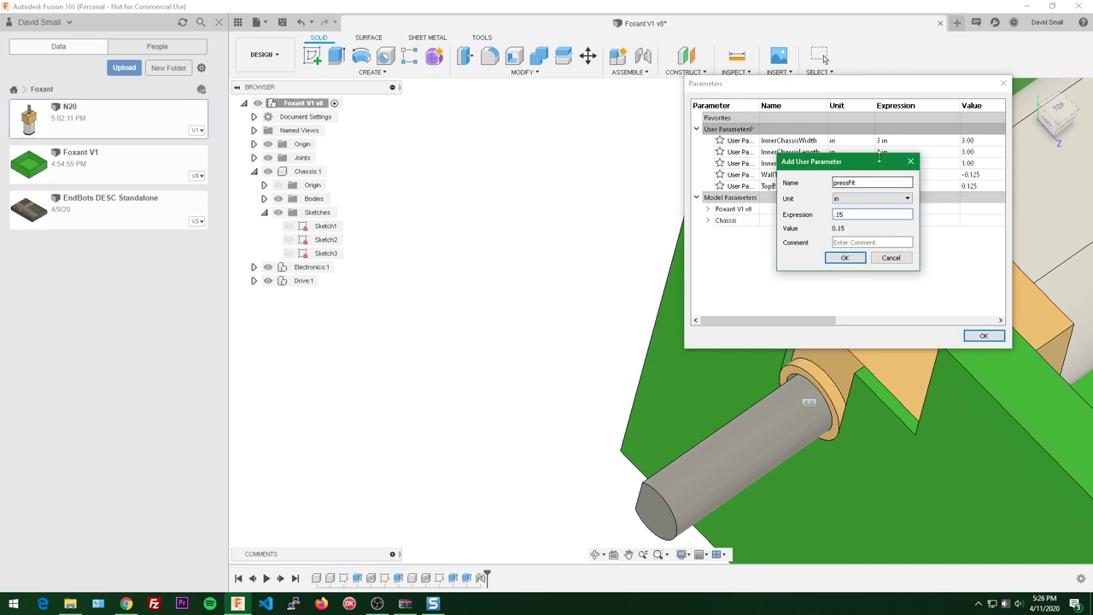
left_click(862, 198)
left_click(872, 230)
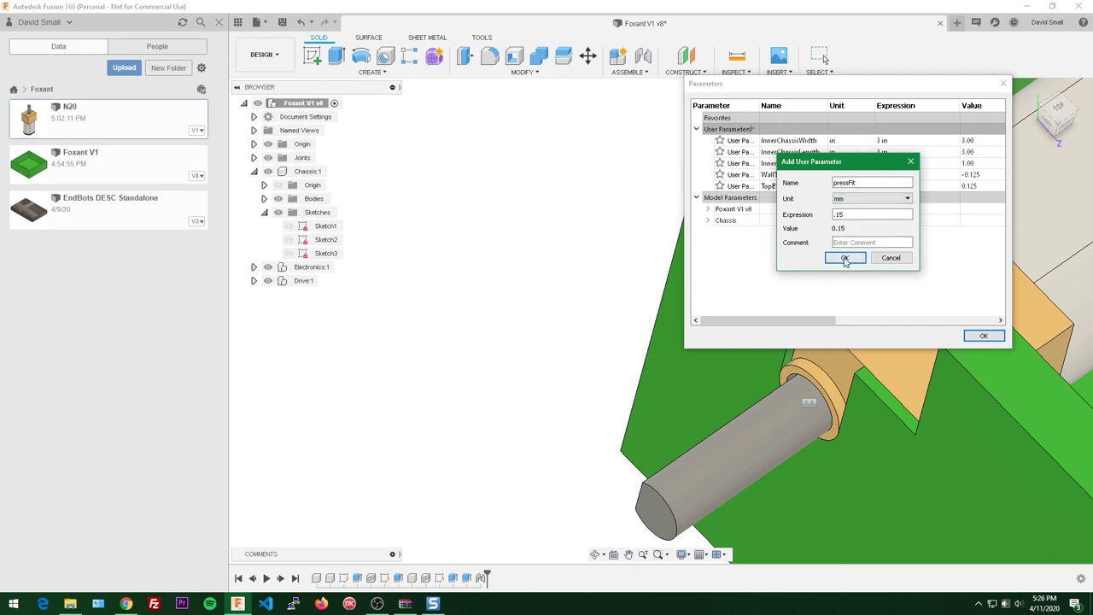
left_click(845, 257)
- Add a user parameter named snugFit with unit mm and expression .25mm
left_click(751, 127)
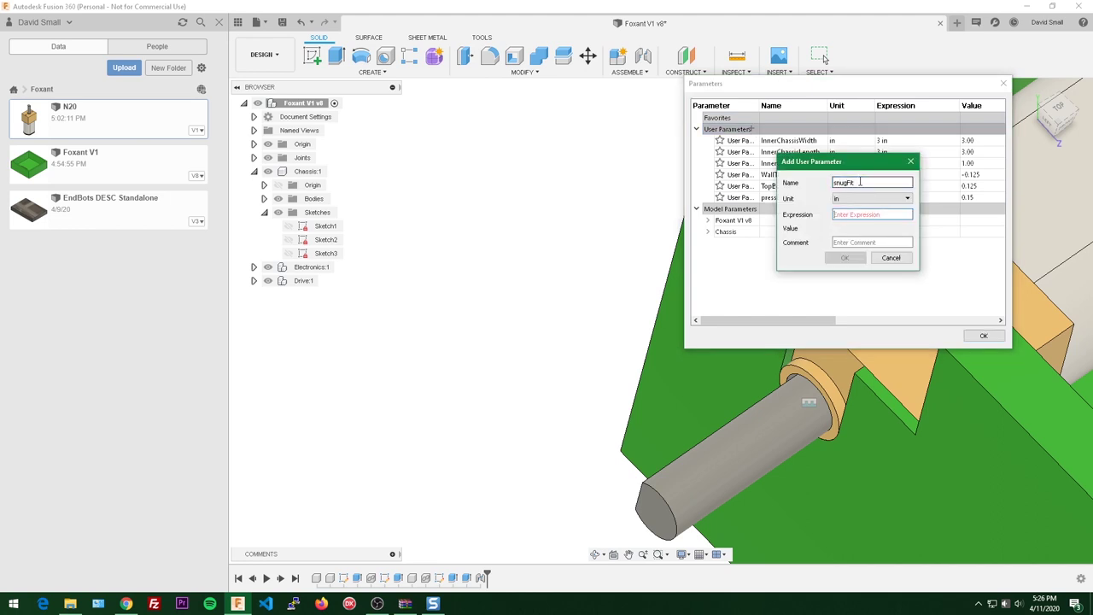
key("Tab")
type(".25")
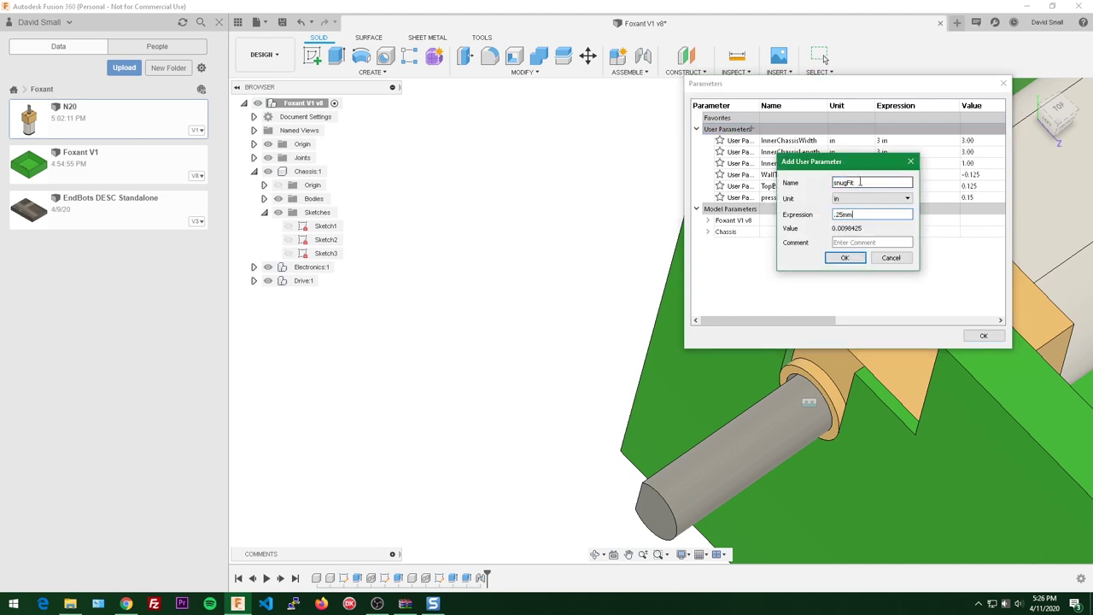
left_click(871, 198)
left_click(853, 229)
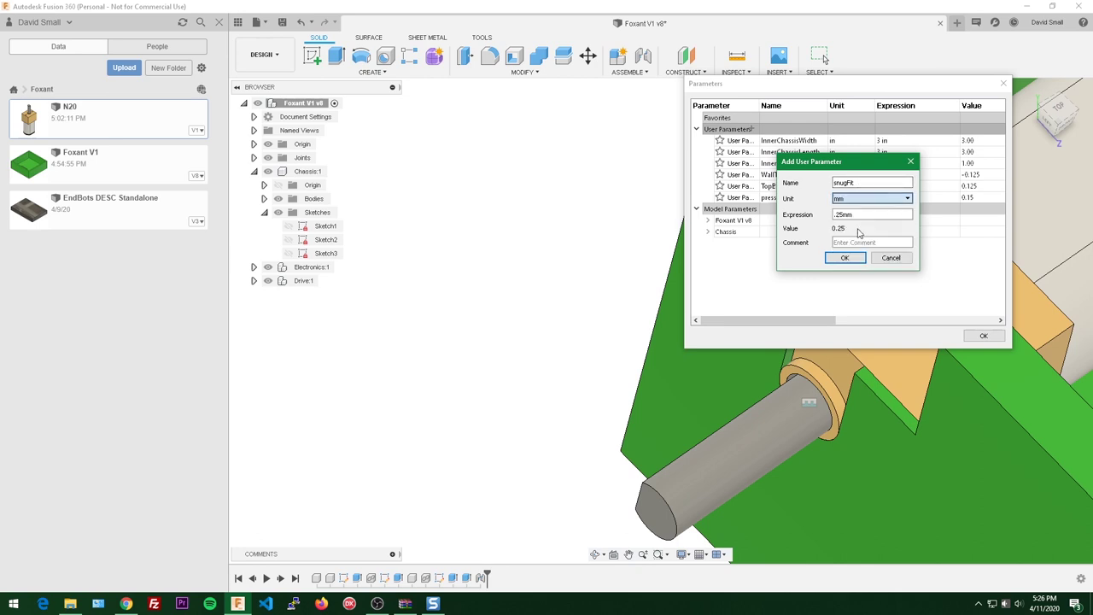
left_click(843, 258)
- Add a user parameter named slipFit with unit mm and expression .35, and close the parameters dialog
left_click(751, 127)
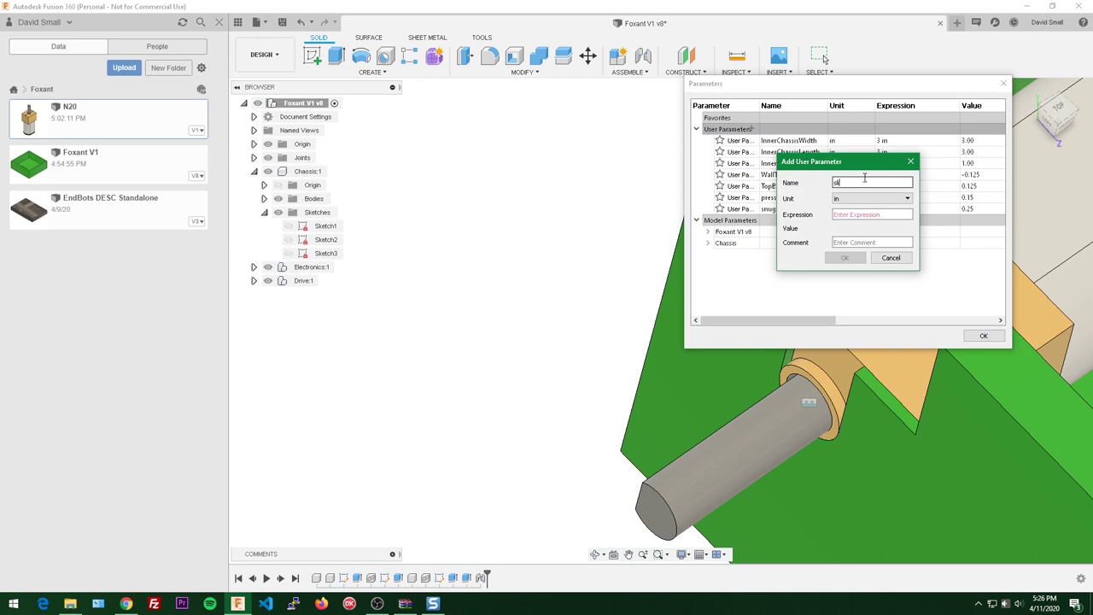
type("slipFit")
left_click(854, 215)
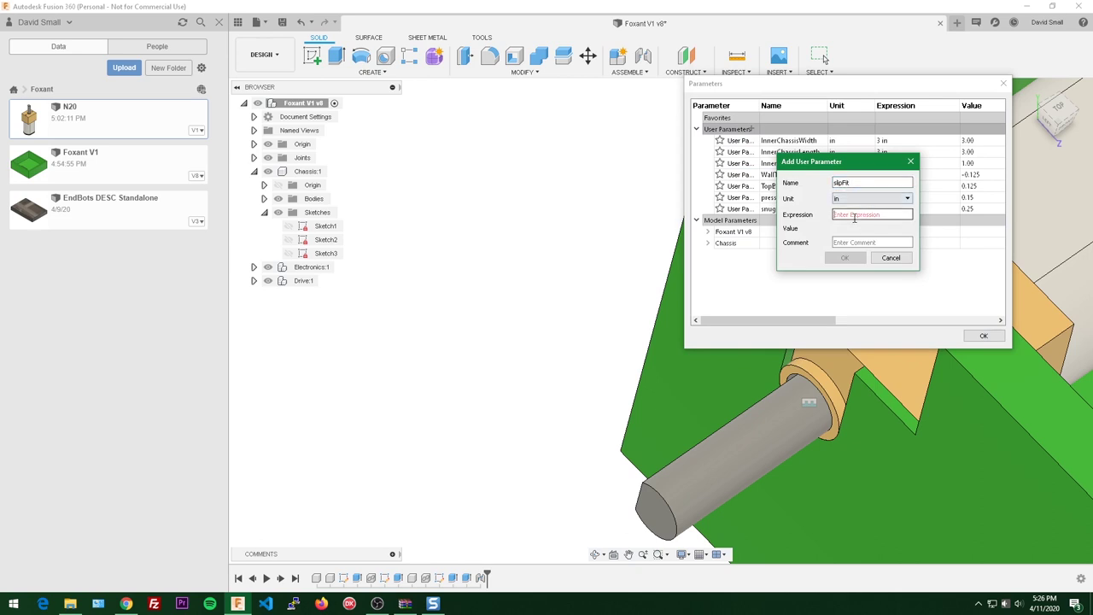
type(".35")
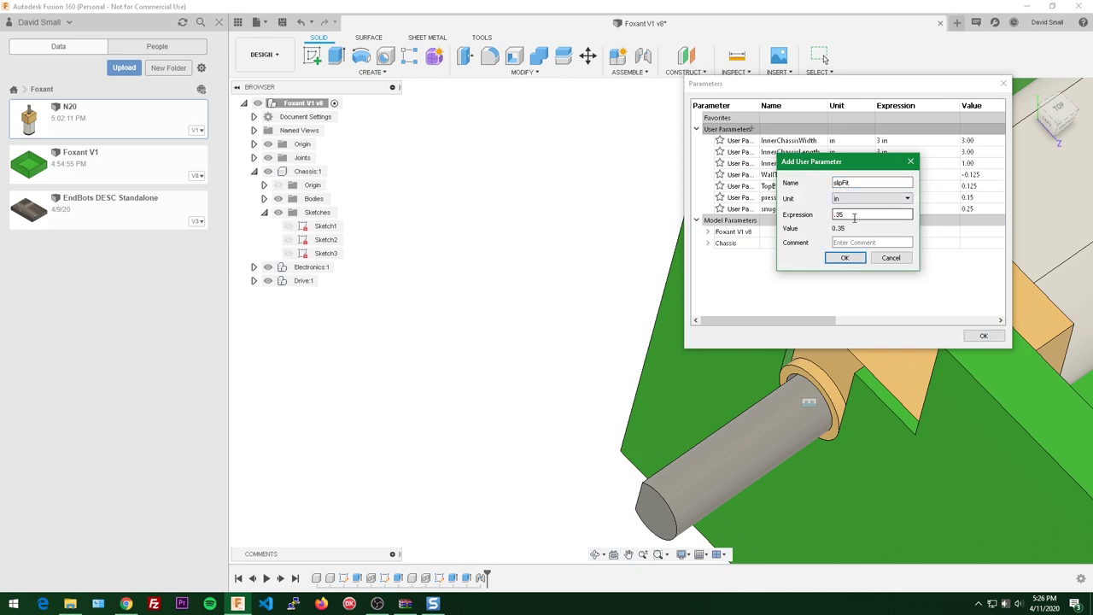
left_click(862, 204)
left_click(861, 237)
left_click(846, 257)
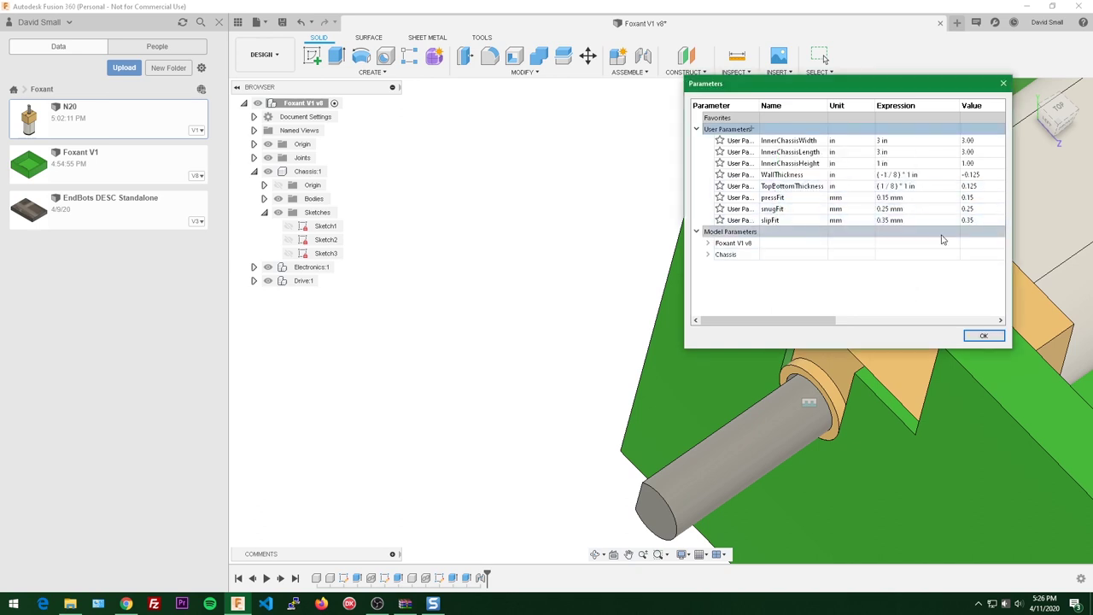
left_click(984, 336)
- Activate the Chassis component, show the motor pocket's Sketch3 and open it for editing
scroll(752, 288, "up", 5)
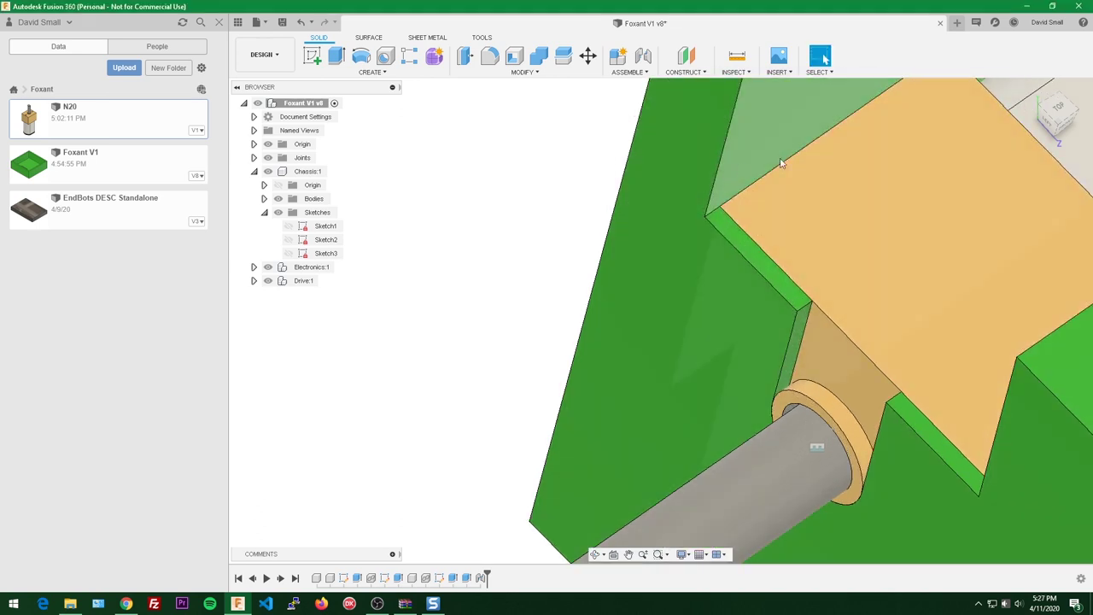
scroll(862, 264, "down", 1)
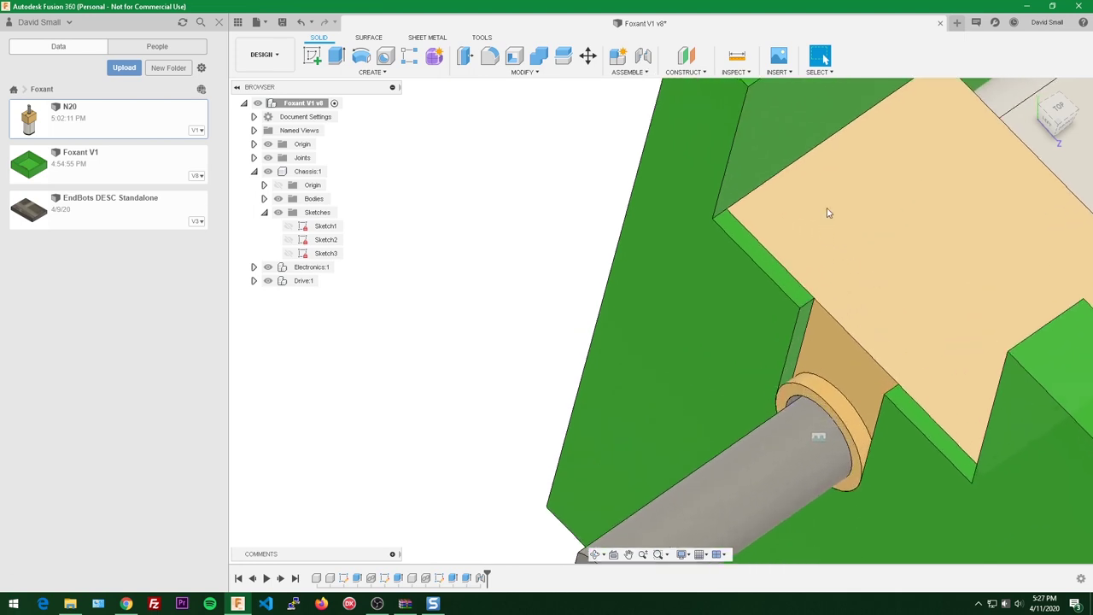
scroll(826, 214, "down", 3)
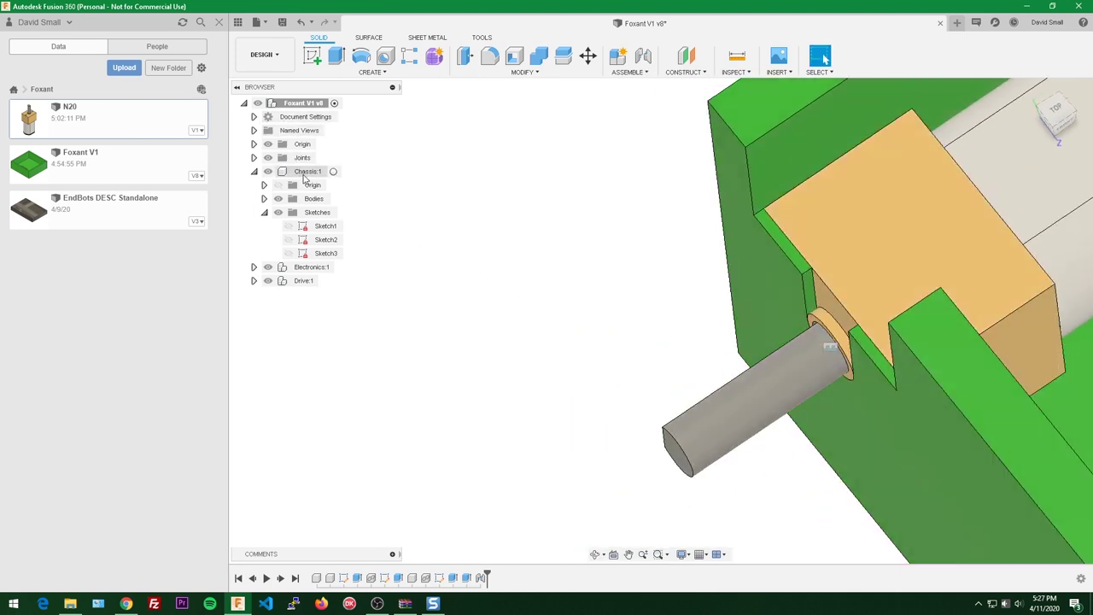
left_click(334, 171)
left_click(291, 254)
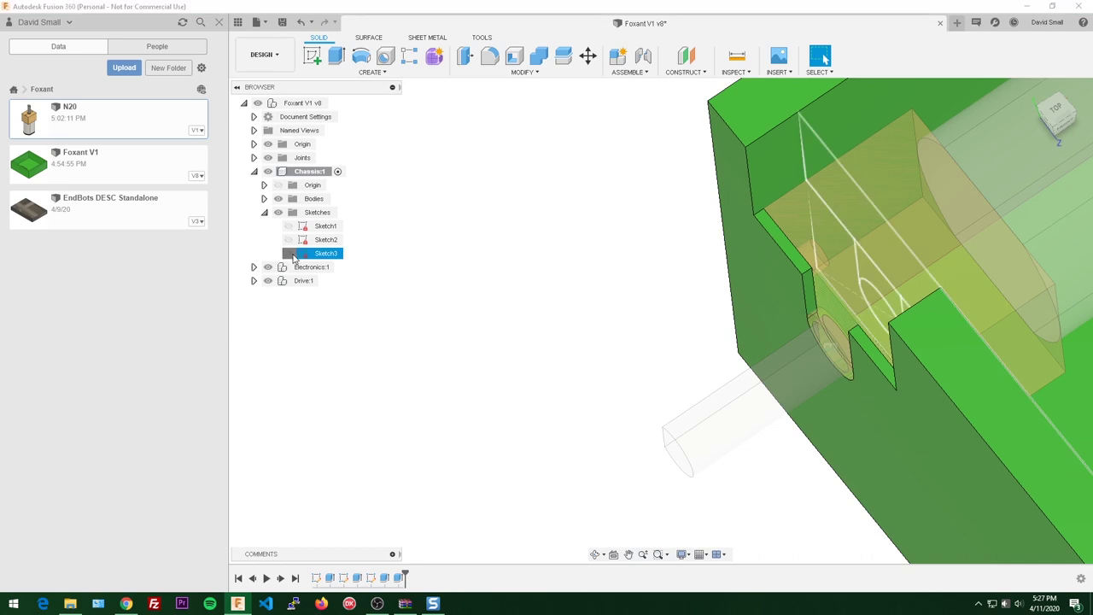
scroll(479, 270, "down", 2)
middle_click_drag(554, 273, 518, 300, "shift")
scroll(736, 321, "up", 2)
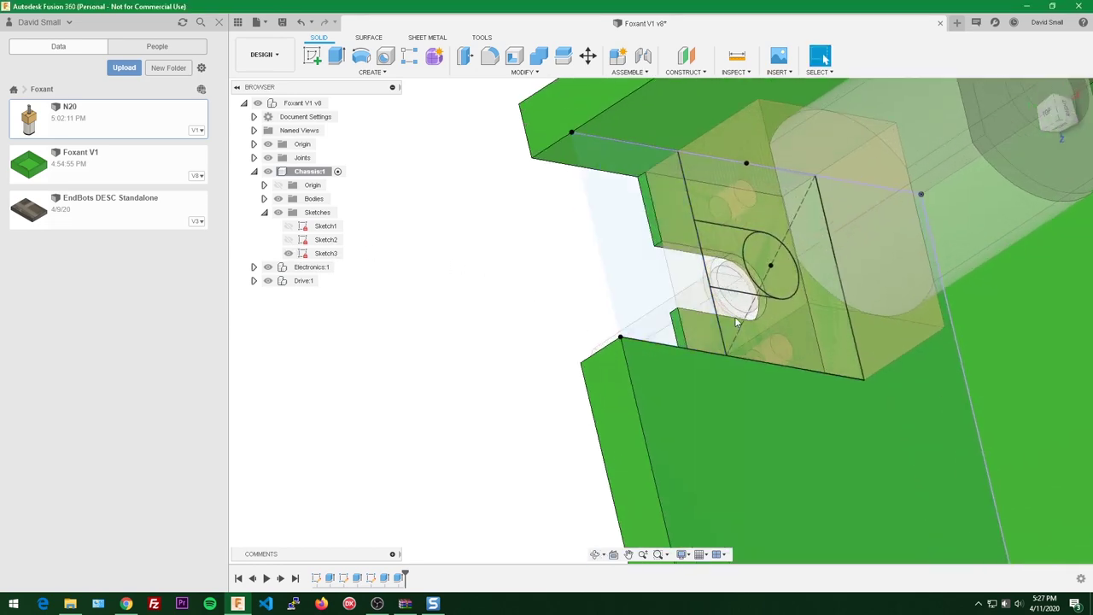
double_click(371, 578)
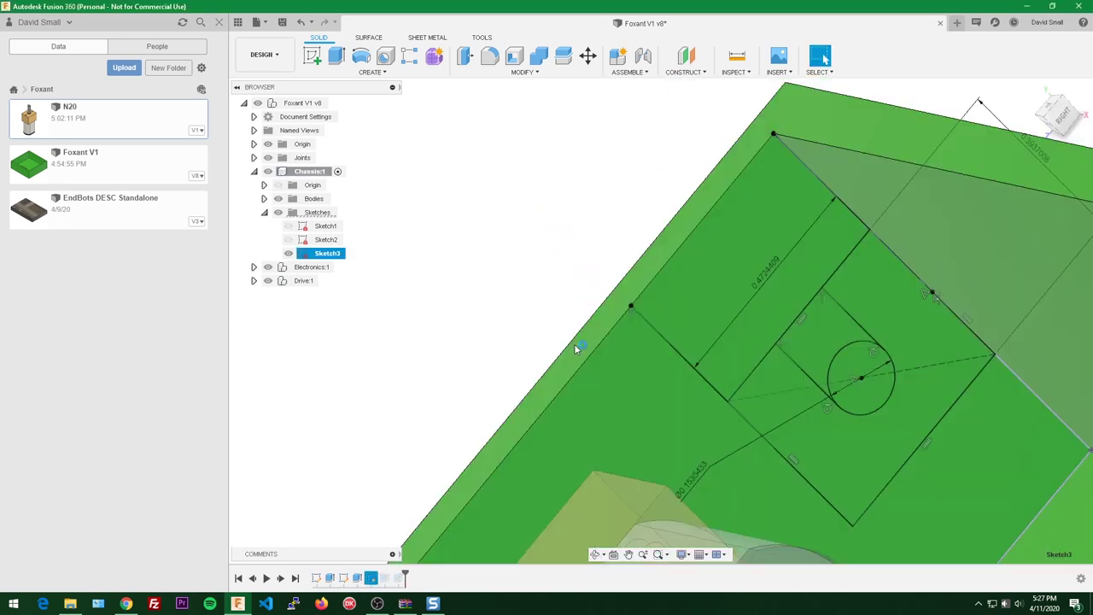
- Set the motor pocket's width dimension in the sketch to 12 mm + snugFit
scroll(607, 153, "down", 1)
mouse_move(760, 267)
middle_mouse_down()
mouse_move(607, 153)
mouse_move(636, 183)
mouse_move(640, 214)
middle_mouse_up()
scroll(610, 154, "up", 2)
scroll(622, 153, "up", 1)
double_click(642, 320)
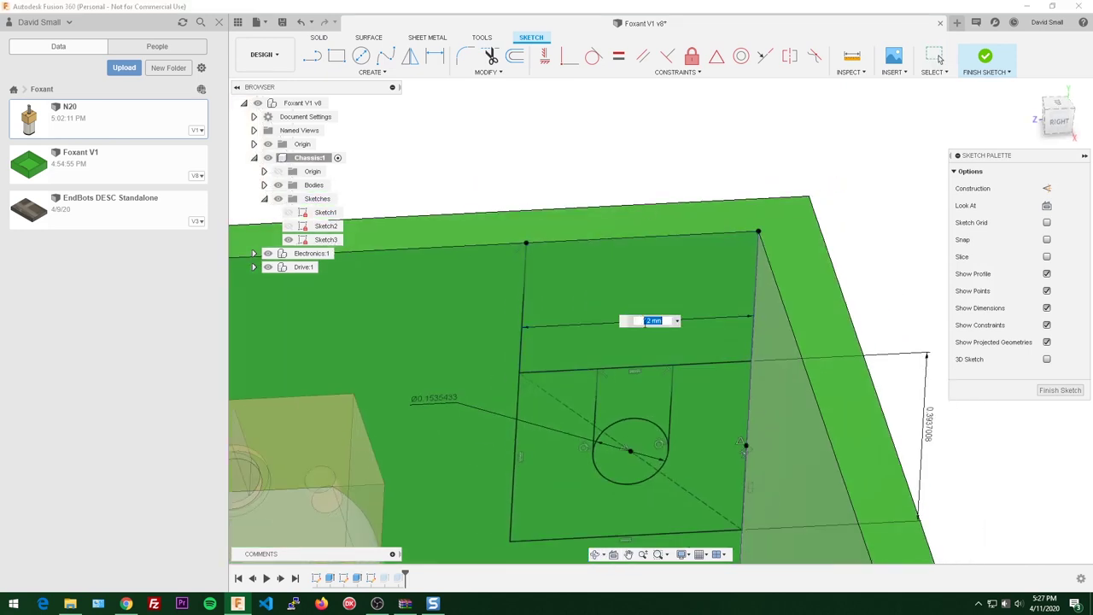
left_click(660, 321)
type("+ snug")
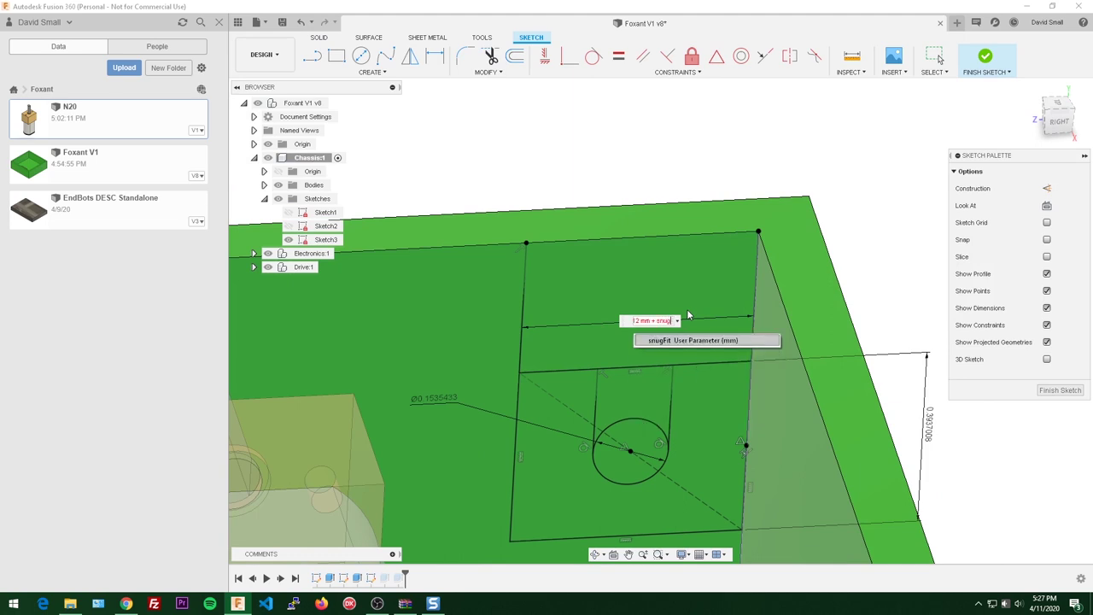
type("Fit")
key("Return")
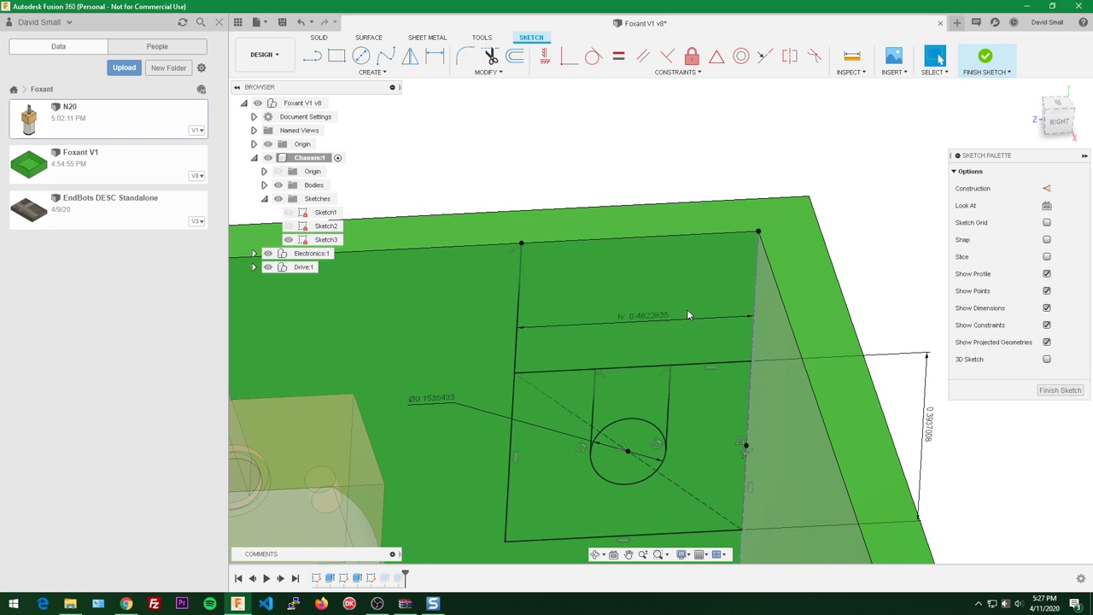
- Set the shaft ring circle's diameter in the pocket sketch to 3.9 mm + snugFit
scroll(468, 376, "down", 1)
middle_click_drag(471, 374, 531, 338)
left_click(455, 382)
left_click(529, 205)
double_click(413, 399)
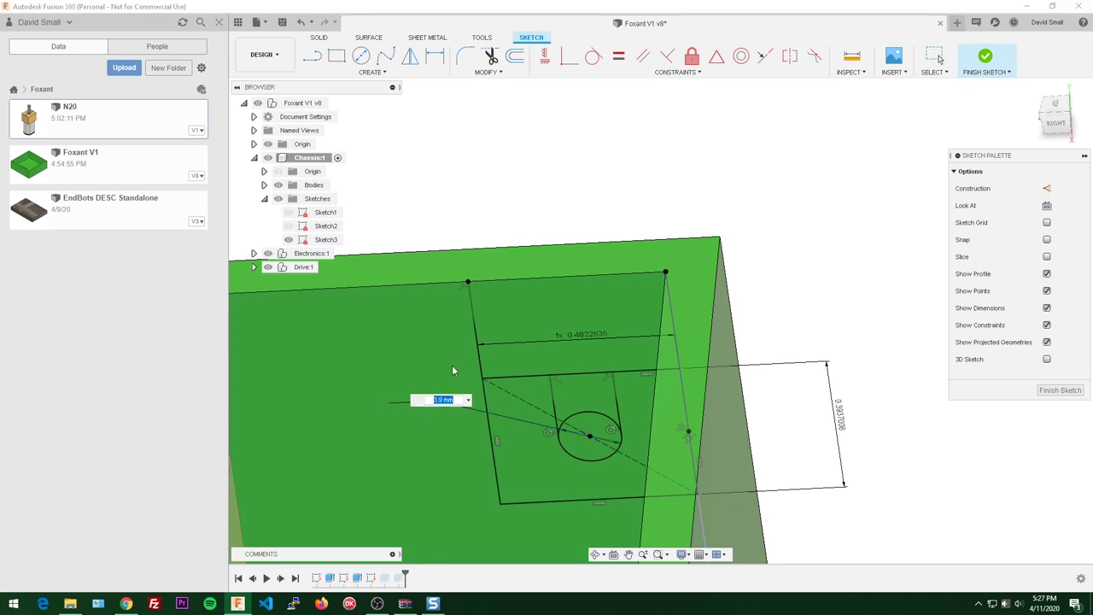
type("3.9 mm +")
type("tight")
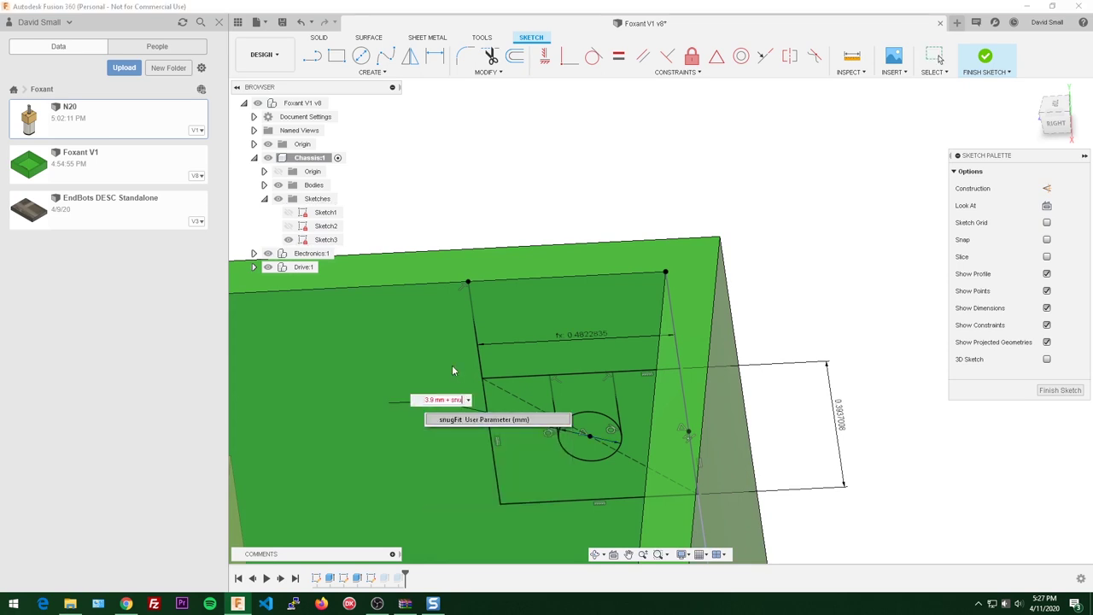
key("Return")
key("Return")
- Set the motor pocket's height dimension to 10 mm + snugFit and finish the sketch
scroll(526, 301, "down", 2)
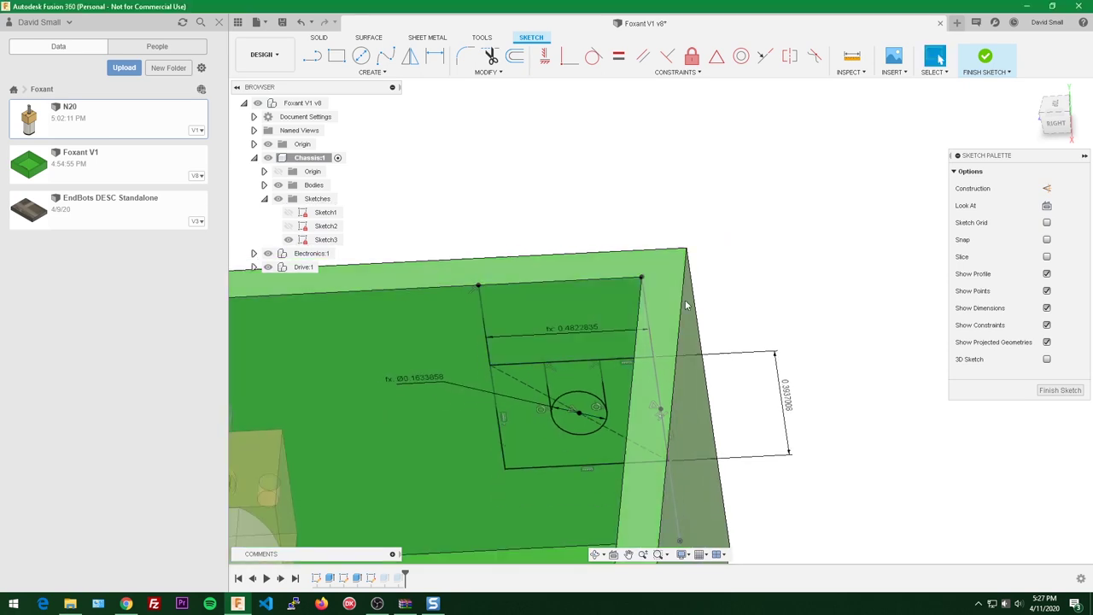
double_click(792, 394)
type("+ ")
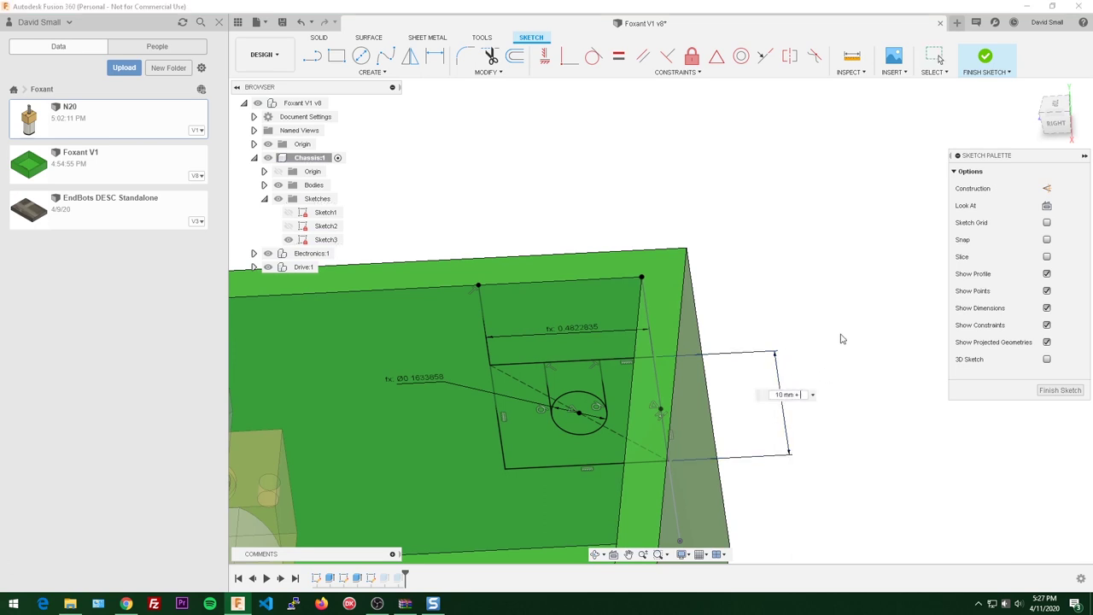
type("snugFit")
key("Return")
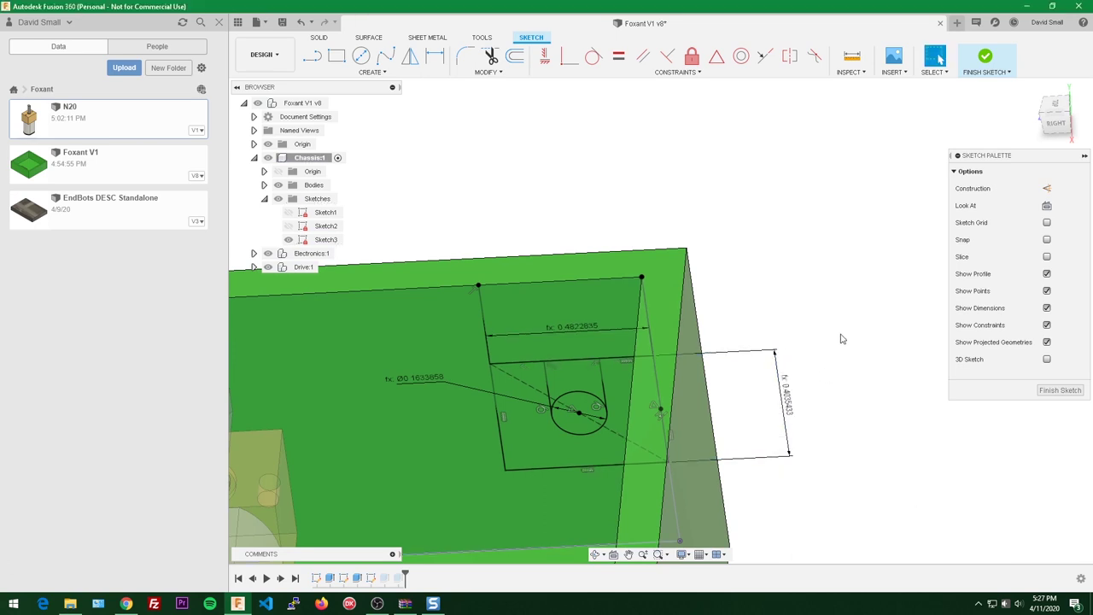
left_click(1049, 390)
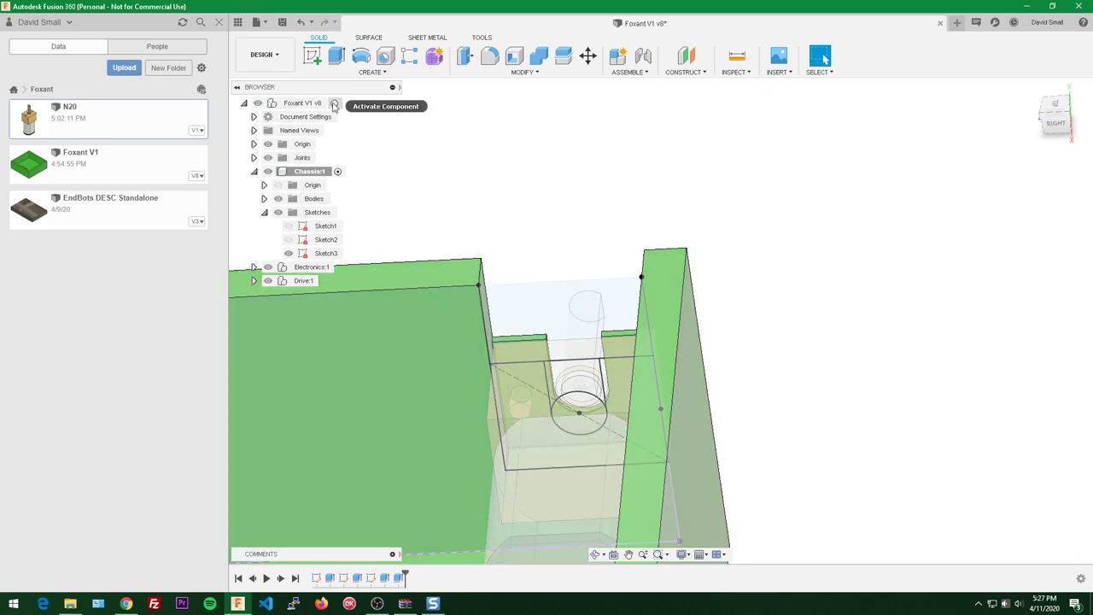
- Activate the top-level Foxant V1 assembly and hide the motor pocket's Sketch3
left_click(334, 103)
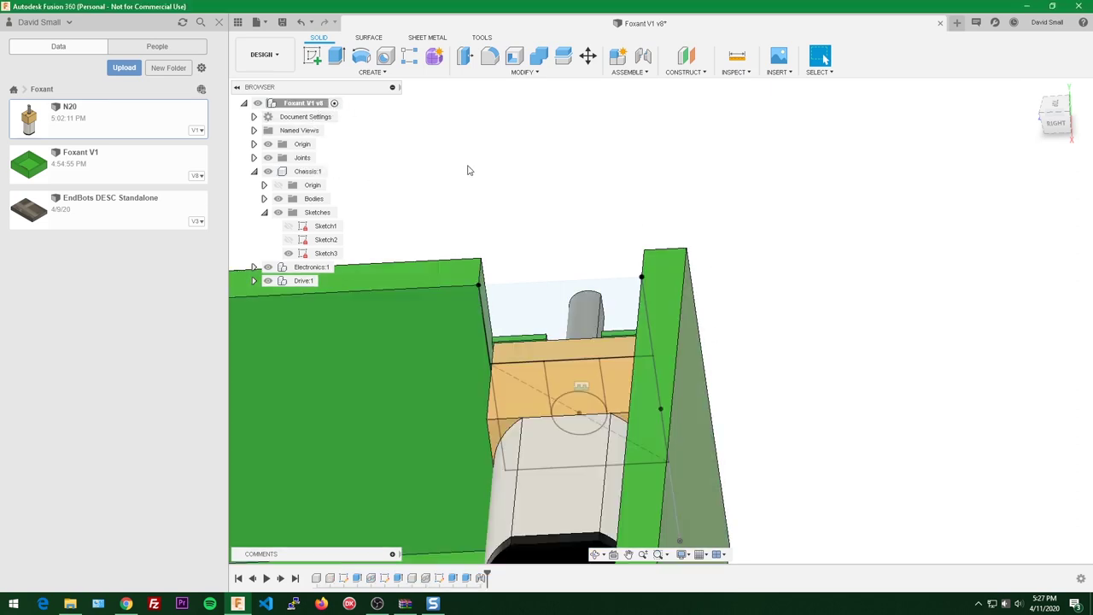
scroll(578, 184, "up", 1)
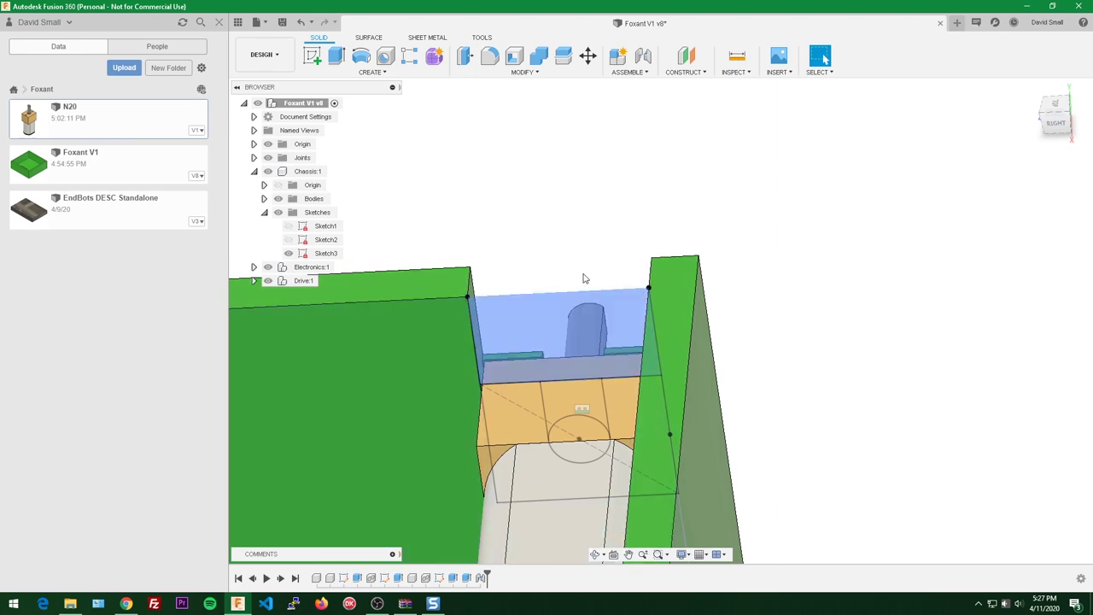
left_click(289, 253)
- Examine the clearance around the gearbox and shaft ring in the wall pocket from the shaft side and from above
mouse_move(528, 186)
middle_mouse_down("shift")
mouse_move(556, 287)
mouse_move(564, 222)
mouse_move(590, 197)
mouse_move(741, 205)
middle_mouse_up("shift")
scroll(647, 429, "up", 4)
middle_click_drag(674, 481, 724, 408)
scroll(724, 407, "up", 6)
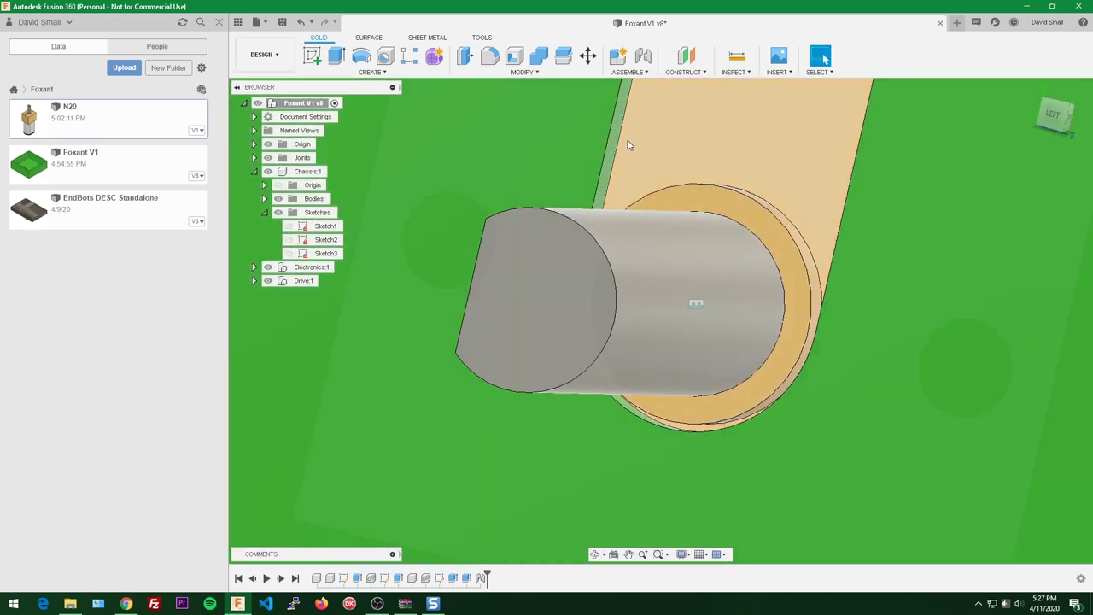
scroll(629, 145, "down", 5)
middle_click_drag(630, 147, 661, 295, "shift")
middle_click_drag(662, 294, 747, 457)
scroll(702, 279, "up", 3)
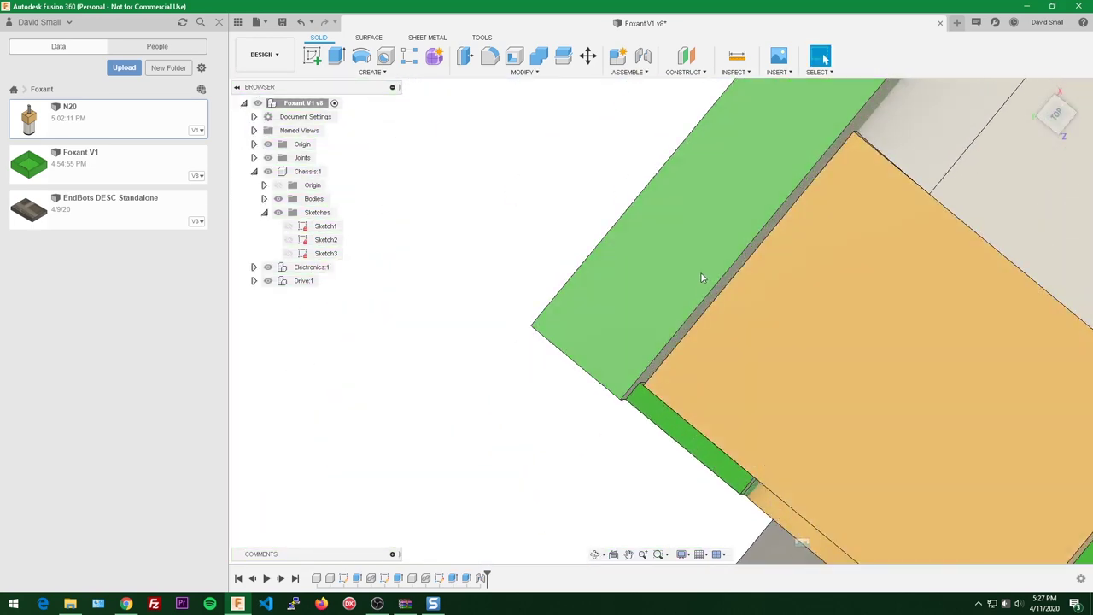
left_click(1054, 114)
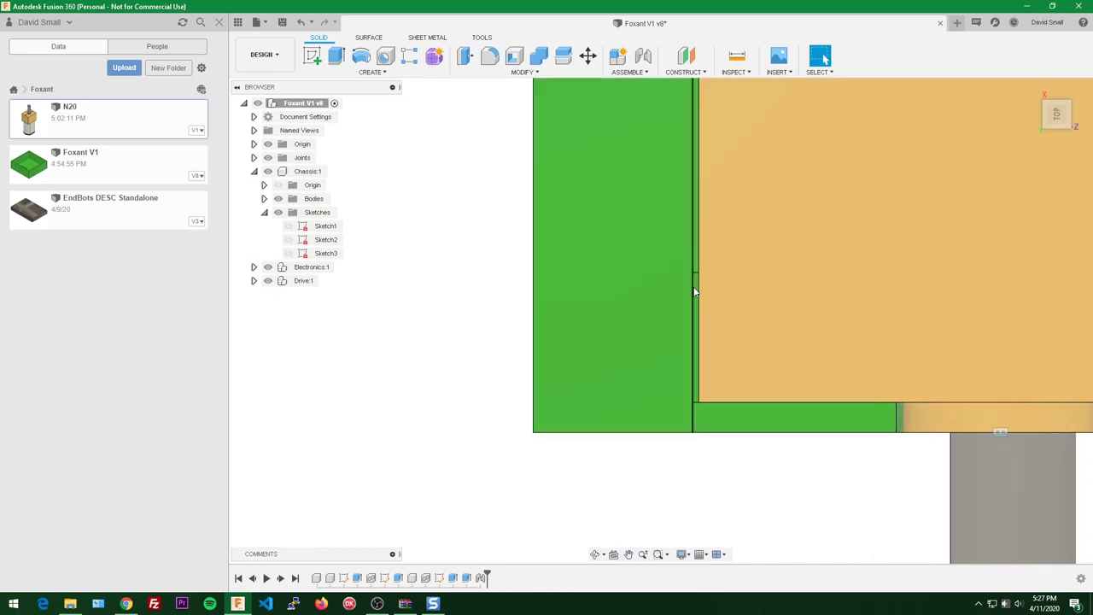
scroll(721, 303, "down", 5)
scroll(920, 402, "down", 1)
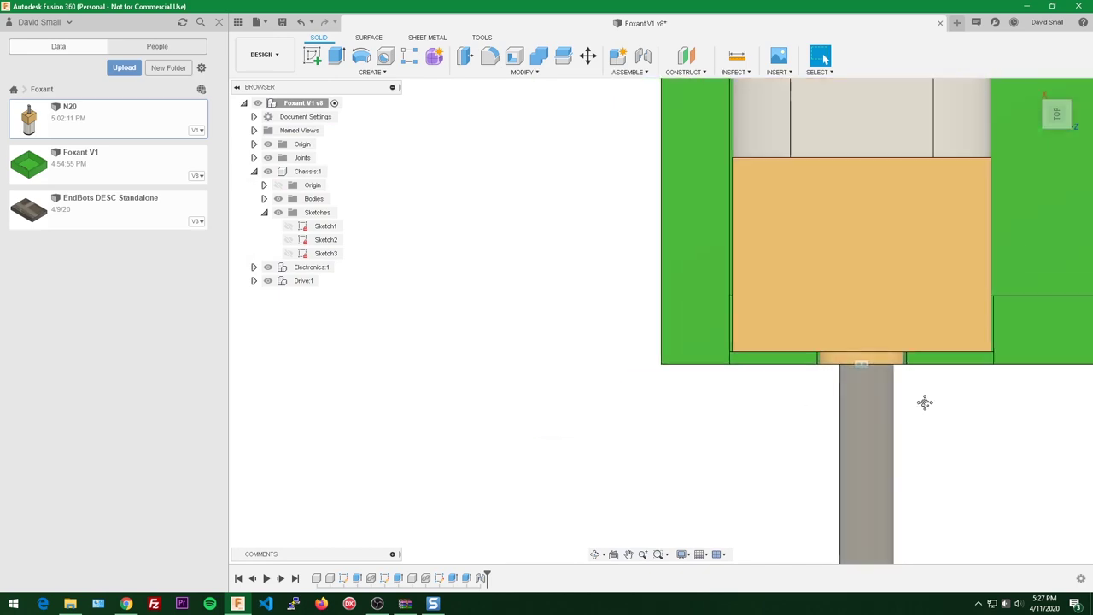
middle_click_drag(924, 402, 825, 484)
middle_click_drag(825, 484, 811, 410, "shift")
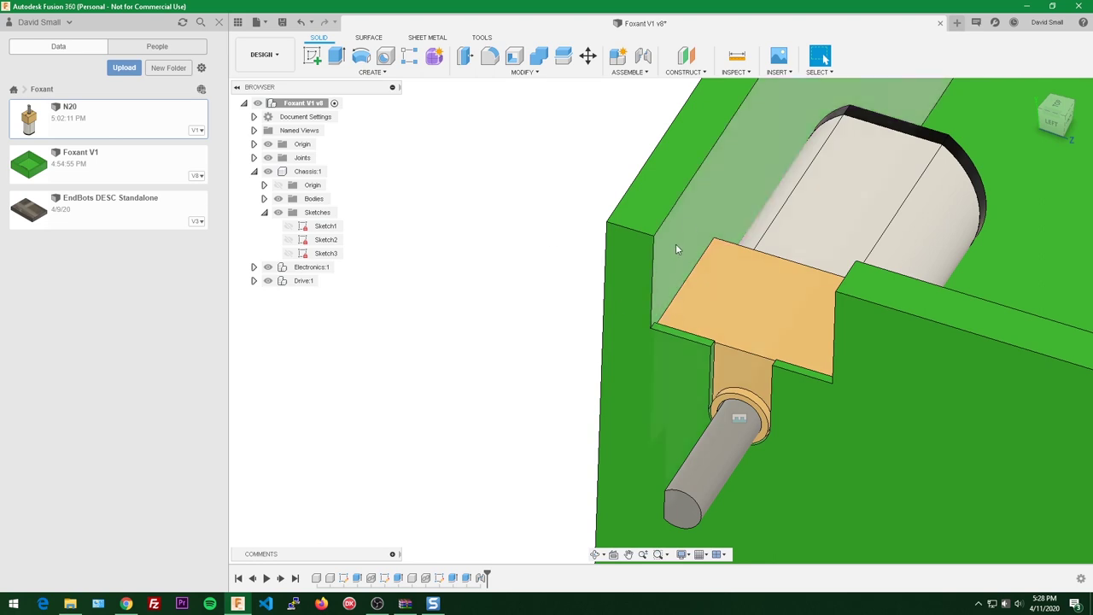
scroll(626, 291, "down", 5)
scroll(616, 275, "up", 4)
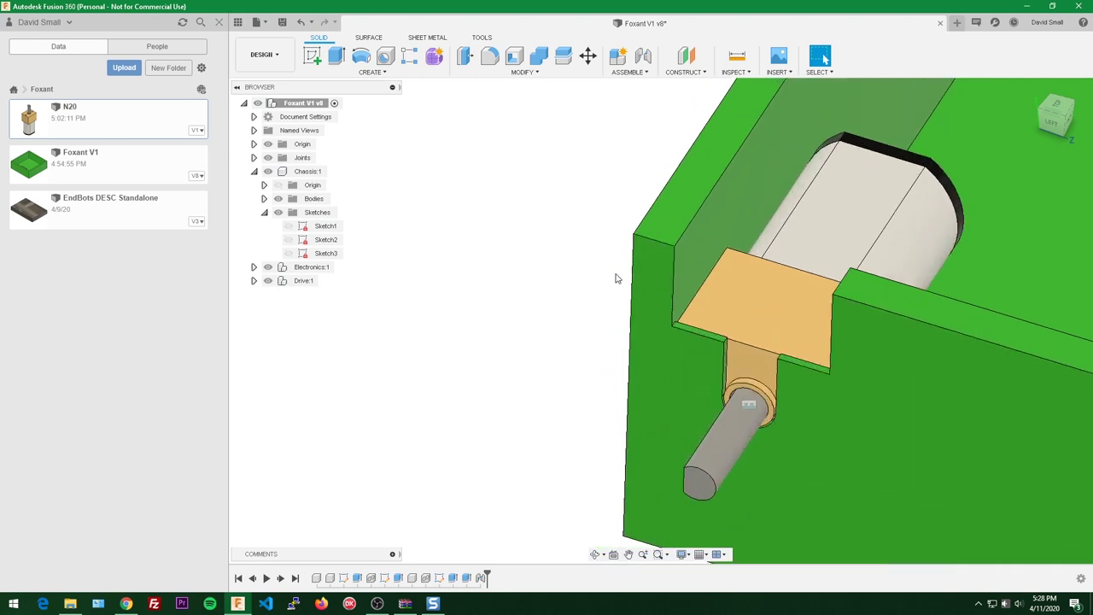
scroll(607, 285, "down", 2)
scroll(701, 331, "up", 3)
scroll(702, 335, "down", 2)
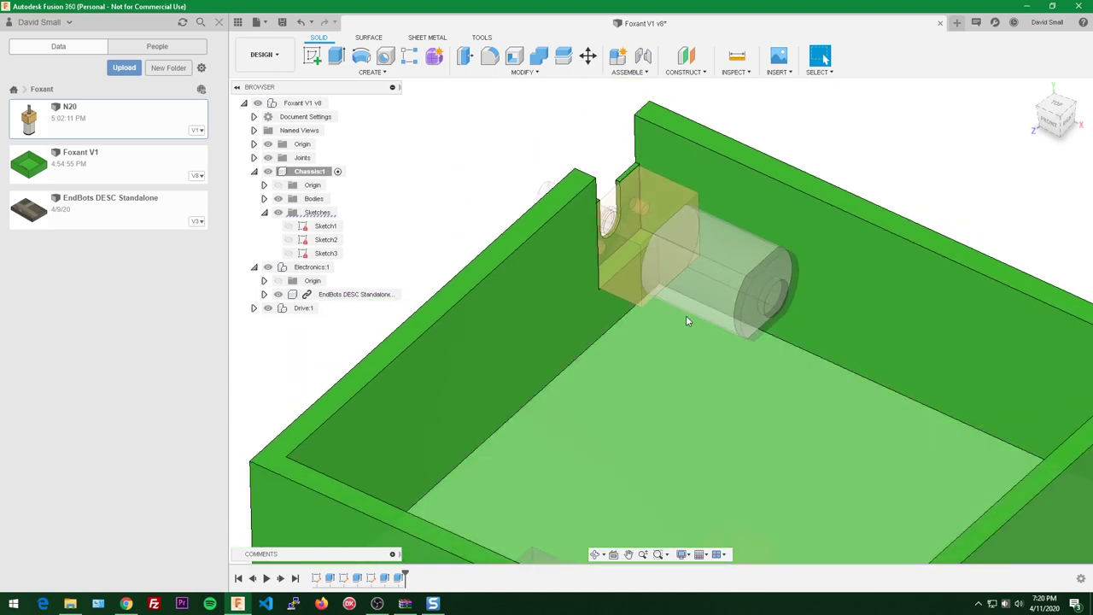
- Start a new sketch on the inner floor of the Chassis component beneath the motor
scroll(806, 242, "down", 2)
scroll(852, 195, "up", 3)
scroll(807, 184, "up", 1)
scroll(814, 151, "down", 1)
middle_click_drag(808, 183, 822, 204)
scroll(699, 281, "up", 2)
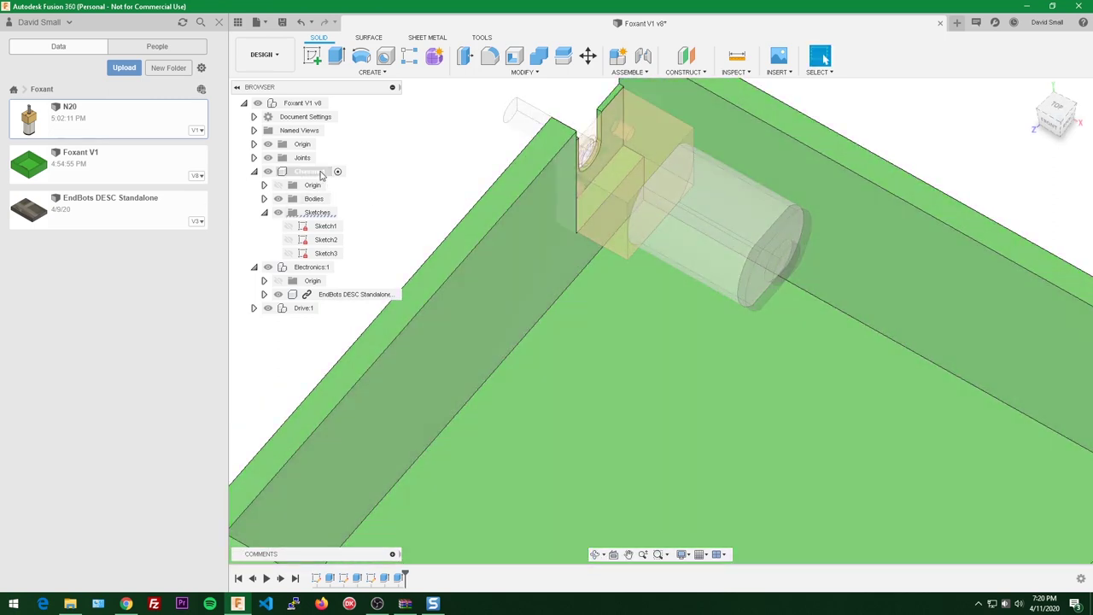
left_click(321, 174)
left_click(312, 55)
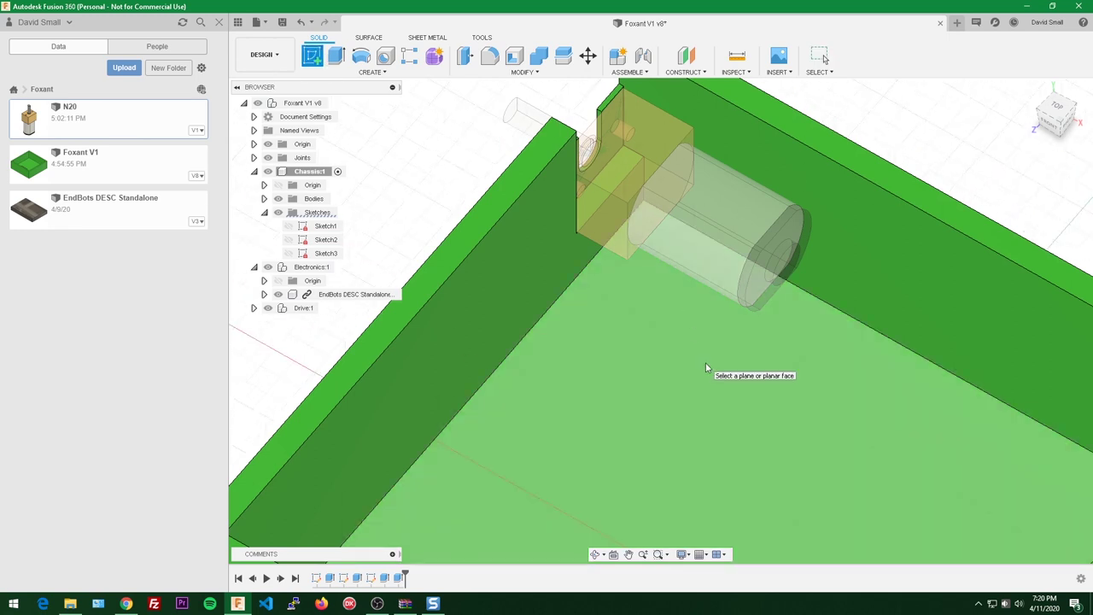
left_click(705, 366)
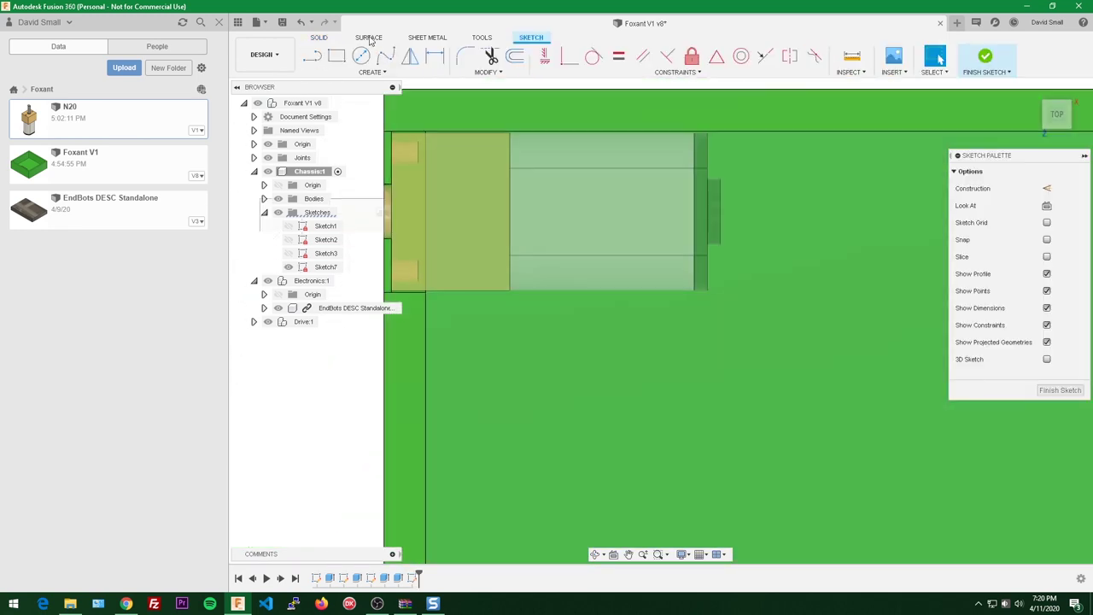
- Sketch a two-point rectangle about 1 by 0.57 in around the motor, starting at the corner where the chassis's inner walls meet
left_click(336, 56)
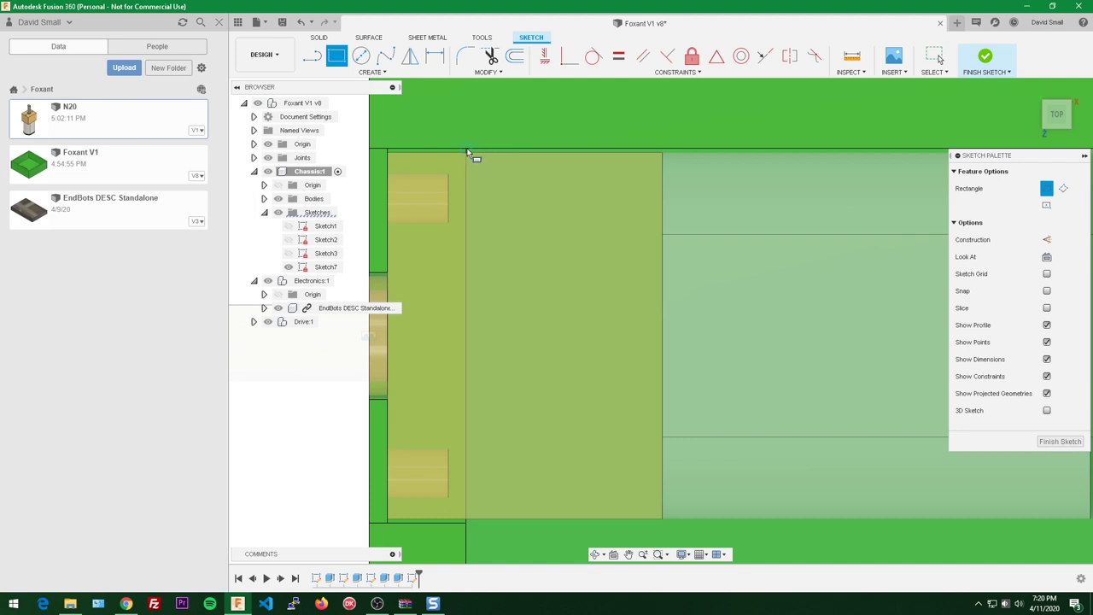
left_click(466, 149)
scroll(637, 294, "down", 3)
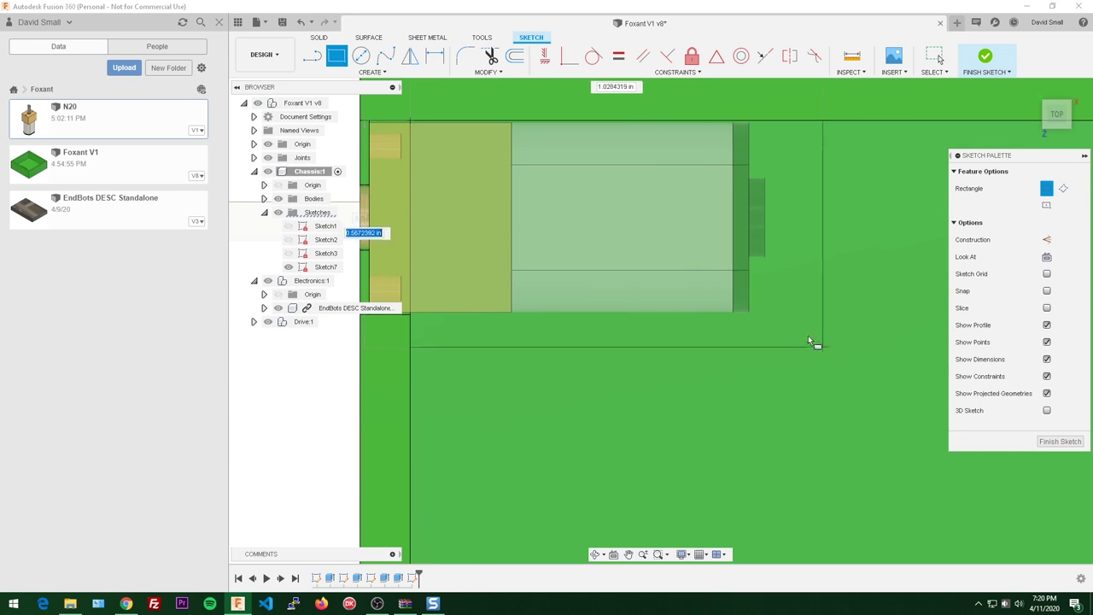
left_click(798, 347)
scroll(817, 257, "down", 2)
key("Escape")
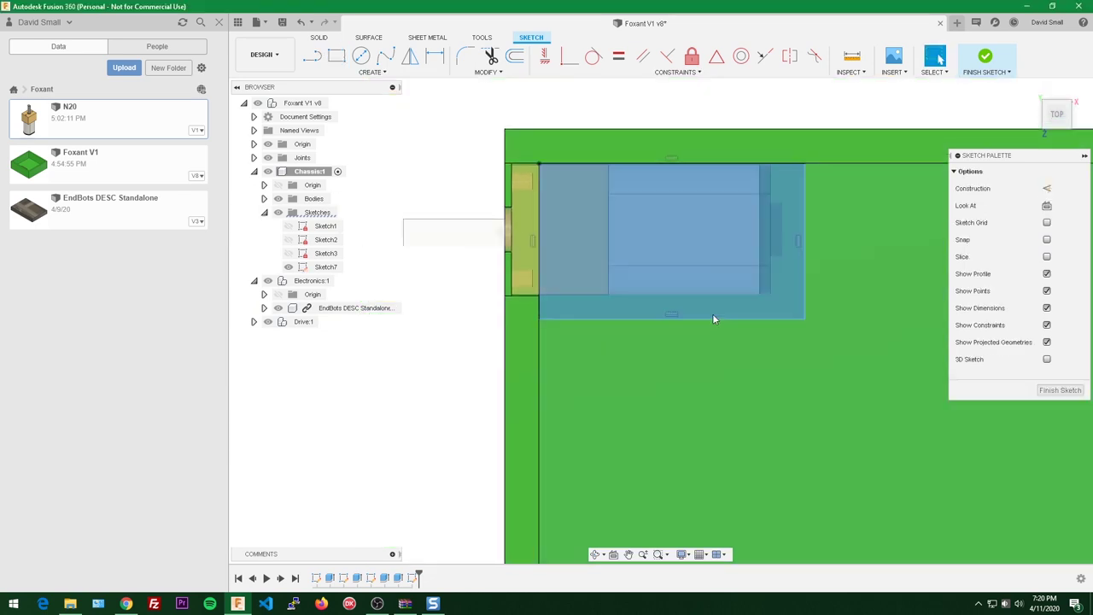
scroll(707, 314, "up", 2)
mouse_move(709, 315)
middle_mouse_down()
mouse_move(717, 231)
mouse_move(697, 310)
middle_mouse_up()
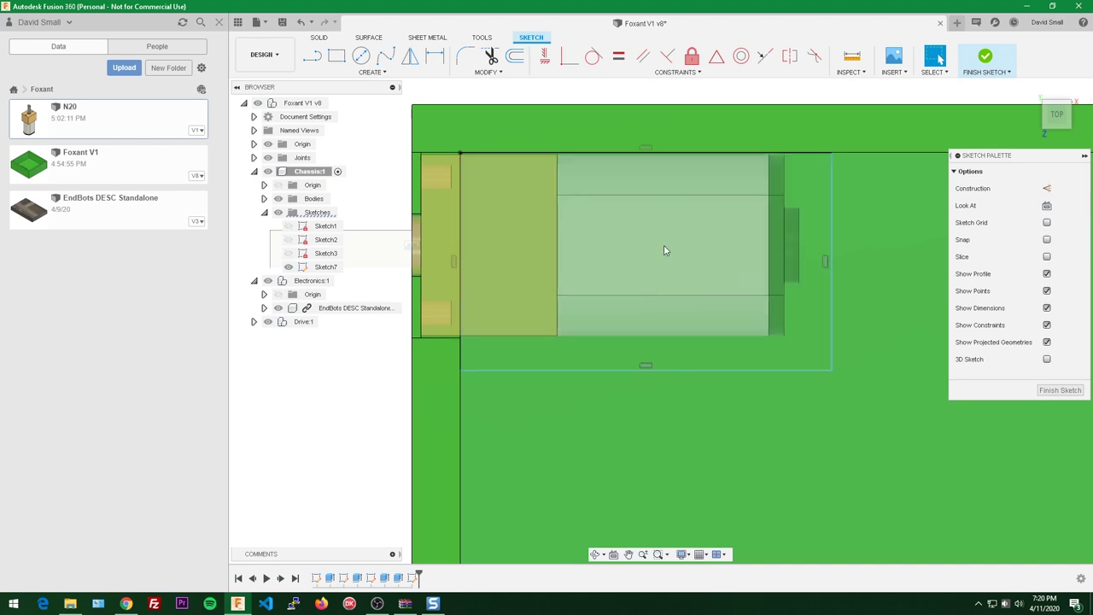
- Draw two connected lines inside the rectangle around the motor's rear end and long side, the long one about 0.91 in
scroll(702, 252, "down", 1)
scroll(595, 92, "up", 1)
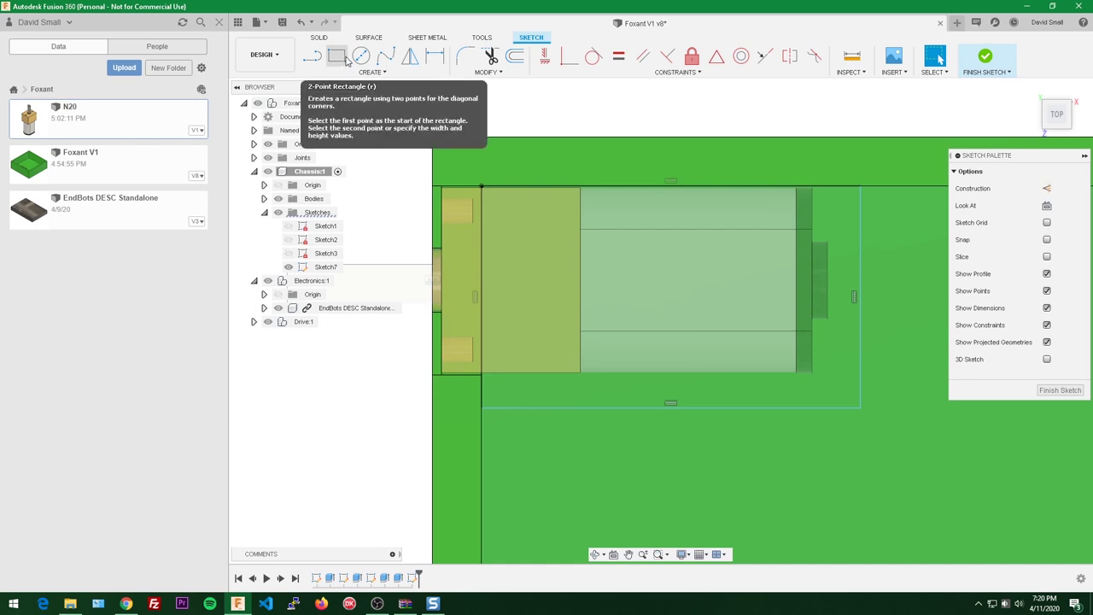
left_click(311, 56)
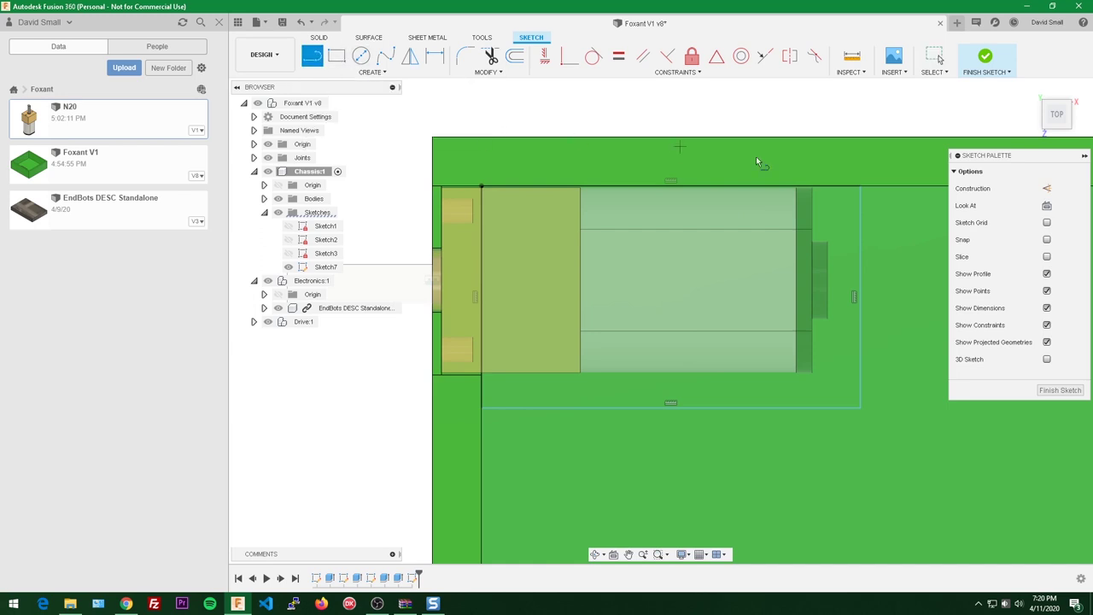
left_click(840, 189)
left_click(839, 389)
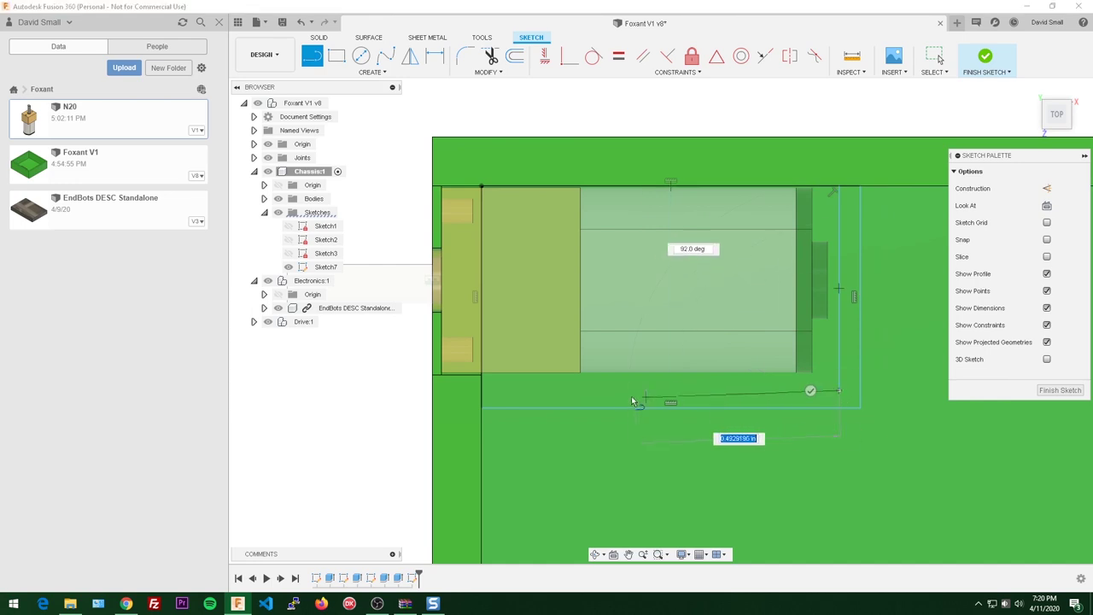
left_click(481, 390)
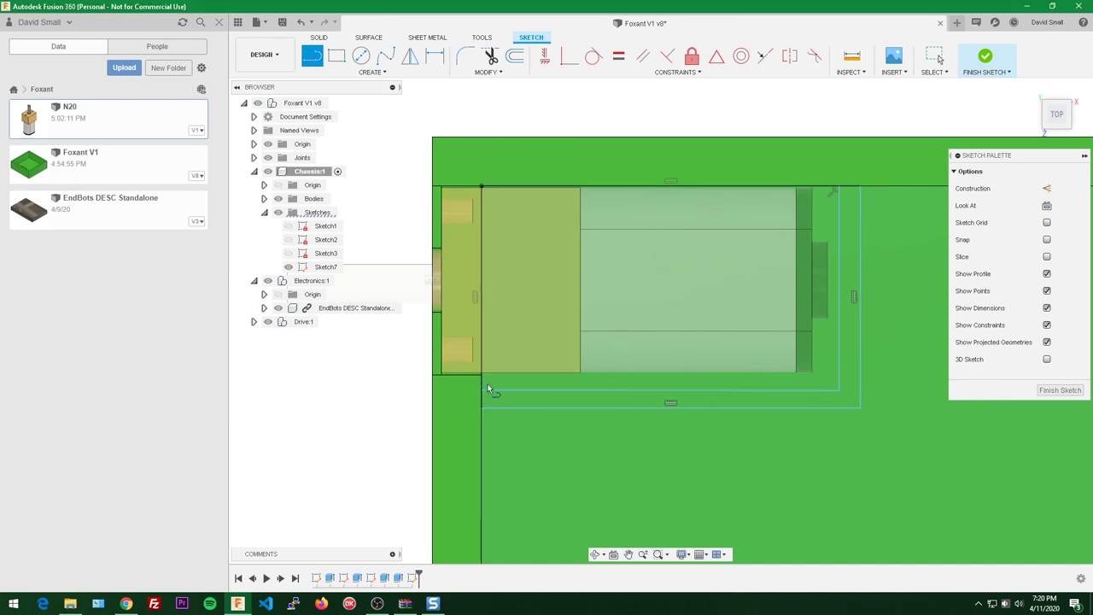
key("Escape")
- Move the long inner line slightly closer to the motor's side
scroll(812, 395, "down", 2)
scroll(830, 410, "up", 2)
scroll(846, 360, "down", 2)
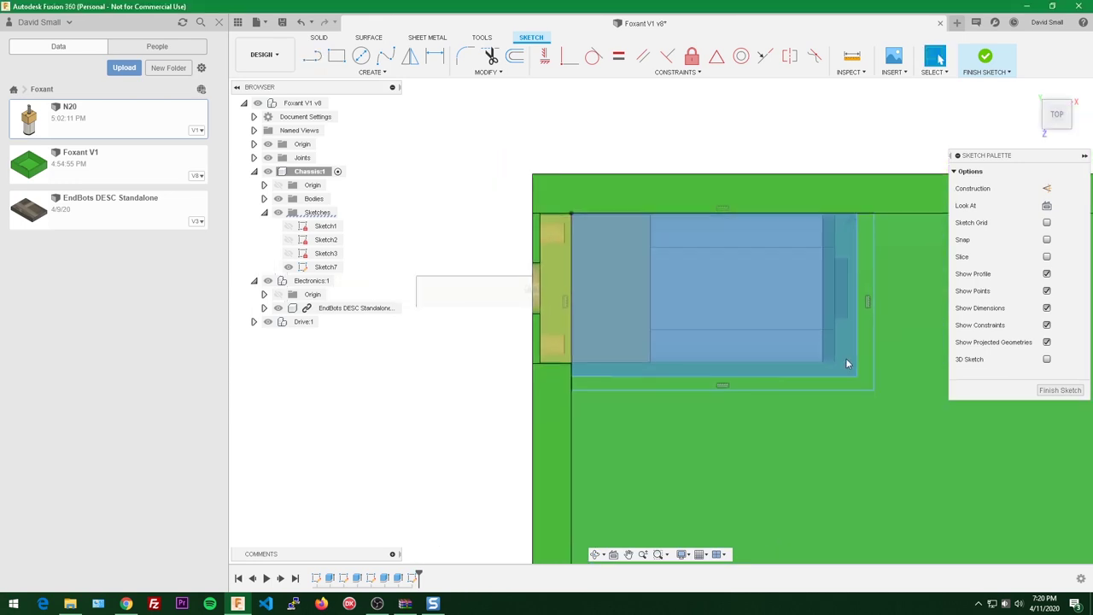
scroll(795, 316, "up", 3)
middle_click_drag(845, 359, 761, 345)
scroll(748, 407, "down", 2)
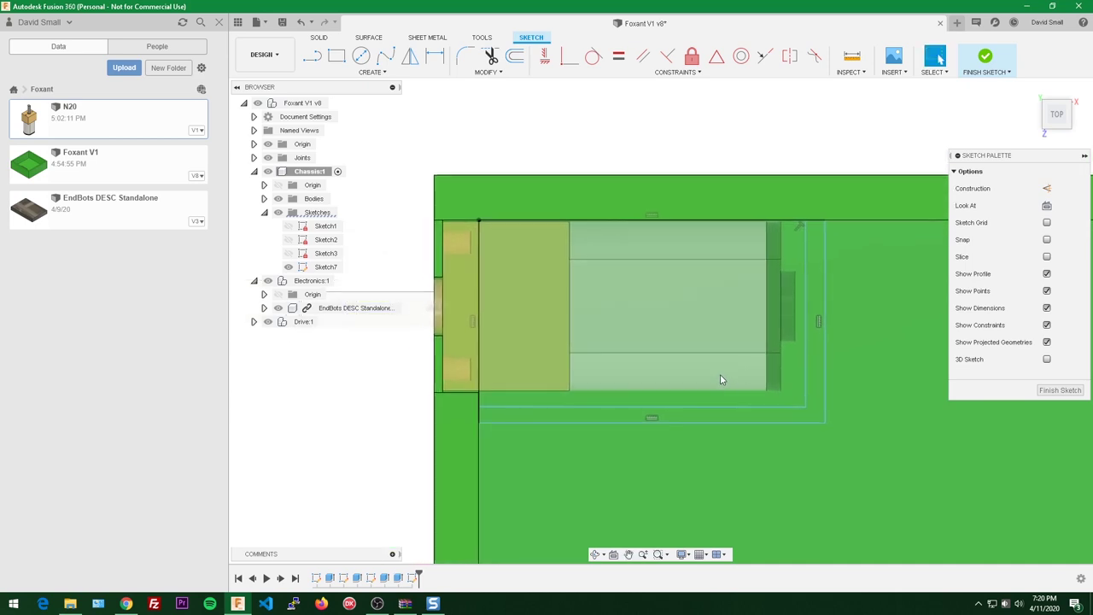
scroll(720, 380, "up", 1)
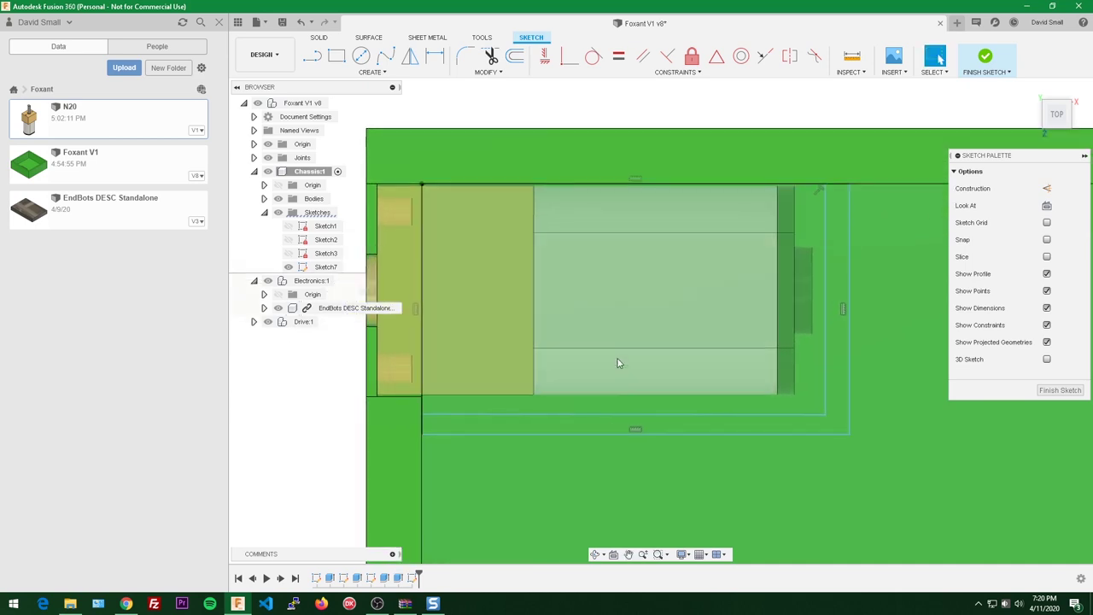
left_click_drag(610, 413, 610, 410)
scroll(598, 409, "down", 1)
scroll(574, 419, "up", 1)
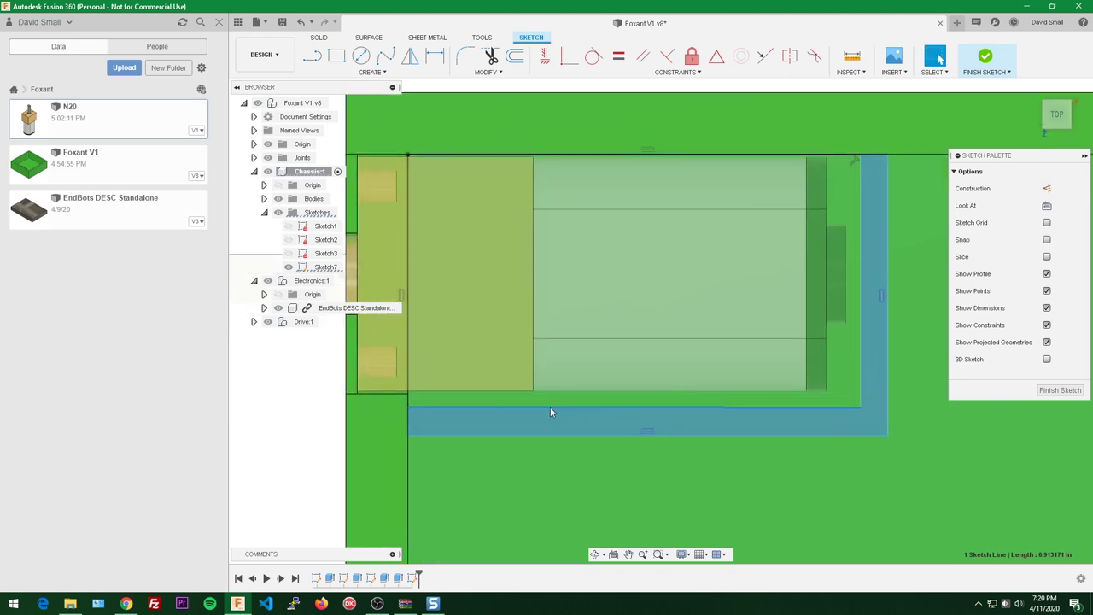
- Project the gearbox's upper face and the small corner face at the motor's rear end into the sketch
key("p")
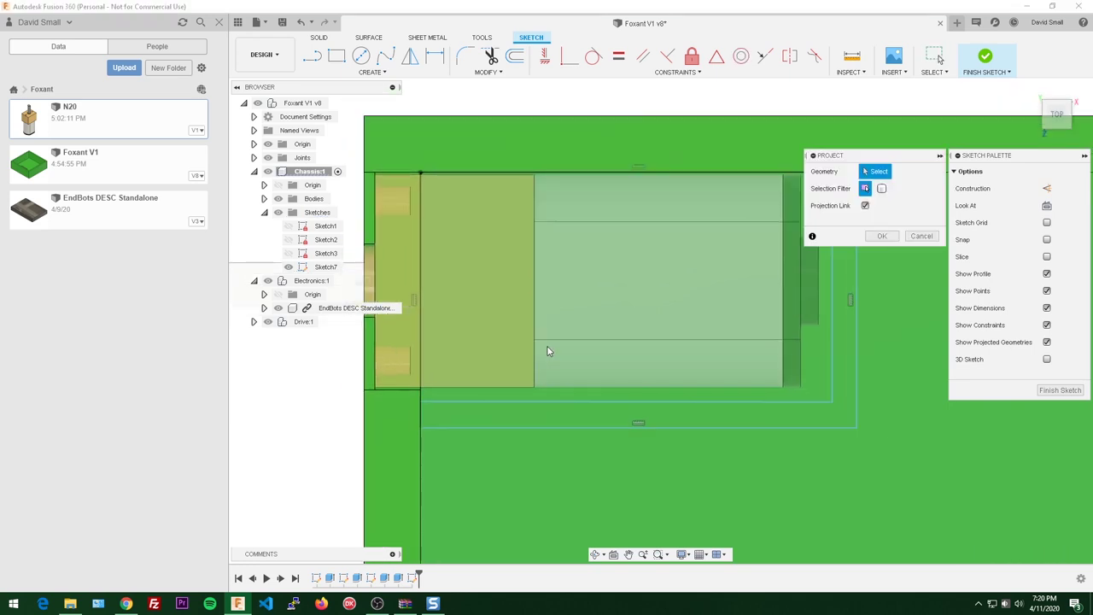
left_click(510, 274)
left_click(563, 202)
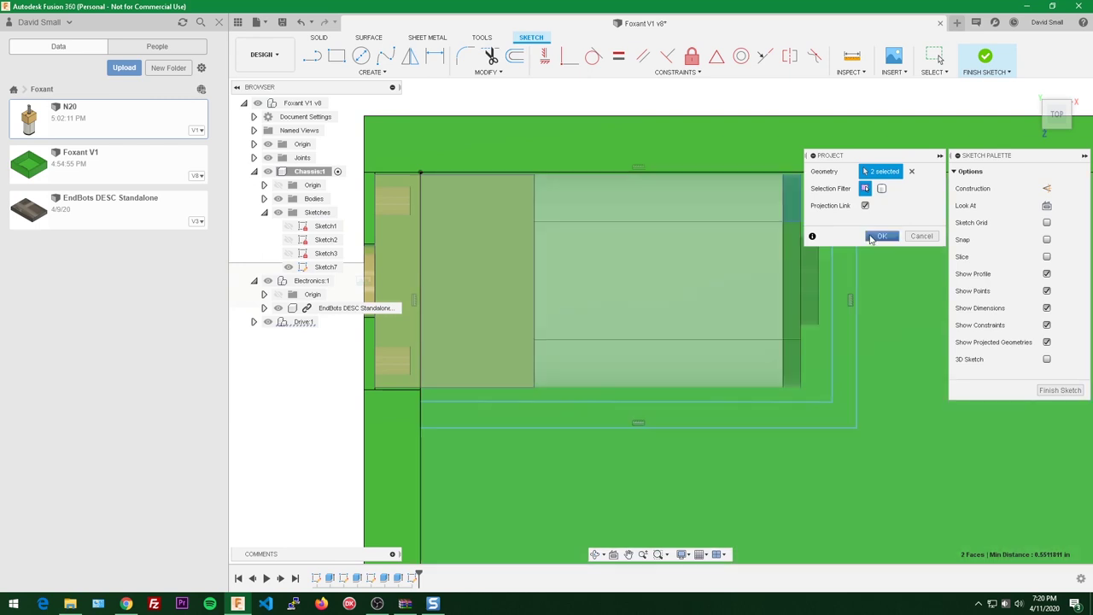
left_click(880, 236)
scroll(511, 372, "up", 2)
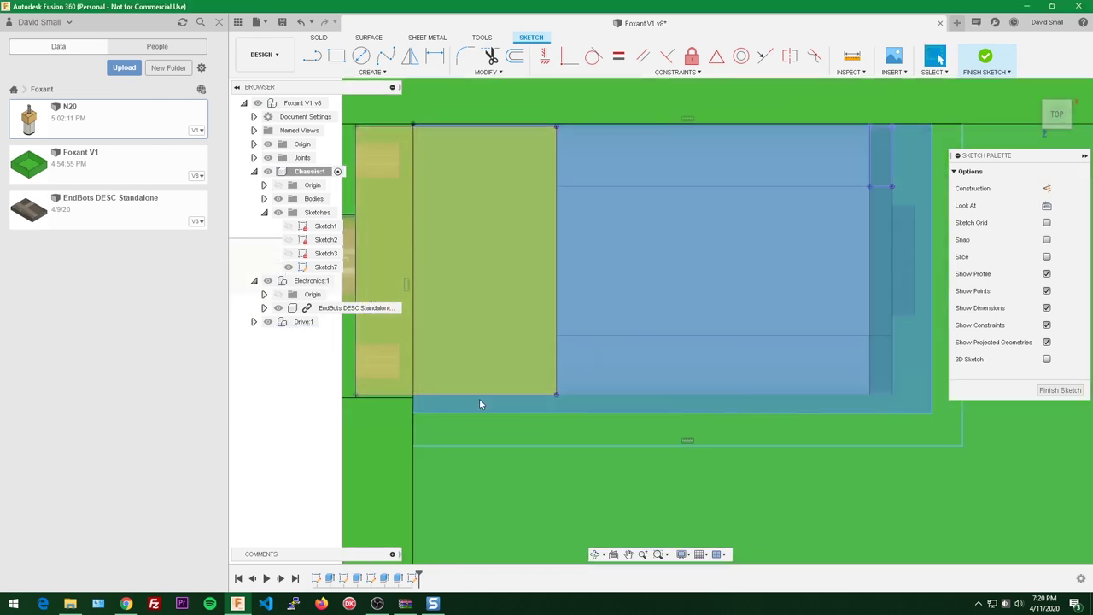
left_click(485, 394)
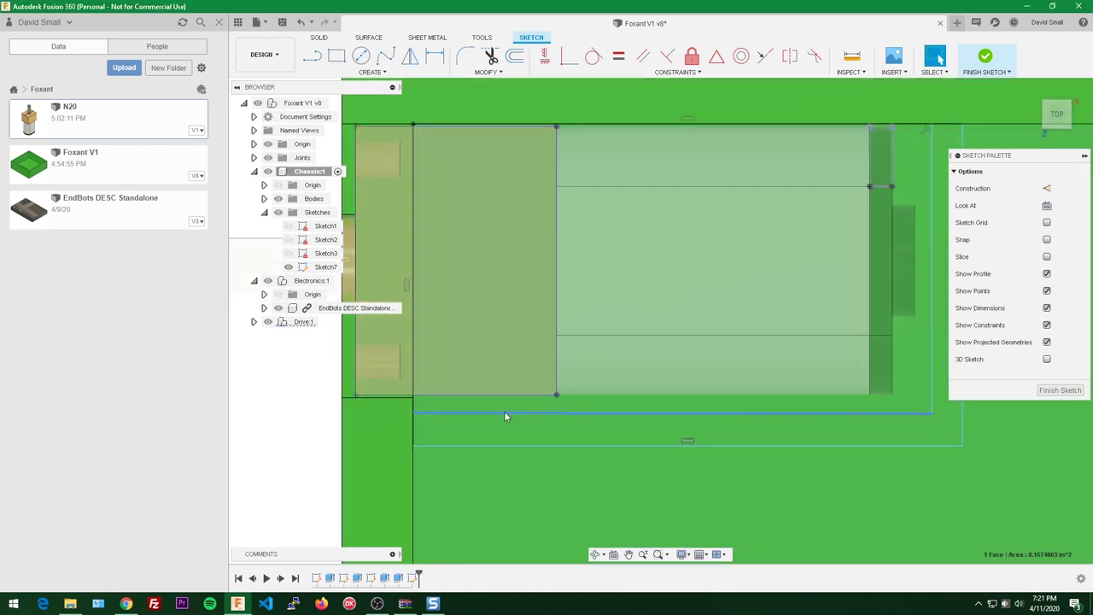
key("d")
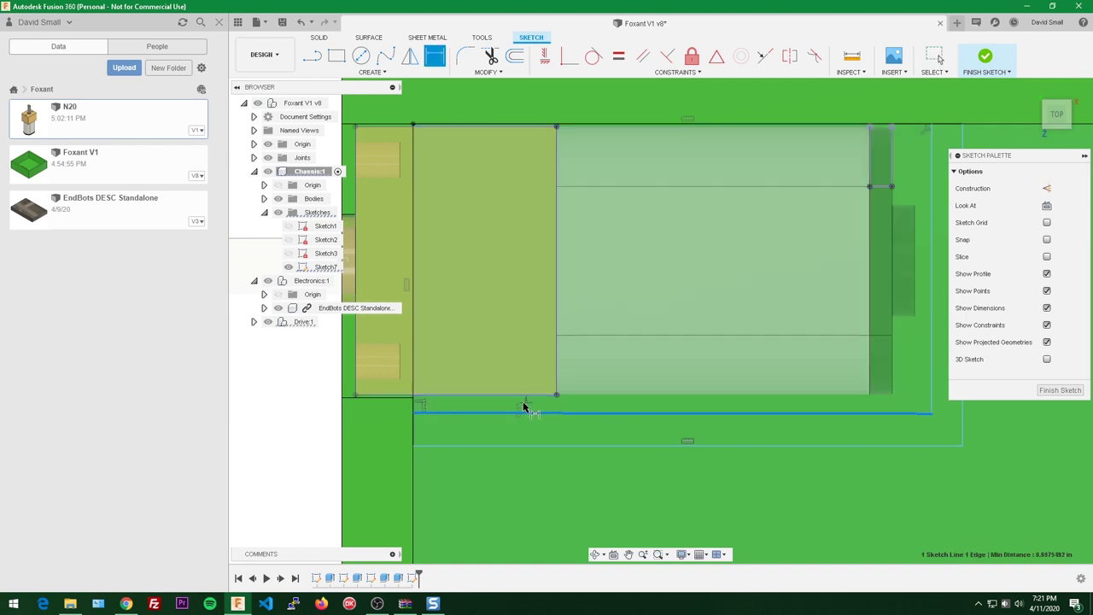
scroll(527, 404, "up", 5)
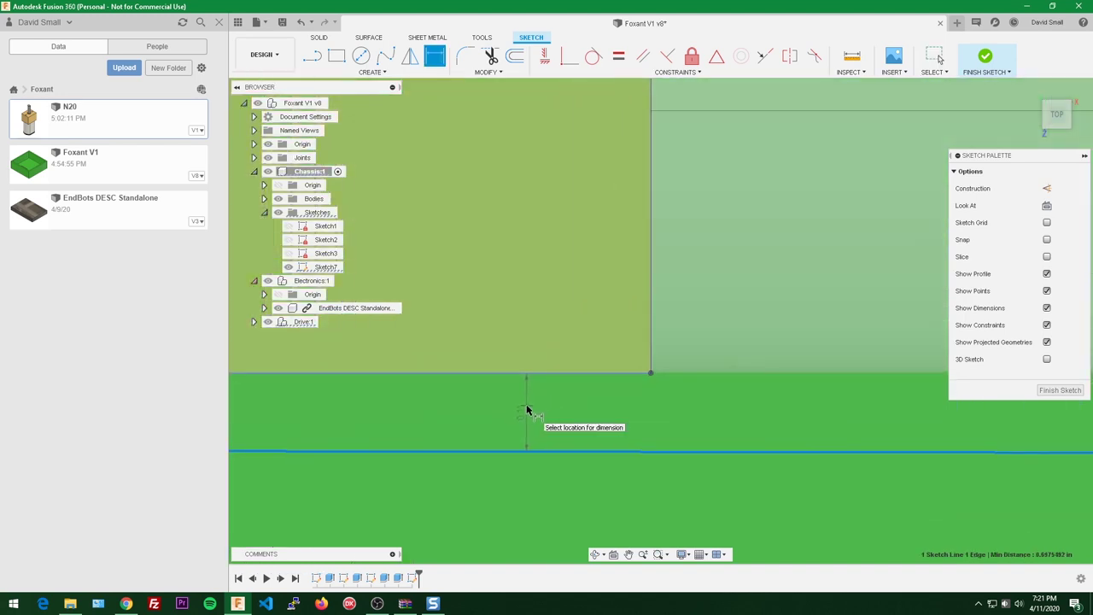
scroll(528, 409, "down", 2)
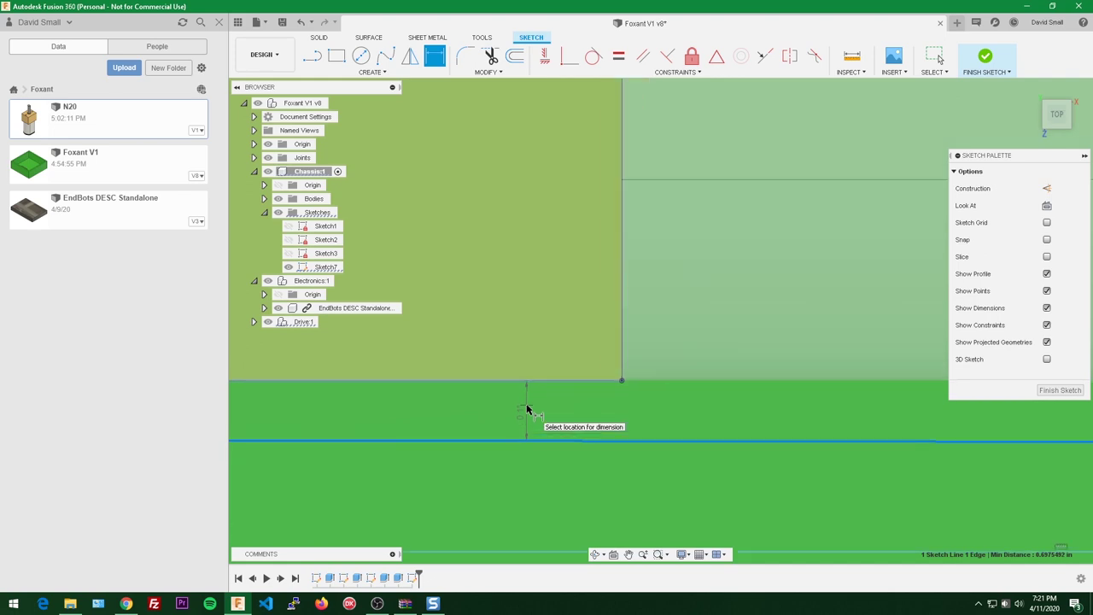
scroll(528, 409, "down", 3)
key("Escape")
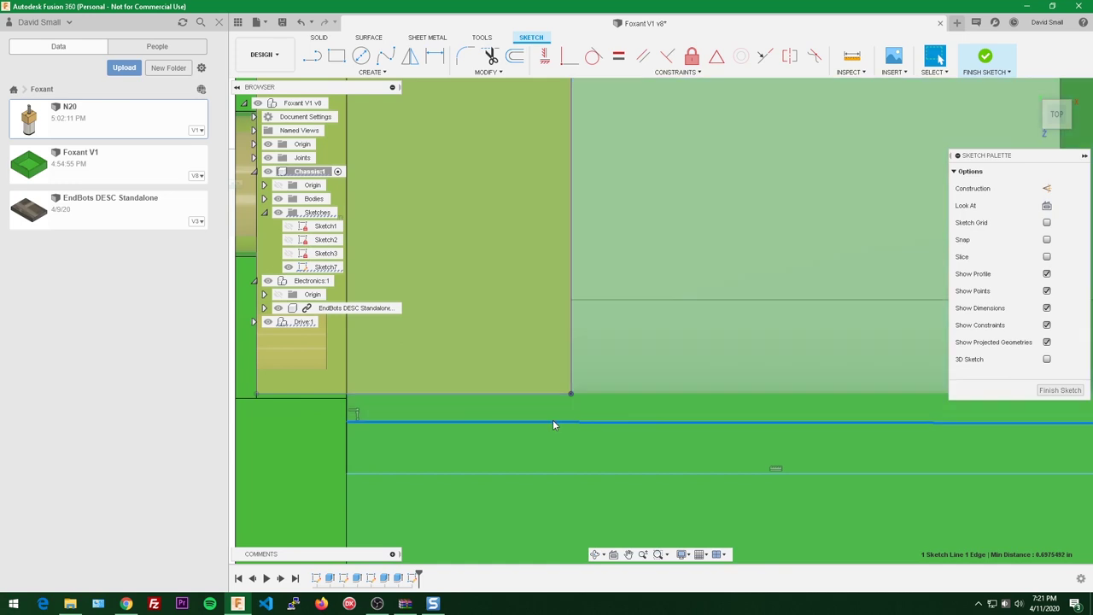
- Constrain the long inner line to be horizontal
left_click(553, 421)
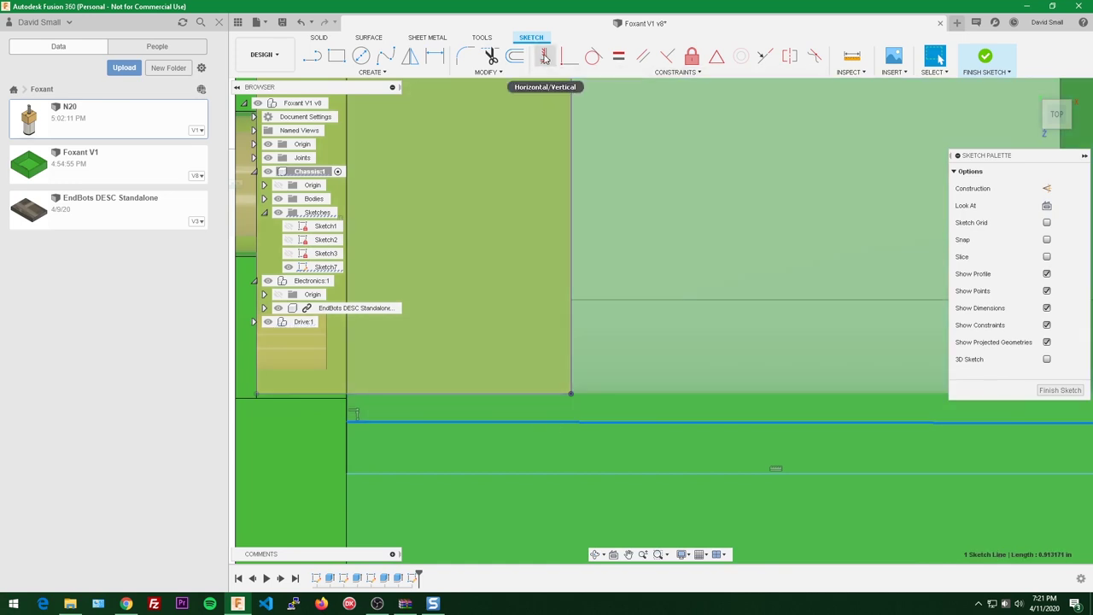
left_click(544, 57)
scroll(530, 256, "up", 3)
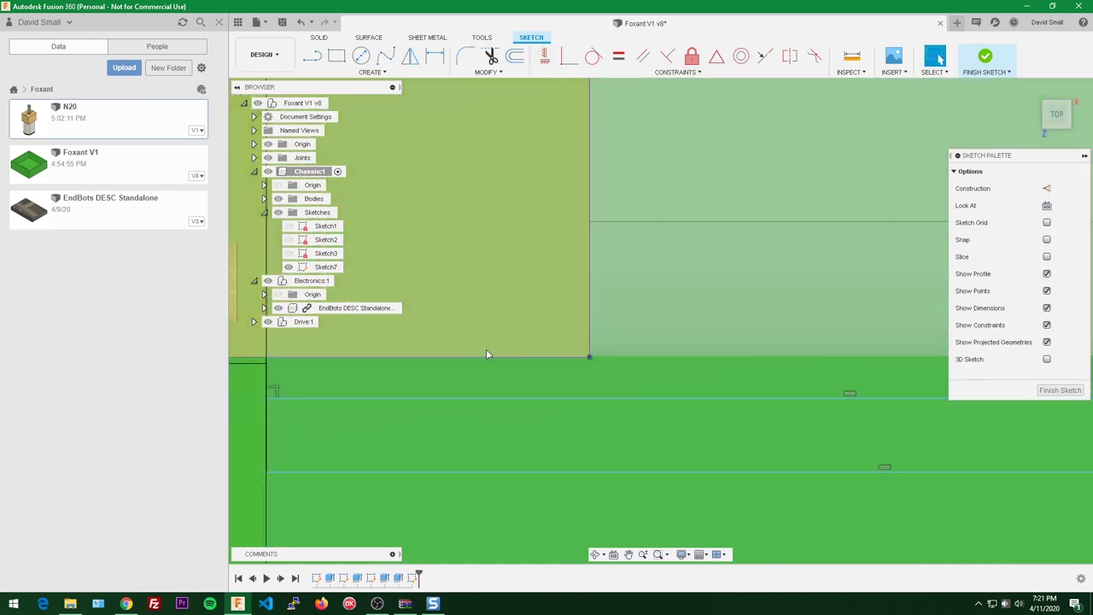
- Dimension the gap between the projected gearbox edge and the long inner line with the snugFit parameter
middle_click_drag(500, 356, 538, 350)
left_click(540, 351)
left_click(547, 394, "ctrl")
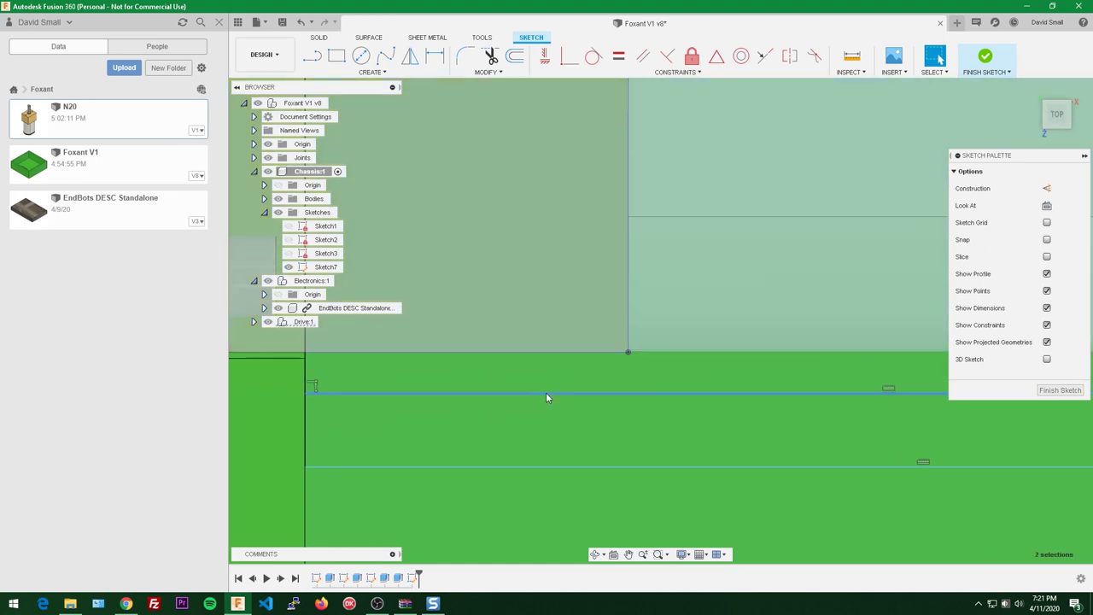
left_click(547, 393)
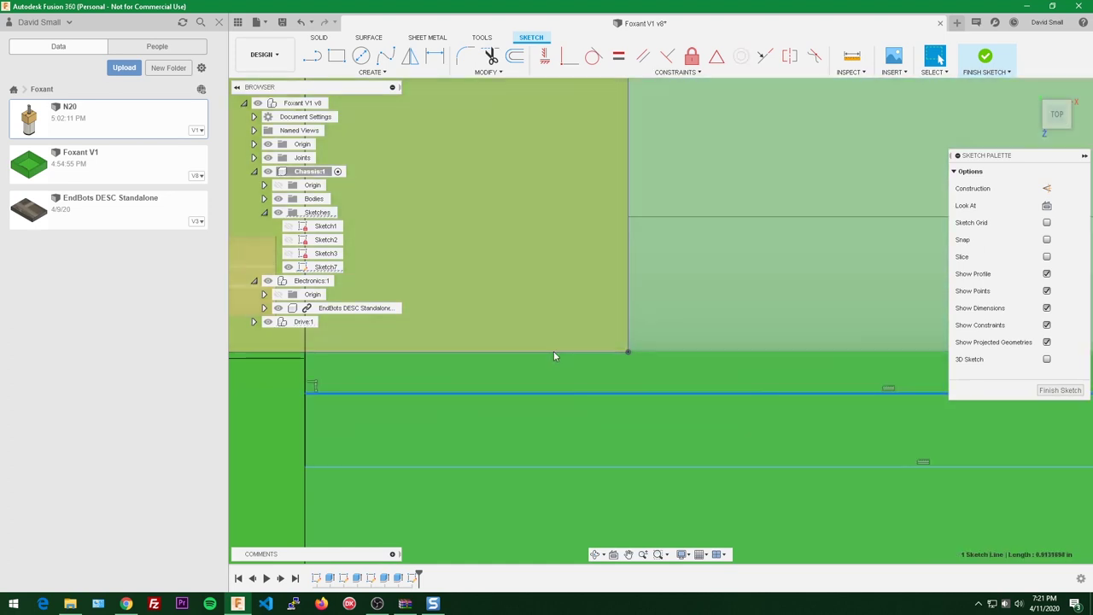
left_click(553, 352, "ctrl")
key("d")
left_click(549, 369)
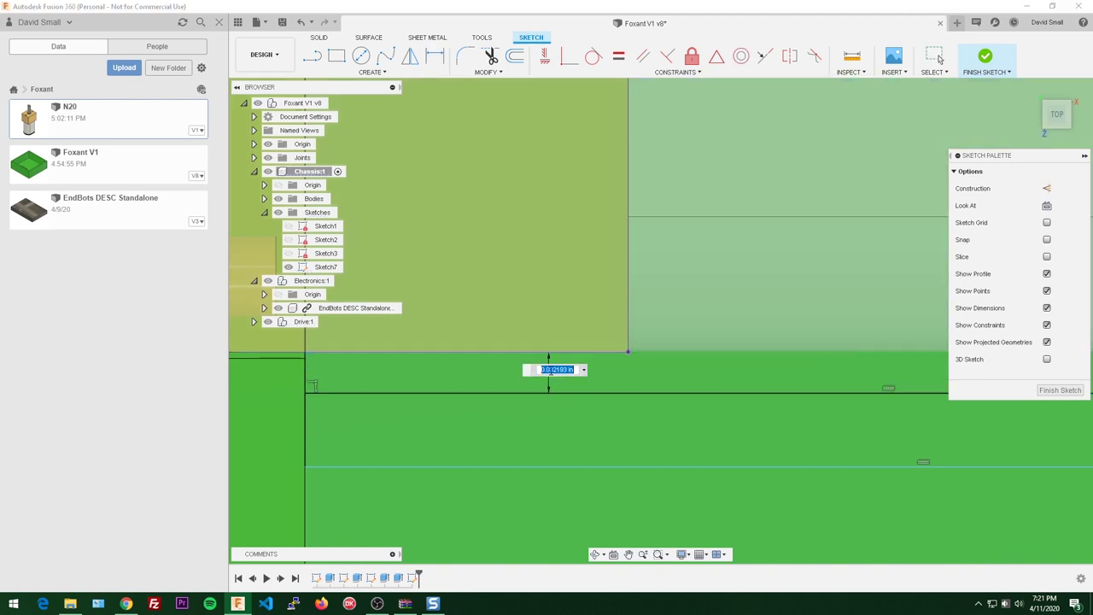
type("sn")
key("Return")
key("Return")
- Set the gap dimension beside the gearbox to snugFit/2
left_click(606, 359)
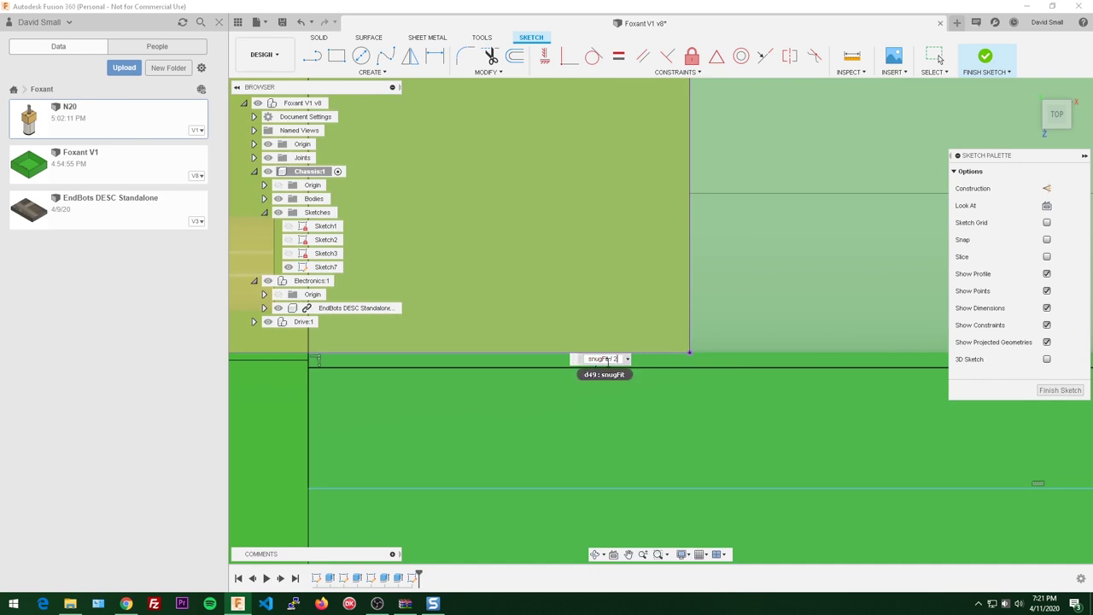
type("/2")
key("Return")
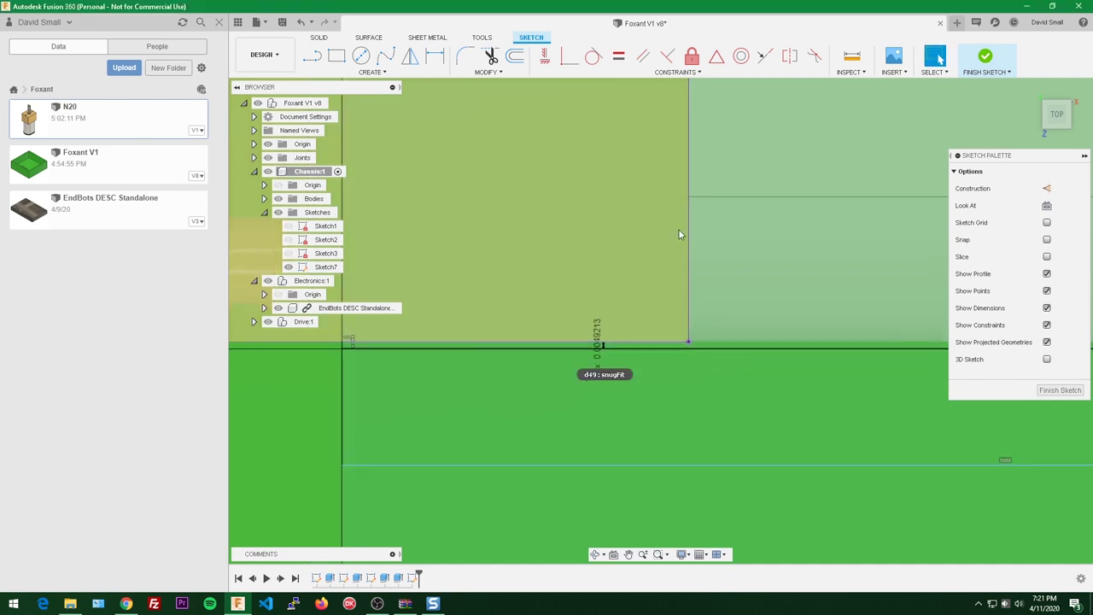
- Dimension the gap between the motor's projected rear edge and the short inner line with the snugFit parameter
mouse_move(681, 234)
middle_mouse_down()
mouse_move(678, 207)
mouse_move(609, 298)
middle_mouse_up()
scroll(600, 171, "up", 2)
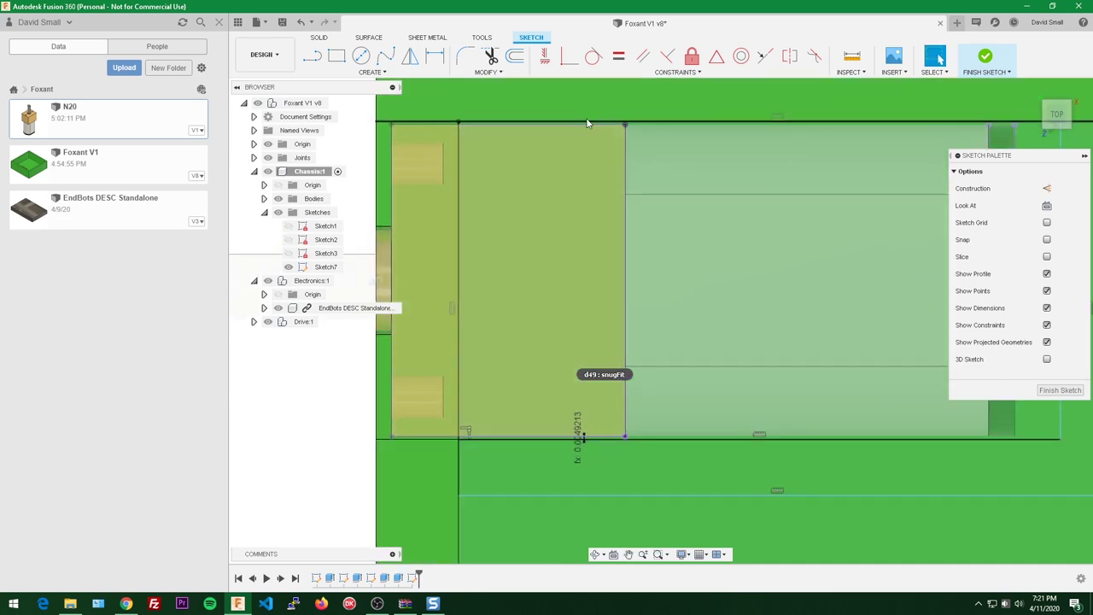
scroll(557, 436, "up", 3)
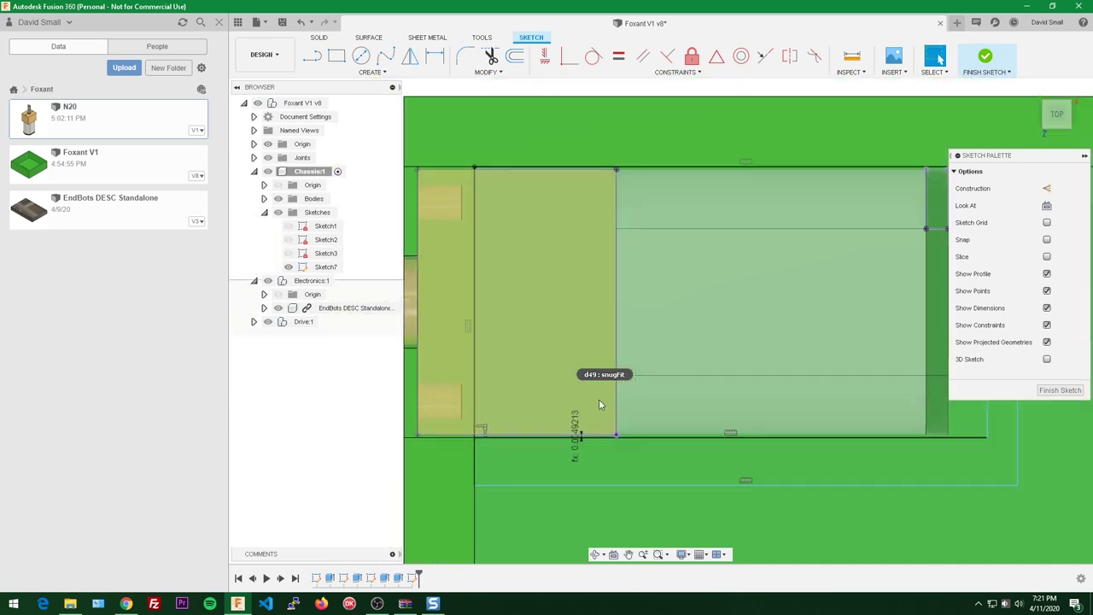
scroll(667, 410, "down", 4)
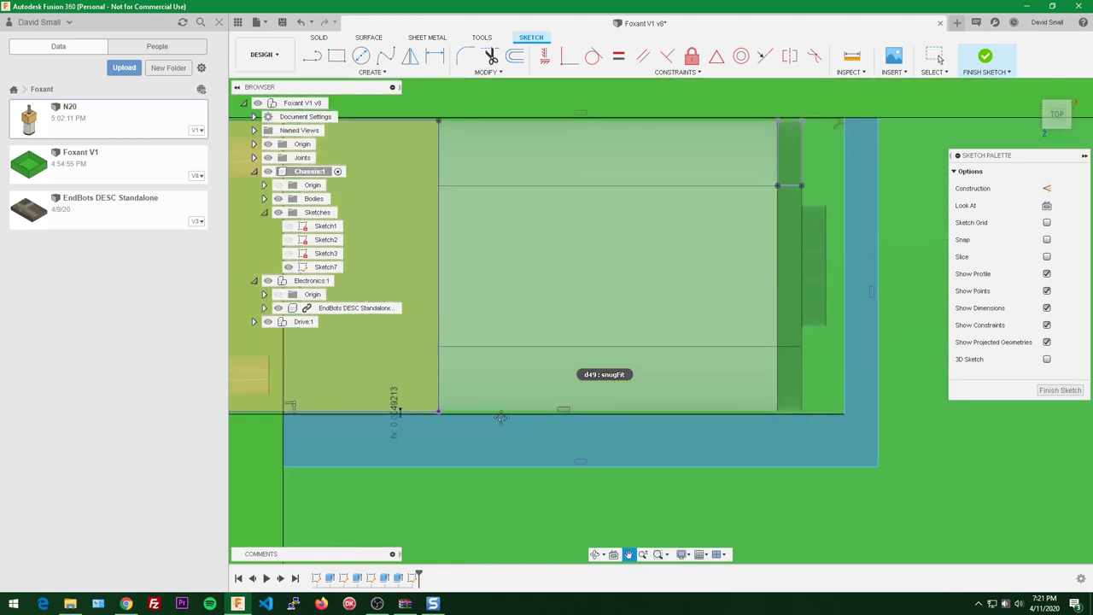
scroll(765, 347, "up", 3)
middle_click_drag(765, 347, 632, 349)
scroll(697, 353, "down", 4)
scroll(699, 355, "up", 2)
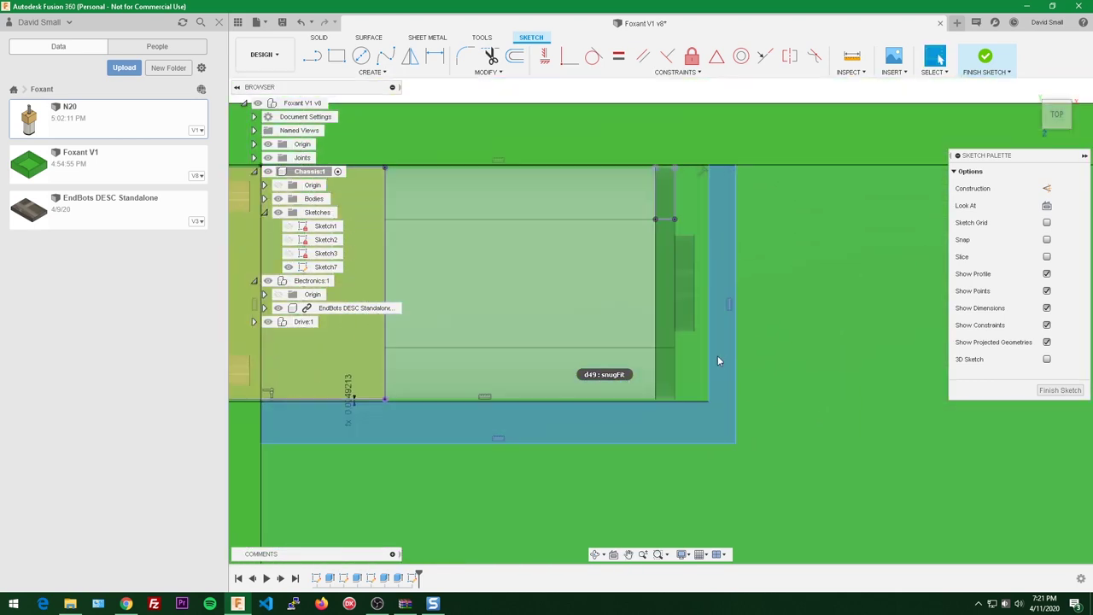
left_click(708, 365)
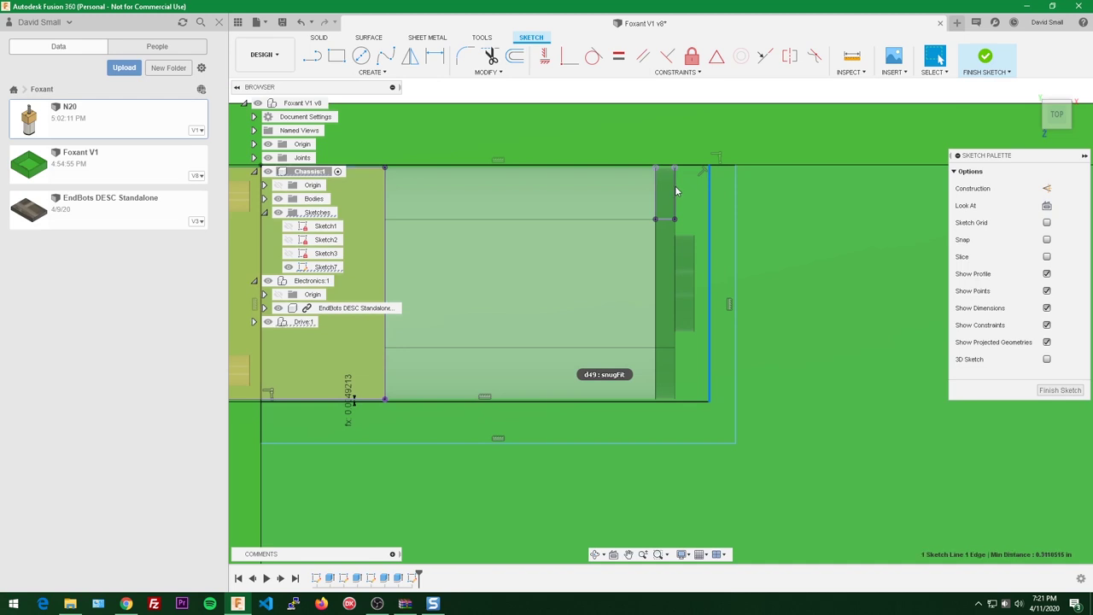
key("d")
left_click(692, 208)
type("snug")
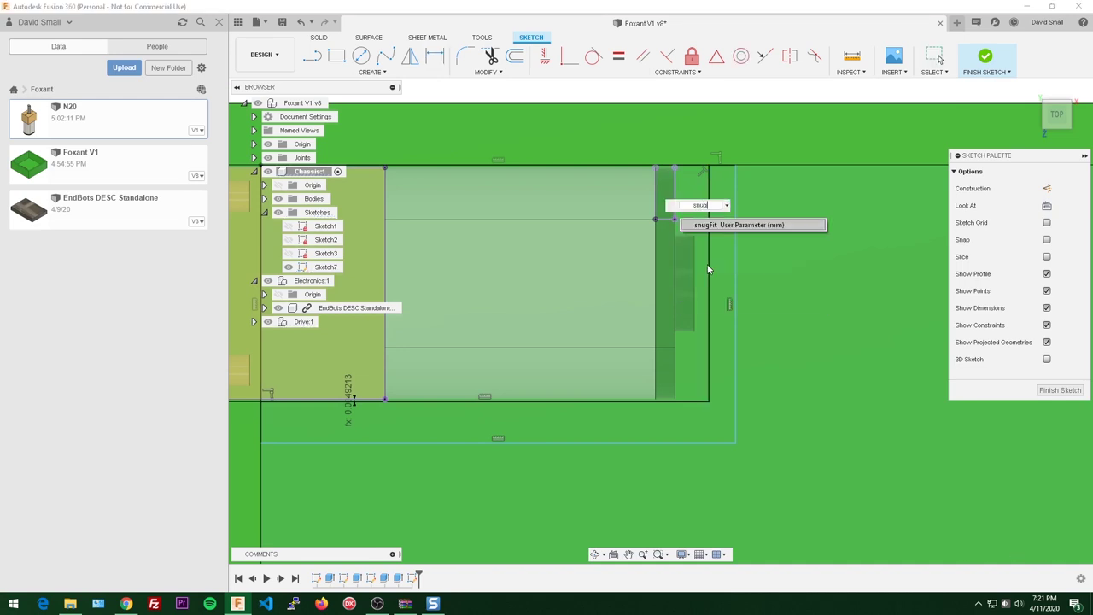
key("Return")
key("Return")
- Examine the clearance of the inner outline around the gearbox and the motor's rear end
scroll(655, 242, "up", 6)
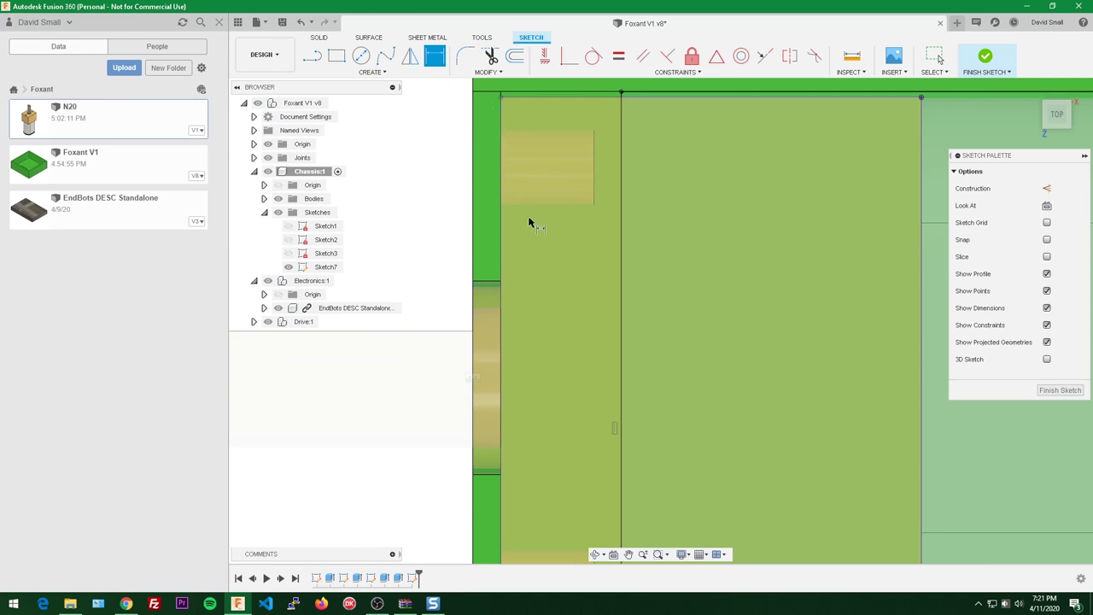
scroll(528, 223, "down", 5)
scroll(515, 243, "up", 4)
scroll(515, 244, "down", 4)
scroll(502, 281, "up", 2)
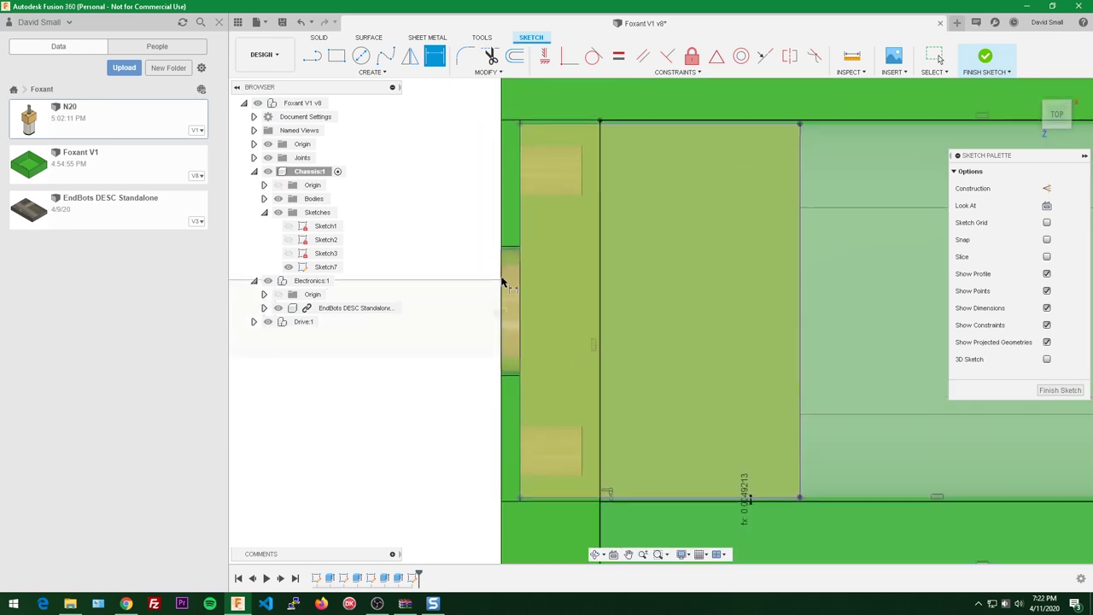
scroll(506, 269, "down", 1)
scroll(512, 220, "down", 2)
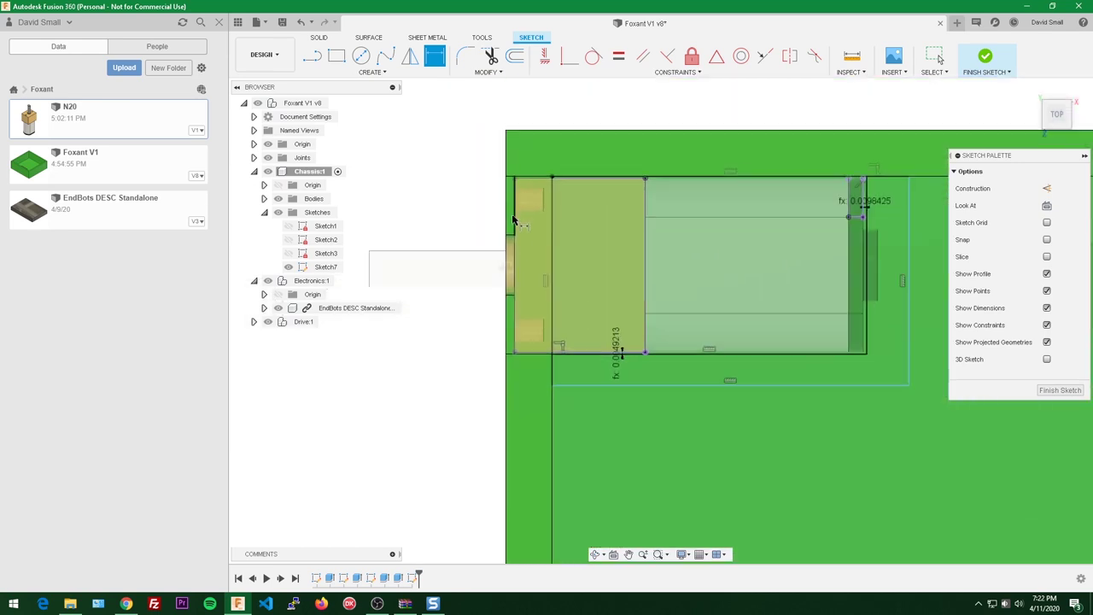
middle_click_drag(632, 236, 515, 247)
scroll(817, 191, "up", 2)
scroll(817, 191, "up", 2)
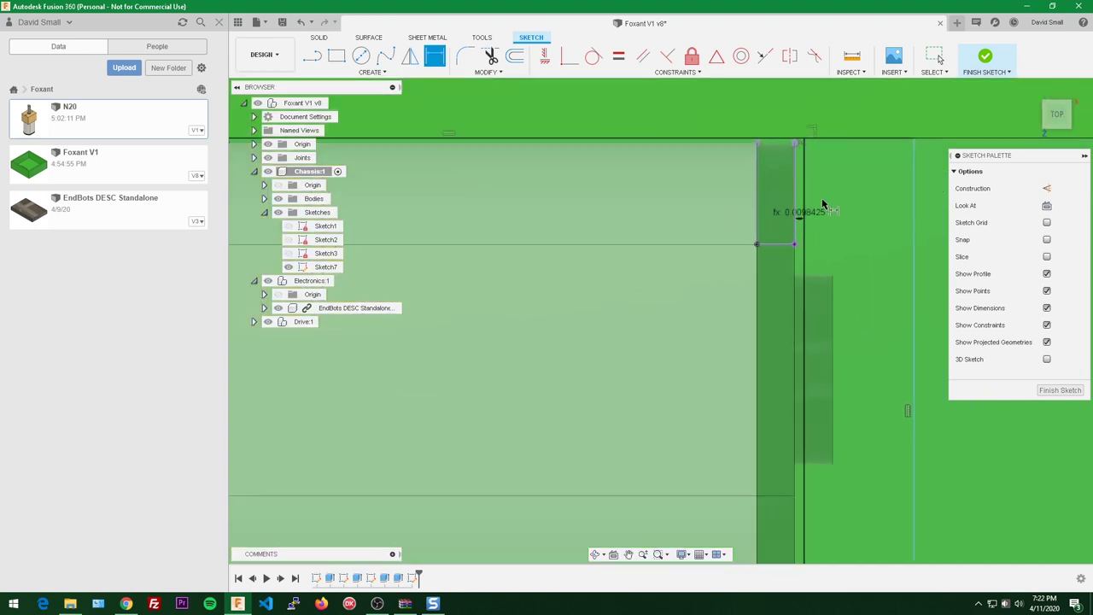
scroll(824, 205, "down", 1)
scroll(837, 202, "down", 1)
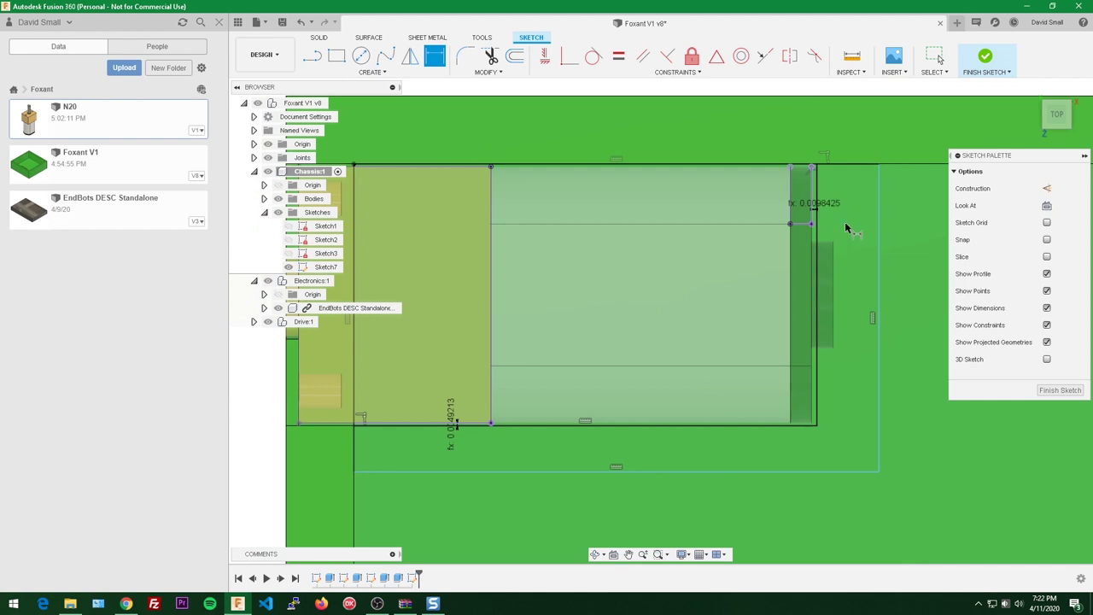
key("Escape")
scroll(871, 313, "down", 2)
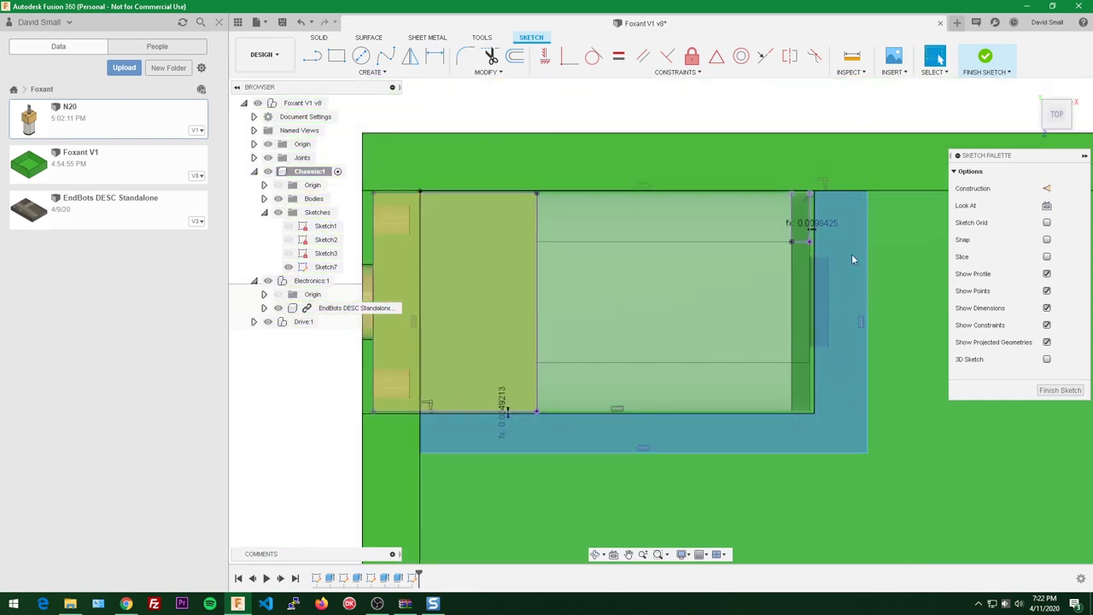
- Dimension the wall thickness between the inner and outer lines behind the motor's rear end as 1/8 in
mouse_move(867, 242)
left_mouse_down()
mouse_move(838, 249)
mouse_move(854, 249)
left_mouse_up()
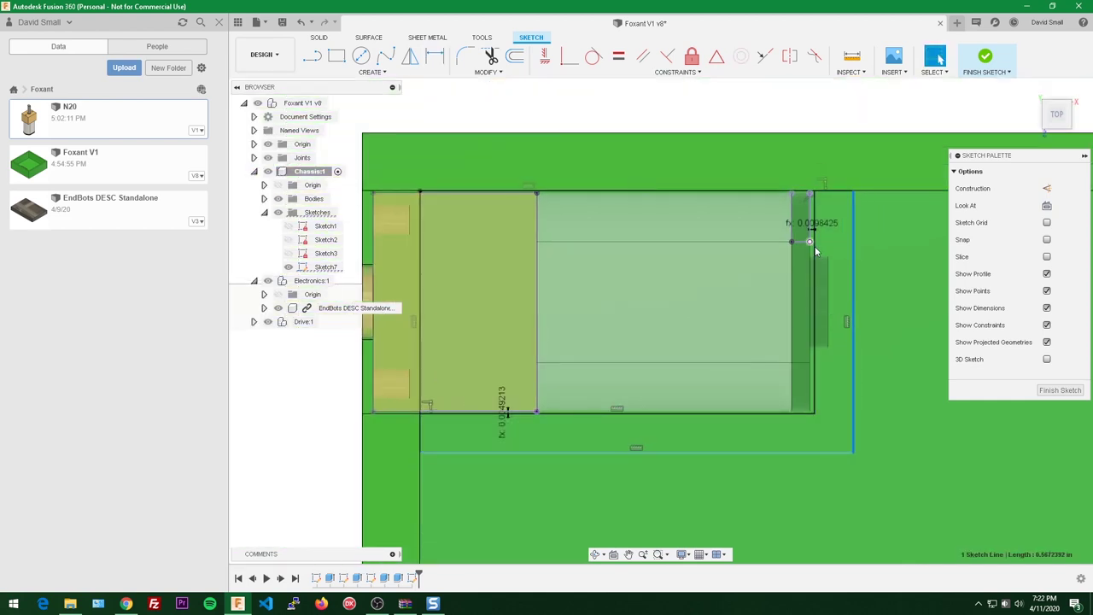
key("d")
left_click(815, 212)
left_click(825, 114)
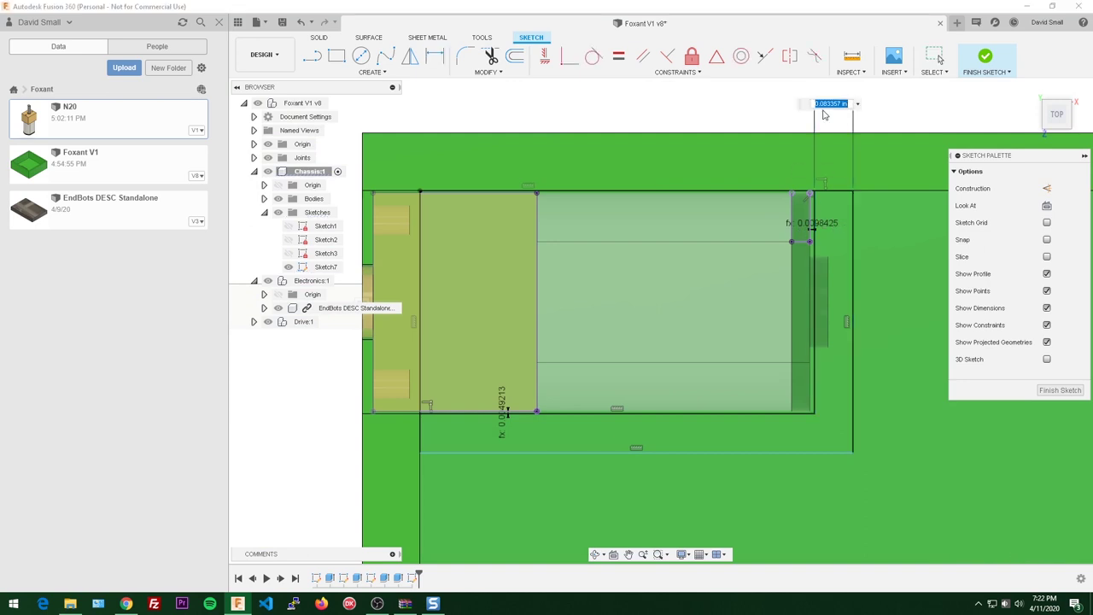
type("1/8")
key("Return")
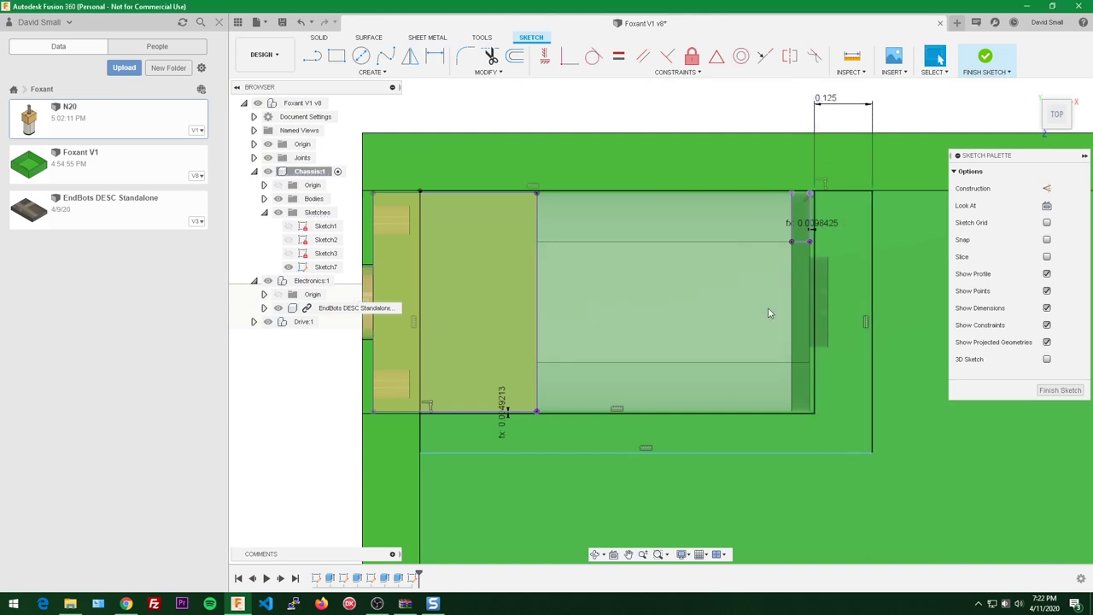
- Dimension the gap between the long inner and outer wall lines, linking its value to the rear wall thickness dimension
left_click(768, 412)
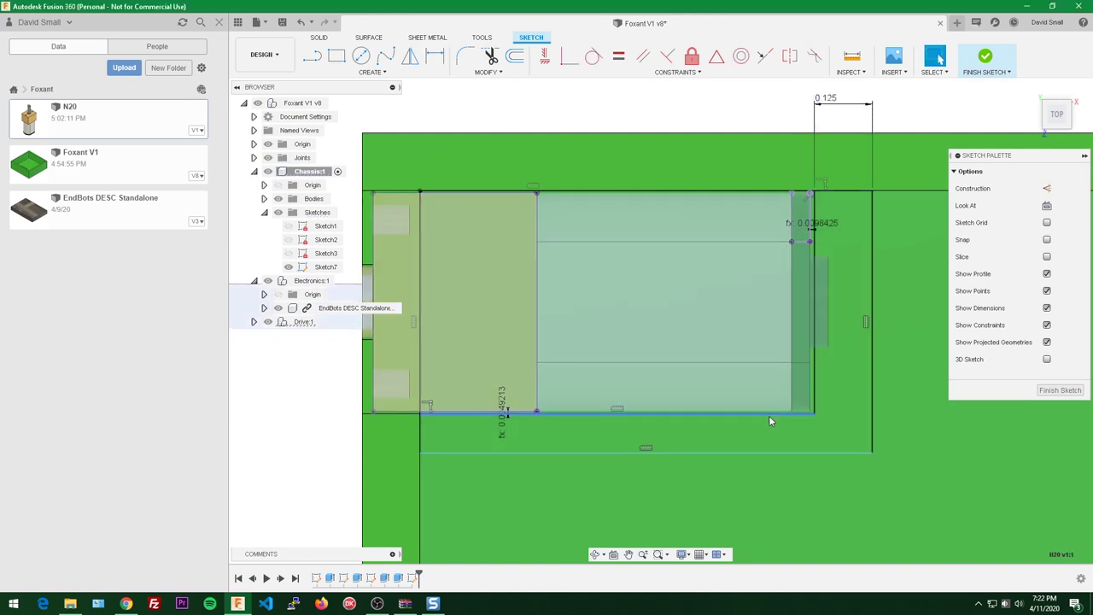
left_click(766, 453, "shift")
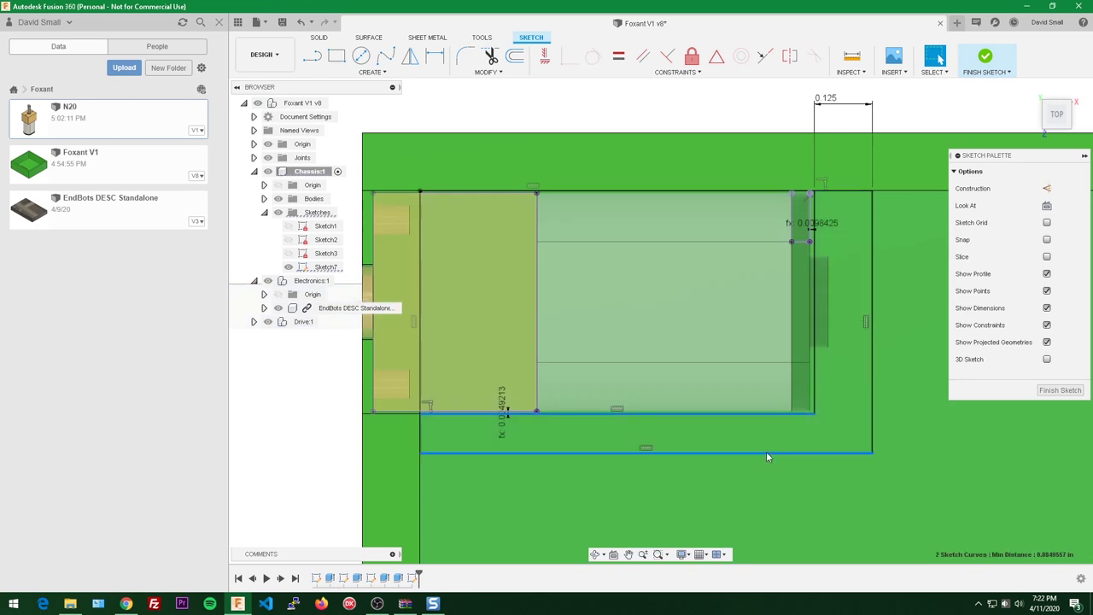
key("d")
left_click(770, 432)
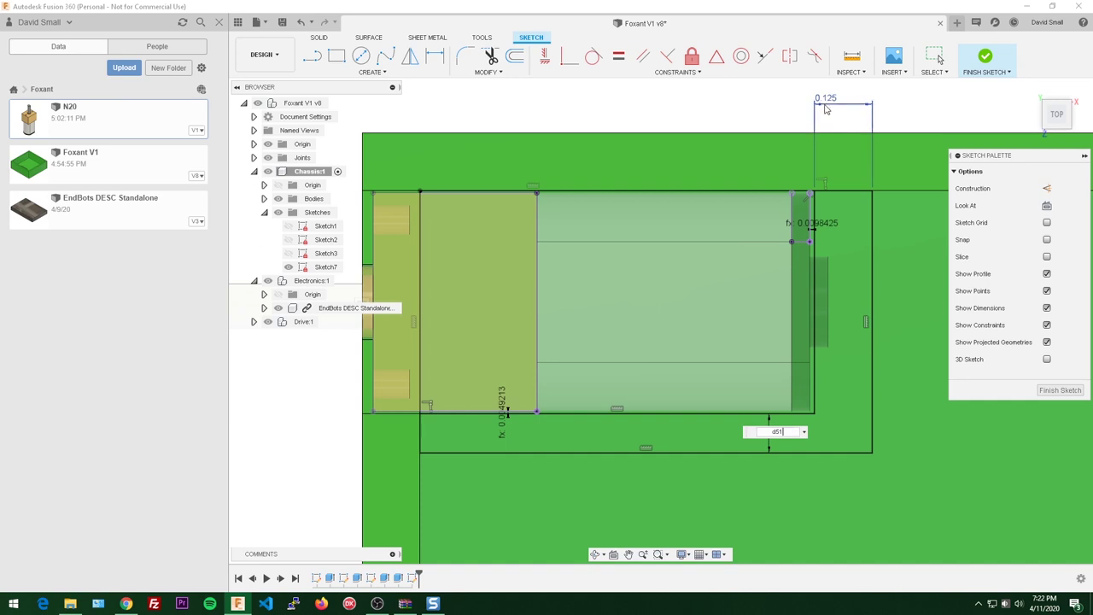
scroll(768, 119, "down", 2)
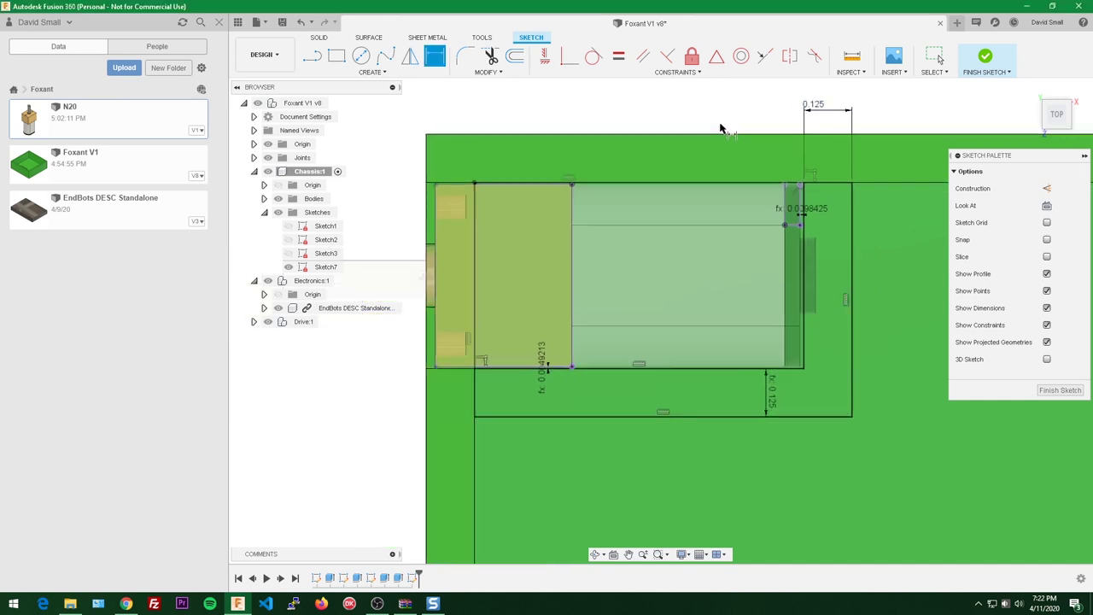
key("Escape")
- Set the rear wall thickness dimension to 1/16 in
double_click(793, 132)
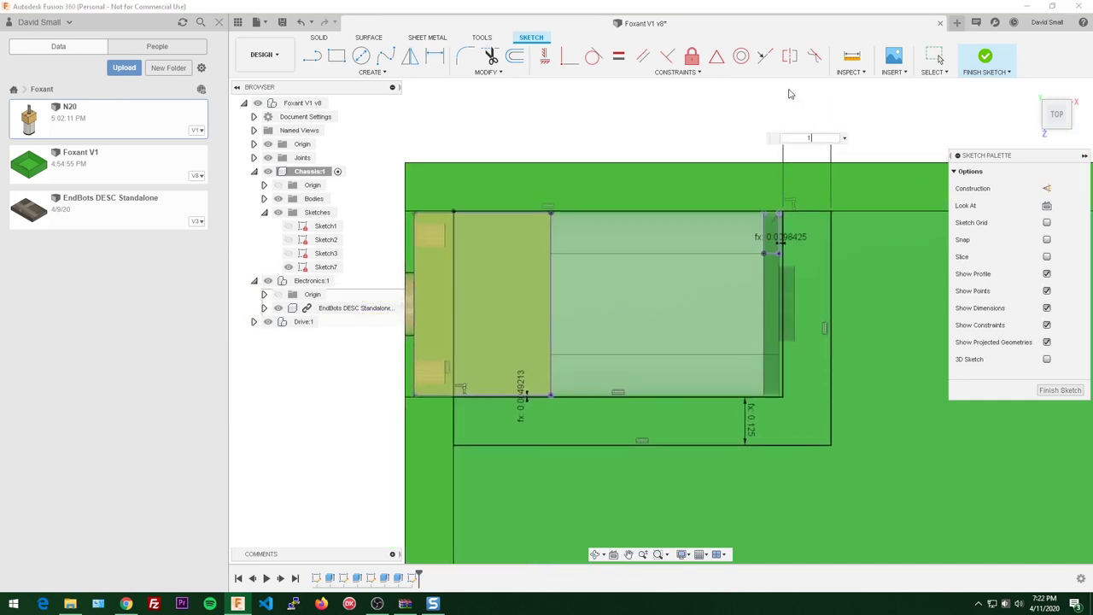
type("1/16")
key("Return")
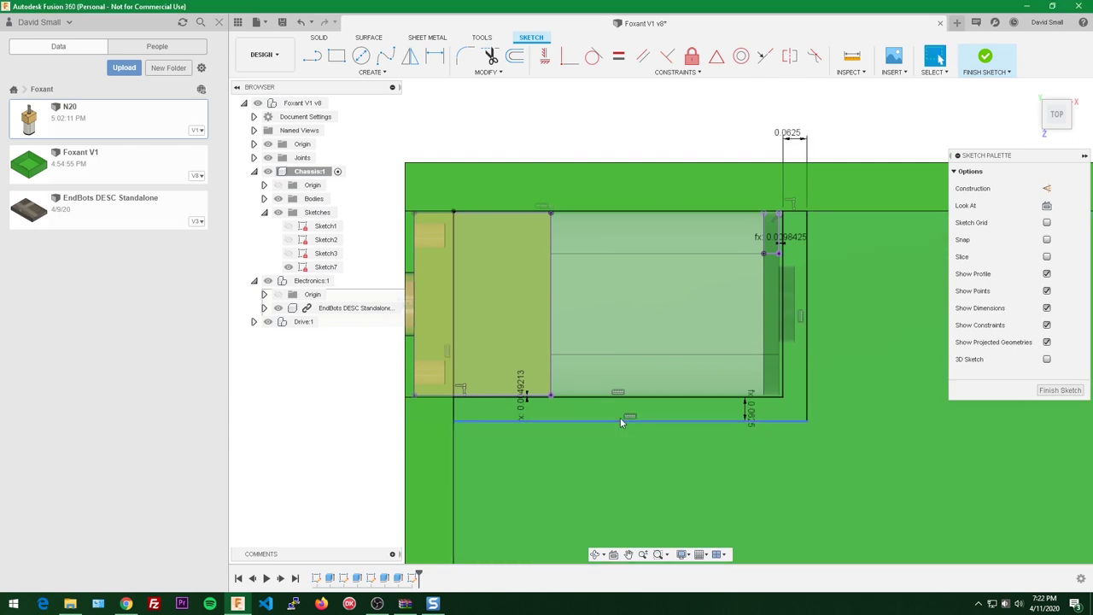
scroll(777, 320, "down", 2)
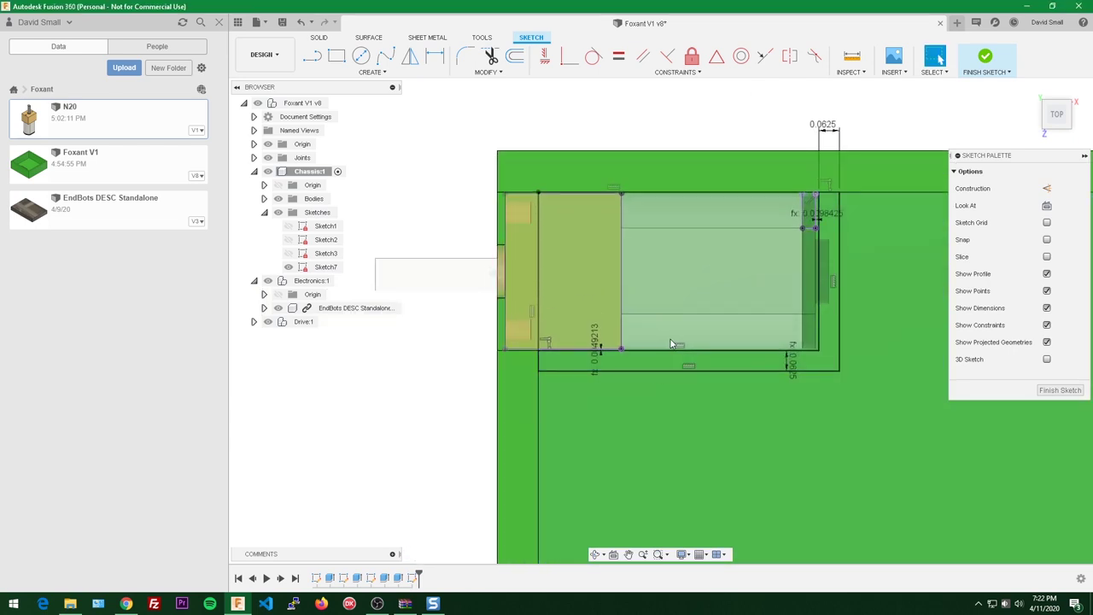
scroll(648, 358, "up", 3)
scroll(709, 293, "down", 4)
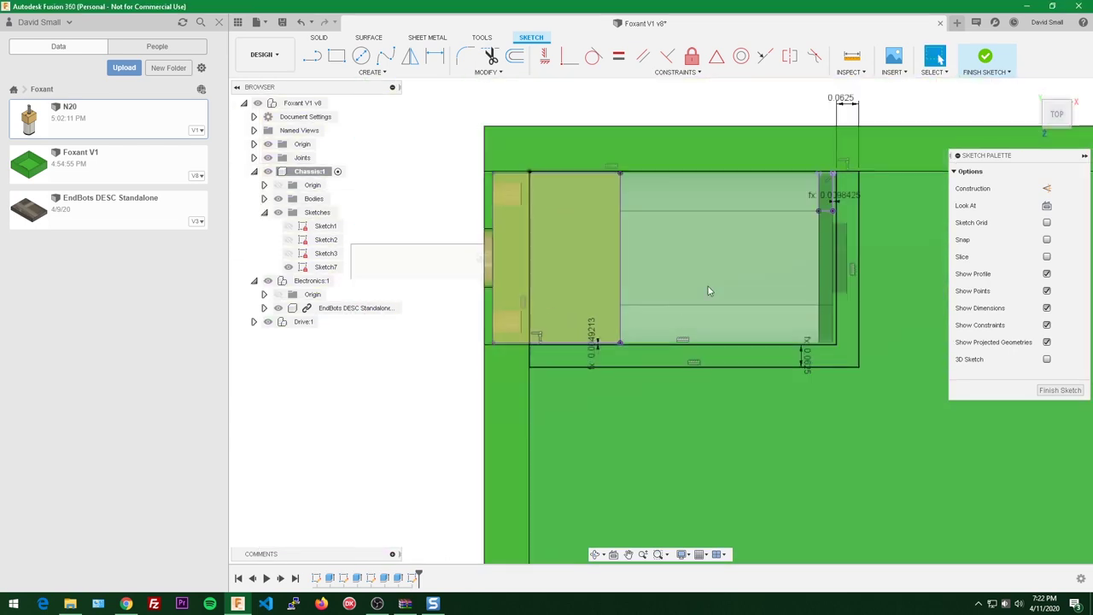
- Select the motor mount's inner area and surrounding wall profiles on the chassis floor and start extruding them
middle_click_drag(709, 293, 803, 217, "shift")
scroll(842, 322, "up", 3)
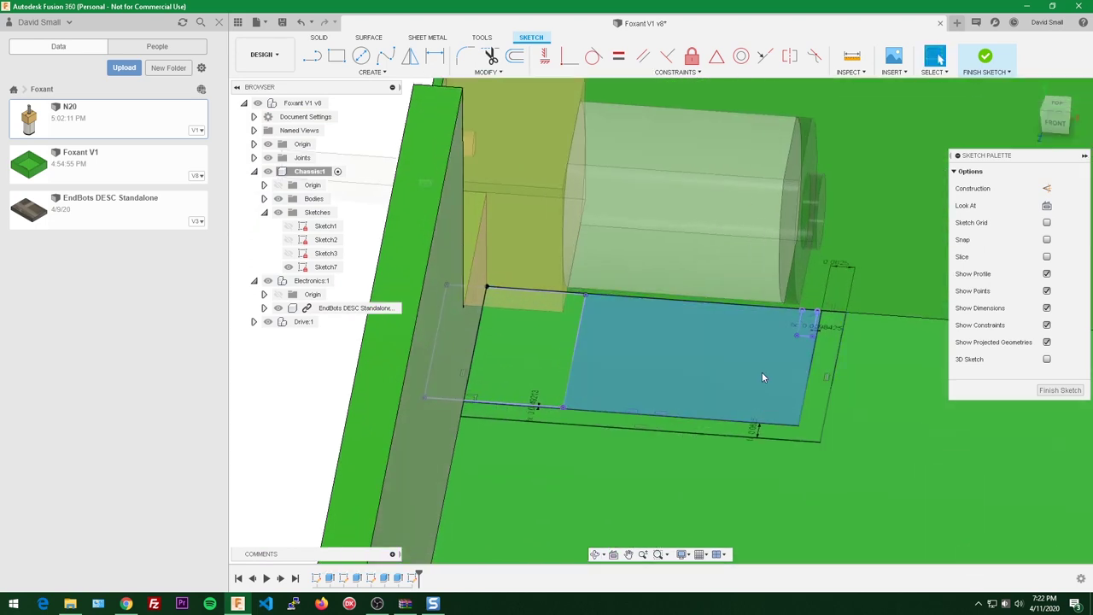
scroll(761, 371, "up", 2)
left_click(523, 358)
left_click(629, 352, "shift")
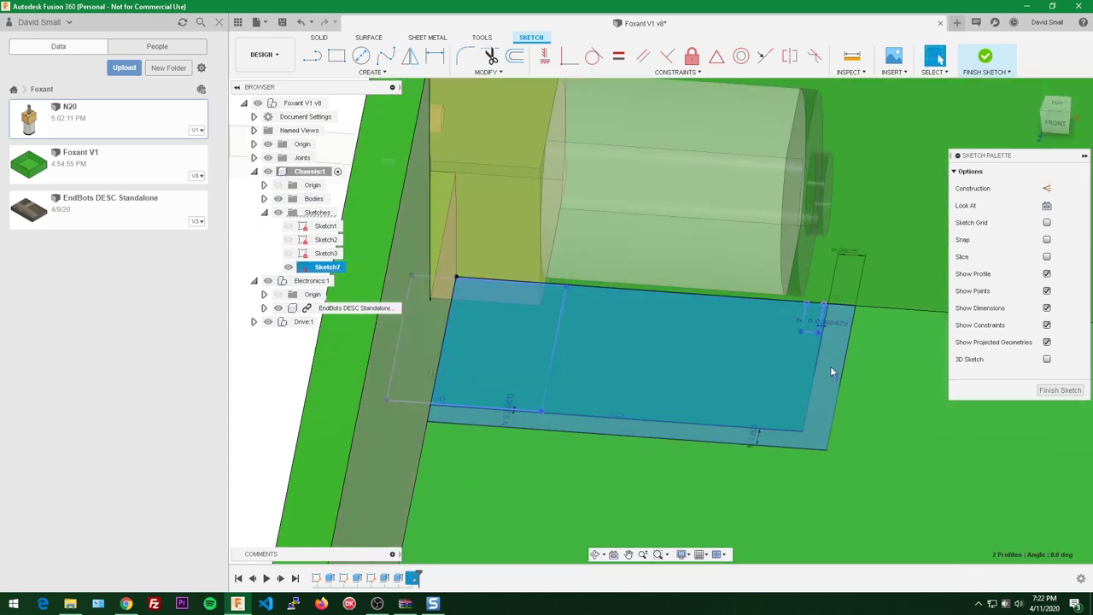
scroll(860, 299, "down", 2)
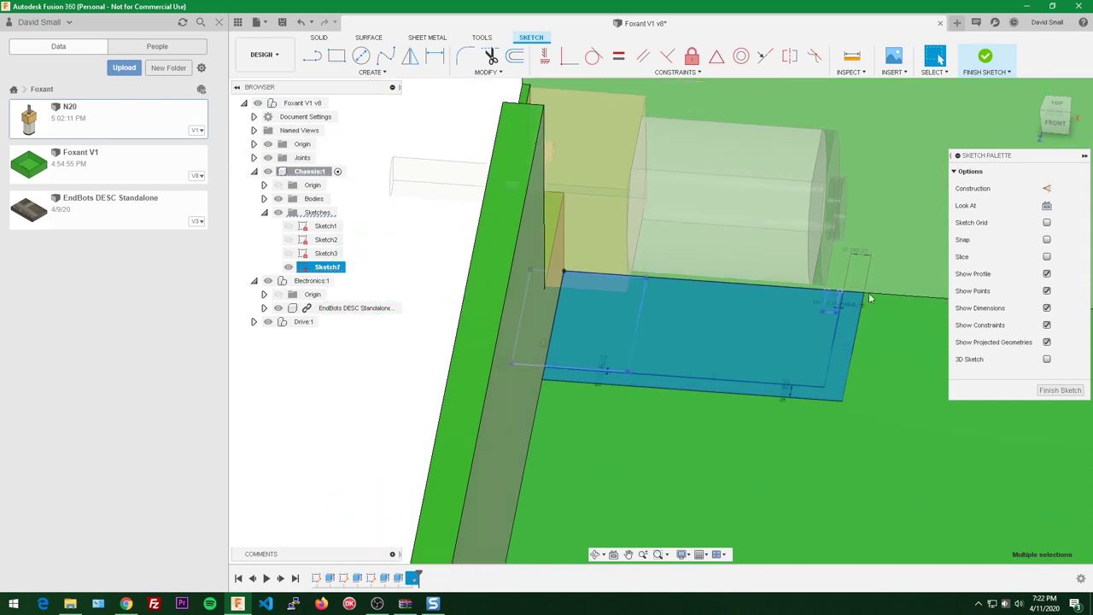
scroll(862, 299, "up", 3)
scroll(735, 364, "down", 2)
key("e")
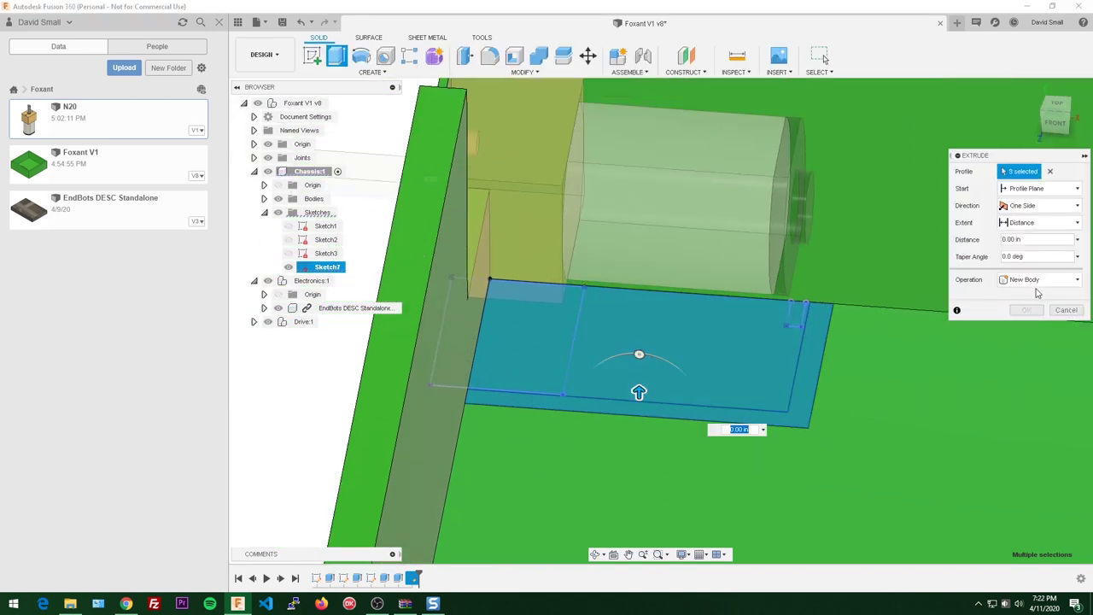
- Set the mount extrusion to join the chassis, with its extent defined as To Object
left_click(1036, 284)
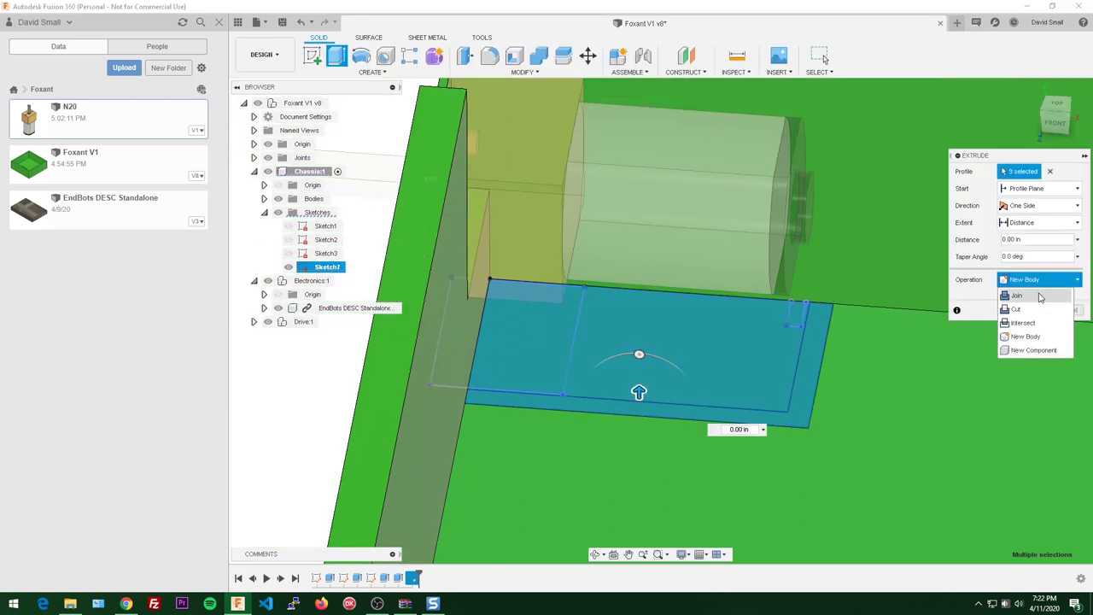
left_click(1040, 296)
left_click_drag(639, 392, 679, 346)
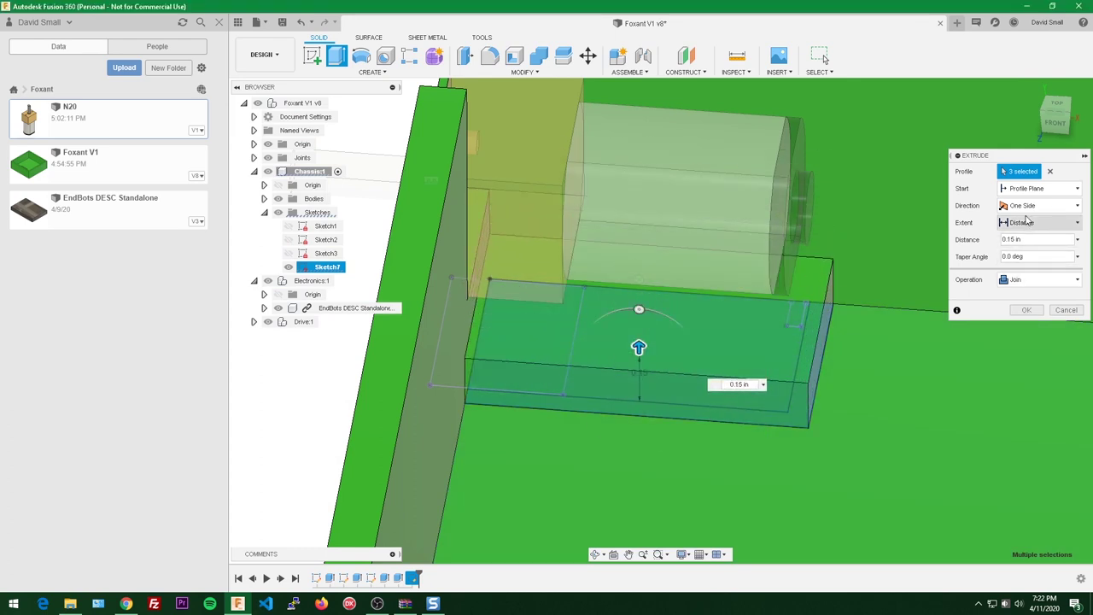
left_click(1031, 222)
left_click(1036, 252)
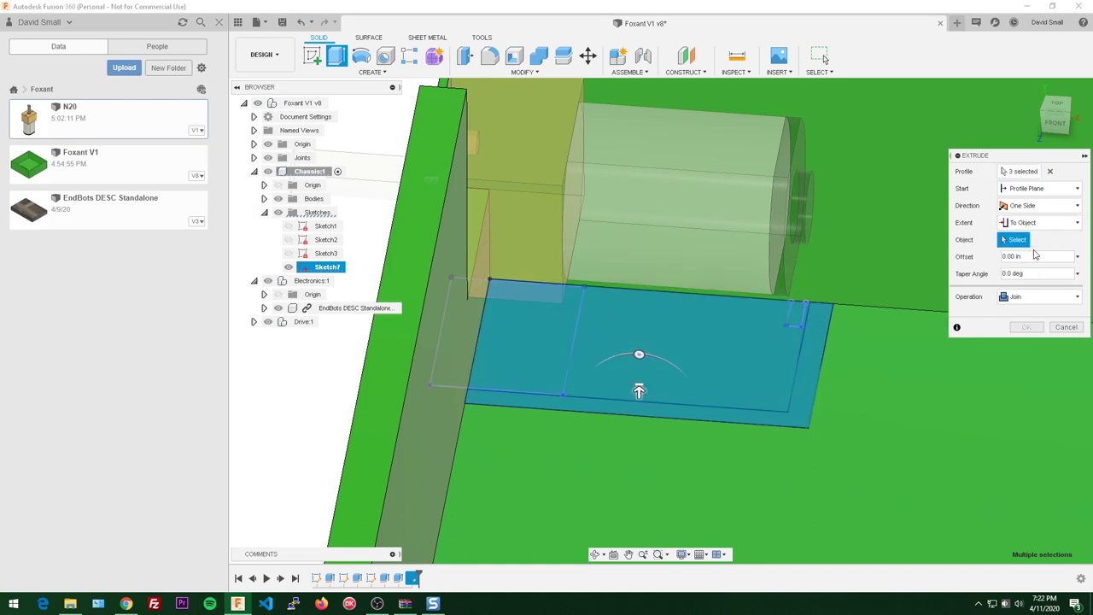
- Hide the Drive component and extrude the three selected profiles up to the top face of the small corner ledge, using Join
scroll(907, 200, "down", 2)
middle_click_drag(873, 225, 858, 310)
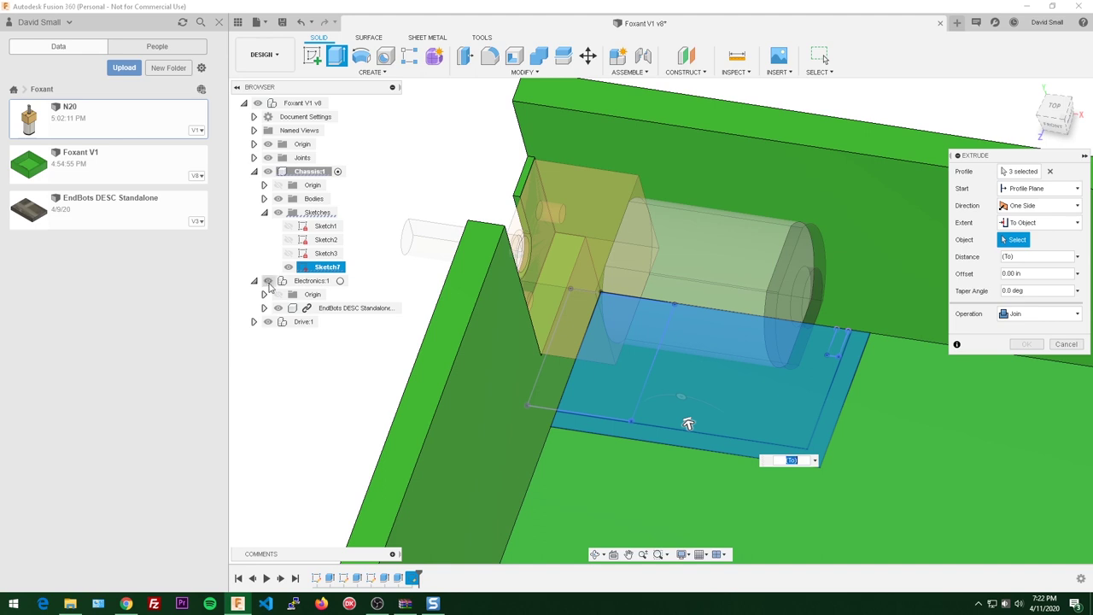
left_click(268, 321)
scroll(496, 167, "up", 2)
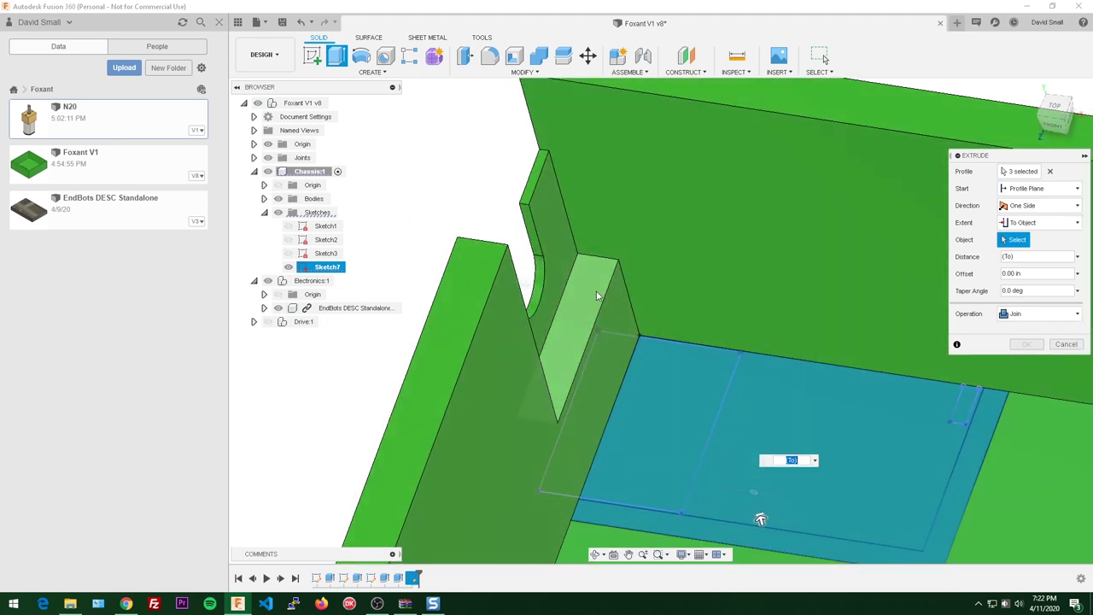
left_click(597, 295)
middle_click_drag(585, 300, 612, 345, "shift")
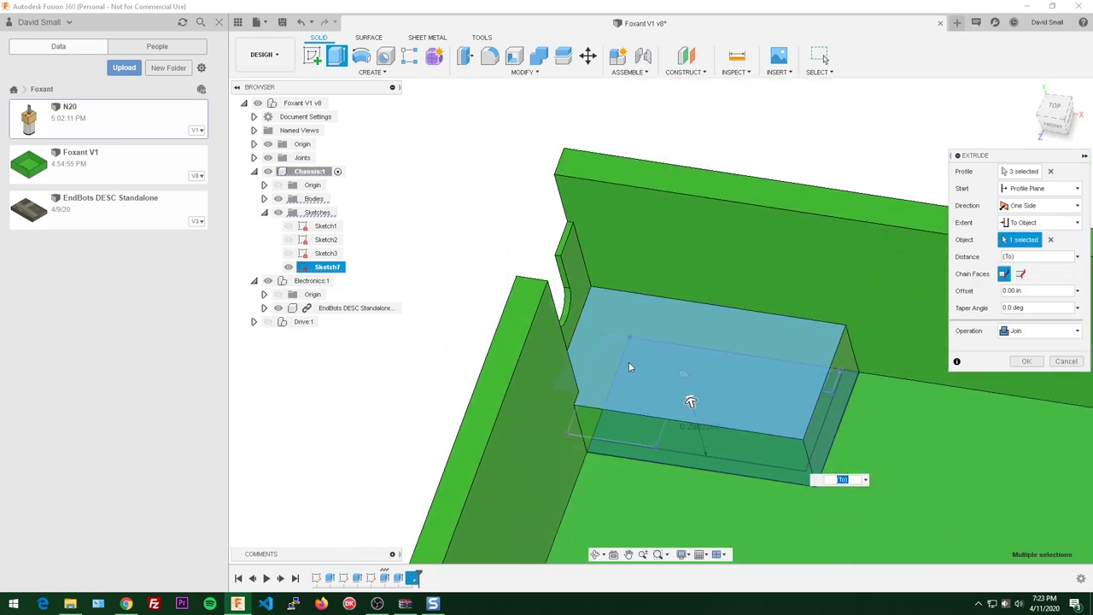
left_click(1028, 362)
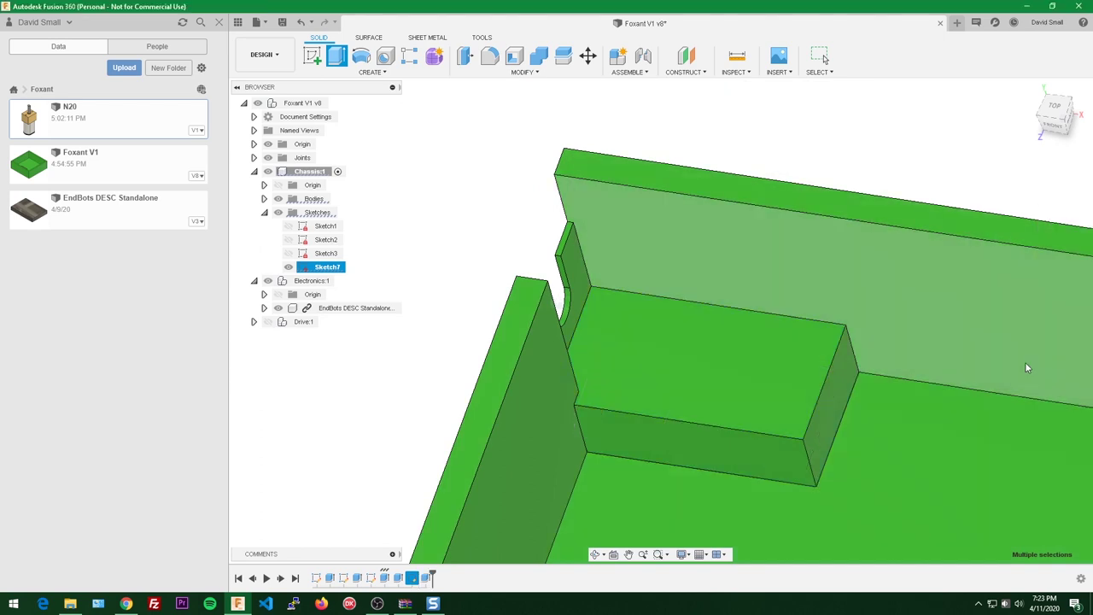
- Show the Drive component again and extrude Sketch7's L-shaped border profile up to the motor's flat top face, using Join
left_click(279, 308)
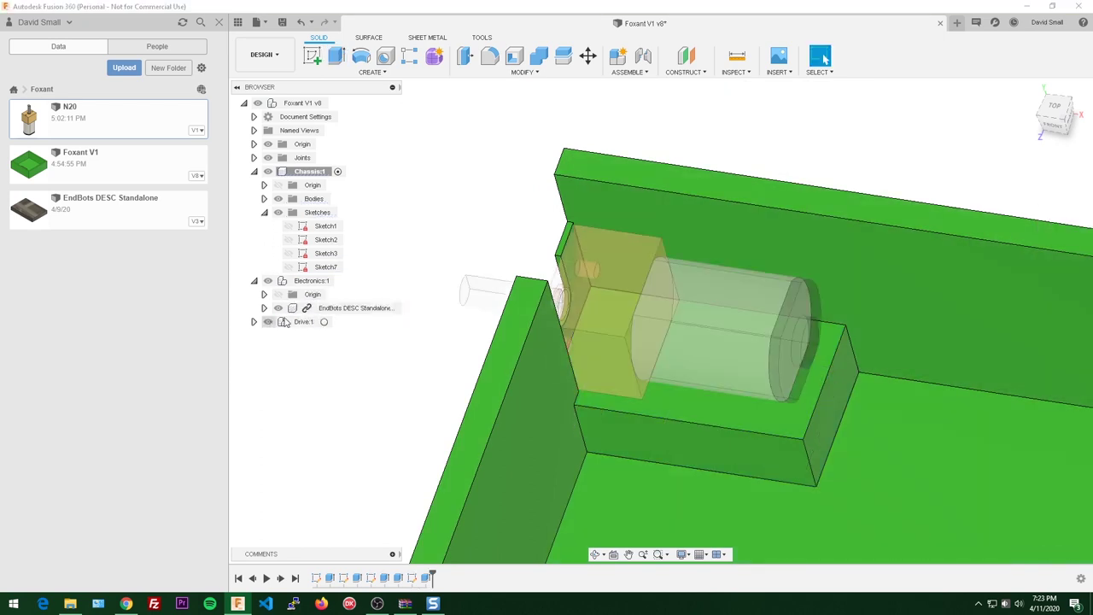
scroll(678, 432, "up", 4)
scroll(678, 435, "up", 2)
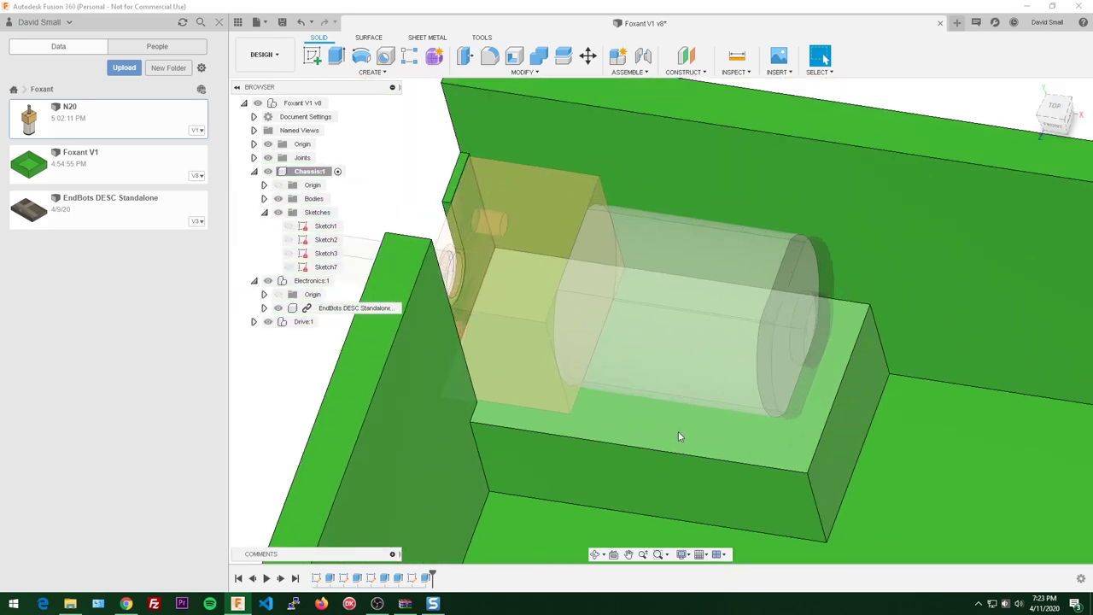
double_click(374, 518)
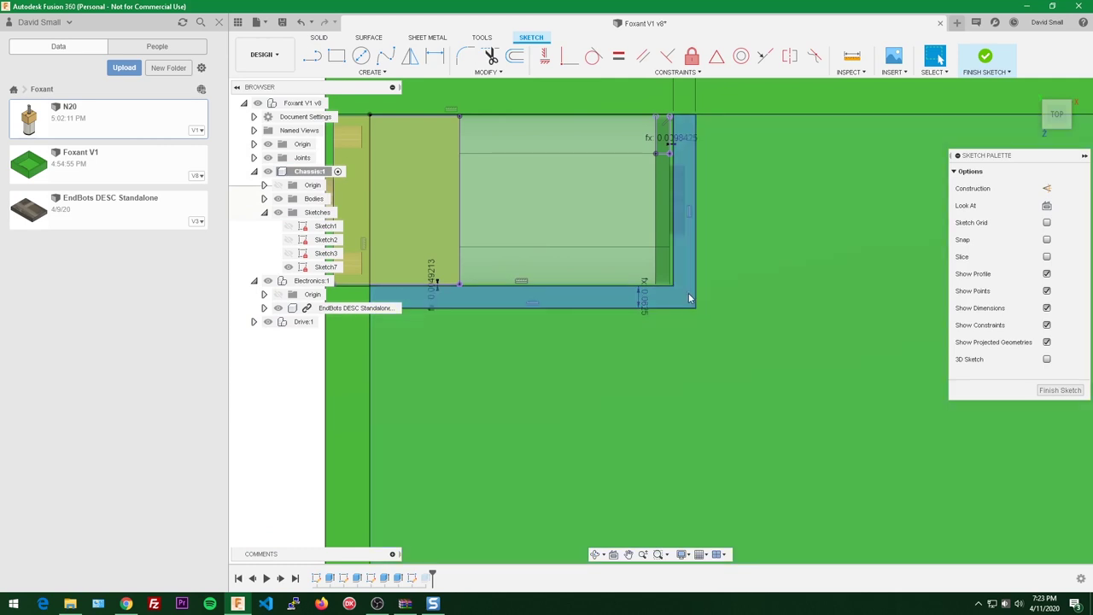
key("e")
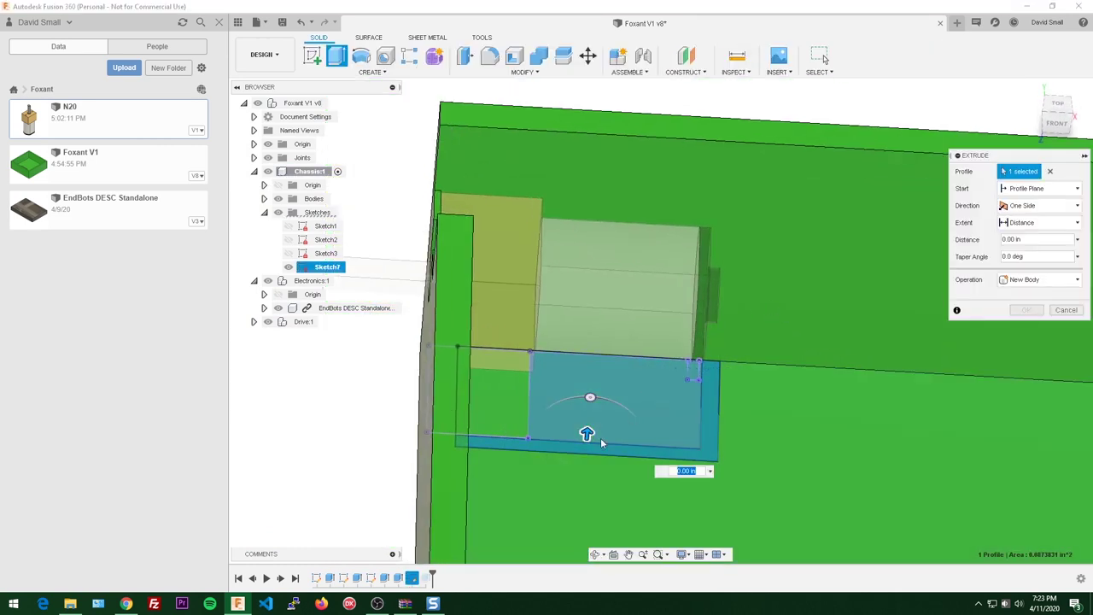
left_click_drag(586, 430, 632, 236)
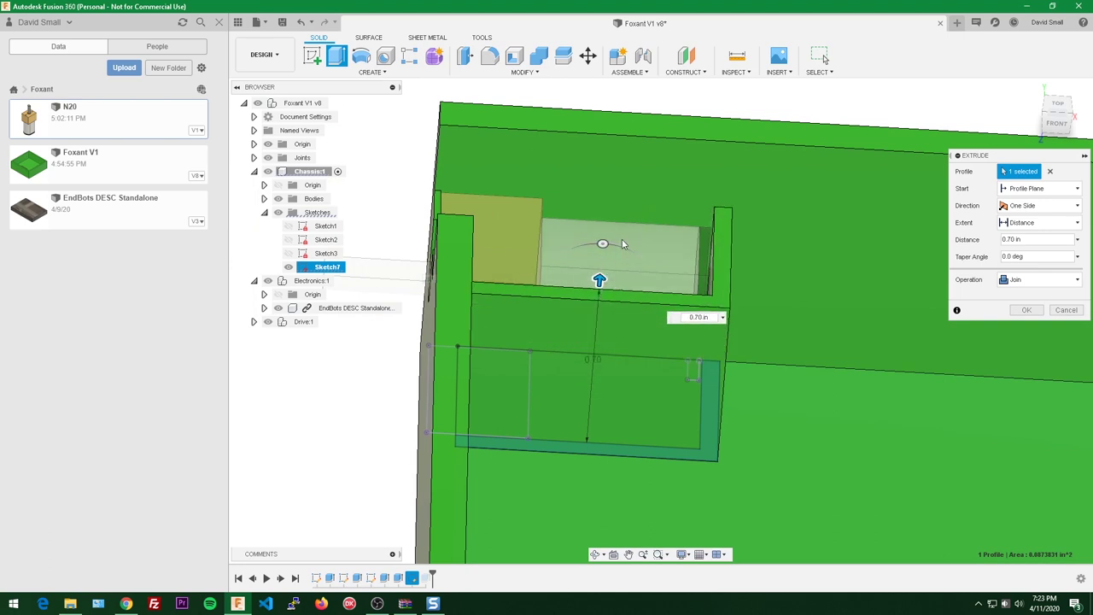
left_click(1042, 222)
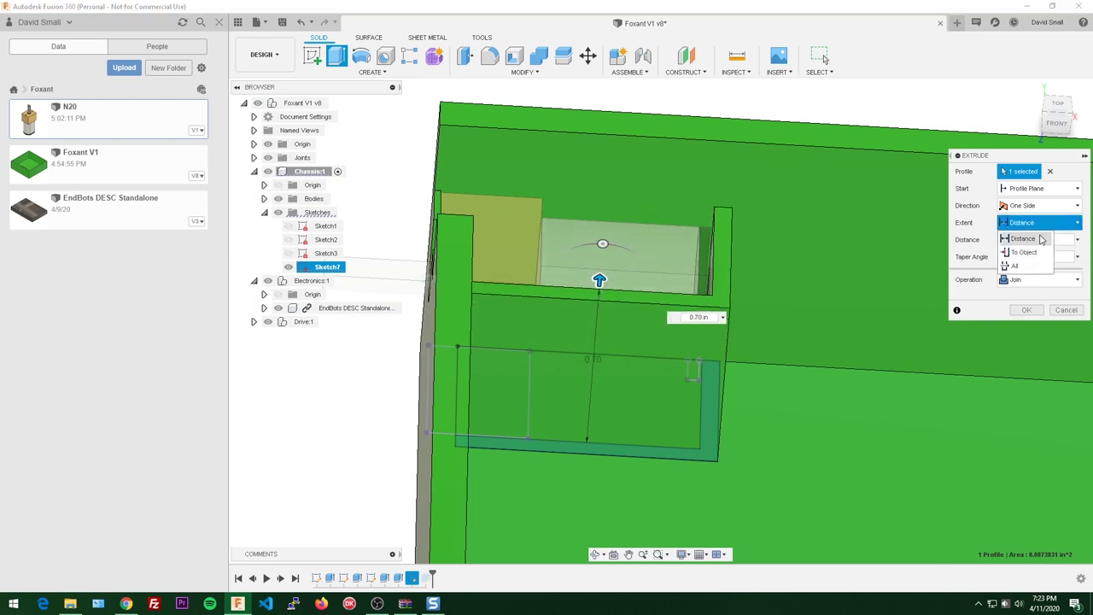
left_click(1029, 254)
left_click(612, 239)
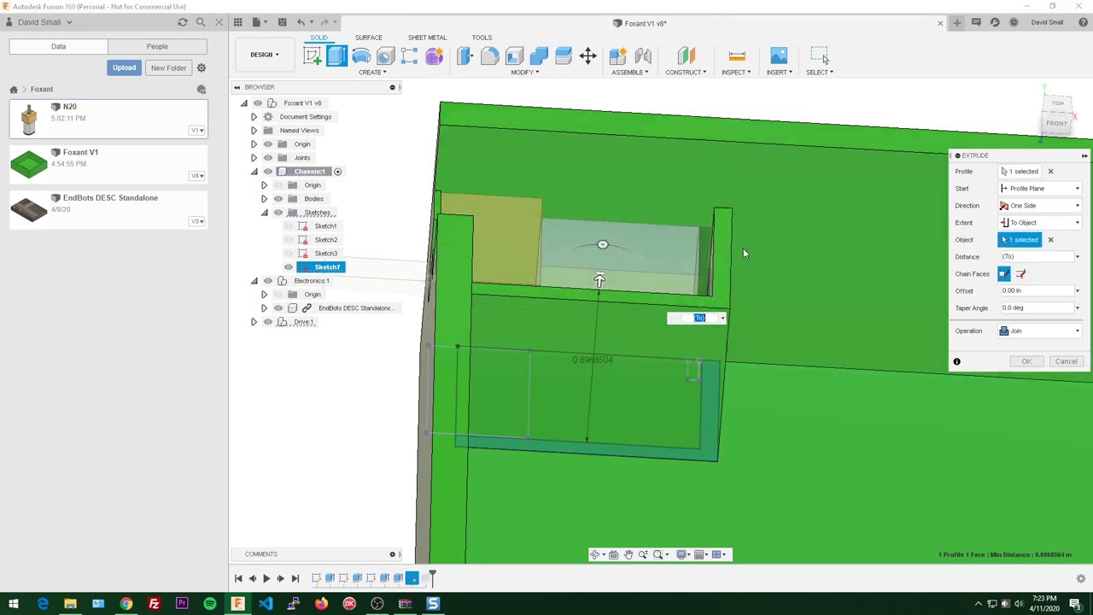
middle_click_drag(743, 248, 903, 359, "shift")
left_click(1024, 361)
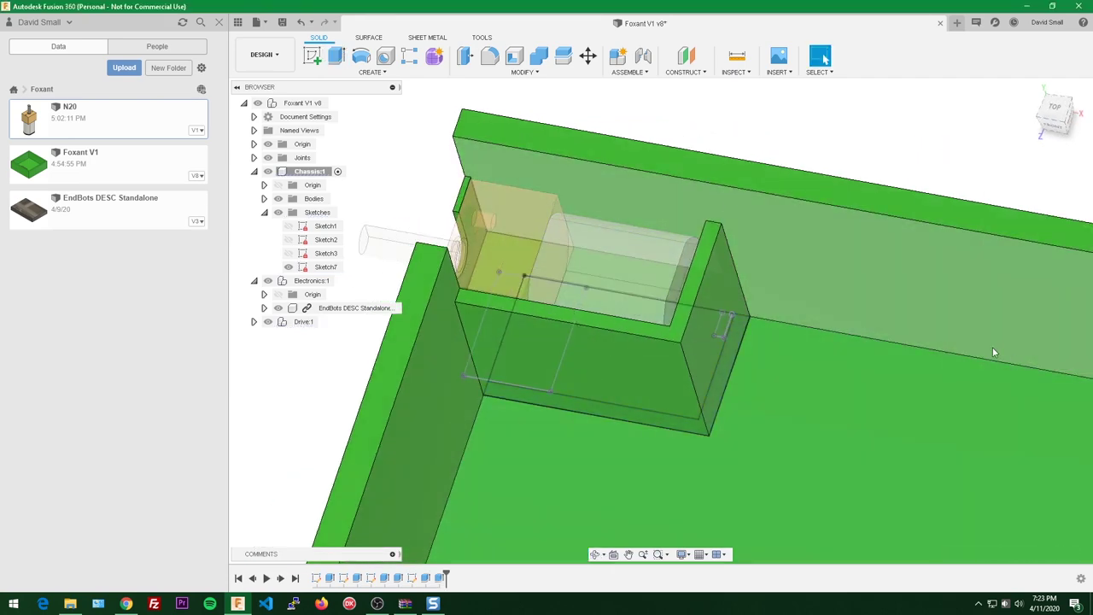
- Examine the new motor enclosure walls and how the motor sits inside them from several angles
middle_click_drag(992, 346, 495, 305, "shift")
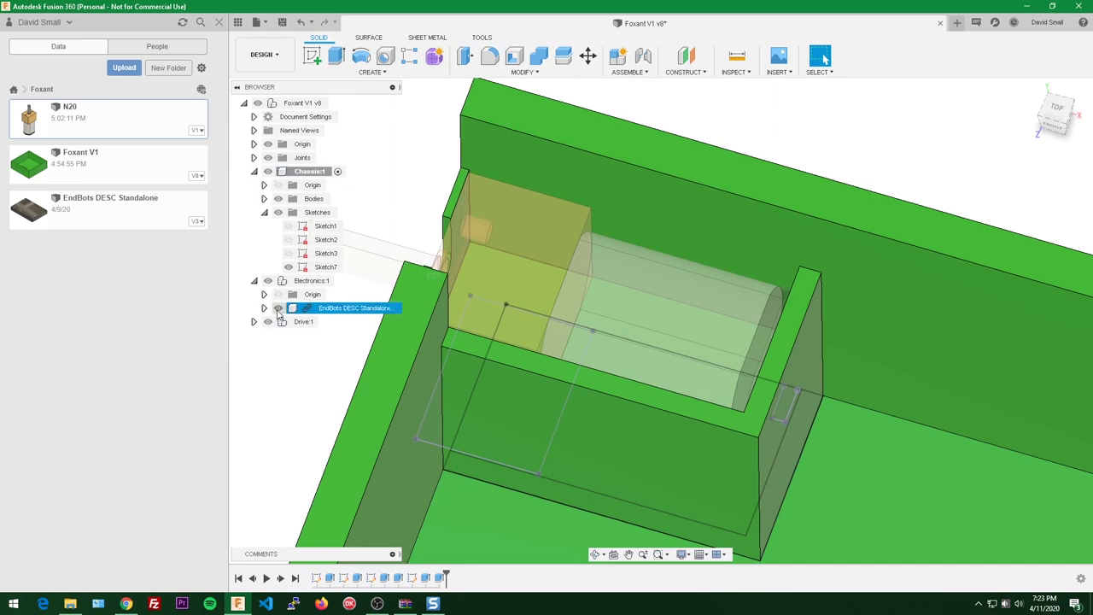
left_click(267, 321)
middle_click_drag(422, 323, 504, 338, "shift")
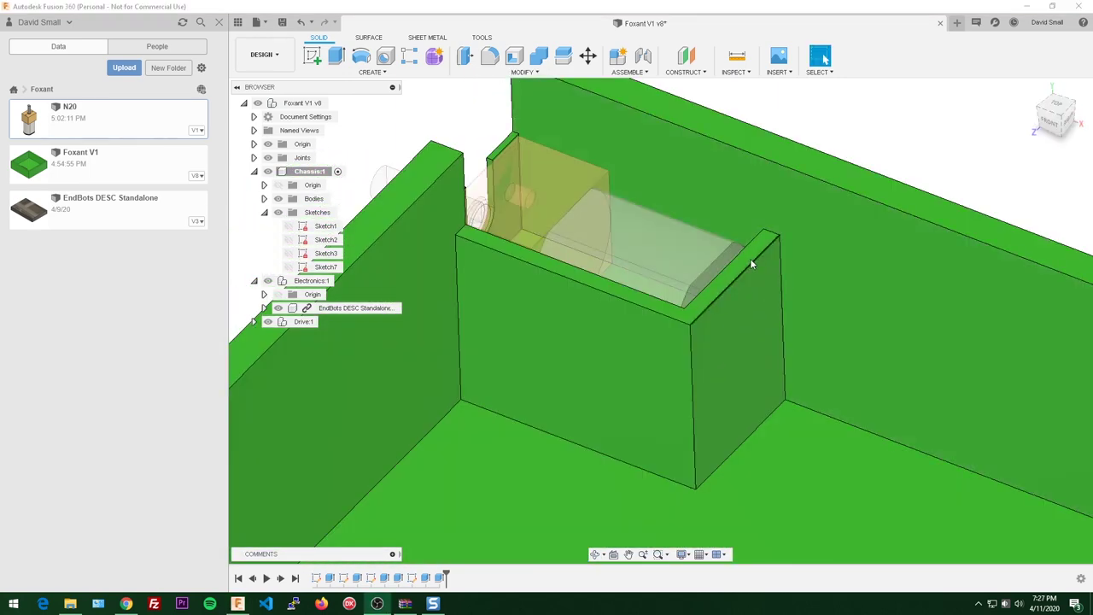
scroll(721, 264, "down", 2)
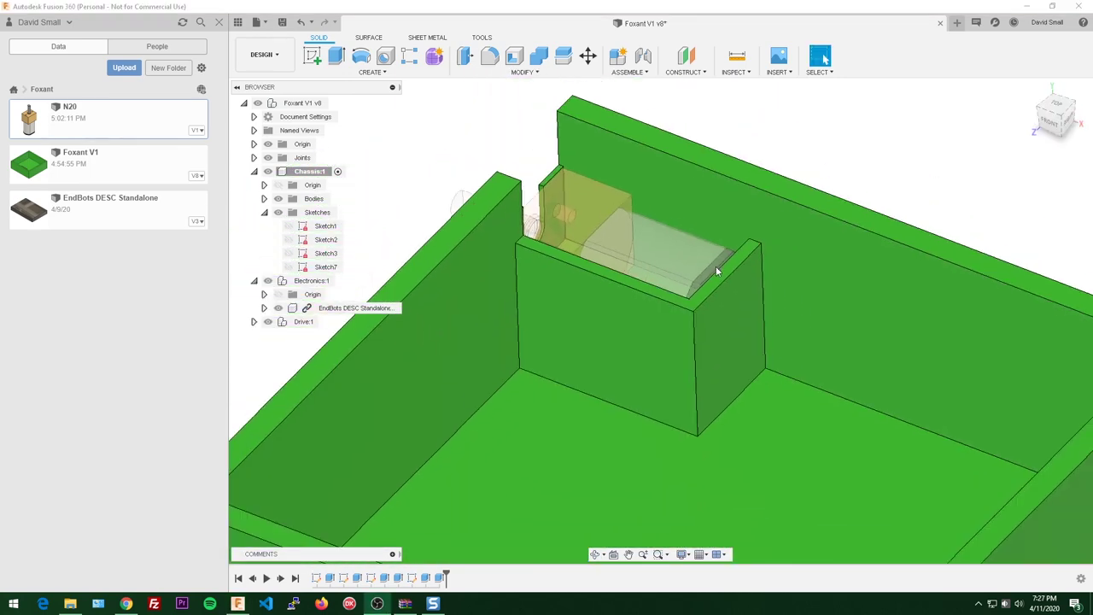
scroll(716, 266, "up", 3)
scroll(735, 283, "up", 1)
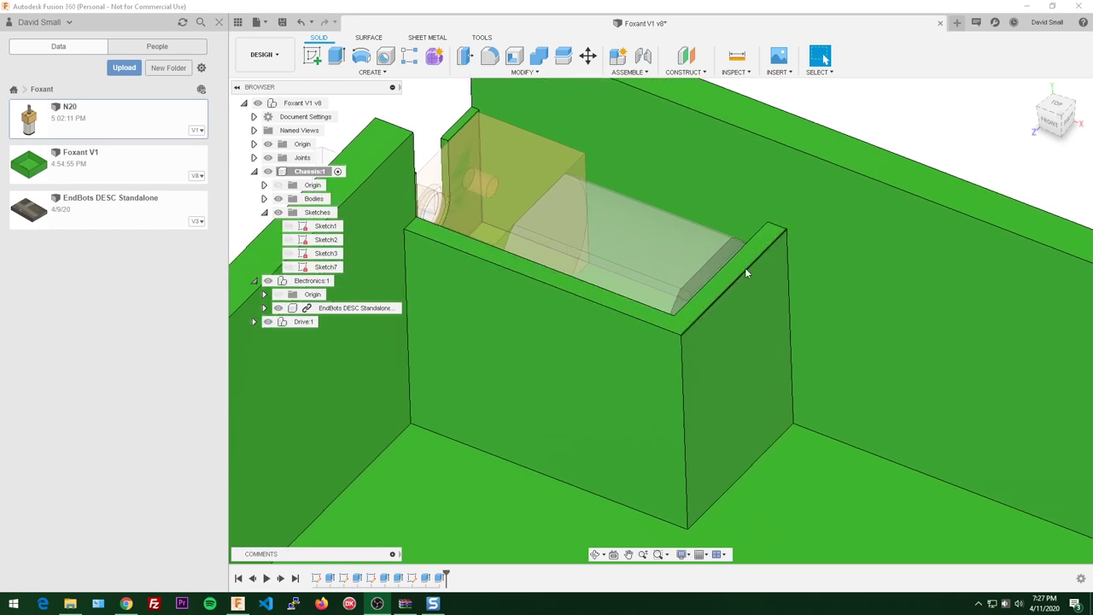
middle_click_drag(745, 267, 747, 236, "shift")
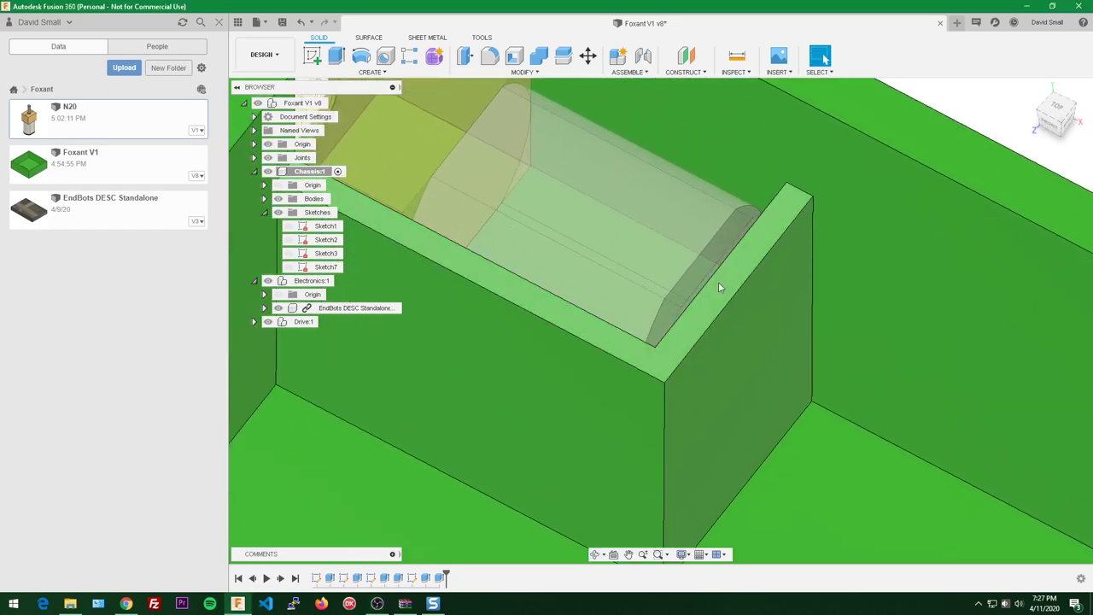
middle_click_drag(742, 278, 712, 325, "shift")
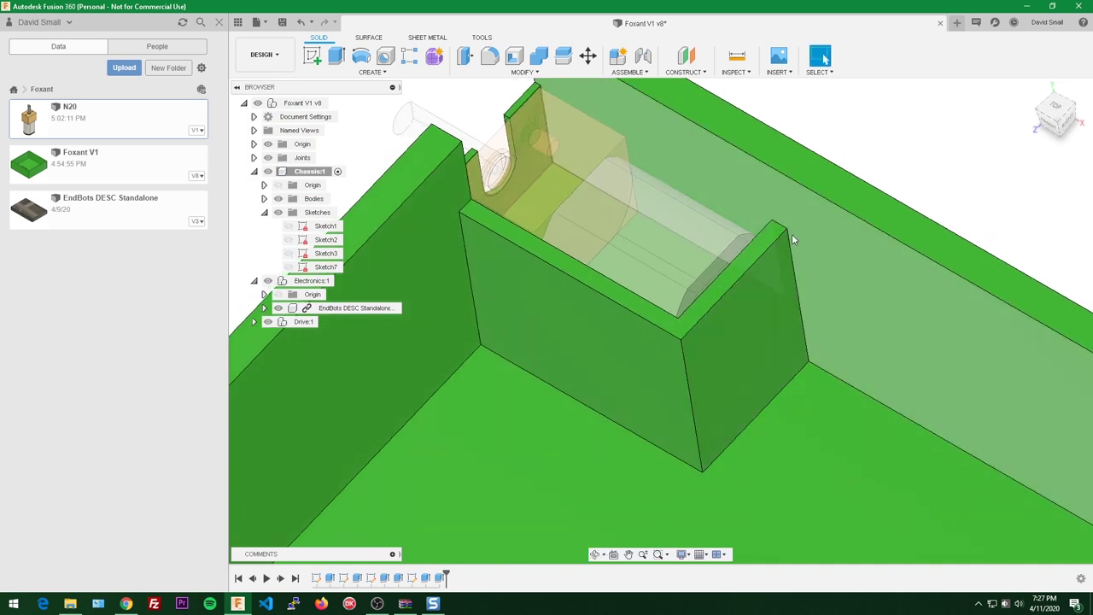
- Start a new sketch on the outer face of the motor enclosure's end wall
scroll(634, 140, "up", 2)
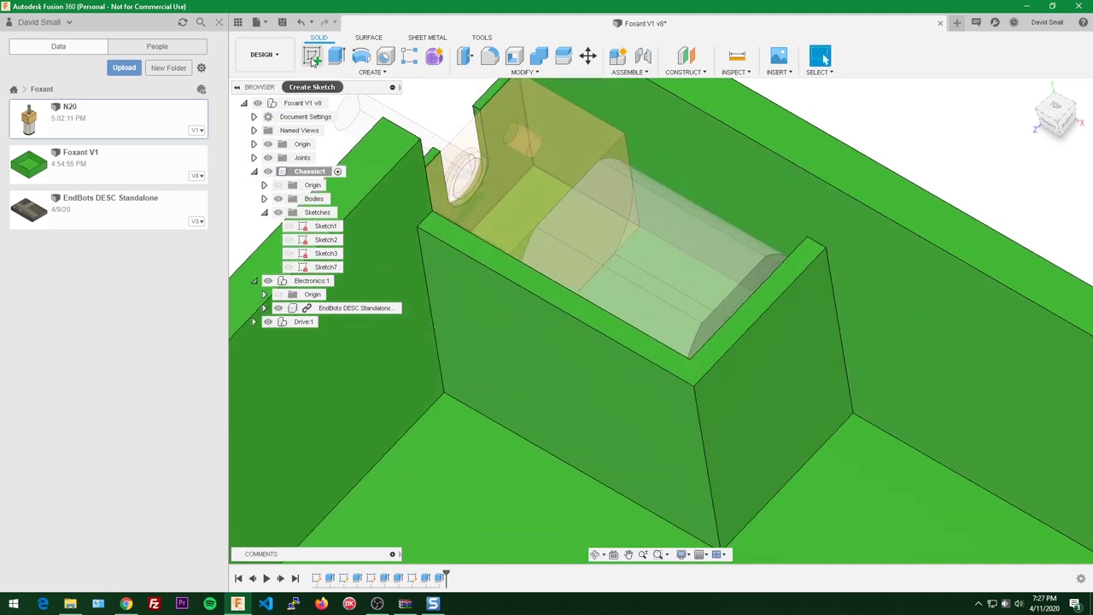
left_click(313, 57)
left_click(774, 370)
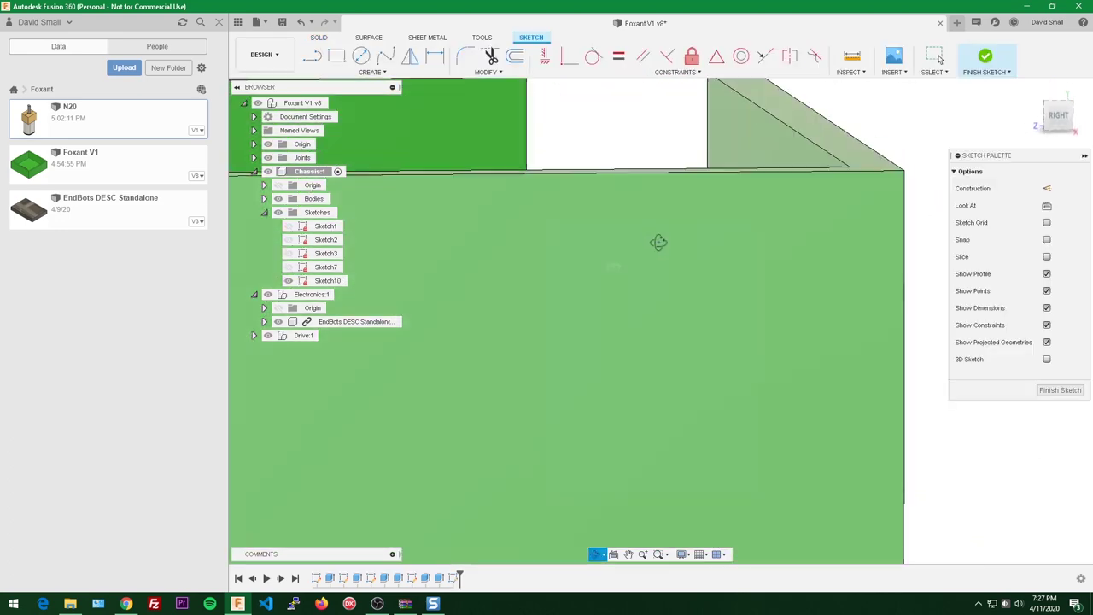
mouse_move(657, 242)
middle_mouse_down("shift")
mouse_move(678, 288)
mouse_move(654, 332)
mouse_move(615, 215)
middle_mouse_up("shift")
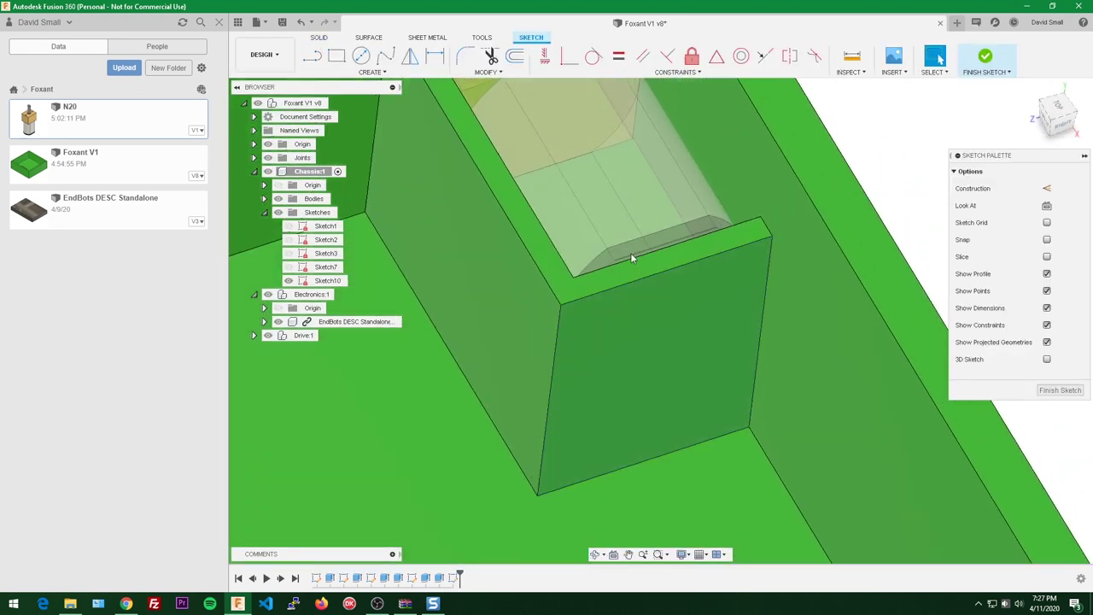
- Project the motor's rear end outline and its small circle into the sketch with the chassis bodies temporarily hidden
left_click(278, 199)
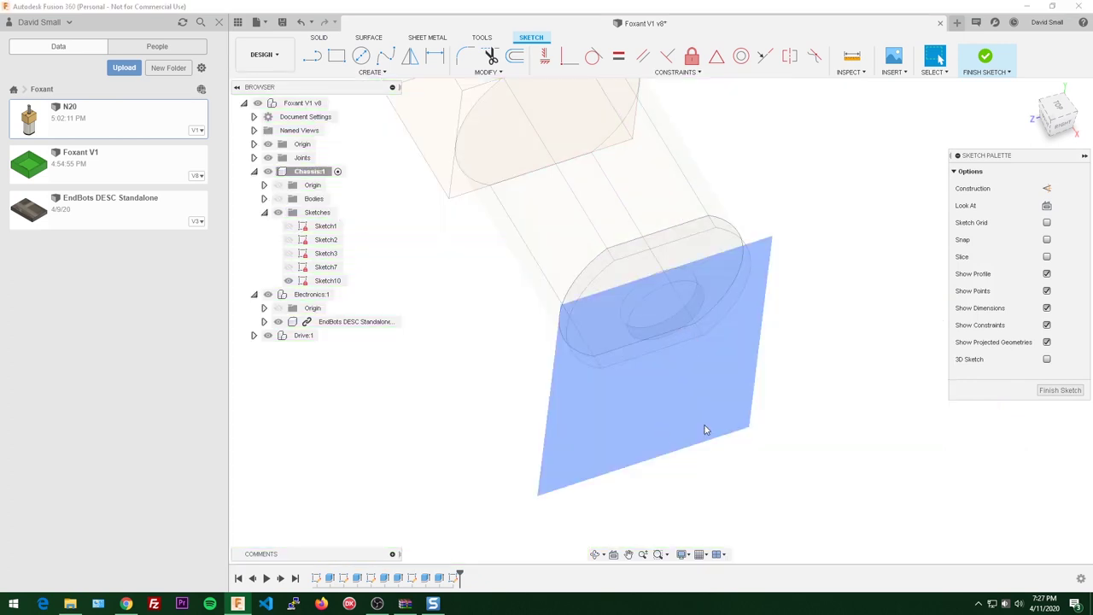
key("p")
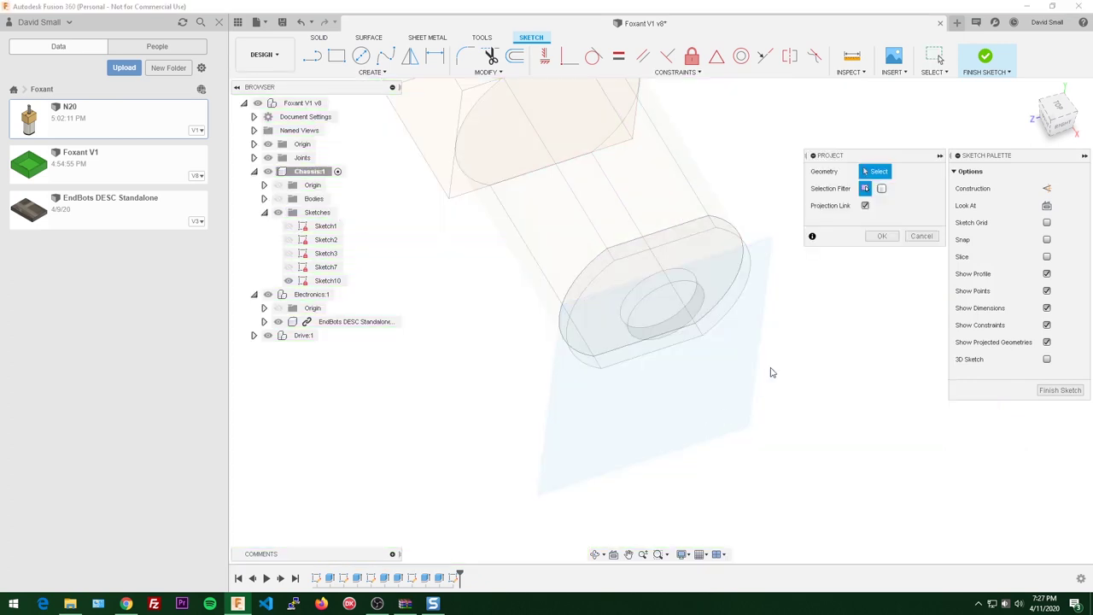
left_click(602, 289)
left_click(895, 240)
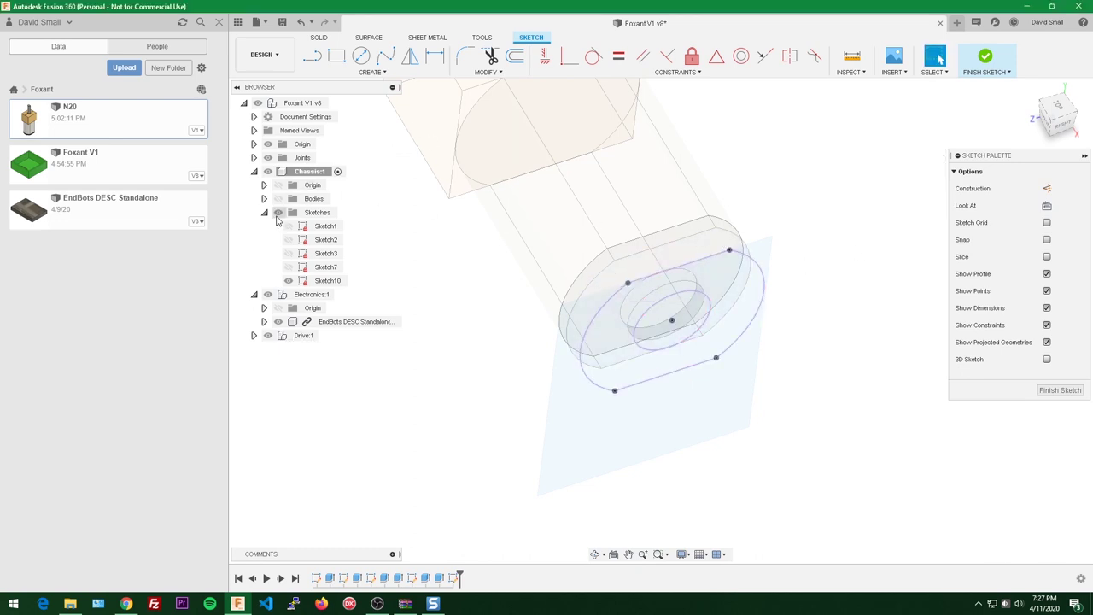
left_click(278, 198)
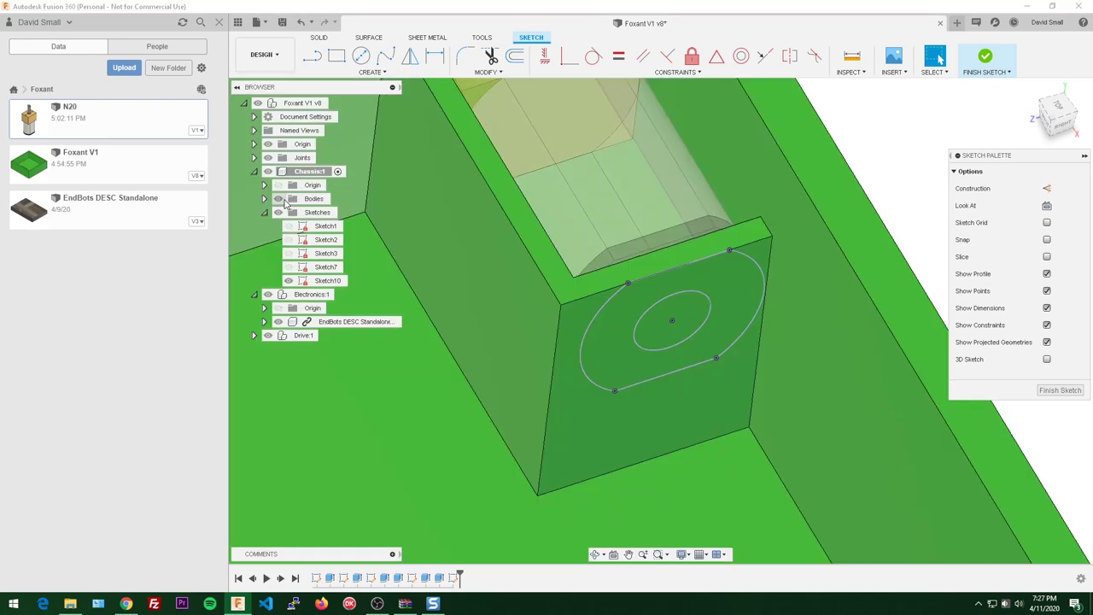
- Sketch a horizontal line about 0.54 in long across the end wall face, just below the projected small circle
middle_click_drag(652, 297, 635, 275, "shift")
scroll(584, 401, "up", 2)
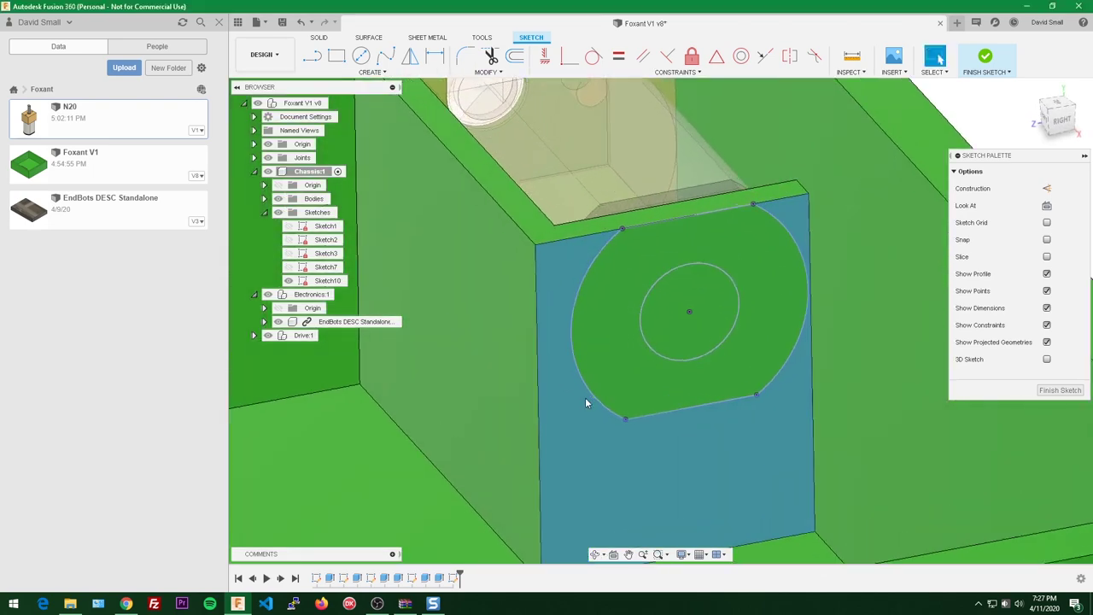
key("l")
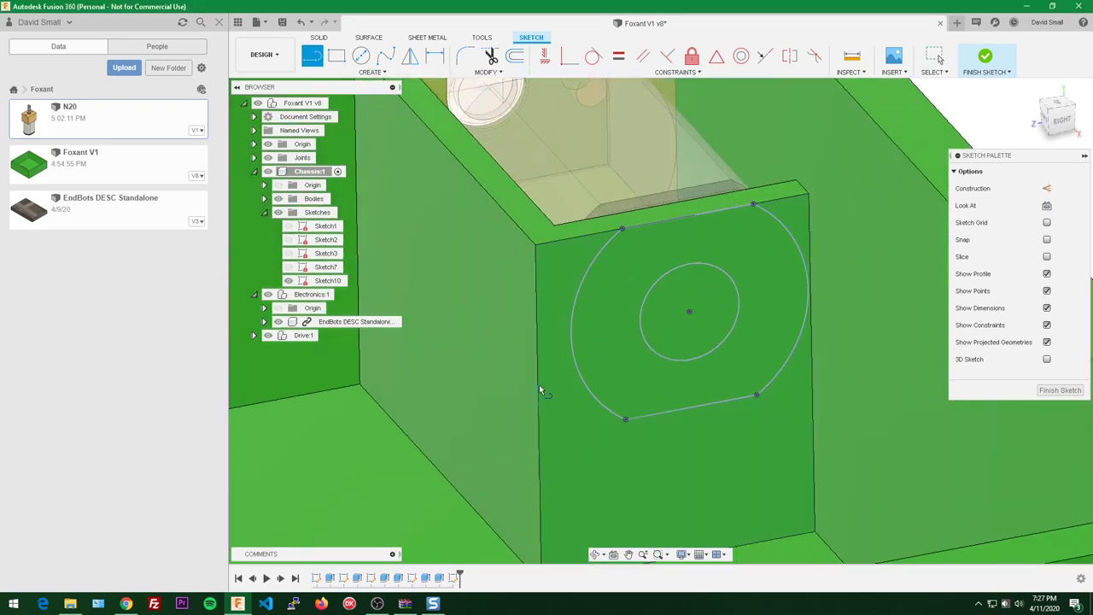
left_click(538, 384)
left_click(811, 347)
key("Escape")
scroll(710, 355, "up", 2)
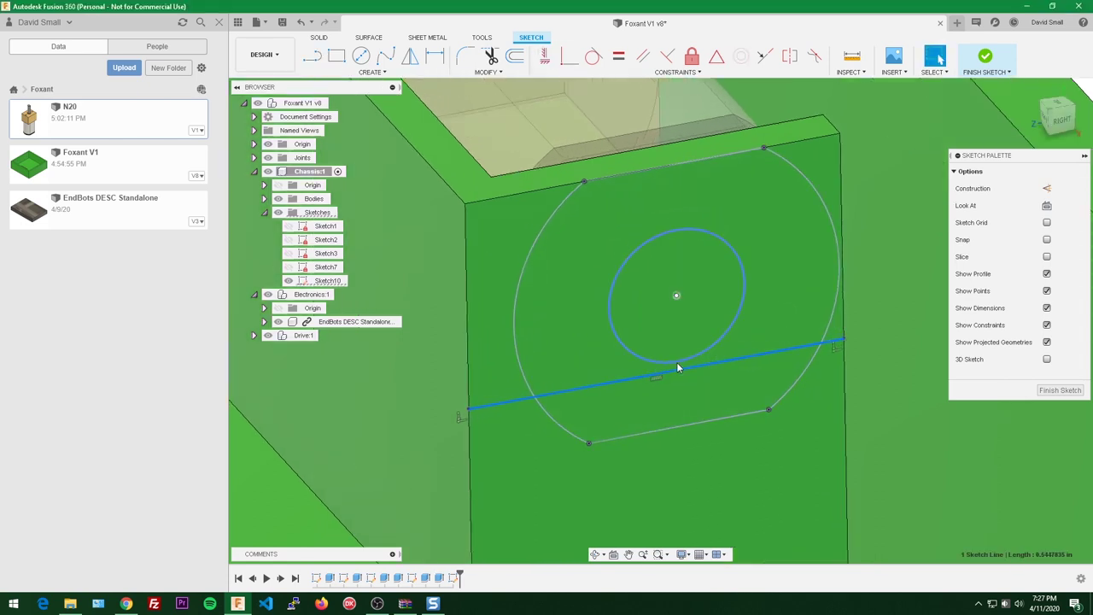
scroll(687, 362, "up", 2)
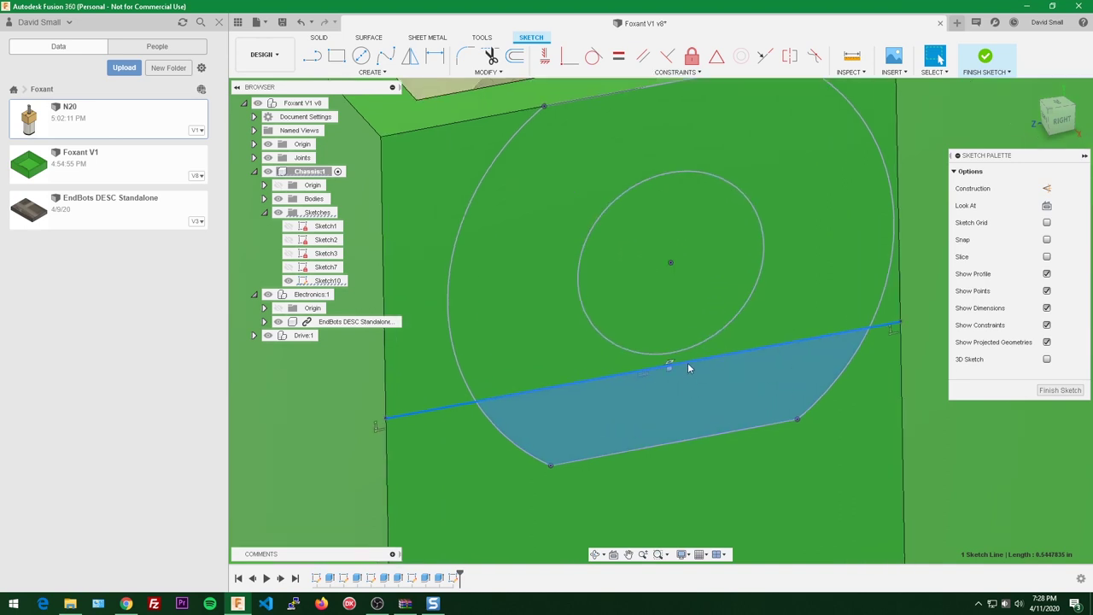
- Sketch a vertical construction line about 0.1 in long from the small circle's centre down to the circle's lowest point
scroll(690, 353, "down", 2)
scroll(679, 355, "up", 1)
key("l")
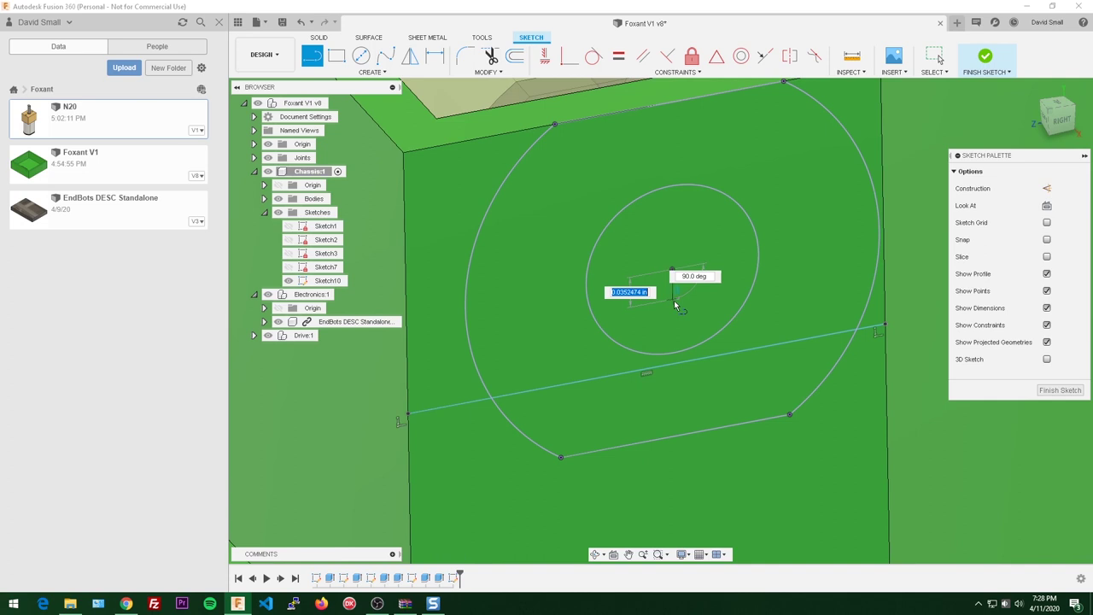
left_click(674, 352)
key("Escape")
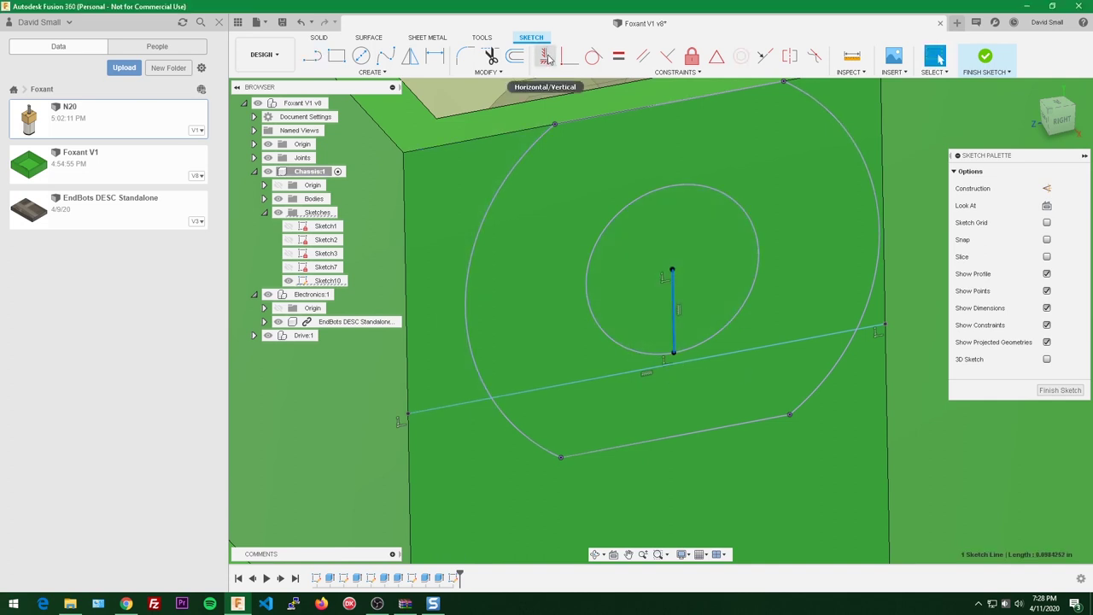
left_click(545, 56)
key("Escape")
left_click(672, 322)
key("x")
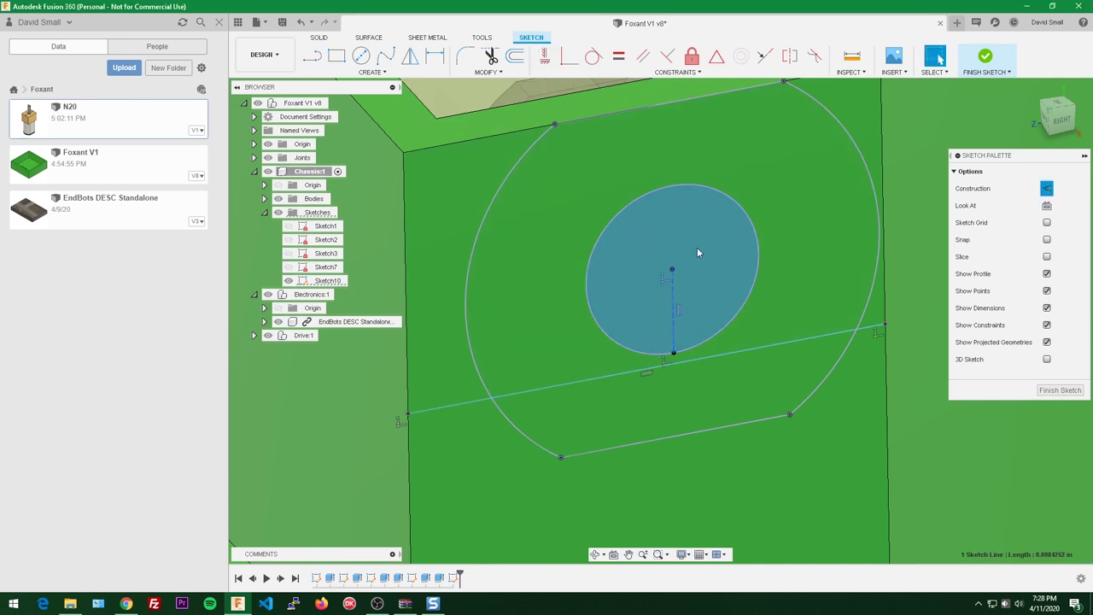
scroll(697, 252, "up", 2)
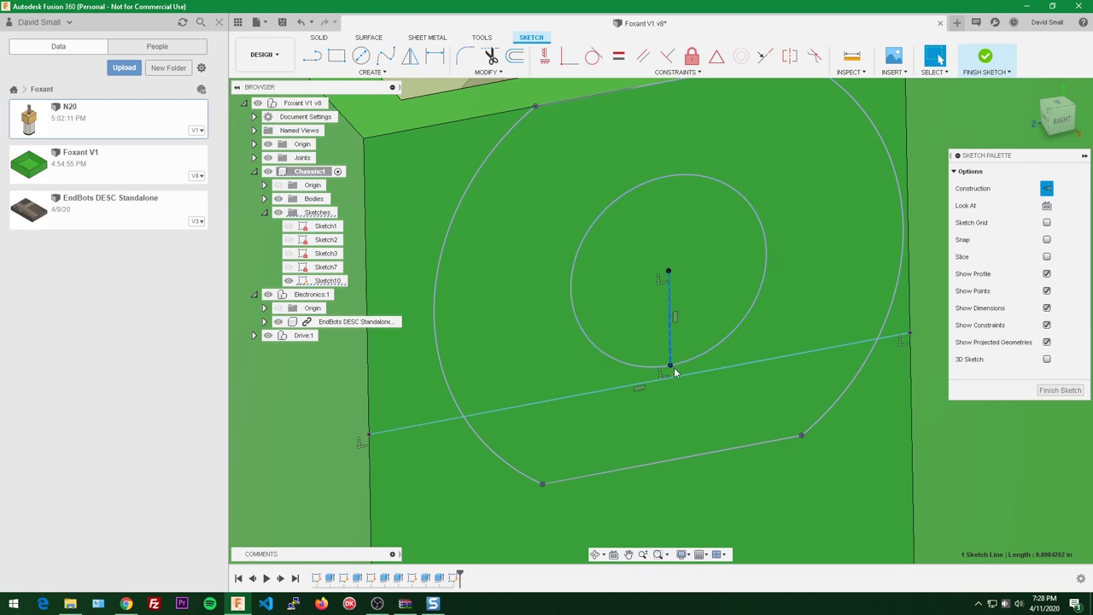
left_click(684, 374, "shift")
key("d")
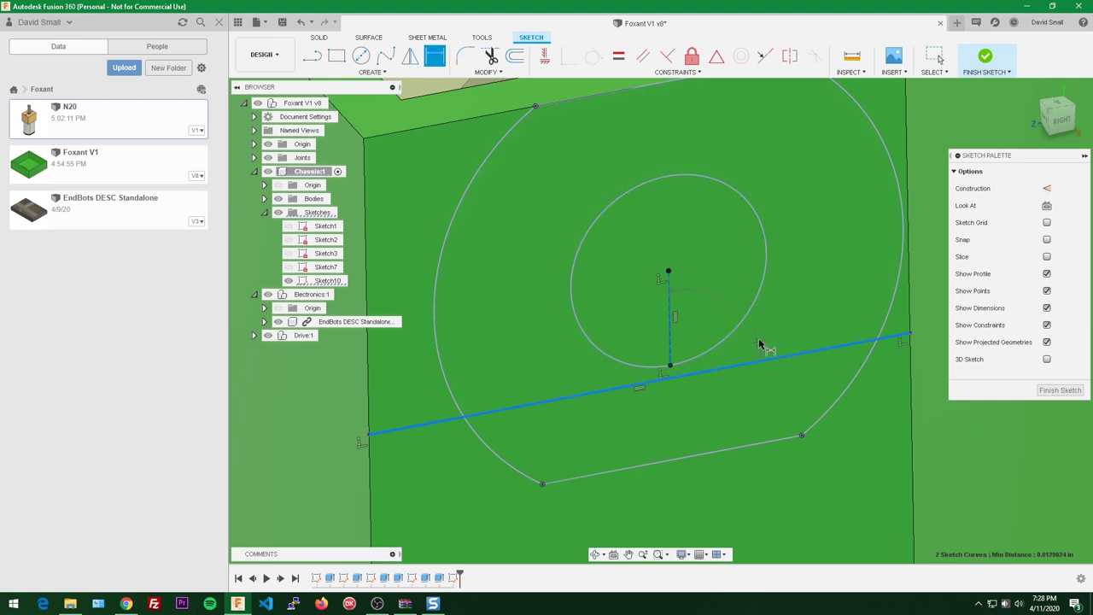
key("Escape")
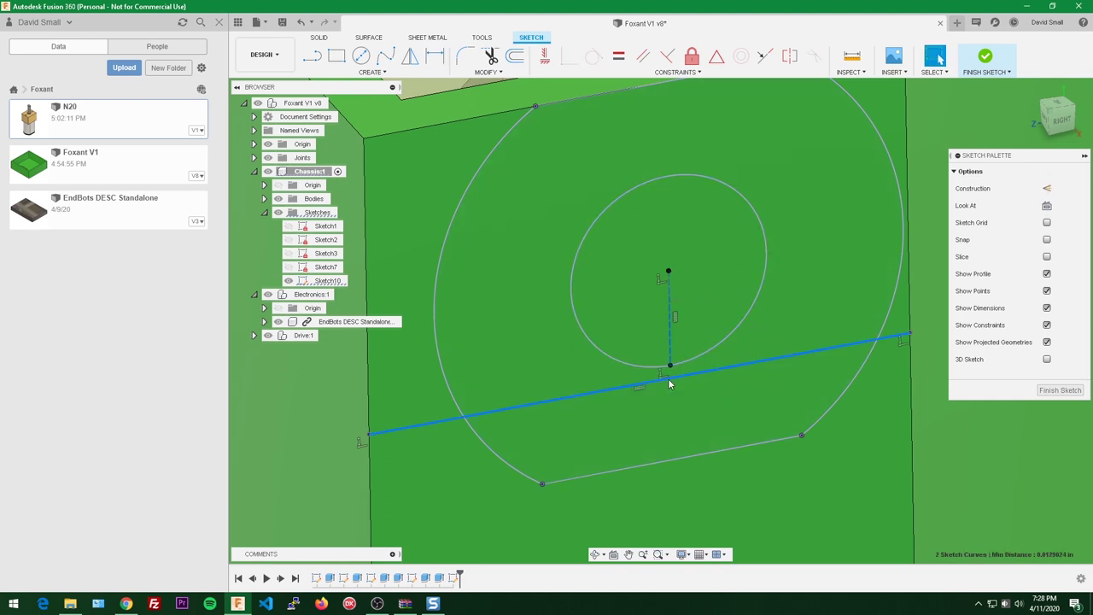
- Dimension the distance from the construction line's lower endpoint to the horizontal line and set it to slipFit
left_click(671, 366)
scroll(670, 367, "up", 5)
left_click(669, 370)
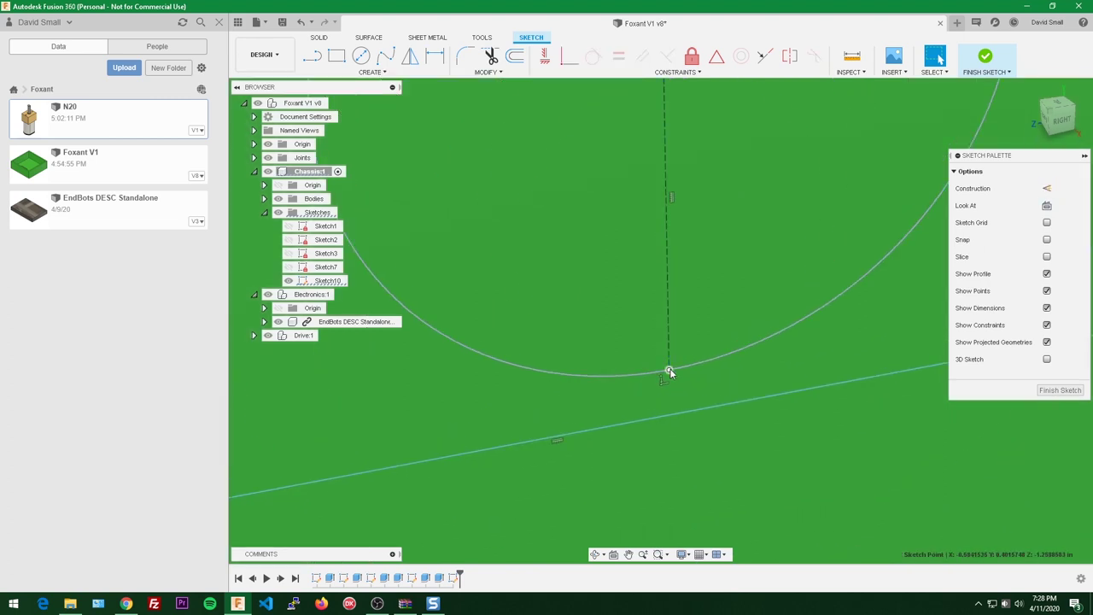
left_click(728, 409, "shift")
scroll(759, 376, "down", 3)
key("d")
left_click(799, 361)
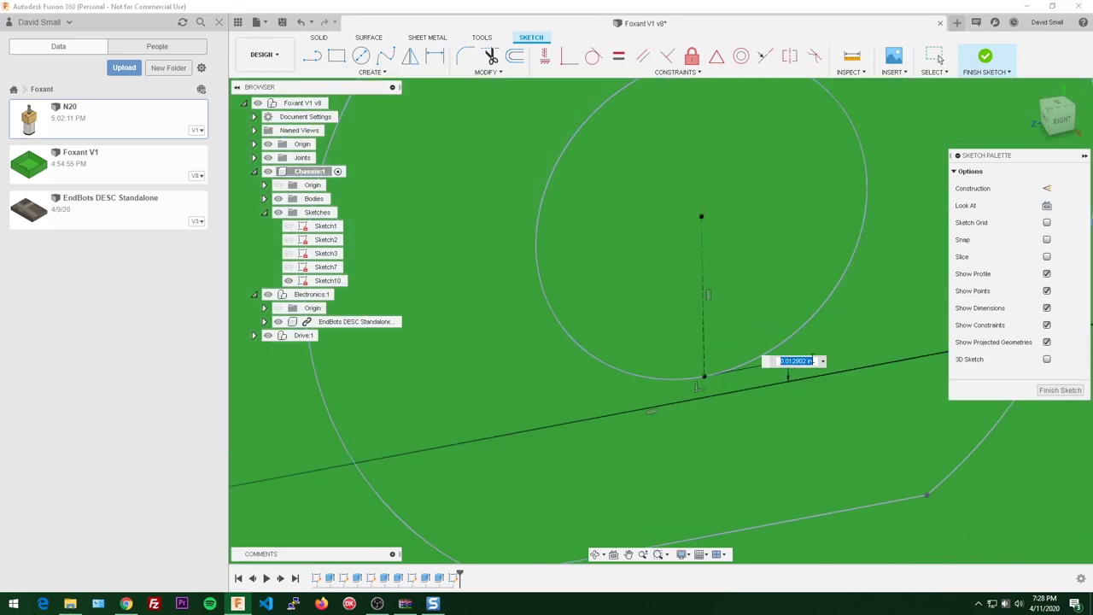
type("slipFit")
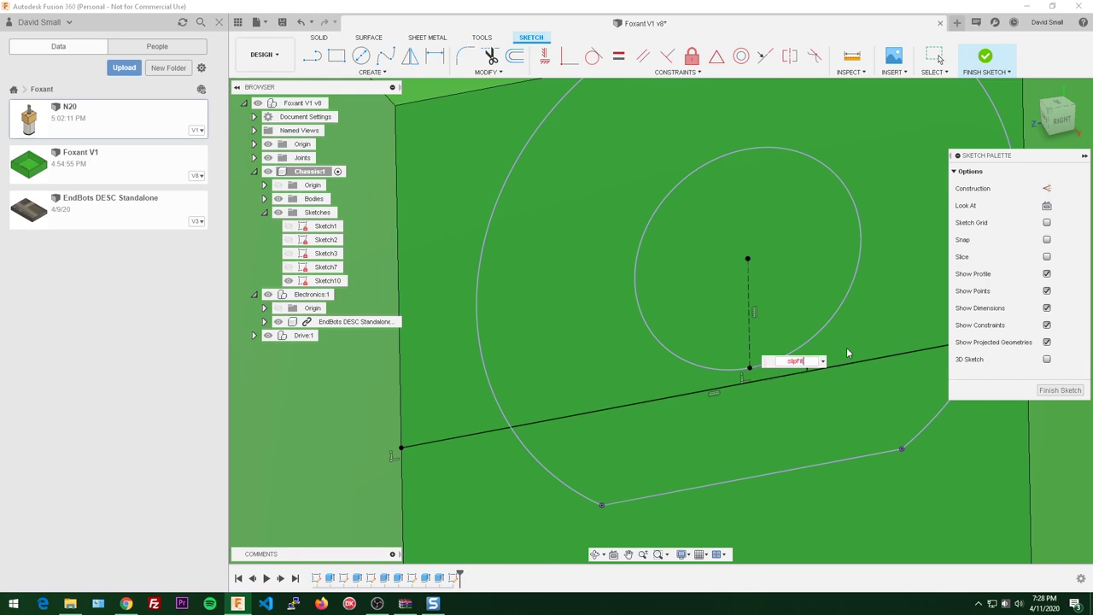
key("Return")
mouse_move(805, 358)
middle_mouse_down("shift")
mouse_move(794, 342)
mouse_move(739, 382)
middle_mouse_up("shift")
key("Escape")
- Extrude the four profiles above the horizontal line as a cut, with extent To Object, up to the end wall's inner face
scroll(734, 377, "down", 2)
middle_click_drag(643, 325, 670, 357, "shift")
left_click(657, 379)
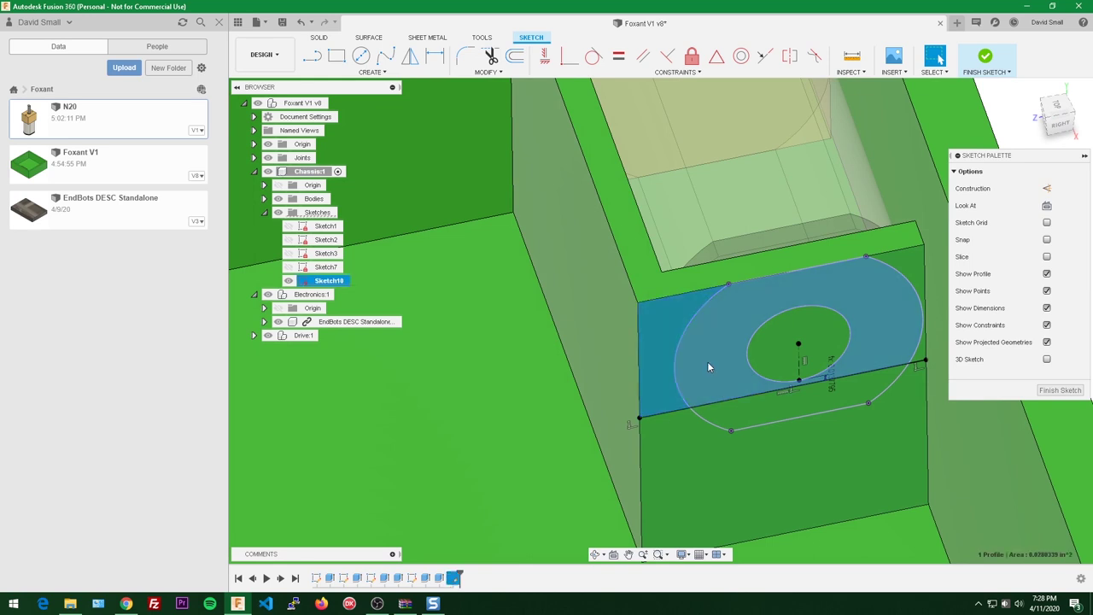
left_click(709, 361, "ctrl")
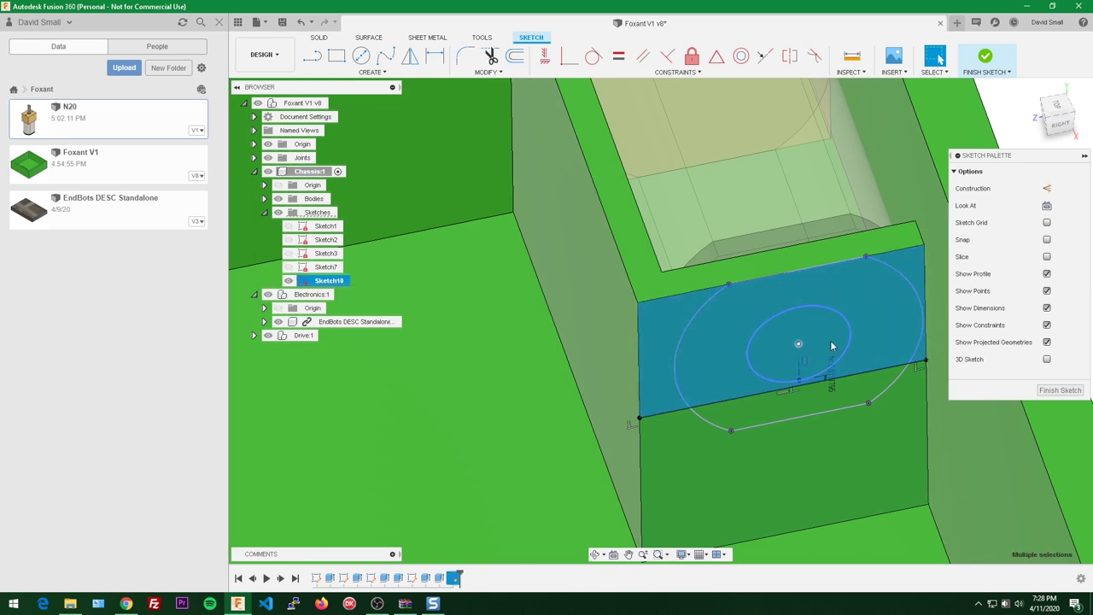
middle_click_drag(830, 340, 839, 353, "shift")
key("e")
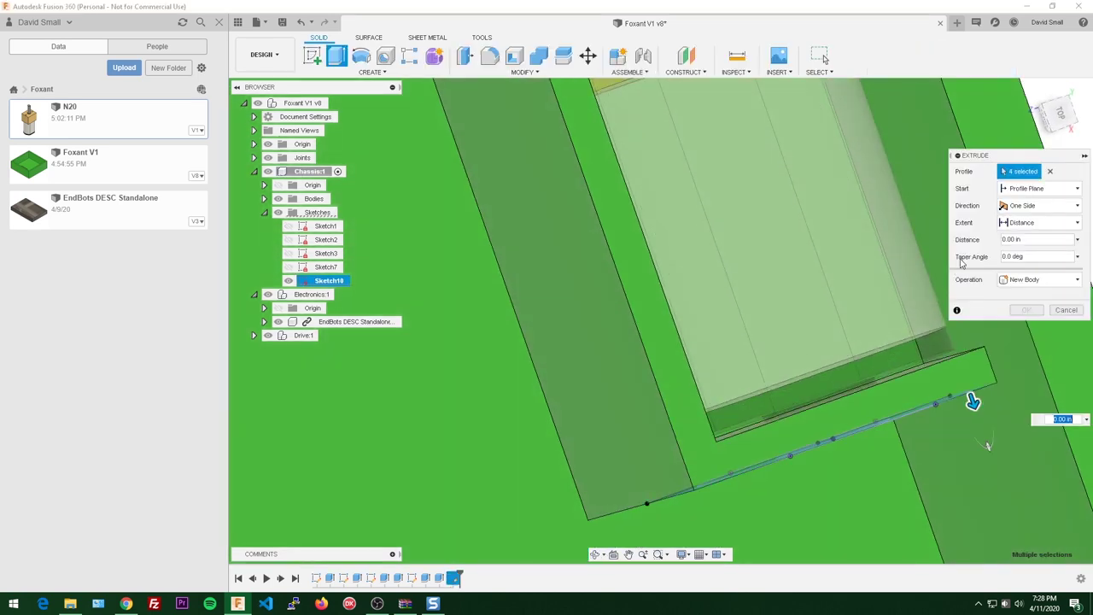
left_click(1057, 223)
left_click(1024, 252)
middle_click_drag(907, 264, 801, 313, "shift")
scroll(892, 310, "up", 1)
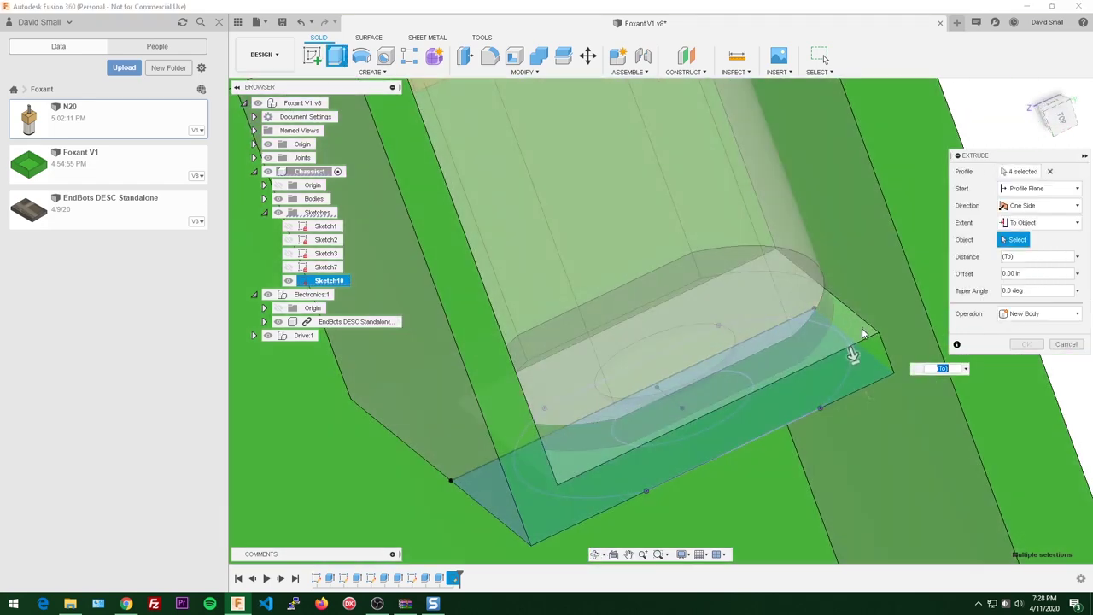
left_click(861, 328)
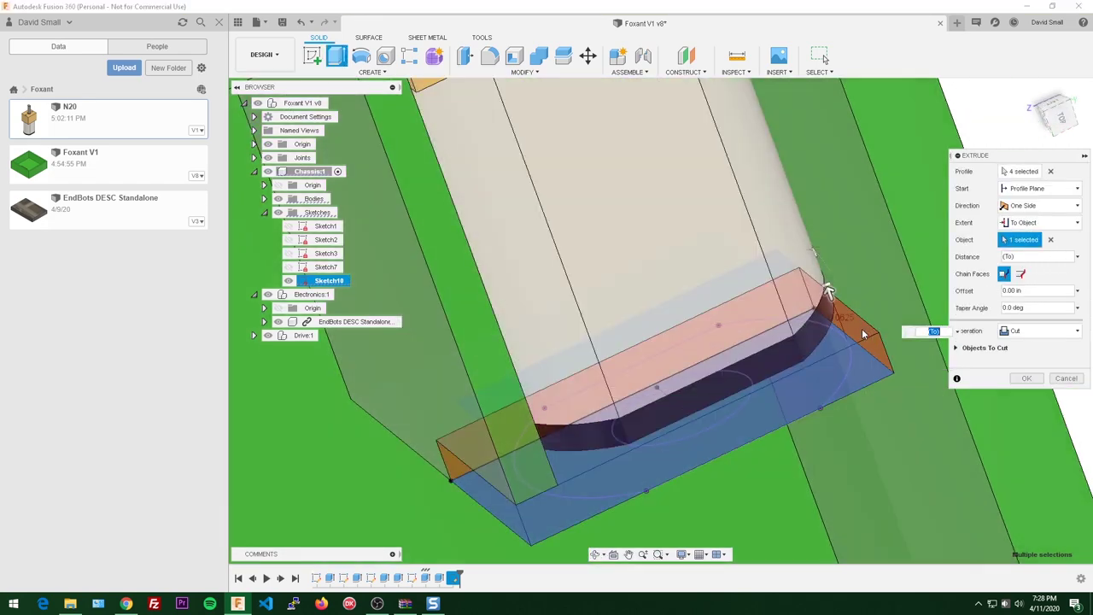
- Keep the chassis's Body1 as the object to cut and complete the end wall cut
middle_click_drag(862, 328, 816, 232, "shift")
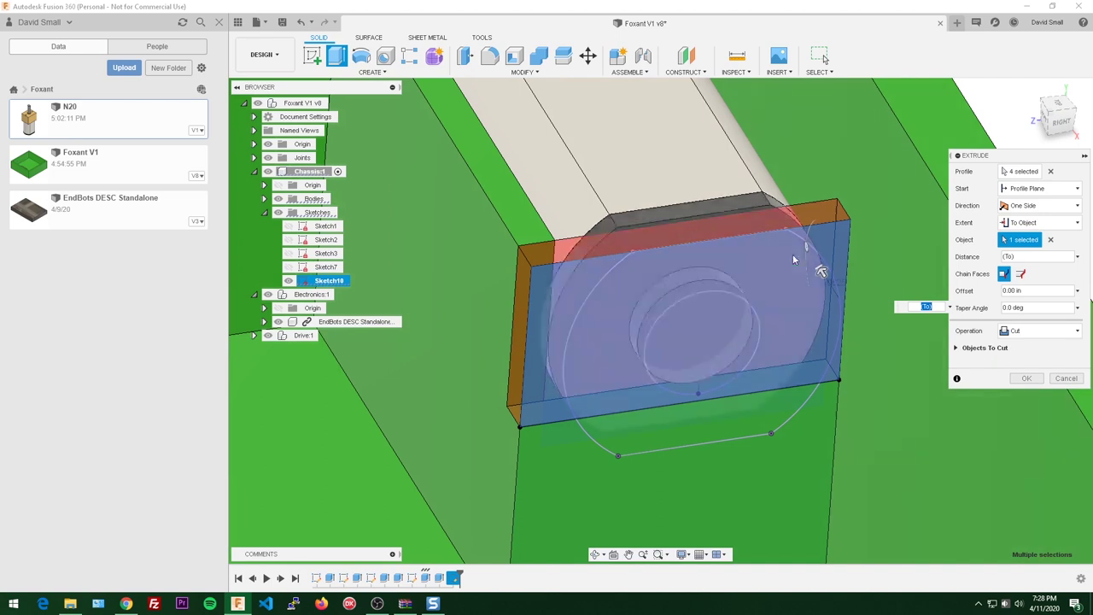
scroll(677, 309, "up", 4)
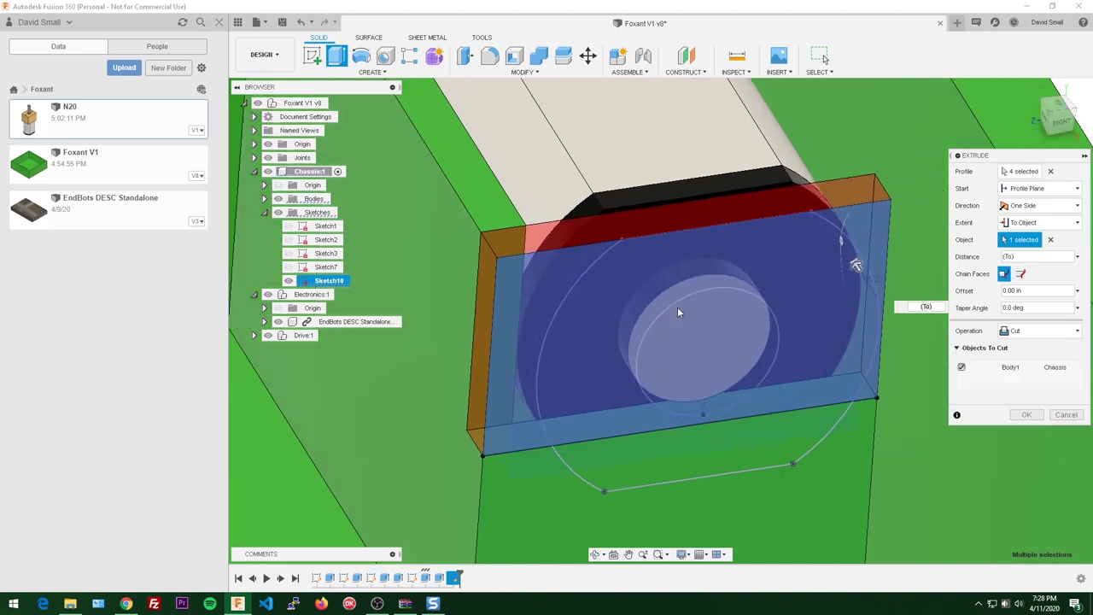
scroll(636, 205, "down", 2)
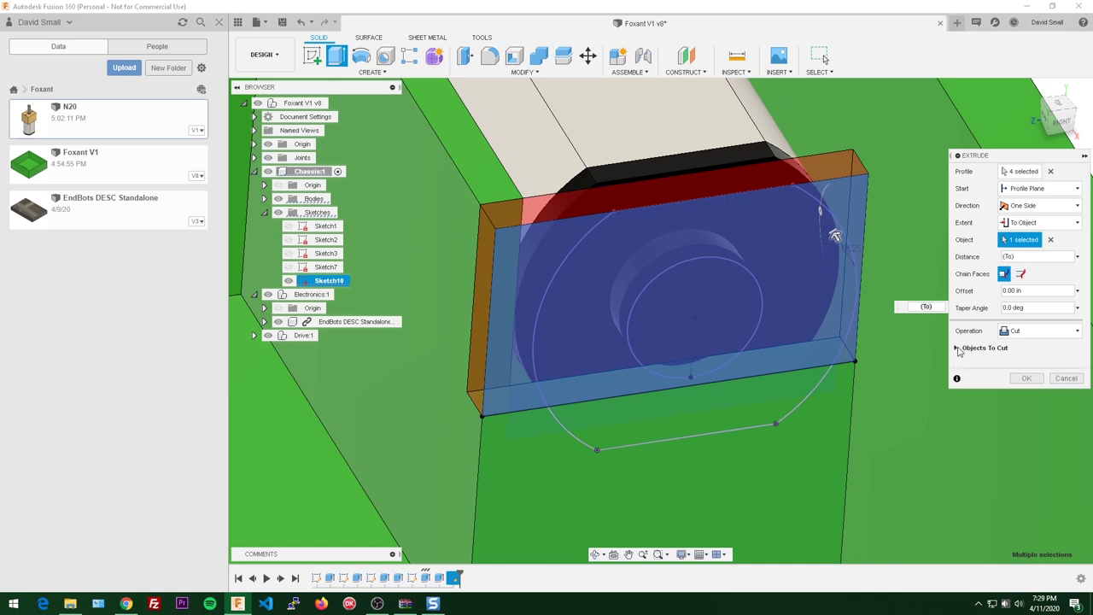
left_click(962, 367)
left_click(963, 367)
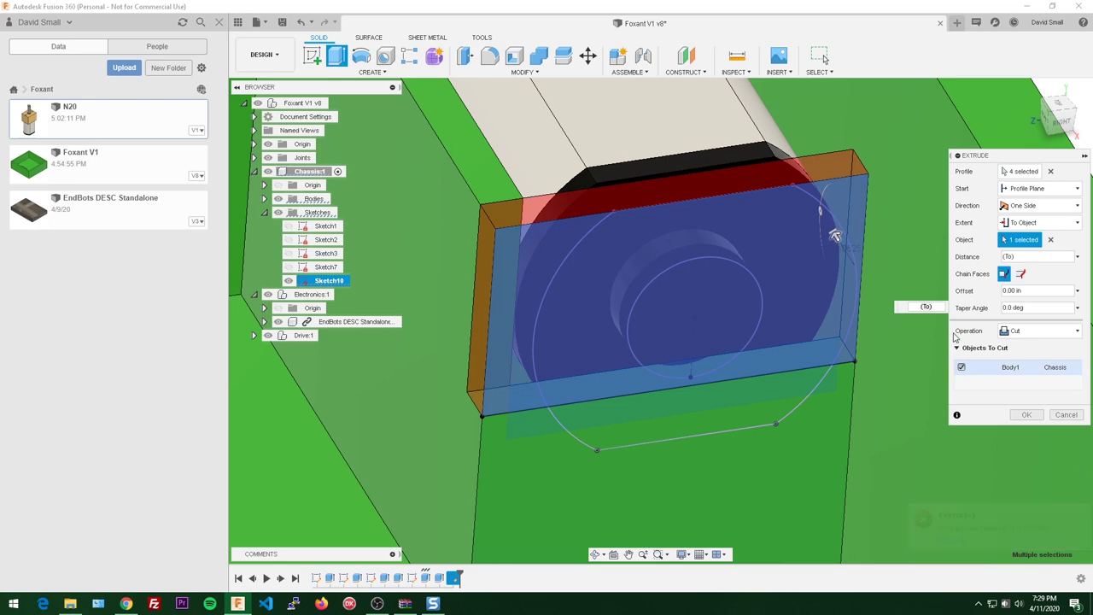
left_click(1027, 414)
- Examine the lowered end wall and the motor's rear clearance from several angles, including the whole chassis
middle_click_drag(905, 362, 712, 339, "shift")
scroll(709, 339, "up", 5)
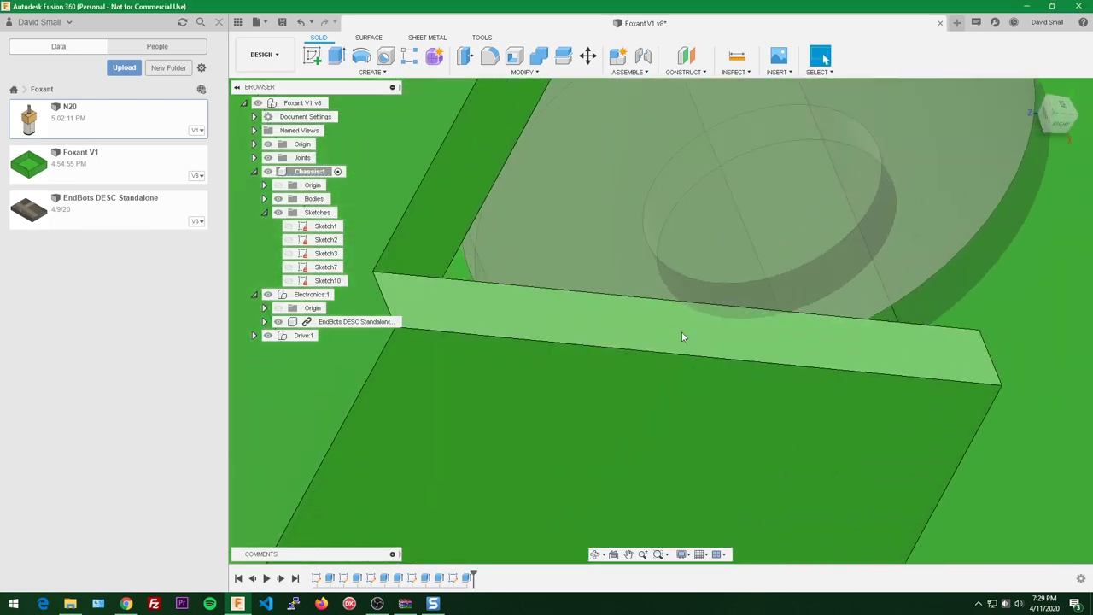
scroll(863, 331, "down", 2)
middle_click_drag(864, 330, 626, 224, "shift")
middle_click_drag(906, 231, 833, 350, "shift")
scroll(828, 357, "up", 5)
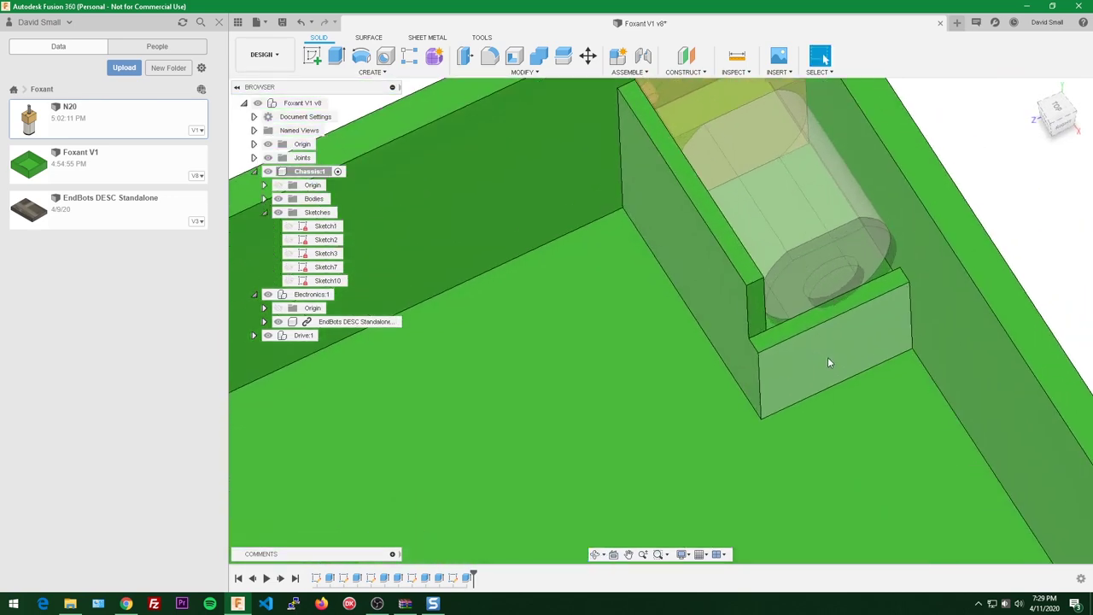
scroll(837, 360, "down", 8)
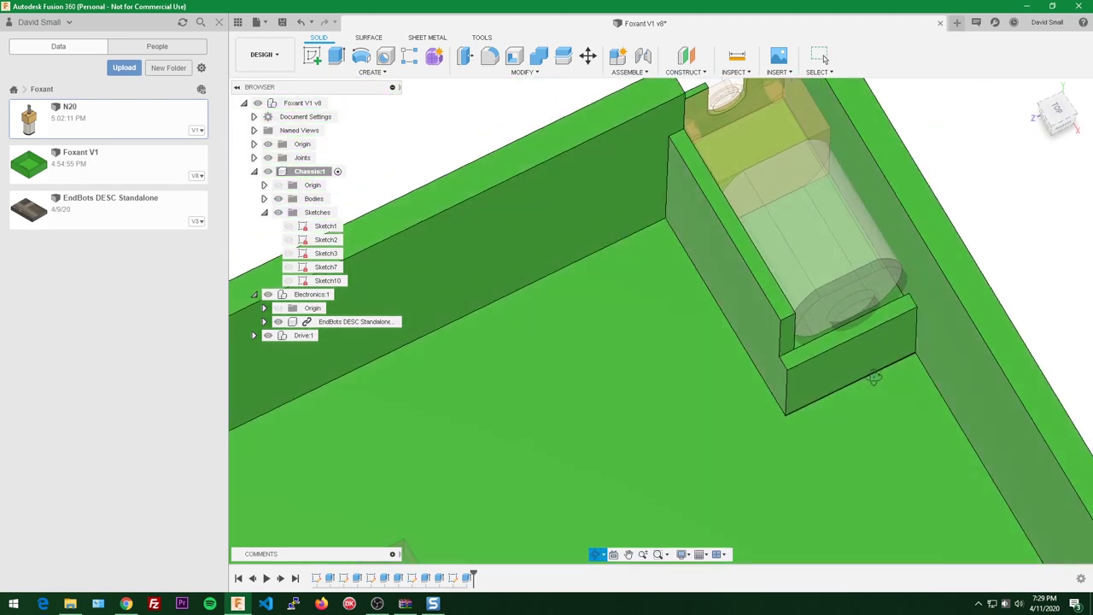
scroll(836, 413, "down", 2)
middle_click_drag(835, 414, 746, 343)
scroll(620, 291, "up", 3)
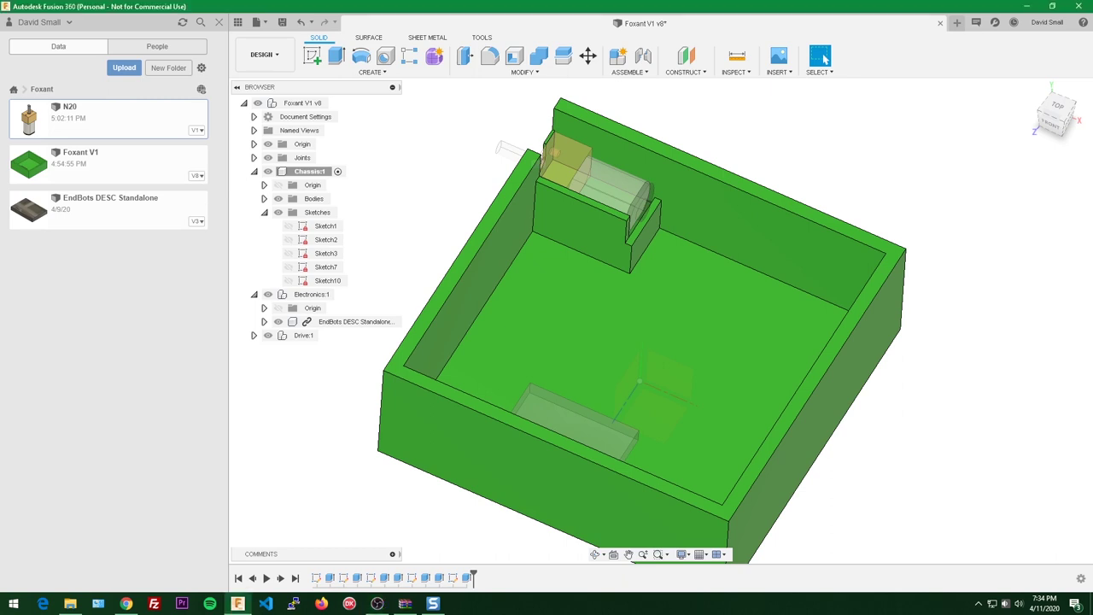
- Start a Mirror with pattern type Features and choose the five motor enclosure extrusions as its objects
type("s")
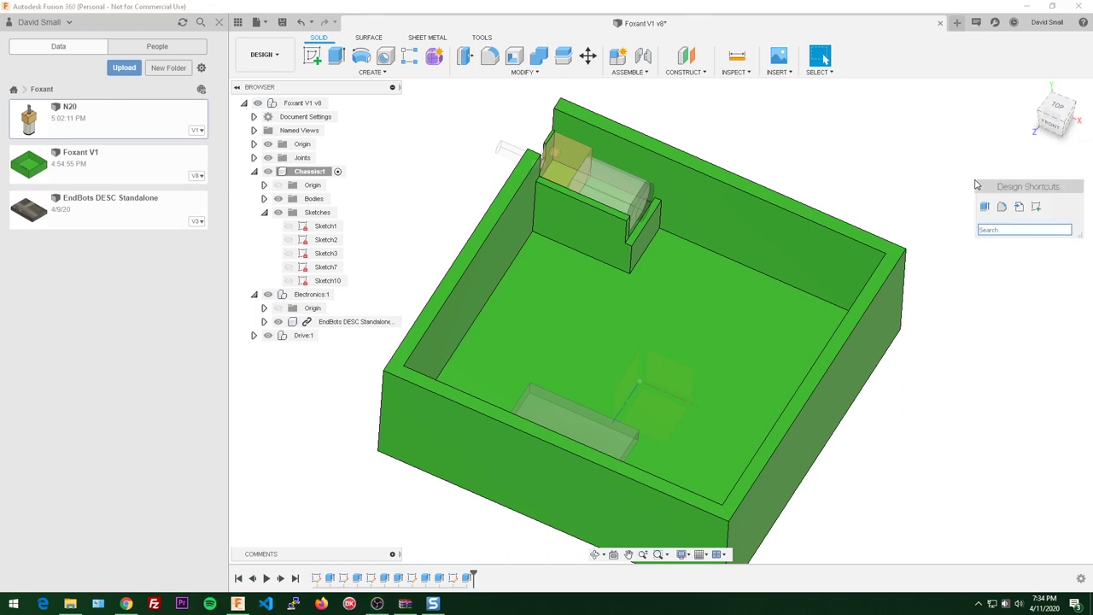
type("mirr")
key("Up")
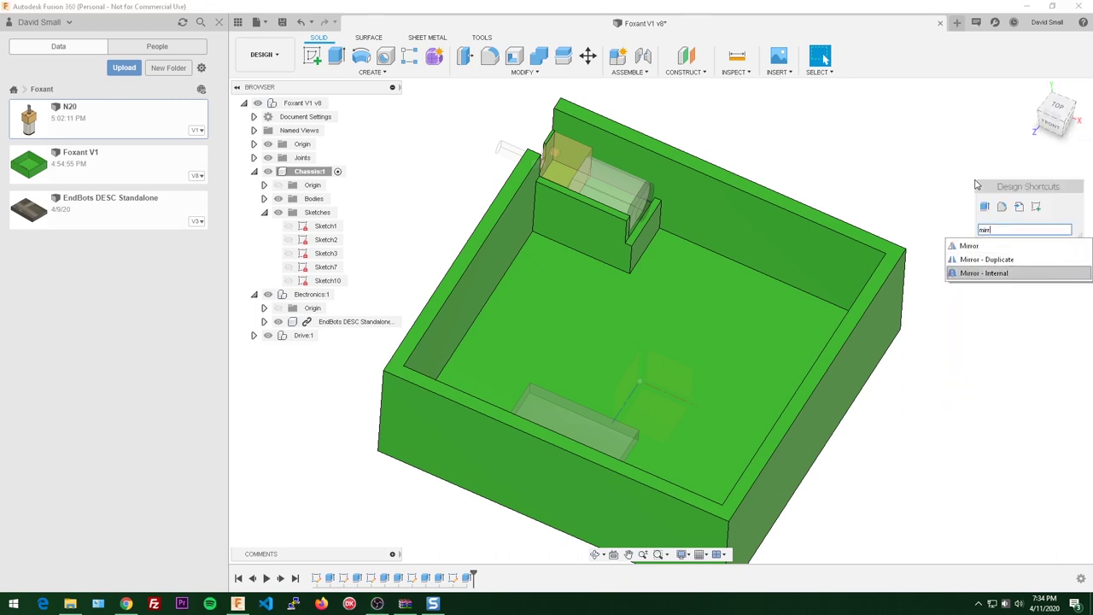
key("Down")
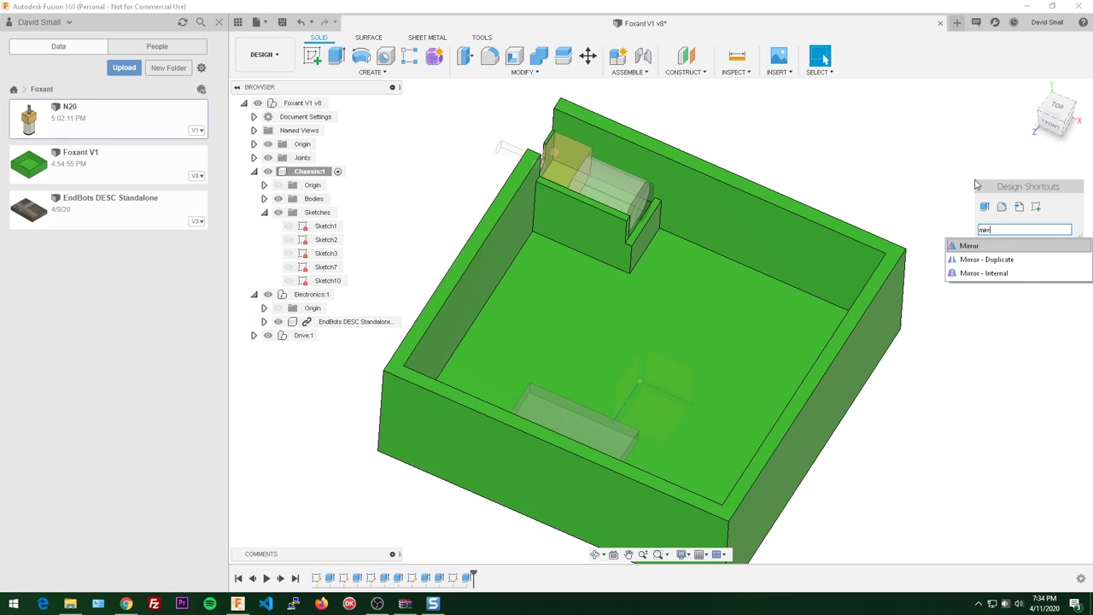
key("Return")
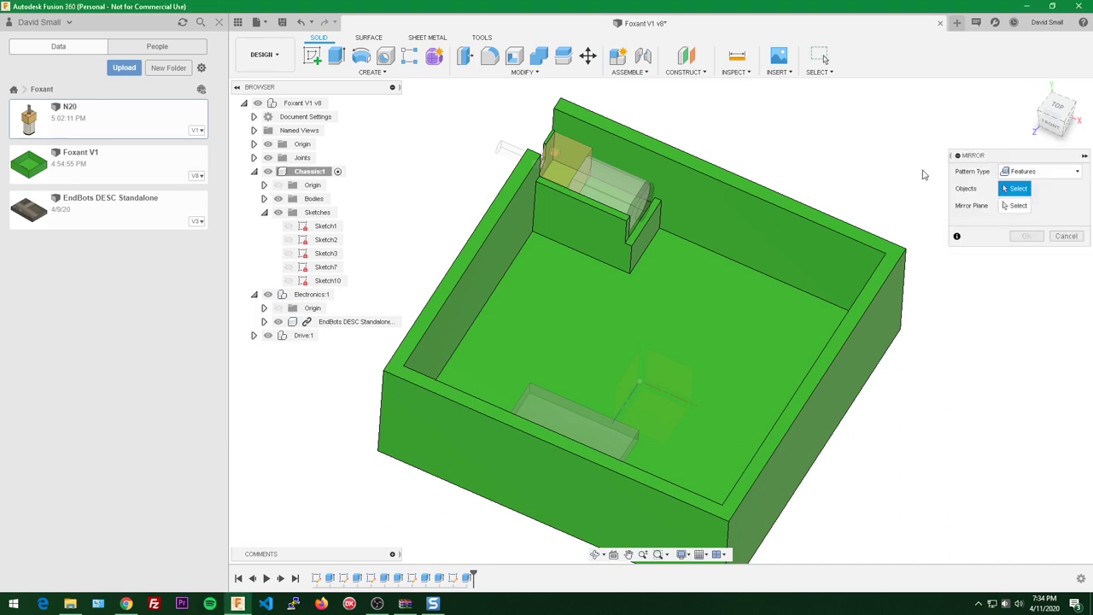
left_click(1048, 171)
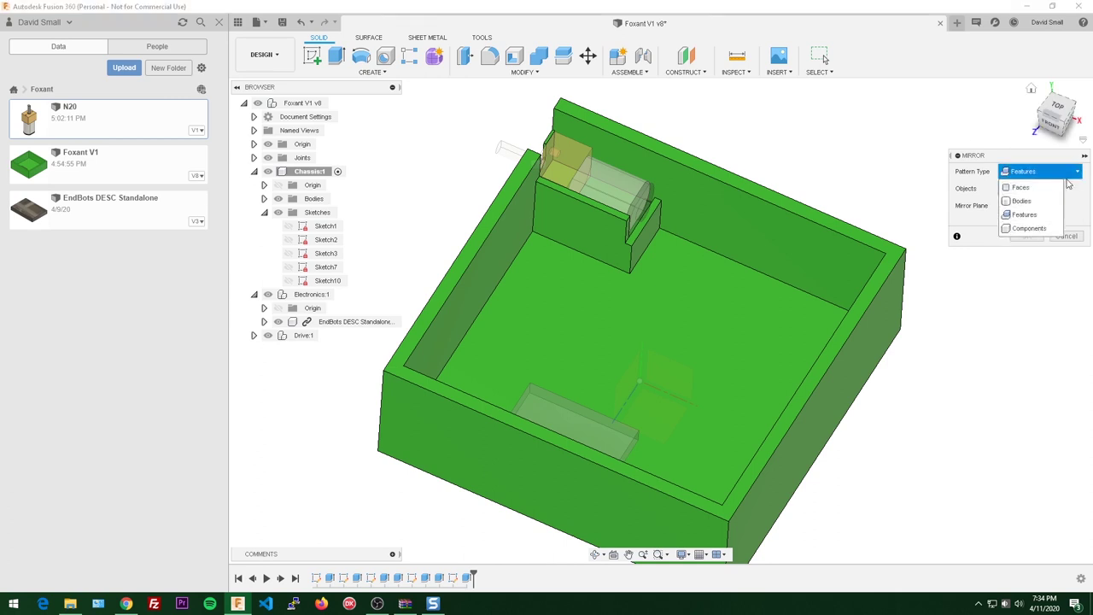
left_click(1029, 214)
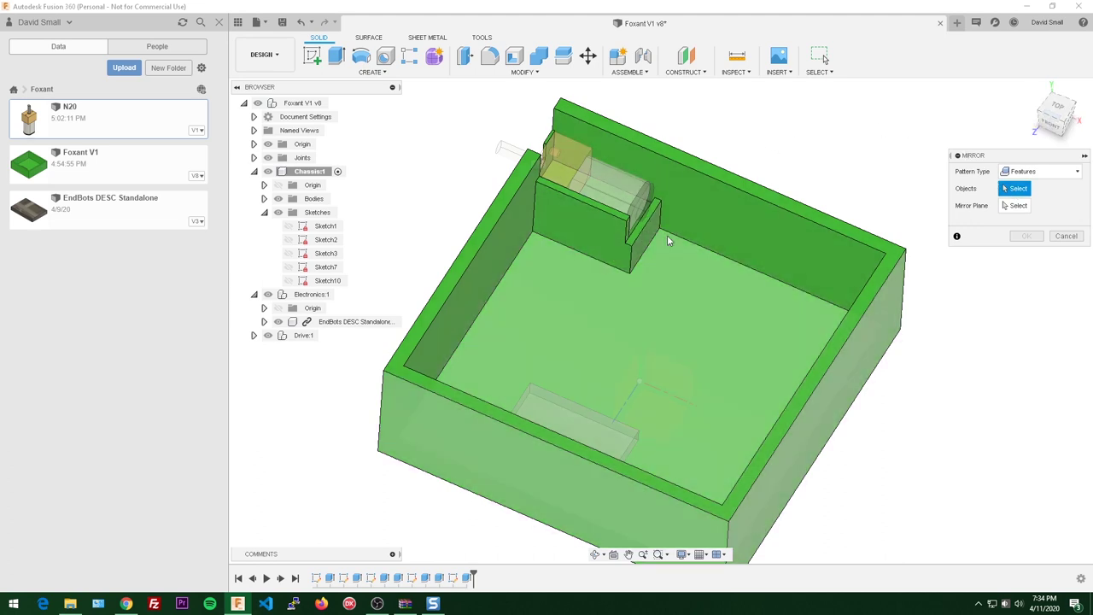
left_click(467, 578)
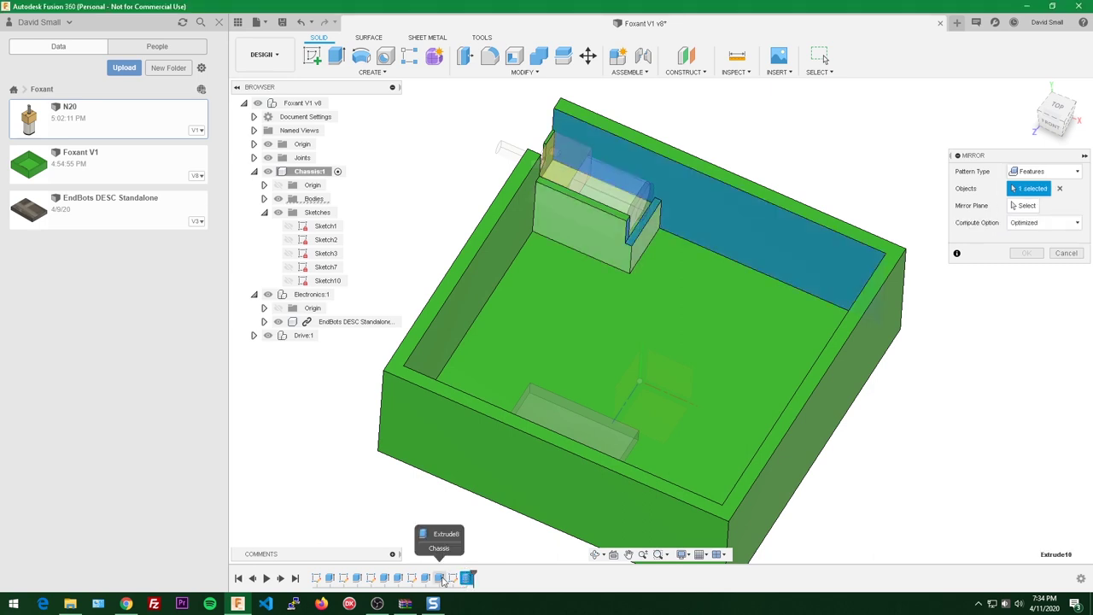
left_click(440, 579)
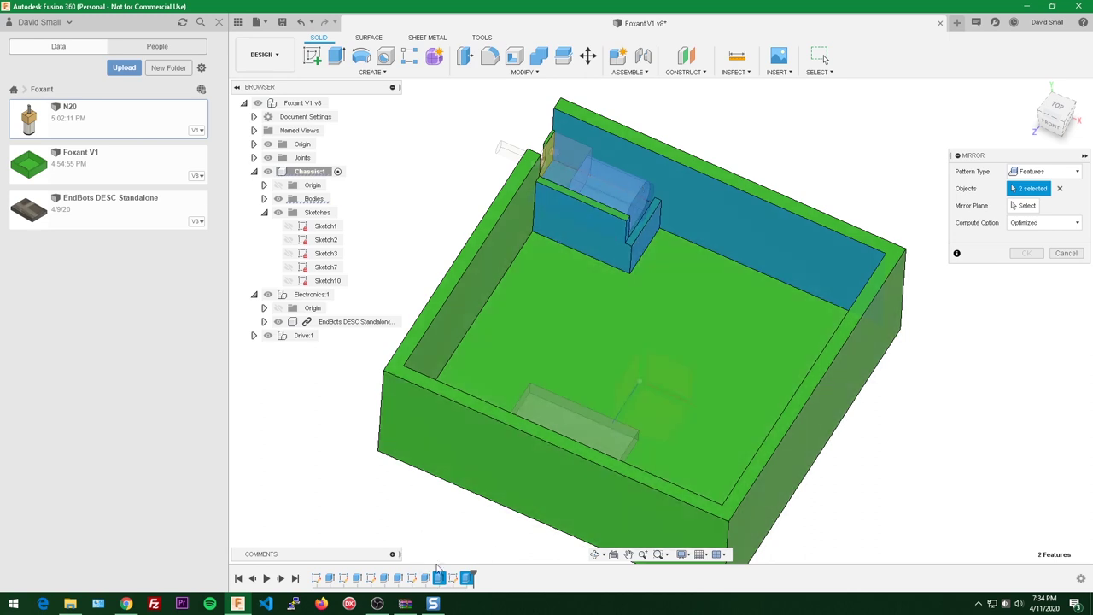
left_click(425, 578)
left_click(398, 578)
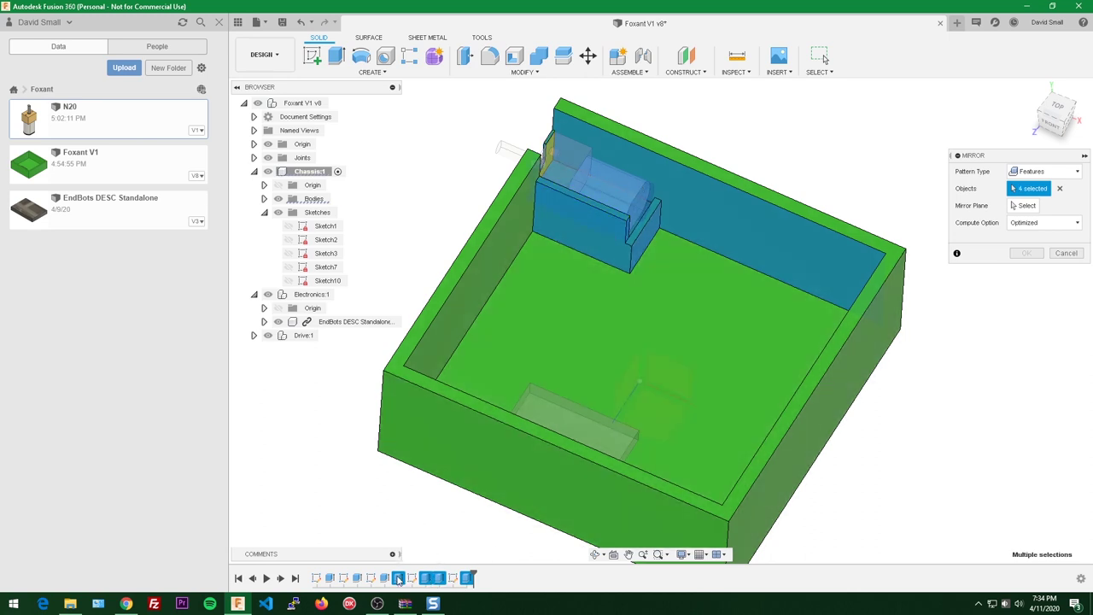
left_click(384, 578)
- Mirror the chosen extrusions across the origin's YZ plane with the Optimized compute option
left_click(1024, 207)
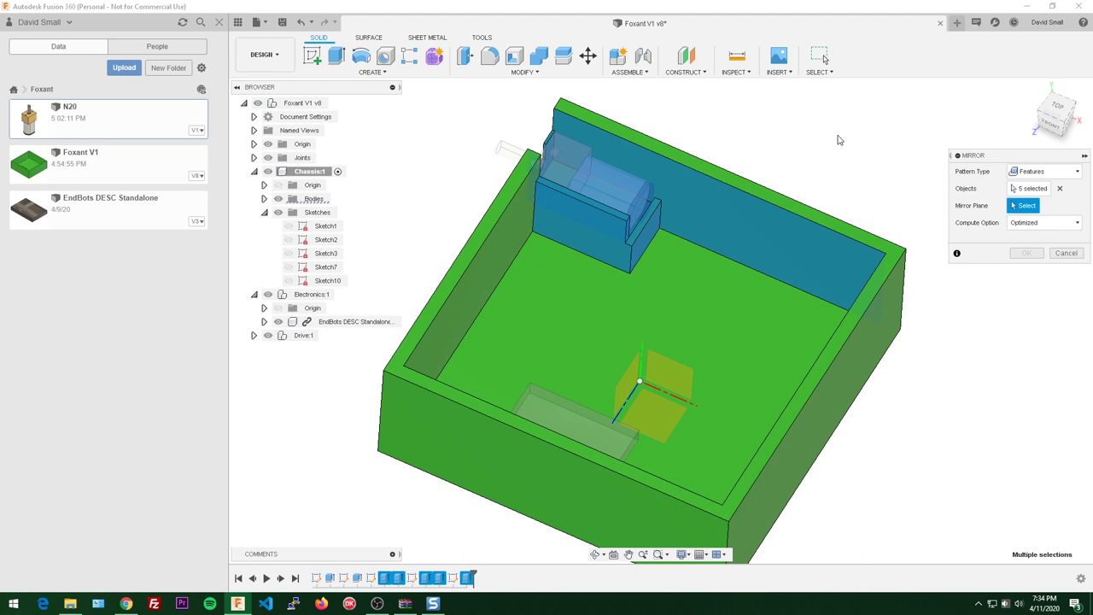
mouse_move(632, 390)
middle_mouse_down("shift")
mouse_move(625, 419)
mouse_move(623, 381)
middle_mouse_up("shift")
left_click(625, 381)
scroll(771, 212, "up", 2)
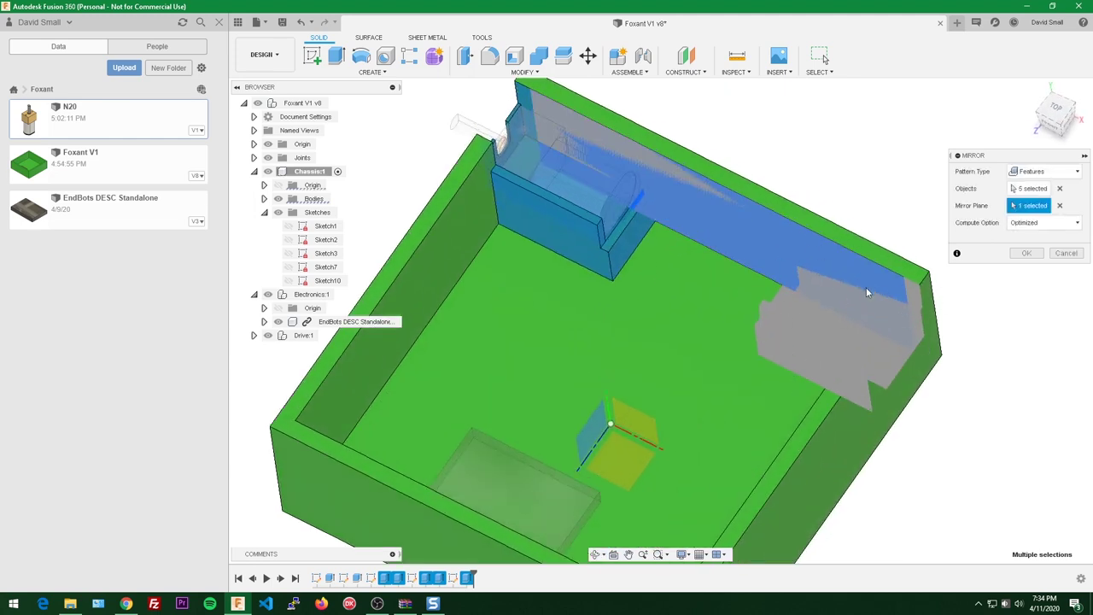
middle_click_drag(867, 292, 999, 333, "shift")
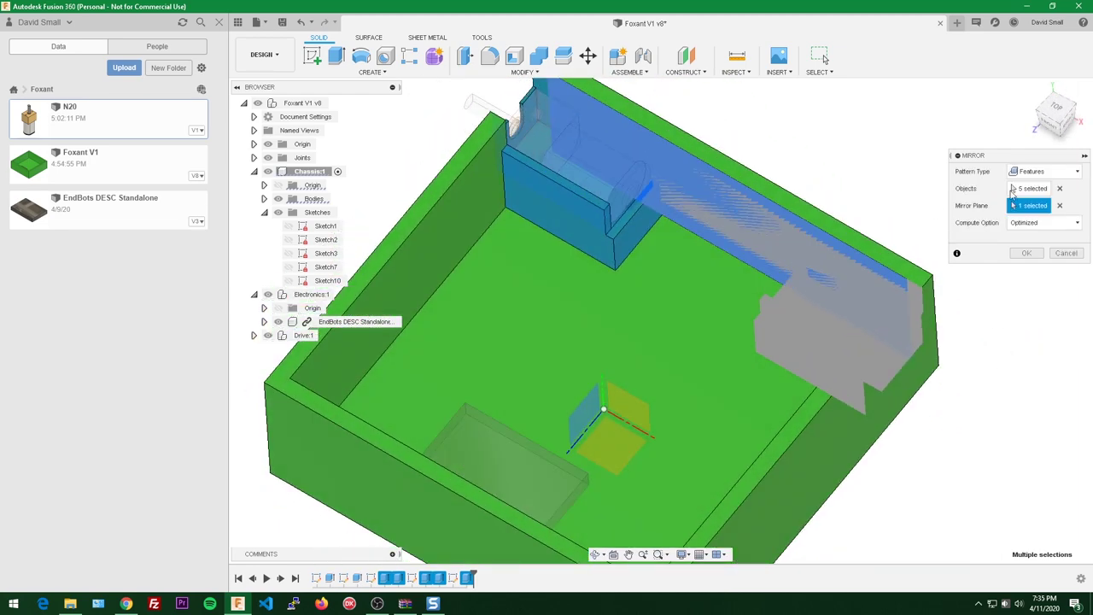
left_click(1059, 224)
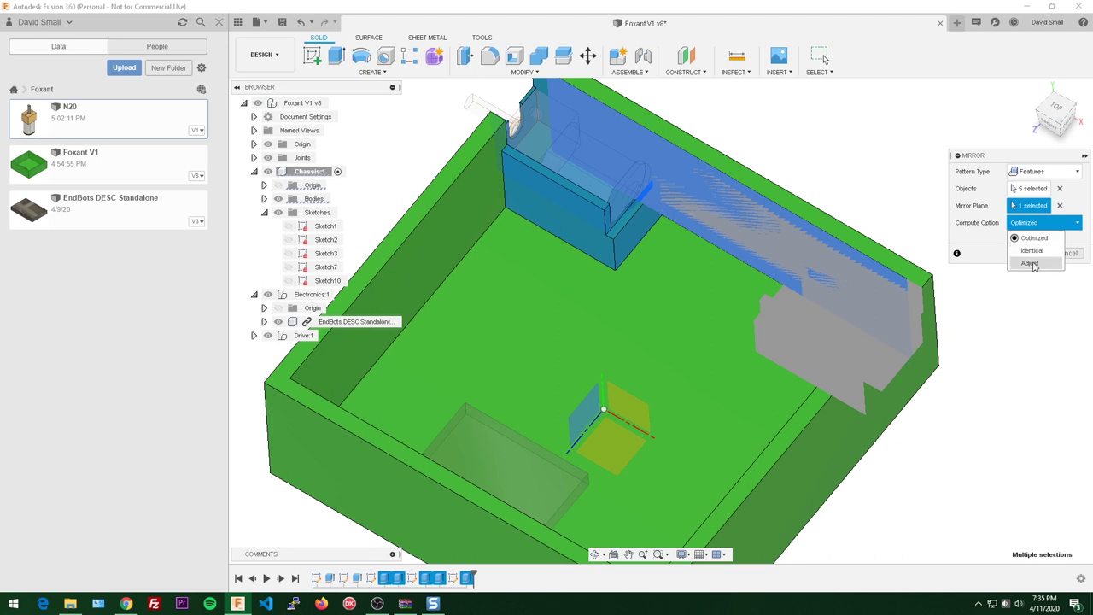
left_click(980, 229)
left_click(1024, 254)
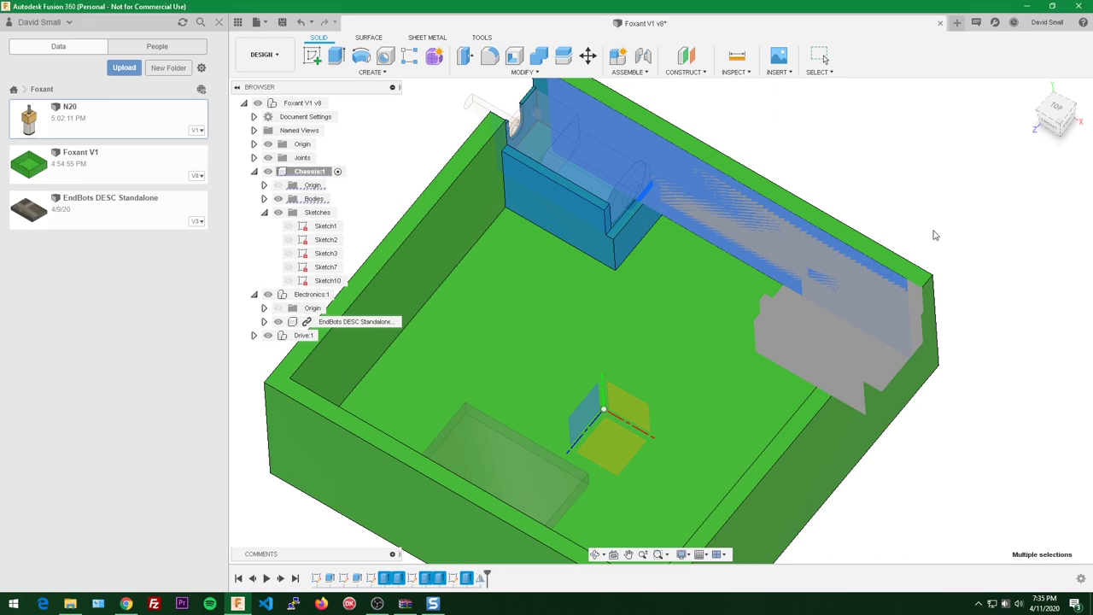
- Edit the enclosure mirror feature and set its compute option to Identical
middle_click_drag(864, 212, 785, 250, "shift")
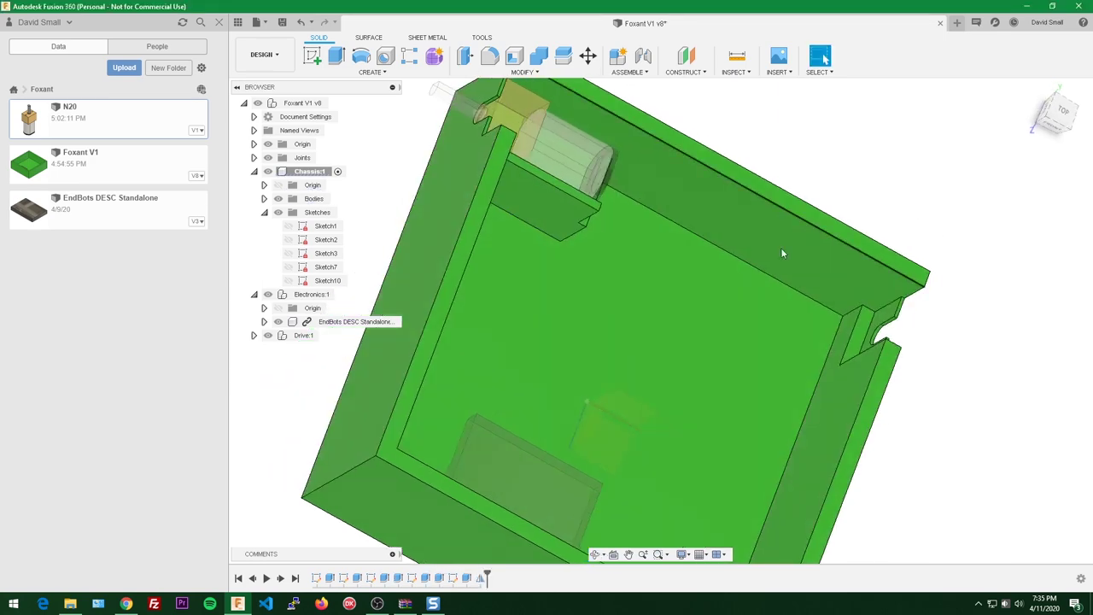
middle_click_drag(823, 348, 871, 286, "shift")
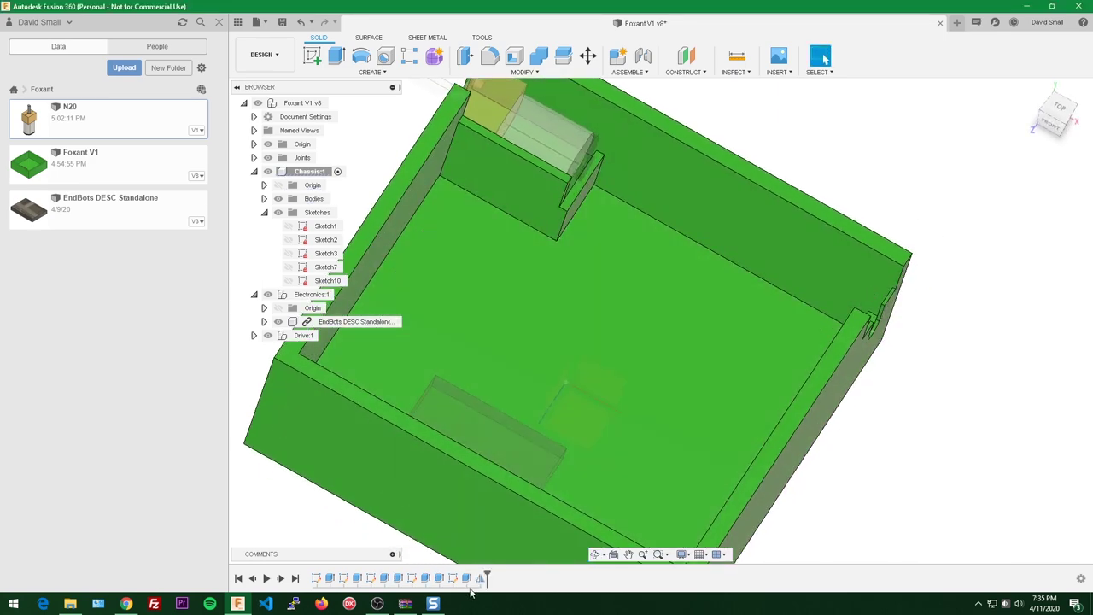
double_click(484, 582)
left_click(1043, 222)
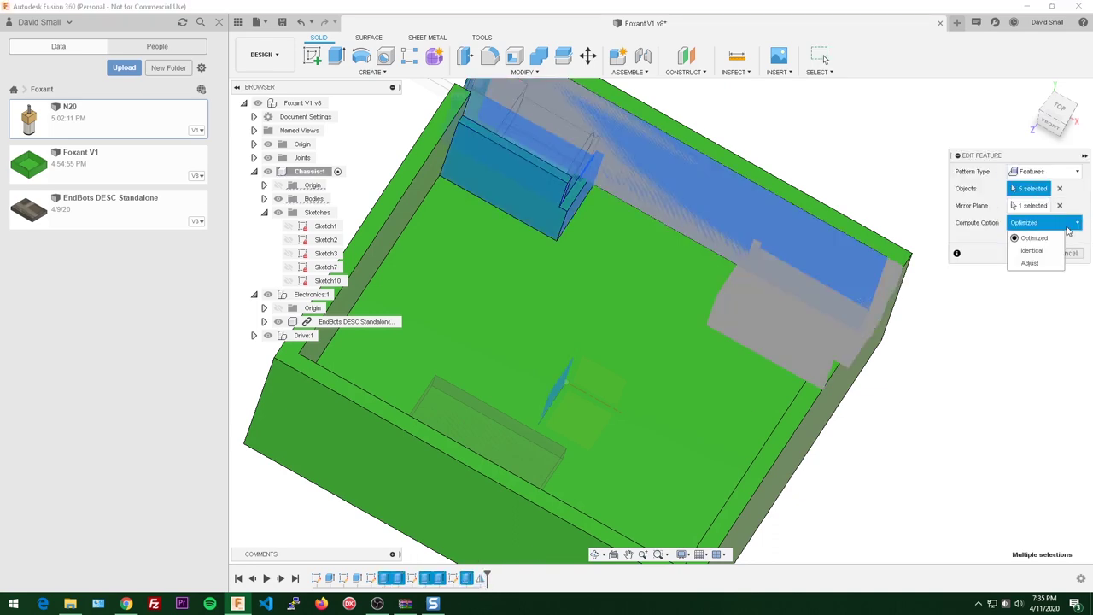
left_click(1025, 246)
left_click(1026, 254)
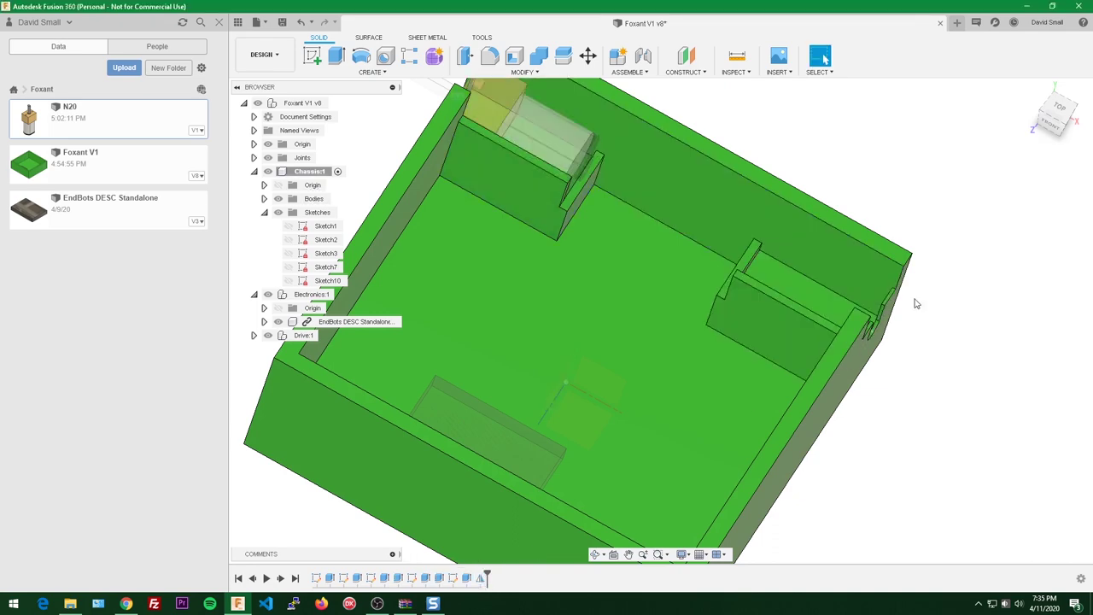
middle_click_drag(914, 305, 842, 271, "shift")
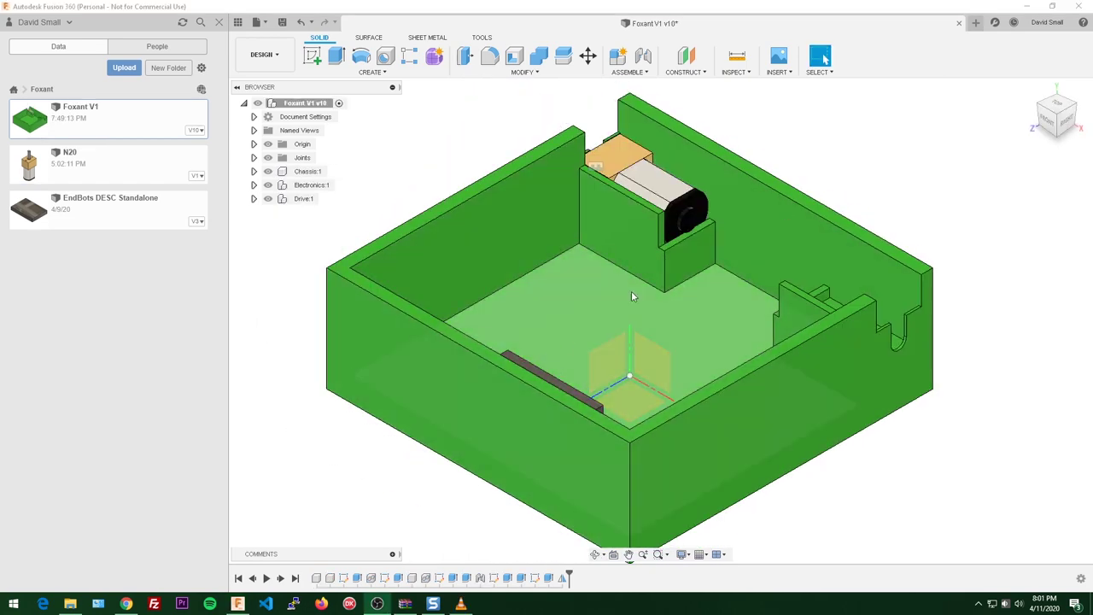
- Start another Mirror with pattern type Features and choose the same five motor enclosure extrusions as its objects
type("smir")
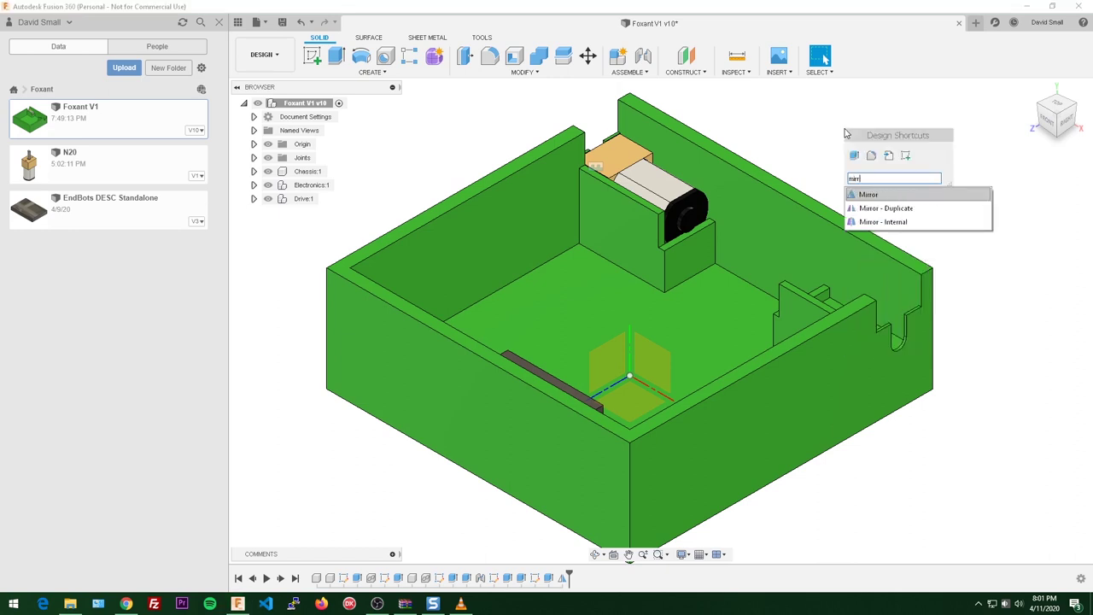
key("Return")
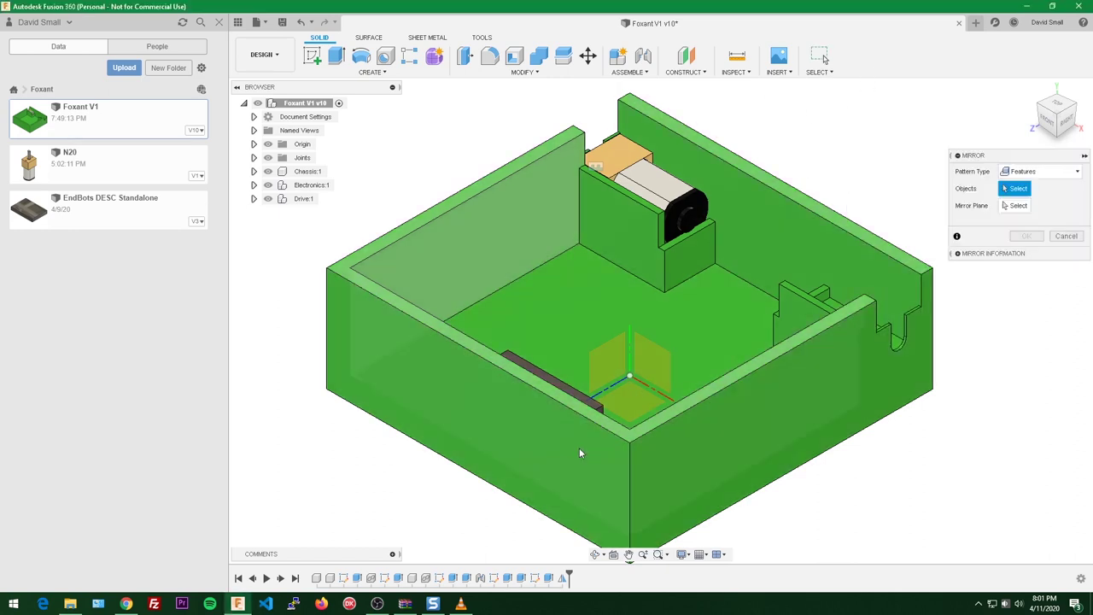
left_click(452, 578)
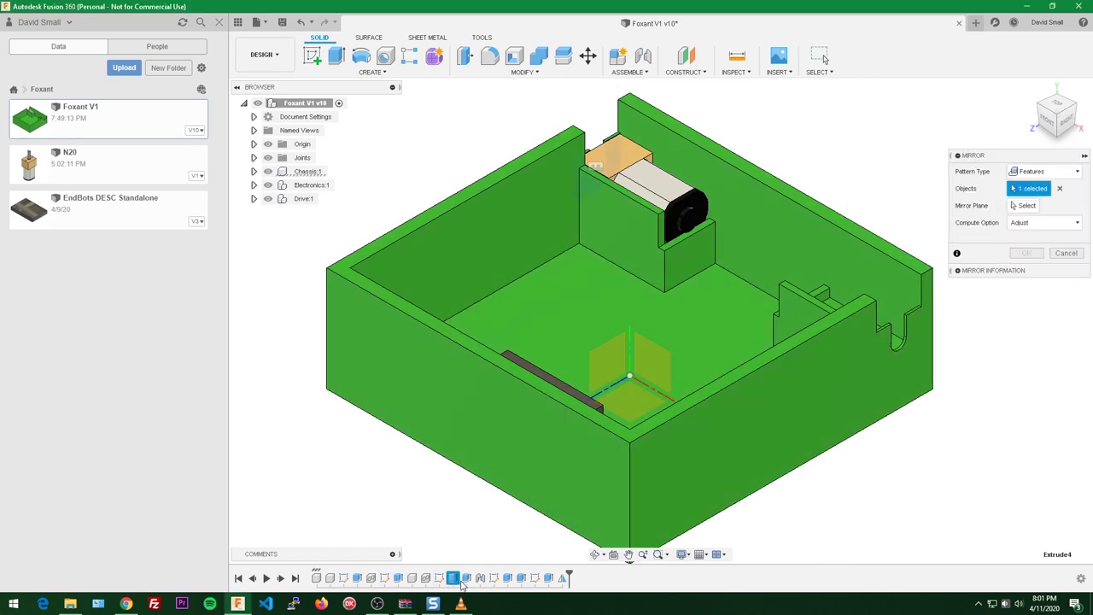
left_click(466, 578)
left_click(507, 578)
left_click(519, 579)
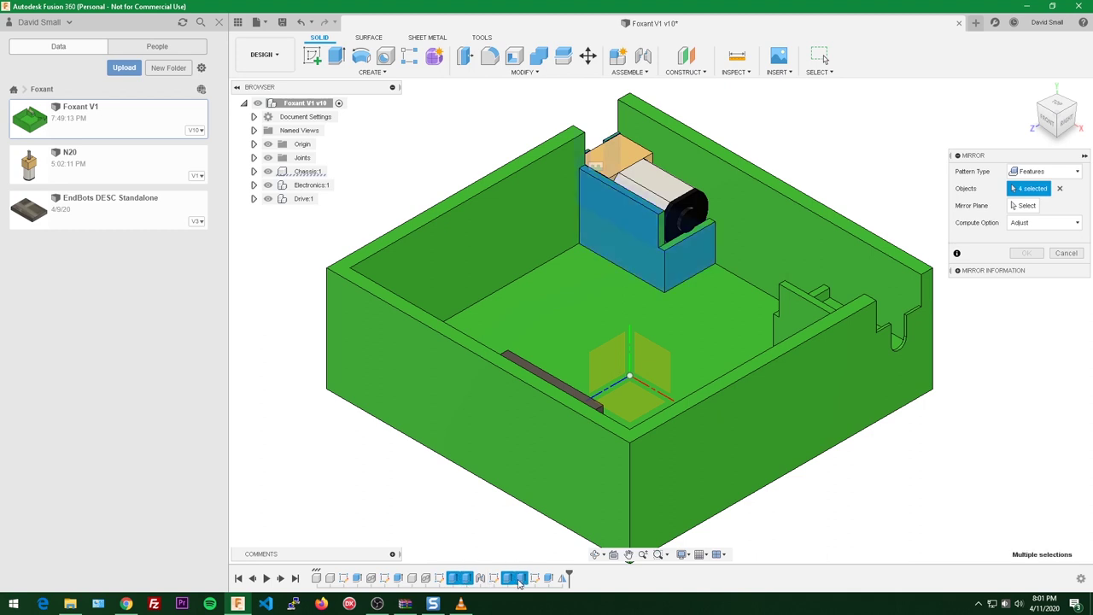
left_click(548, 578)
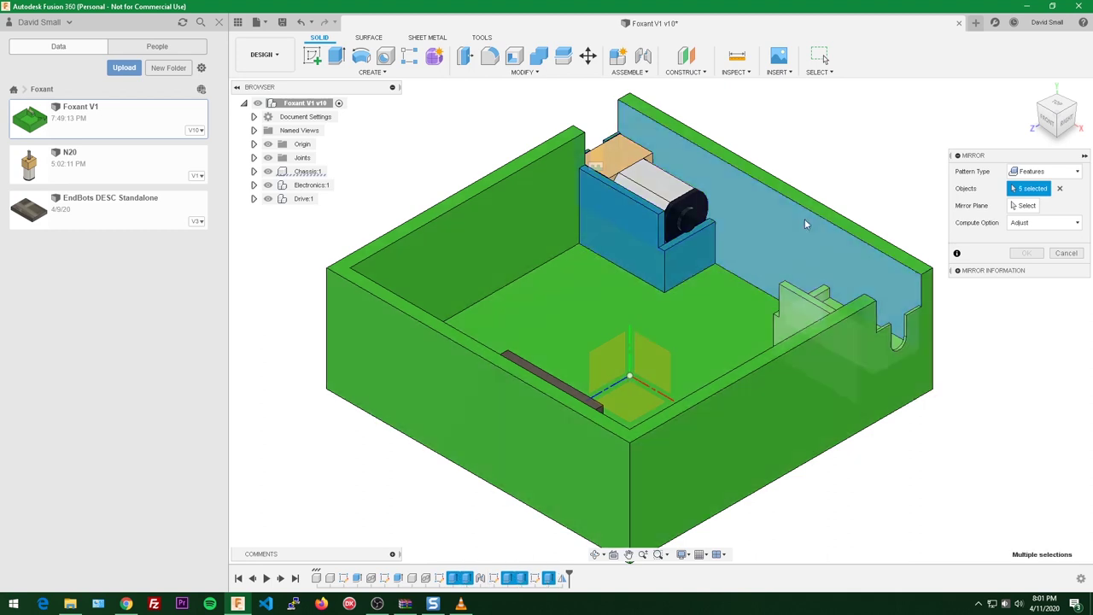
- Add the first enclosure mirror to the objects and mirror everything across the origin's XY plane with the Optimized compute option
left_click(1023, 205)
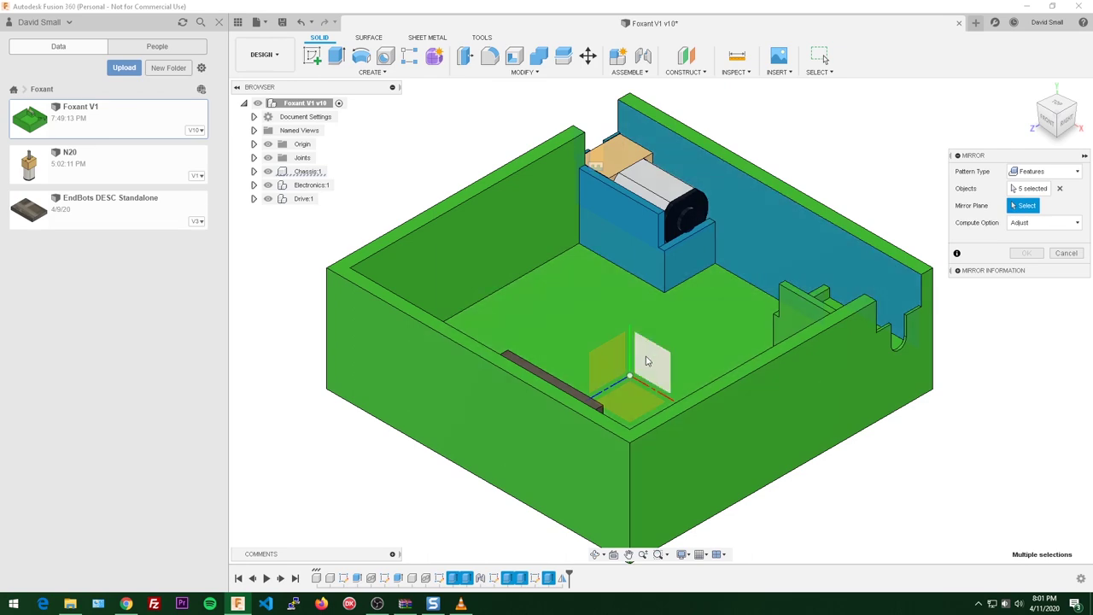
middle_click_drag(647, 361, 706, 361, "shift")
left_click(645, 382)
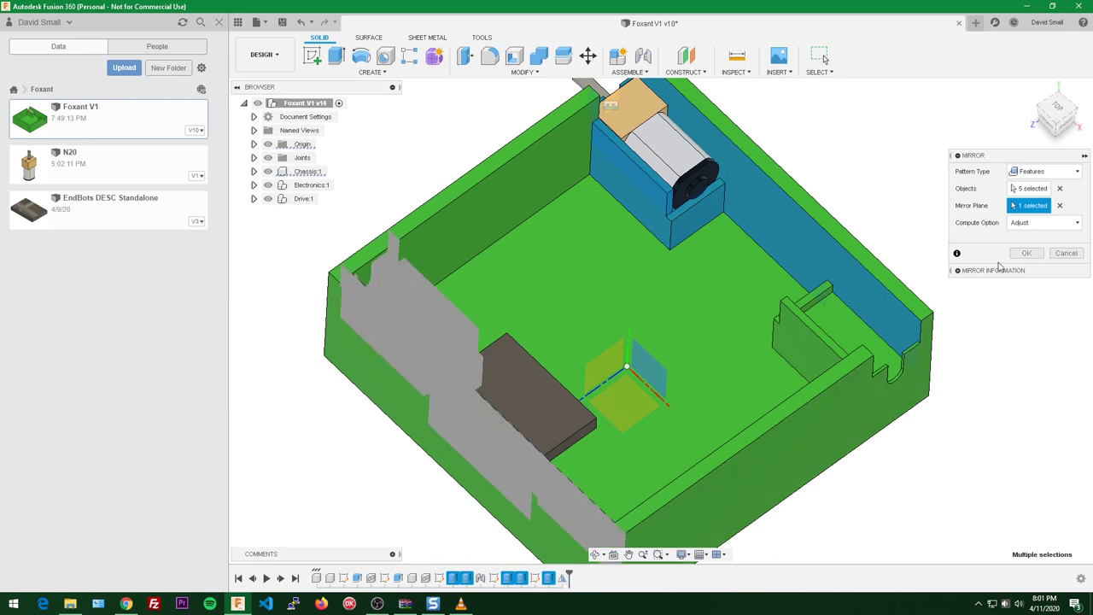
left_click(1029, 190)
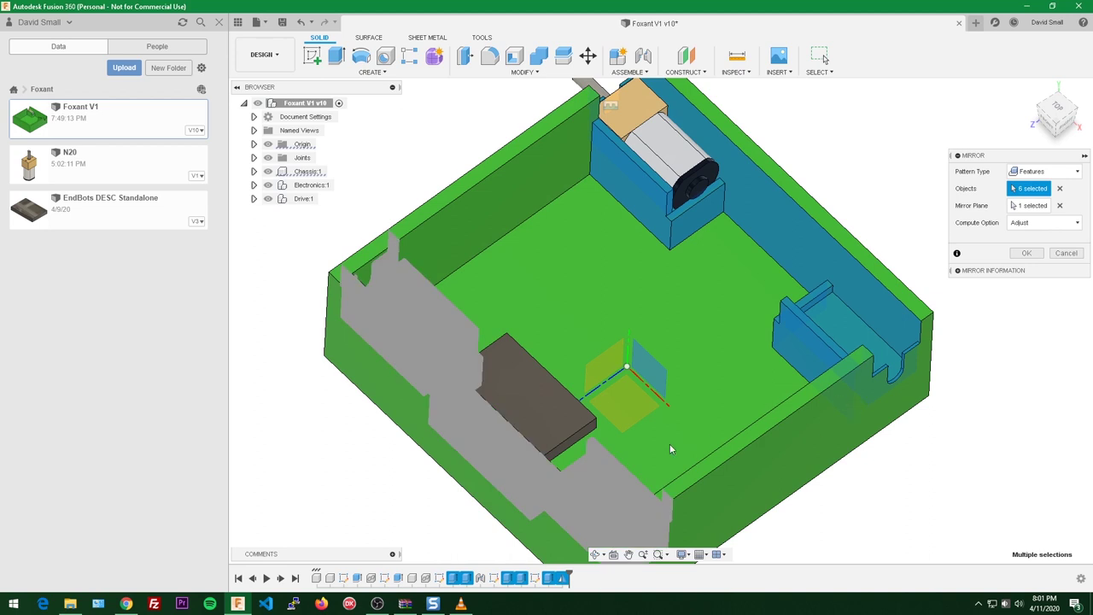
left_click(1044, 222)
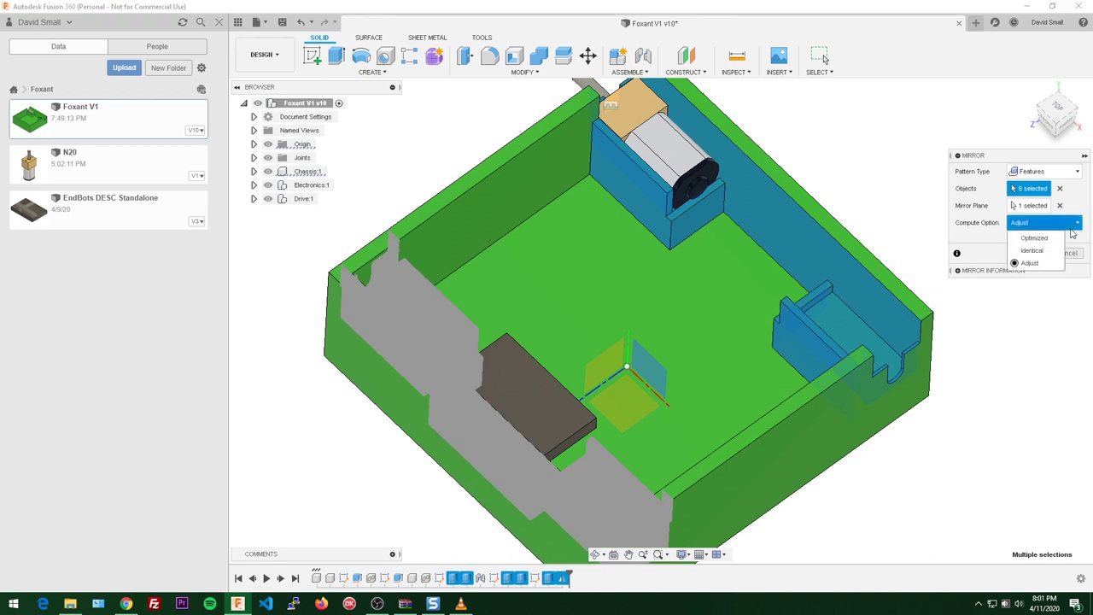
left_click(1040, 238)
left_click(1028, 254)
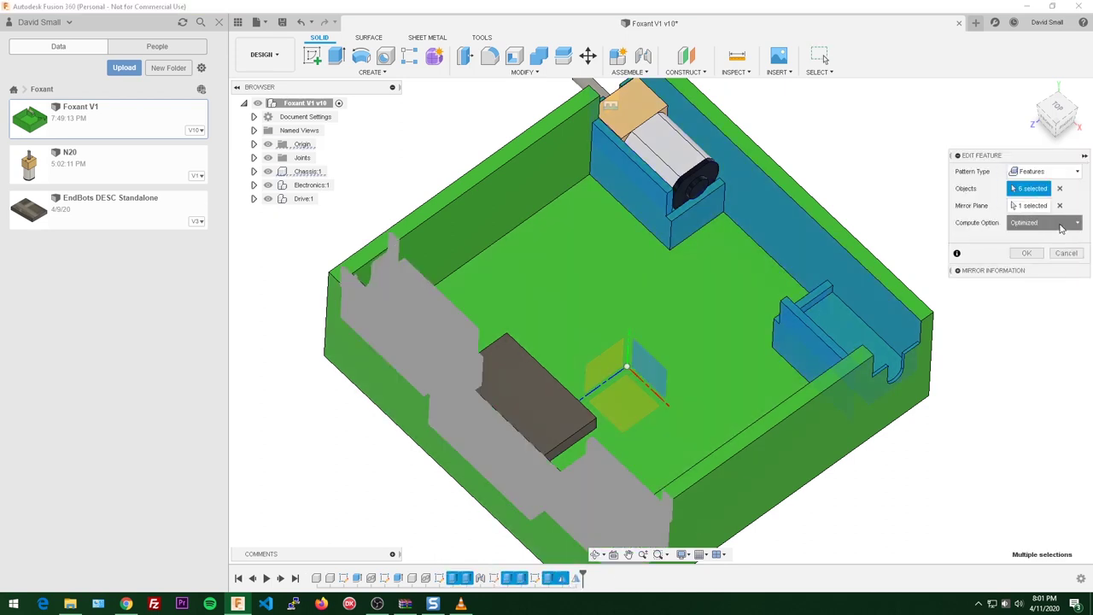
- Set the second mirror feature's compute option to Identical and view the mirrored enclosures
left_click(1061, 225)
left_click(1046, 248)
left_click(1025, 255)
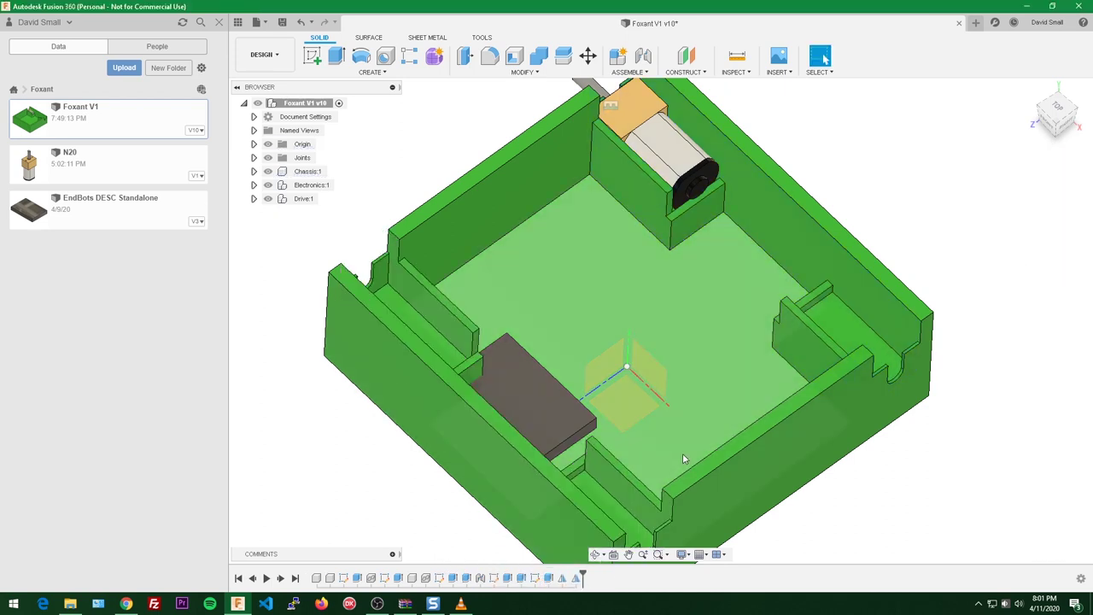
middle_click_drag(871, 309, 671, 330, "shift")
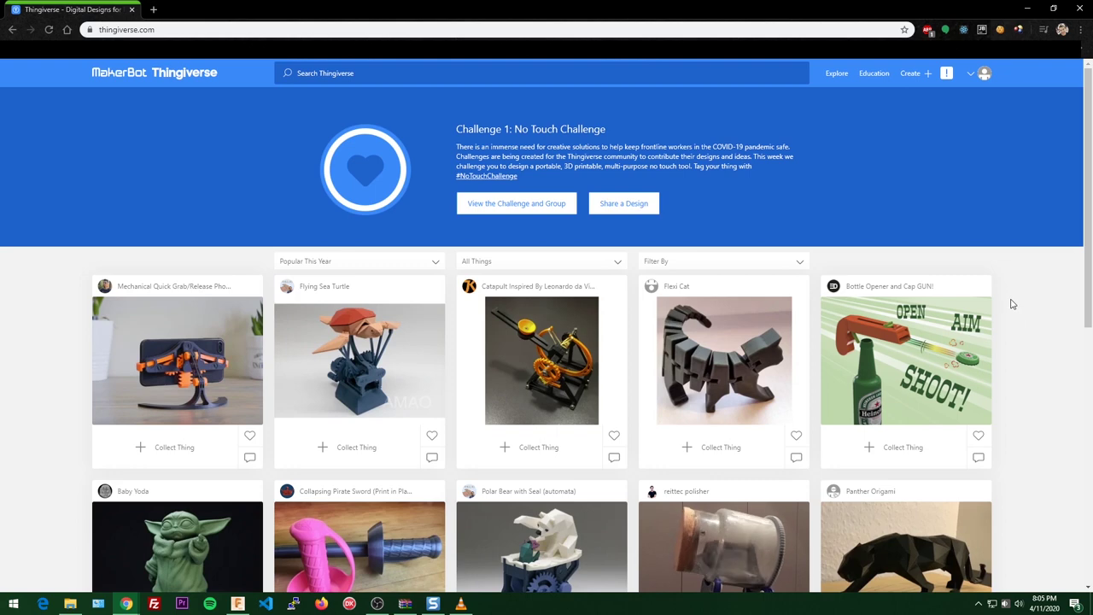
- Switch to Thingiverse in the browser and search for "smol hub"
left_click(365, 76)
type("smol hub")
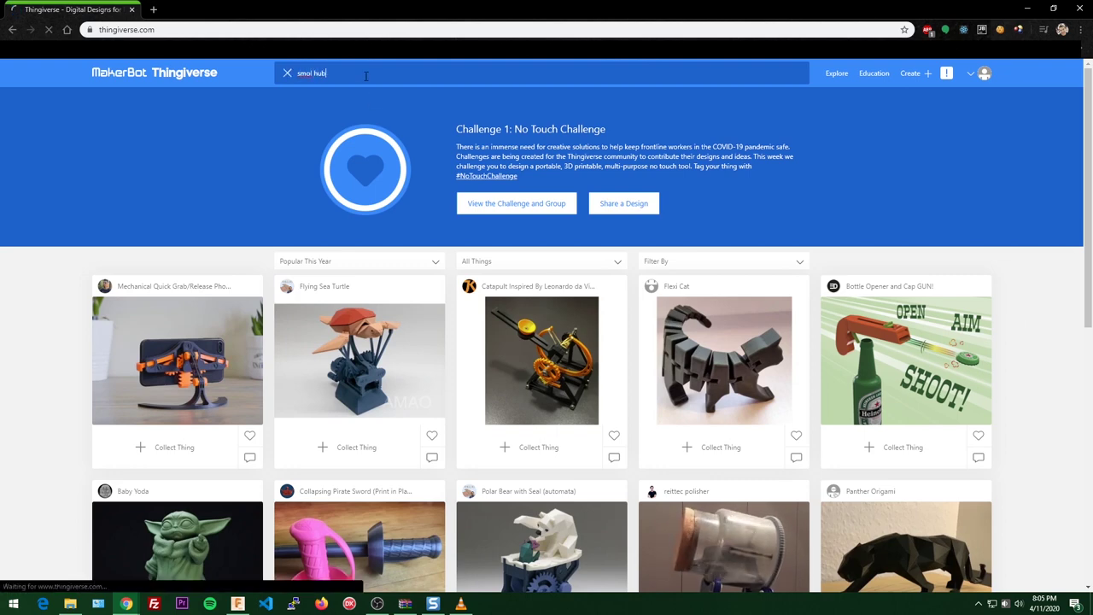
key("Return")
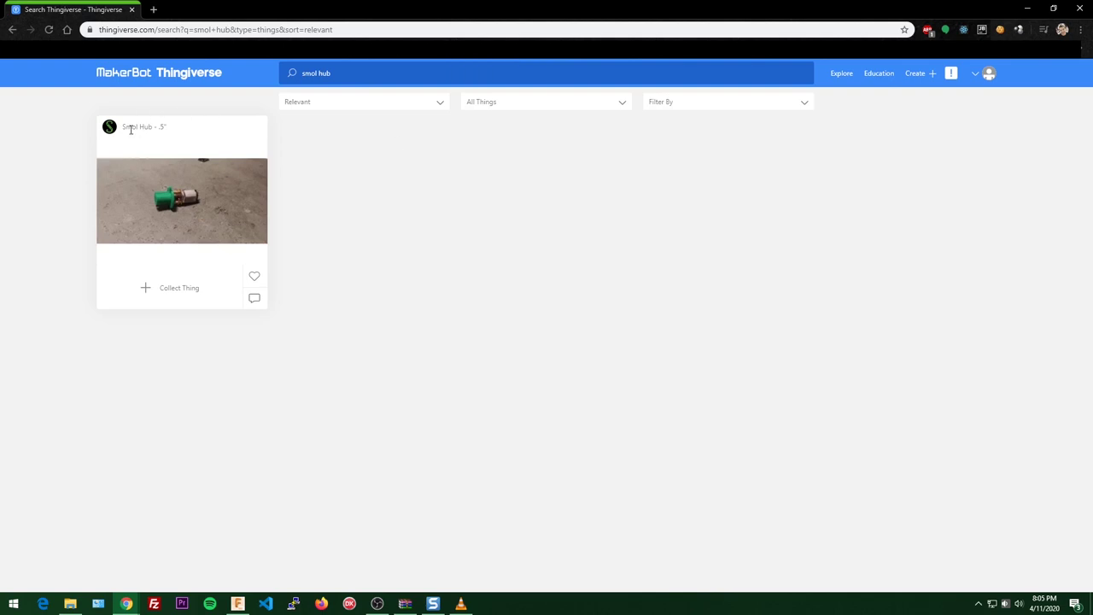
- Open the Smol Hub - .5" design from its designer's list of designs and show the blue model image
left_click(132, 128)
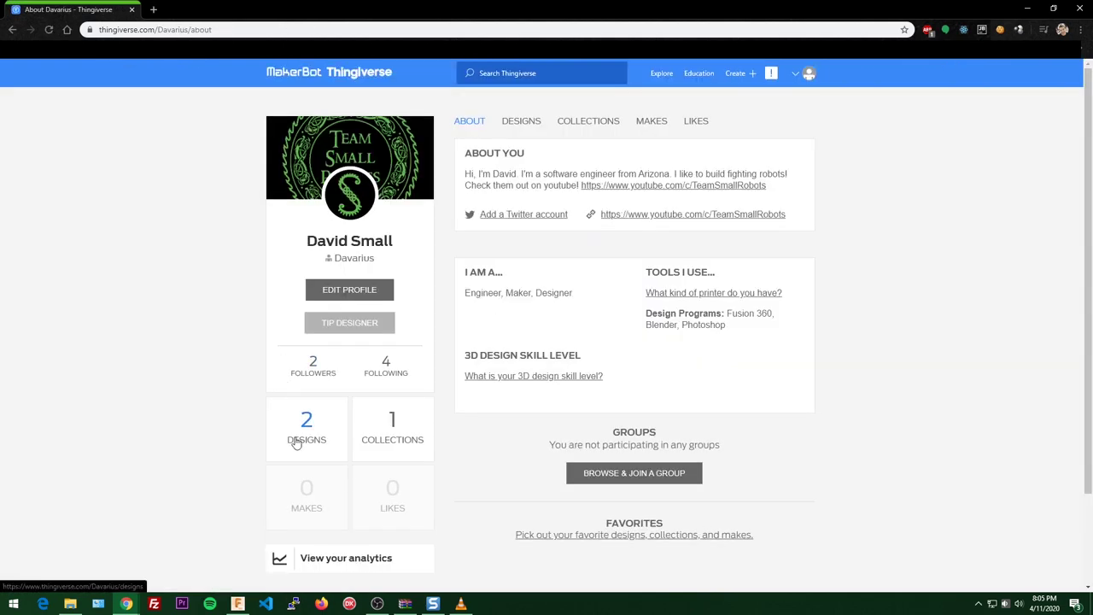
left_click(311, 432)
left_click(527, 250)
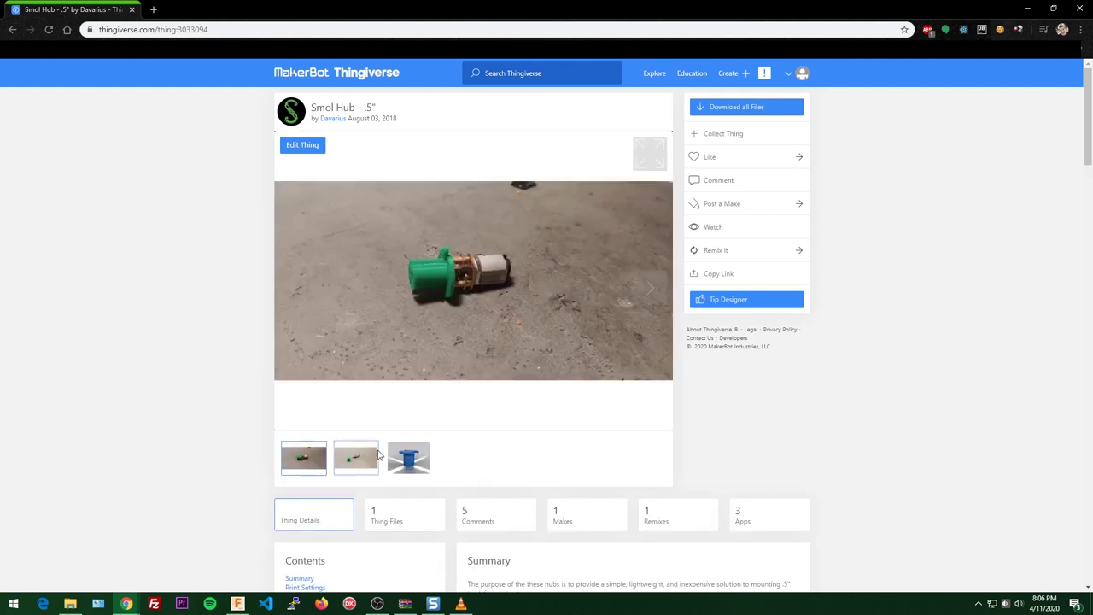
left_click(408, 457)
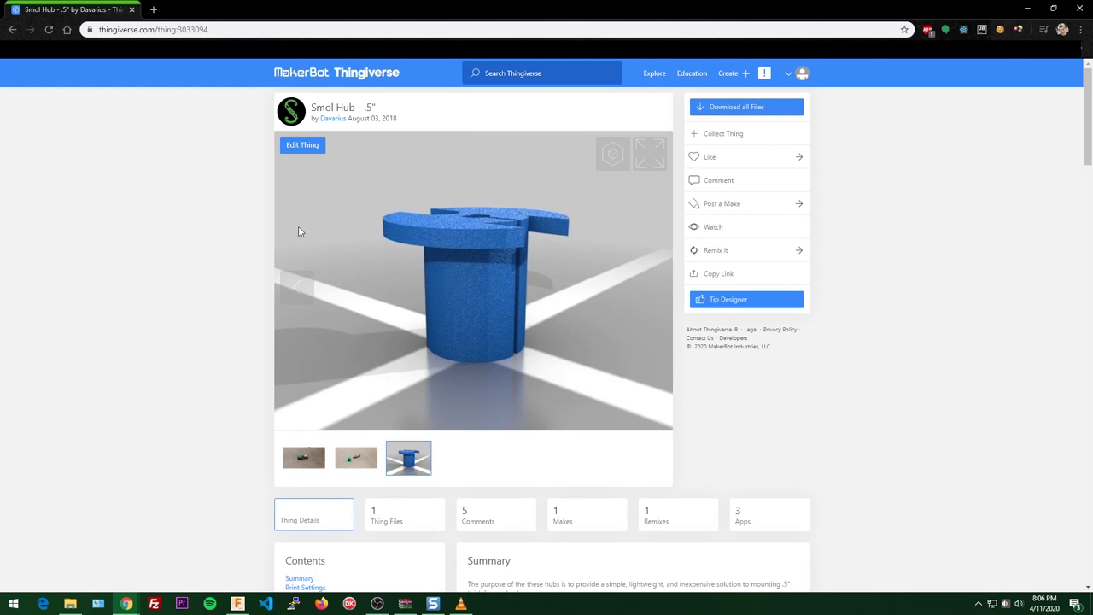
- Download all files of the Smol Hub - .5" design and select SmolHub.stl in the archive's files folder
left_click(730, 107)
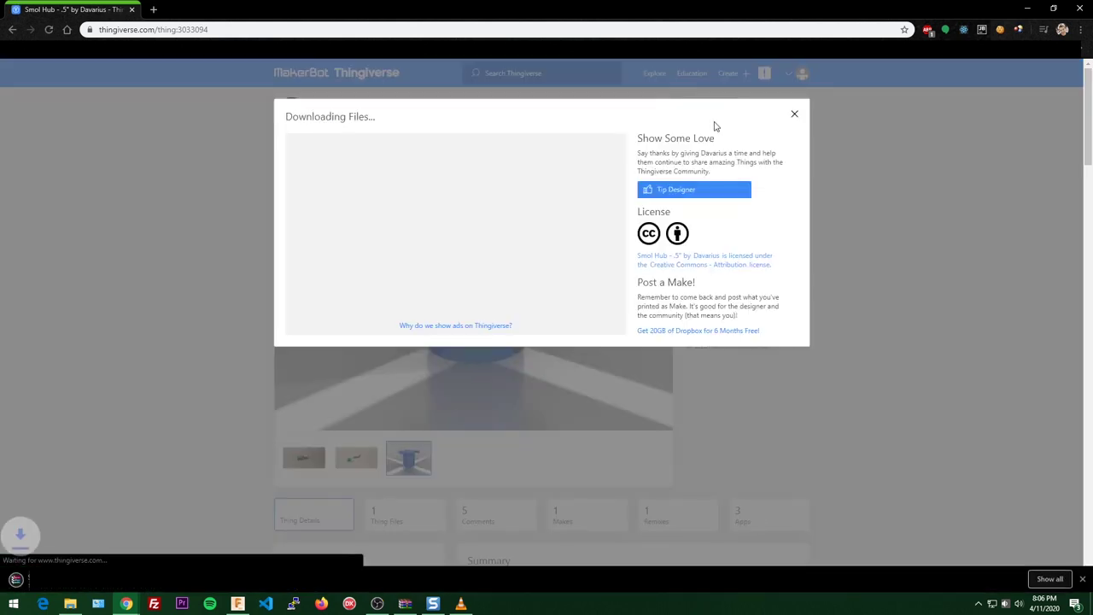
left_click(76, 581)
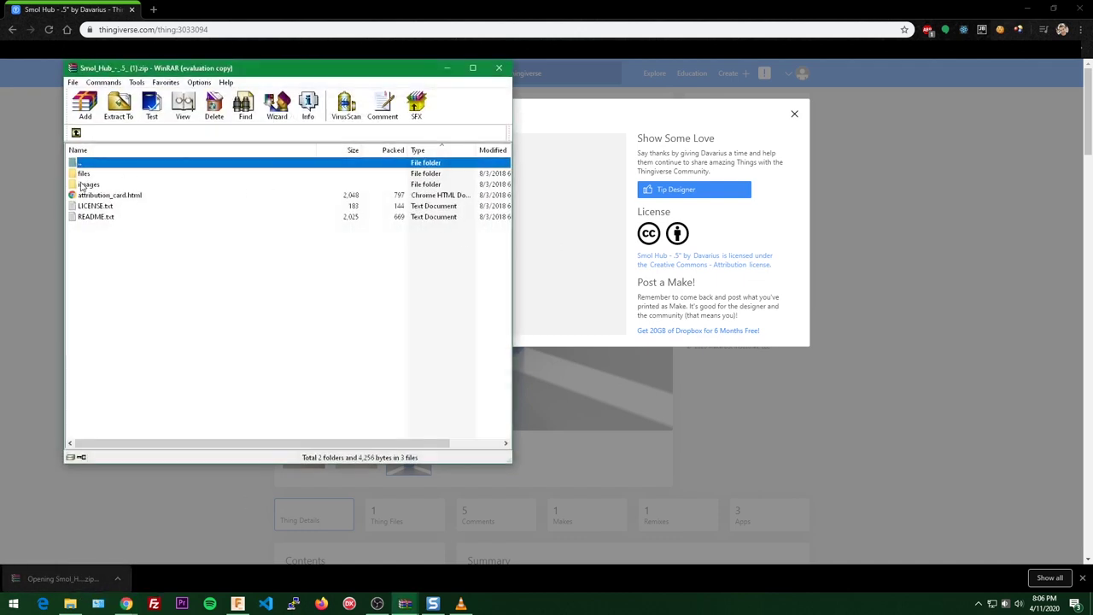
key("Escape")
left_click(89, 175)
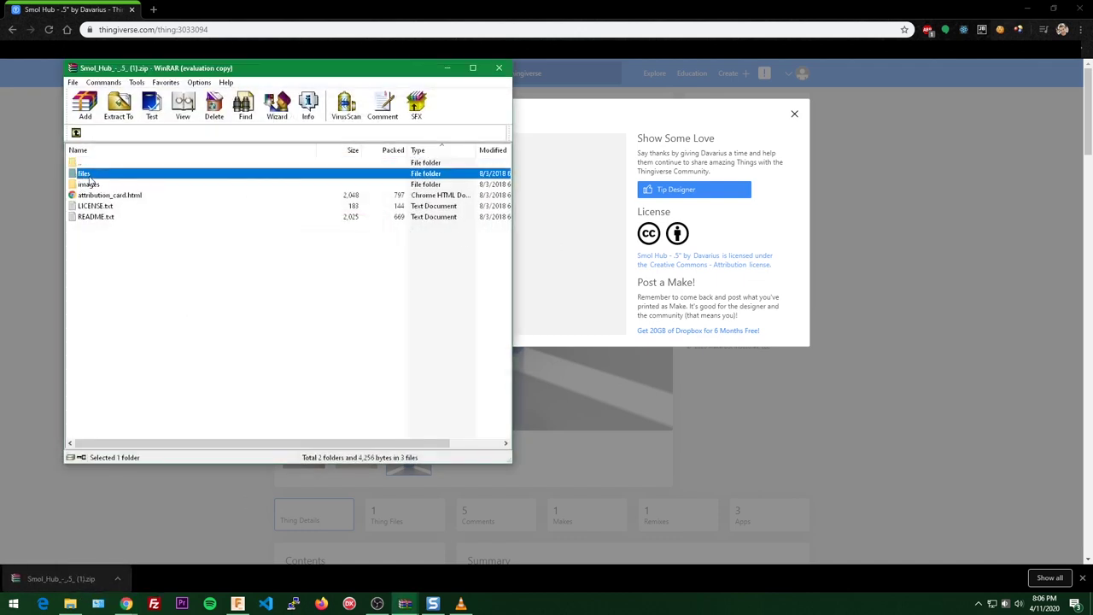
double_click(88, 173)
left_click(89, 175)
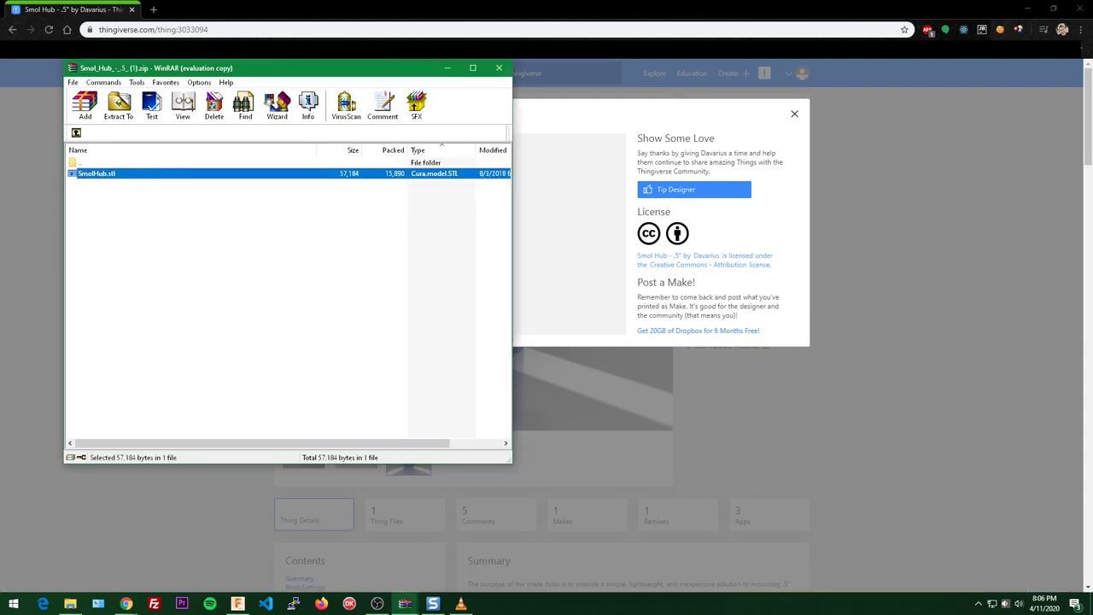
- Switch to Fusion 360, upload SmolHub.stl to the Foxant project and open the uploaded design
left_click(485, 214)
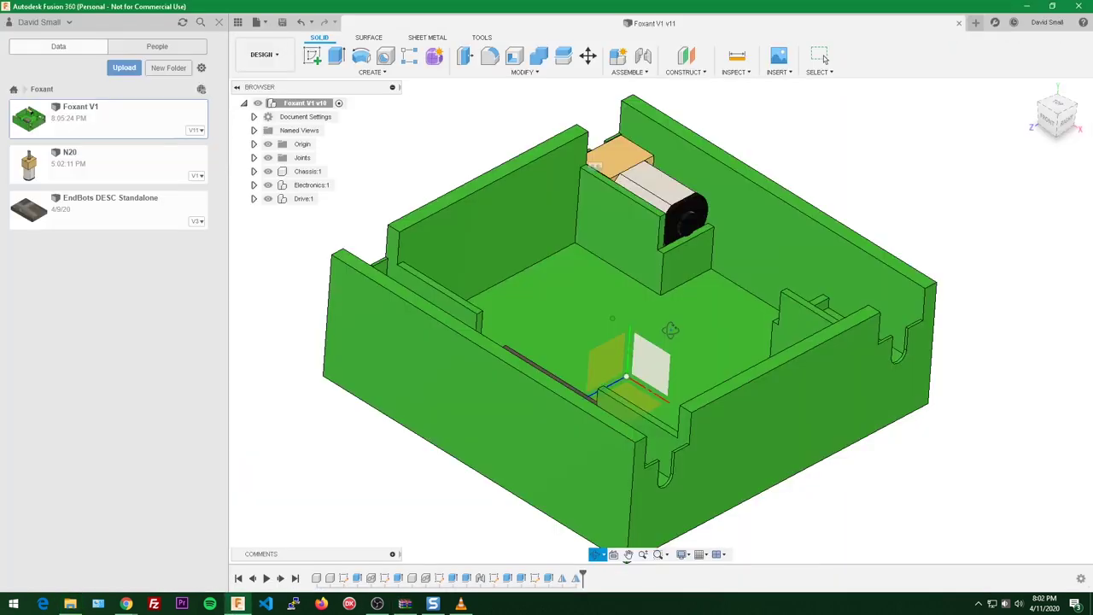
left_click(124, 68)
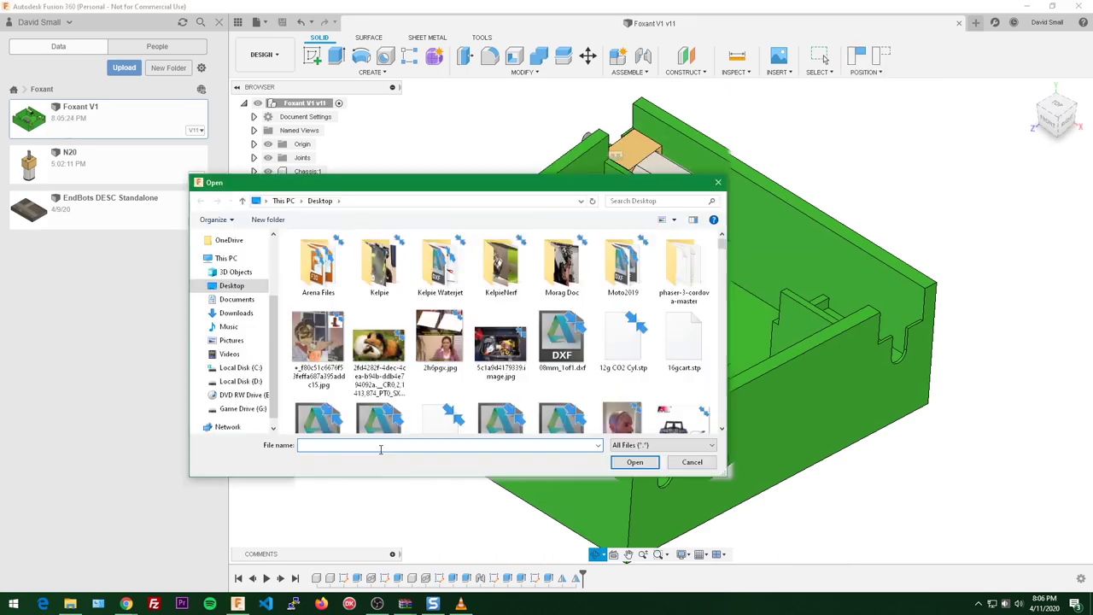
type("smol")
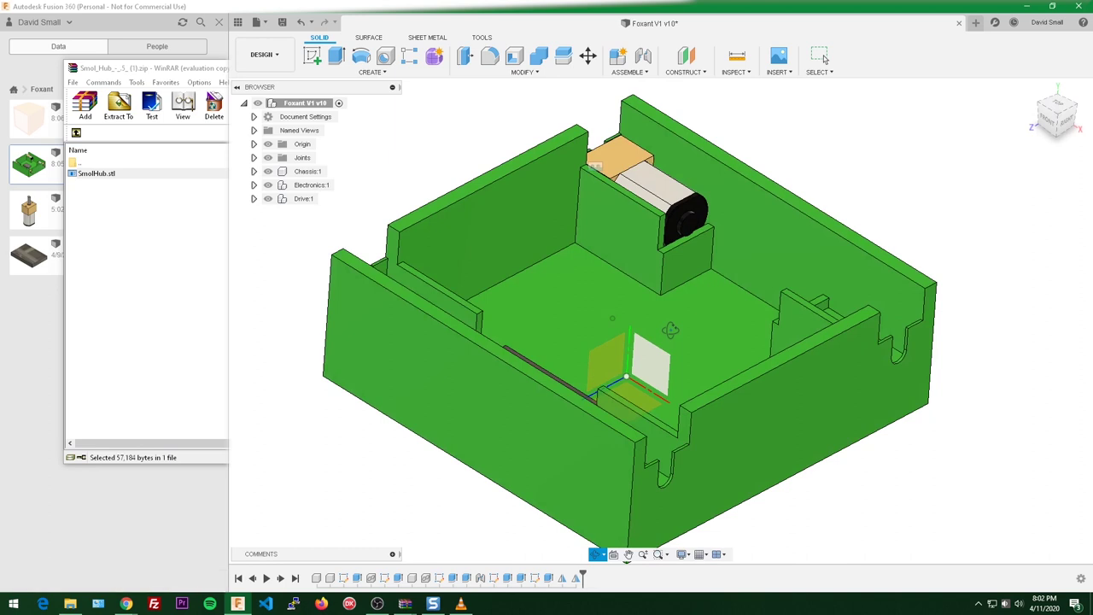
left_click(824, 58)
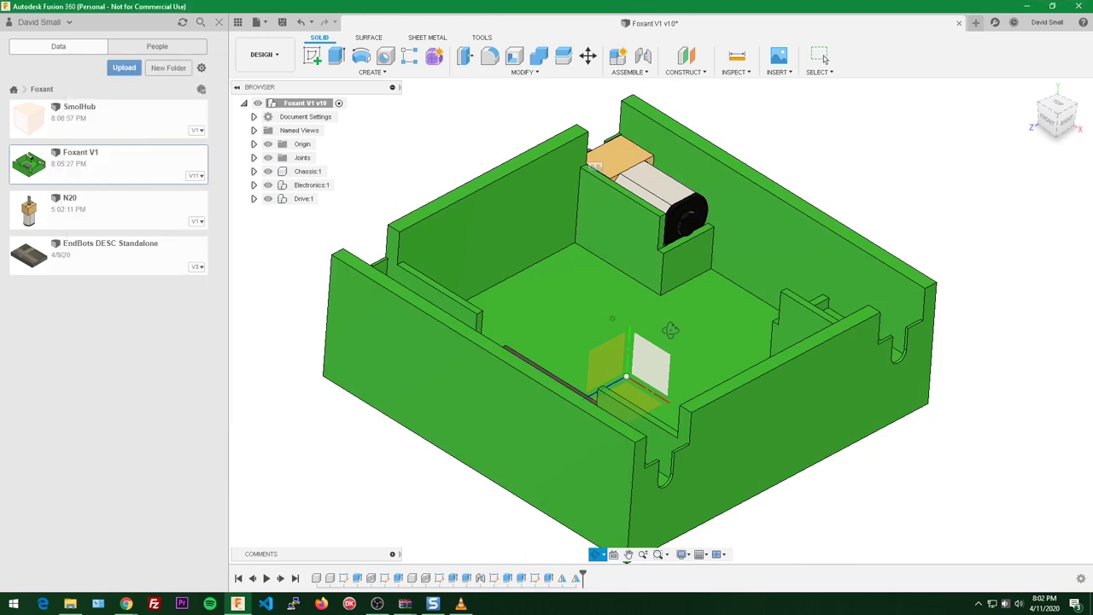
left_click(156, 118)
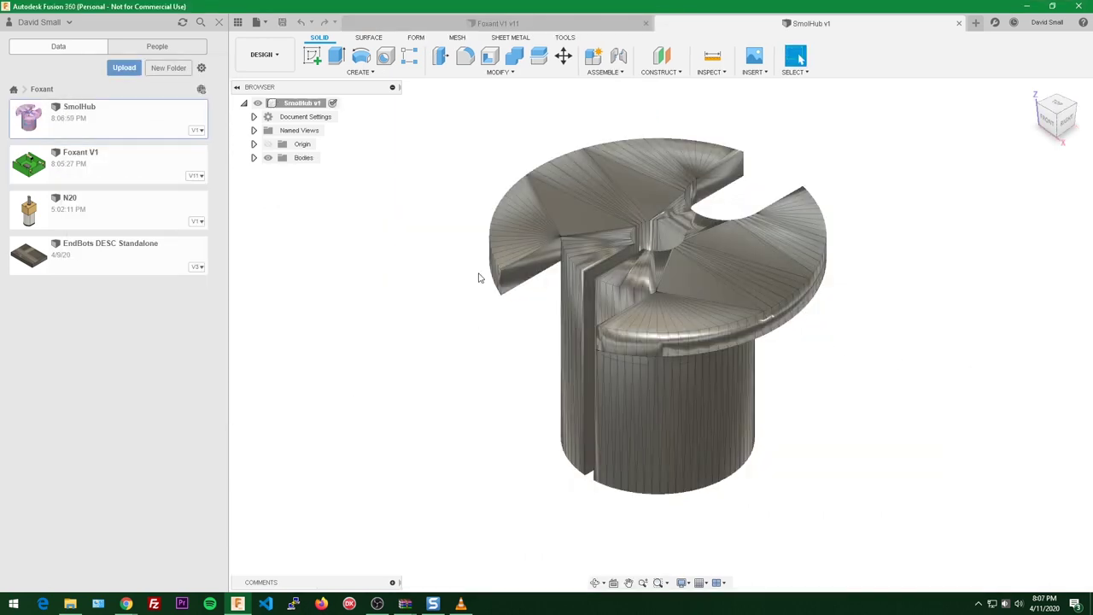
- Examine the hub's faceted surfaces, flange and barrel from below, from above and up close
middle_click_drag(790, 290, 698, 265, "shift")
middle_click_drag(715, 307, 775, 385, "shift")
middle_click_drag(627, 352, 628, 240, "shift")
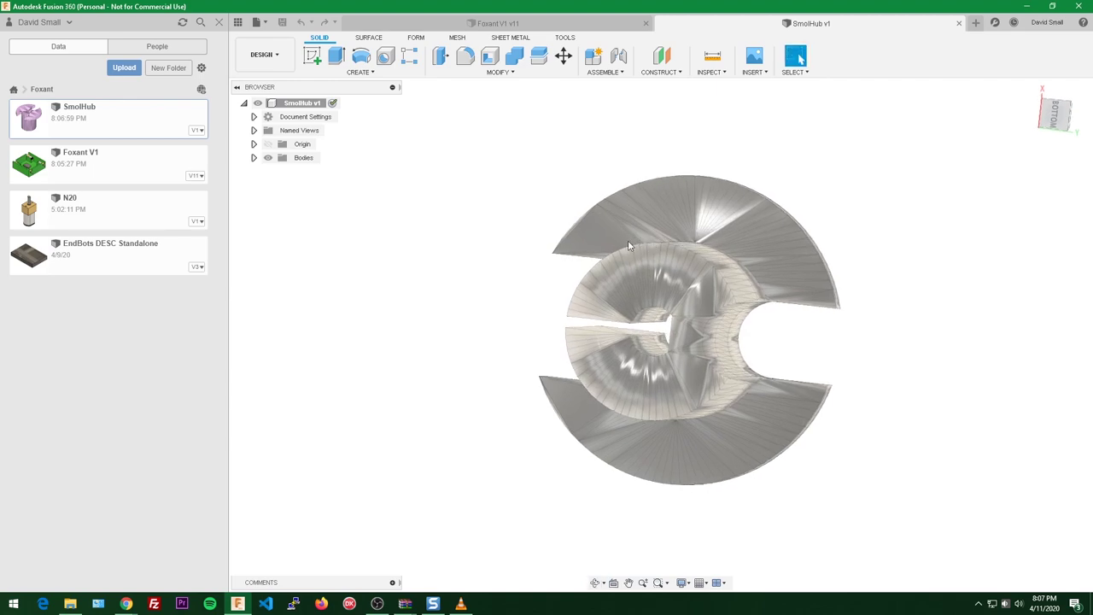
scroll(616, 274, "up", 6)
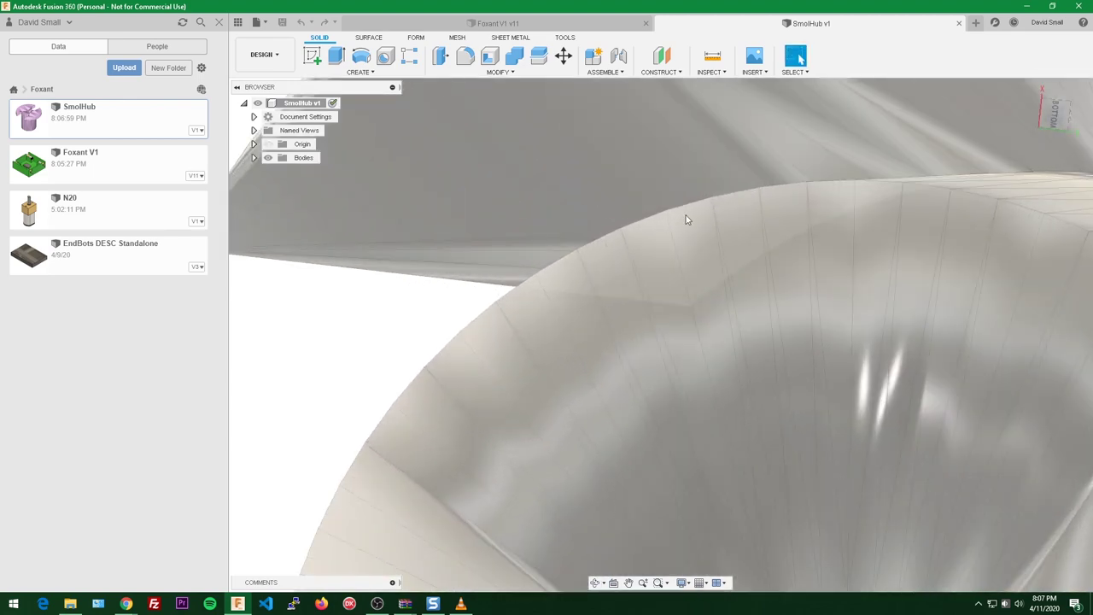
scroll(935, 194, "down", 4)
middle_click_drag(910, 283, 896, 128, "shift")
scroll(751, 310, "down", 3)
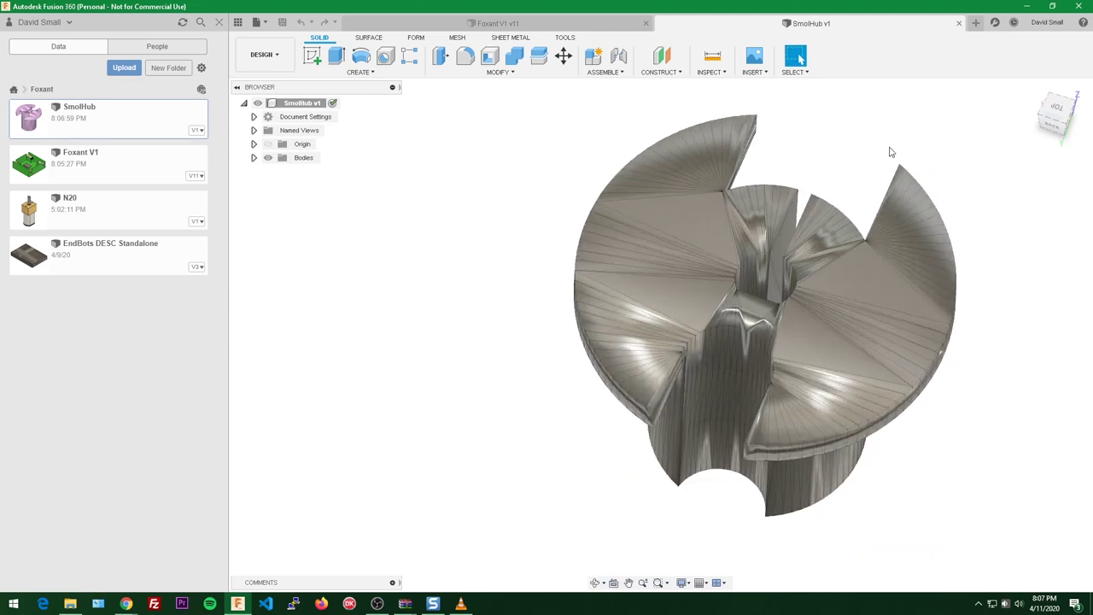
scroll(871, 163, "up", 2)
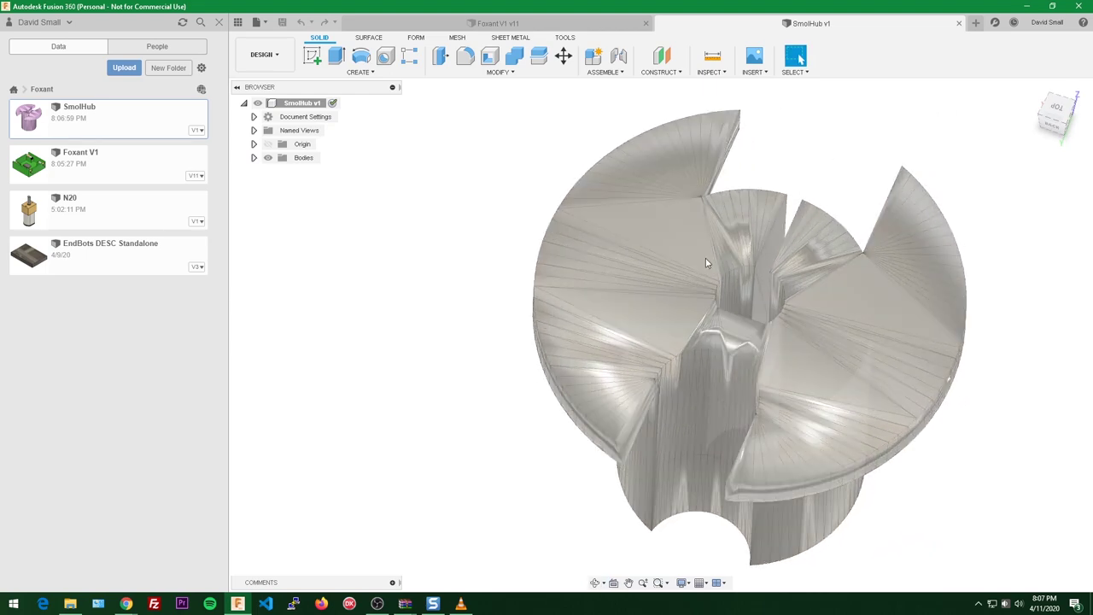
- Examine the hub's shaft bore, narrow slit and flange cutouts from the top view and at an angle
left_click(1059, 108)
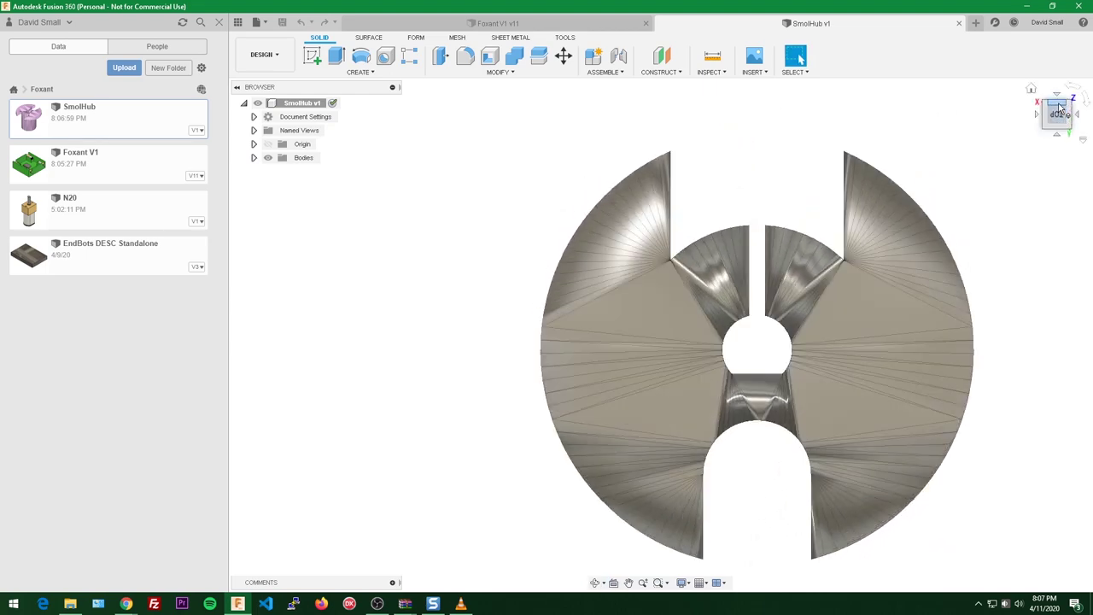
scroll(807, 334, "up", 2)
scroll(771, 355, "up", 2)
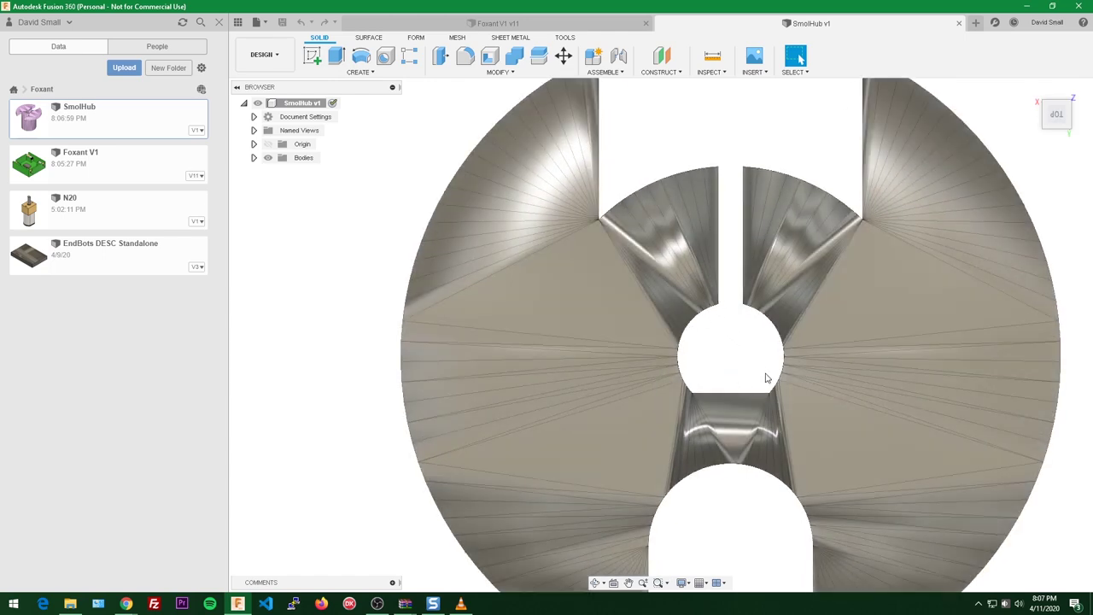
scroll(760, 324, "up", 15)
scroll(794, 304, "down", 12)
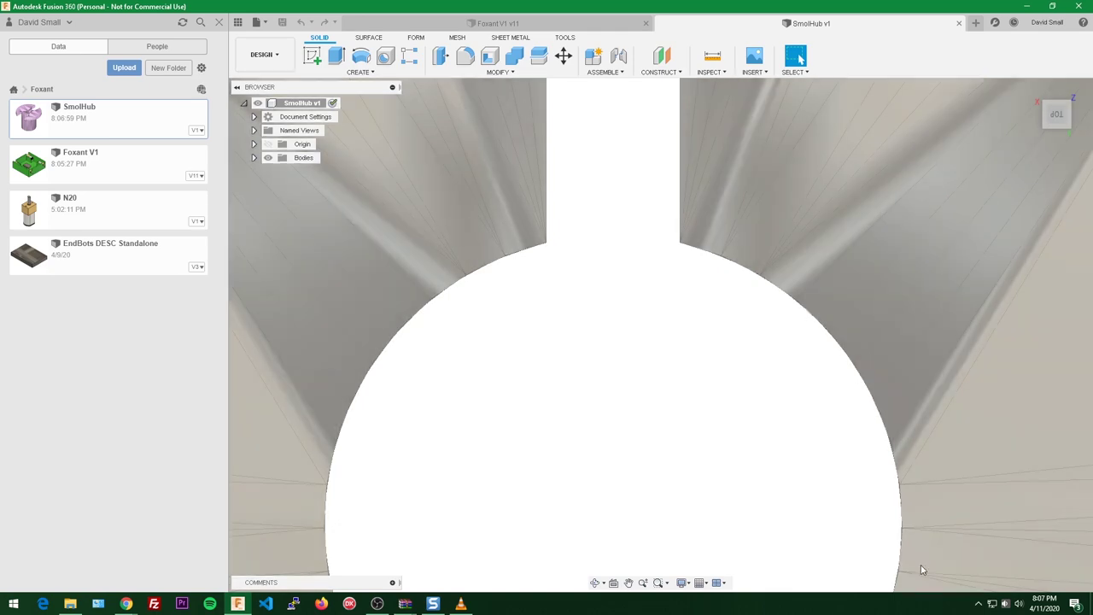
middle_click_drag(814, 451, 738, 398)
scroll(752, 376, "up", 3)
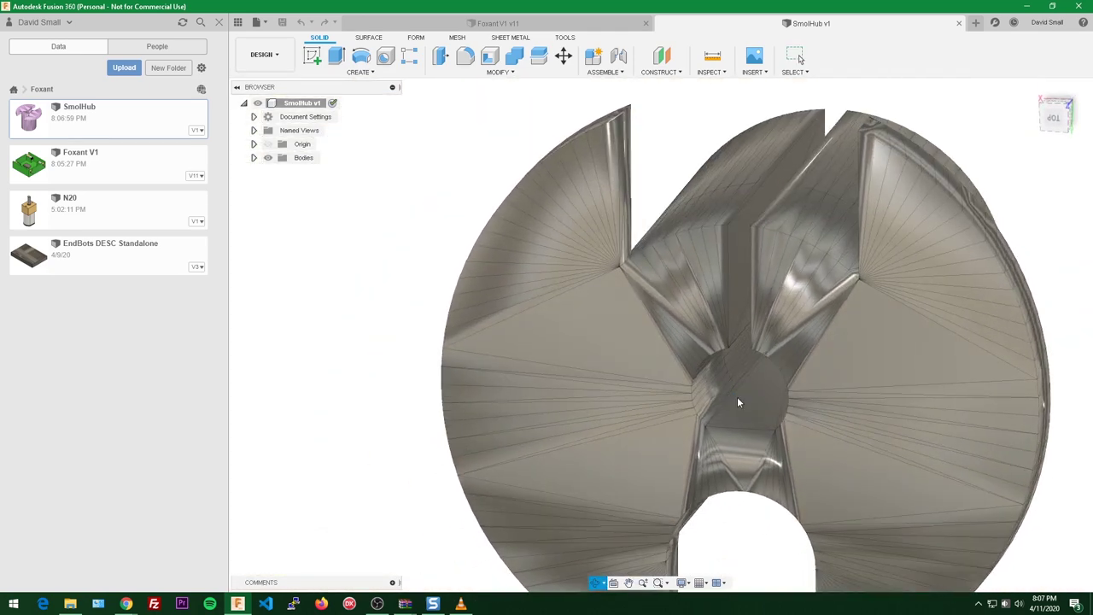
scroll(720, 316, "down", 3)
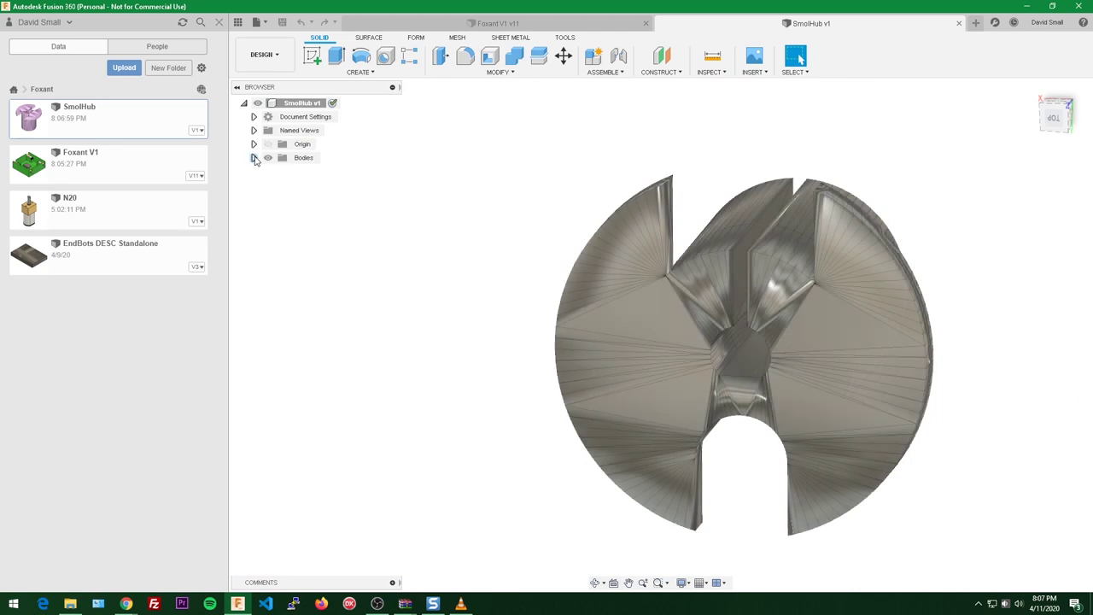
- Convert MeshBody1 to a BRep solid using the New Body operation
left_click(254, 158)
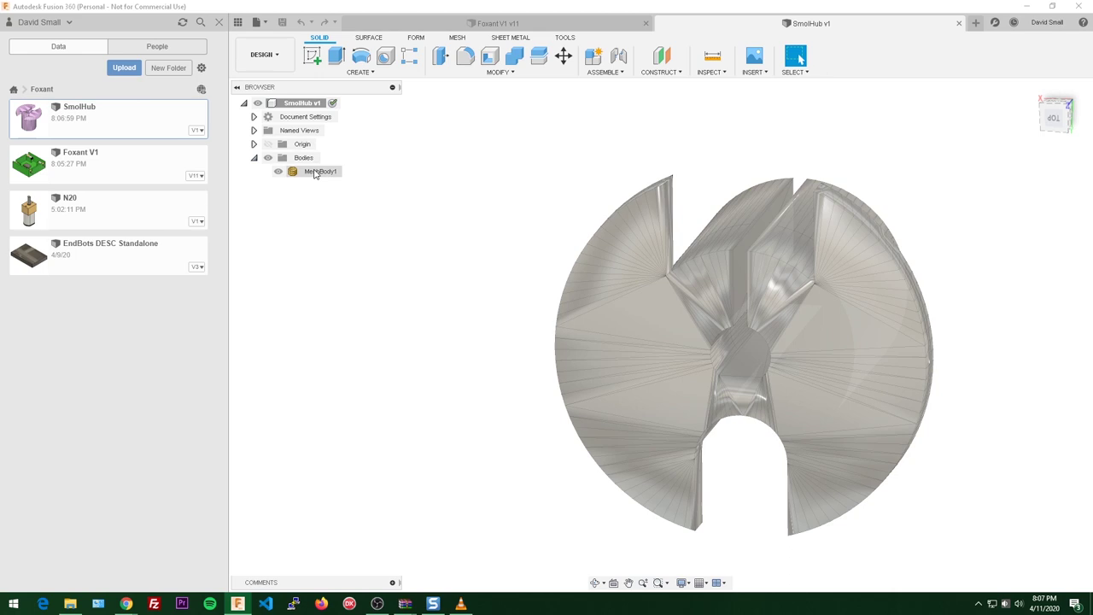
right_click(315, 173)
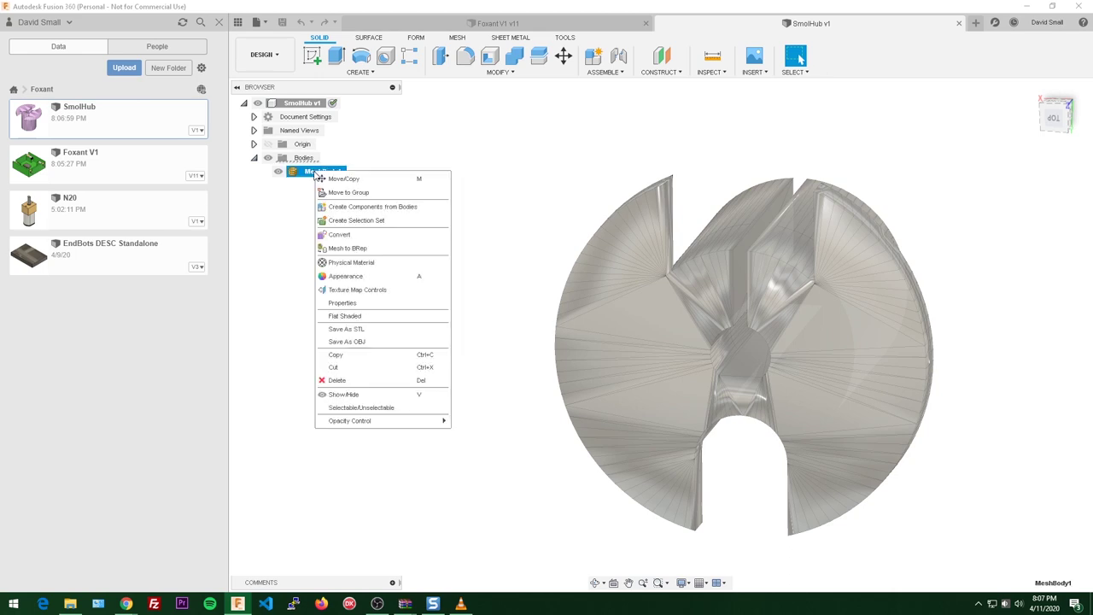
left_click(365, 248)
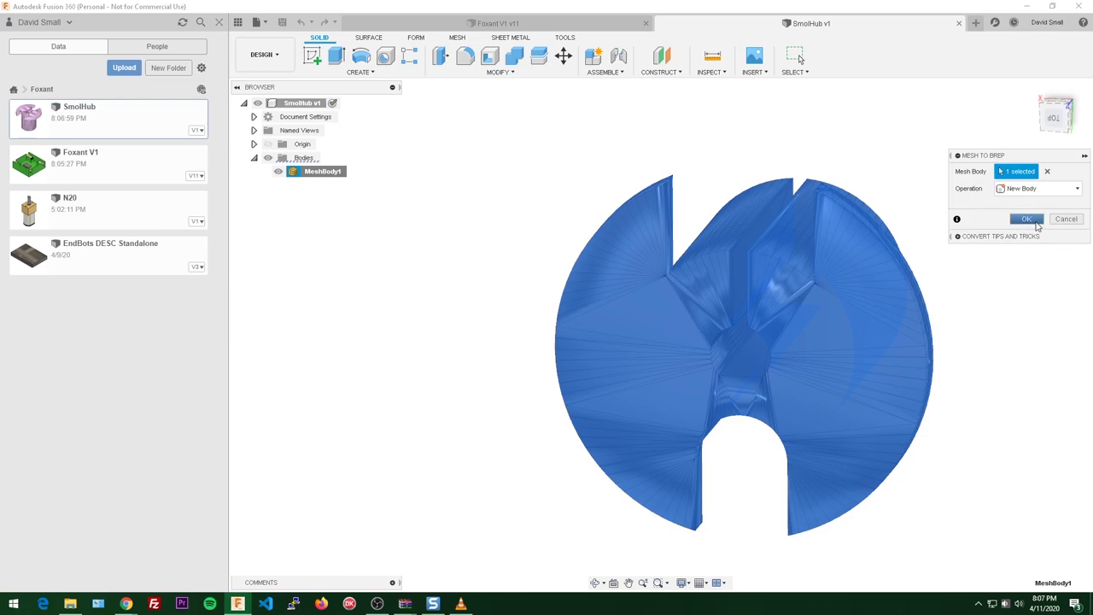
left_click(1033, 220)
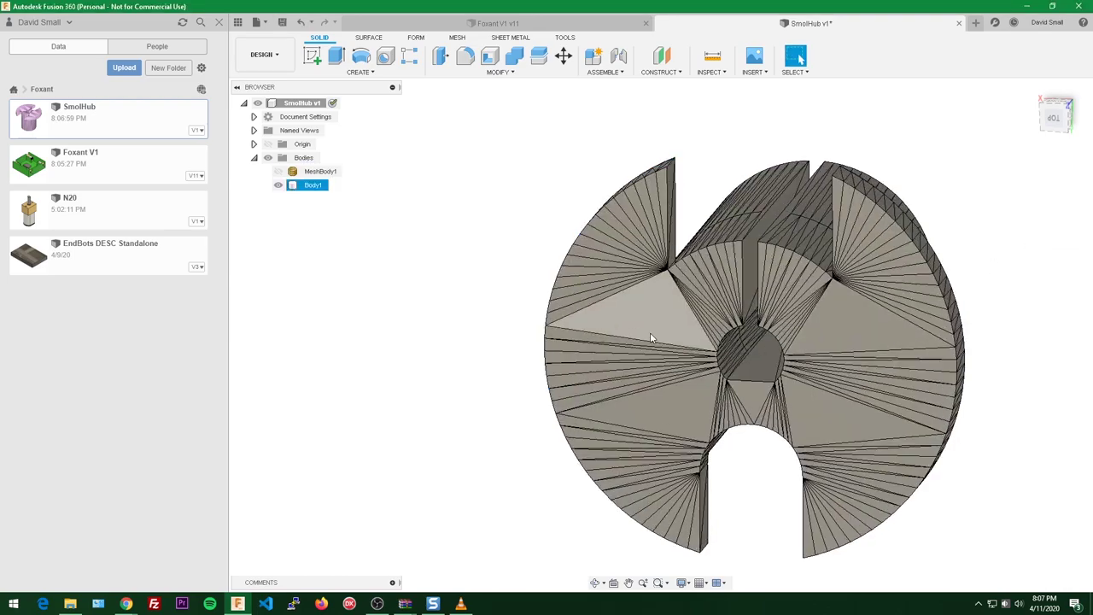
- Examine the triangulated faces on the converted hub's flange and barrel at an angle and up close
middle_click_drag(649, 335, 764, 314, "shift")
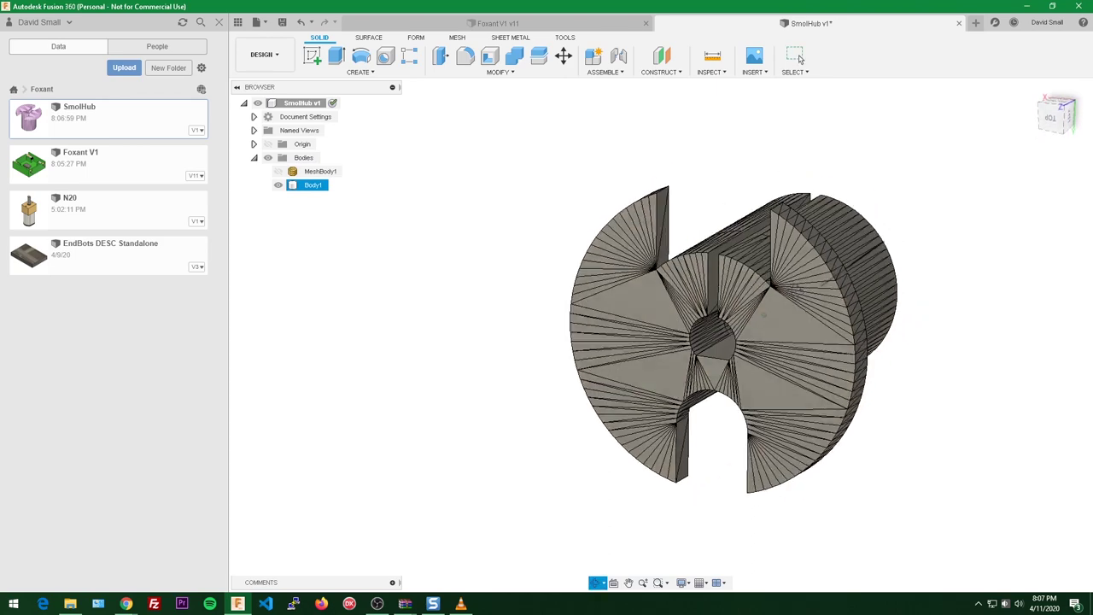
scroll(807, 346, "up", 3)
scroll(700, 297, "down", 3)
middle_click_drag(700, 297, 596, 284)
scroll(573, 295, "up", 2)
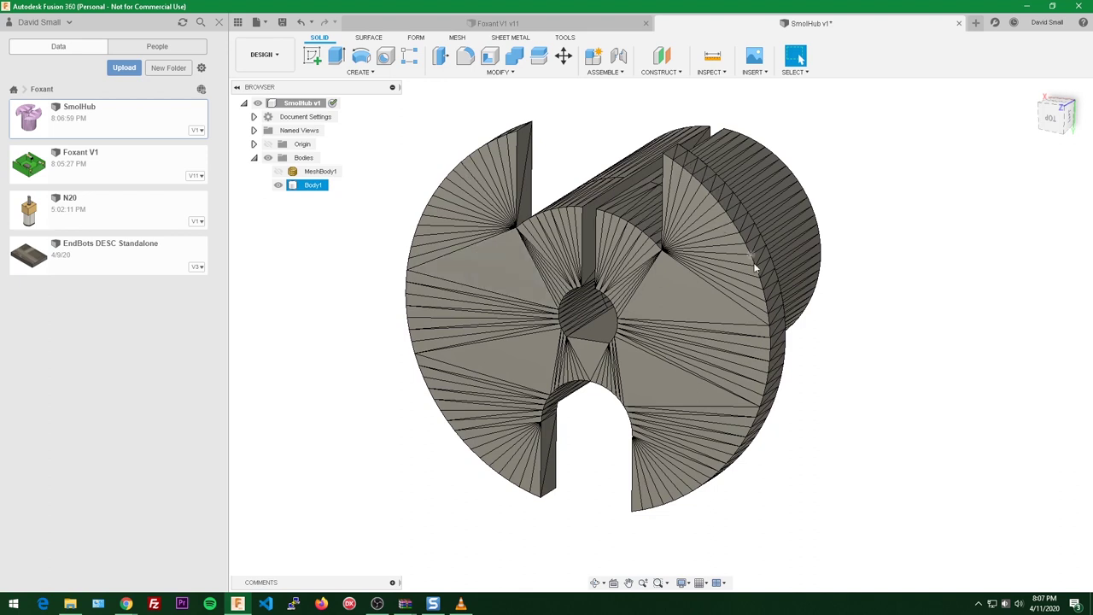
middle_click_drag(854, 229, 908, 273, "shift")
scroll(793, 208, "up", 1)
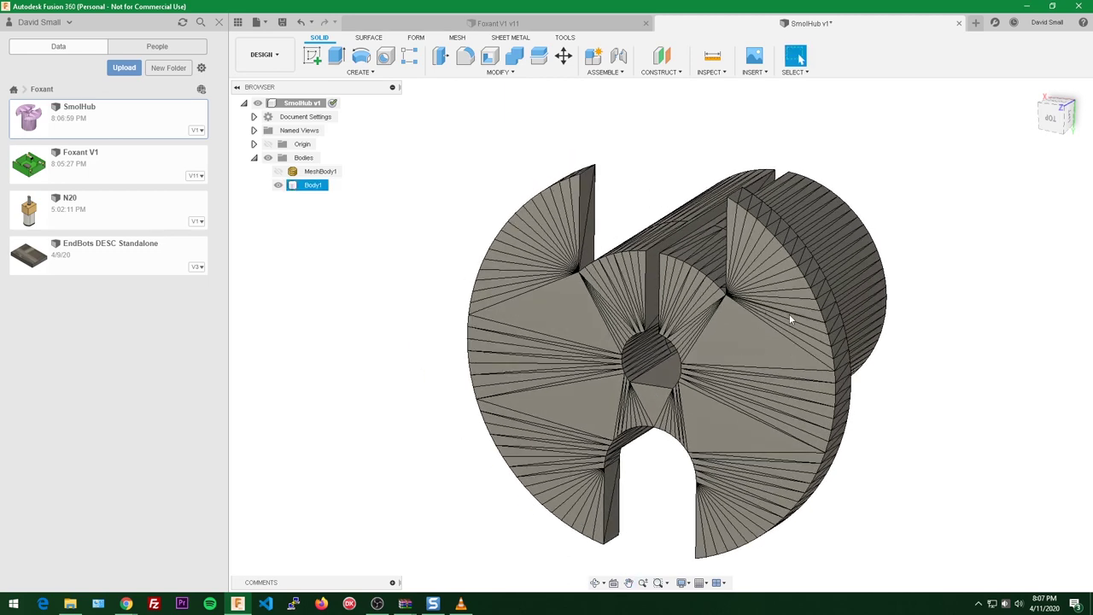
- Merge the large triangular face on the flange's end with the narrow triangular face beside it
left_click(384, 40)
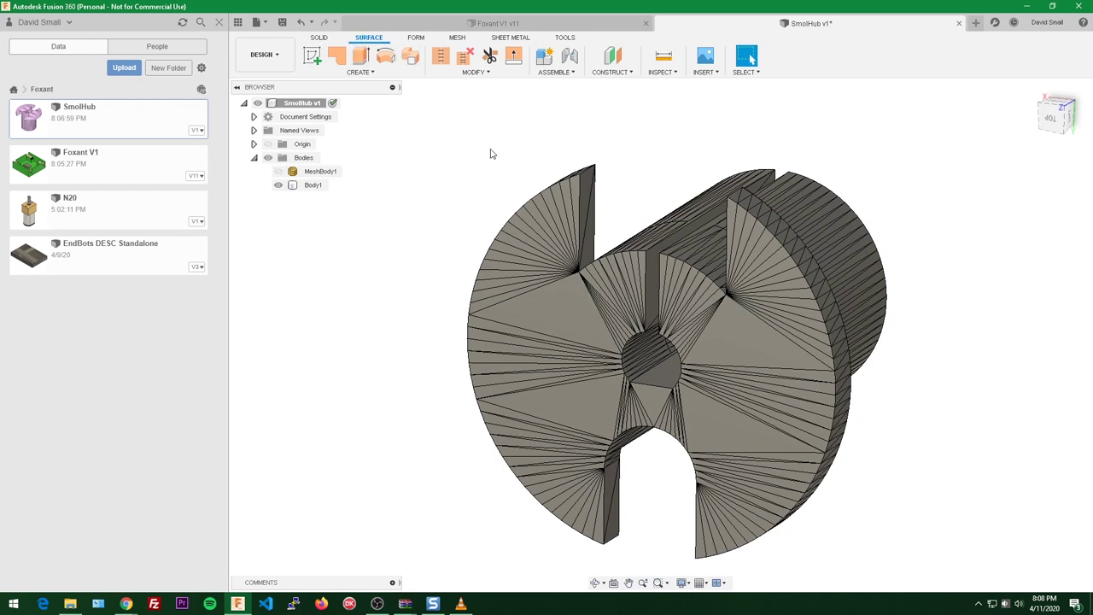
scroll(491, 154, "up", 2)
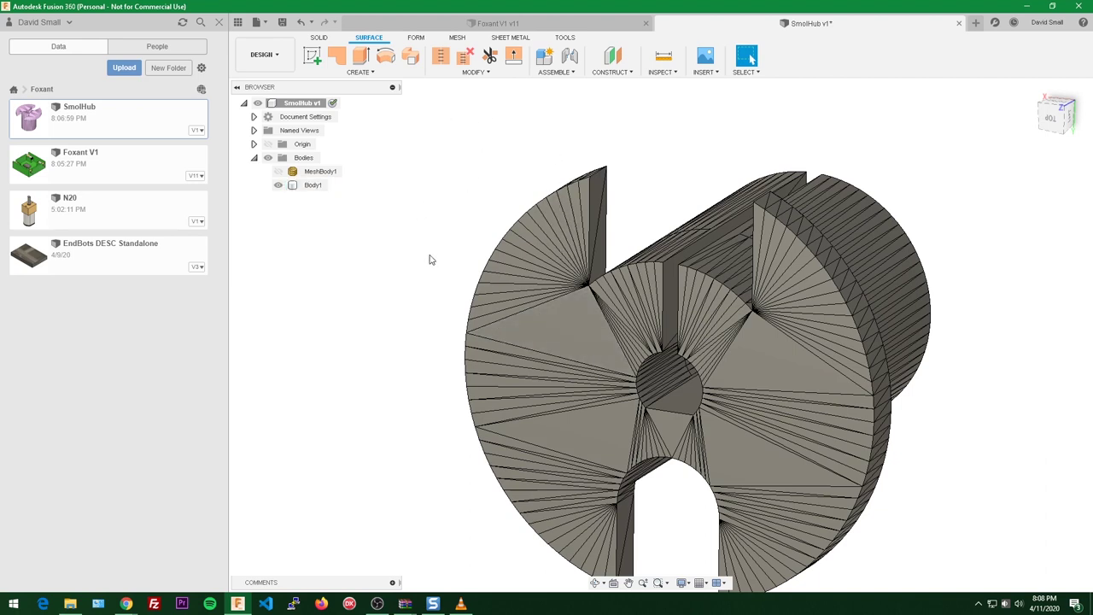
type("smerge")
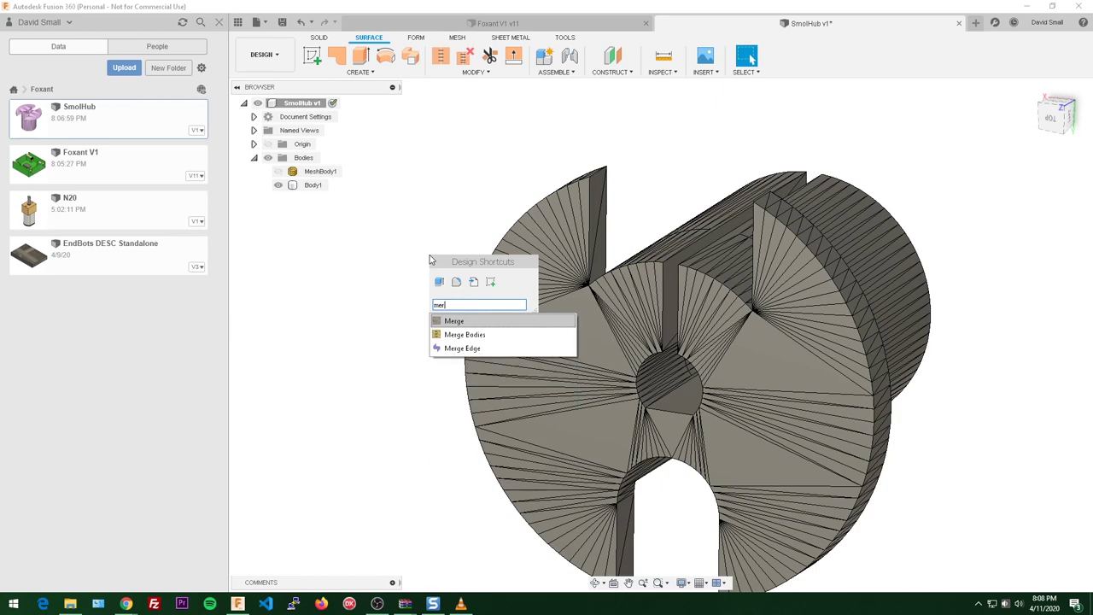
key("Return")
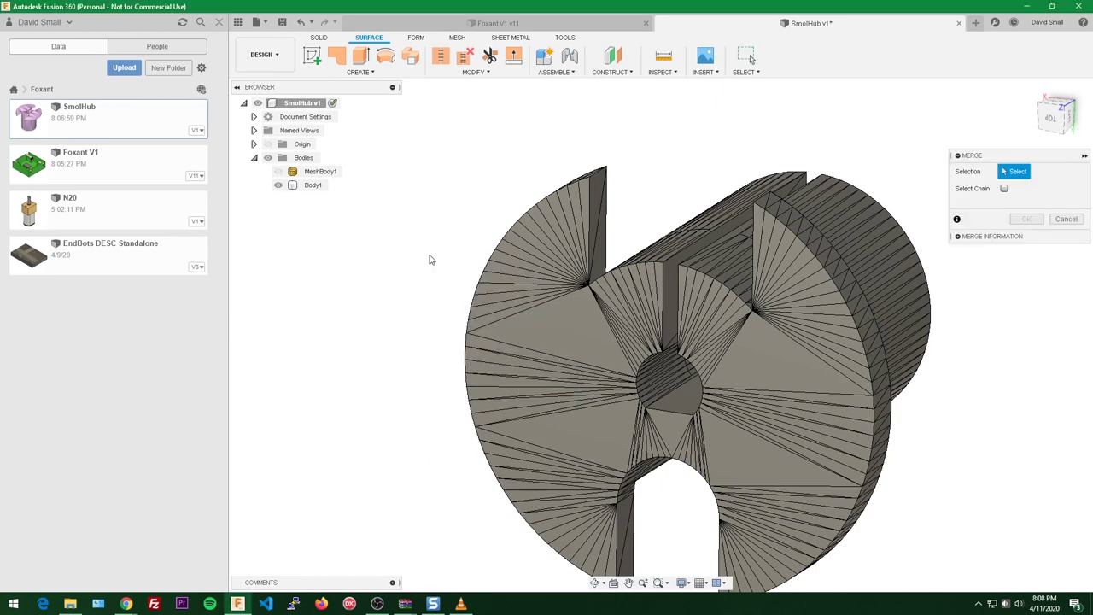
left_click(577, 334)
scroll(578, 333, "up", 5)
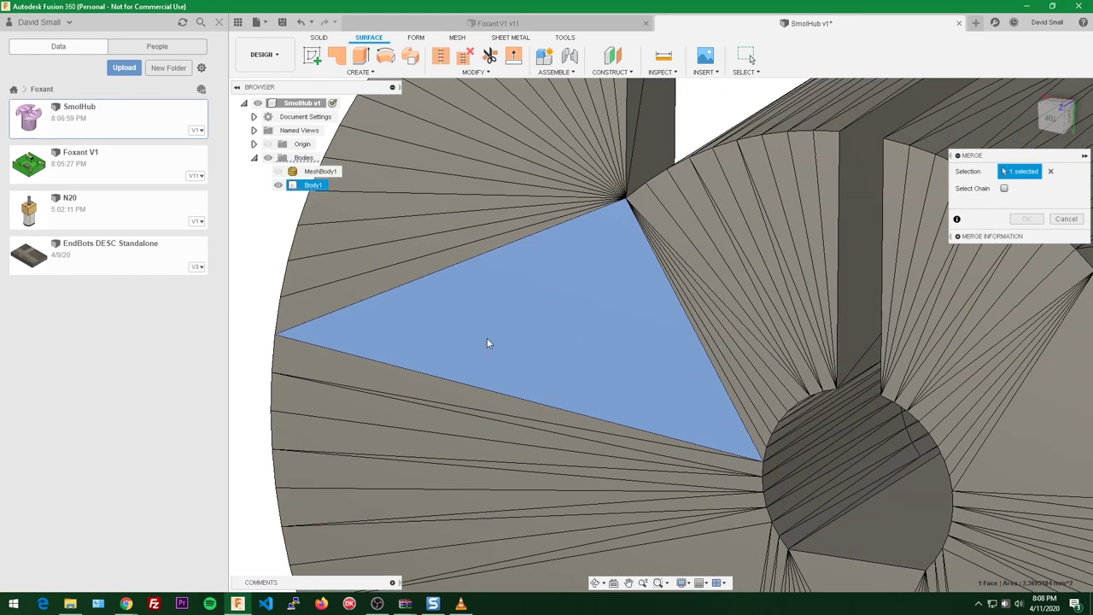
left_click(387, 379)
scroll(537, 276, "down", 5)
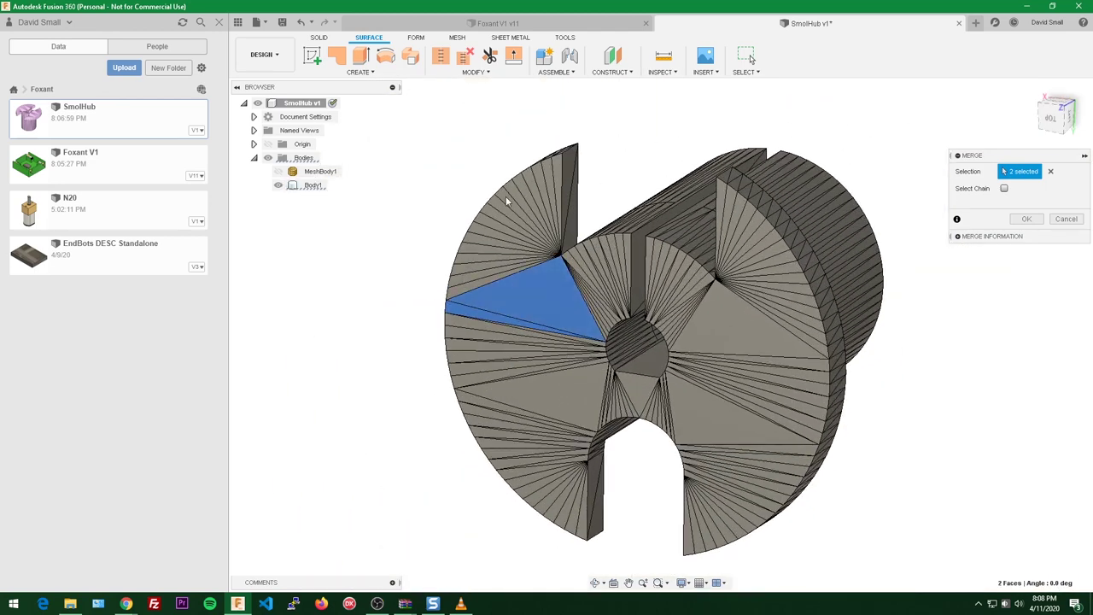
left_click(1025, 220)
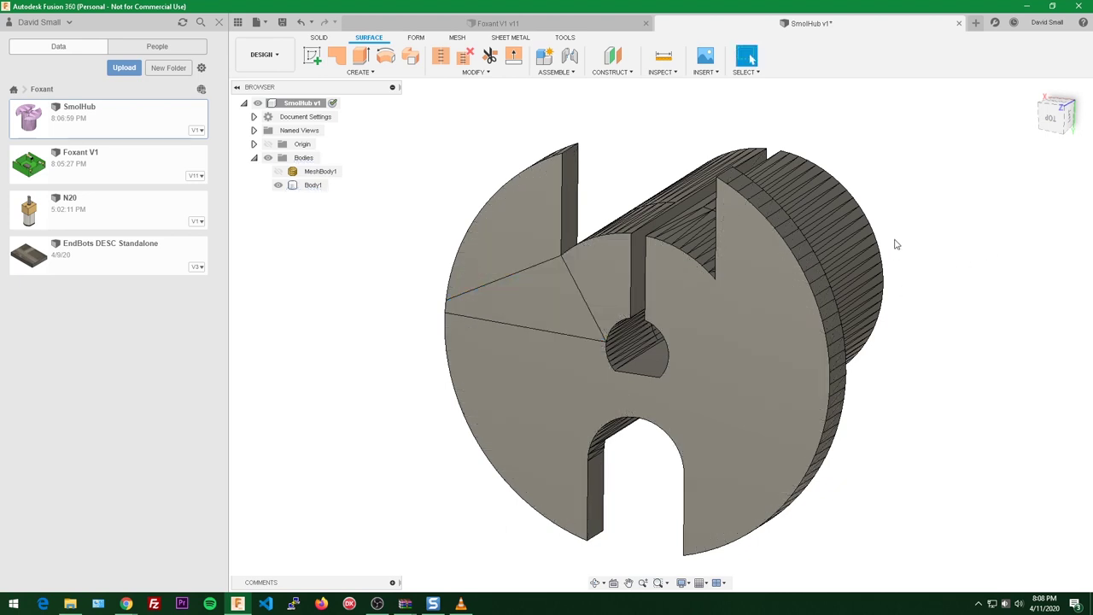
- Merge the four remaining faces of the flange's end into a single face
left_click(565, 375)
left_click(561, 285, "shift")
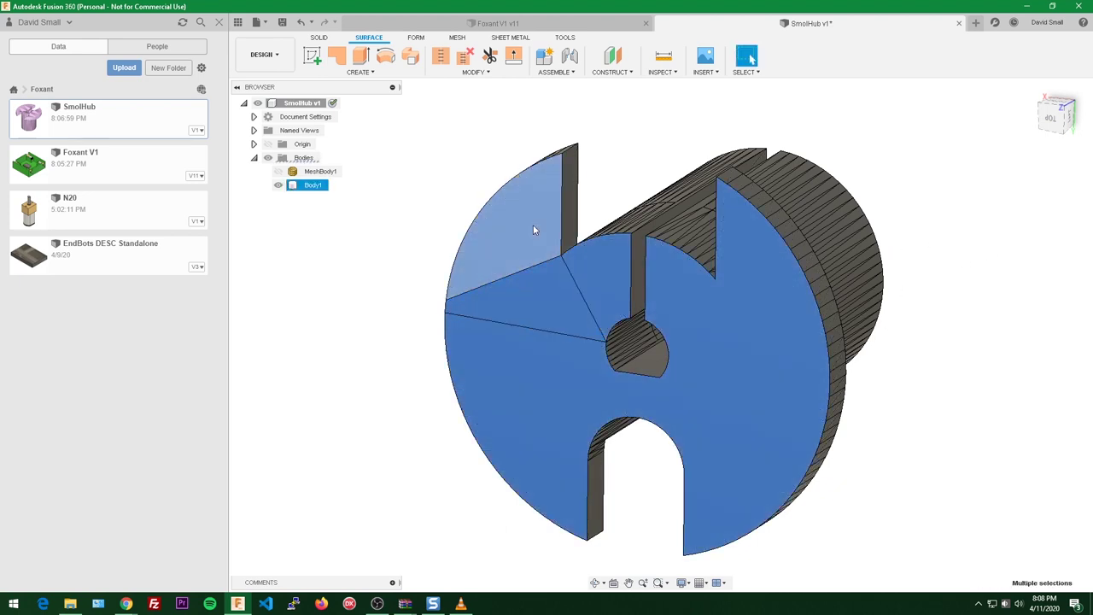
left_click(529, 235, "shift")
type("smerge")
key("Return")
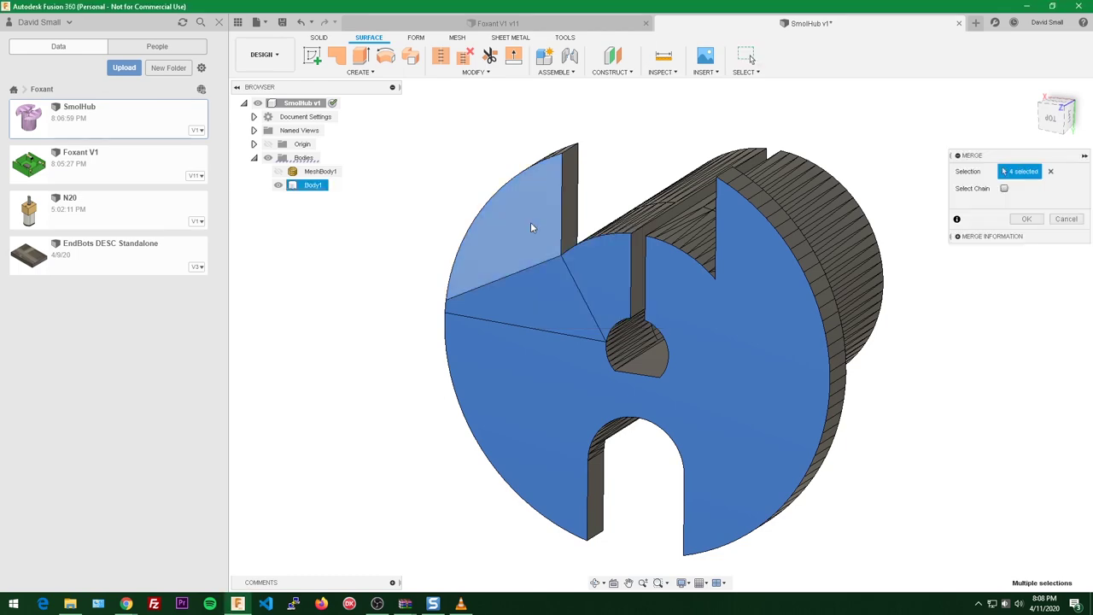
left_click(1023, 219)
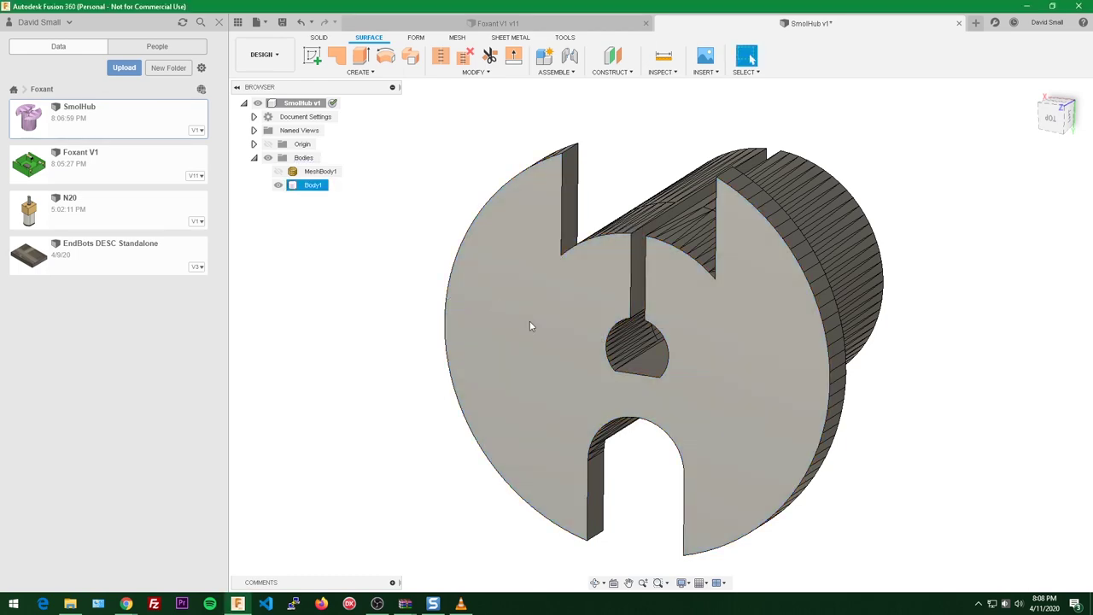
- Examine the hub's faceted barrel and its far end, and the merged flange face around the slit and bore
middle_click_drag(798, 327, 641, 361, "shift")
scroll(785, 294, "down", 1)
scroll(677, 326, "down", 3)
left_click(694, 319)
left_click(852, 217)
scroll(851, 216, "up", 4)
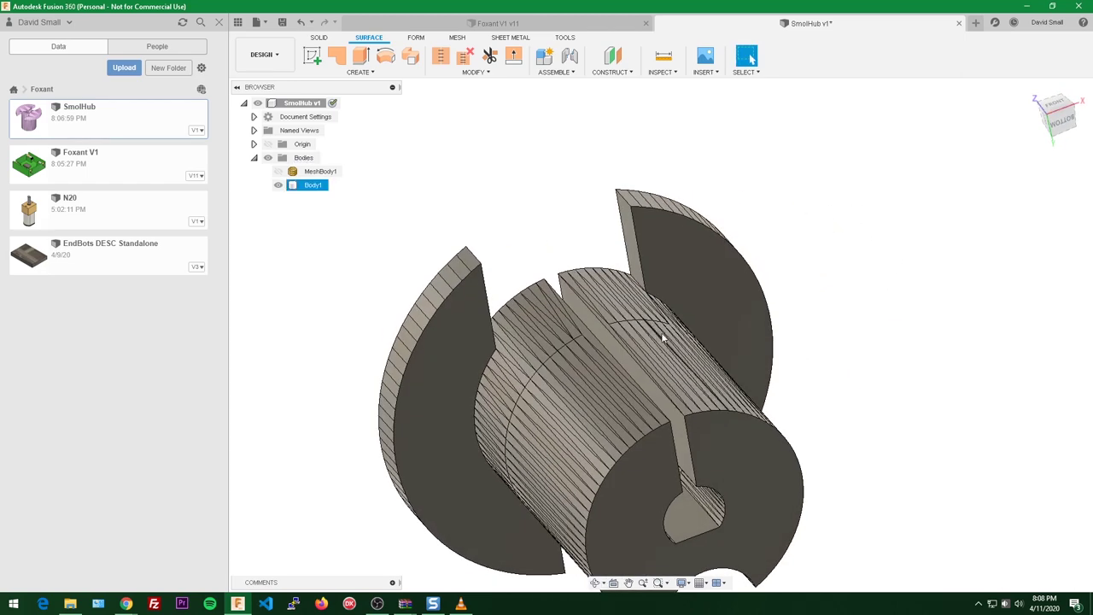
scroll(641, 339, "up", 2)
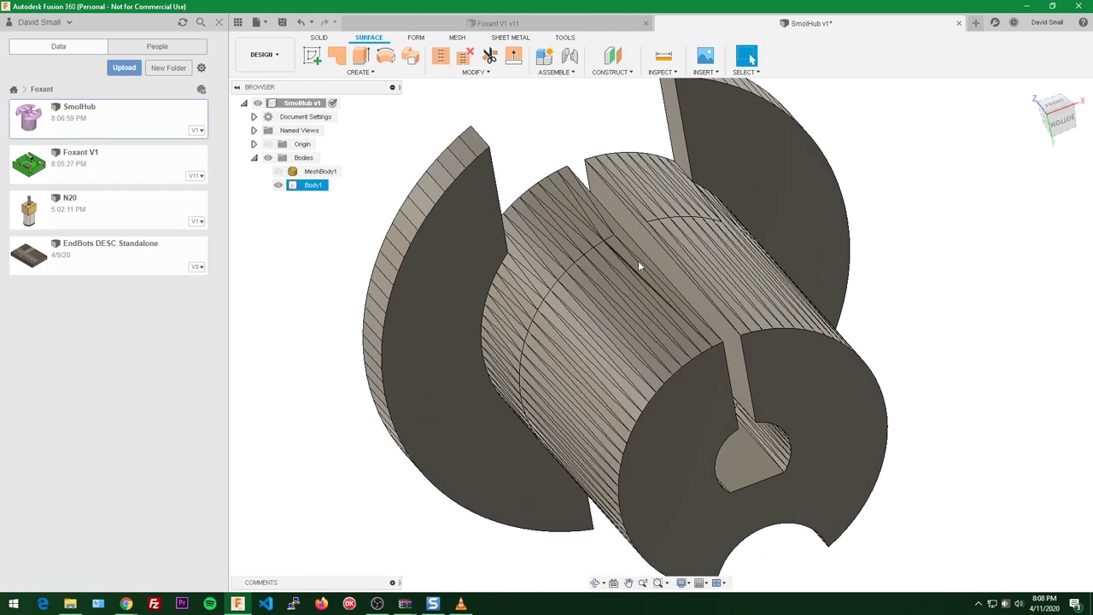
scroll(827, 271, "down", 2)
middle_click_drag(641, 310, 732, 335, "shift")
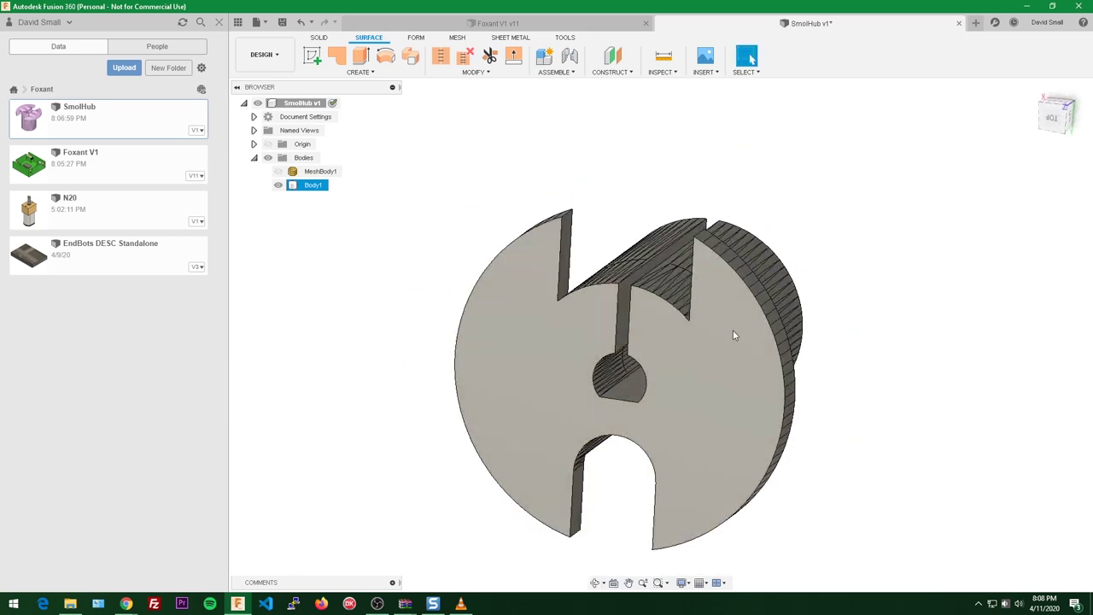
scroll(680, 287, "up", 3)
scroll(680, 288, "down", 1)
scroll(598, 336, "up", 2)
middle_click_drag(584, 322, 590, 298, "shift")
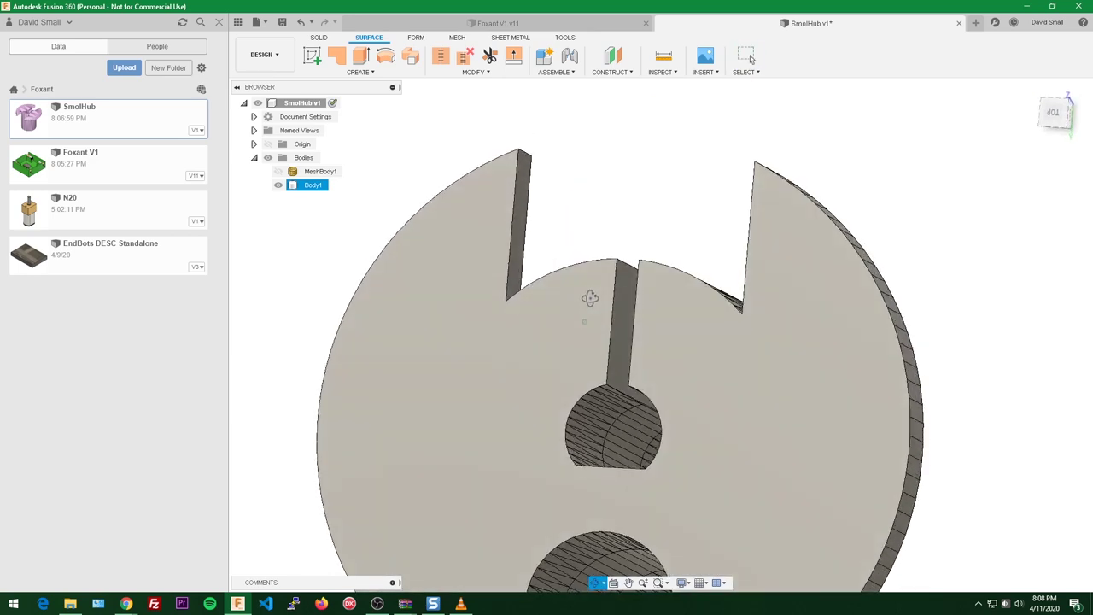
- Inspect the outline of the D-shaped shaft bore up close from the top view
left_click(746, 57)
scroll(606, 397, "up", 2)
scroll(588, 422, "down", 4)
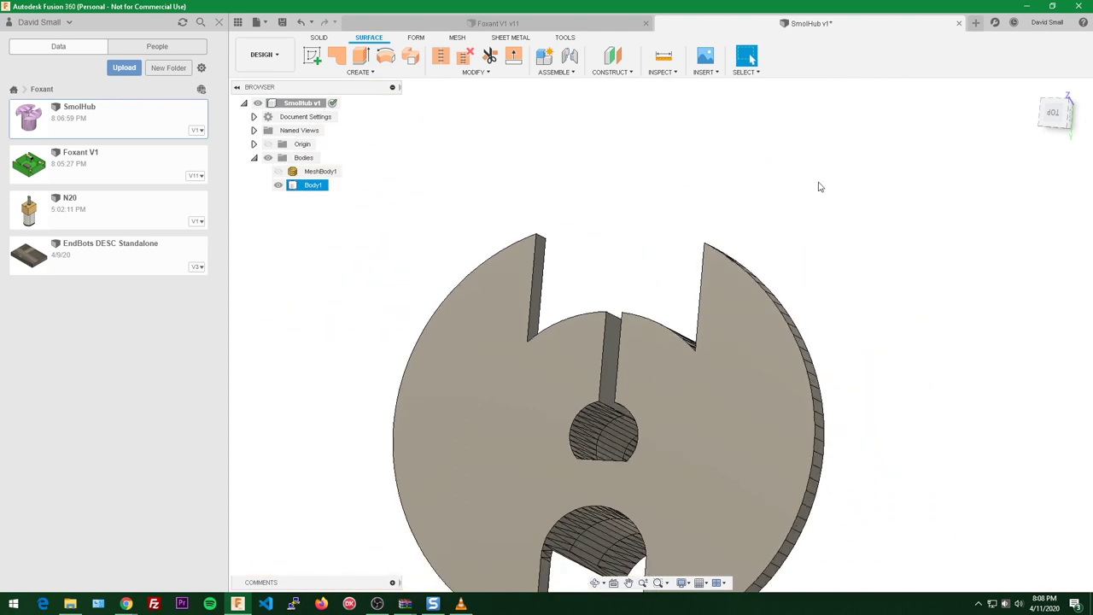
left_click(818, 183)
left_click(1052, 114)
scroll(700, 341, "up", 3)
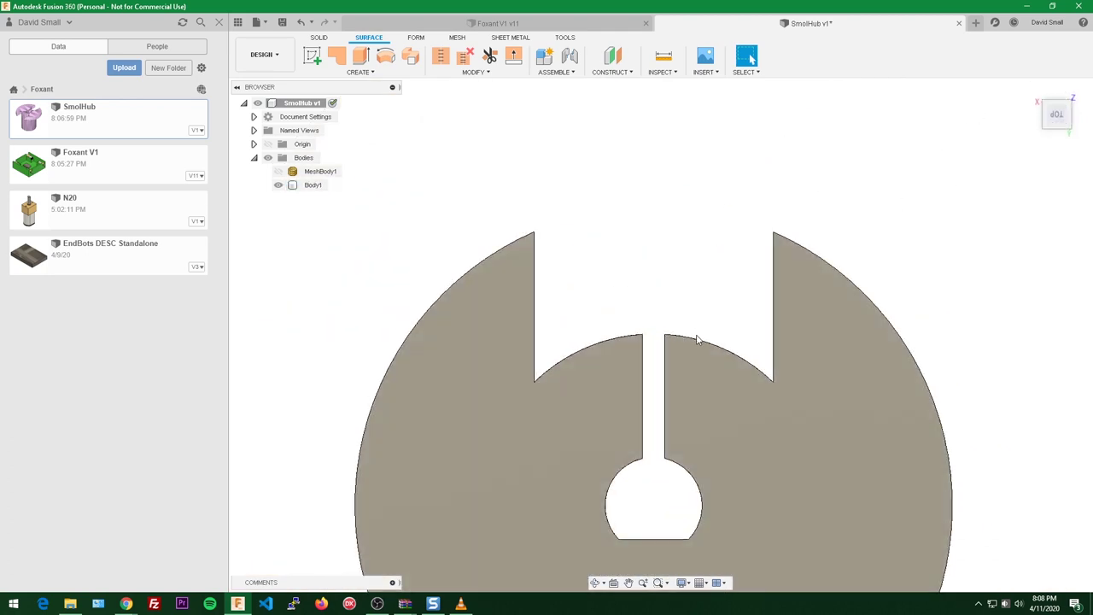
left_click(723, 261)
scroll(724, 265, "up", 6)
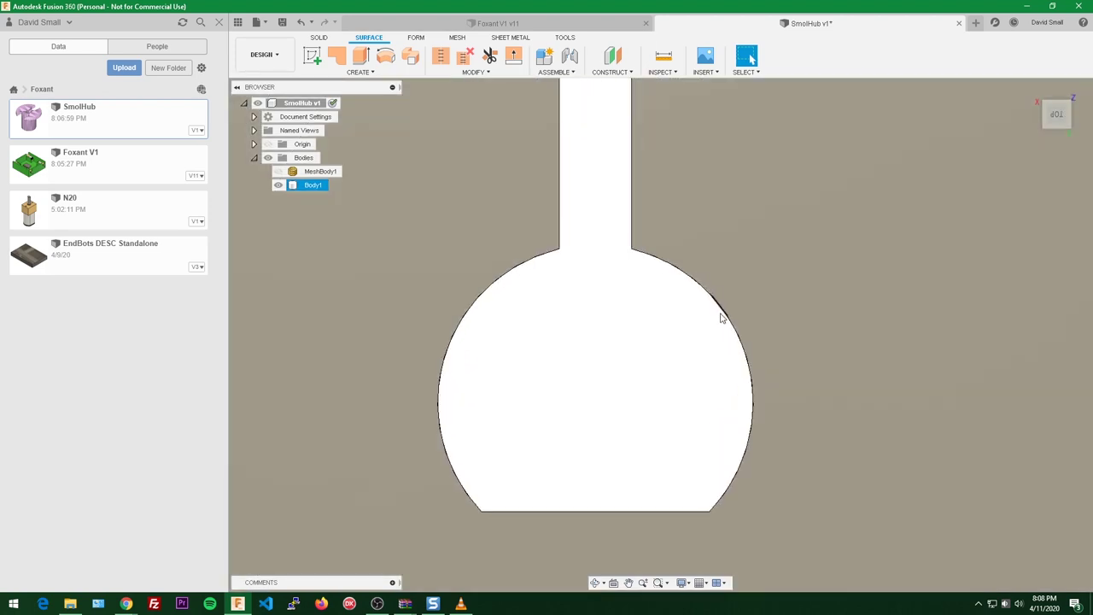
left_click(721, 319)
scroll(715, 310, "up", 6)
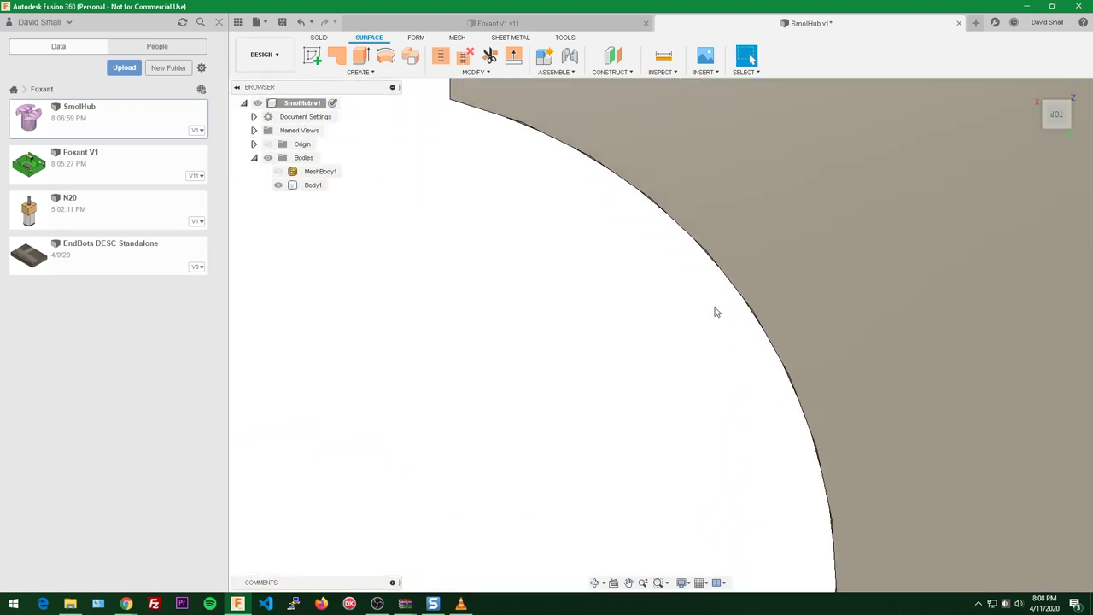
- Inspect the sliver facets along the bore's curved edge and see how they sit on the bore wall
middle_click_drag(692, 216, 639, 302)
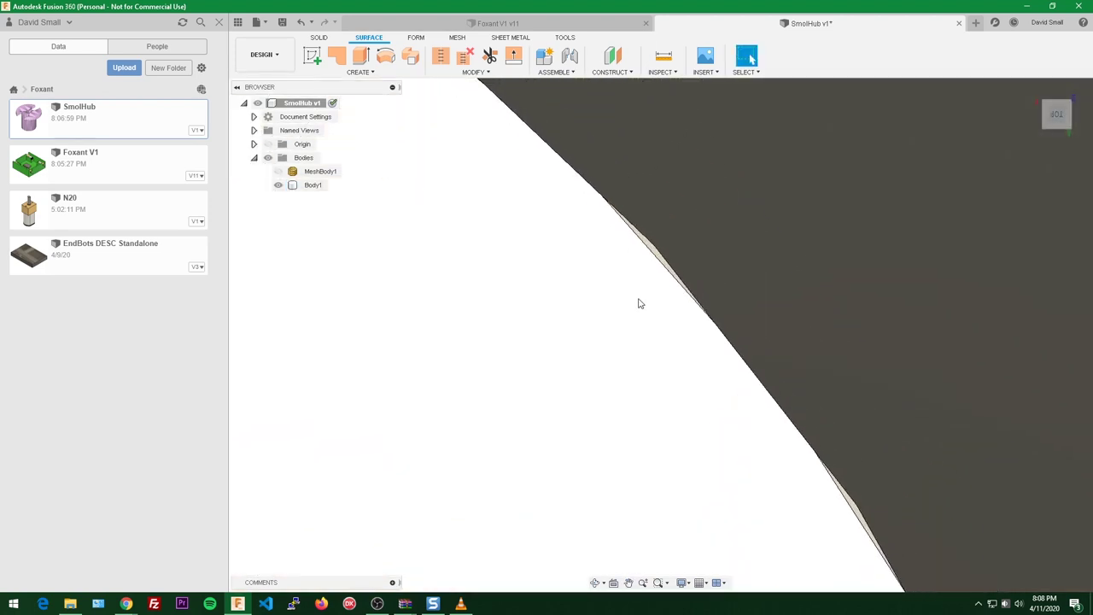
scroll(639, 302, "up", 2)
scroll(656, 244, "up", 3)
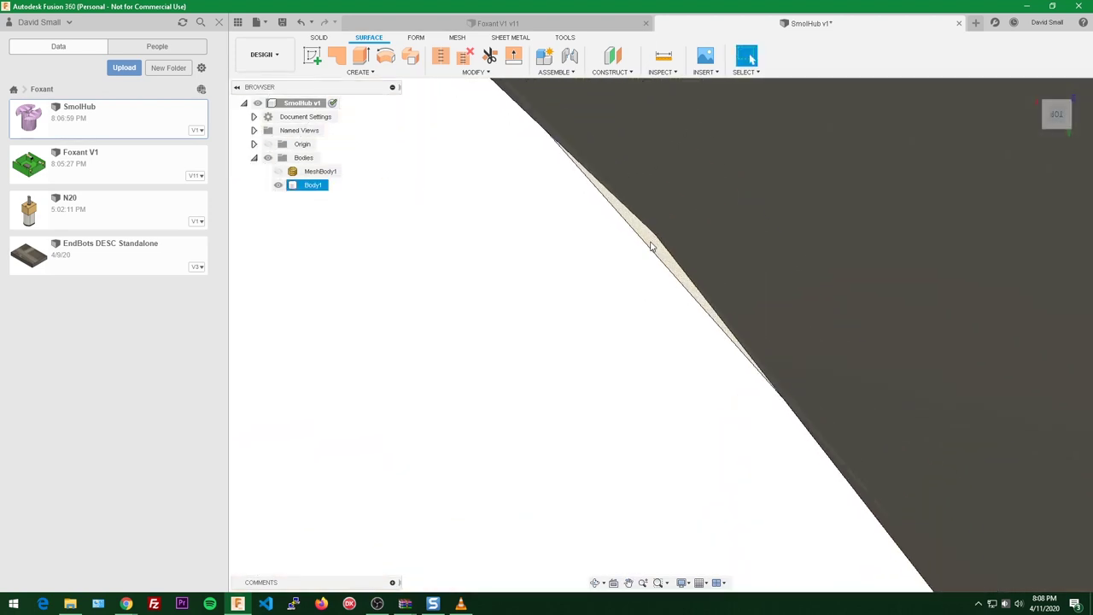
left_click(655, 246)
scroll(623, 290, "down", 3)
middle_click_drag(615, 300, 786, 264, "shift")
scroll(599, 296, "down", 3)
scroll(648, 259, "up", 1)
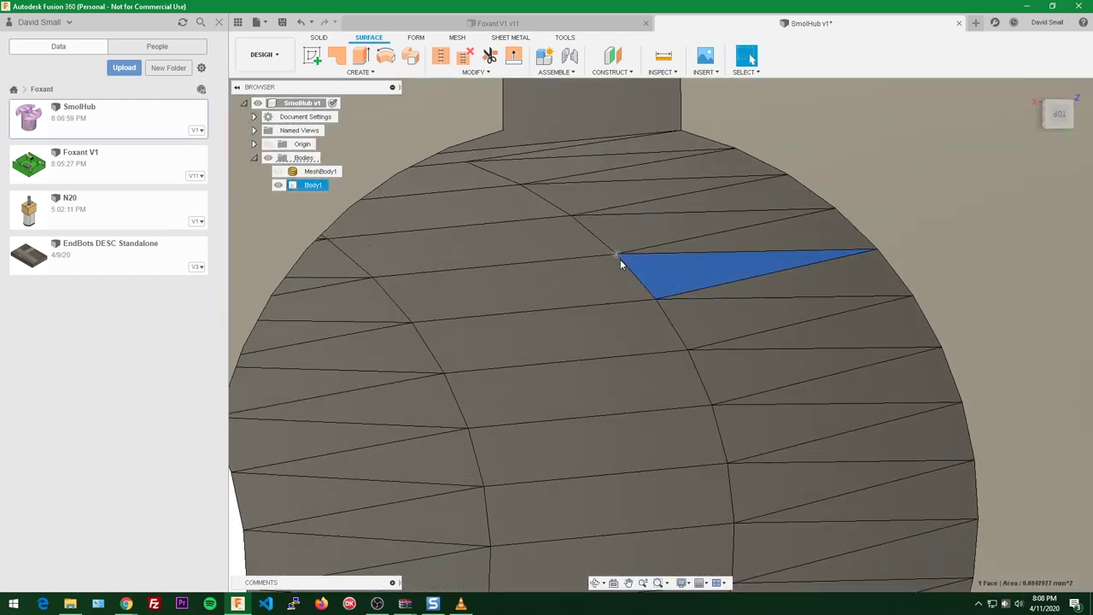
scroll(888, 247, "down", 1)
left_click(888, 248)
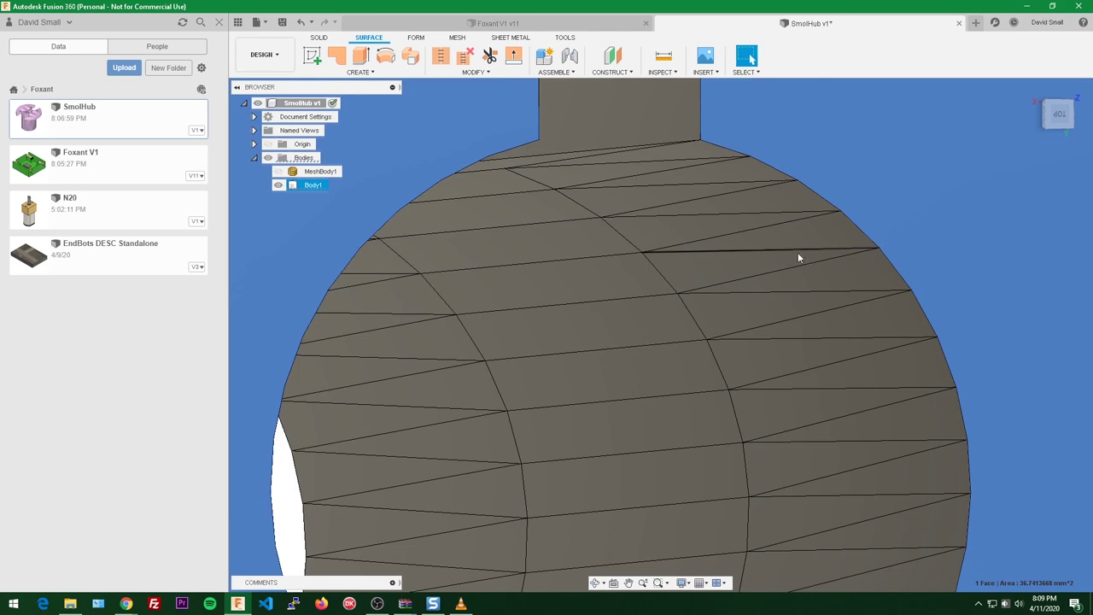
- Compare the bore wall's facets seen at an angle with the bore's outline in the top view
scroll(641, 209, "down", 4)
middle_click_drag(641, 209, 555, 231, "shift")
scroll(556, 232, "up", 2)
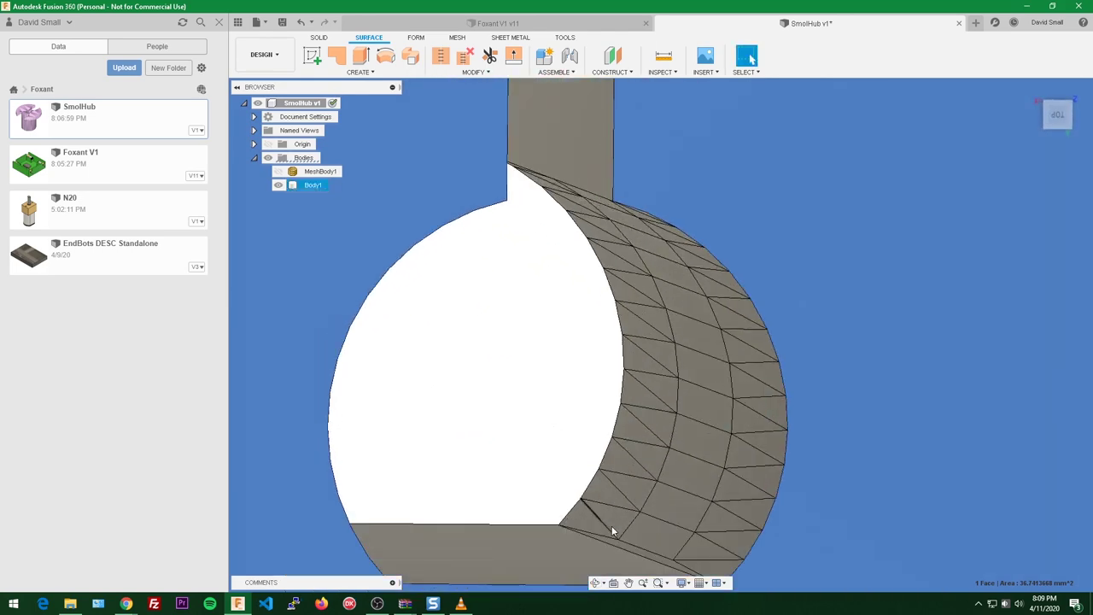
scroll(674, 262, "down", 3)
scroll(552, 339, "down", 4)
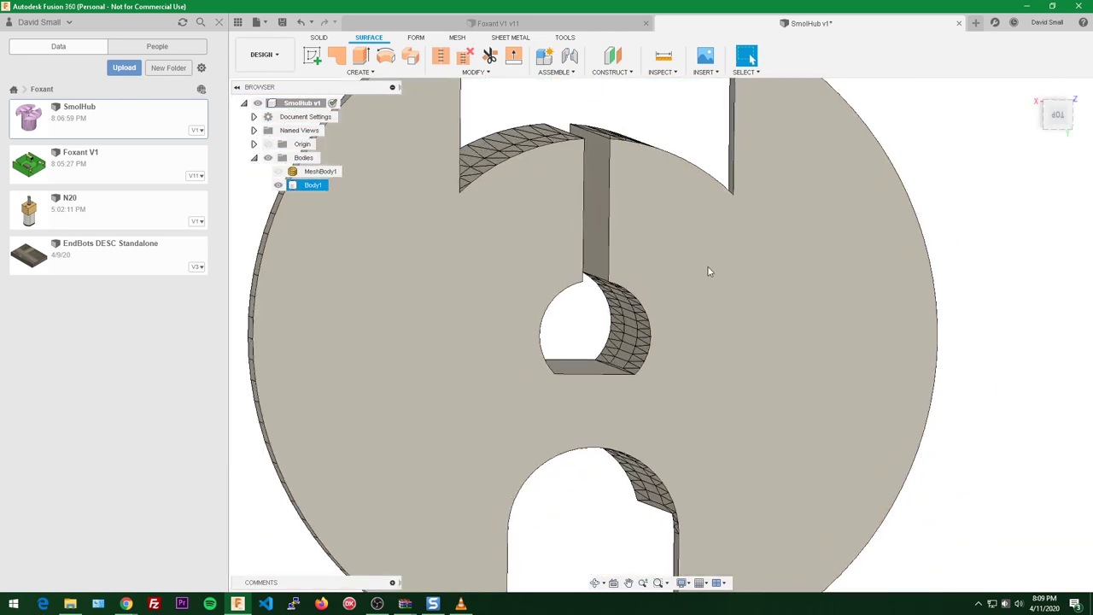
scroll(710, 271, "up", 1)
left_click(1057, 115)
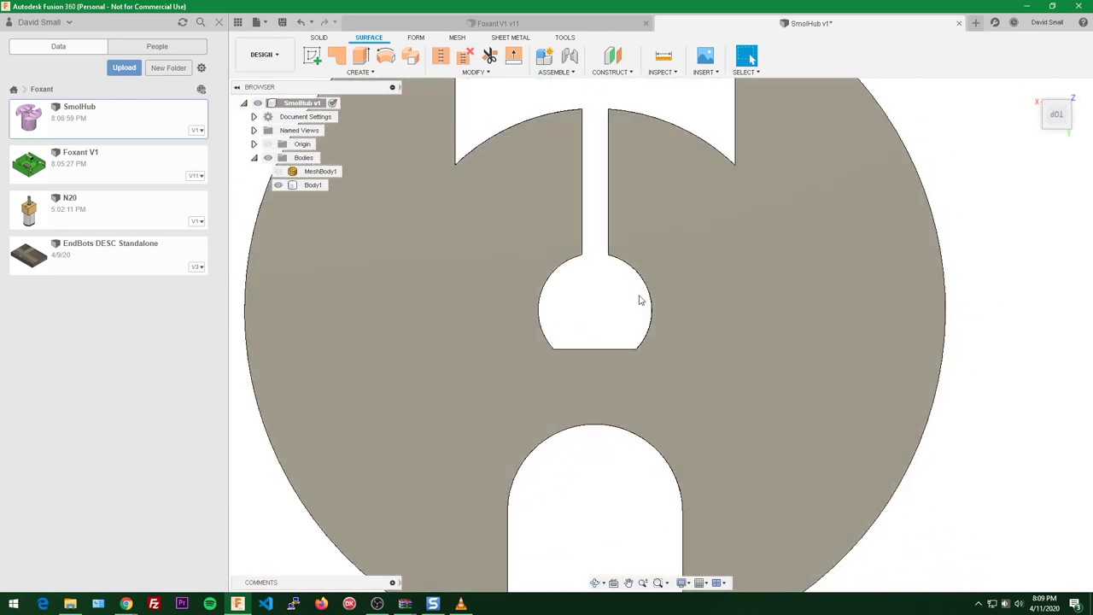
scroll(636, 299, "up", 3)
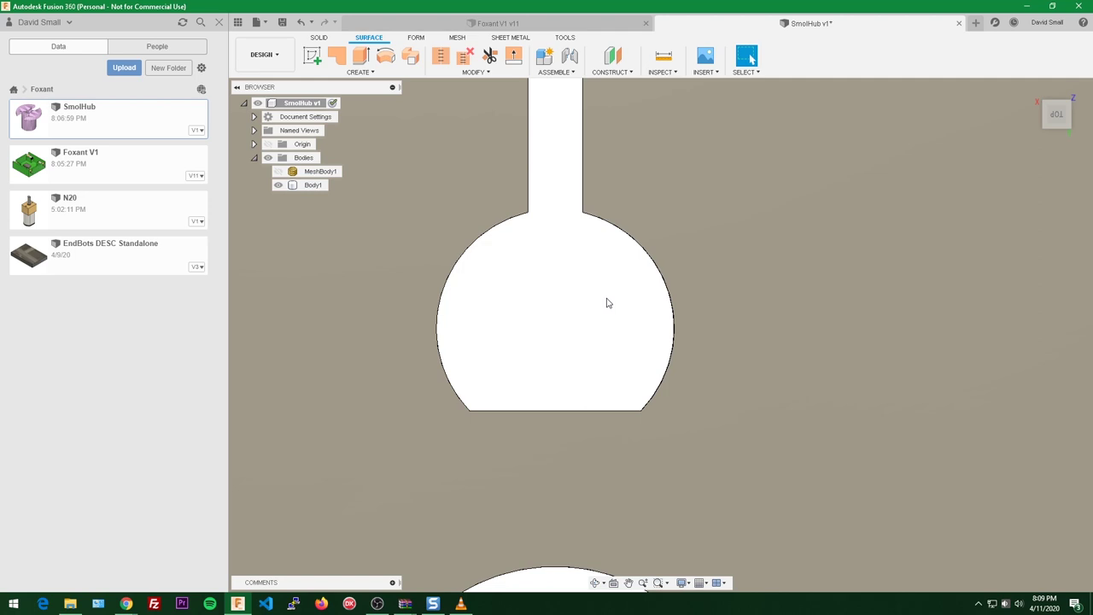
scroll(597, 273, "down", 3)
middle_click_drag(580, 251, 623, 294, "shift")
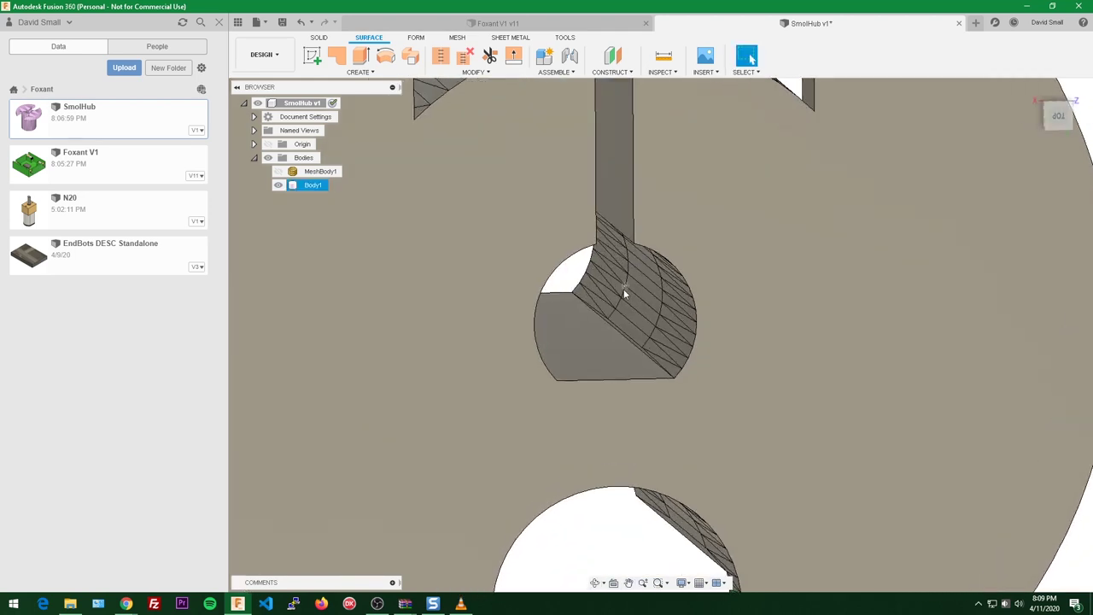
scroll(621, 290, "up", 2)
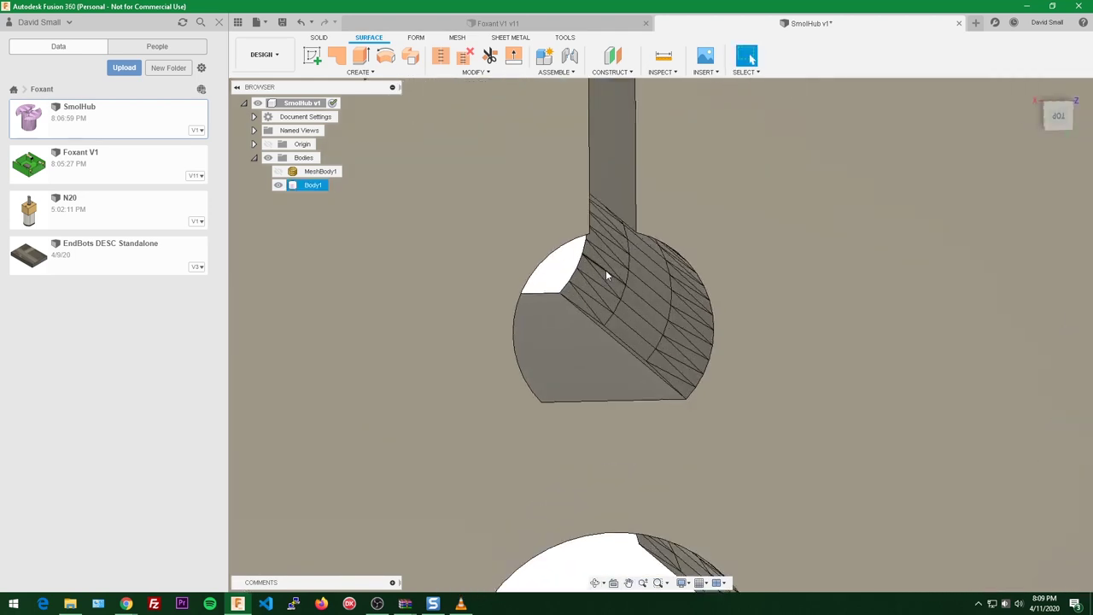
- Start a new sketch on the hub's merged flange face, seen squarely from the top
left_click(1057, 115)
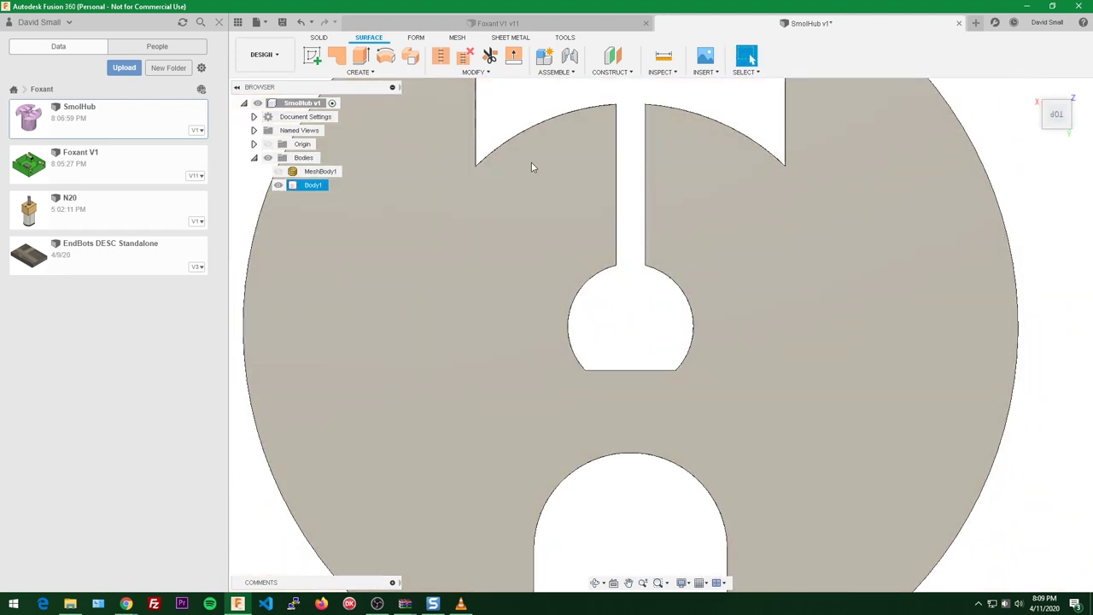
scroll(478, 192, "down", 3)
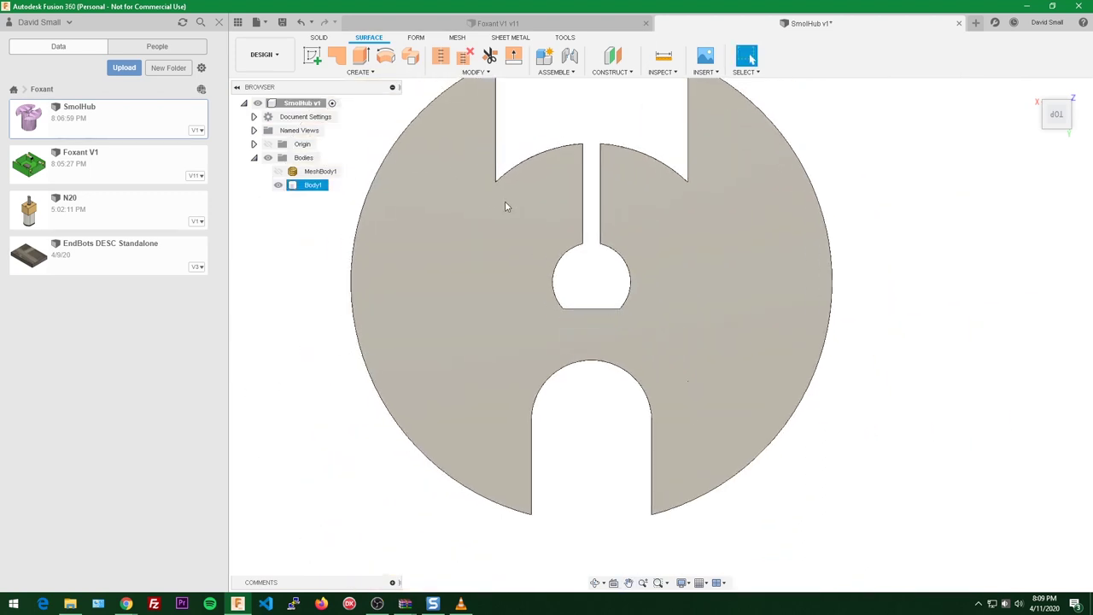
left_click(311, 54)
left_click(488, 226)
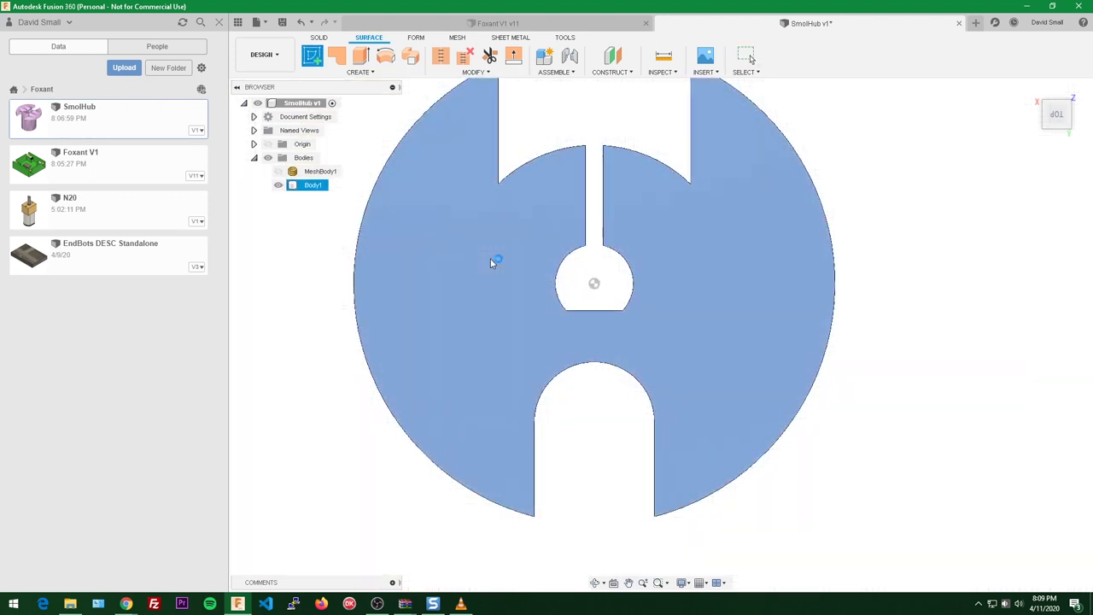
scroll(556, 283, "up", 6)
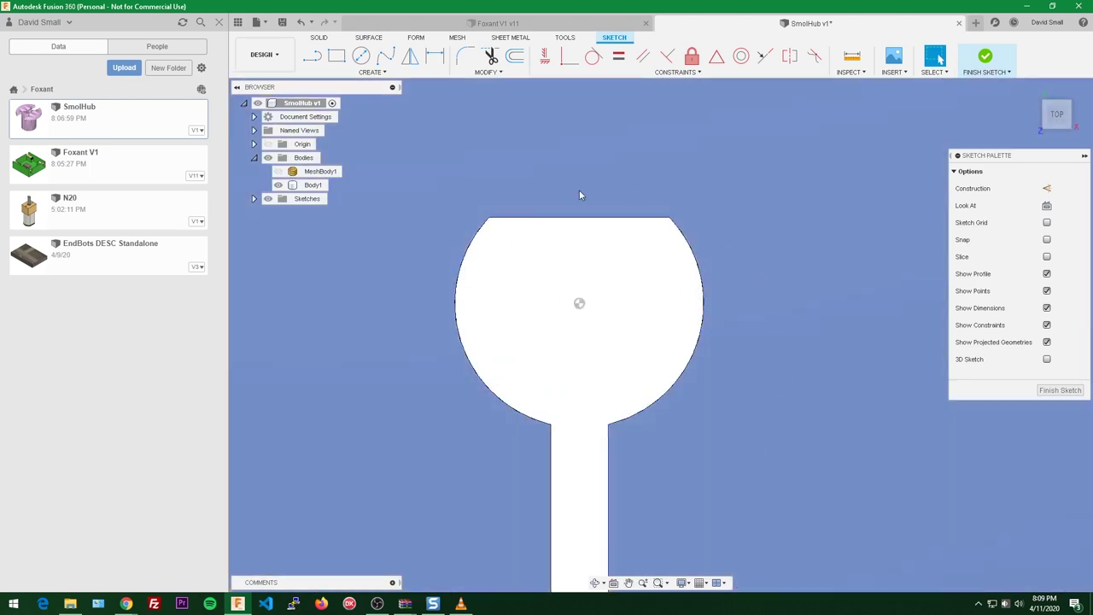
scroll(620, 323, "down", 4)
scroll(620, 323, "up", 5)
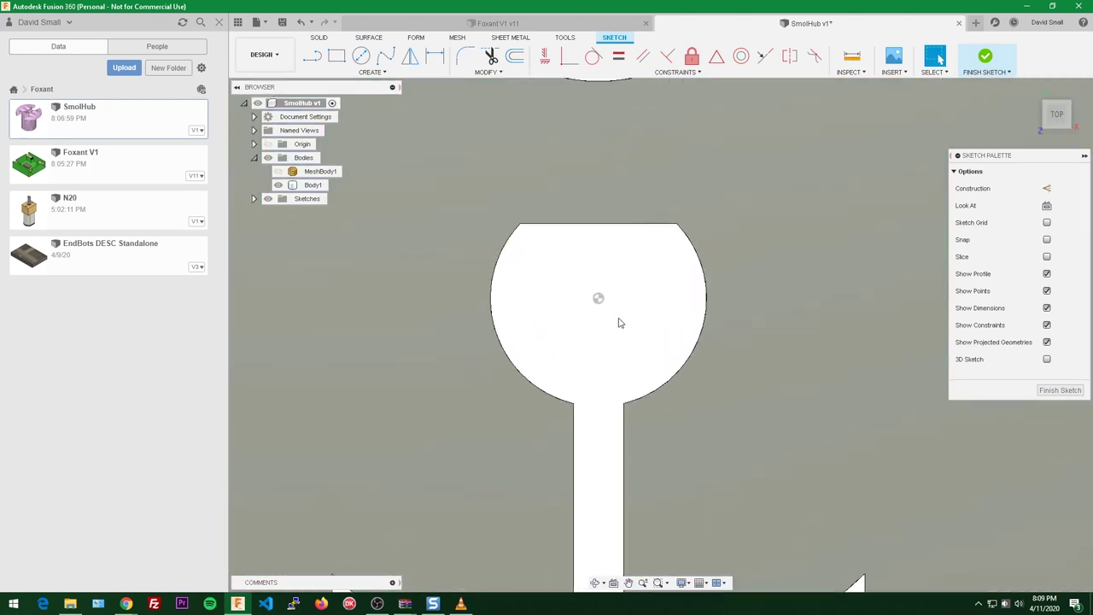
scroll(620, 323, "up", 1)
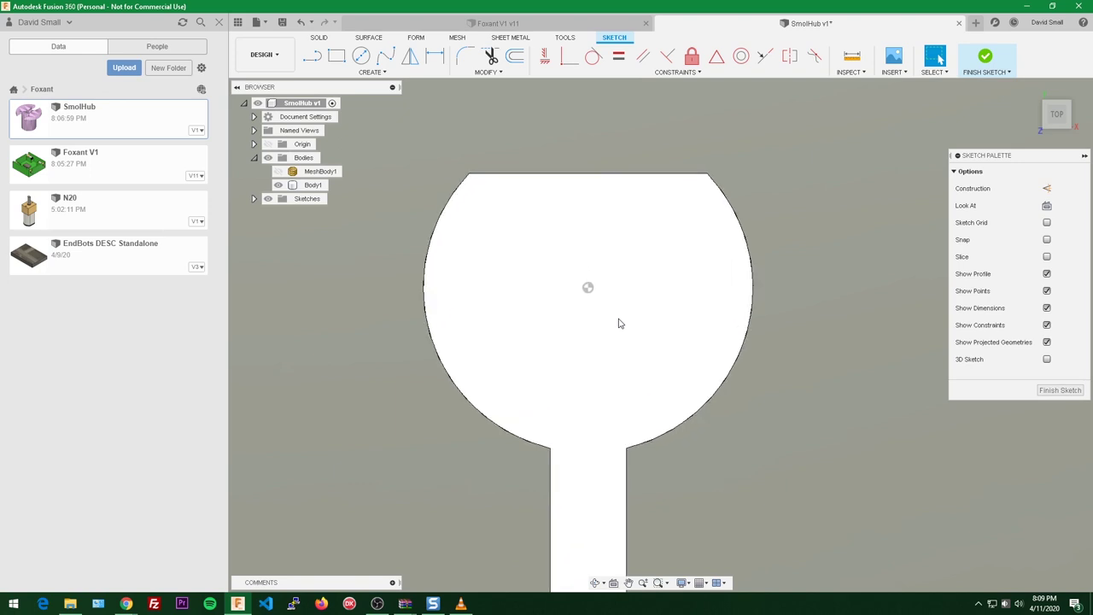
scroll(607, 313, "up", 3)
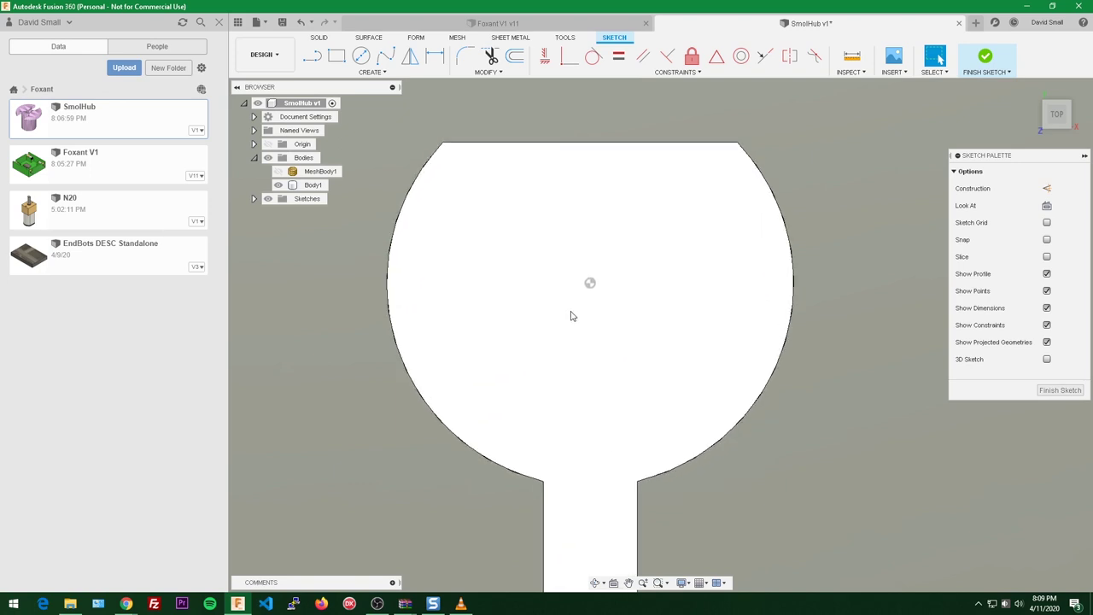
scroll(574, 277, "down", 3)
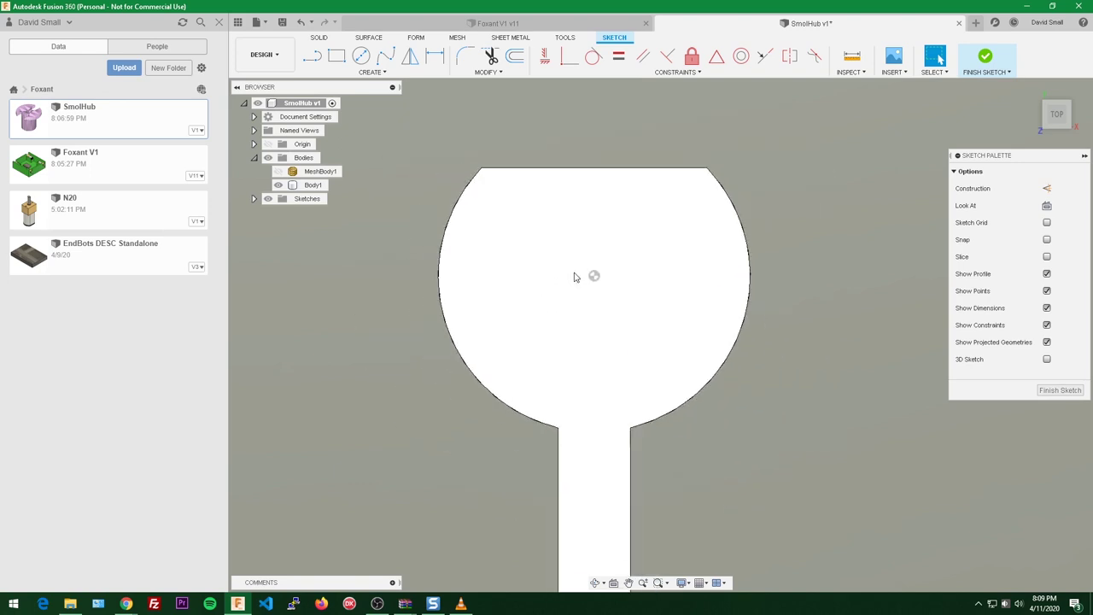
scroll(575, 276, "down", 2)
scroll(570, 280, "up", 1)
key("s")
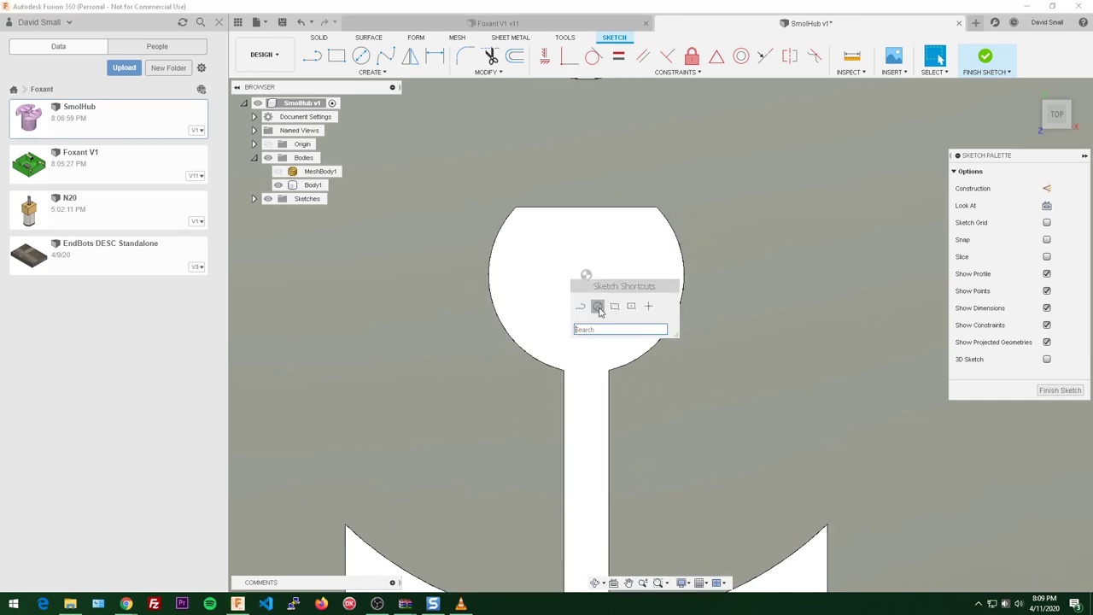
left_click(599, 308)
scroll(562, 296, "up", 2)
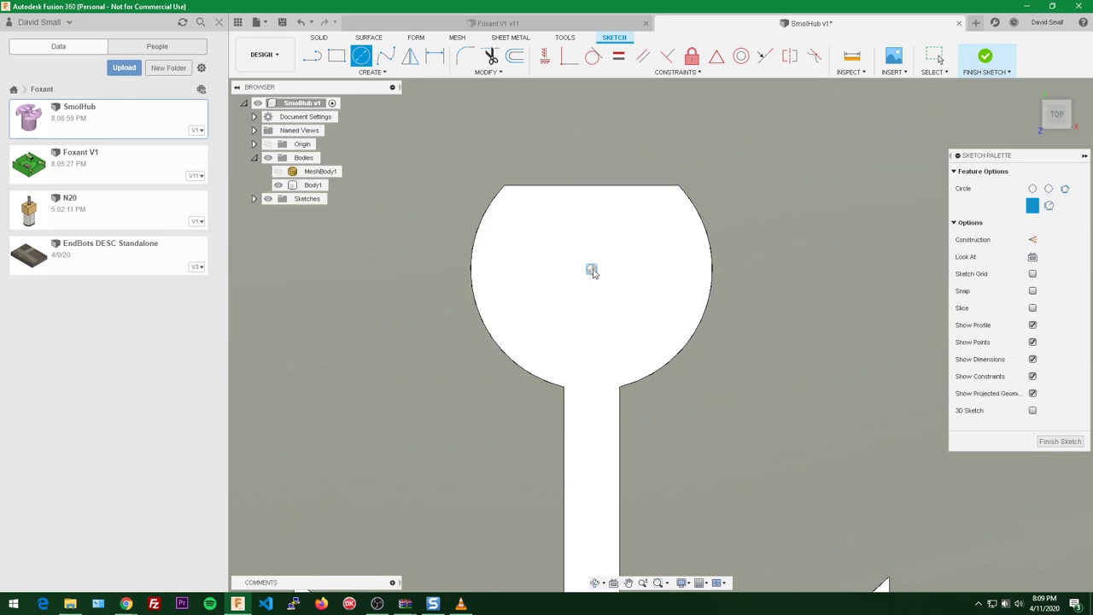
scroll(591, 272, "up", 1)
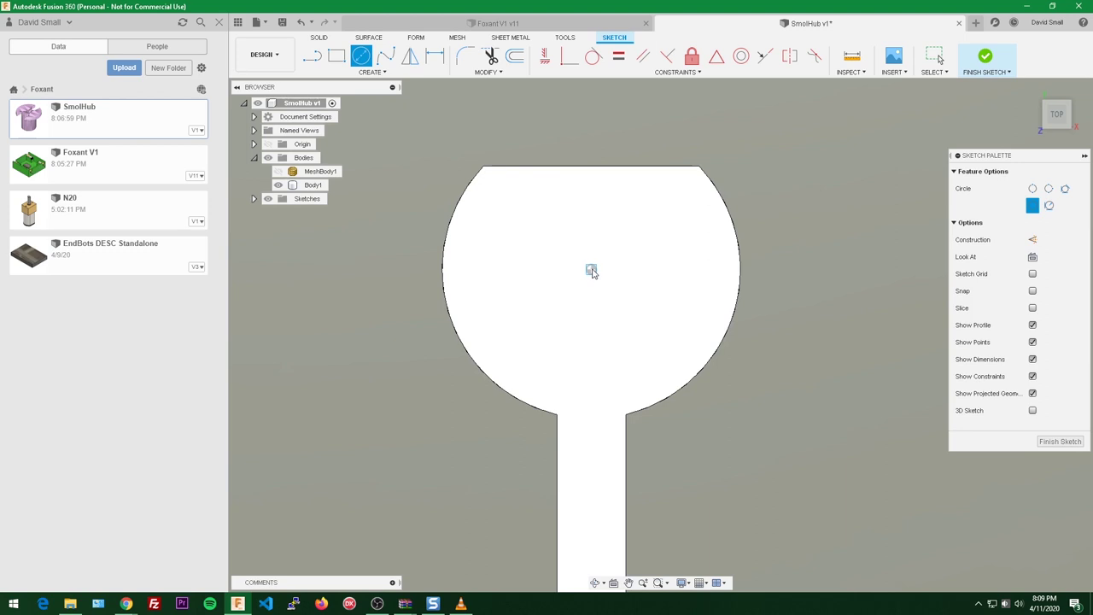
left_click(587, 273)
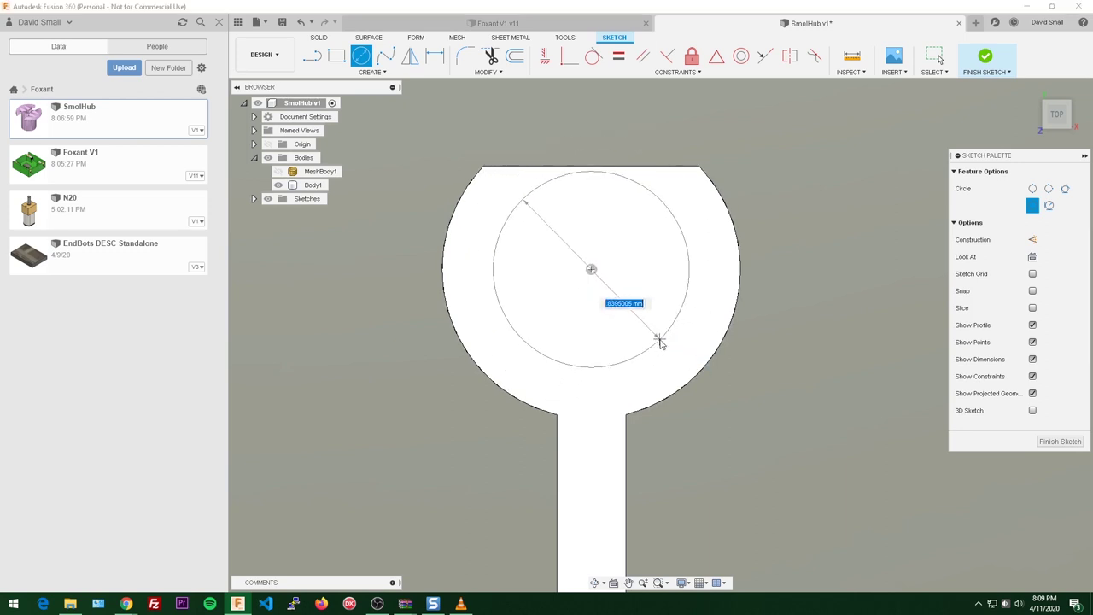
key("Escape")
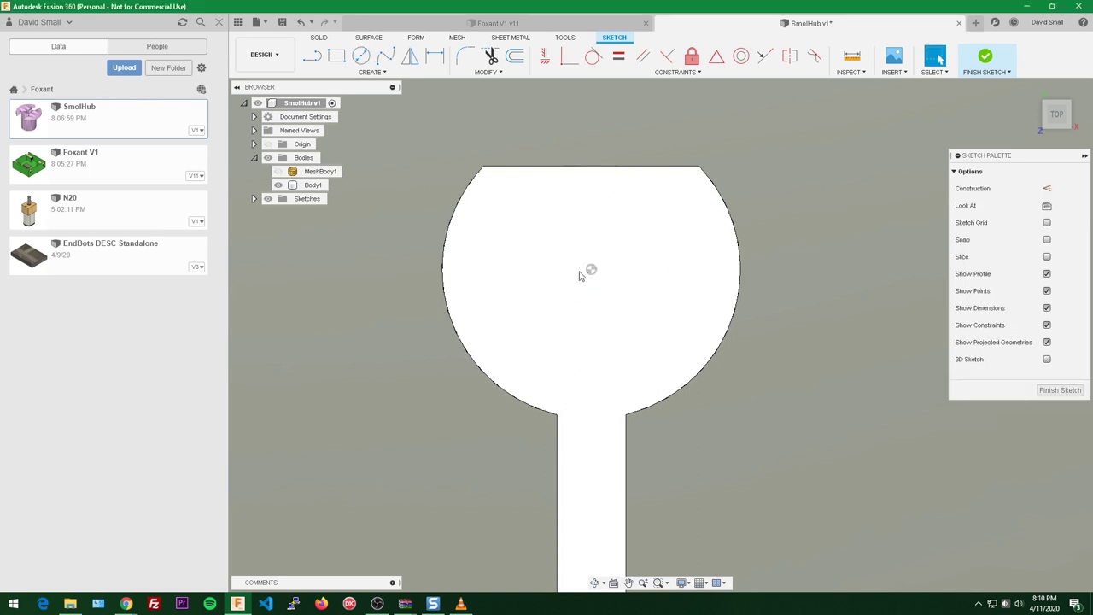
- Project three neighbouring corner vertices from the bore's curved edge, just beside the flat, into the sketch
scroll(570, 250, "up", 2)
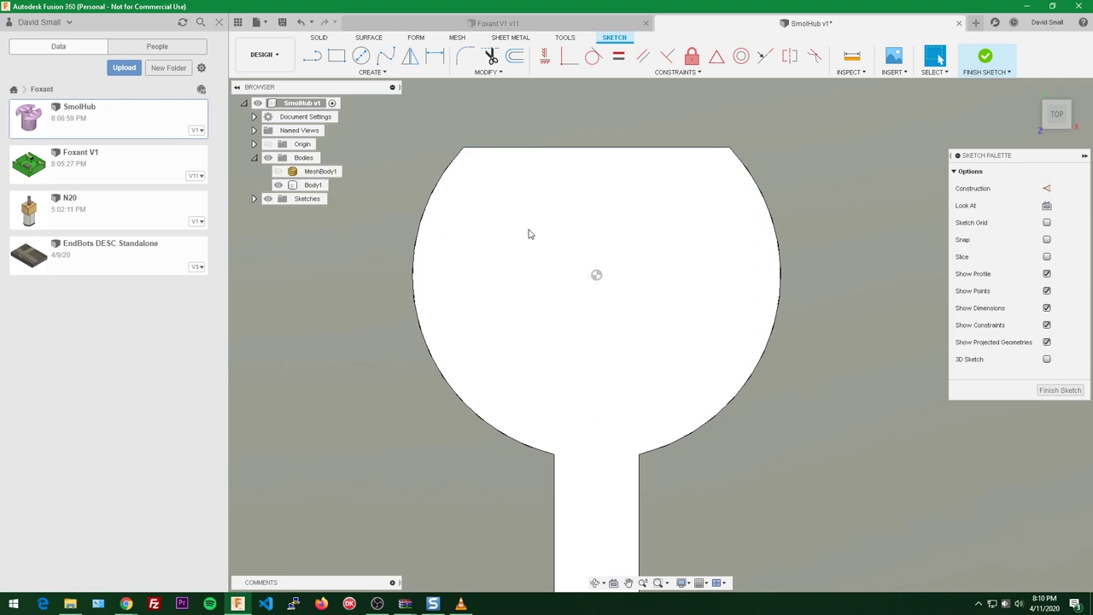
key("p")
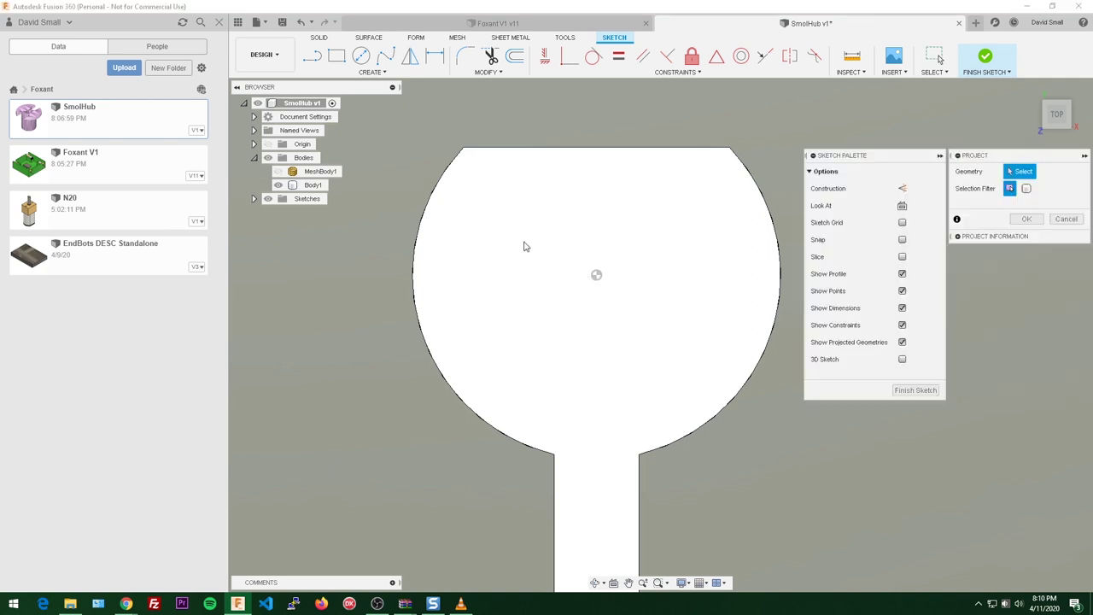
scroll(367, 205, "up", 5)
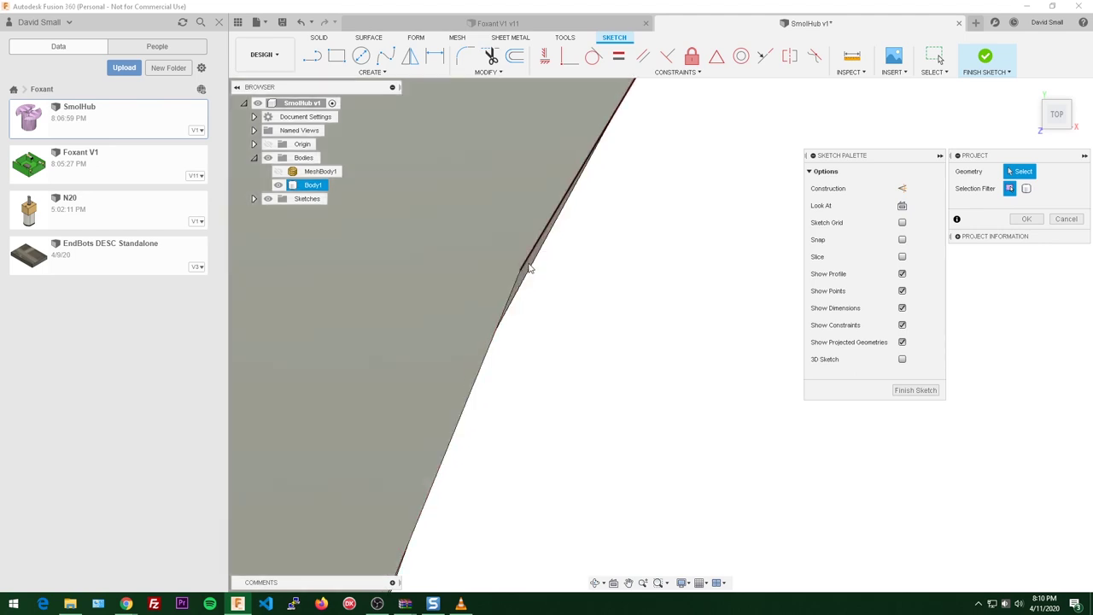
left_click(519, 275)
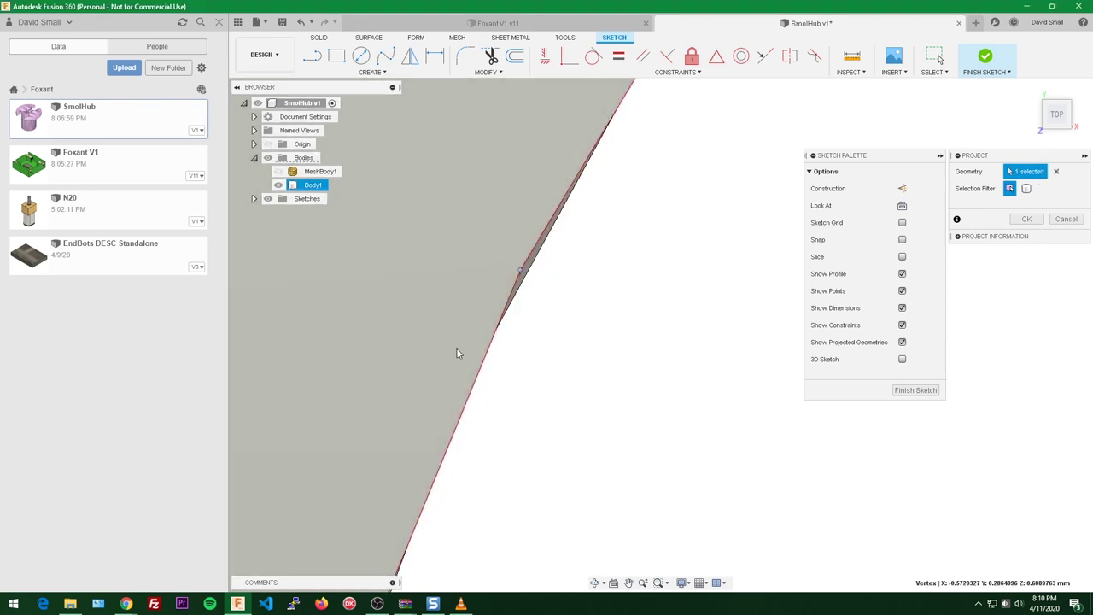
scroll(457, 350, "down", 3)
middle_click_drag(481, 390, 520, 277)
scroll(431, 385, "up", 2)
scroll(427, 394, "up", 1)
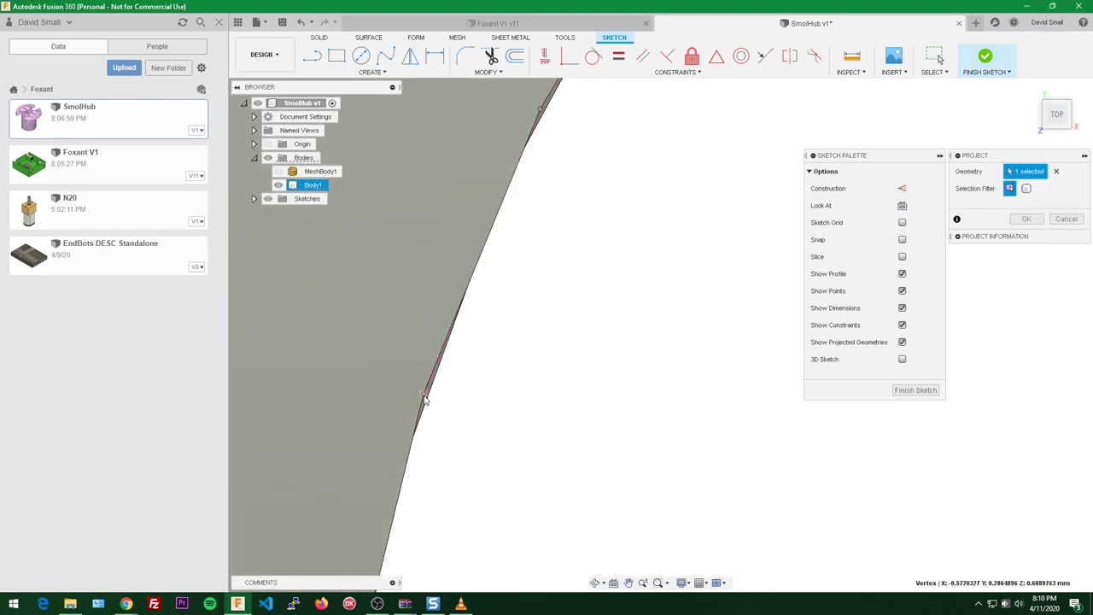
left_click(425, 398)
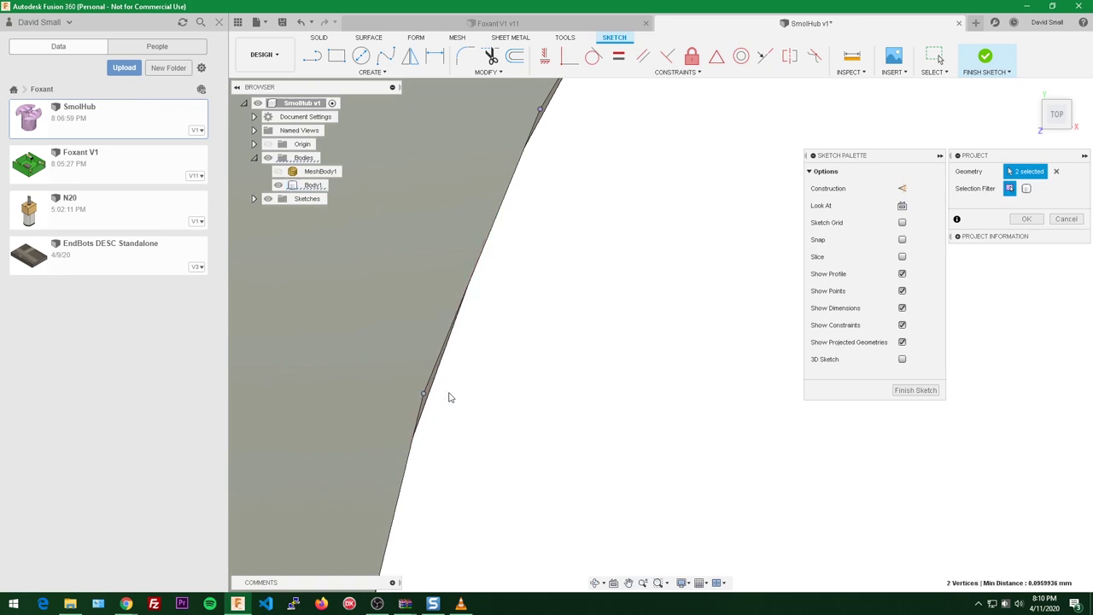
scroll(461, 414, "down", 2)
middle_click_drag(486, 419, 547, 307)
scroll(489, 435, "up", 4)
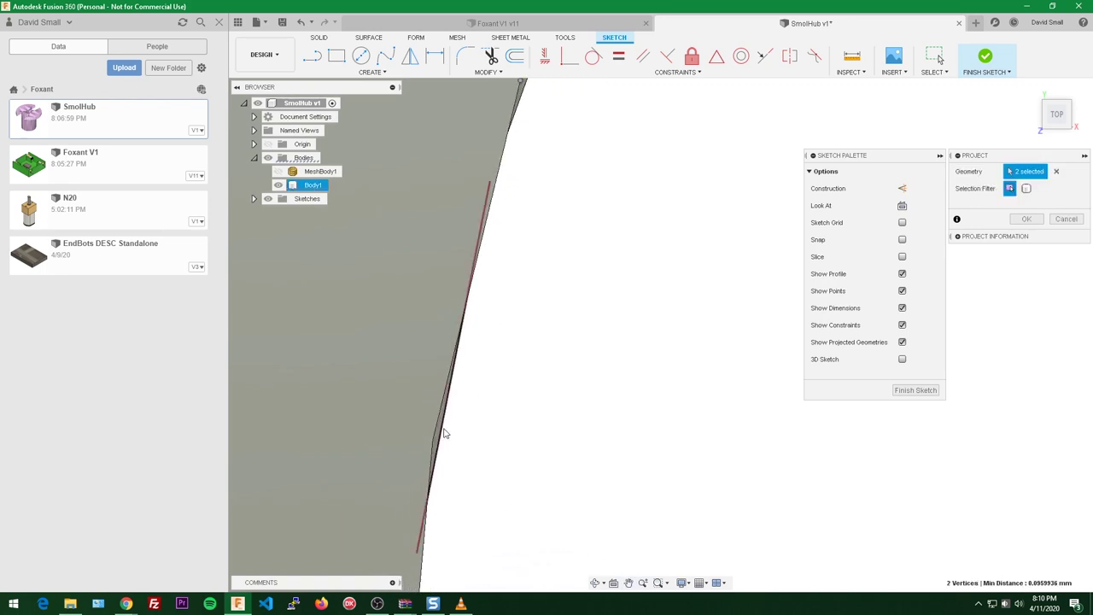
left_click(433, 443)
scroll(580, 367, "down", 5)
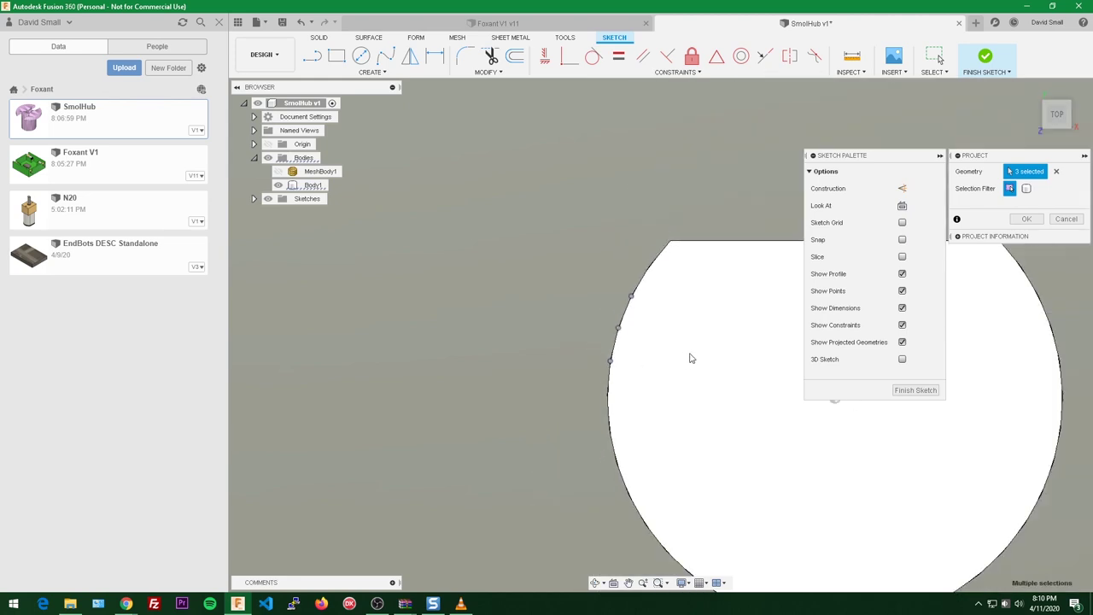
key("Return")
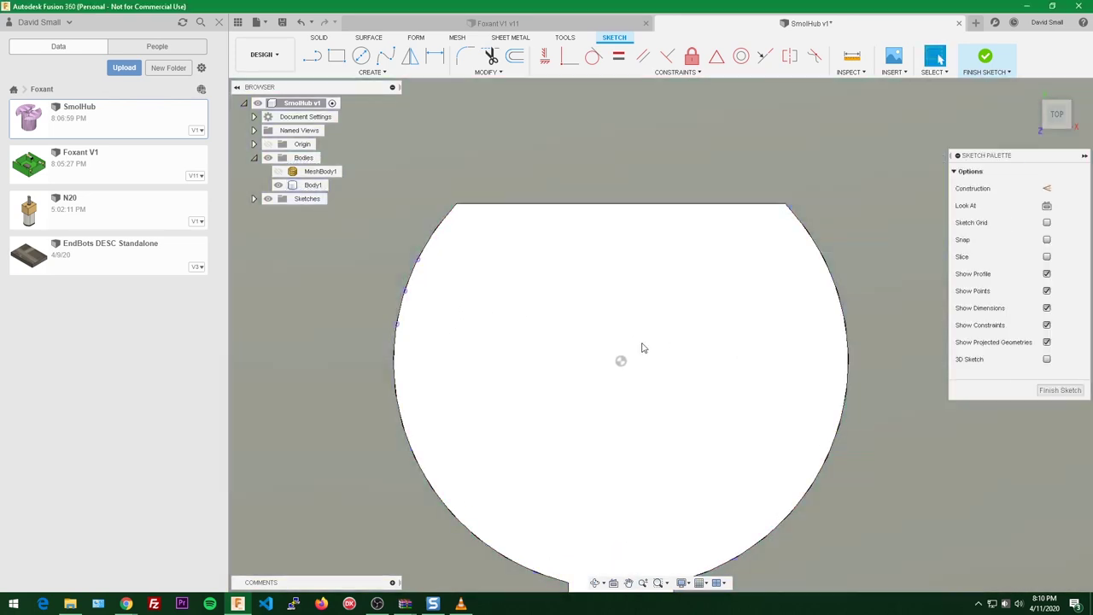
- Draw a 3-point circle through the three projected vertices so that it traces the round part of the bore
key("s")
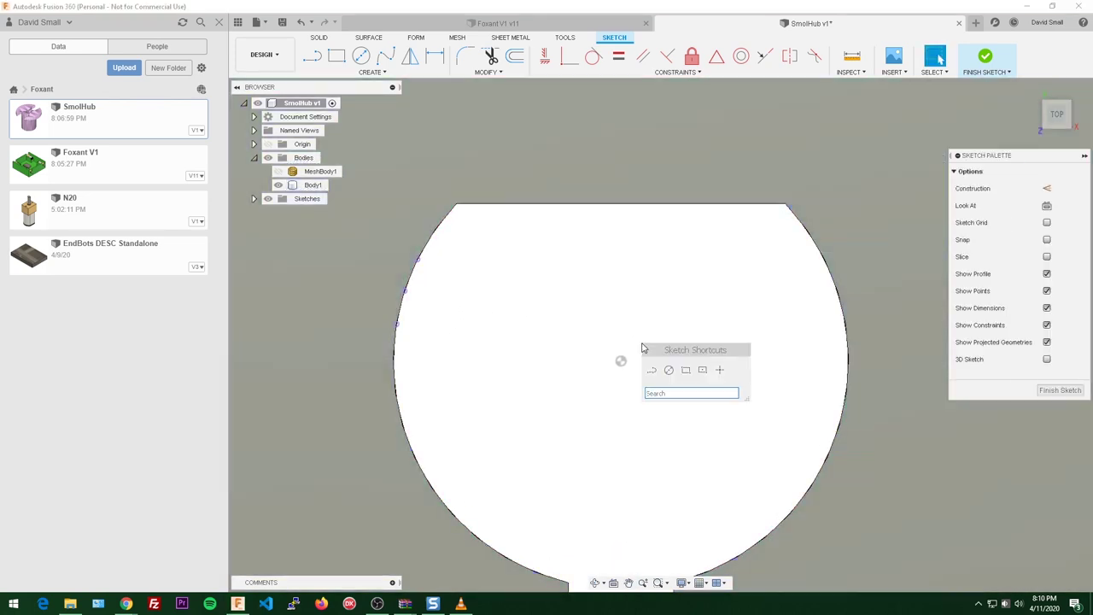
type("cir")
left_click(708, 488)
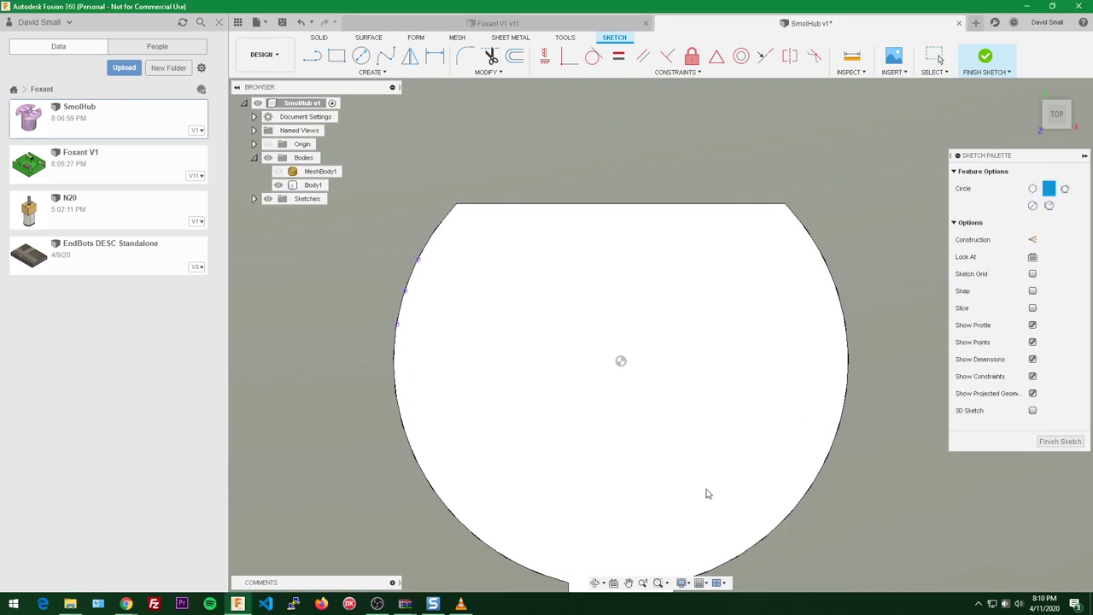
scroll(457, 322, "up", 2)
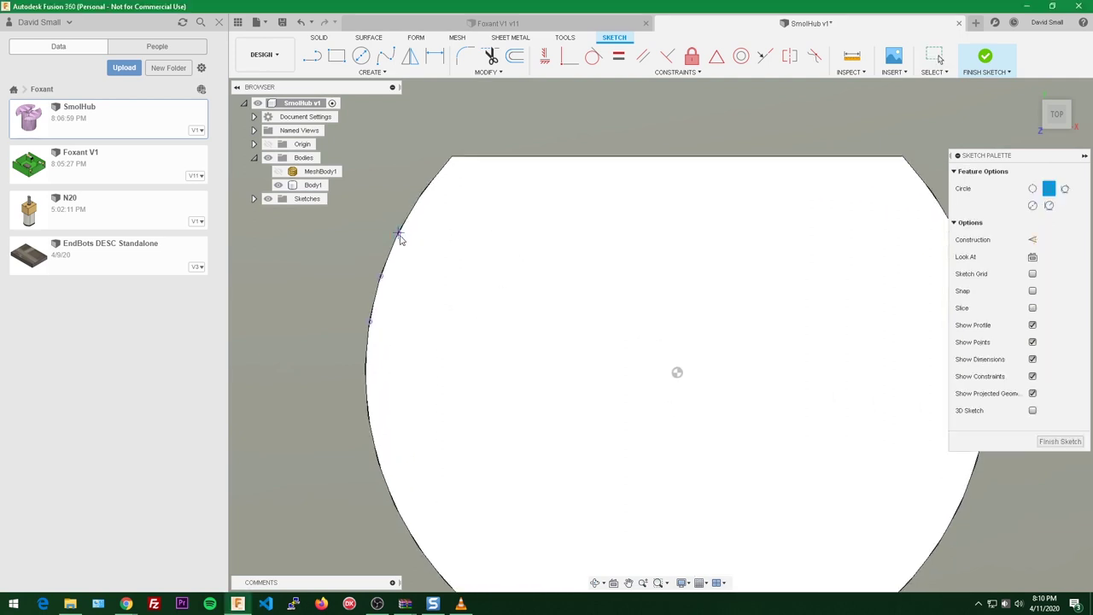
left_click(382, 275)
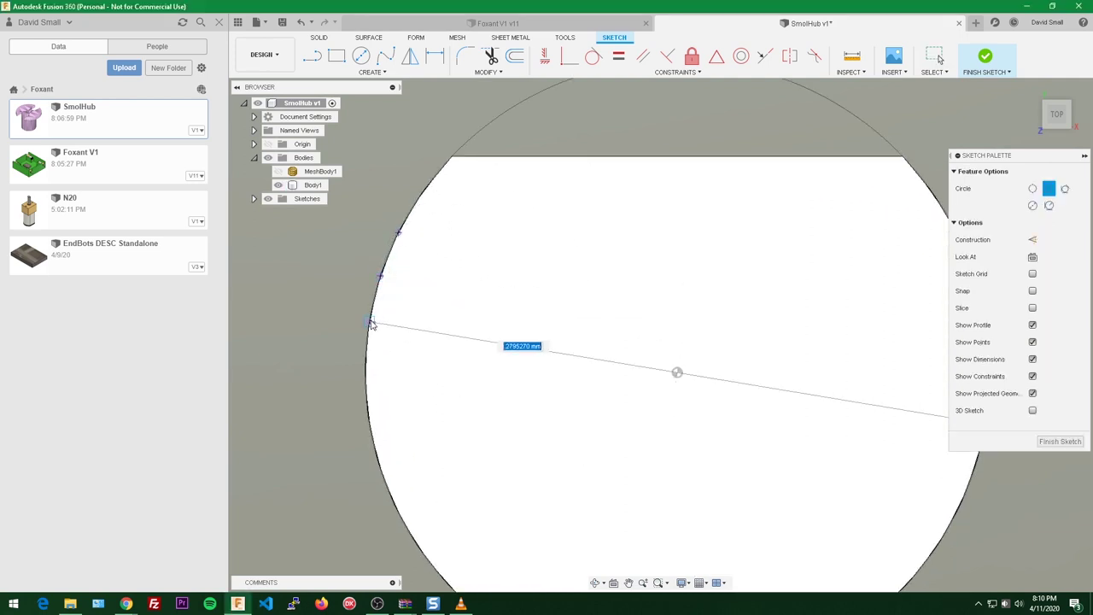
left_click(369, 322)
scroll(487, 360, "down", 3)
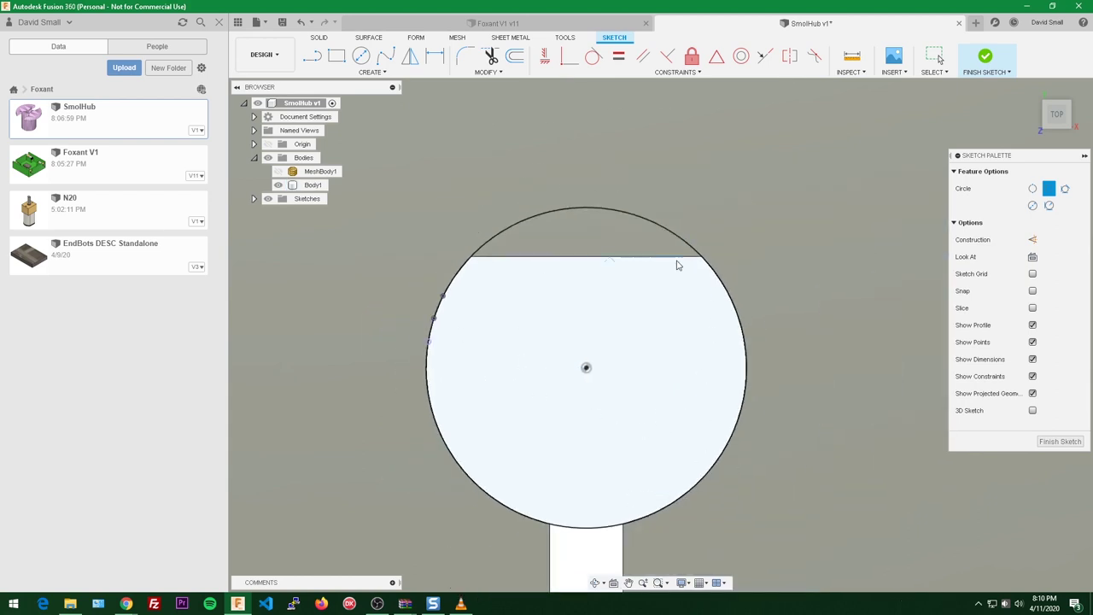
scroll(683, 343, "up", 1)
scroll(574, 350, "up", 2)
middle_click_drag(410, 267, 497, 239)
scroll(679, 336, "down", 2)
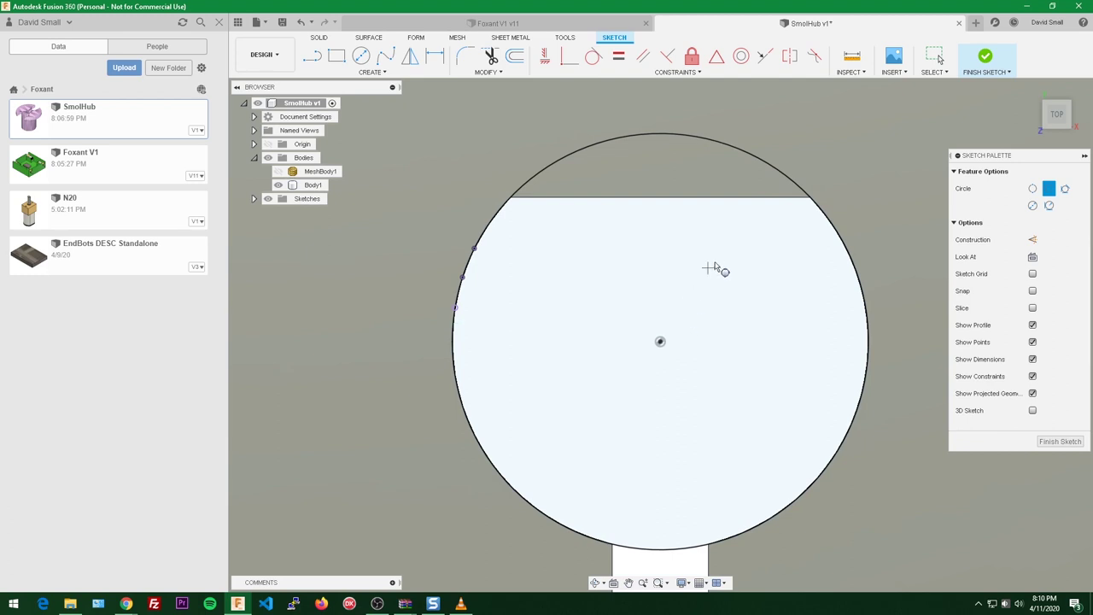
key("Escape")
scroll(559, 306, "up", 2)
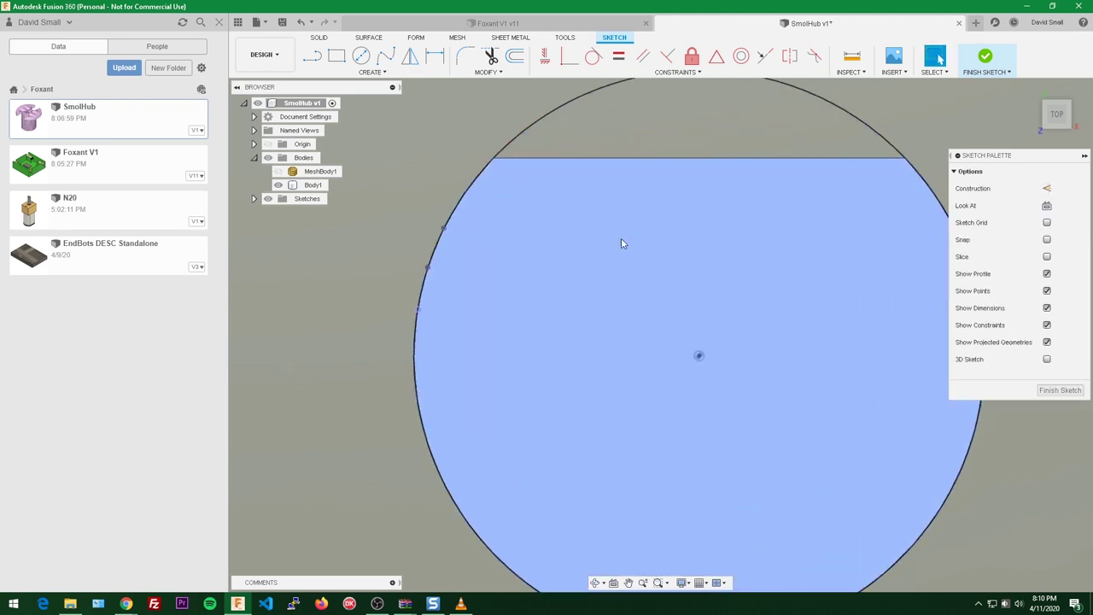
scroll(504, 271, "up", 2)
scroll(546, 256, "down", 2)
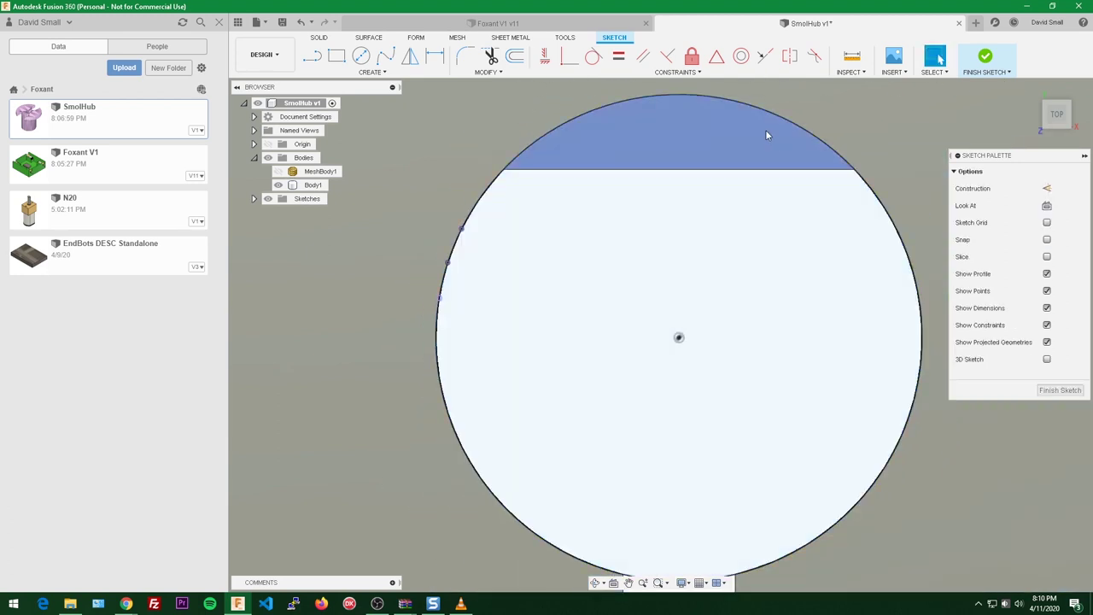
scroll(572, 282, "down", 2)
key("o")
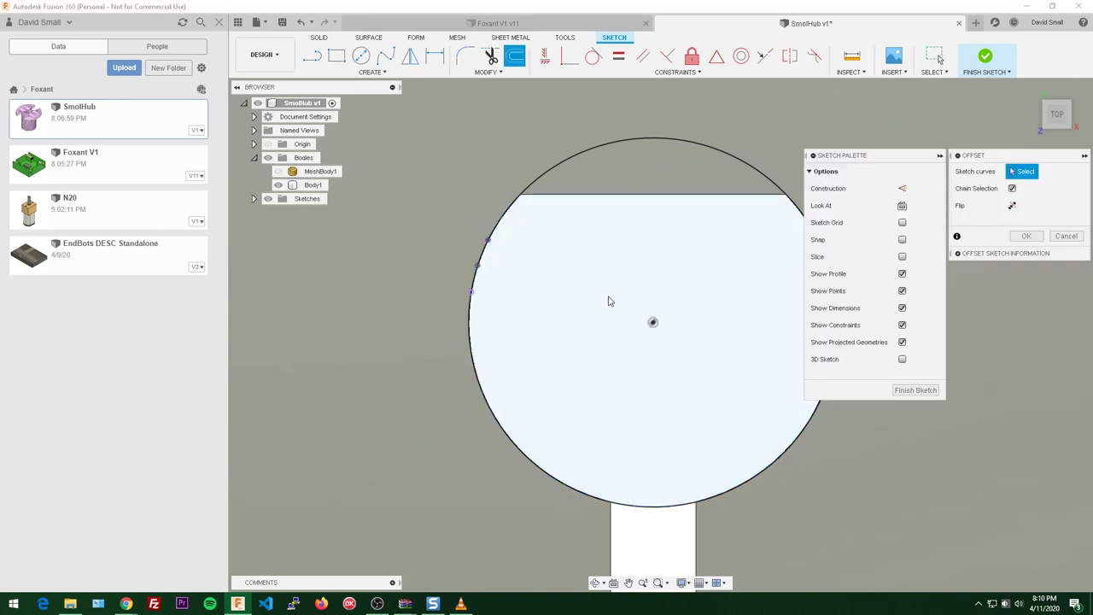
scroll(677, 273, "down", 2)
scroll(671, 275, "up", 1)
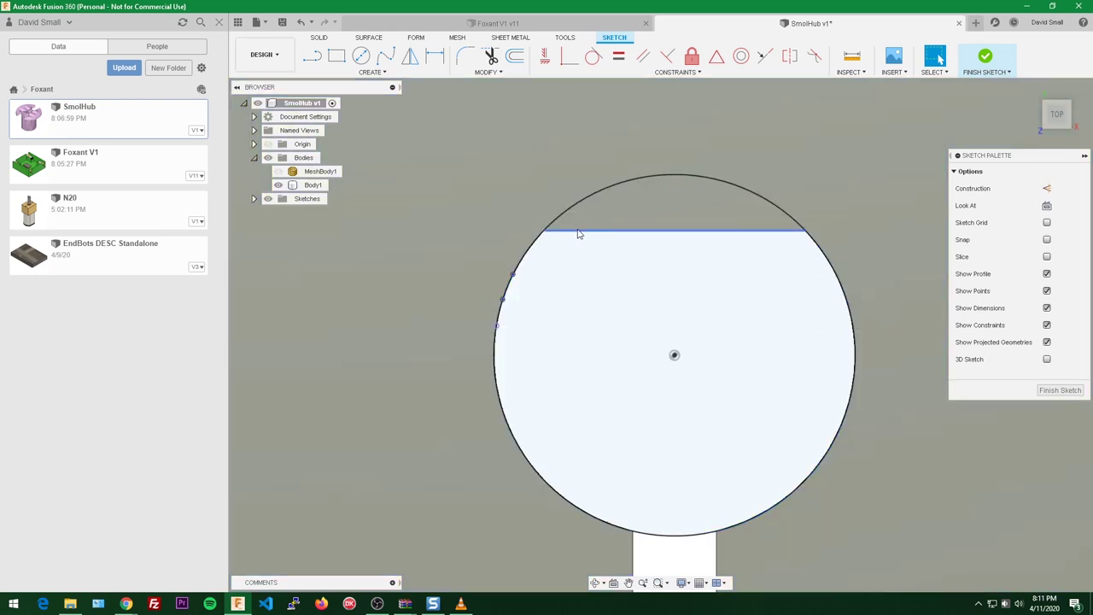
- Break the sketched circle where it crosses the bore's flat and delete the arc beyond the flat
left_click(603, 252)
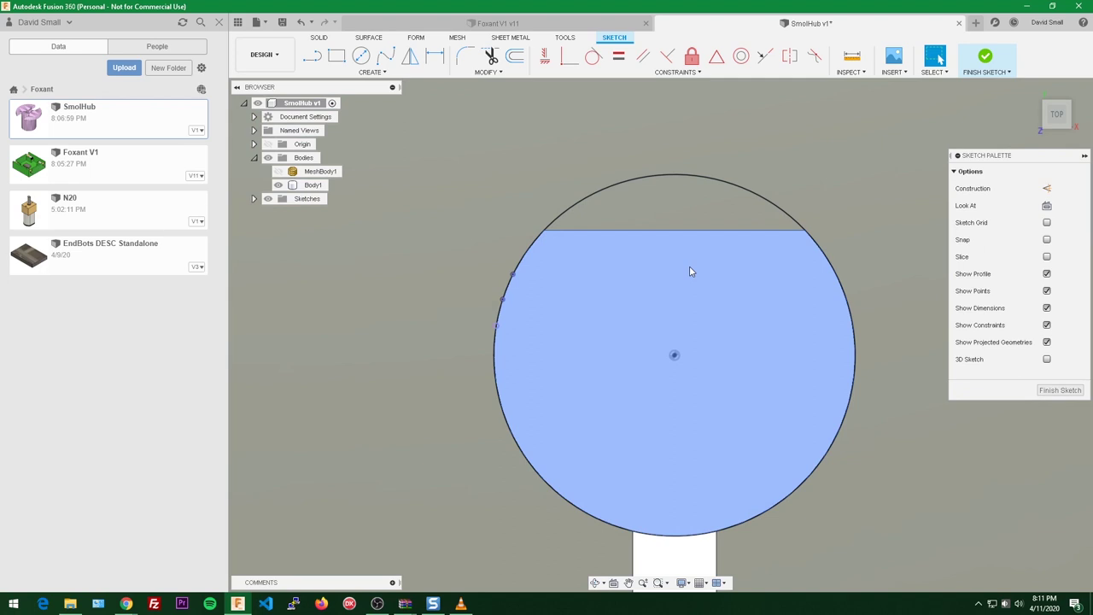
type("s")
type("bre")
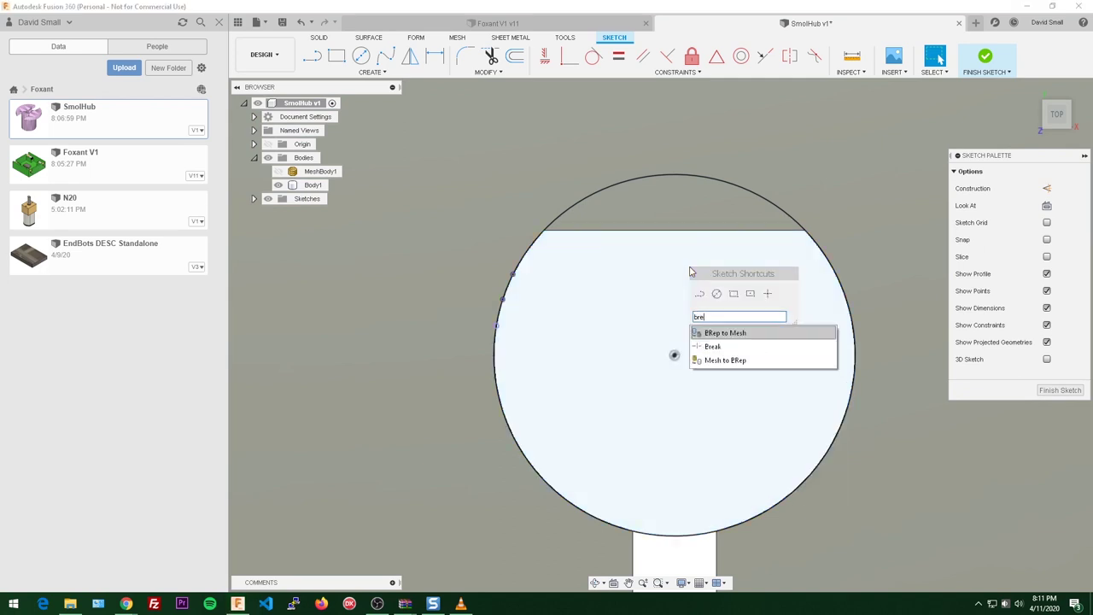
key("Down")
key("Return")
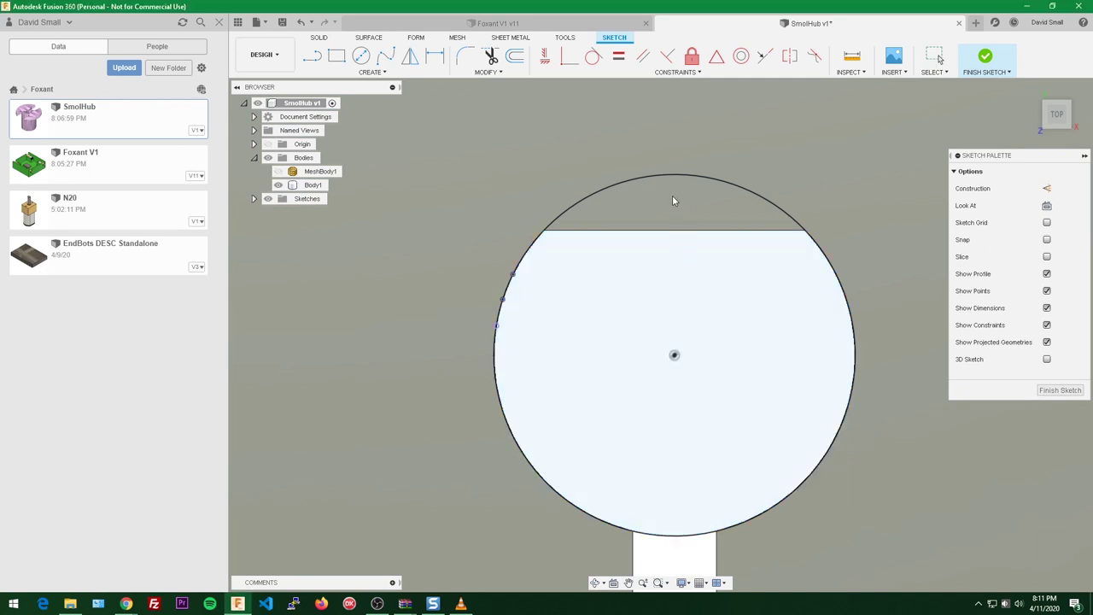
scroll(702, 274, "up", 3)
middle_click_drag(651, 253, 619, 219)
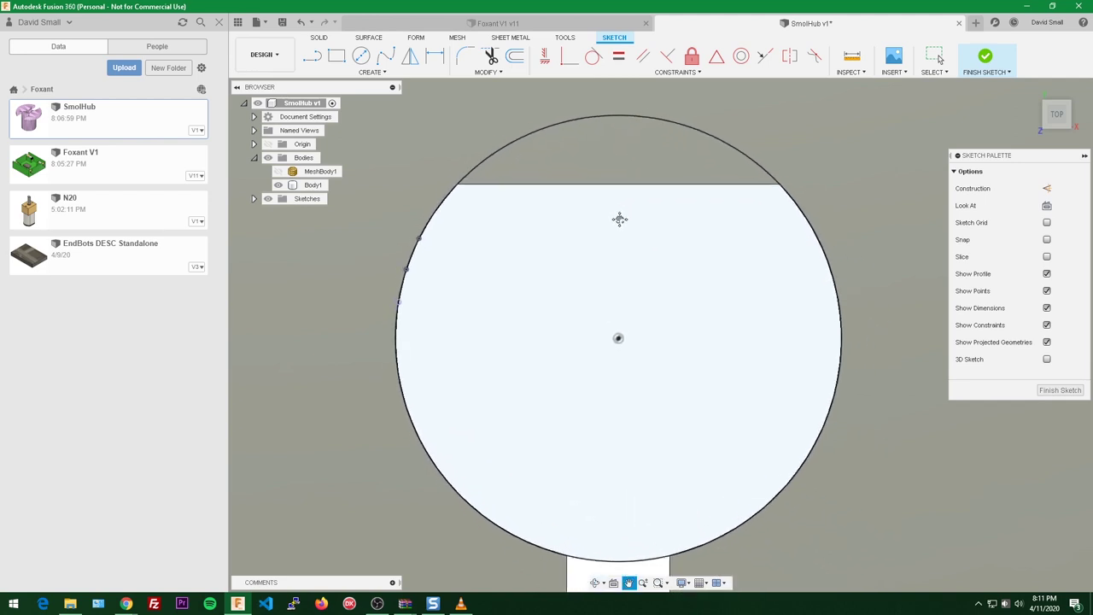
scroll(619, 220, "down", 1)
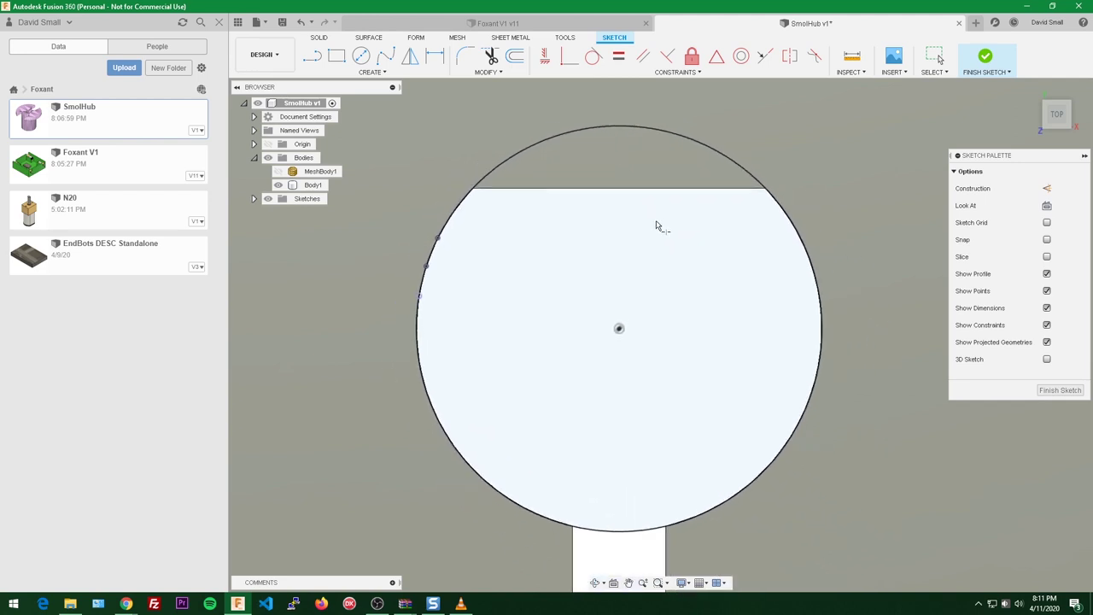
left_click(624, 126)
left_click(636, 130)
key("Escape")
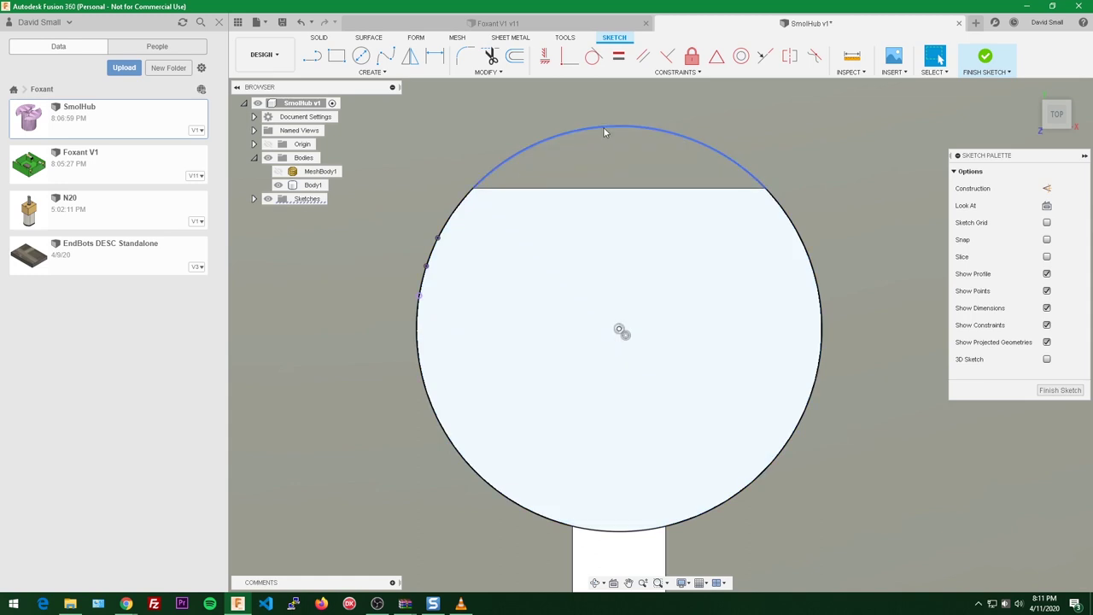
left_click(603, 130)
key("Delete")
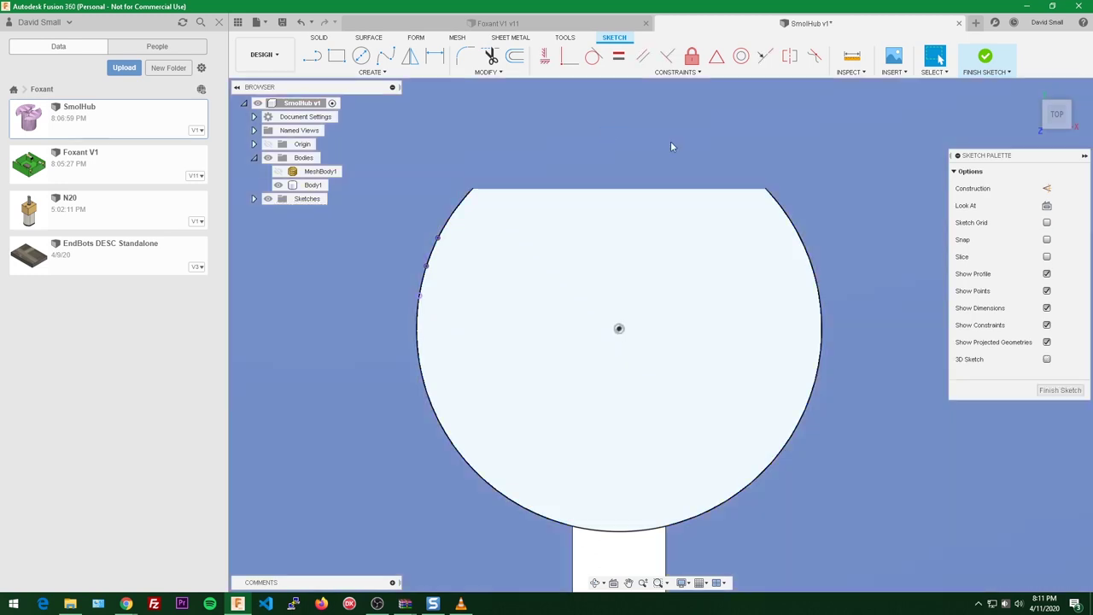
- Offset the D-shaped bore outline, including its flat edge, outward by 0.1 mm
scroll(671, 137, "down", 1)
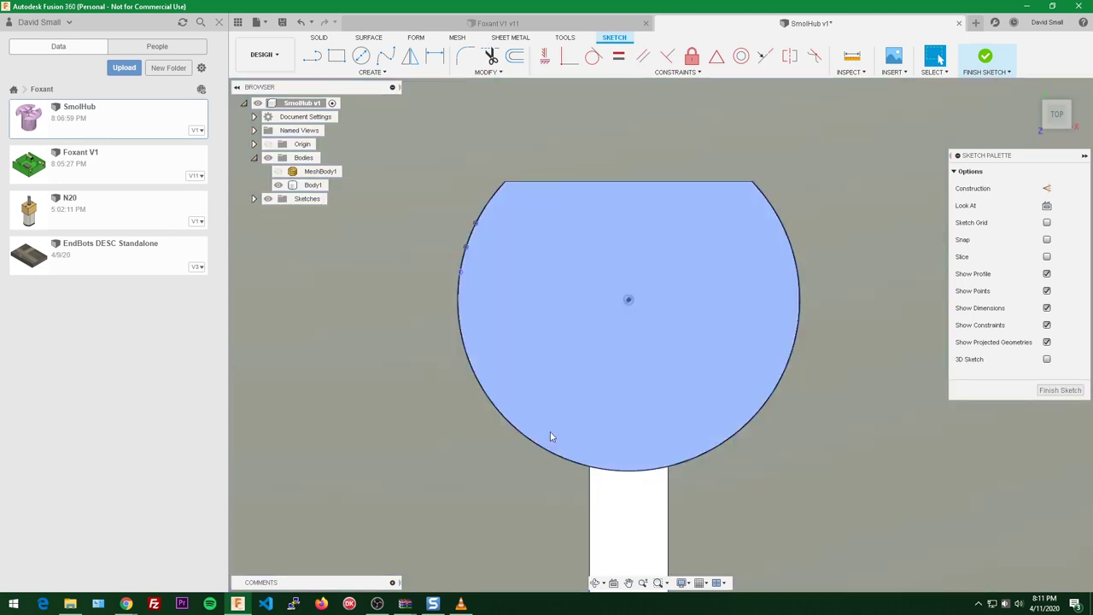
left_click(783, 262)
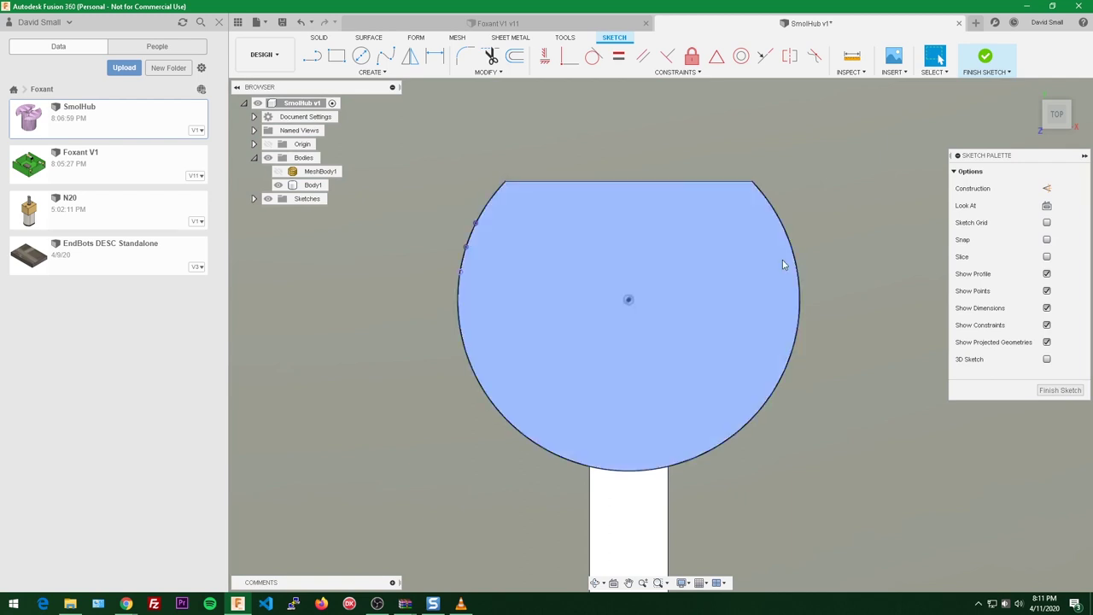
left_click(654, 187)
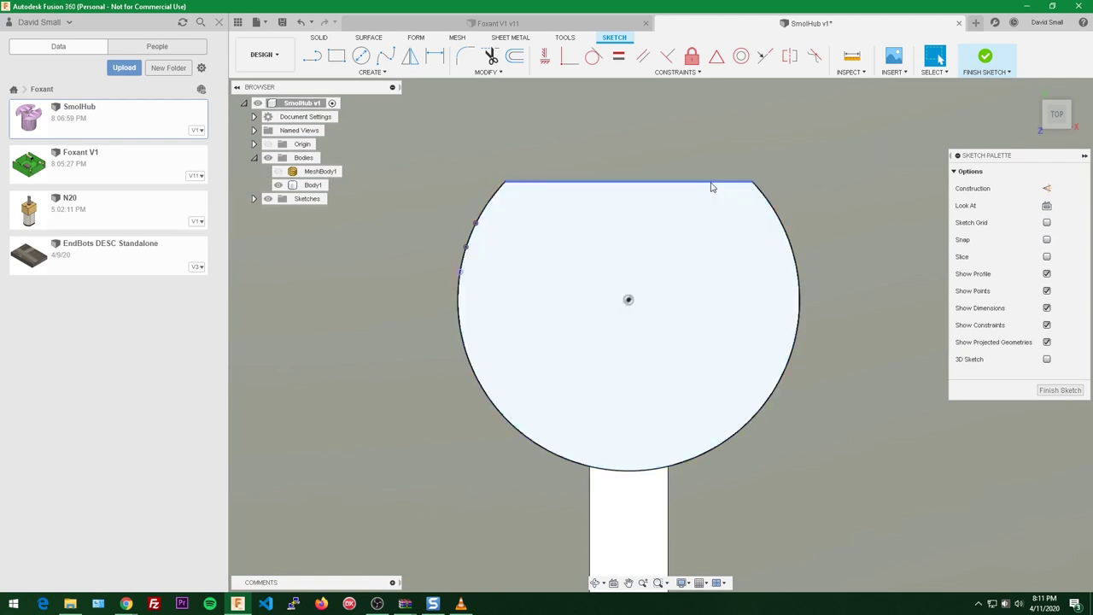
double_click(764, 196)
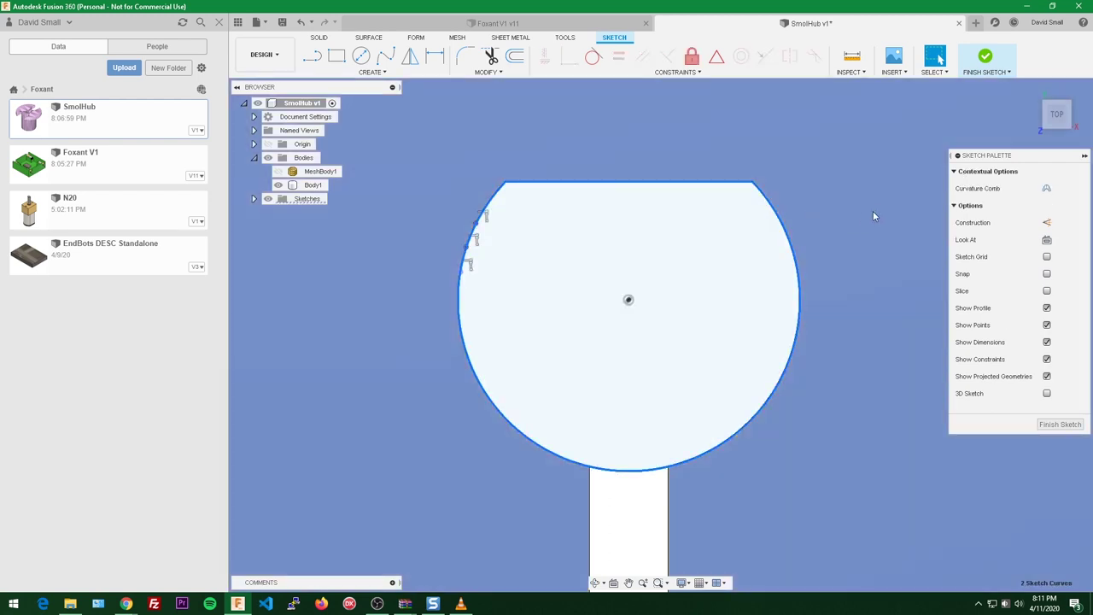
key("o")
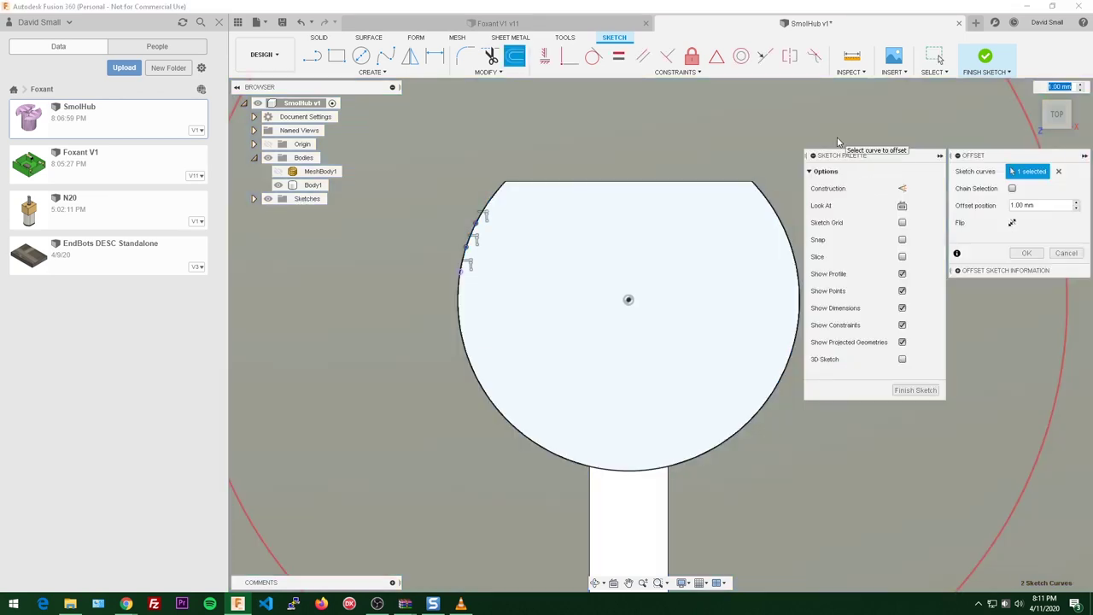
type(".1m")
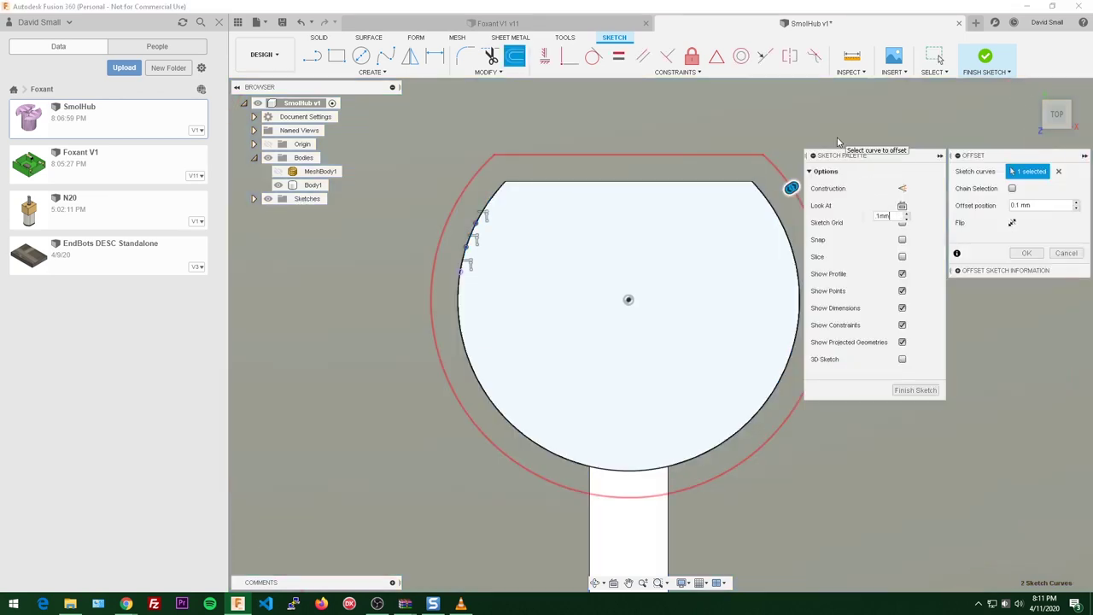
scroll(574, 174, "down", 4)
scroll(627, 166, "up", 5)
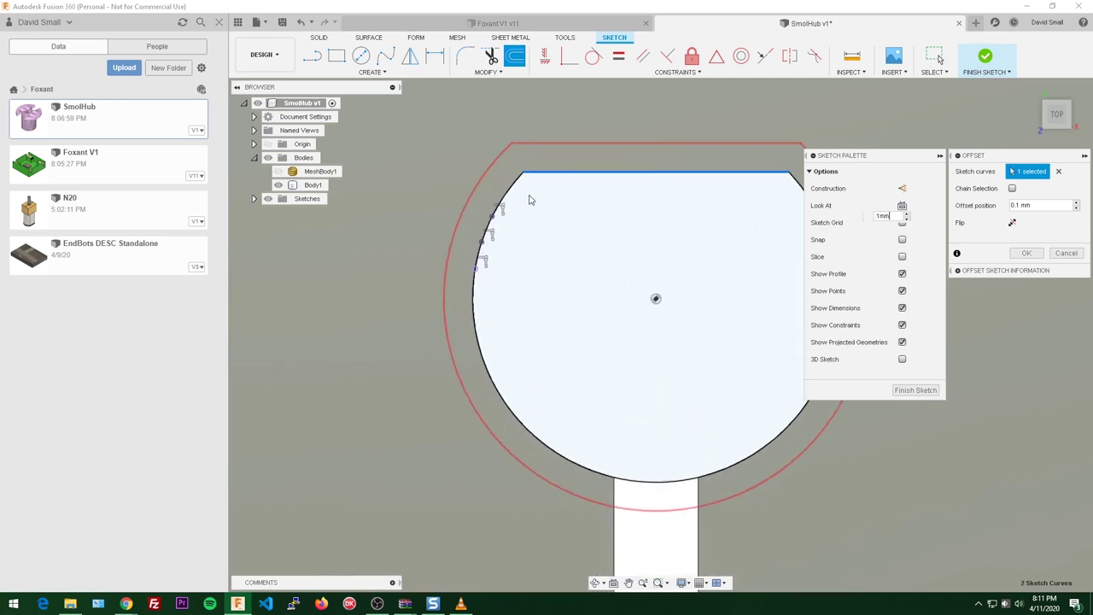
scroll(451, 289, "up", 6)
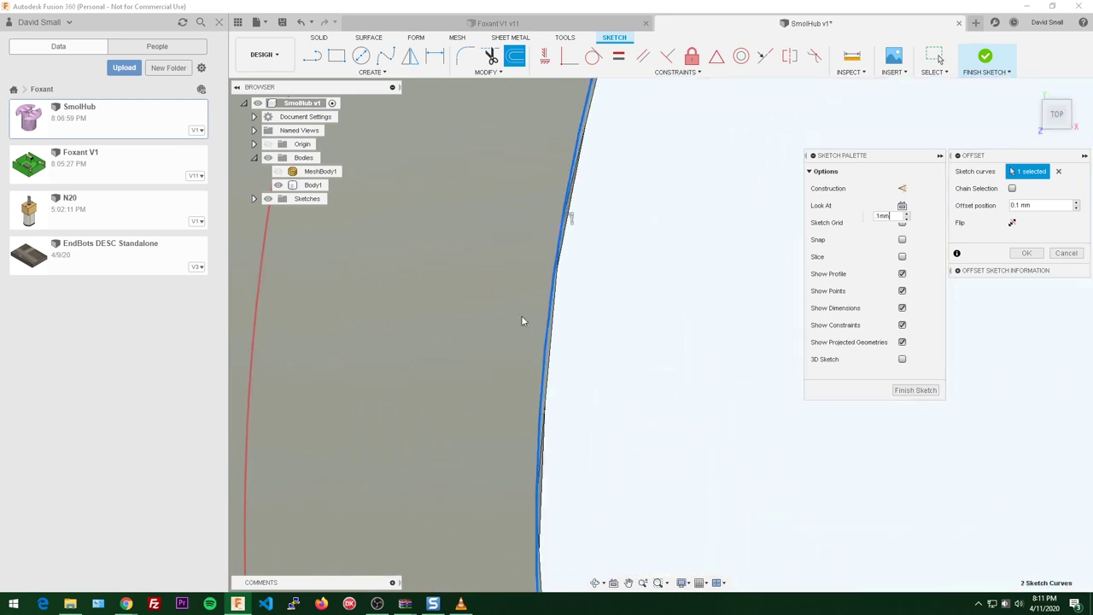
scroll(522, 321, "down", 6)
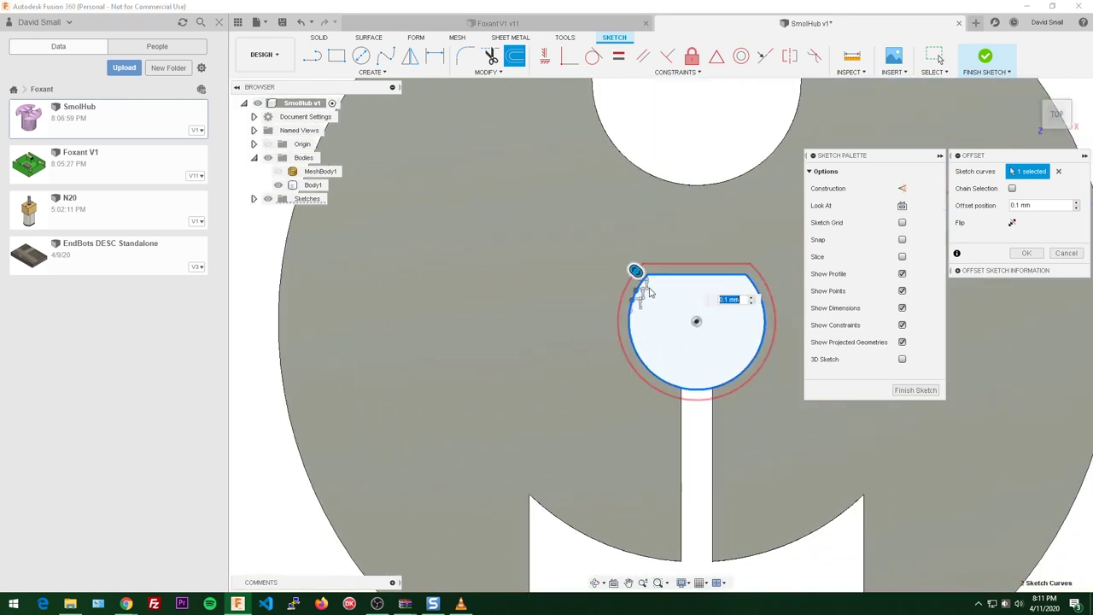
scroll(686, 236, "up", 5)
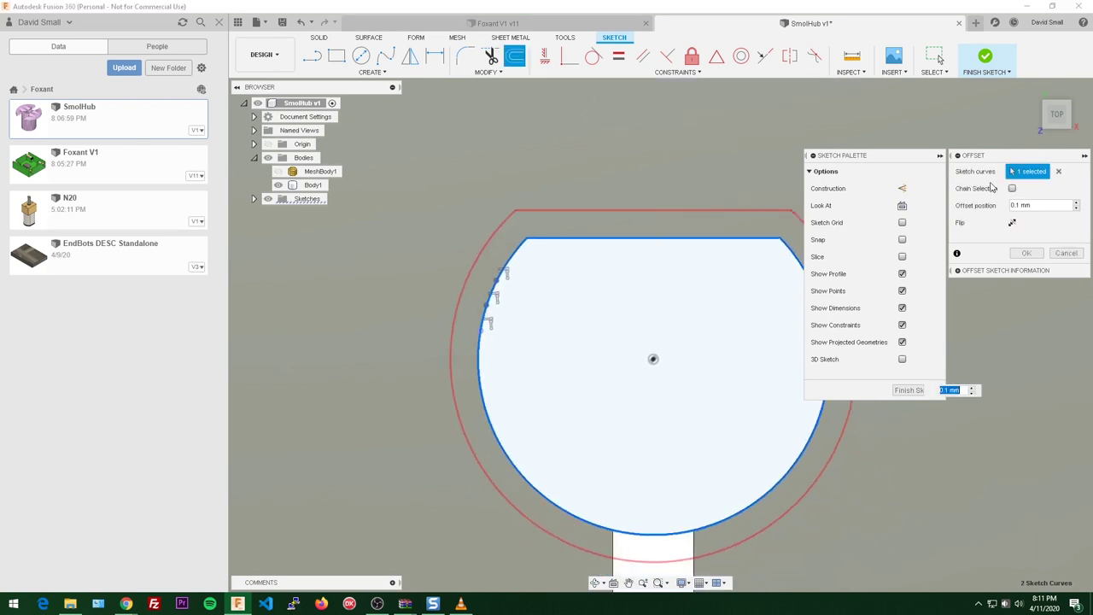
left_click(1027, 254)
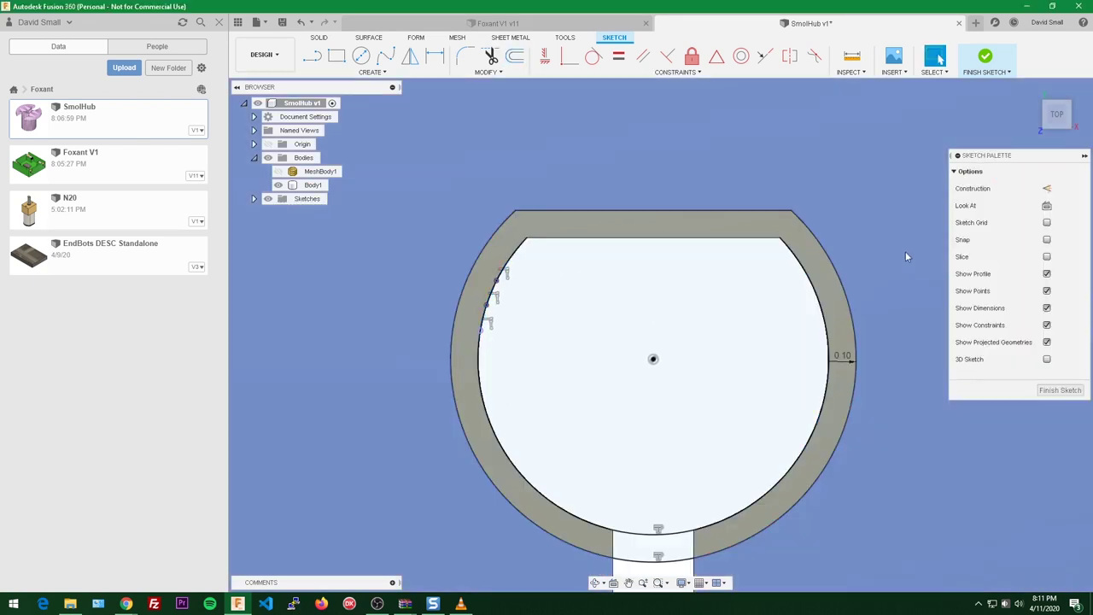
- Try to extrude the offset ring, bore and slot-overlap profiles about 1.7 mm into the hub as a cut
scroll(572, 209, "up", 3)
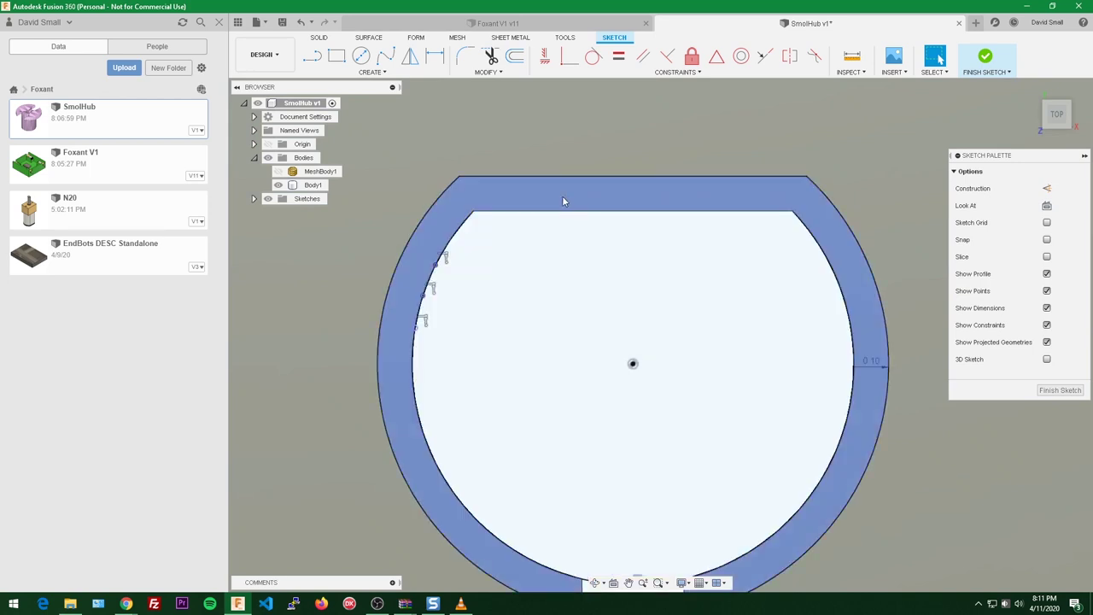
left_click(566, 198)
scroll(571, 194, "down", 2)
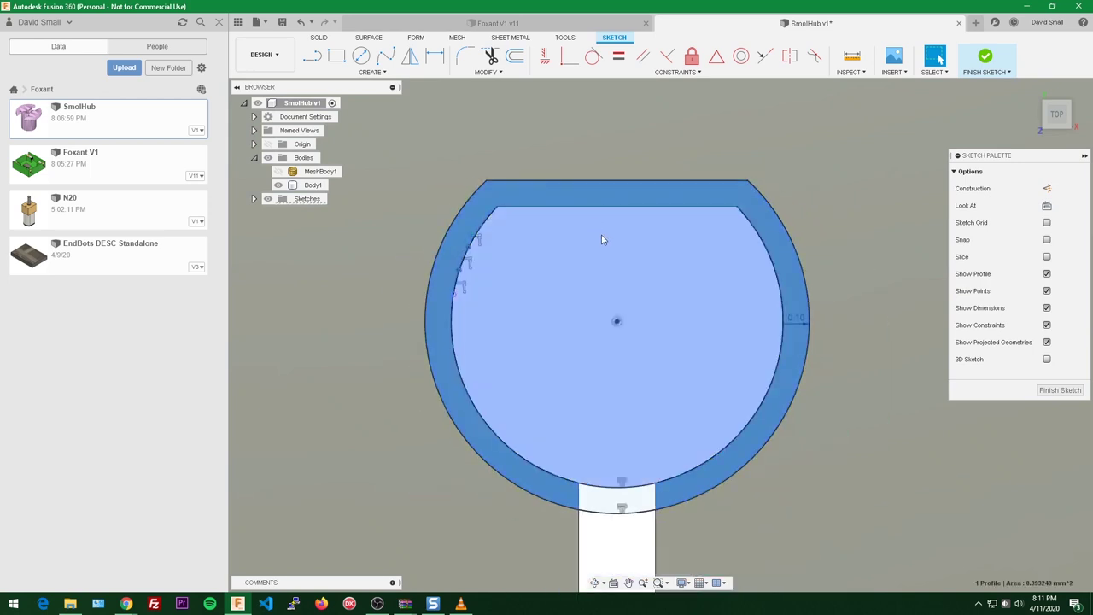
left_click(602, 237)
middle_click_drag(654, 259, 610, 289, "shift")
scroll(619, 376, "up", 3)
left_click(616, 470)
scroll(655, 358, "down", 6)
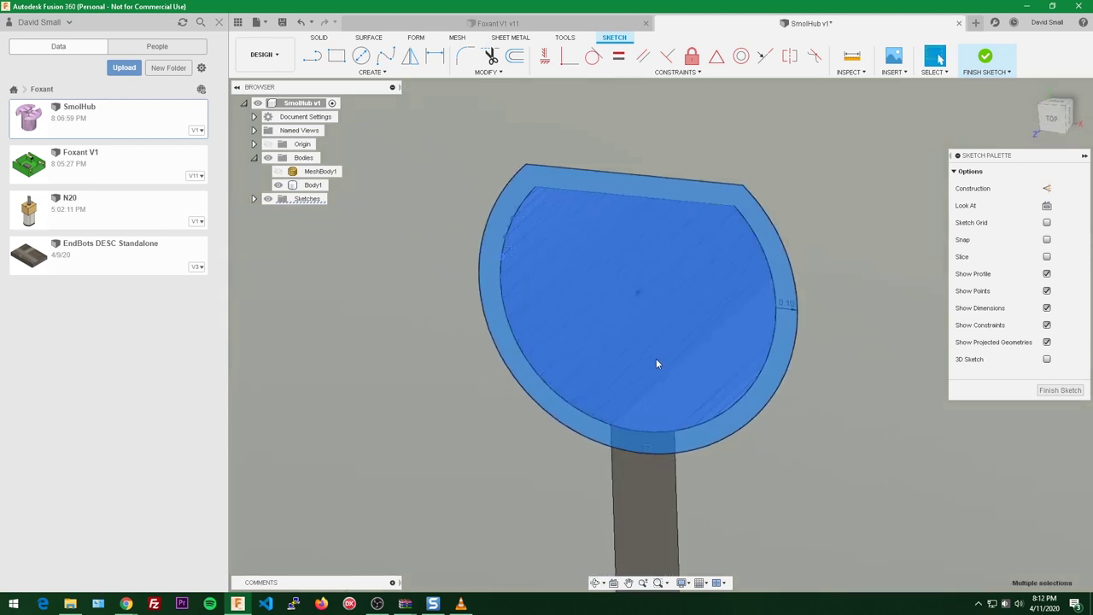
key("e")
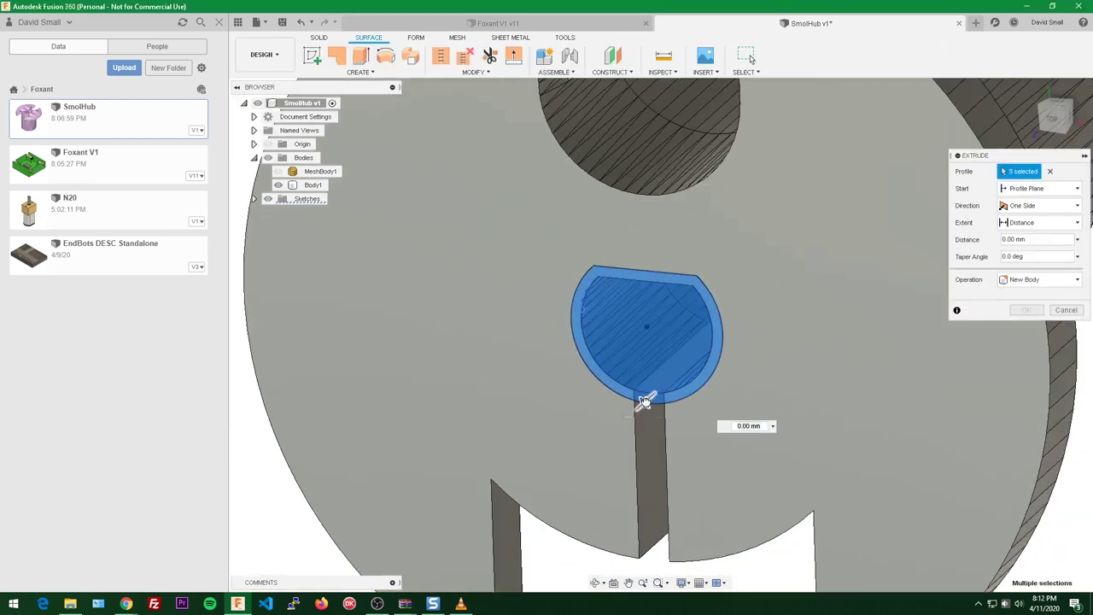
left_click_drag(668, 380, 715, 335)
scroll(659, 339, "up", 4)
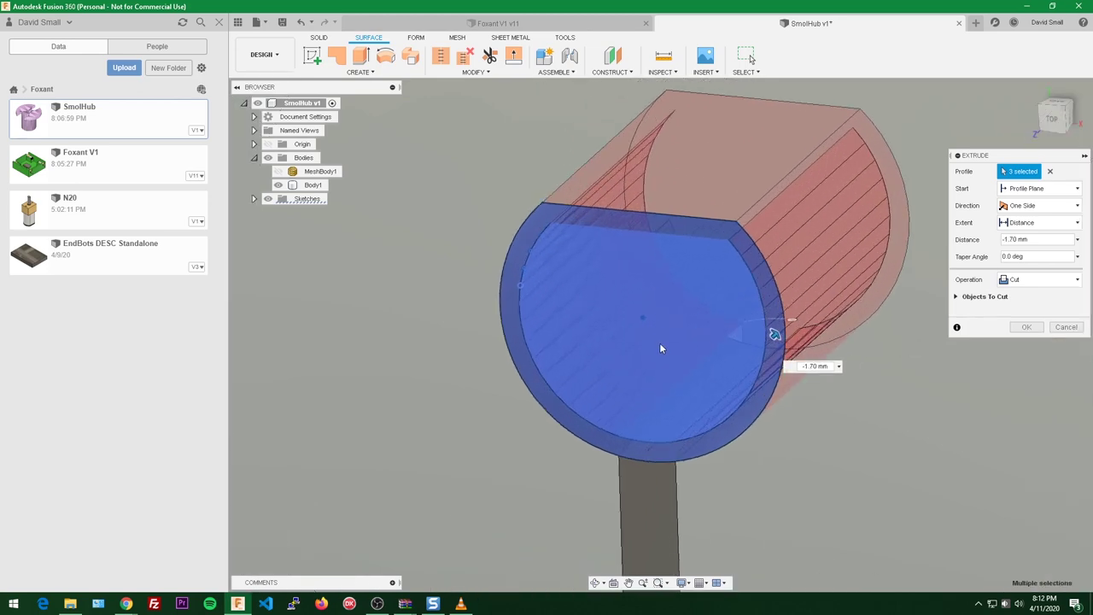
- Examine the cut preview around the slot and try an object as the extrusion's extent
middle_click_drag(664, 343, 563, 453, "shift")
scroll(552, 459, "up", 3)
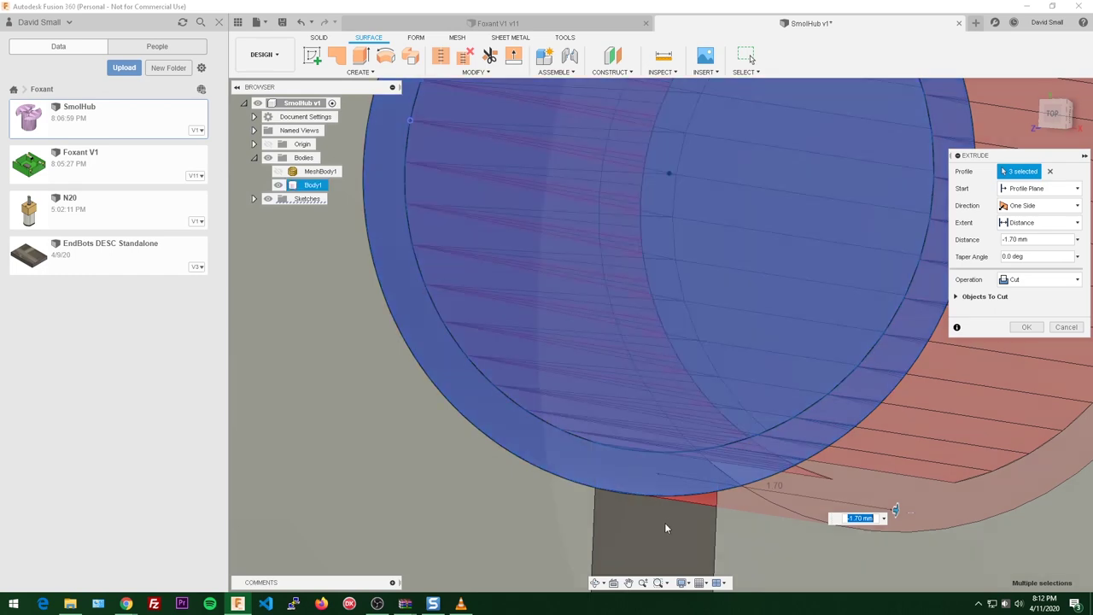
scroll(627, 445, "up", 3)
scroll(696, 459, "down", 5)
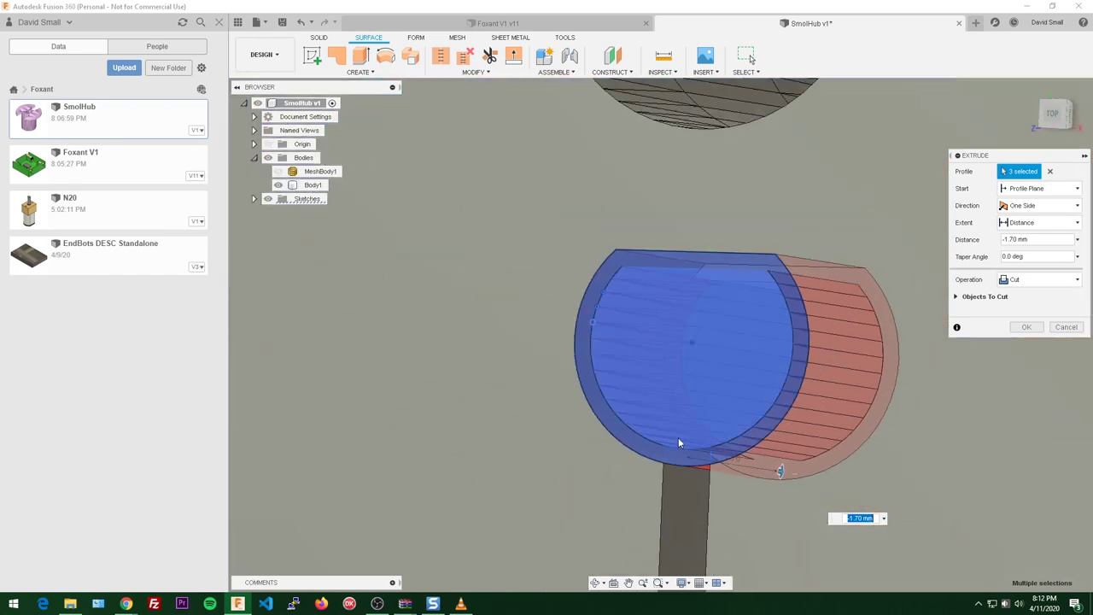
middle_click_drag(680, 441, 656, 433, "shift")
scroll(653, 430, "down", 2)
middle_click_drag(645, 426, 570, 419)
scroll(647, 434, "up", 2)
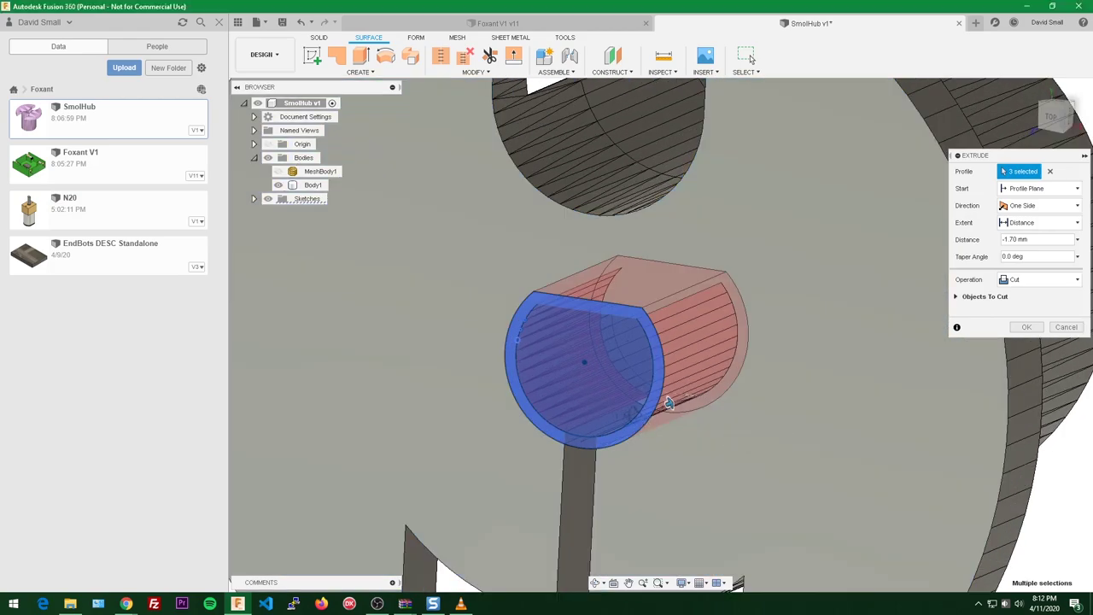
middle_click_drag(647, 433, 586, 453, "shift")
scroll(724, 384, "down", 2)
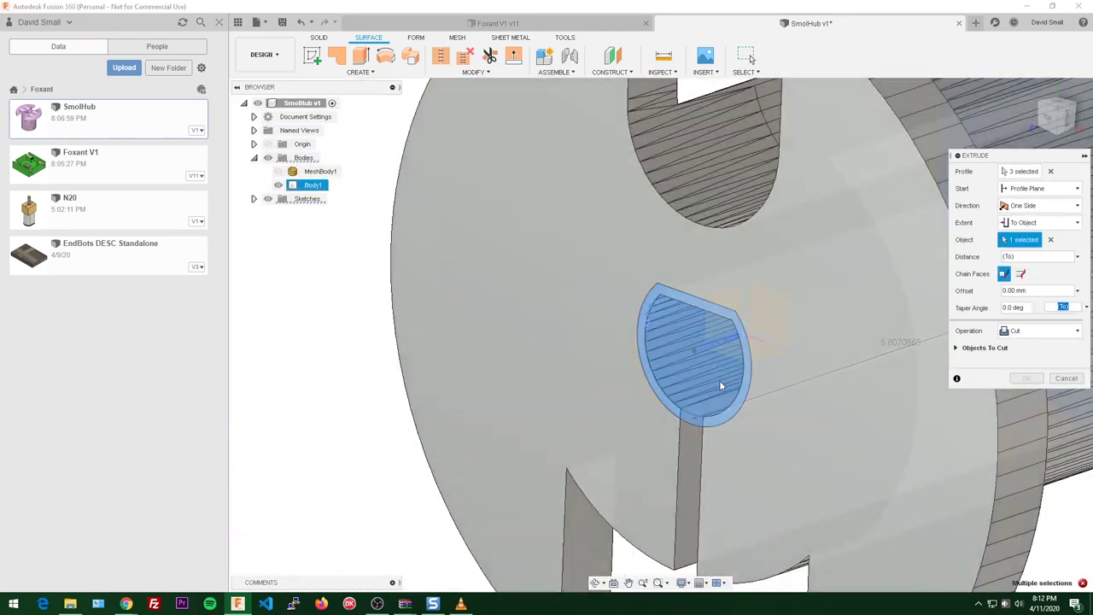
scroll(726, 453, "up", 5)
mouse_move(709, 497)
middle_mouse_down("shift")
mouse_move(748, 459)
mouse_move(788, 370)
mouse_move(822, 378)
middle_mouse_up("shift")
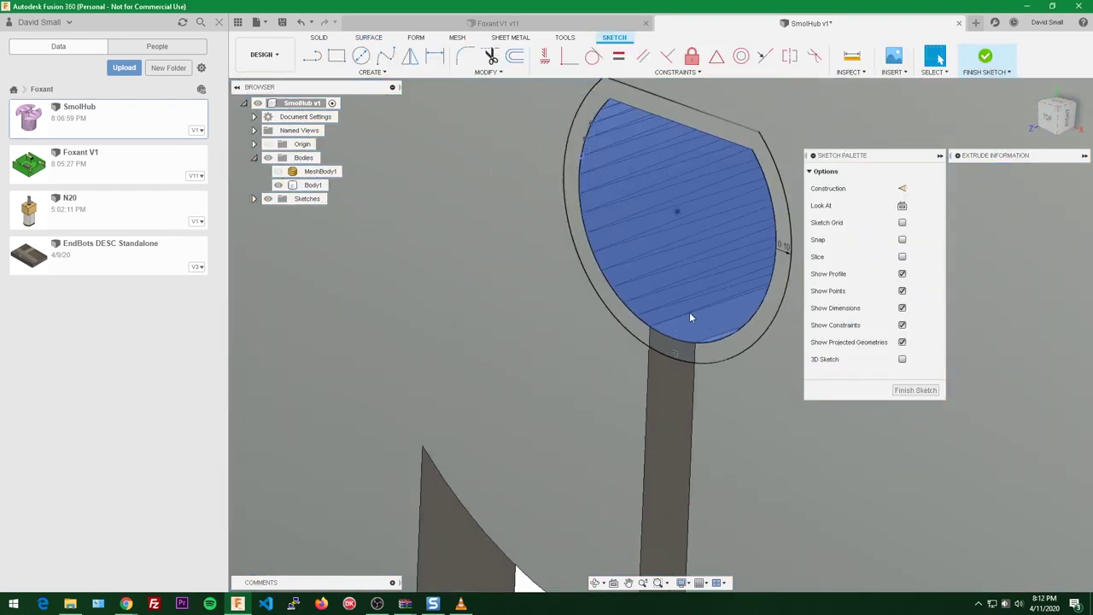
scroll(691, 318, "down", 3)
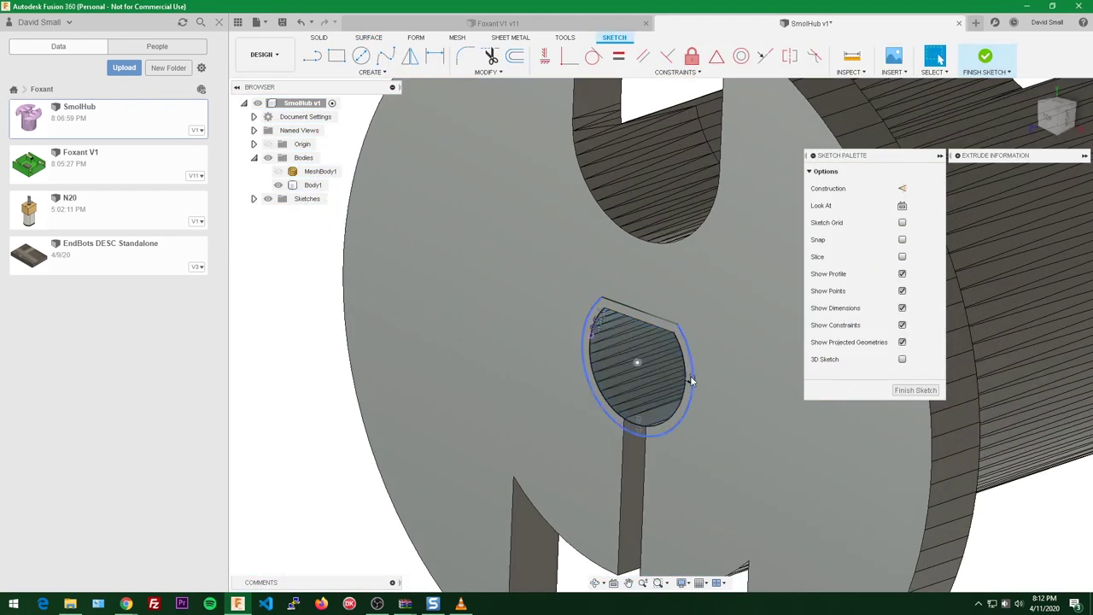
- Hide Body1, select all sketch geometry and profiles within the offset D-shaped outline, and show Body1 again
left_click(278, 184)
scroll(367, 243, "down", 1)
scroll(418, 306, "up", 3)
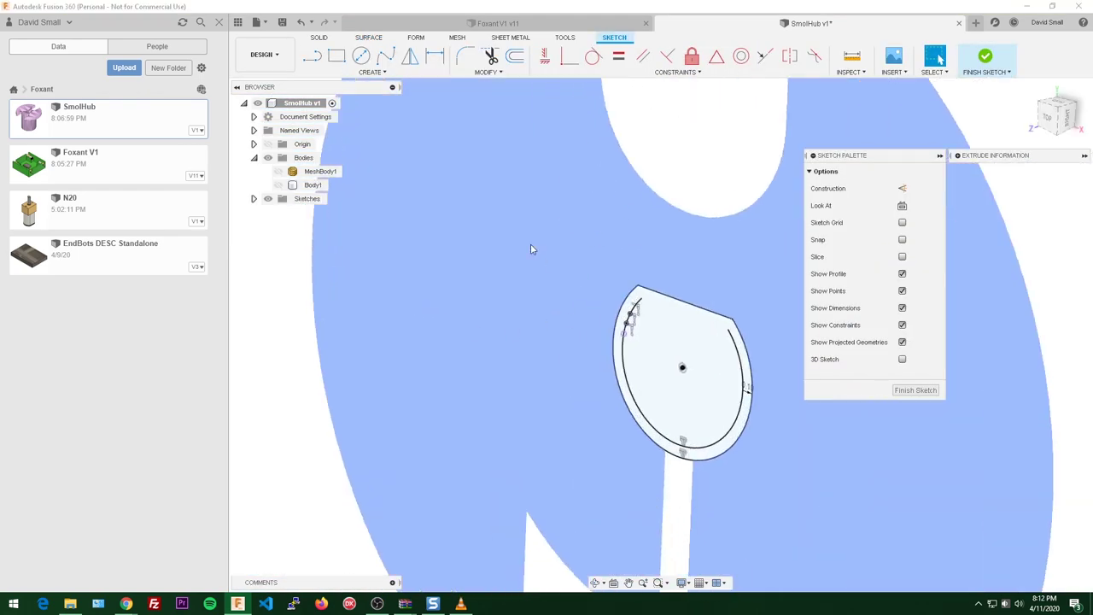
left_click(604, 294)
mouse_move(605, 295)
middle_mouse_down("shift")
mouse_move(640, 284)
mouse_move(578, 203)
middle_mouse_up("shift")
scroll(568, 226, "up", 1)
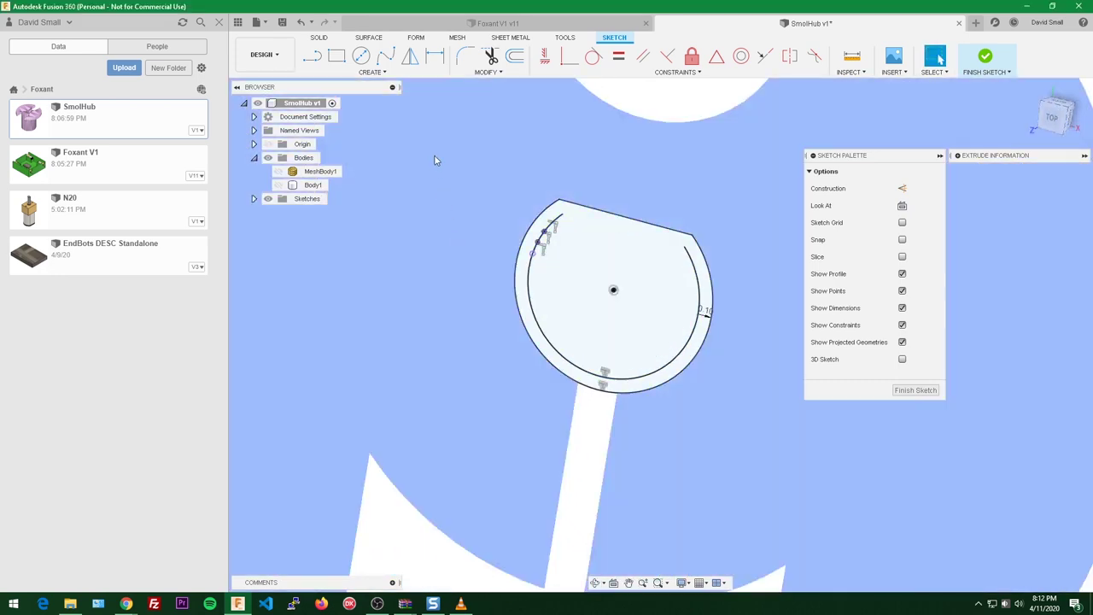
mouse_move(402, 134)
left_mouse_down()
mouse_move(613, 292)
mouse_move(547, 258)
mouse_move(728, 414)
mouse_move(802, 451)
mouse_move(749, 444)
left_mouse_up()
scroll(749, 444, "up", 5)
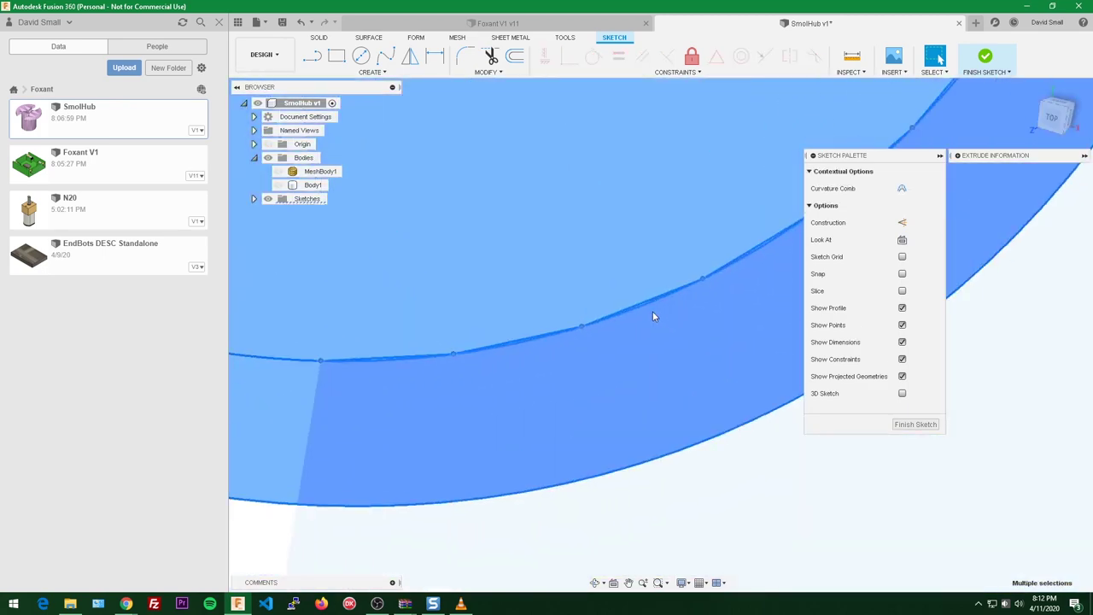
scroll(602, 339, "down", 5)
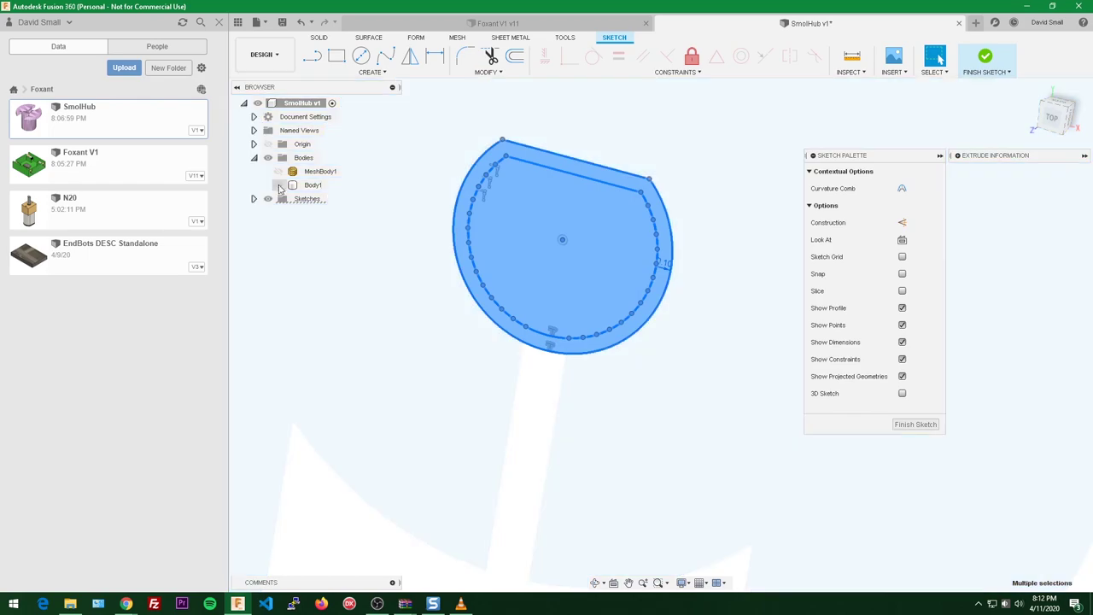
left_click(279, 185)
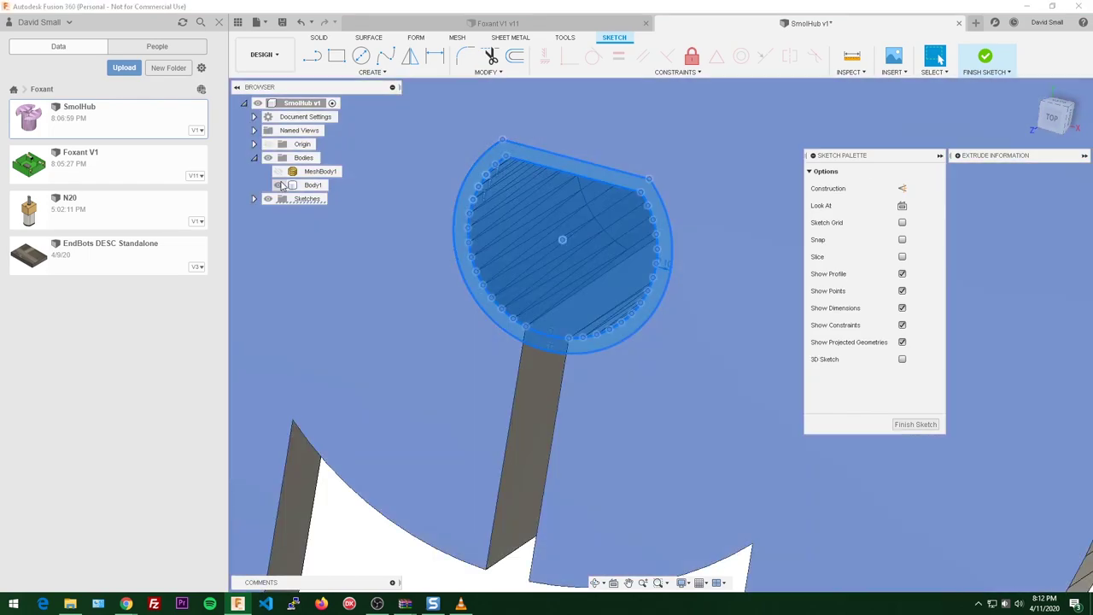
- Extrude the selected D-shaped profiles as a cut through the hub, extending to the face at its opposite end
key("e")
left_click_drag(594, 314, 746, 237)
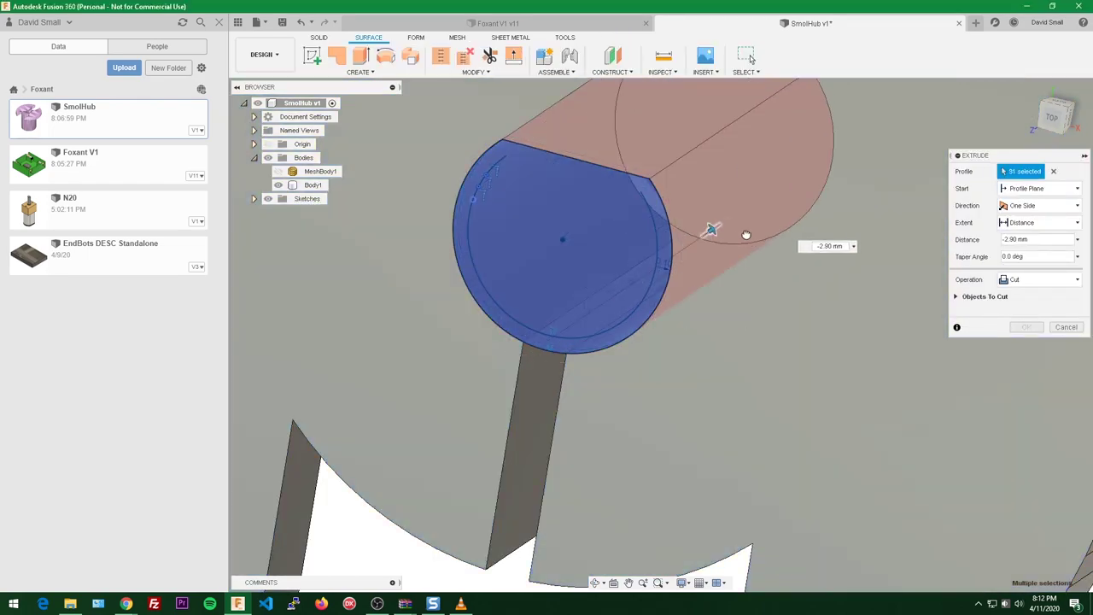
scroll(744, 241, "down", 3)
middle_click_drag(745, 241, 597, 355, "shift")
middle_click_drag(931, 316, 649, 363)
middle_click_drag(649, 363, 637, 373, "shift")
left_click_drag(637, 372, 616, 386, "shift")
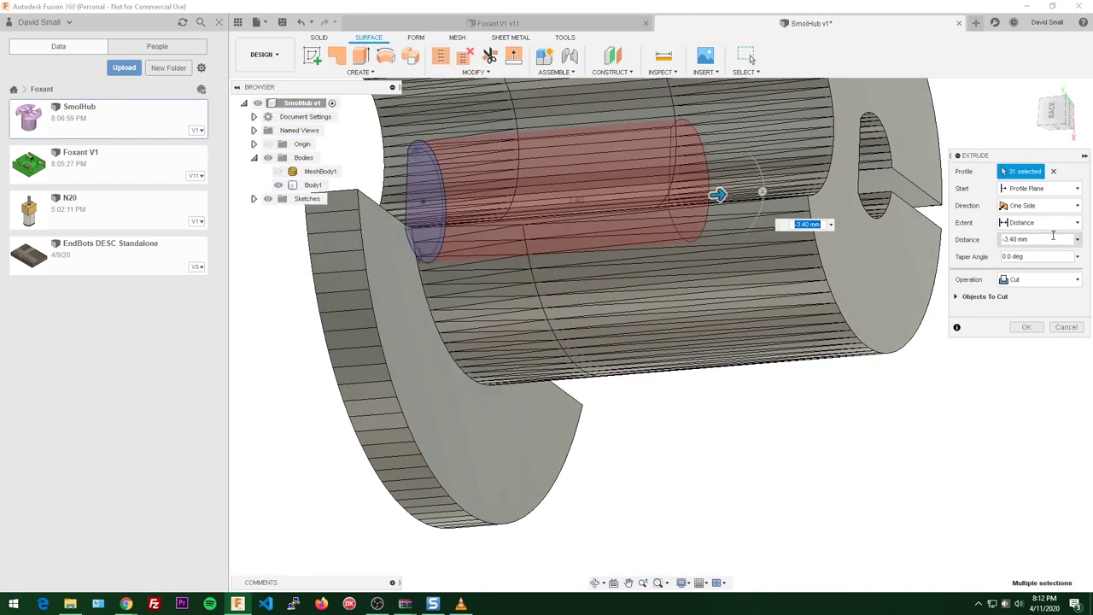
left_click(1048, 223)
left_click(1039, 254)
left_click(902, 275)
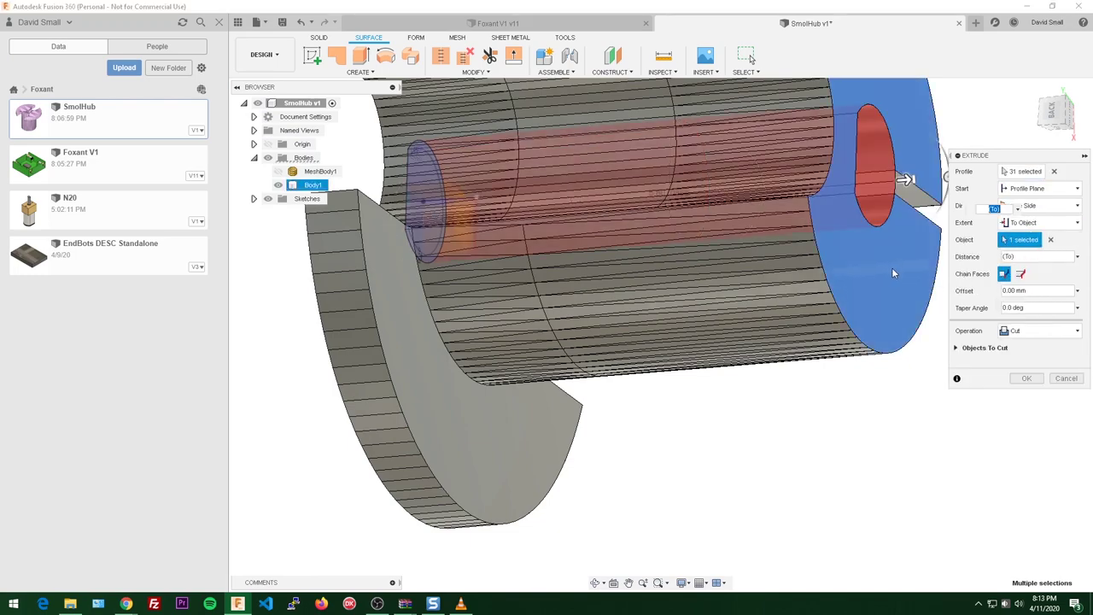
left_click(1029, 374)
- Start an Offset Face on the flat face of the D-shaped bore with a distance of 0.1 mm
middle_click_drag(883, 318, 961, 256, "shift")
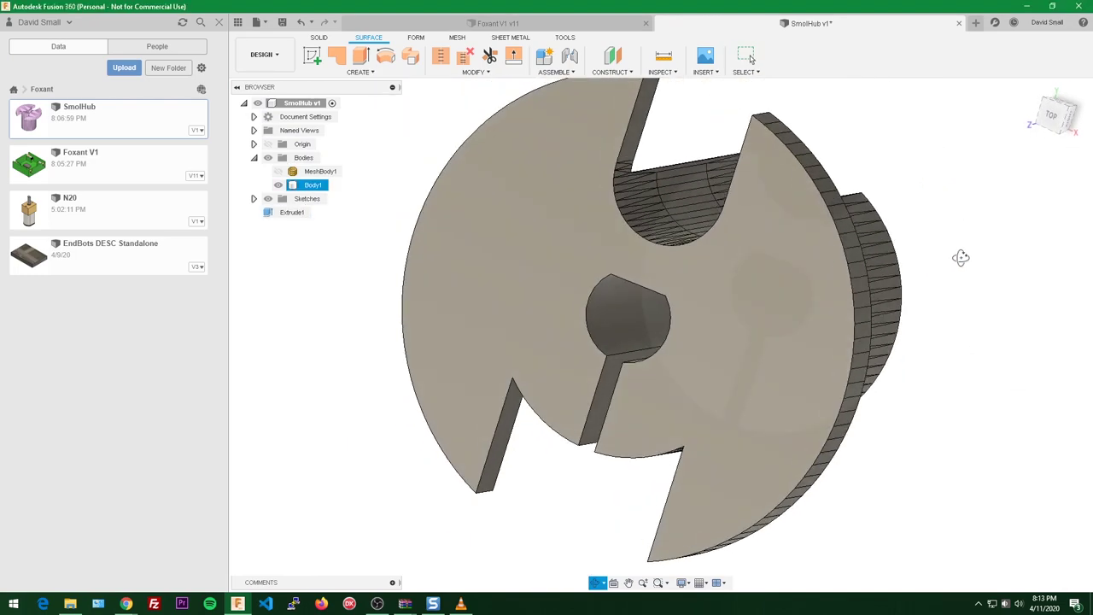
scroll(640, 333, "up", 4)
middle_click_drag(640, 333, 713, 325, "shift")
scroll(657, 320, "up", 2)
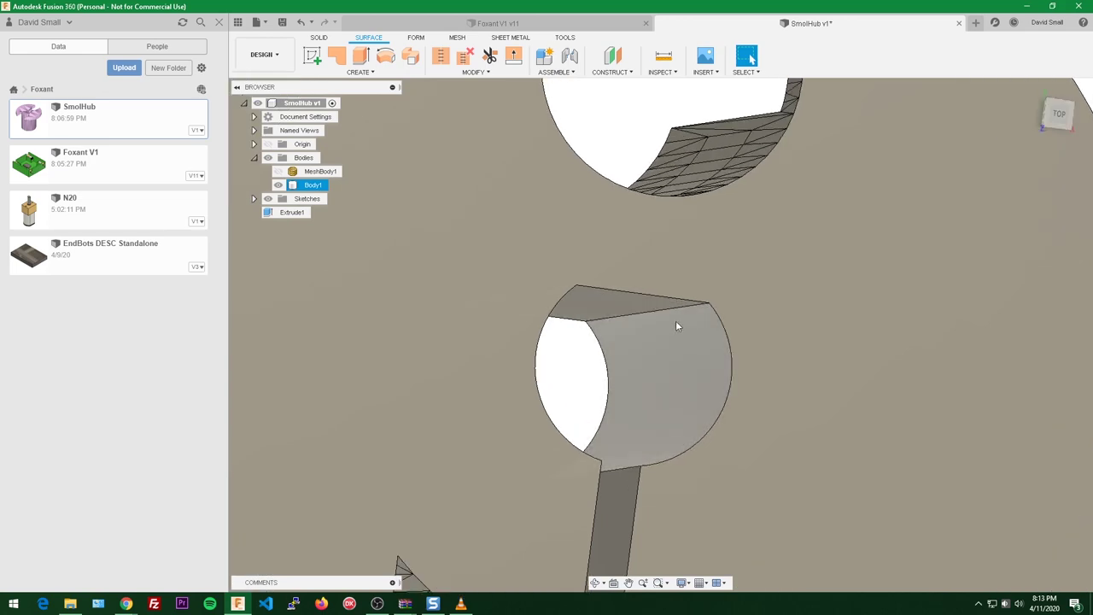
middle_click_drag(668, 385, 576, 334, "shift")
type("s")
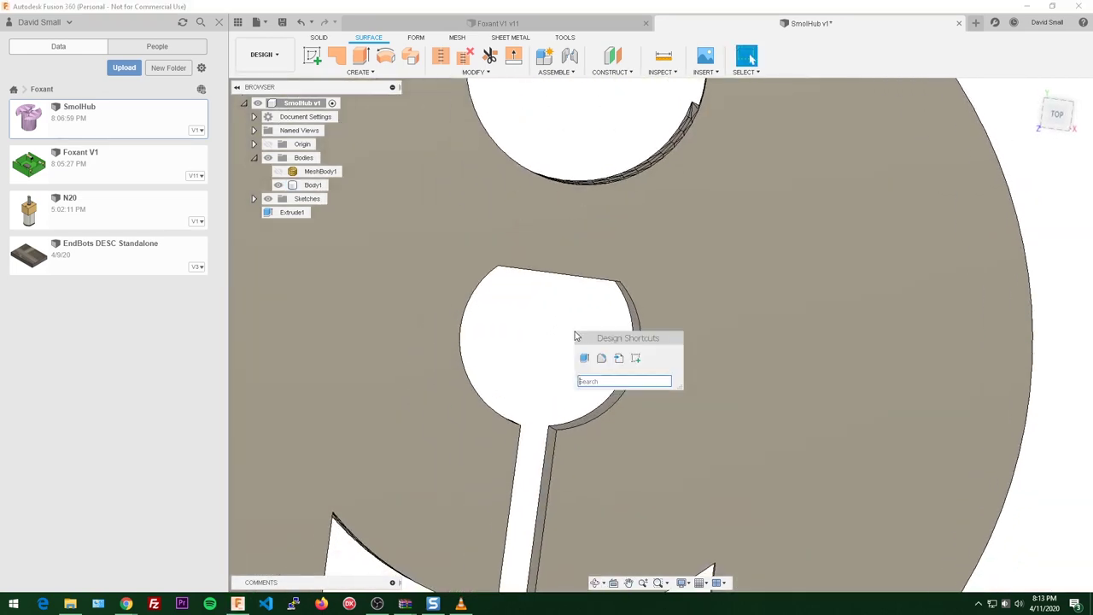
type("offset")
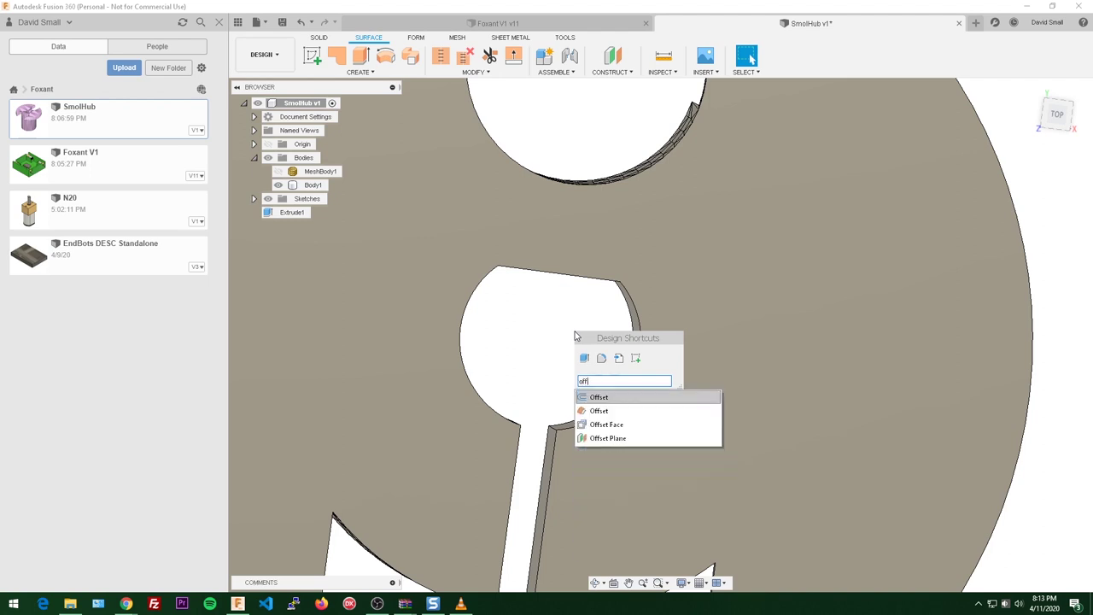
key("Down")
key("Down")
key("Return")
middle_click_drag(597, 281, 566, 327, "shift")
left_click(555, 381)
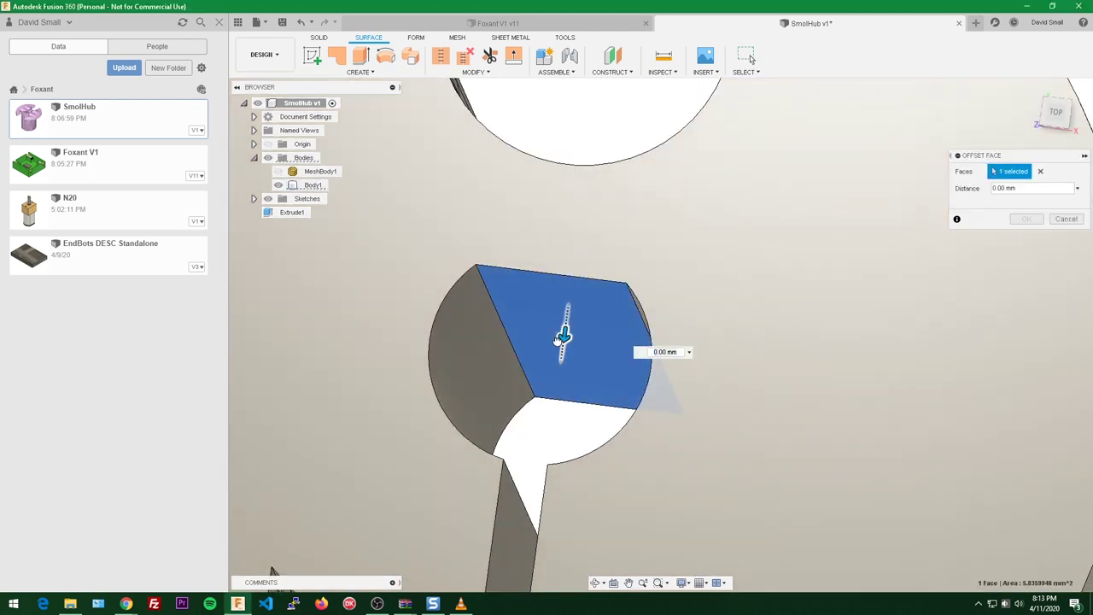
mouse_move(563, 333)
left_mouse_down()
mouse_move(558, 361)
mouse_move(562, 299)
mouse_move(563, 350)
mouse_move(560, 341)
left_mouse_up()
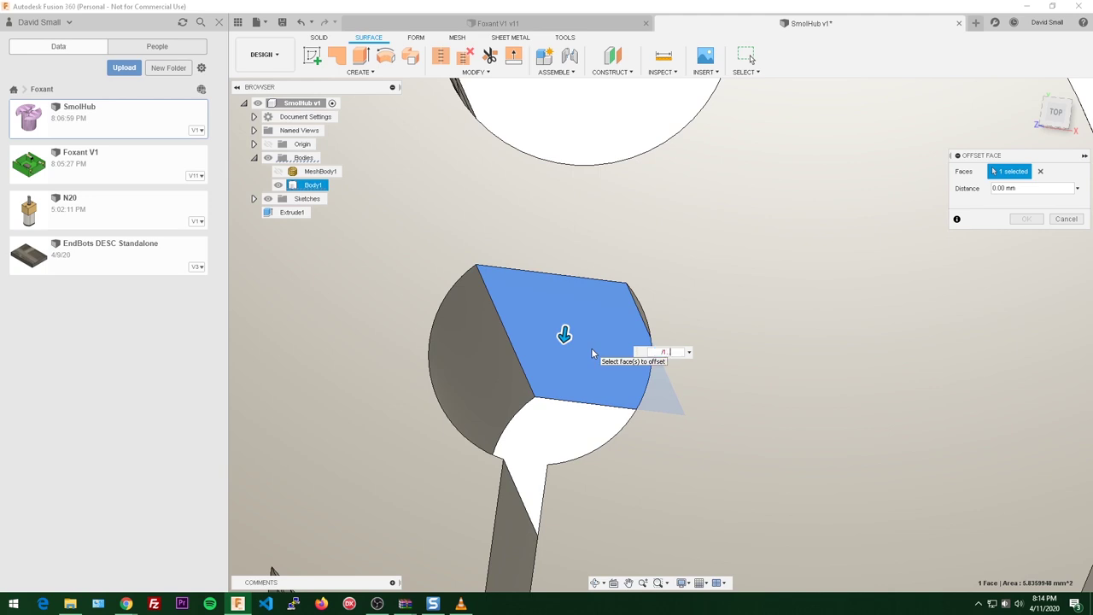
type(".1 mm")
- Add the bore's two curved faces to the 0.1 mm face offset and apply it
middle_click_drag(584, 332, 566, 381, "shift")
scroll(564, 432, "up", 2)
left_click(481, 410)
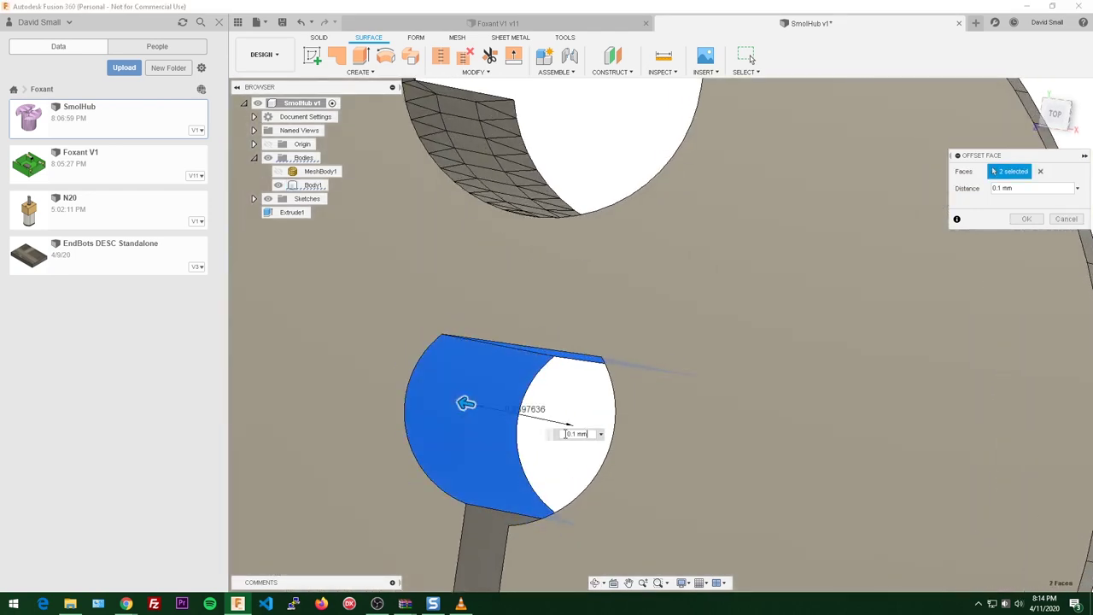
middle_click_drag(565, 434, 804, 506, "shift")
left_click(862, 472)
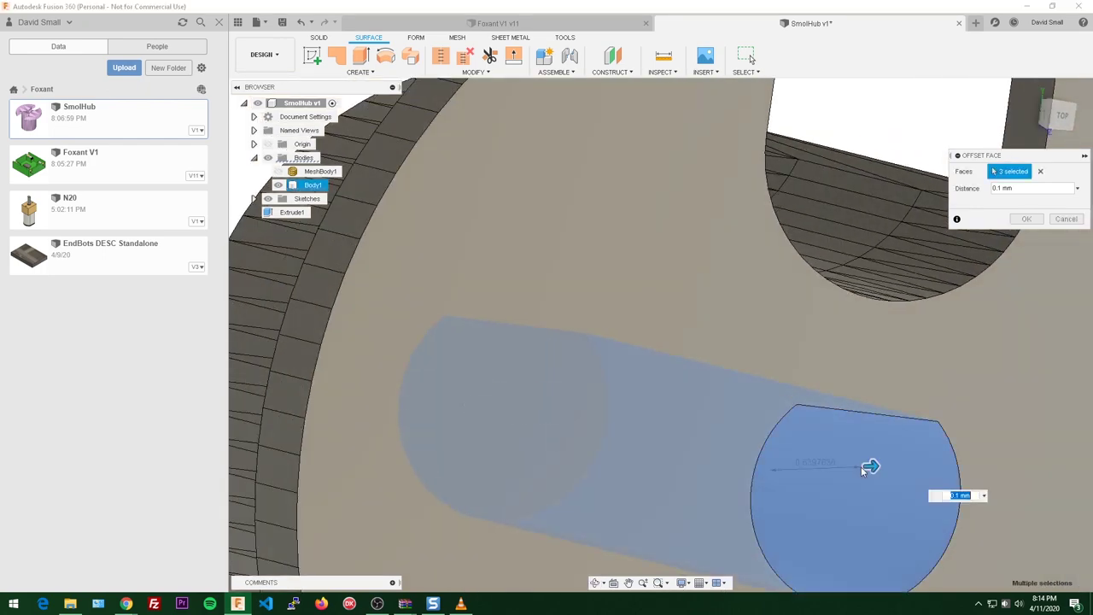
middle_click_drag(866, 464, 671, 370, "shift")
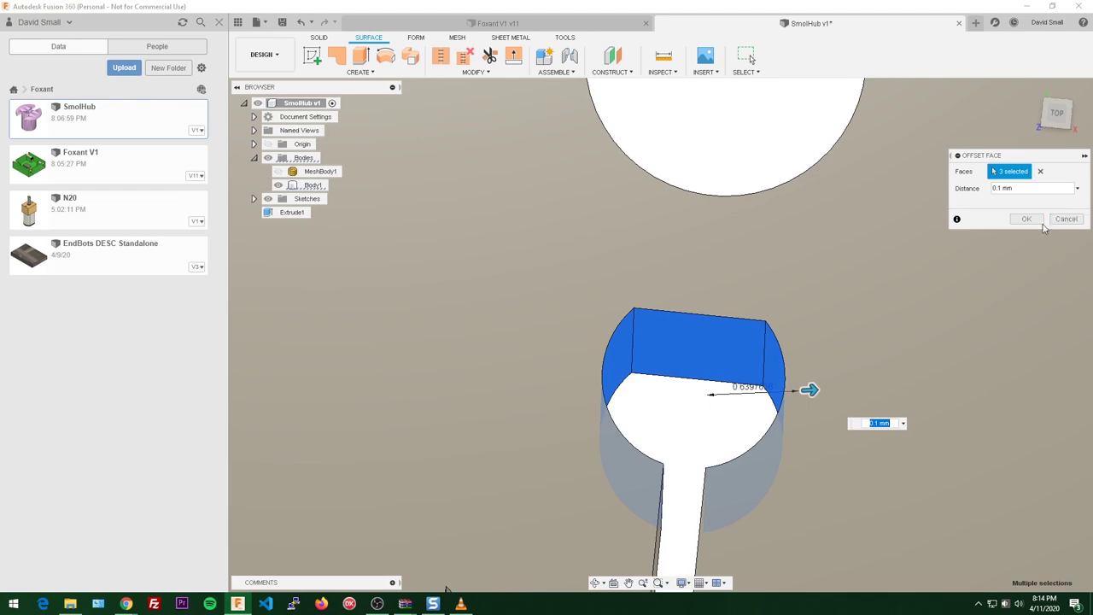
left_click(1026, 218)
- Examine the offset D-shaped bore and check the radius of its curved face
middle_click_drag(1032, 218, 728, 325, "shift")
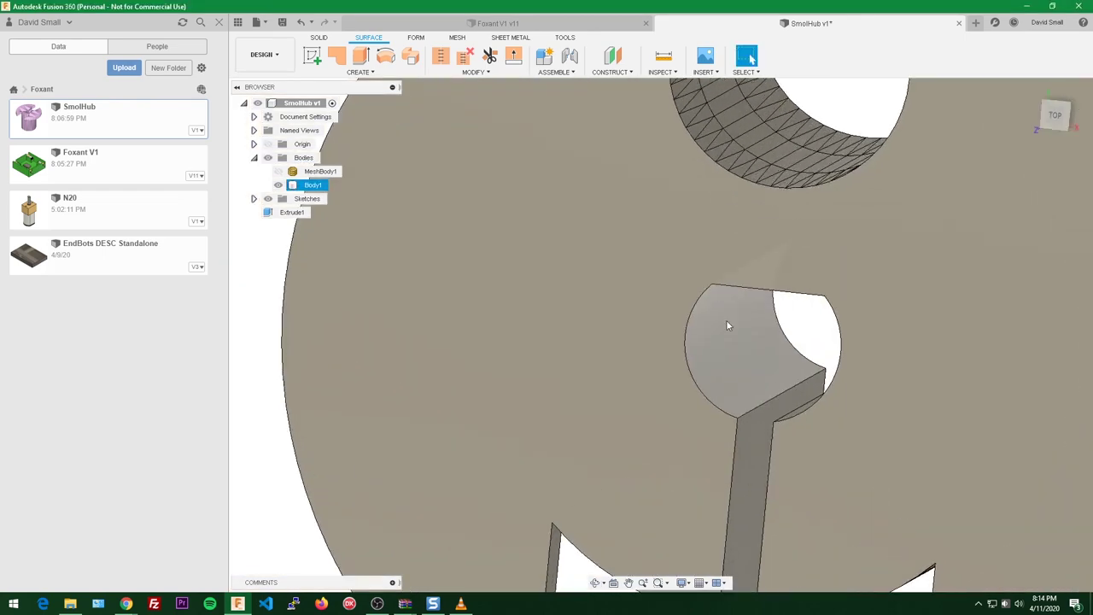
left_click(727, 326)
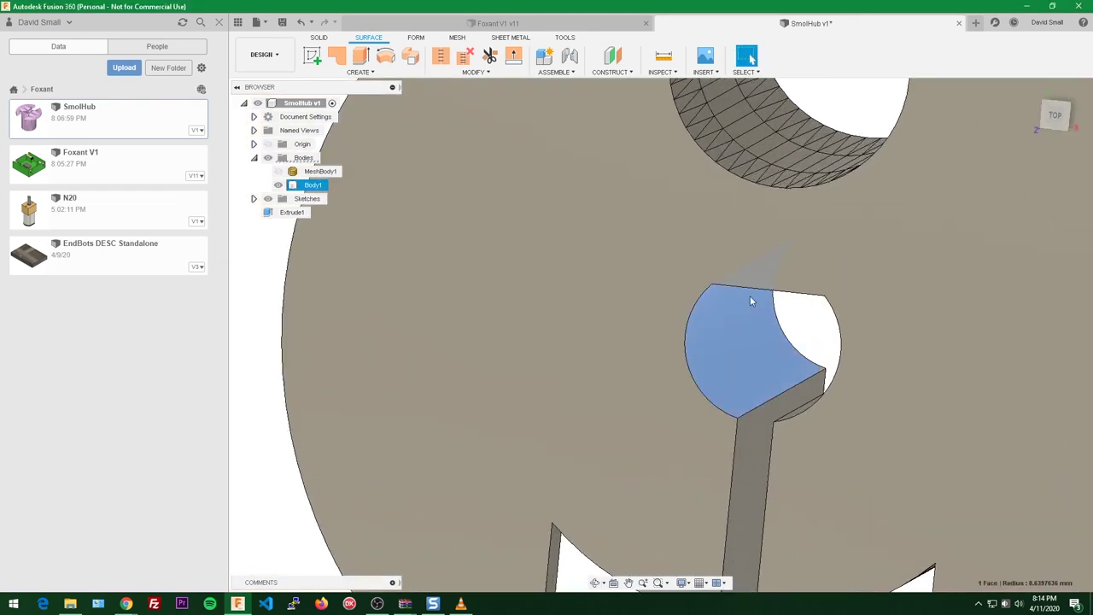
left_click(812, 336)
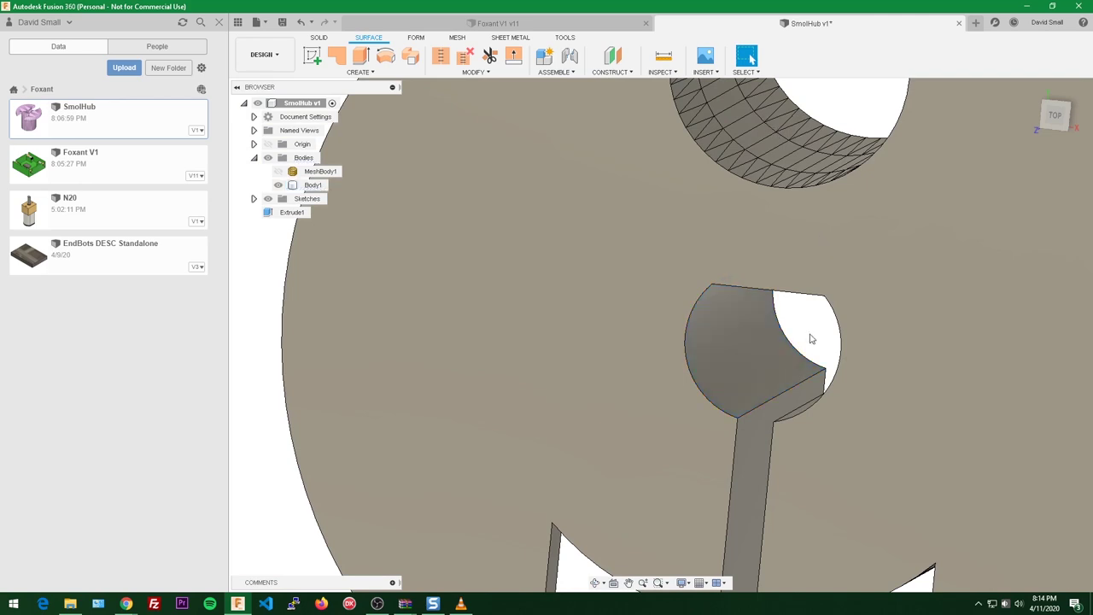
scroll(812, 336, "down", 1)
middle_click_drag(812, 336, 784, 367, "shift")
scroll(766, 355, "up", 1)
left_click(728, 342)
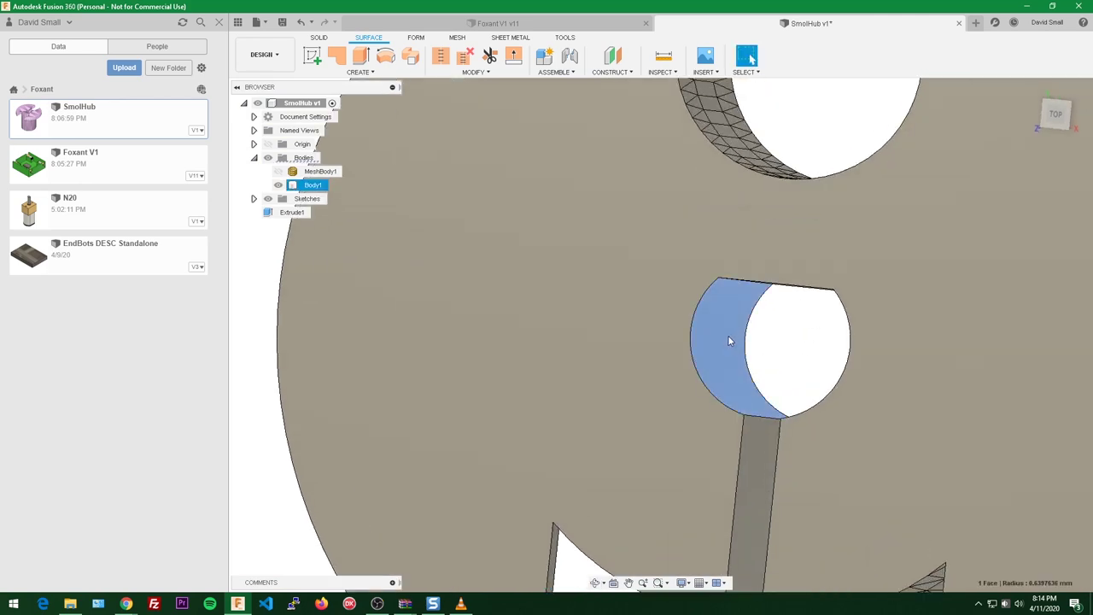
left_click(794, 354)
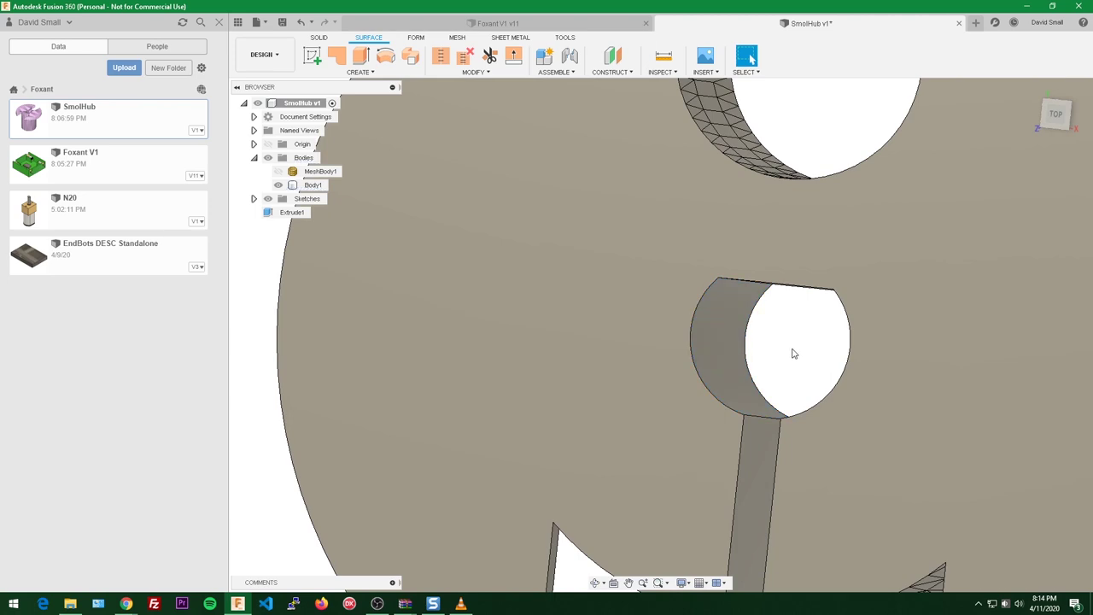
scroll(794, 352, "down", 5)
middle_click_drag(792, 352, 521, 356, "shift")
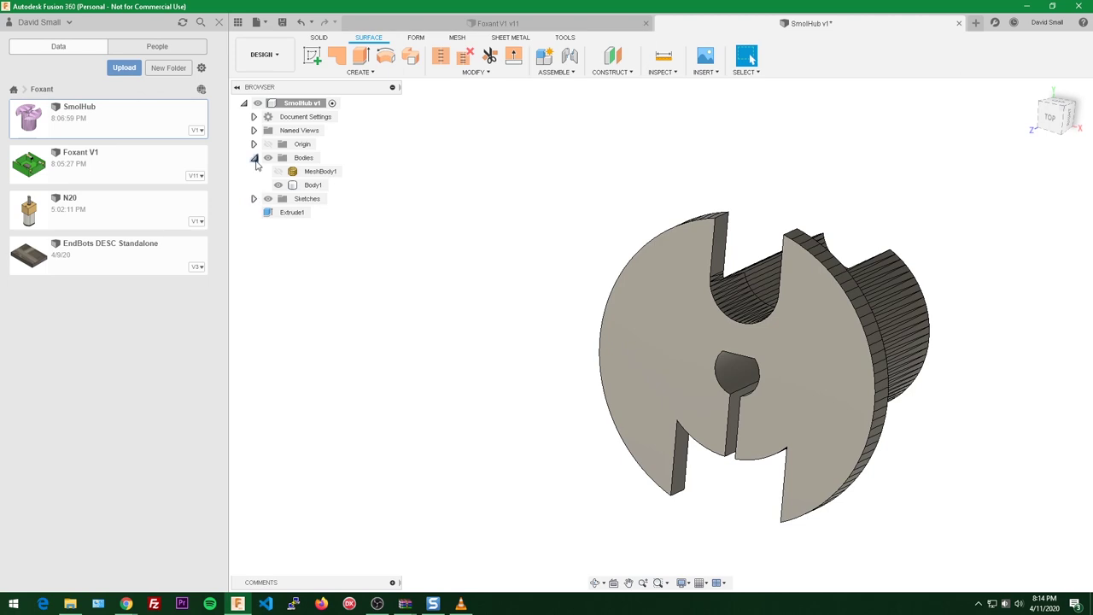
- Collapse the bodies list, start Appearance for the whole hub and search the material library for green
left_click(255, 160)
right_click(300, 103)
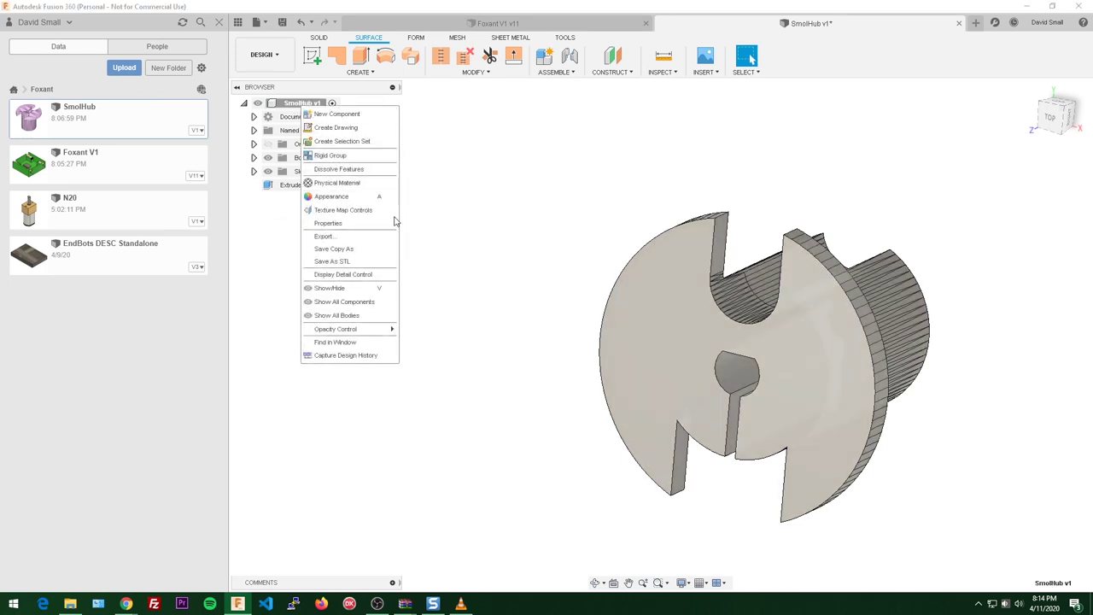
left_click(344, 201)
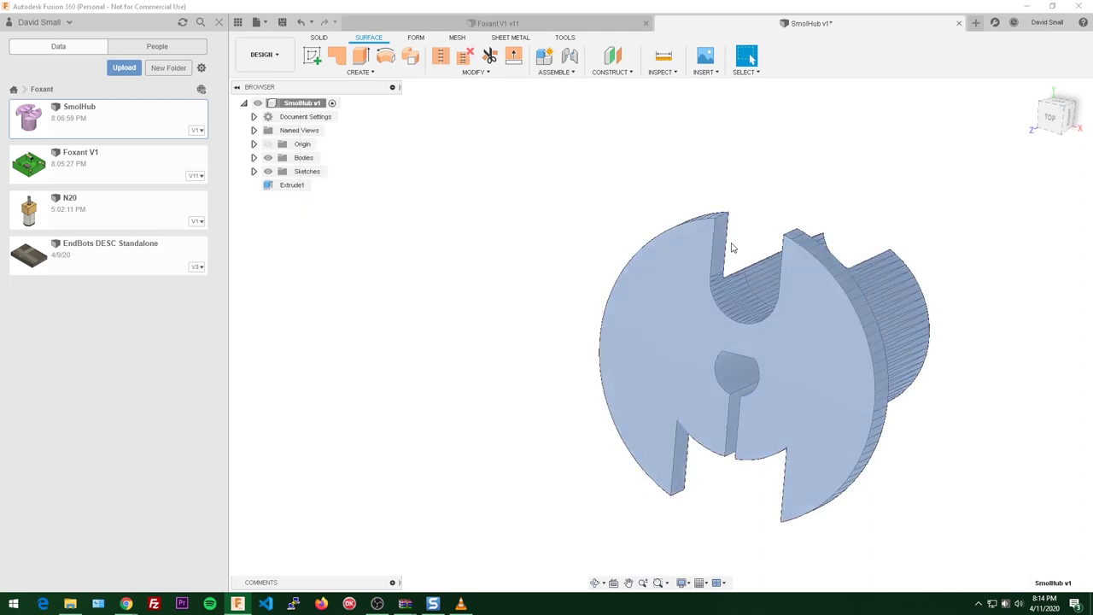
key("a")
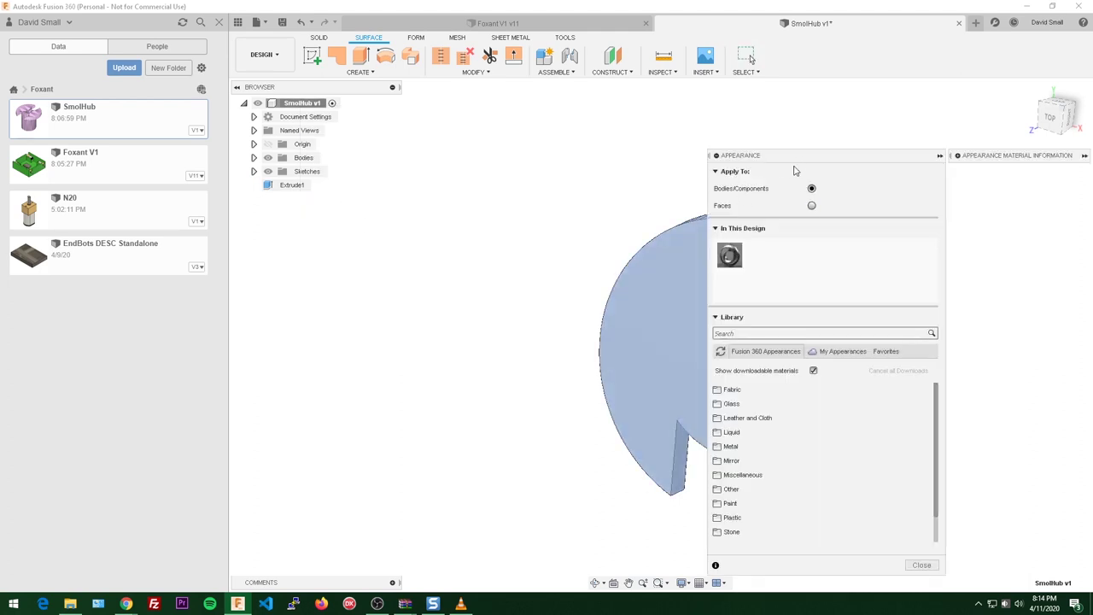
left_click(742, 333)
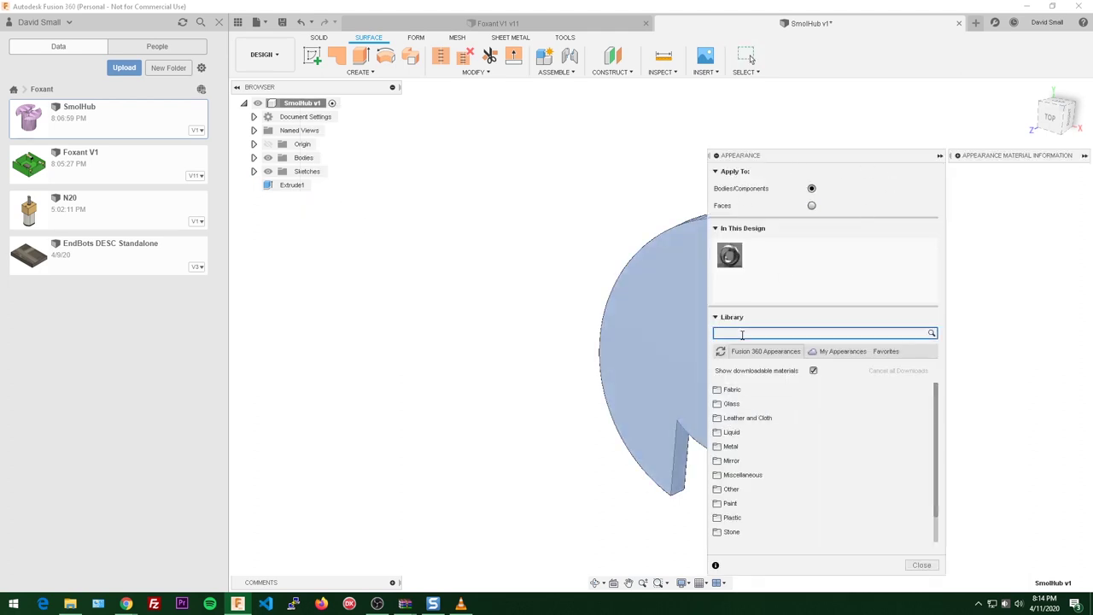
type("green")
key("Return")
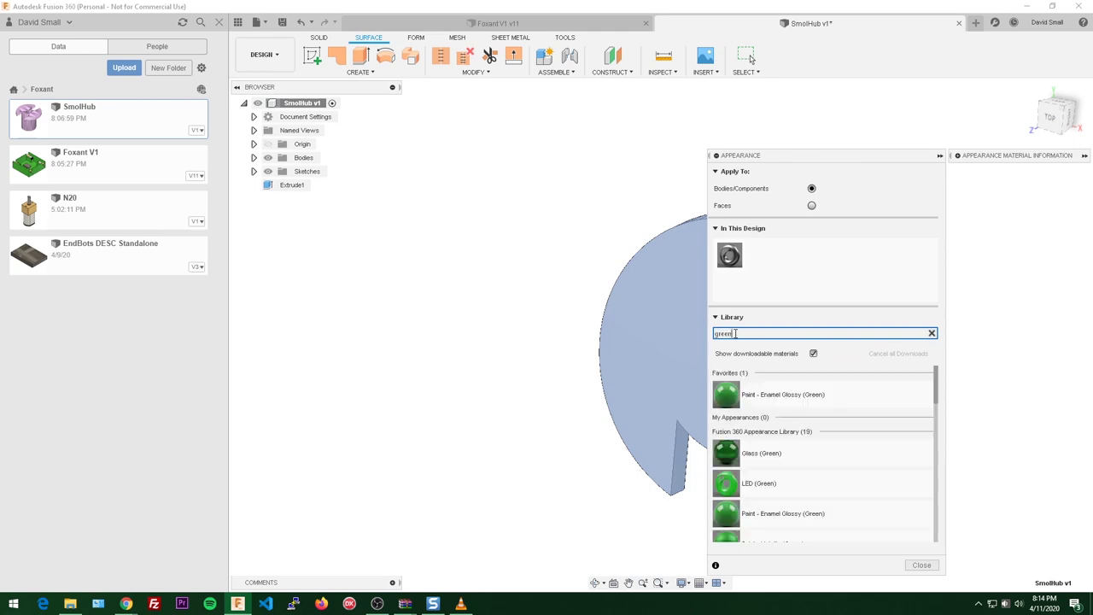
- Apply the Plastic - Matte (Green) appearance to the hub and save the design
scroll(769, 418, "down", 5)
scroll(803, 436, "up", 2)
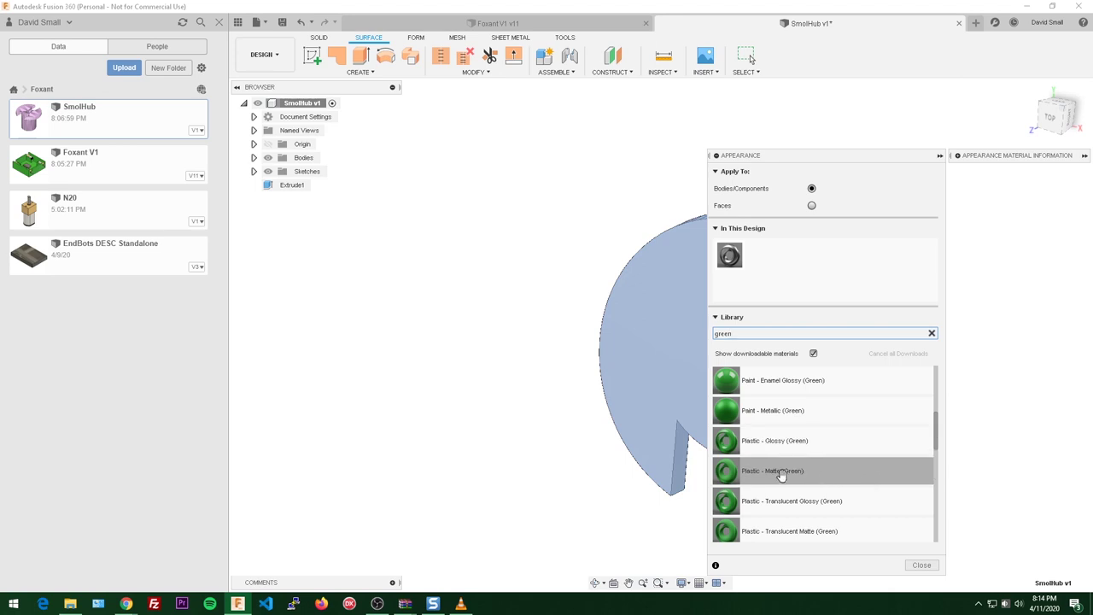
left_click_drag(782, 476, 622, 288)
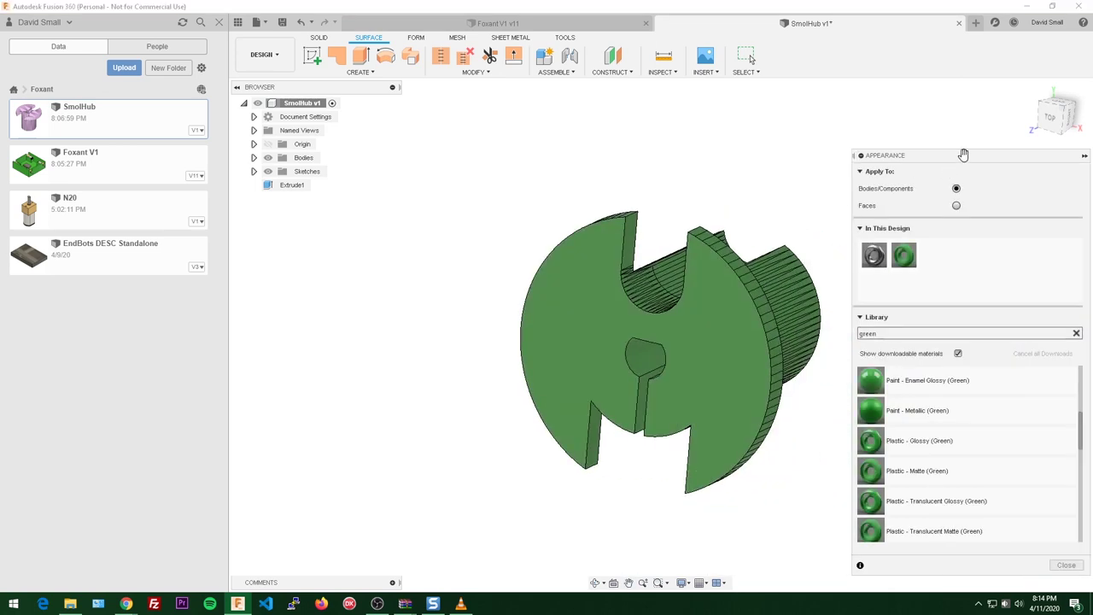
key("Escape")
key("ctrl+s")
left_click(554, 295)
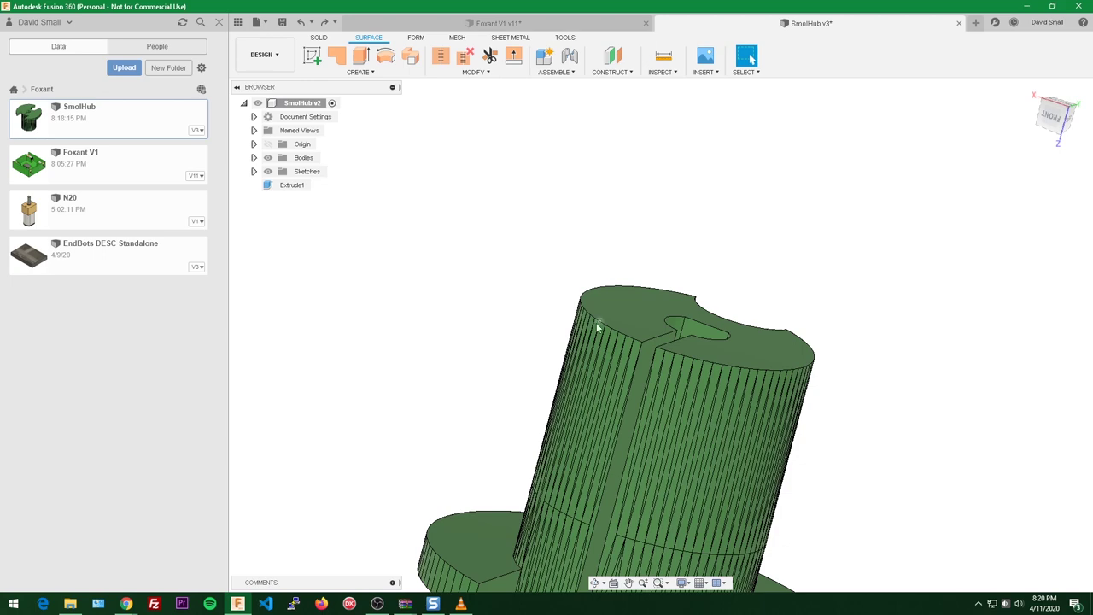
- Scale the hub body uniformly by a factor of 2.54 about the corner where the slot meets the D-shaped bore
middle_click_drag(620, 304, 626, 229, "shift")
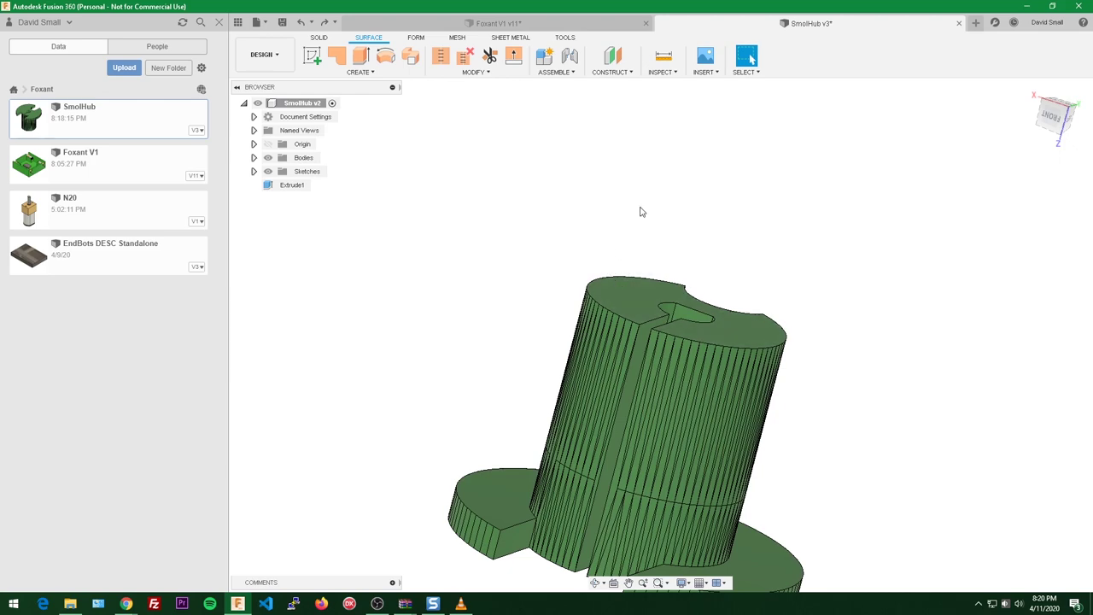
scroll(641, 208, "down", 2)
scroll(640, 207, "up", 3)
type("s")
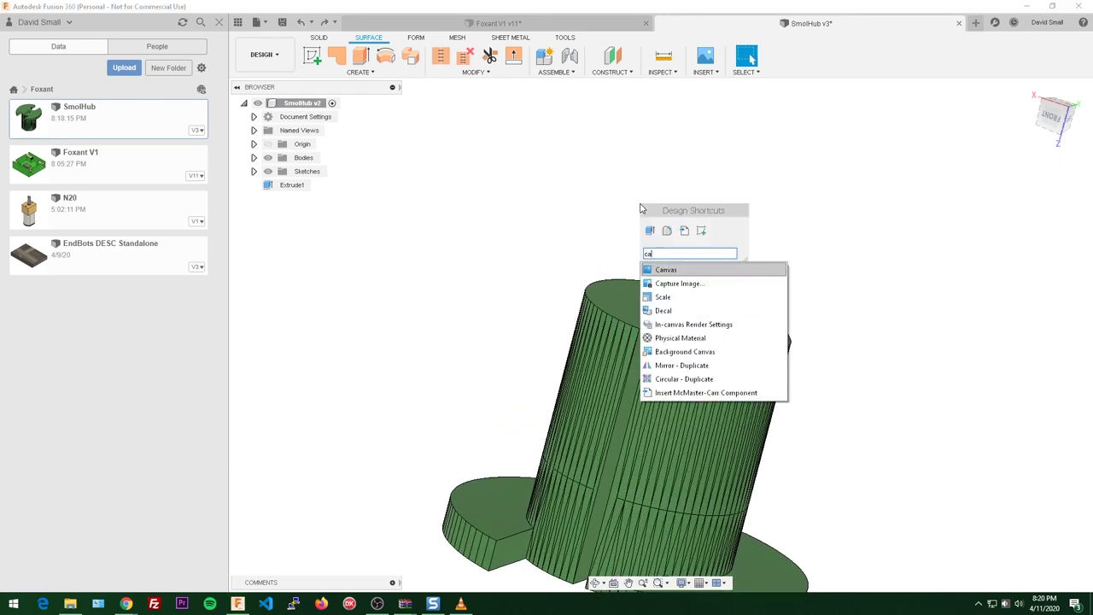
type("scale")
key("Return")
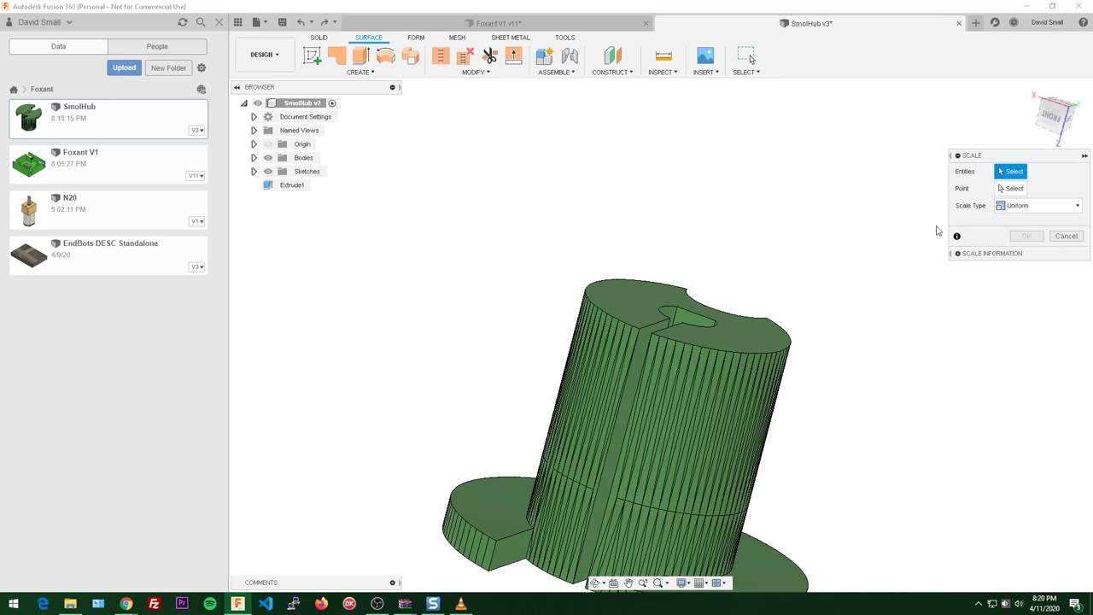
left_click(761, 353)
left_click(1024, 189)
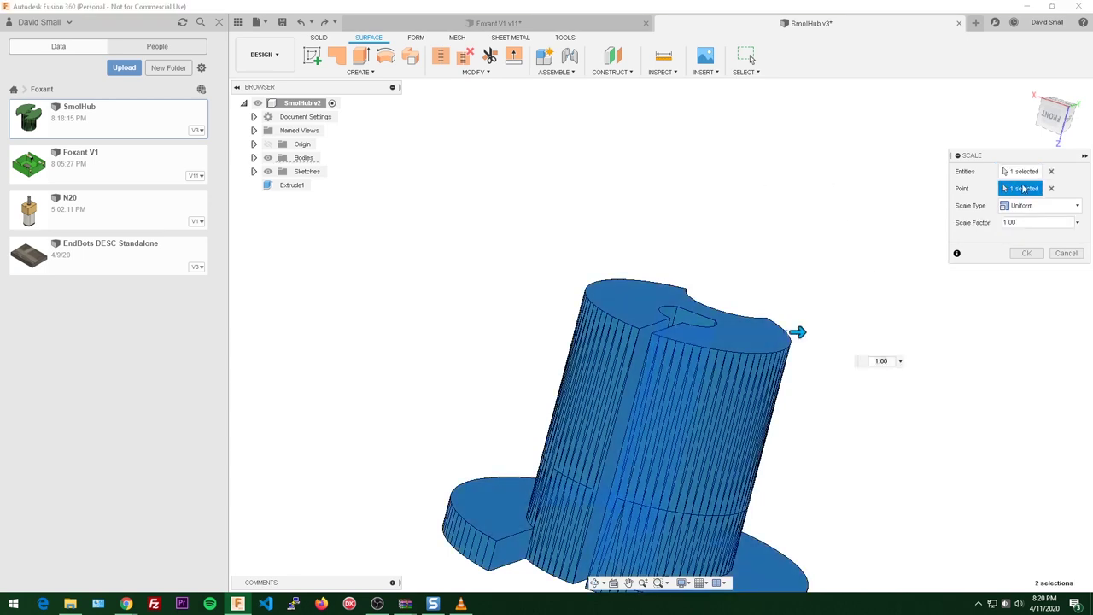
scroll(647, 296, "up", 2)
left_click(675, 330)
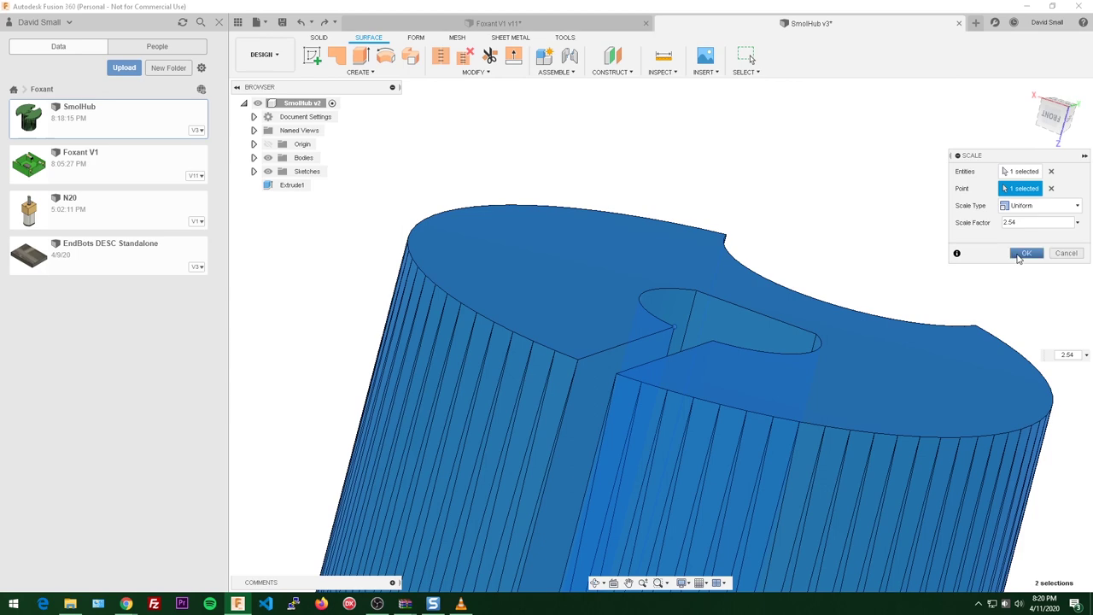
left_click(1017, 255)
- Inspect the scaled hub's bore and measure the diameter of its curved face
scroll(872, 216, "down", 4)
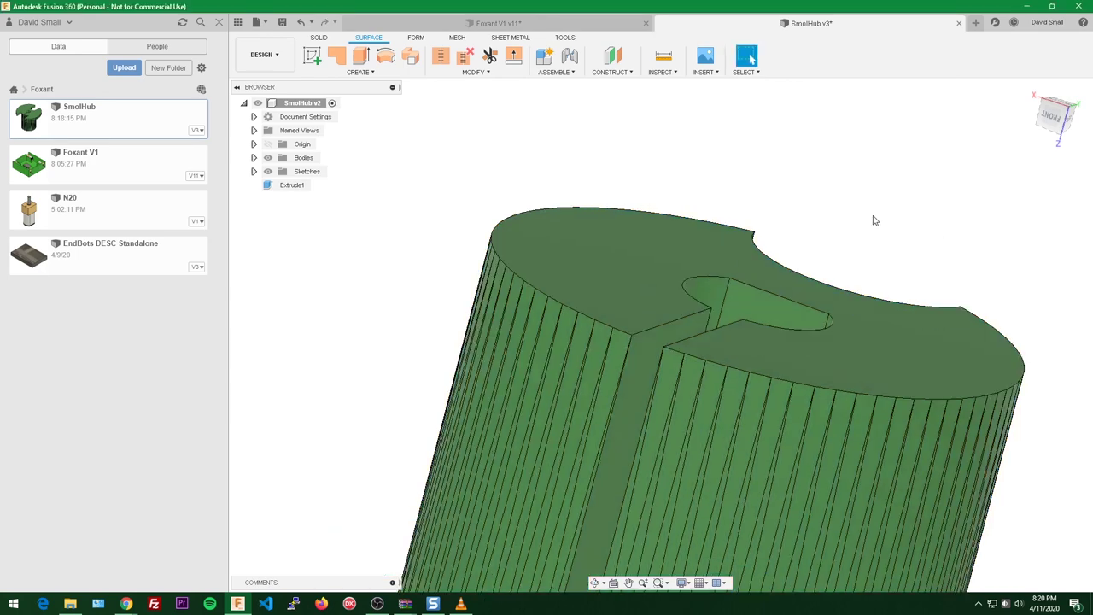
middle_click_drag(855, 208, 819, 254, "shift")
scroll(818, 254, "up", 3)
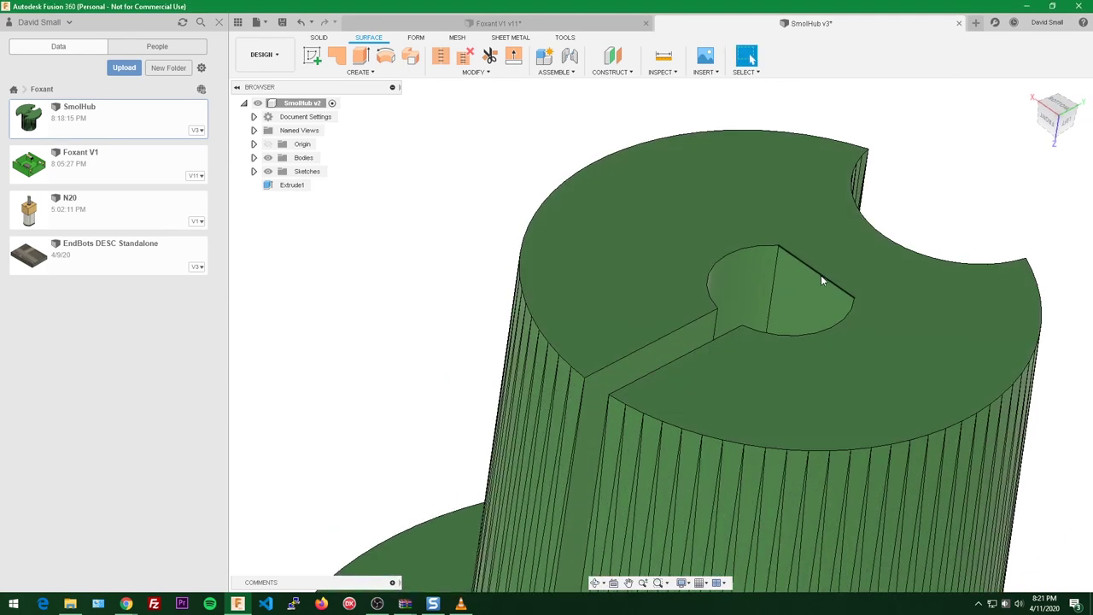
scroll(932, 176, "up", 3)
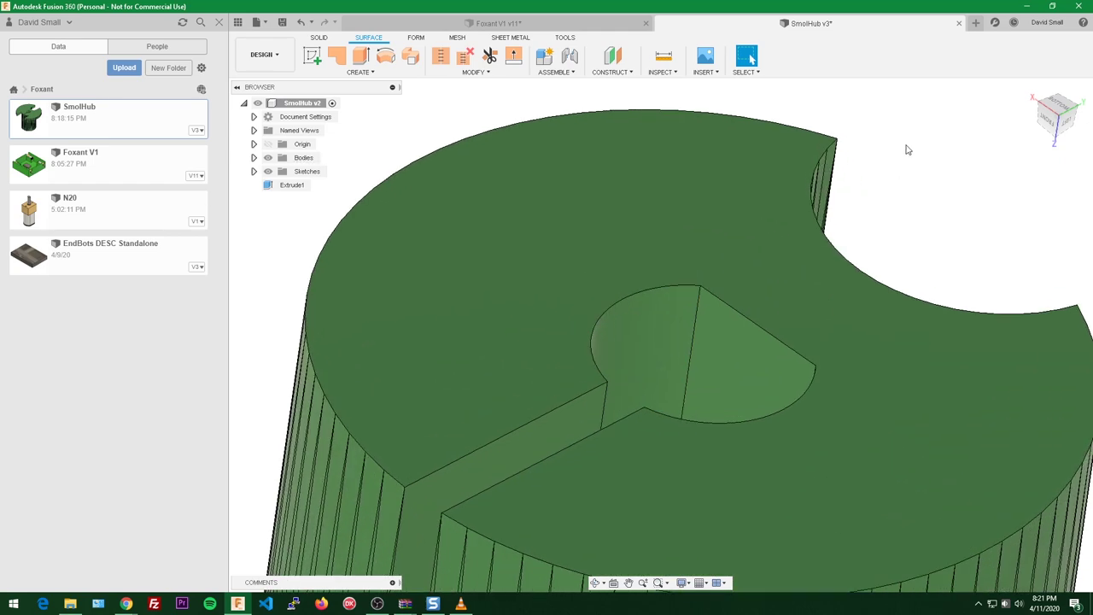
key("i")
scroll(847, 149, "down", 2)
left_click(701, 300)
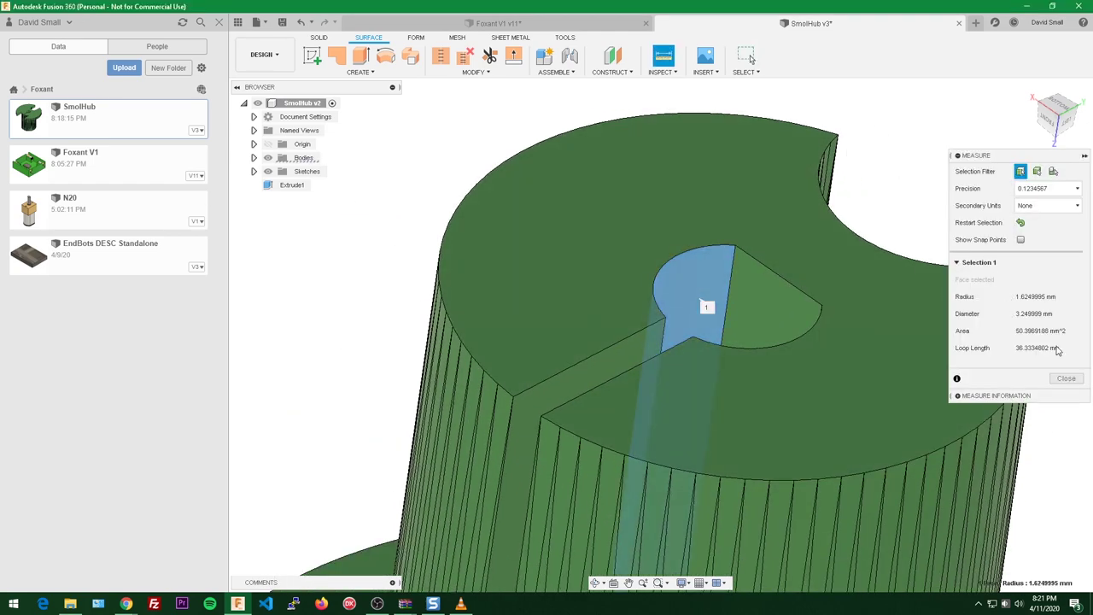
- Close the measurement and save the scaled hub design with the version description User Saved
left_click(1066, 378)
scroll(937, 244, "down", 3)
scroll(934, 246, "down", 3)
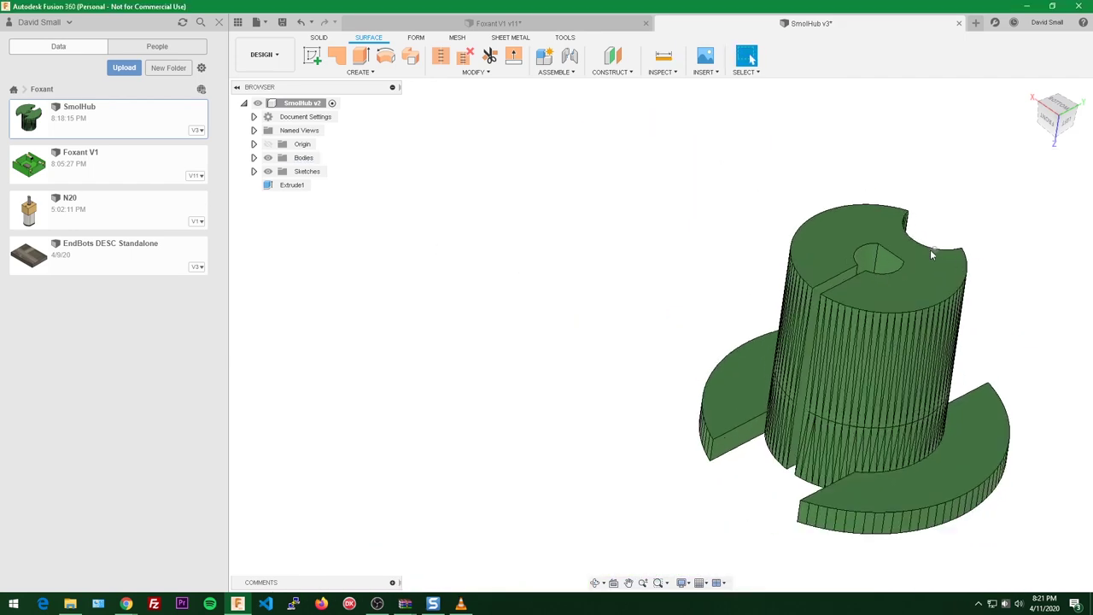
scroll(928, 252, "up", 3)
middle_click_drag(916, 255, 817, 247)
scroll(828, 246, "down", 3)
scroll(880, 227, "up", 2)
key("ctrl+s")
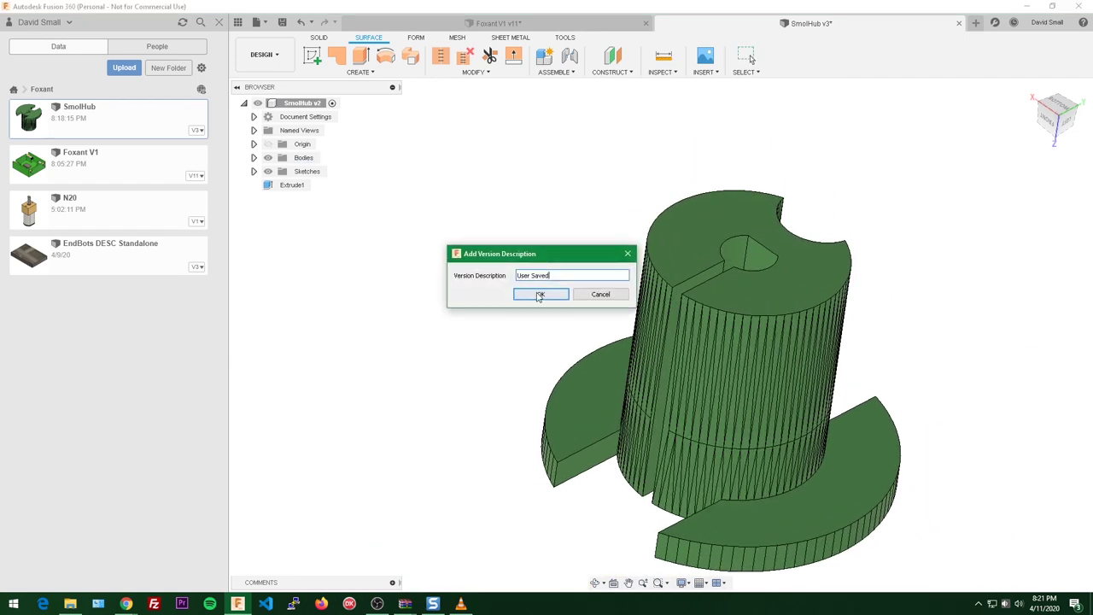
key("Return")
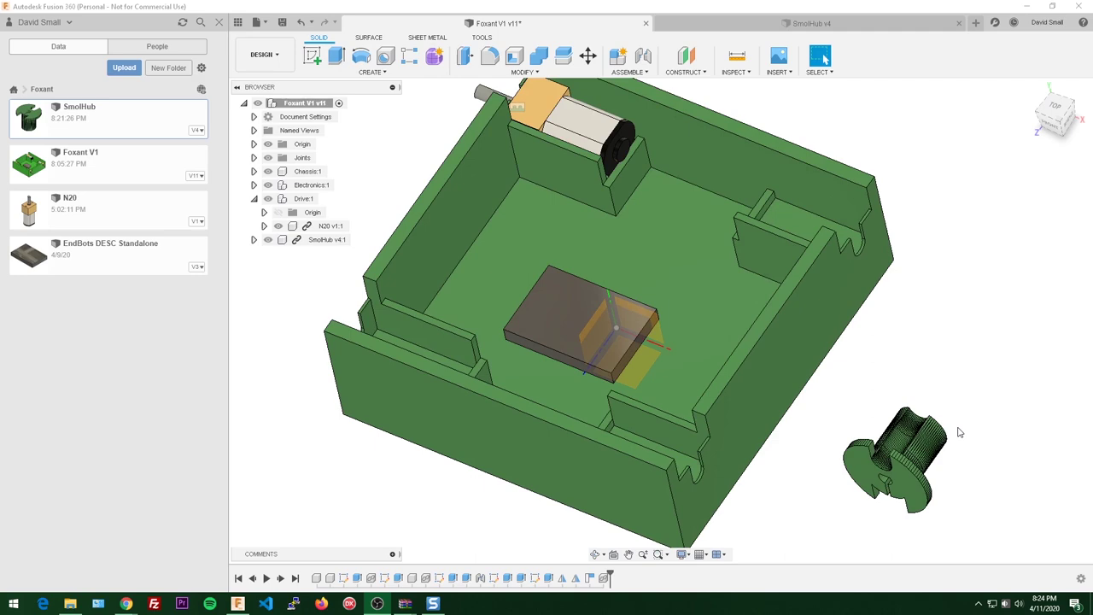
- Start a Joint and pick the snap point in the SmolHub's D-shaped bore at the flange face as the first component's origin
scroll(958, 432, "up", 6)
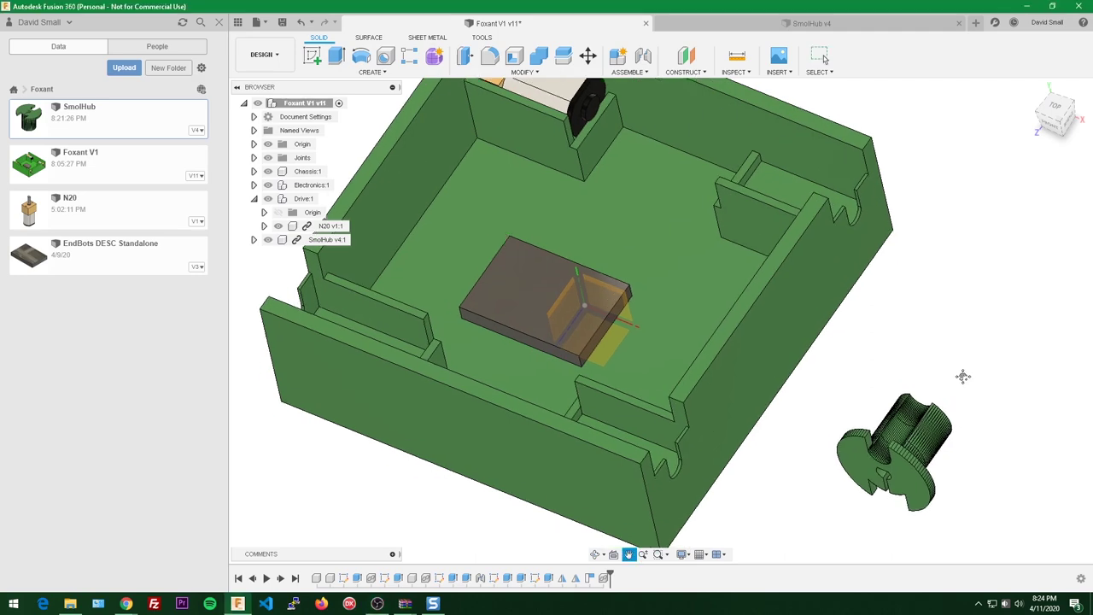
scroll(956, 384, "up", 1)
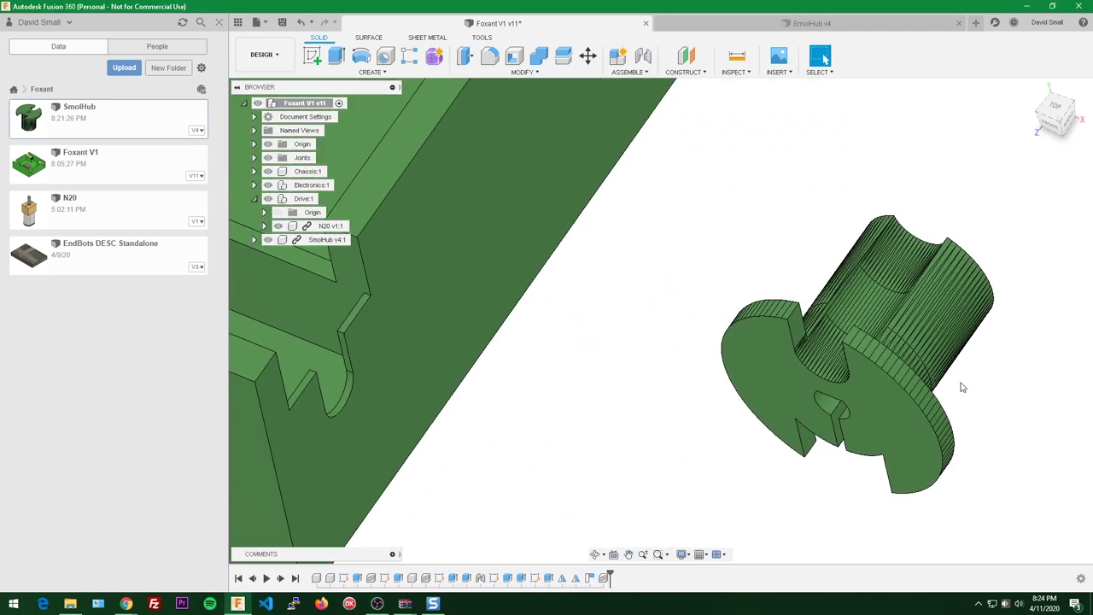
scroll(966, 385, "up", 2)
key("j")
scroll(964, 373, "up", 5)
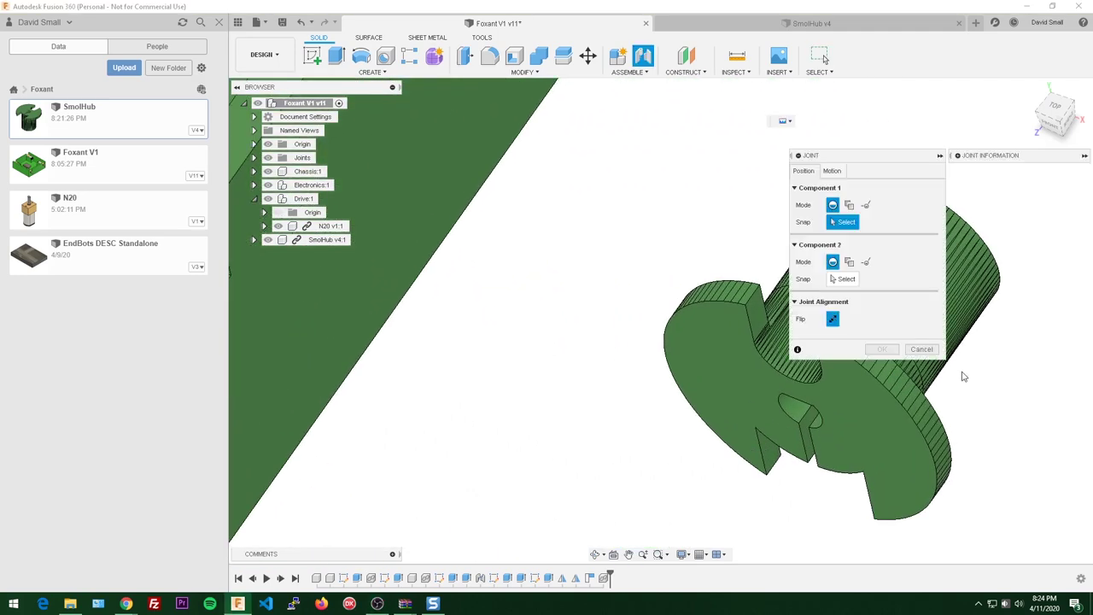
scroll(591, 365, "up", 1)
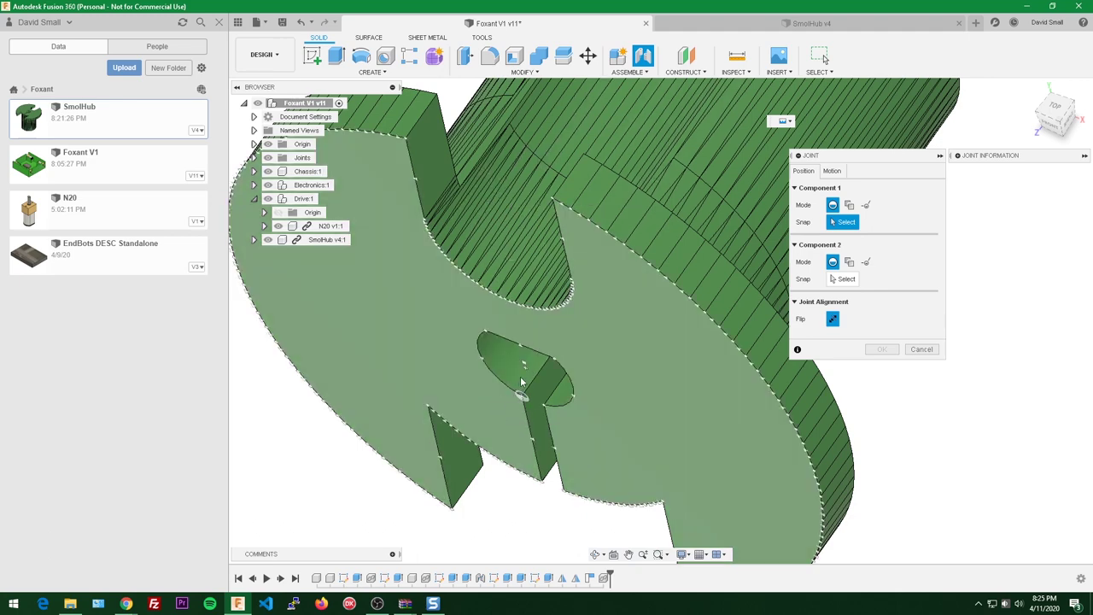
left_click(524, 376)
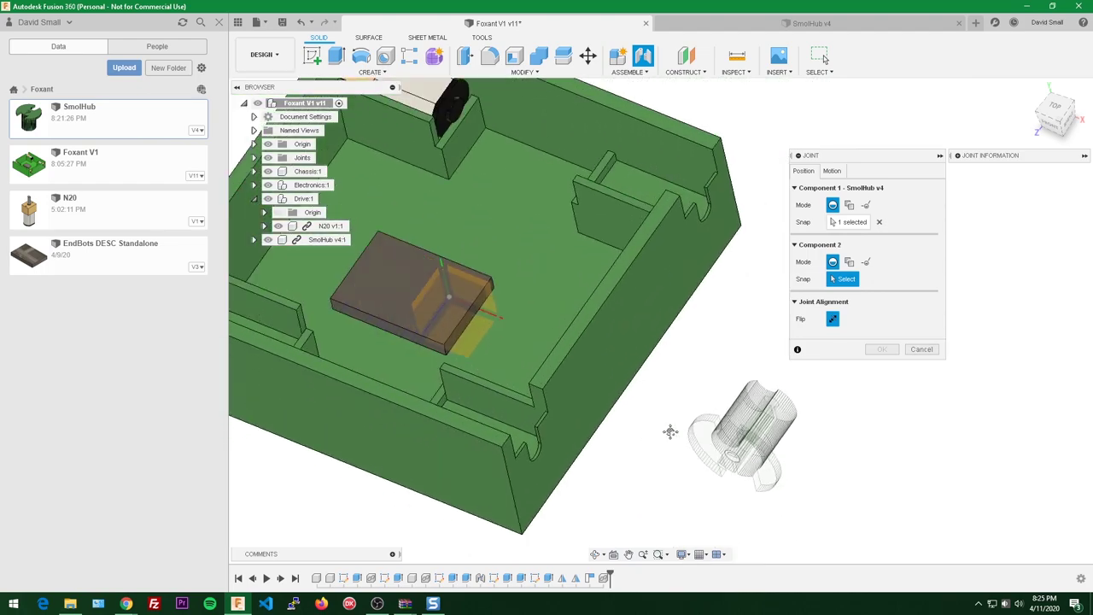
- Pick the N20 motor's output shaft at its gearbox end as the joint's second snap
middle_click_drag(544, 338, 490, 346, "shift")
scroll(552, 358, "up", 3)
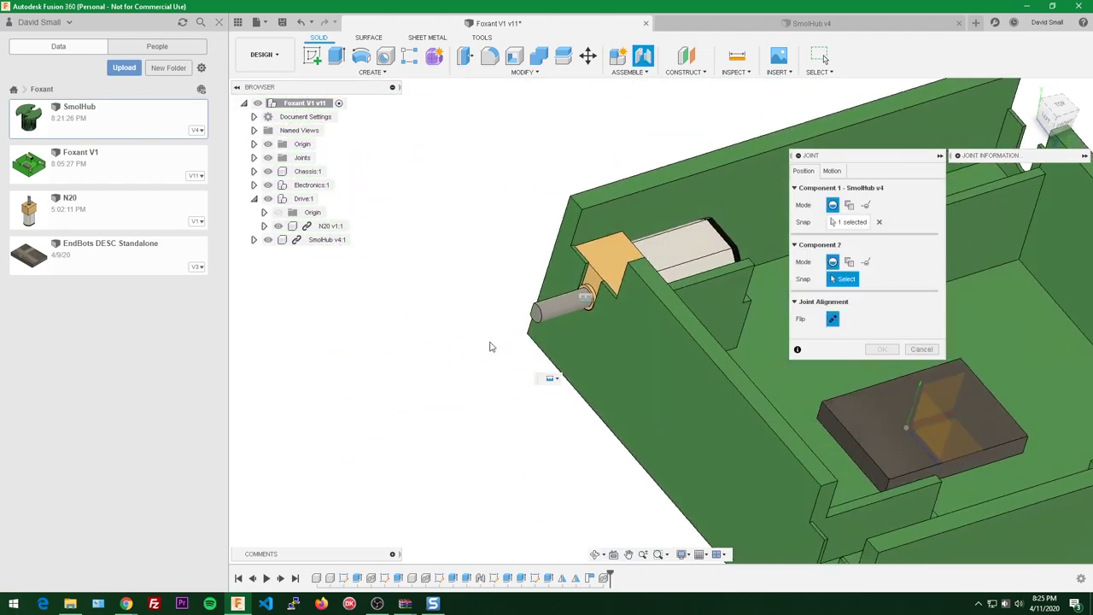
scroll(560, 300, "up", 5)
scroll(629, 235, "up", 3)
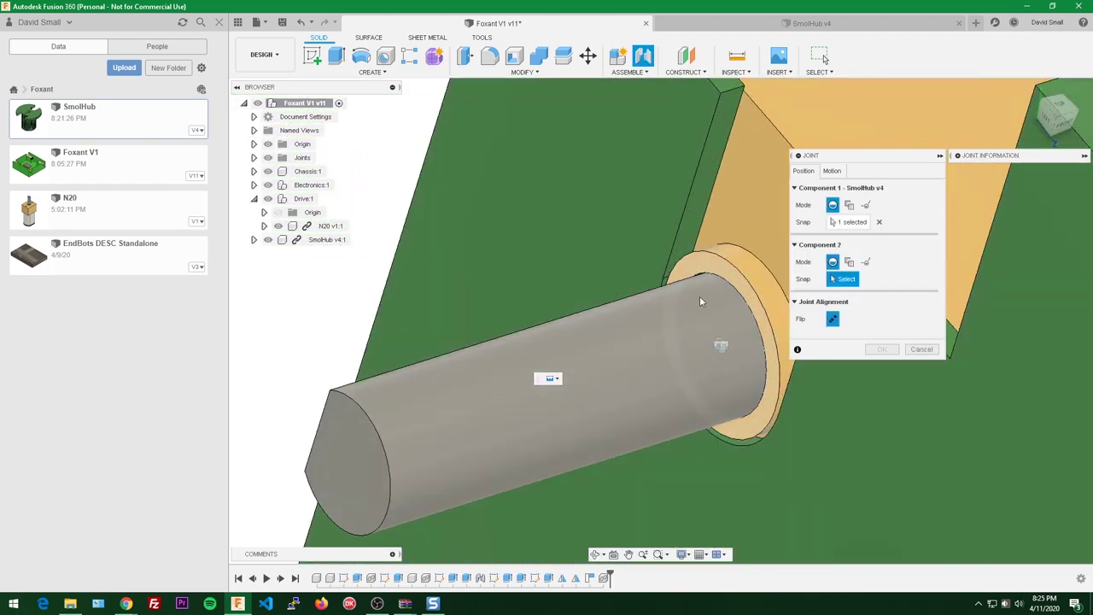
left_click(718, 345)
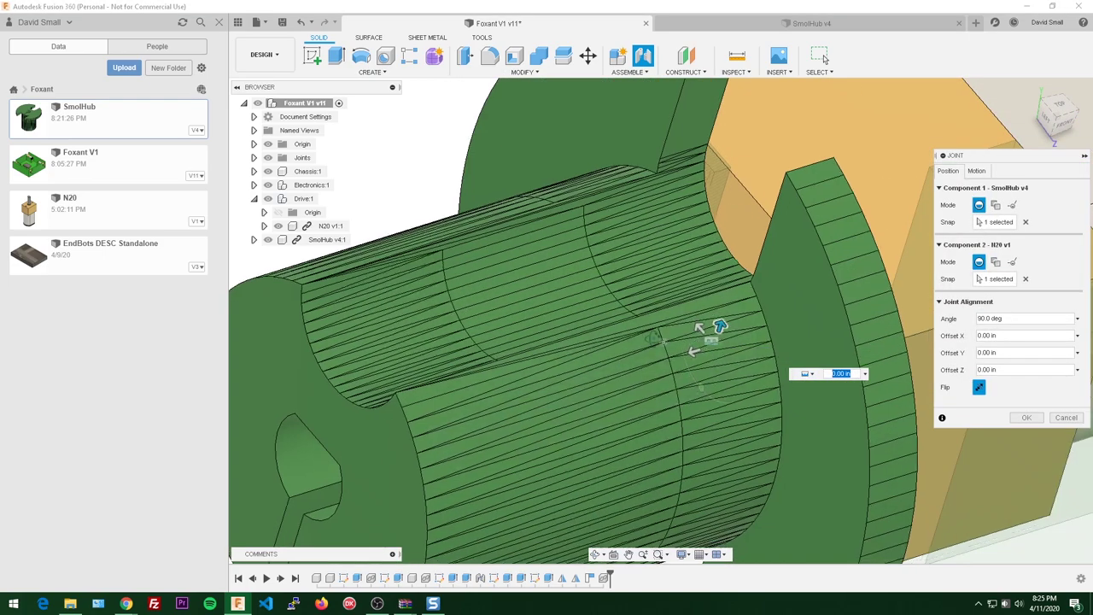
- Offset the hub 0.01 in along Z from the motor and finish the joint
scroll(654, 380, "up", 3)
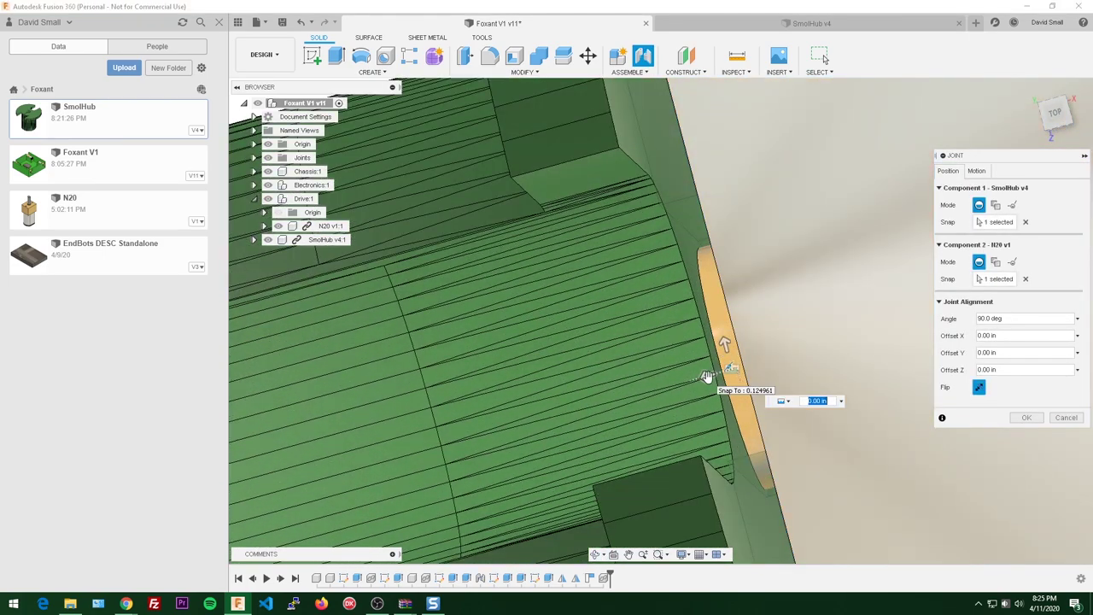
left_click_drag(708, 379, 695, 401)
scroll(625, 299, "down", 3)
left_click(1057, 115)
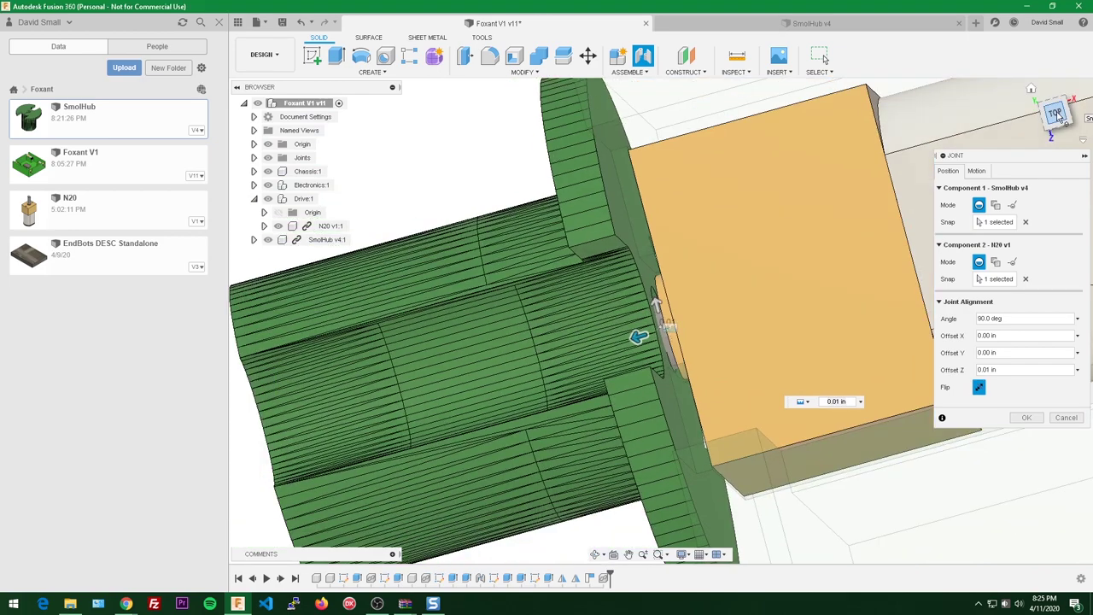
left_click(1056, 114)
scroll(706, 228, "up", 4)
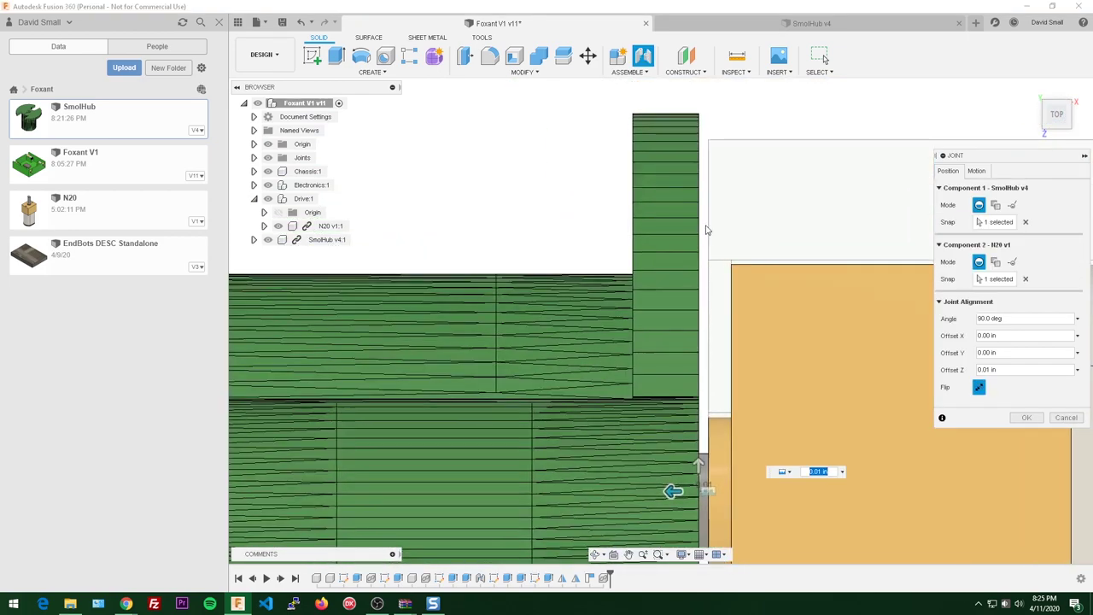
scroll(706, 228, "up", 1)
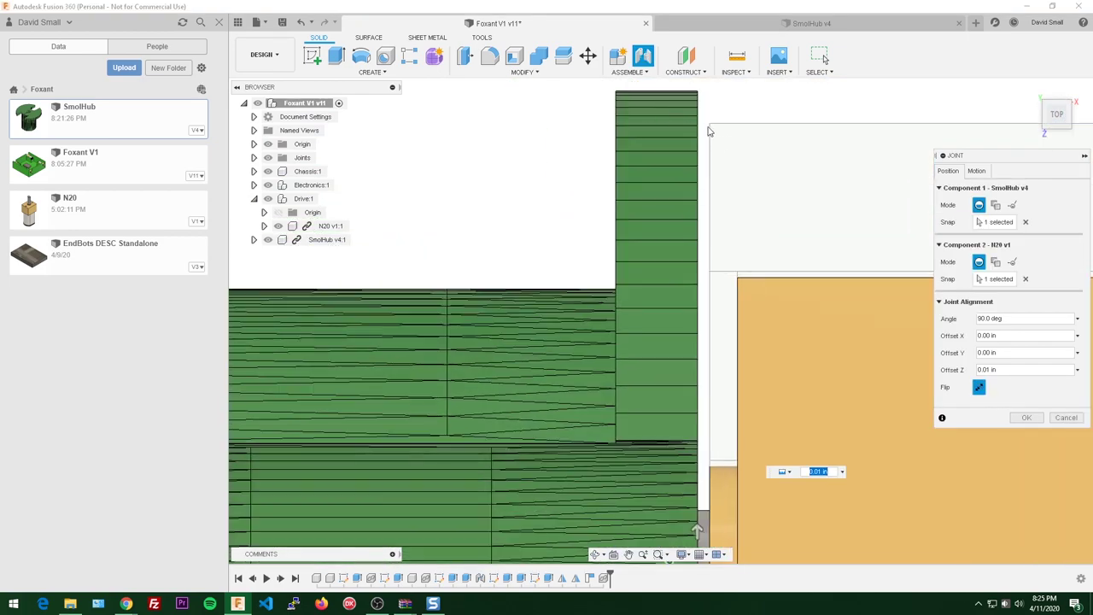
left_click(1025, 418)
scroll(917, 396, "down", 6)
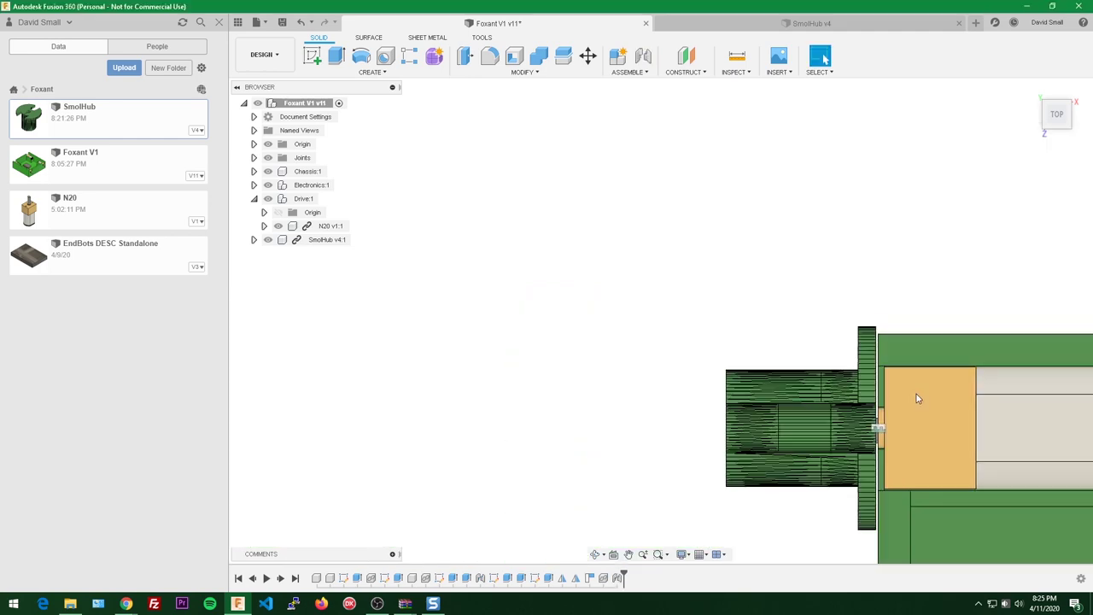
- Move the SmolHub component into the Drive component
middle_click_drag(760, 287, 764, 311, "shift")
scroll(767, 299, "up", 2)
scroll(766, 299, "down", 1)
scroll(766, 299, "up", 2)
middle_click_drag(643, 207, 709, 224, "shift")
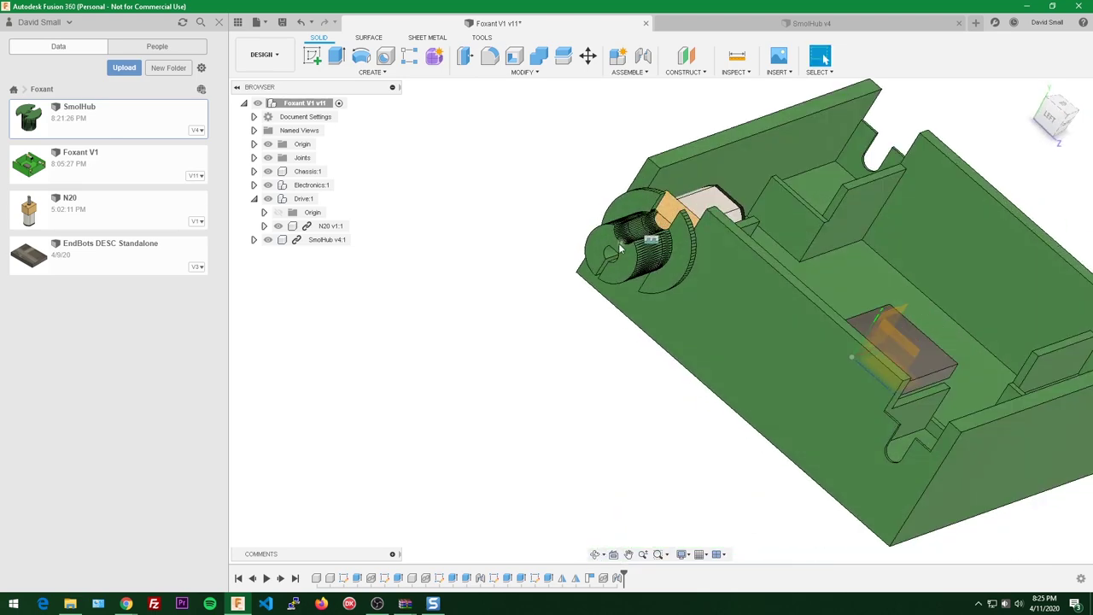
left_click_drag(323, 242, 308, 202)
middle_click_drag(501, 240, 548, 242, "shift")
scroll(547, 241, "up", 4)
middle_click_drag(587, 198, 575, 212)
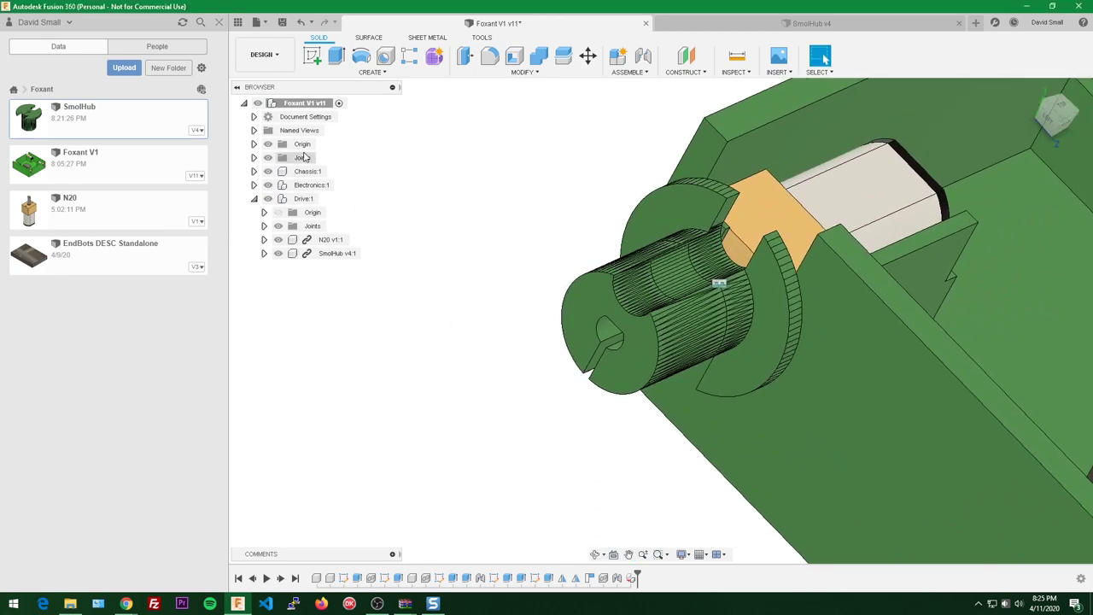
- Activate the Drive component and create a new component named Wheel inside it
left_click(324, 199)
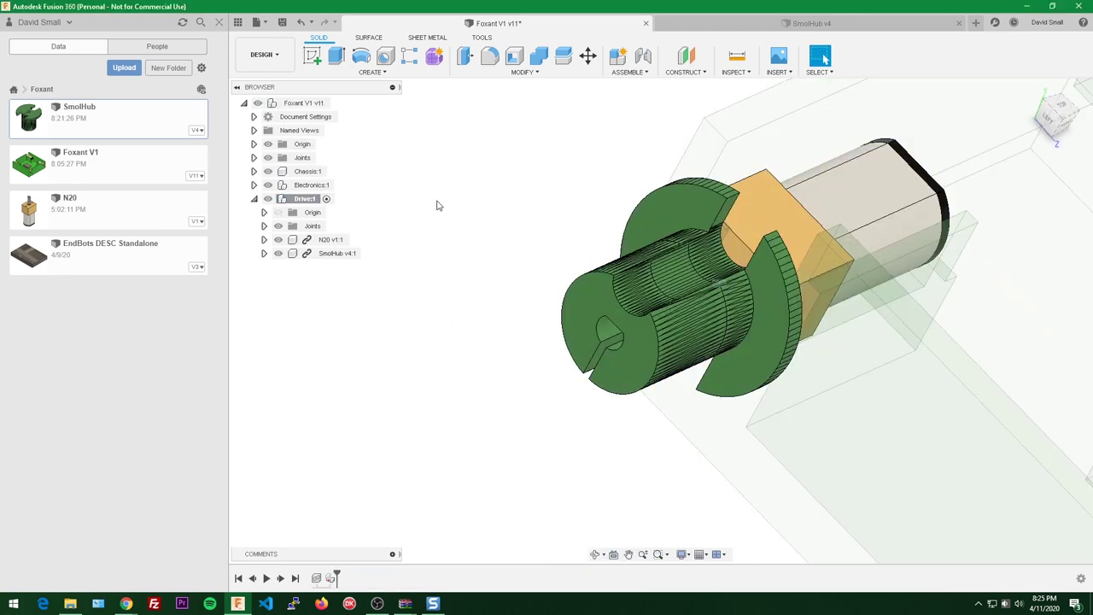
right_click(292, 202)
left_click(320, 233)
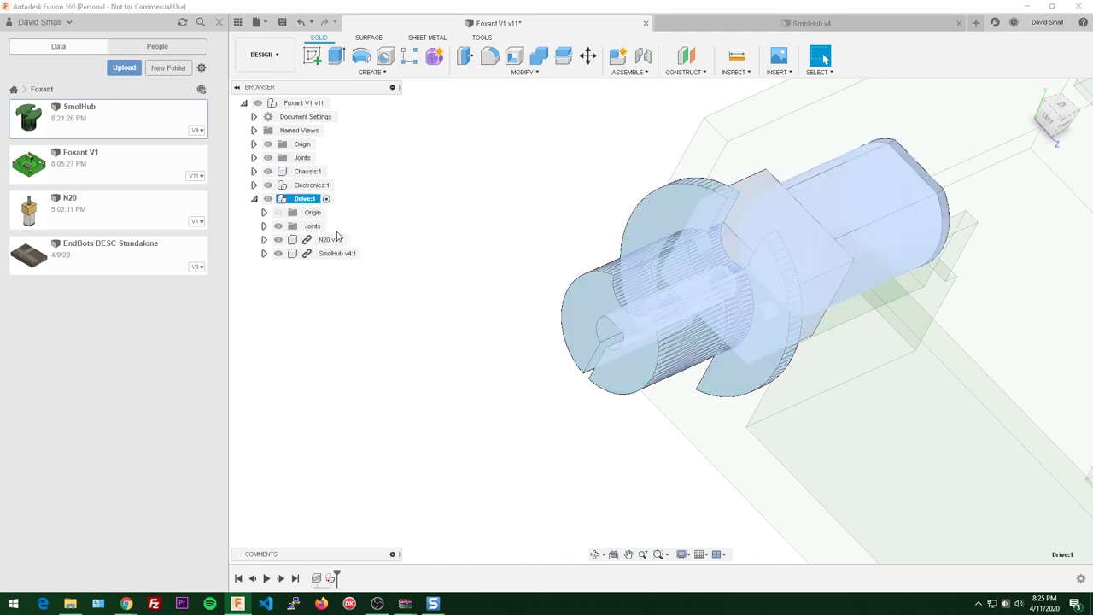
double_click(325, 267)
type("Wheel:1")
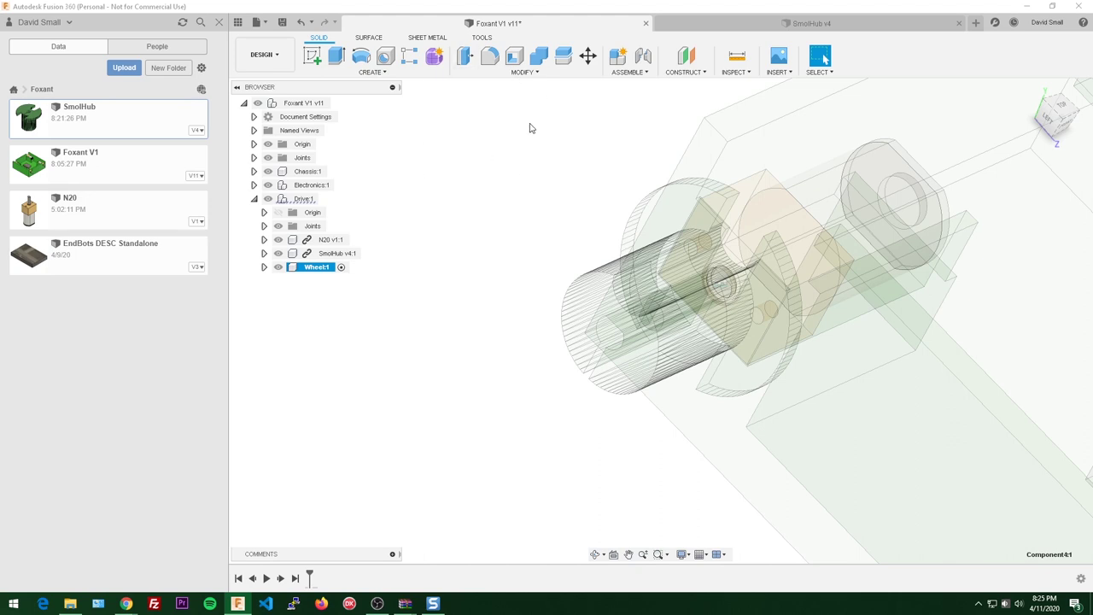
- Create a sketch in the Wheel component on the outer face of the SmolHub's flange
left_click(317, 60)
scroll(491, 137, "up", 1)
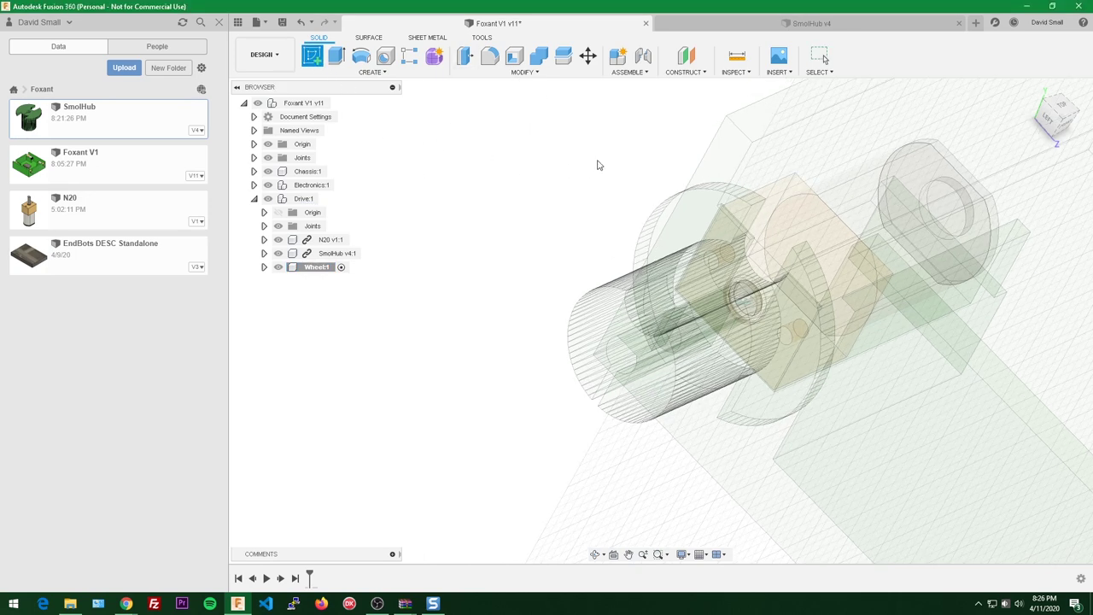
left_click(692, 218)
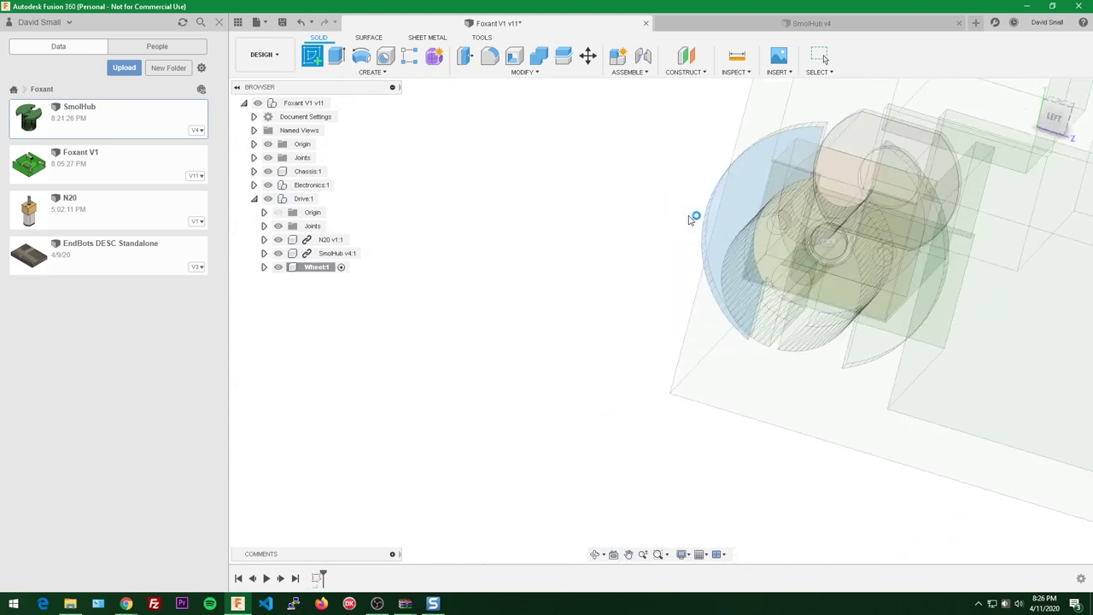
key("s")
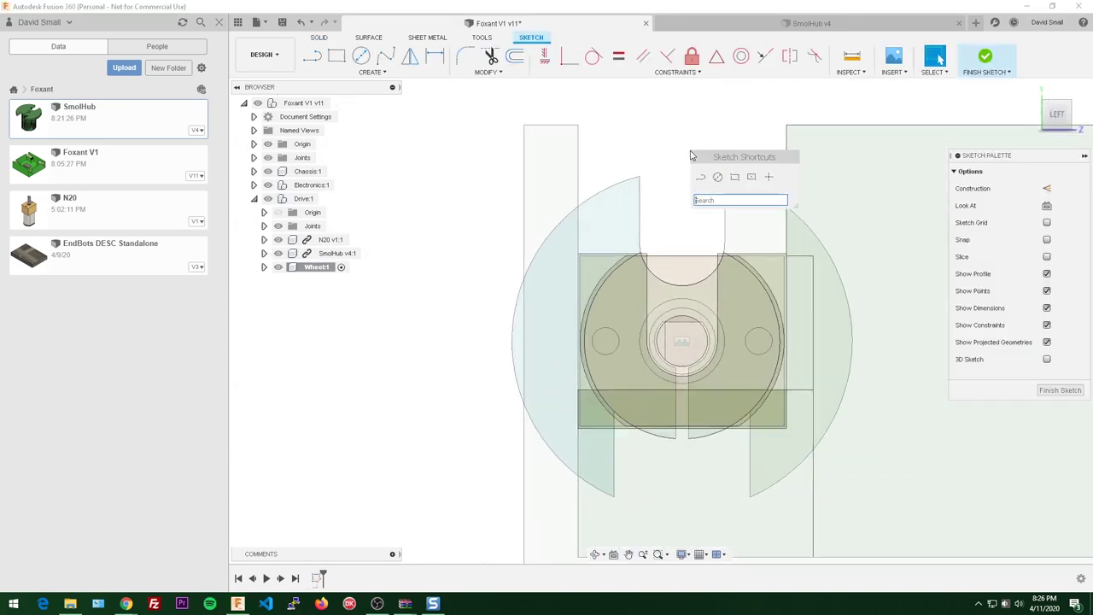
left_click(718, 178)
scroll(688, 367, "up", 5)
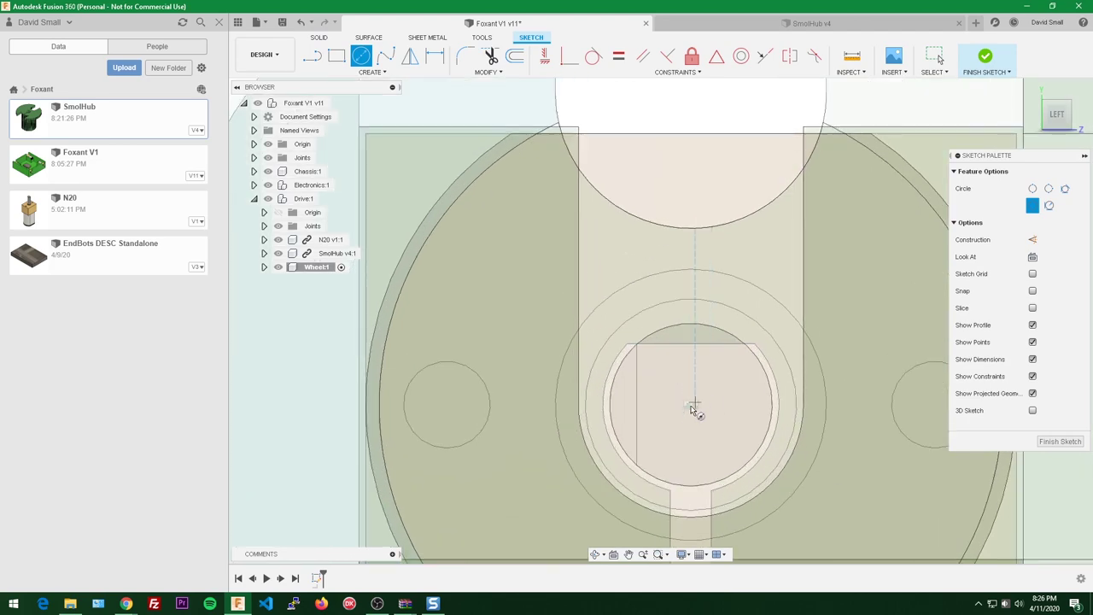
mouse_move(705, 411)
middle_mouse_down("shift")
mouse_move(715, 419)
mouse_move(640, 454)
mouse_move(649, 427)
mouse_move(546, 325)
middle_mouse_up("shift")
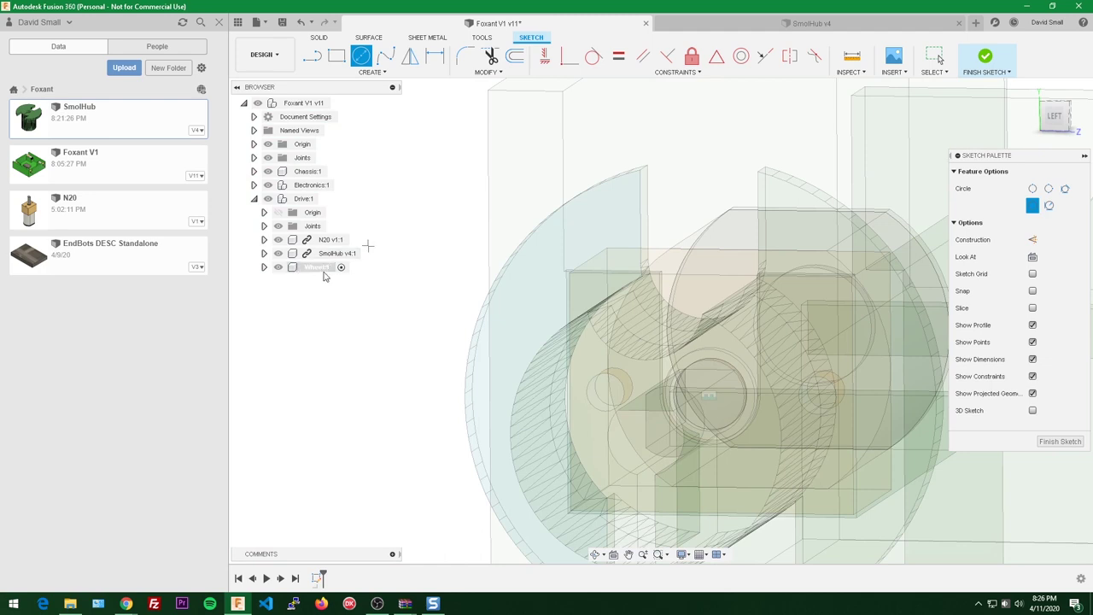
- Finish the sketch and isolate the Drive component
left_click(301, 201)
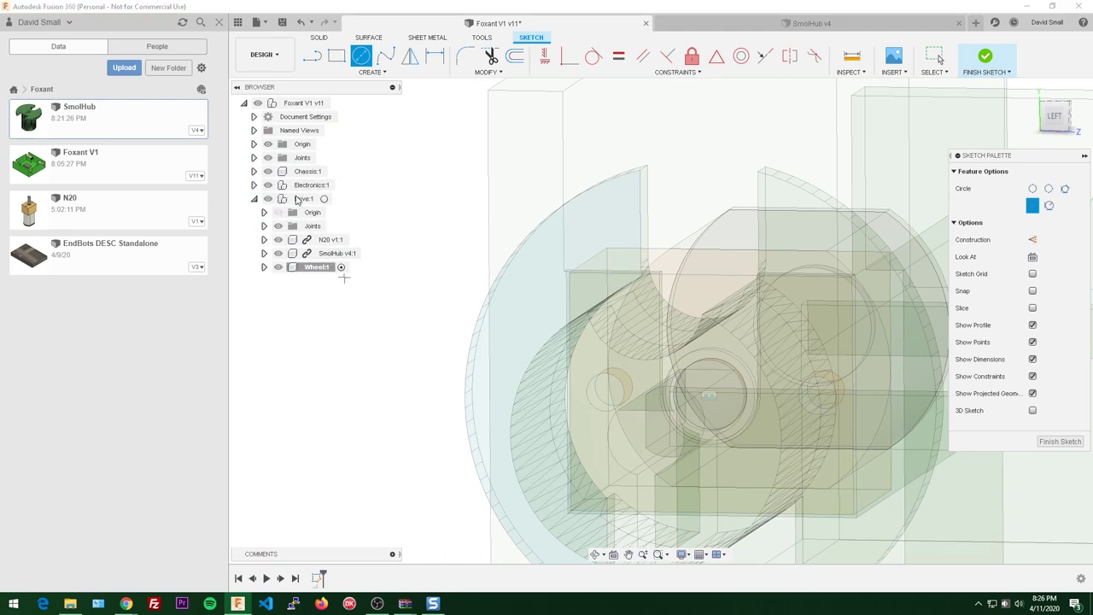
left_click(1057, 443)
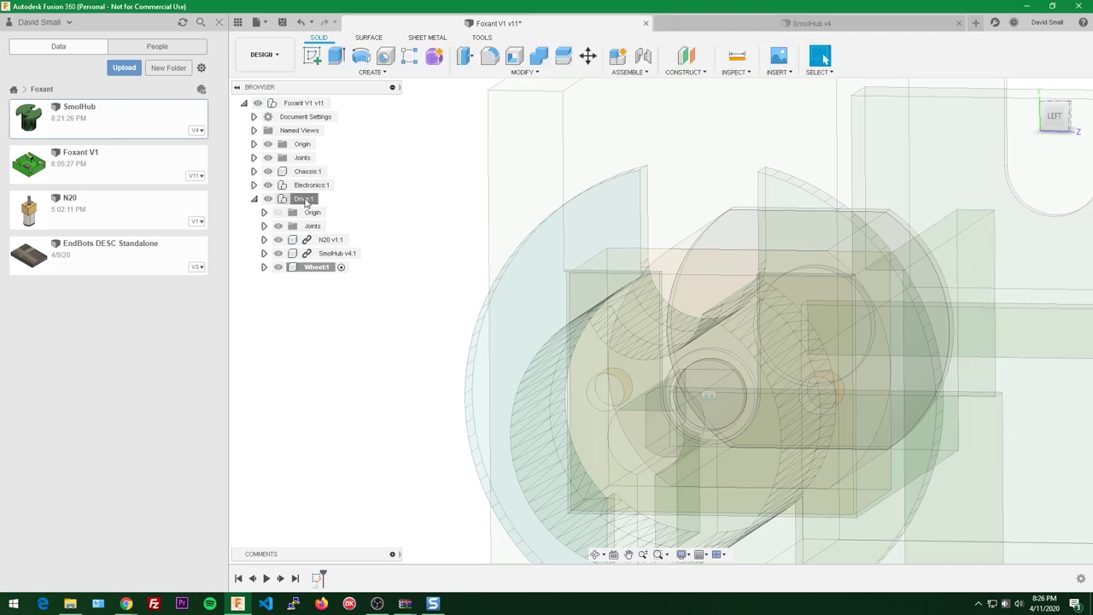
right_click(305, 200)
left_click(328, 515)
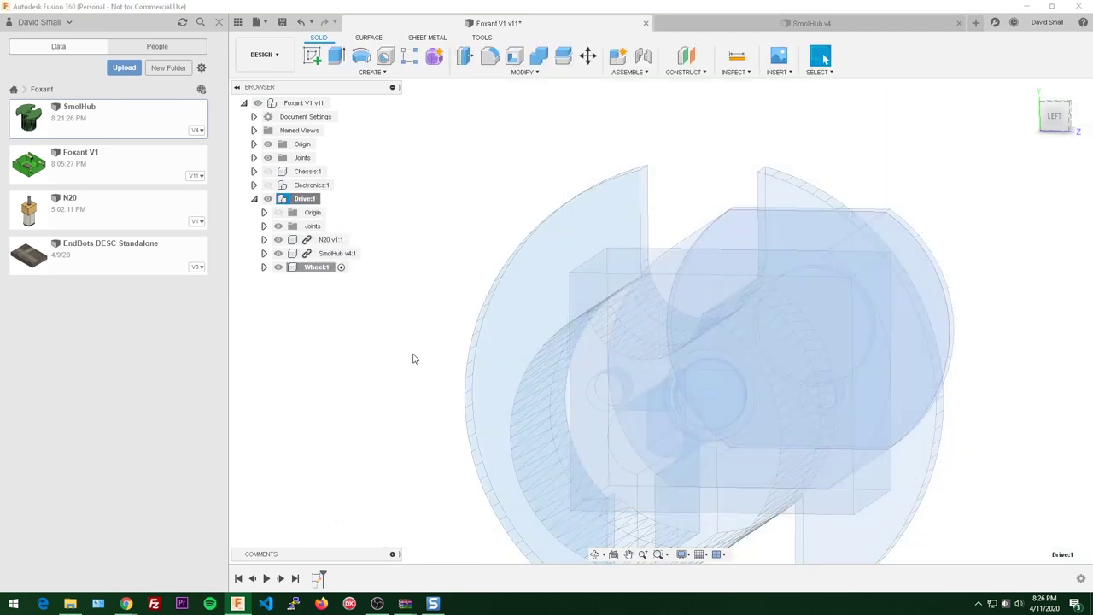
- Hide the N20 motor and reopen the flange sketch for editing in a straight-on left view
scroll(642, 292, "up", 2)
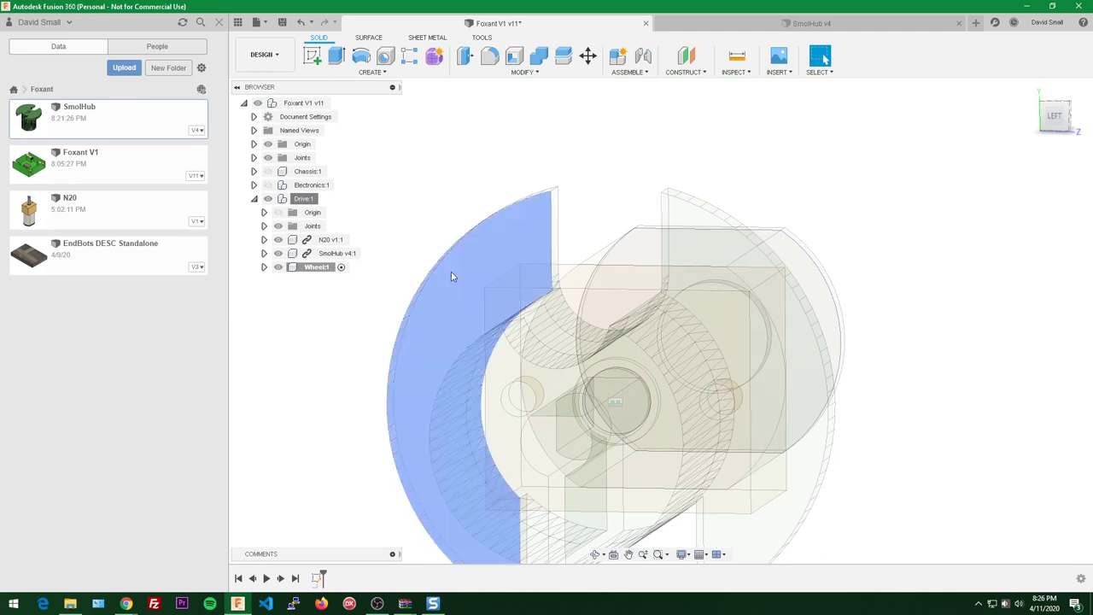
left_click(278, 240)
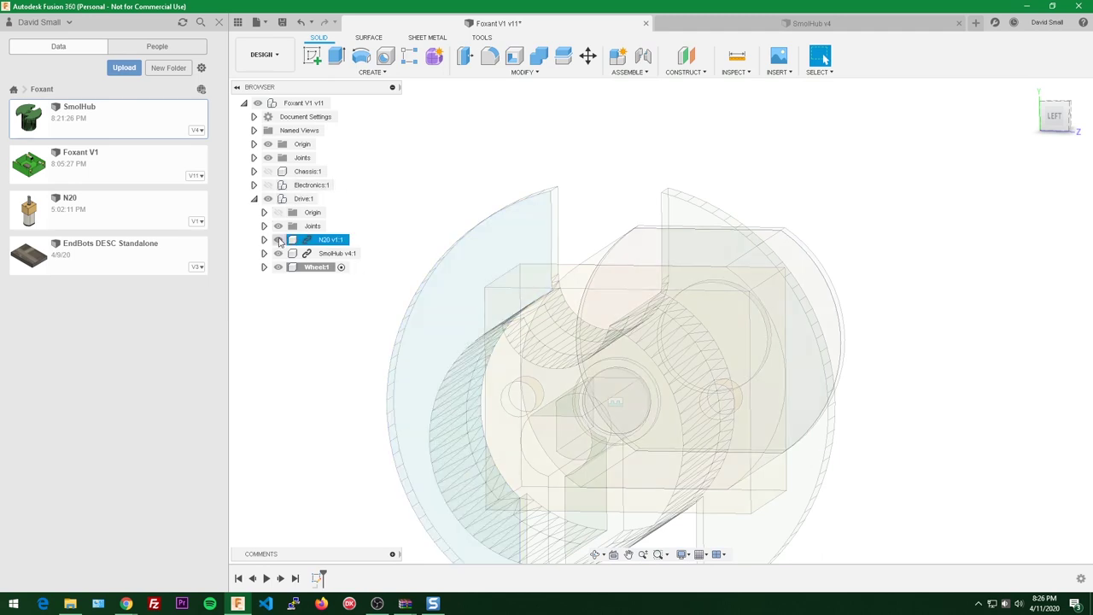
left_click(278, 254)
scroll(602, 256, "down", 2)
left_click(1052, 117)
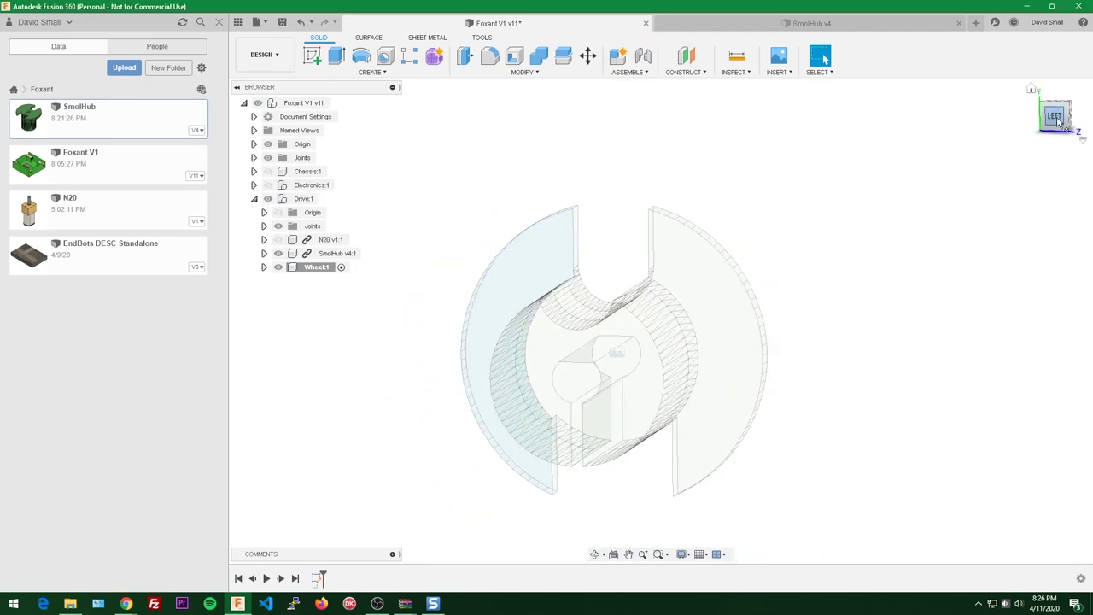
double_click(320, 580)
scroll(748, 277, "up", 2)
key("s")
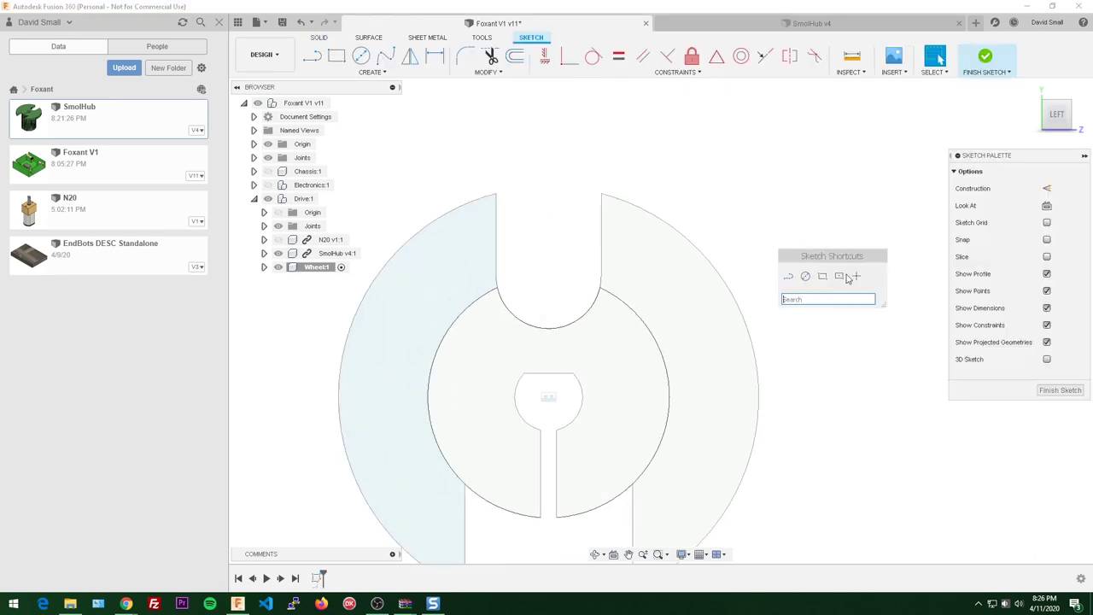
left_click(806, 277)
scroll(527, 414, "up", 2)
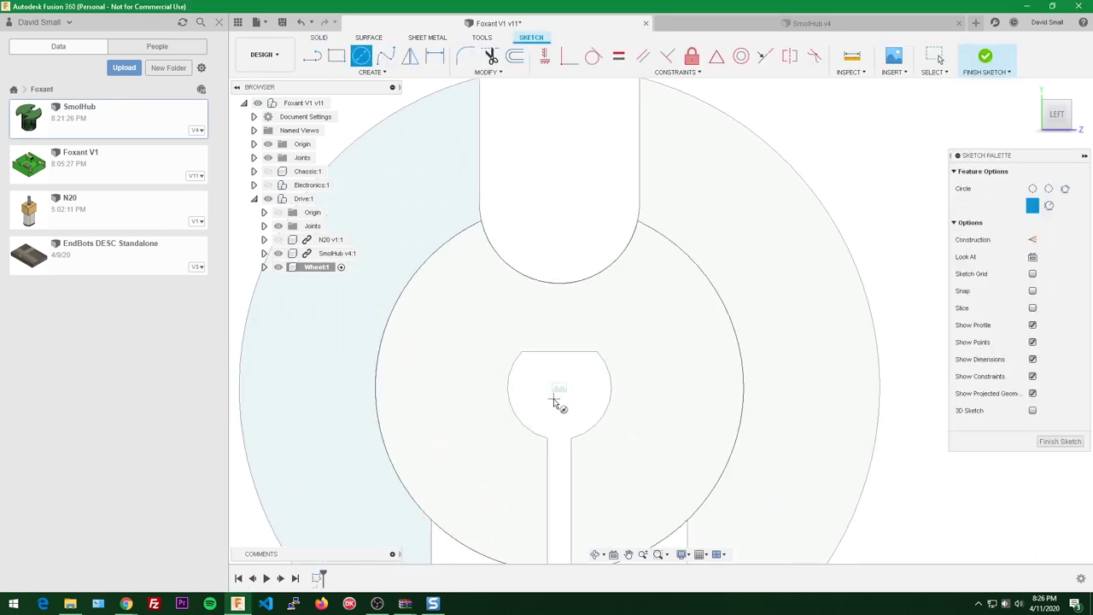
key("Escape")
- Project the round edge of the SmolHub's shaft bore into the Wheel sketch
scroll(530, 386, "down", 1)
scroll(583, 400, "up", 1)
key("p")
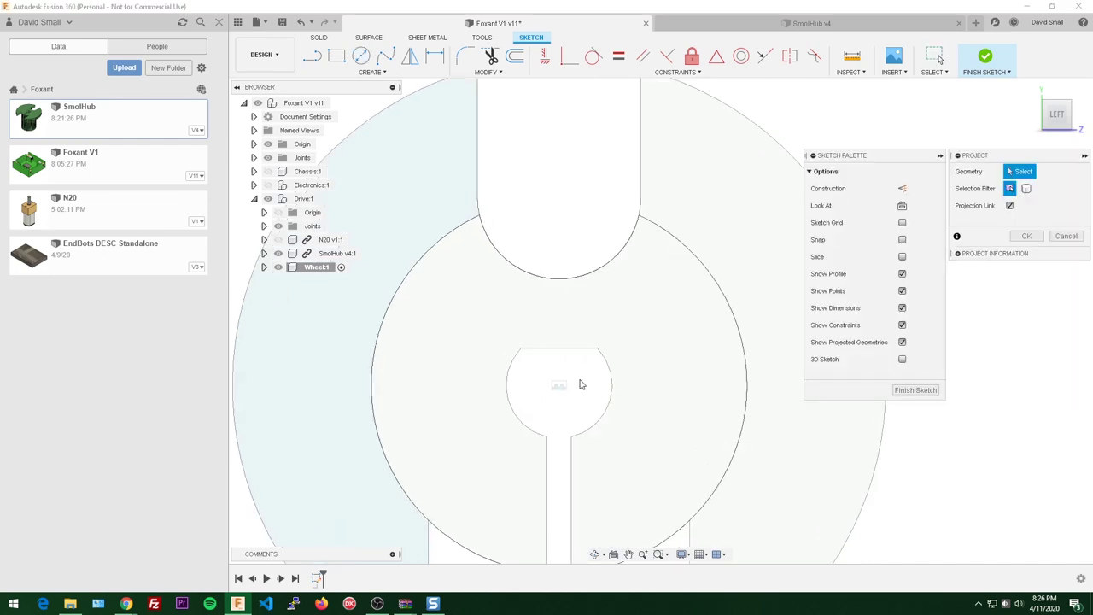
middle_click_drag(681, 247, 694, 272, "shift")
scroll(686, 299, "up", 1)
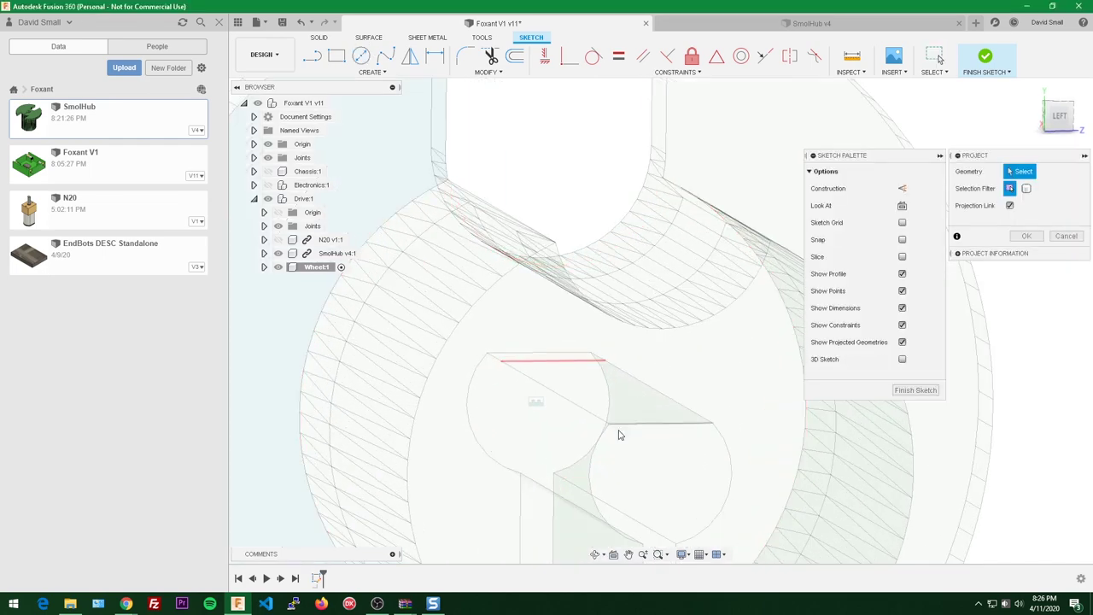
scroll(652, 413, "down", 2)
middle_click_drag(652, 416, 683, 384, "shift")
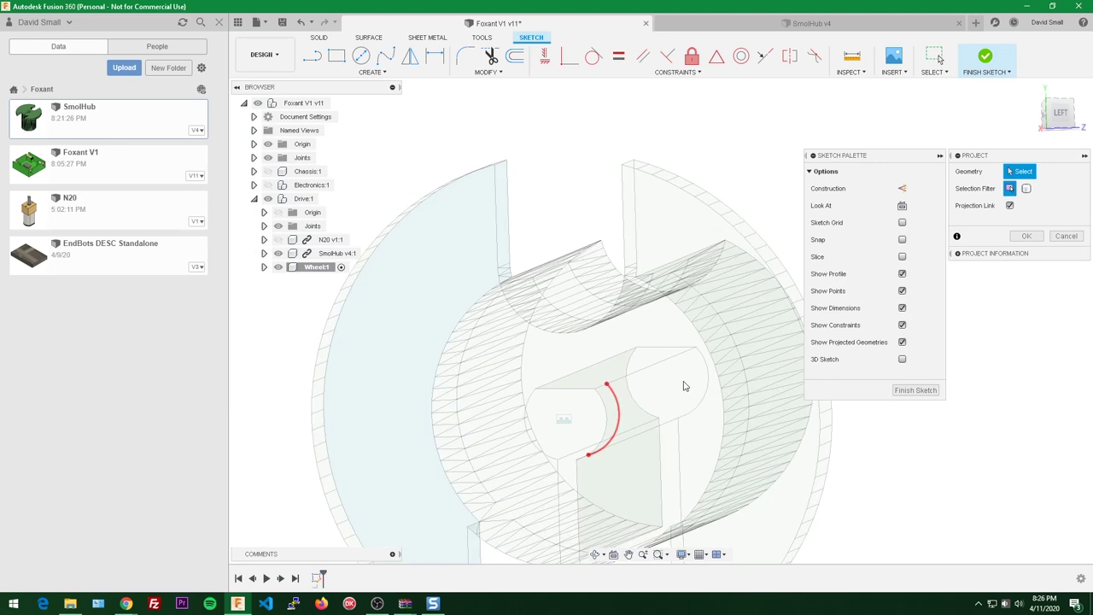
left_click(684, 387)
left_click(1024, 237)
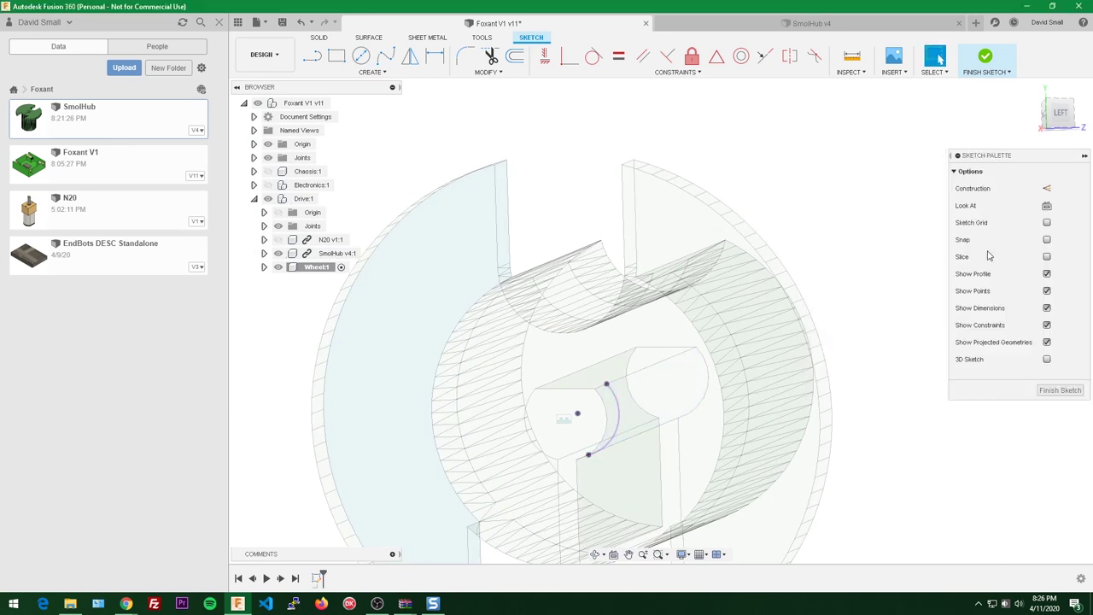
- Draw a circle about 1.6 in in diameter centred on the projected bore arc's centre point
left_click(1061, 112)
scroll(551, 426, "up", 2)
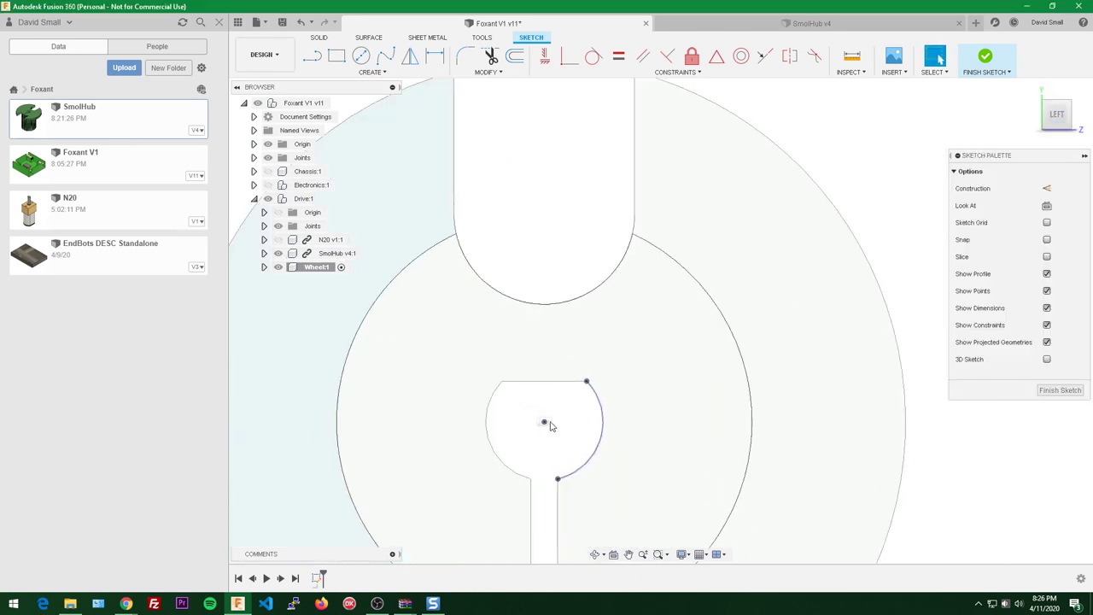
key("s")
left_click(610, 188)
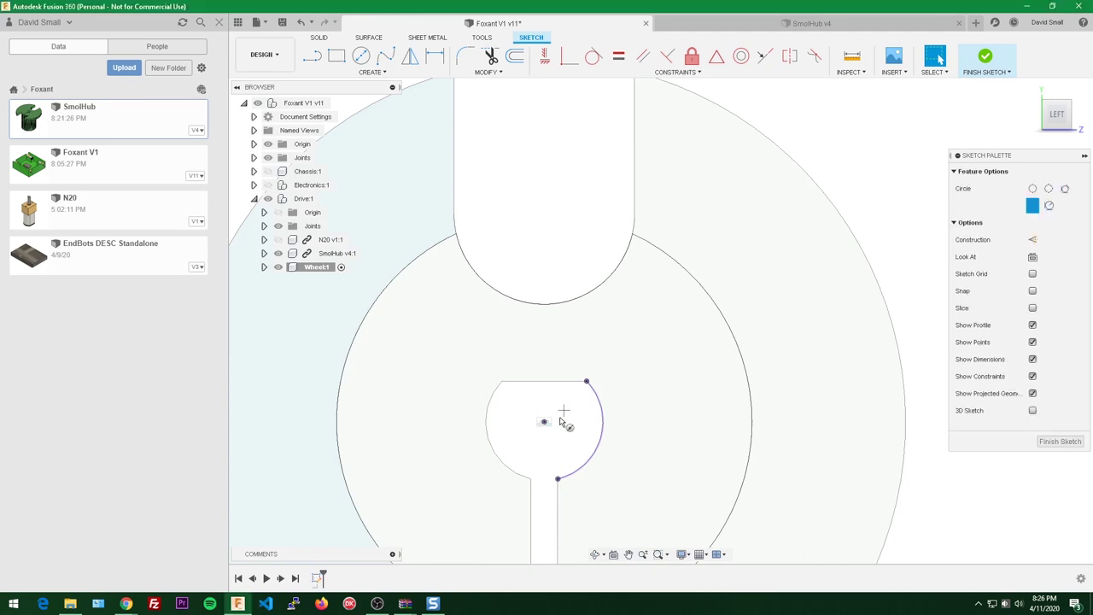
left_click(544, 424)
scroll(551, 422, "down", 4)
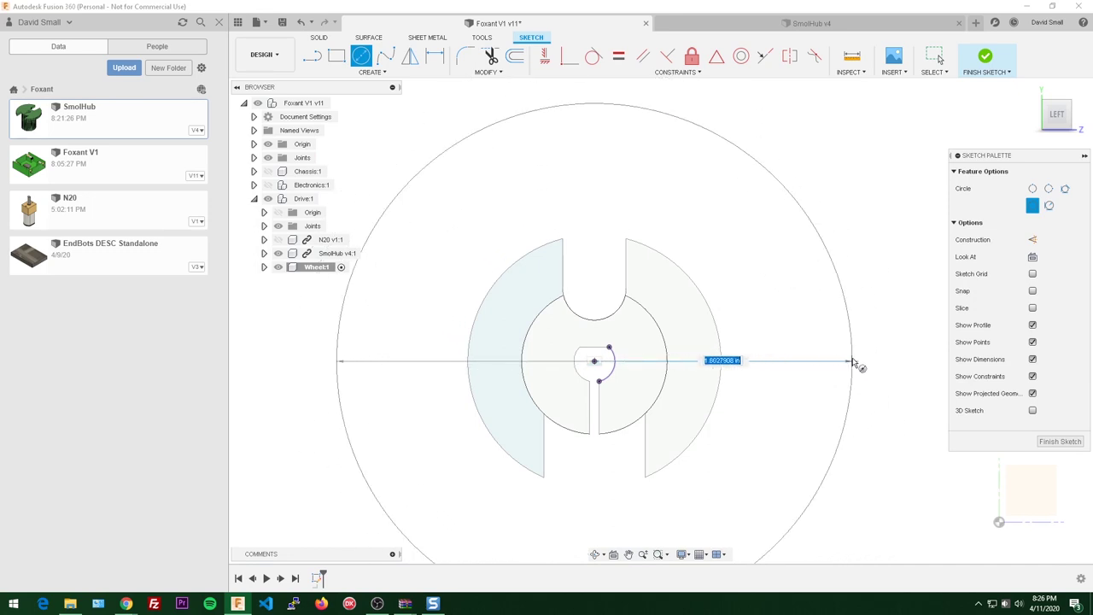
left_click(854, 365)
- Dimension the large circle's diameter and set it to 2 in
scroll(852, 362, "down", 2)
key("Escape")
key("d")
left_click(854, 354)
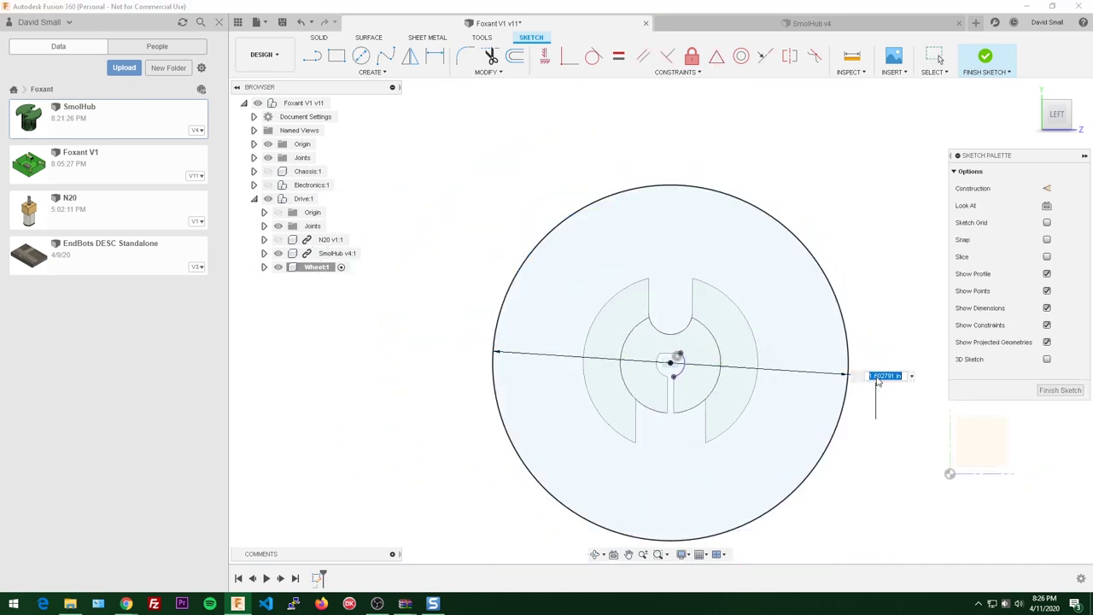
scroll(847, 218, "down", 2)
scroll(843, 213, "up", 2)
key("Escape")
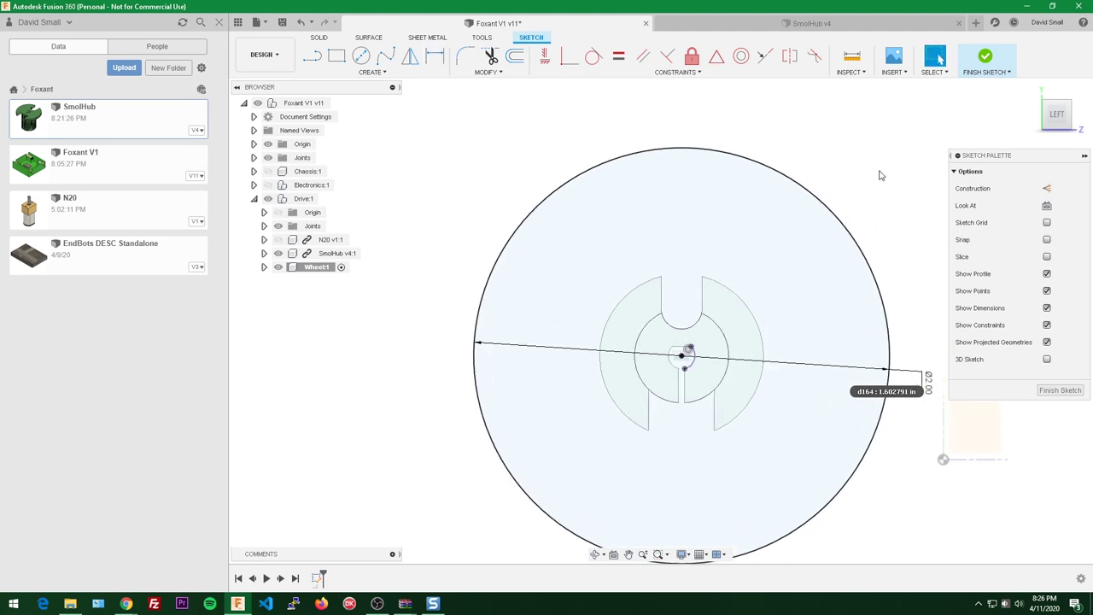
- Draw a second circle from the same centre point, matching the outer edge of the hub's central barrel
scroll(877, 184, "up", 1)
scroll(874, 195, "down", 1)
middle_click_drag(873, 195, 798, 153)
scroll(783, 169, "up", 3)
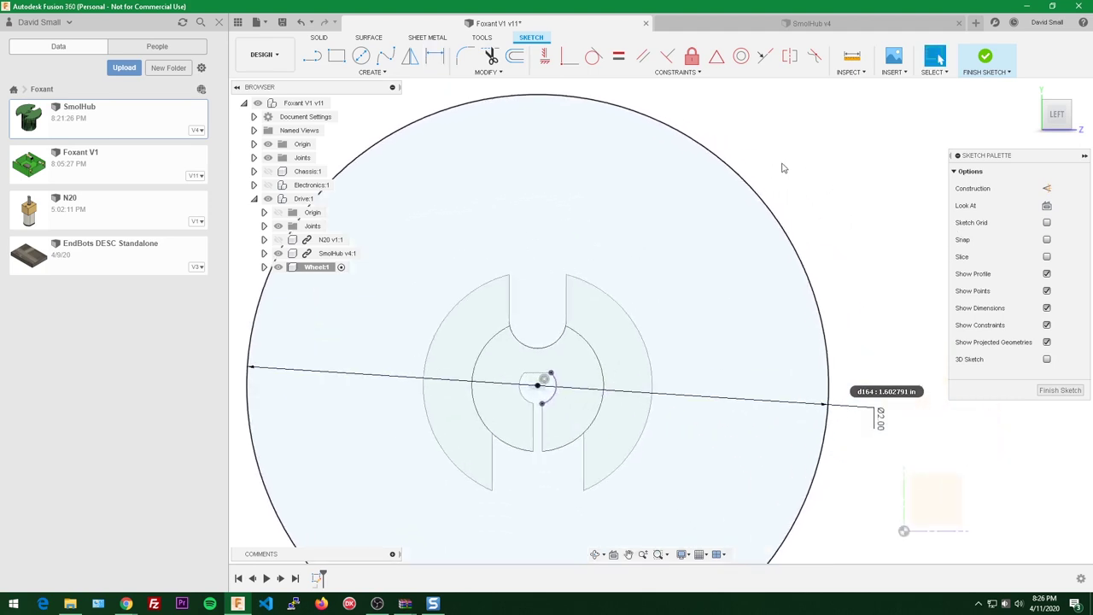
scroll(854, 226, "down", 1)
middle_click_drag(833, 187, 877, 194)
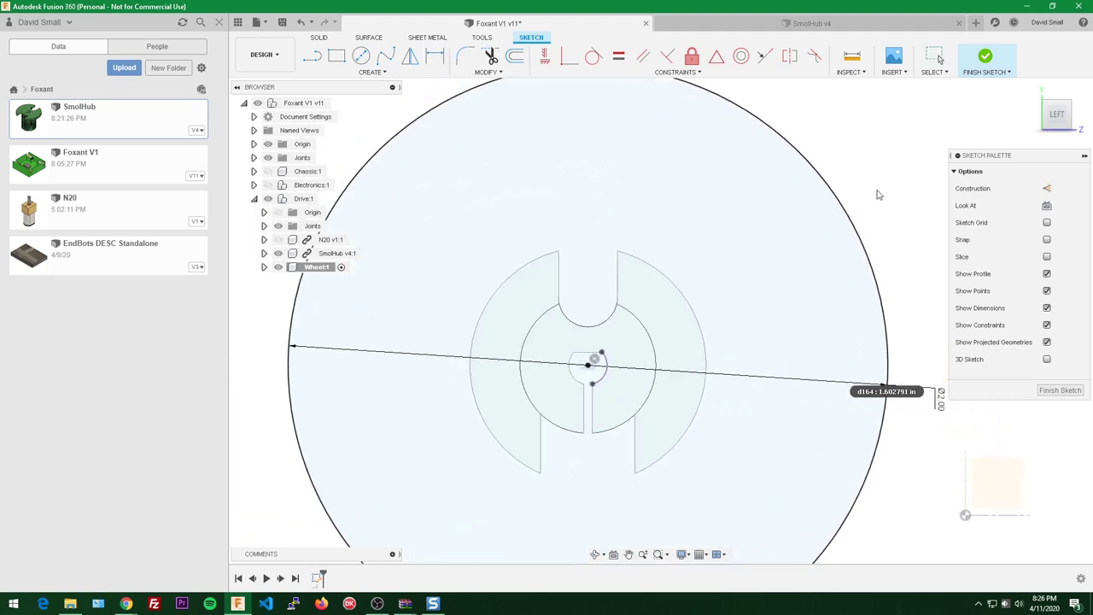
scroll(875, 177, "up", 1)
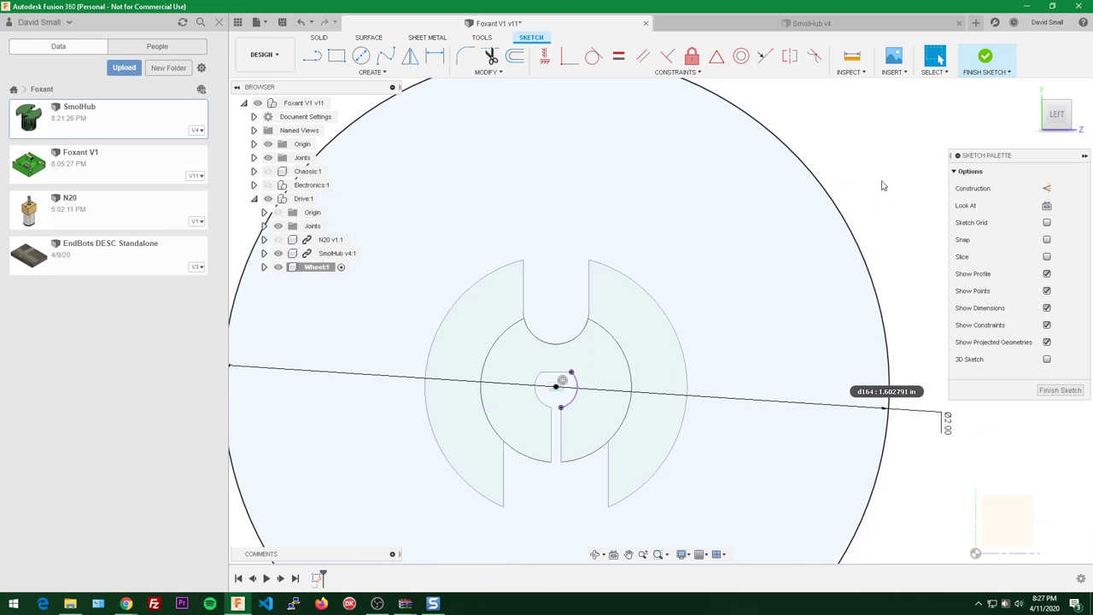
key("s")
left_click(907, 207)
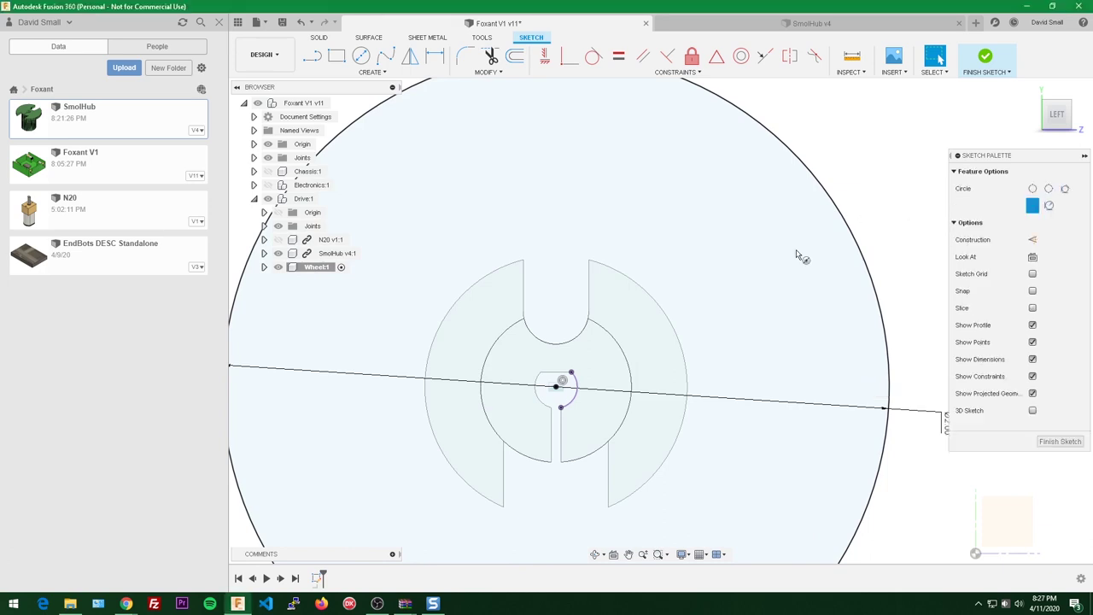
left_click(556, 387)
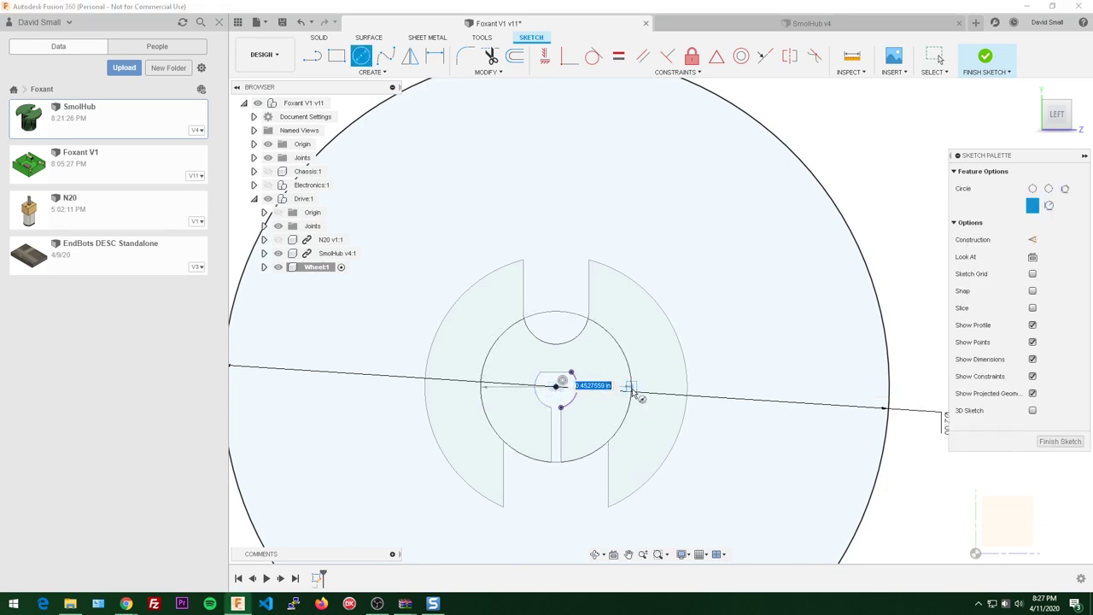
left_click(587, 321)
scroll(647, 336, "down", 4)
key("Escape")
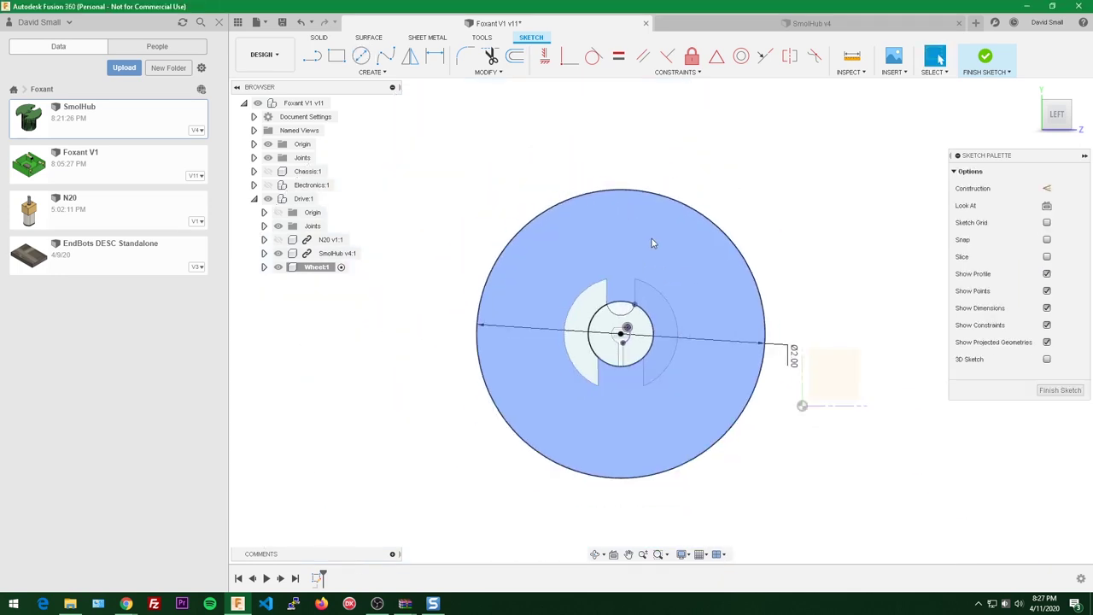
- Extrude the ring between the two circles, including the part over the hub's slot, 0.5 in as a new body
middle_click_drag(652, 238, 622, 269, "shift")
scroll(622, 268, "up", 3)
left_click(665, 183)
scroll(651, 207, "up", 2)
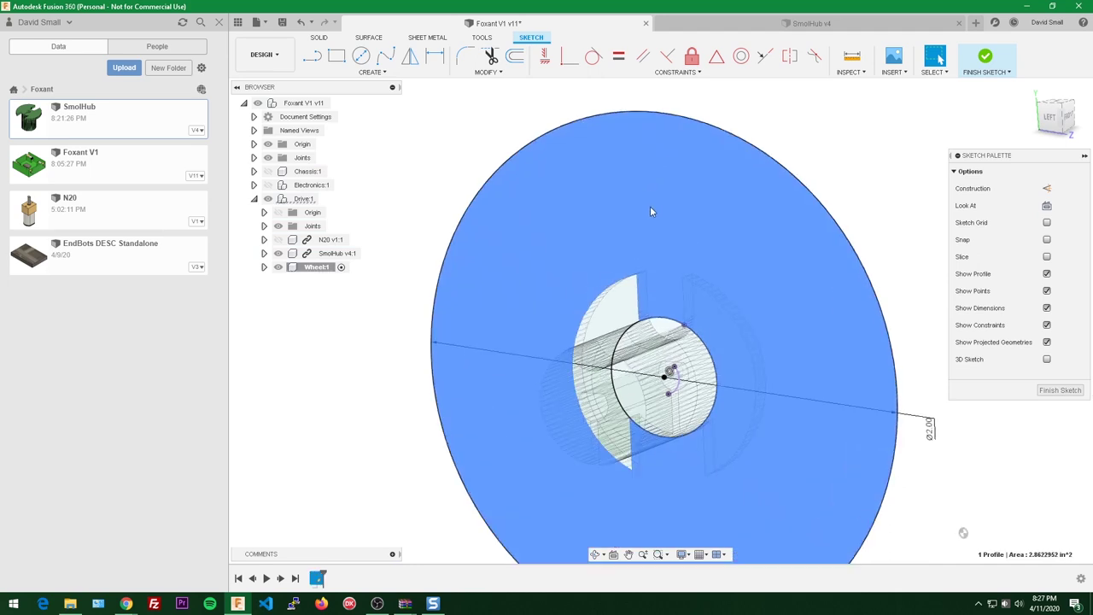
middle_click_drag(652, 207, 673, 206, "shift")
scroll(663, 209, "up", 2)
left_click(560, 335, "shift")
scroll(689, 272, "down", 3)
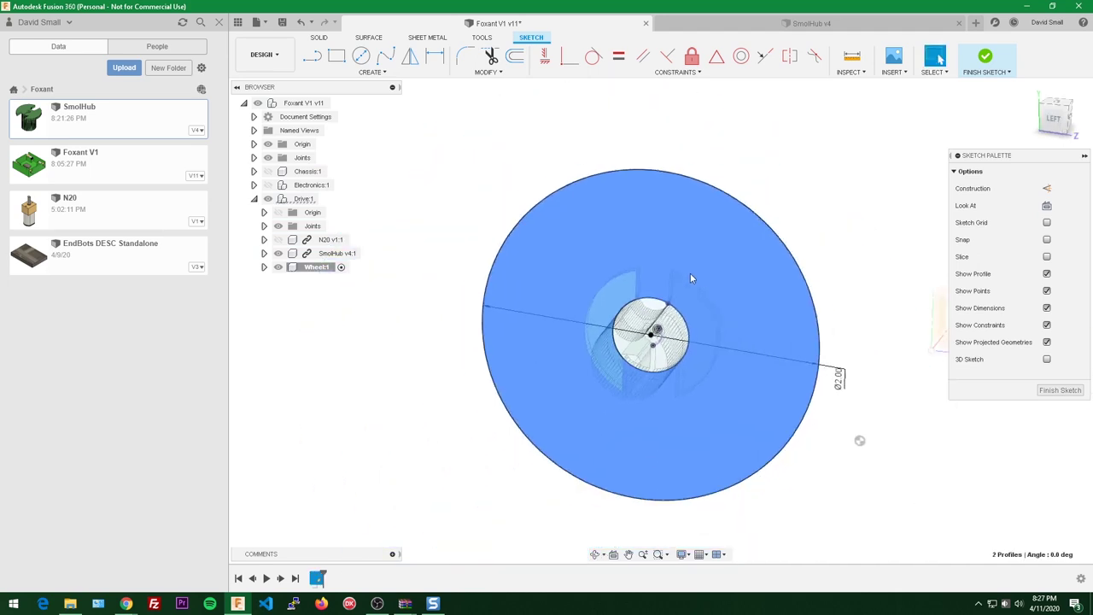
middle_click_drag(690, 273, 689, 324, "shift")
key("e")
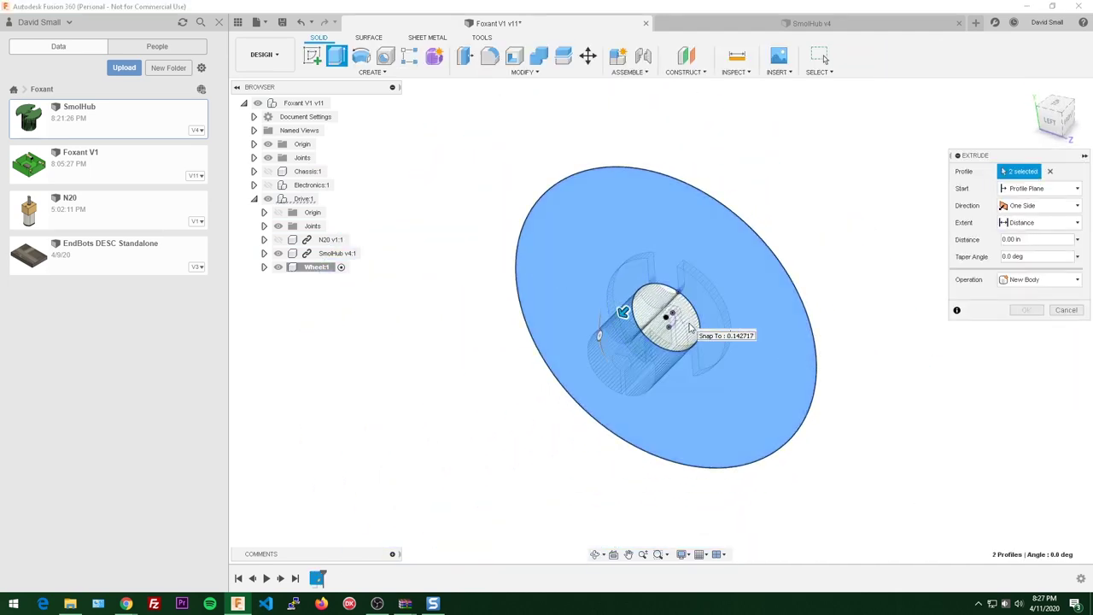
type(".5")
key("Return")
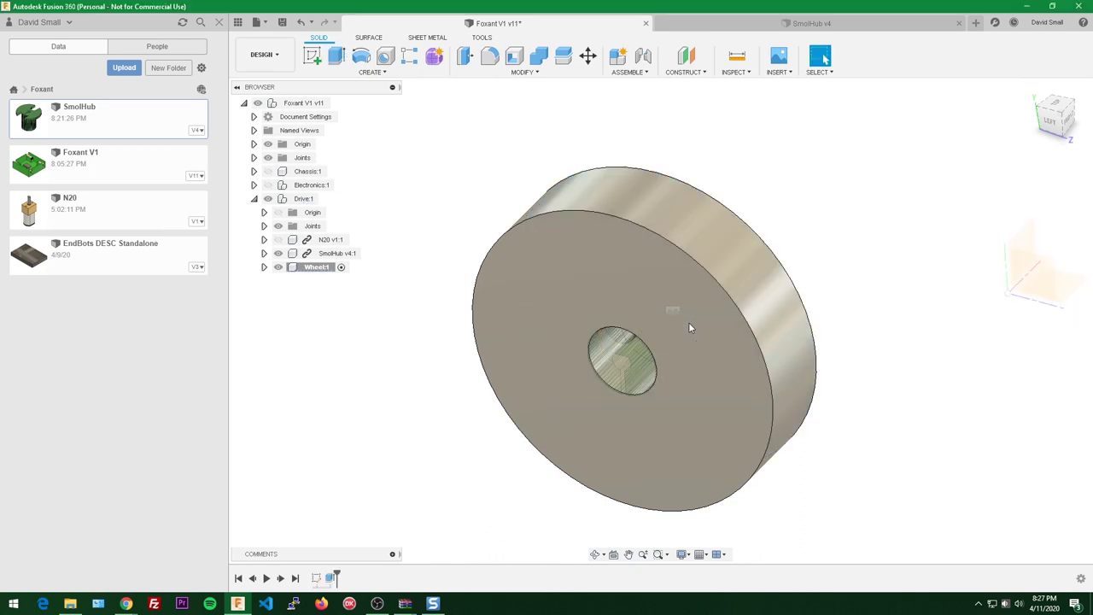
scroll(647, 283, "down", 3)
mouse_move(646, 284)
middle_mouse_down("shift")
mouse_move(619, 303)
mouse_move(667, 294)
middle_mouse_up("shift")
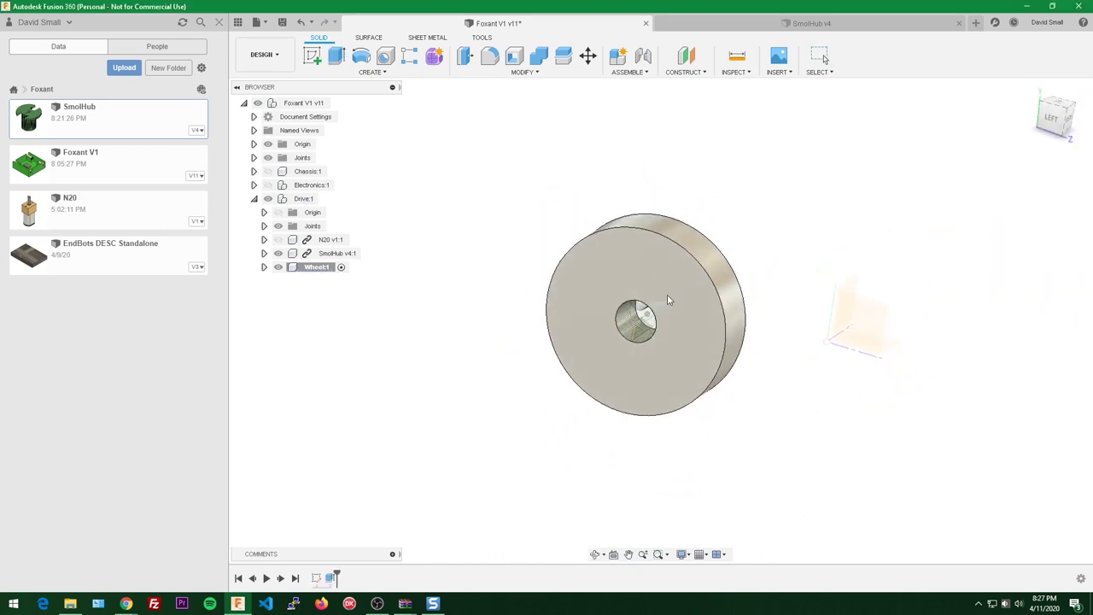
- Assign the physical material Rubber, Black from the Plastic category to the Wheel component
right_click(316, 267)
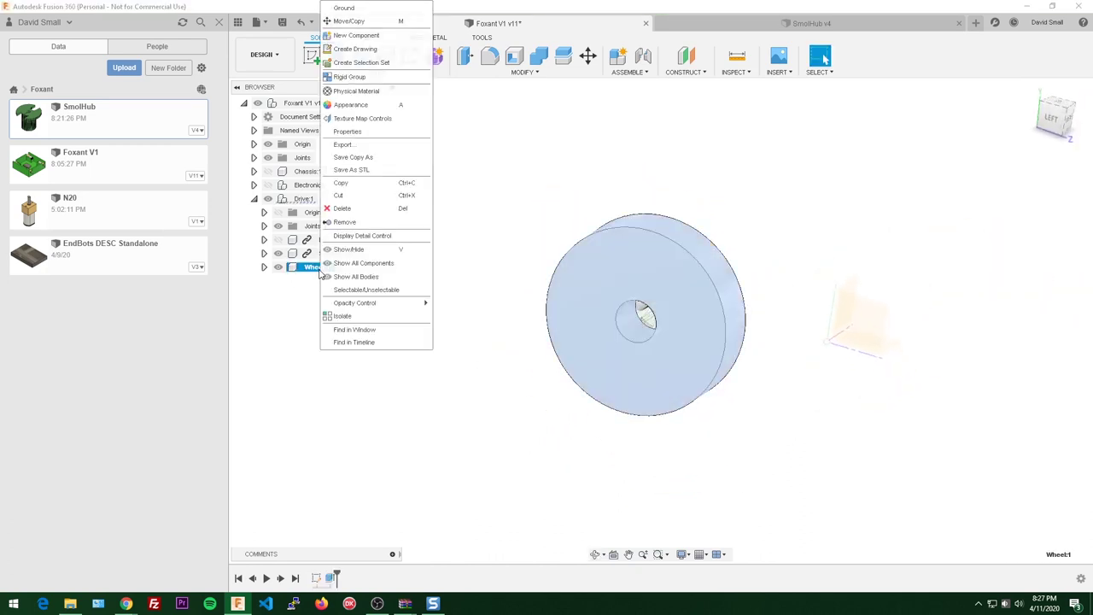
left_click(356, 90)
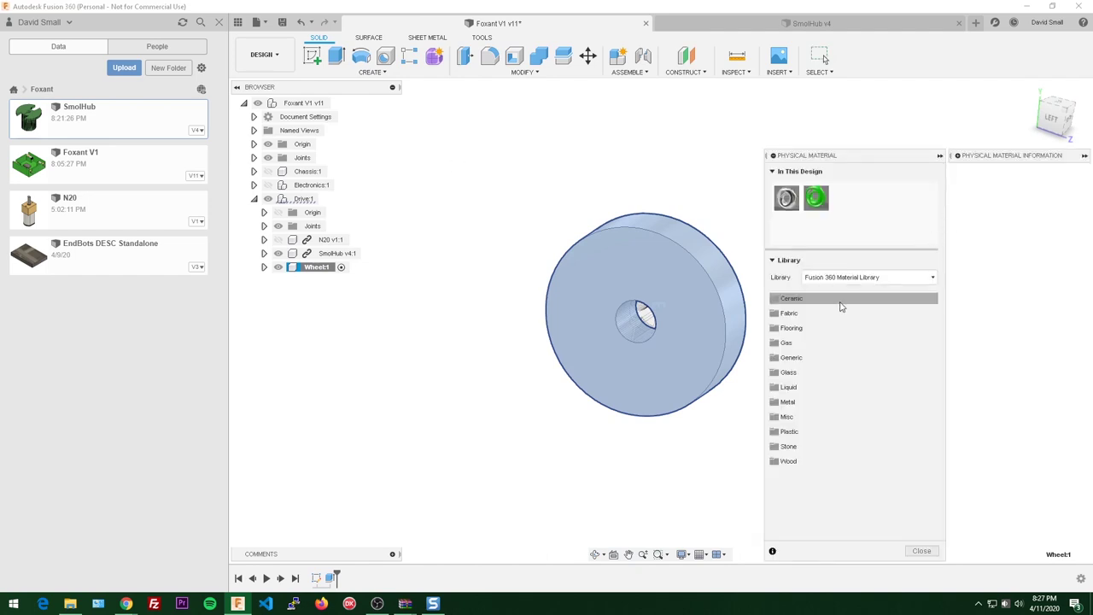
left_click(801, 431)
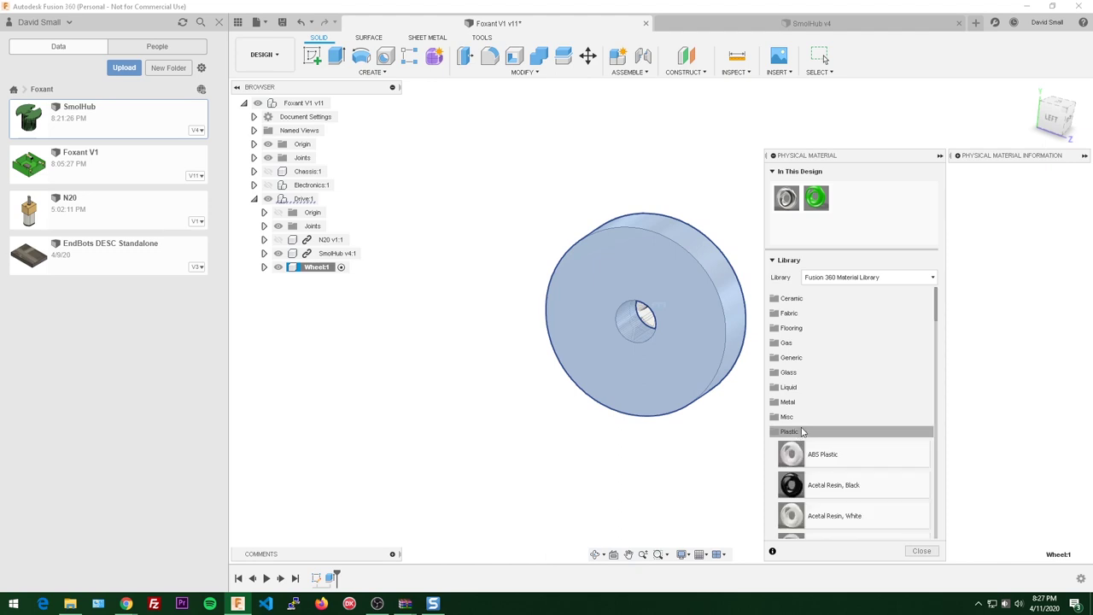
scroll(848, 410, "down", 3)
scroll(872, 365, "down", 4)
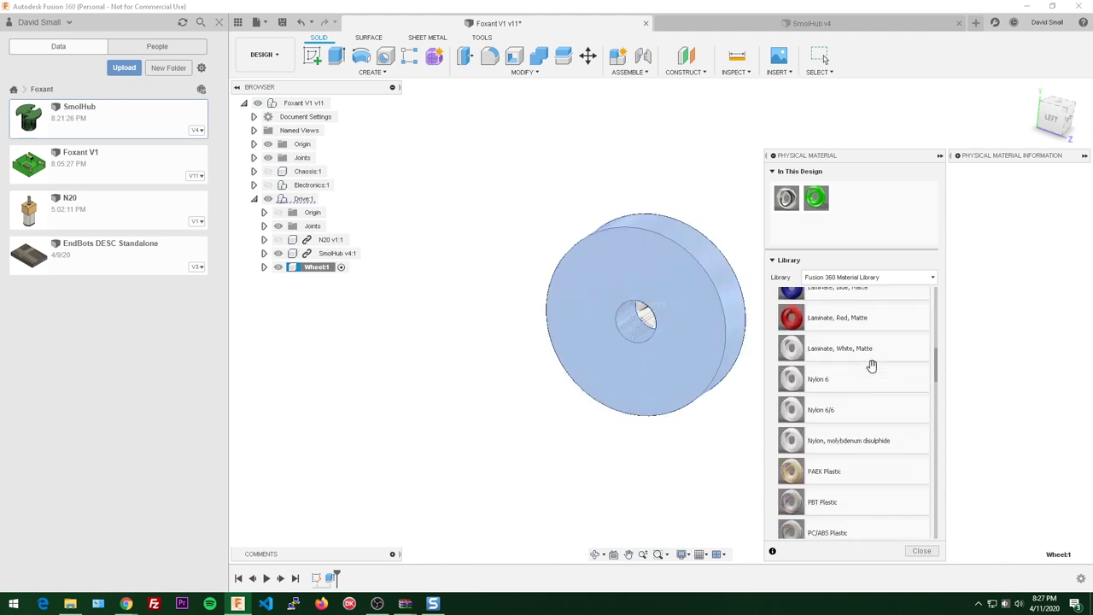
scroll(872, 365, "up", 3)
scroll(871, 365, "down", 3)
scroll(872, 366, "down", 3)
scroll(860, 375, "down", 3)
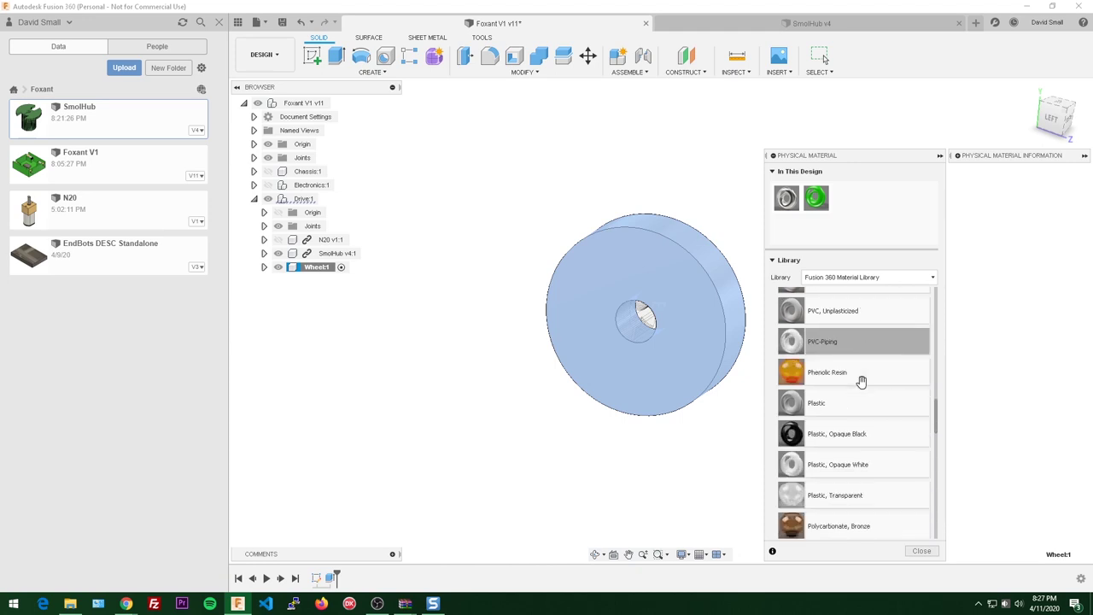
scroll(855, 345, "down", 4)
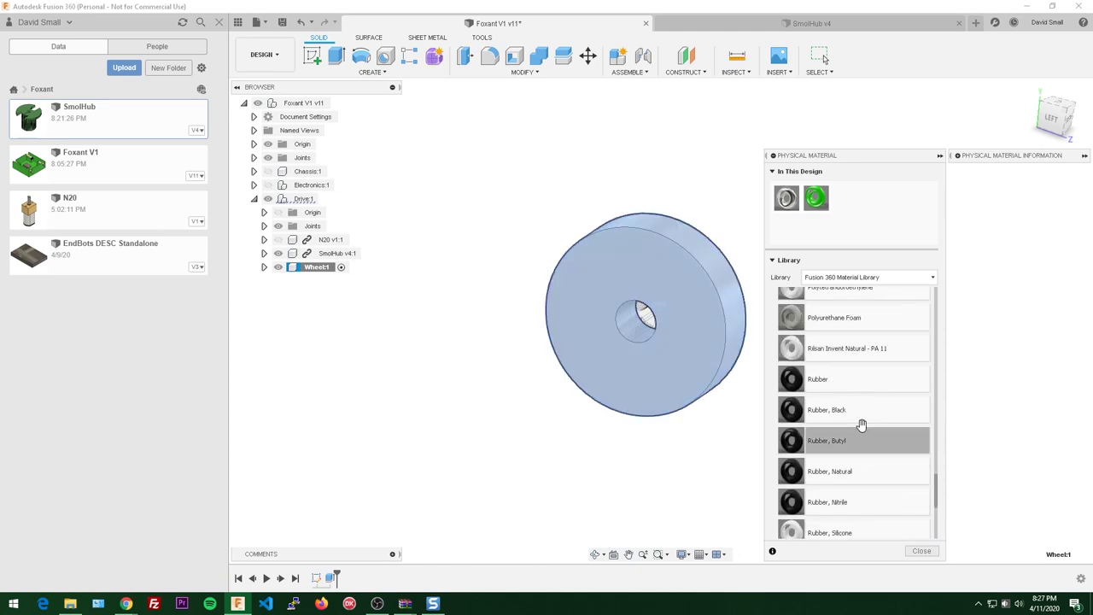
left_click_drag(861, 413, 698, 352)
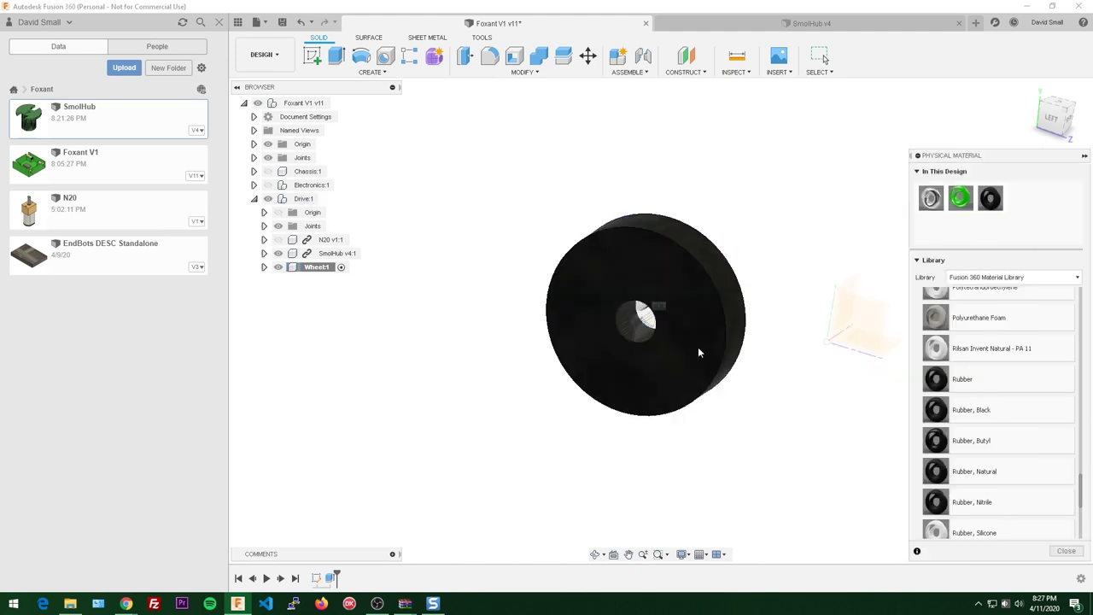
scroll(870, 220, "up", 2)
key("Escape")
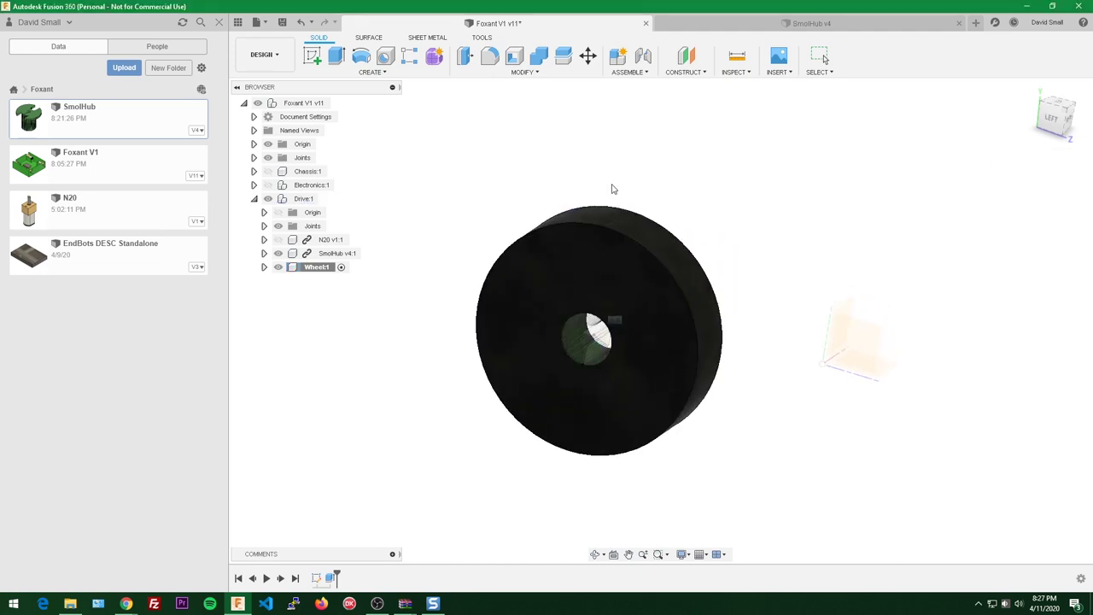
- Unisolate the Drive component and activate the top-level Foxant V1 assembly
right_click(305, 198)
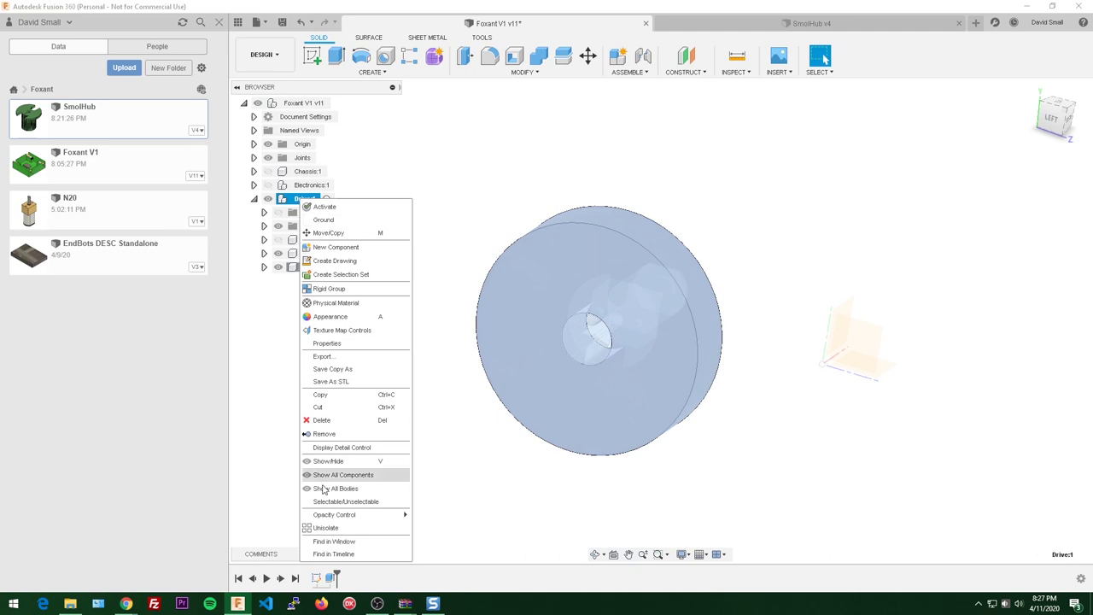
left_click(342, 529)
left_click(541, 134)
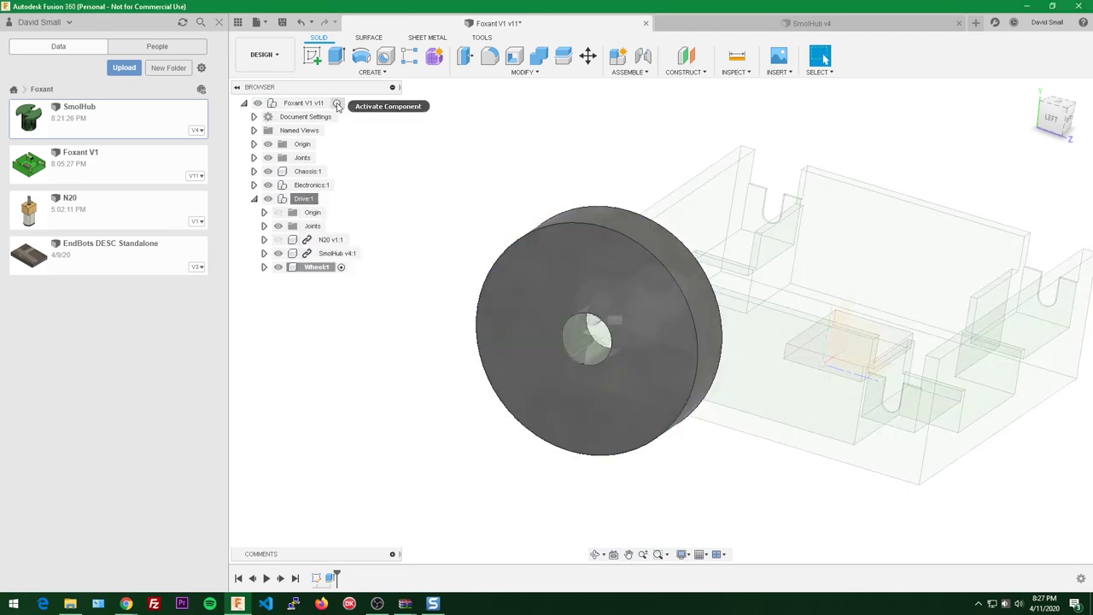
left_click(337, 104)
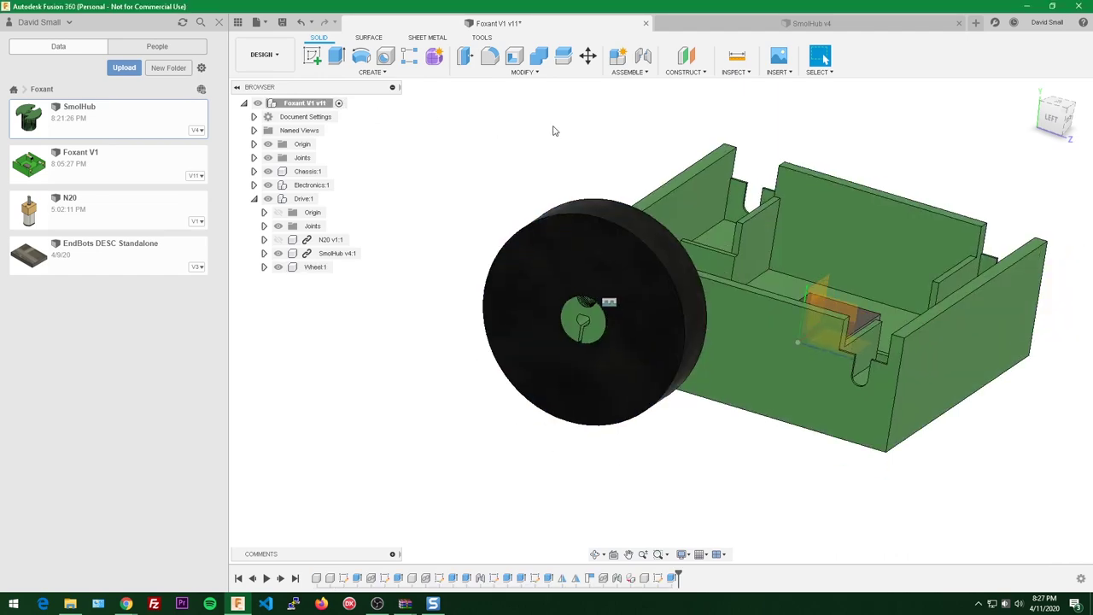
middle_click_drag(577, 139, 512, 196, "shift")
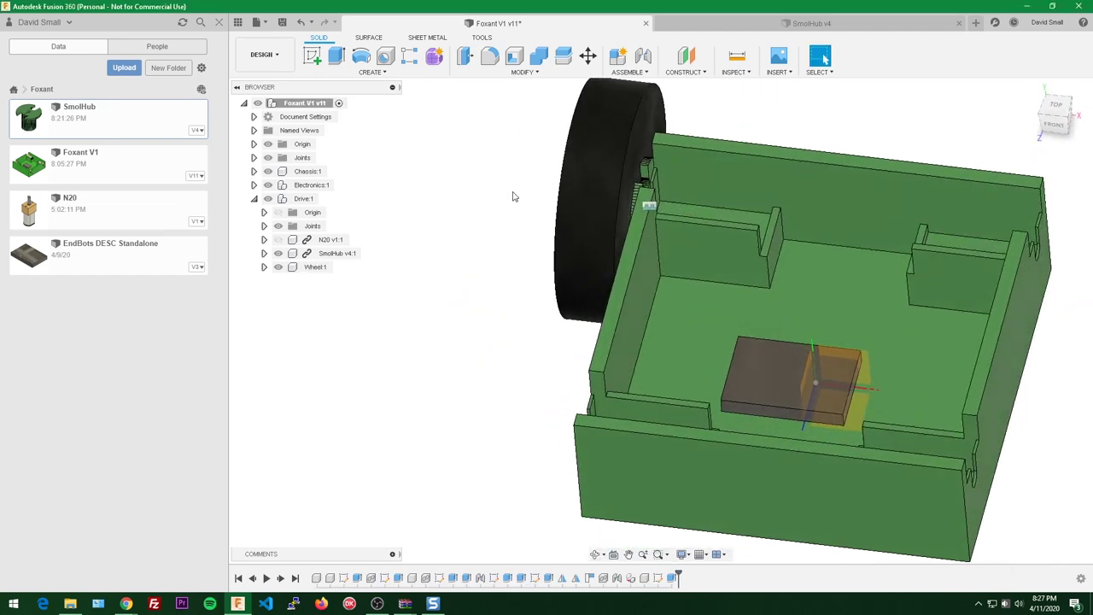
- Make the N20 motor in the Drive component visible again
left_click(263, 267)
left_click(264, 267)
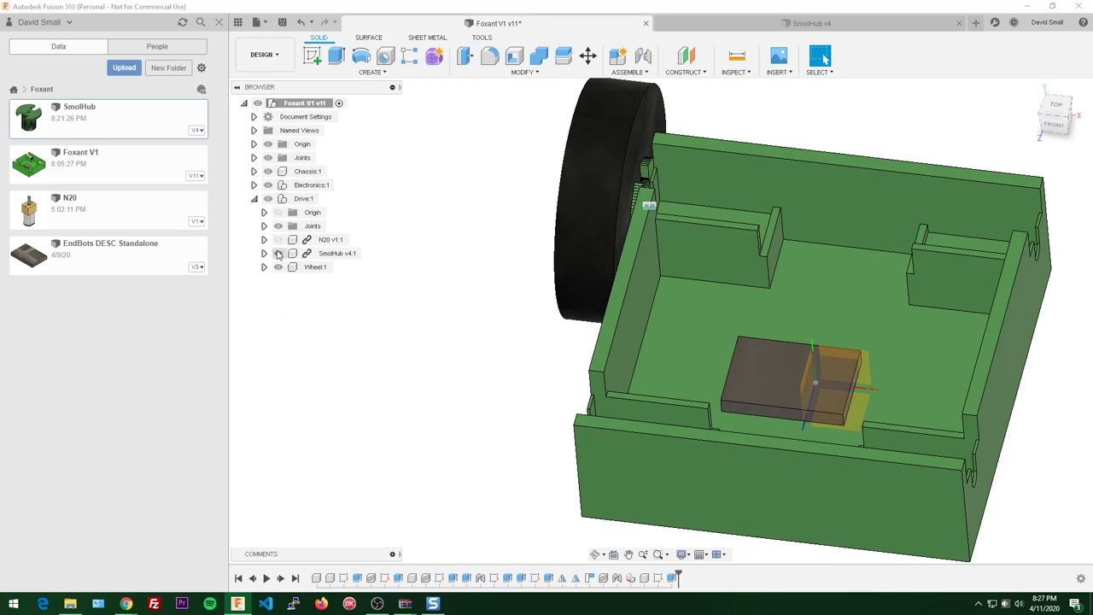
middle_click_drag(598, 209, 715, 246, "shift")
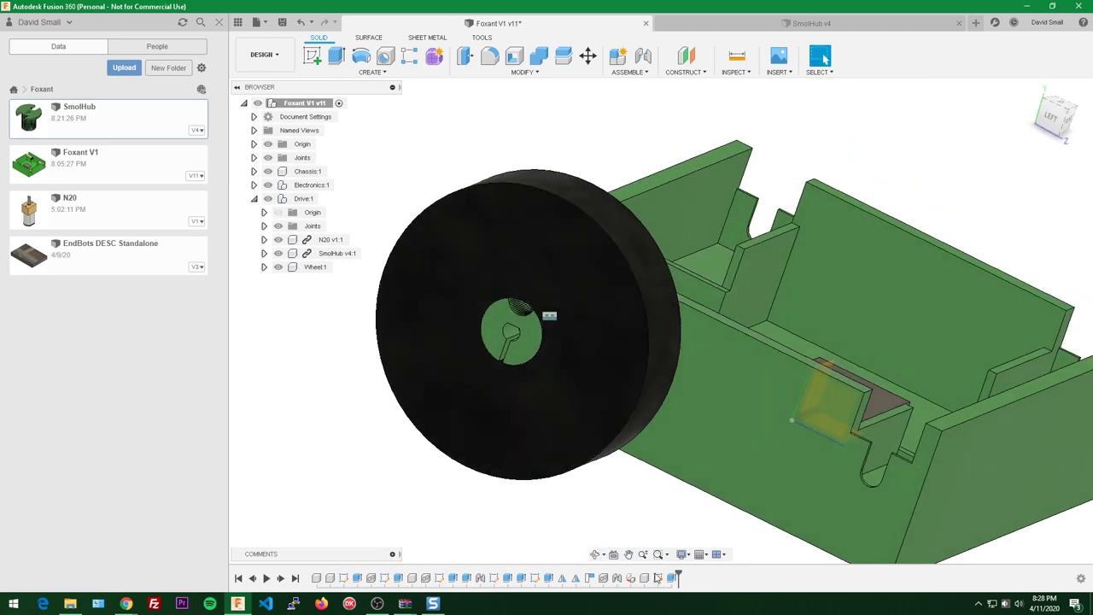
- Edit the wheel's sketch and set the outer circle's diameter to 1.5 in
double_click(659, 579)
left_click(693, 433)
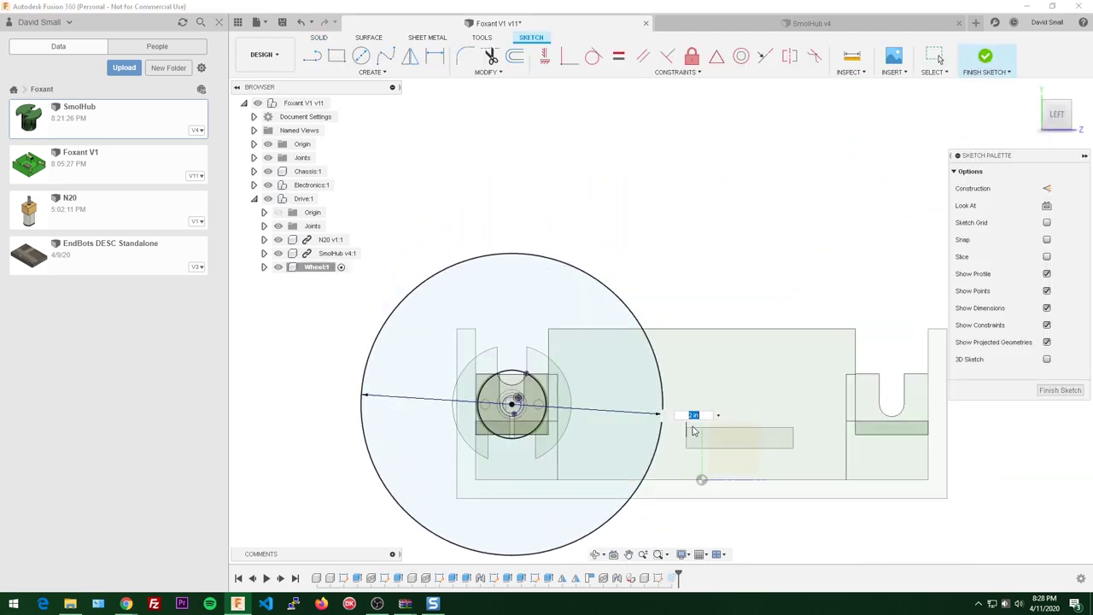
type("1.5")
key("Return")
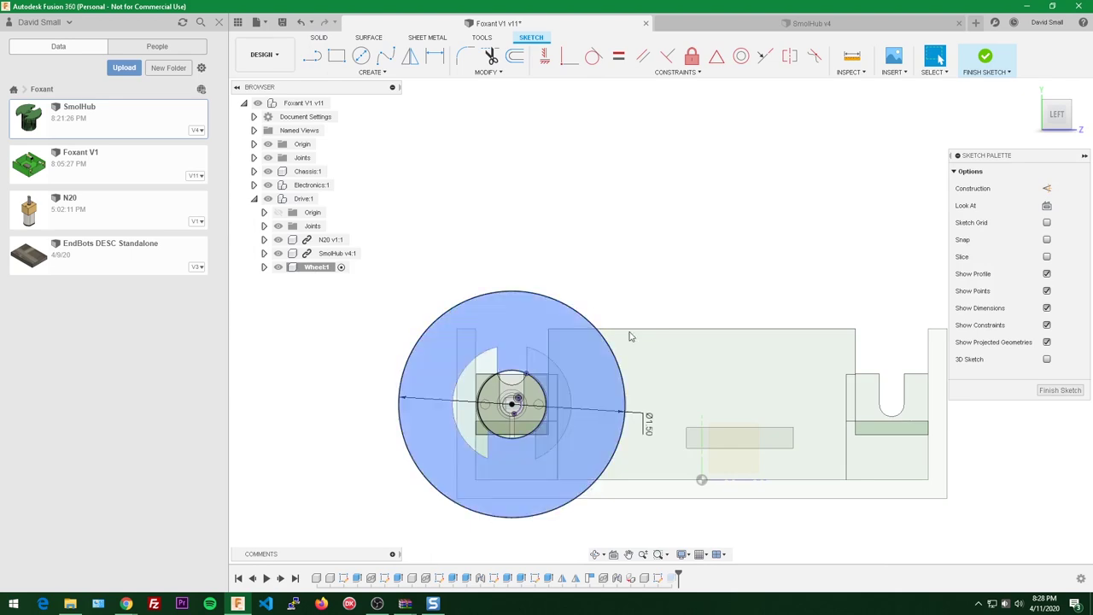
left_click(1057, 392)
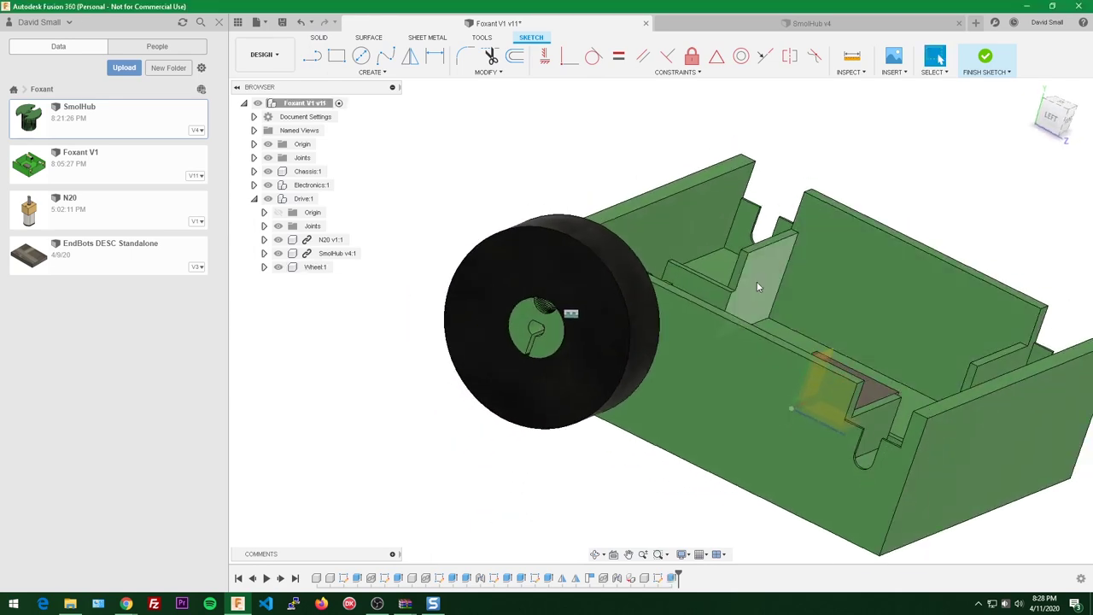
middle_click_drag(689, 315, 647, 298, "shift")
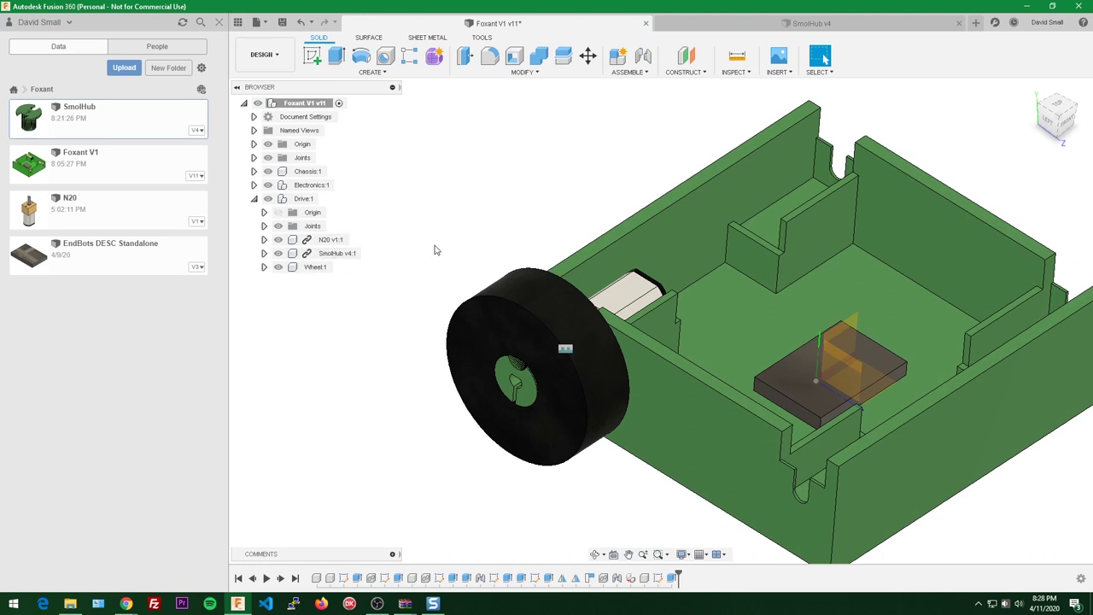
- Create a Drive Unit component inside Drive and move the N20, SmolHub and Wheel components into it
right_click(308, 202)
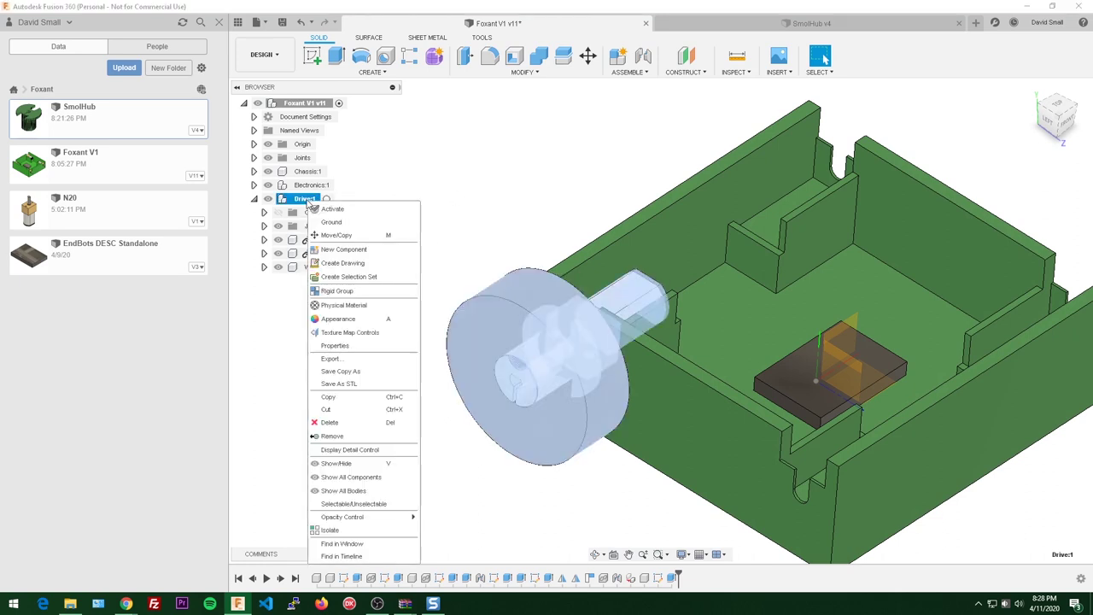
left_click(374, 219)
left_click(321, 283)
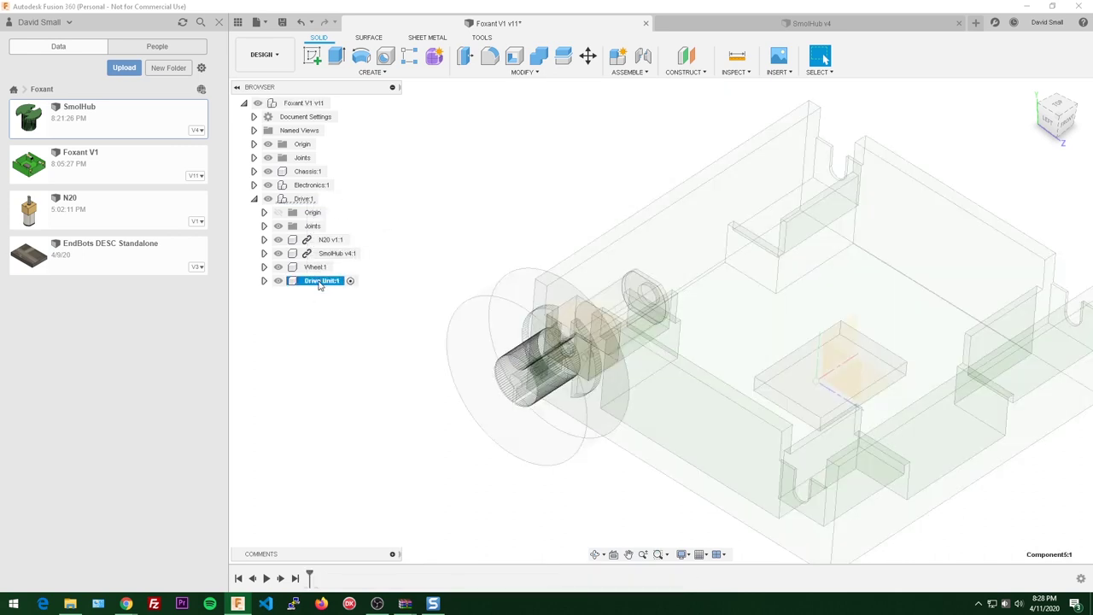
left_click(332, 240)
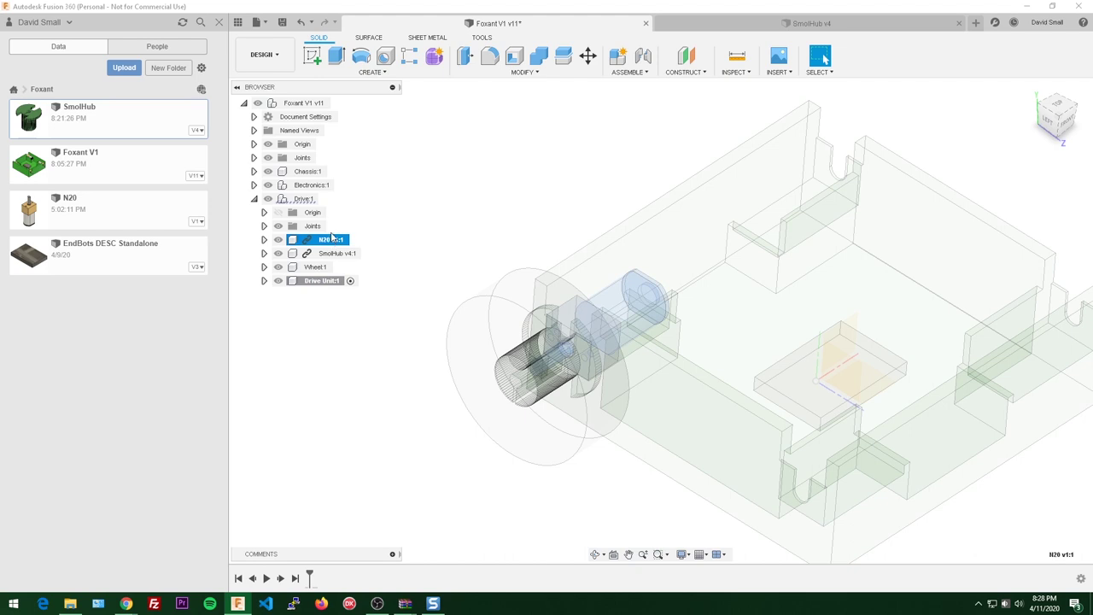
left_click(337, 253, "ctrl")
left_click(317, 268, "ctrl")
mouse_move(325, 267)
left_mouse_down()
mouse_move(348, 249)
mouse_move(322, 281)
left_mouse_up()
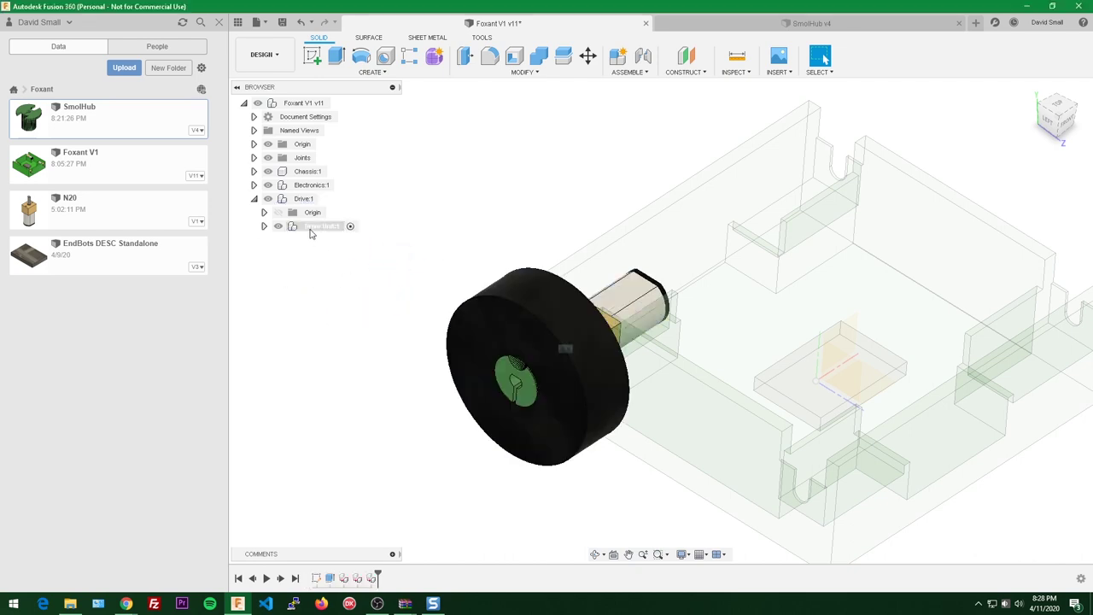
- Copy the Drive Unit component and paste it into the Drive component
left_click(315, 227)
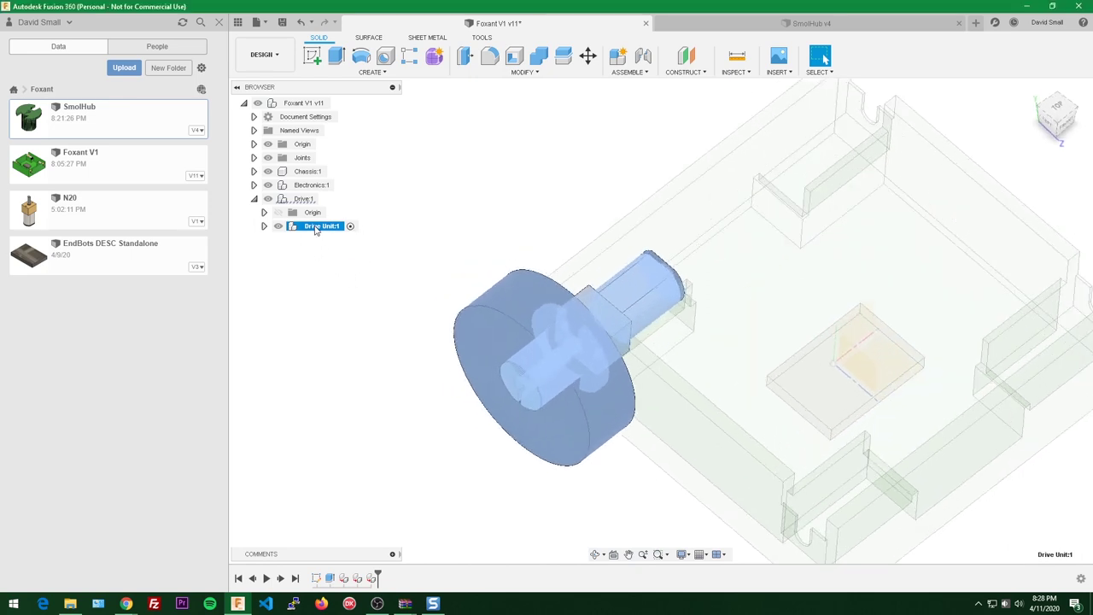
right_click(317, 227)
left_click(337, 409)
right_click(303, 200)
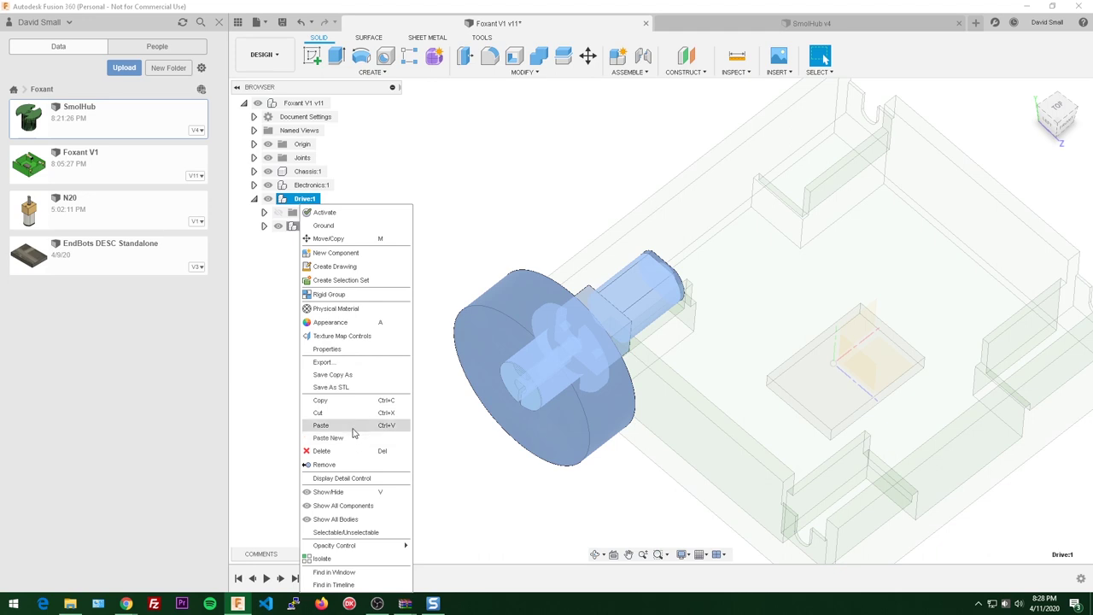
left_click(353, 425)
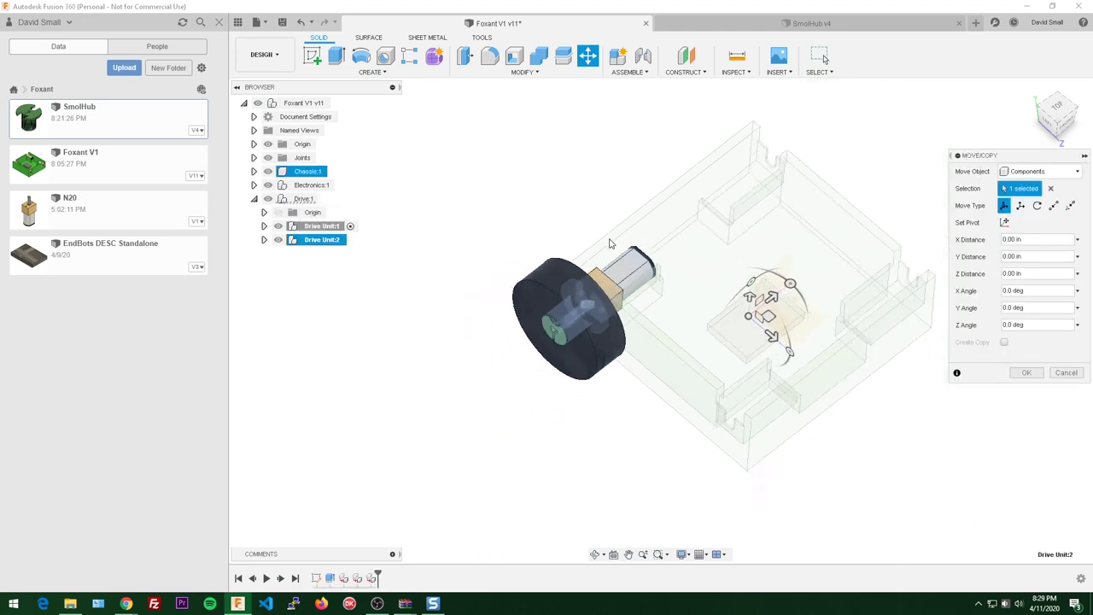
- Rotate the pasted Drive Unit:2 by -180 degrees about Y and position it at the motor mount on the chassis's opposite side
middle_click_drag(748, 289, 649, 317)
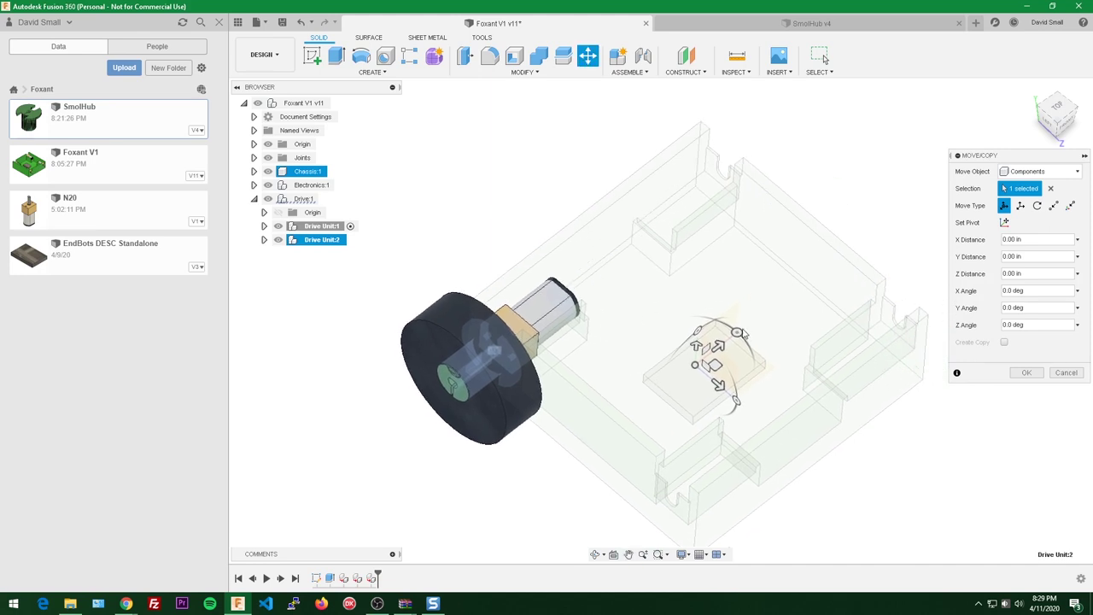
left_click_drag(737, 333, 577, 454)
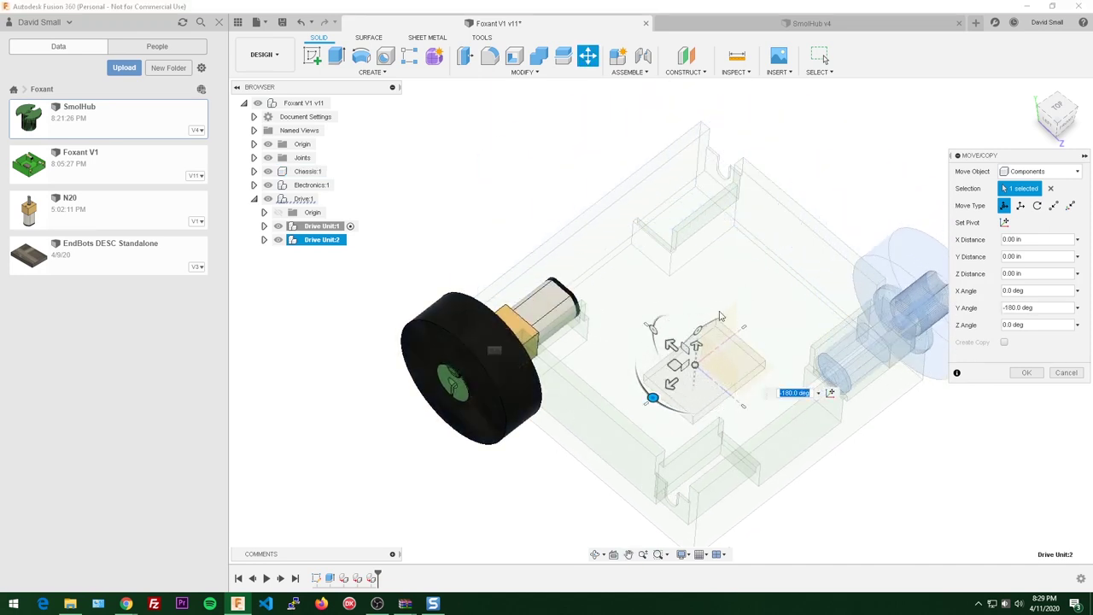
left_click_drag(683, 365, 716, 335)
left_click(1028, 374)
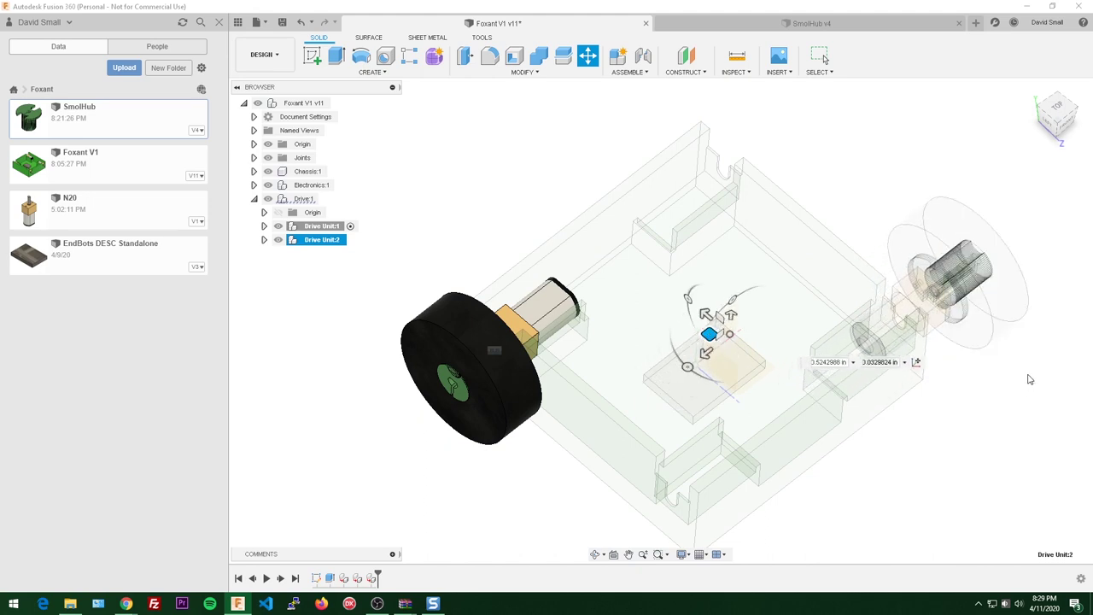
- Paste a copy of Drive Unit:2 into Drive, moved about -0.18 in along X and 1.97 in along Z to the same side's other mount
left_click(316, 240)
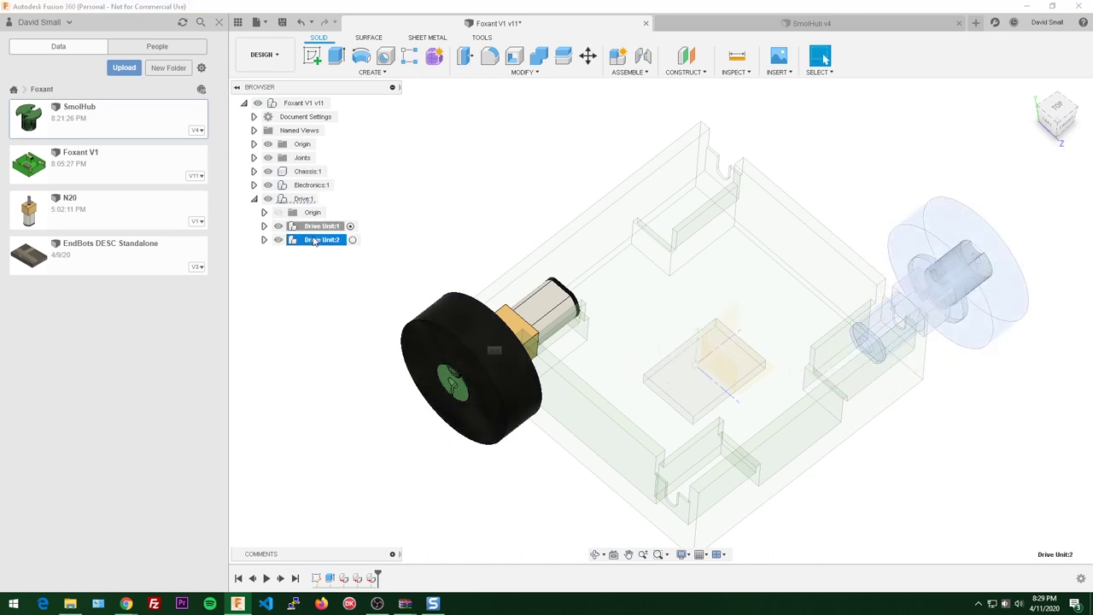
right_click(316, 240)
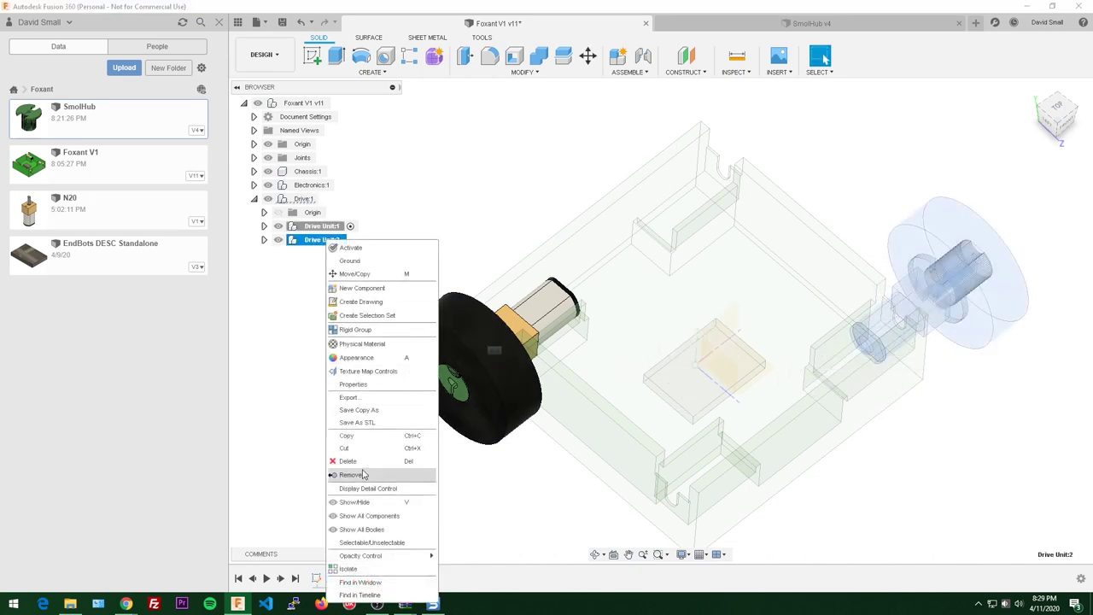
left_click(362, 428)
right_click(304, 200)
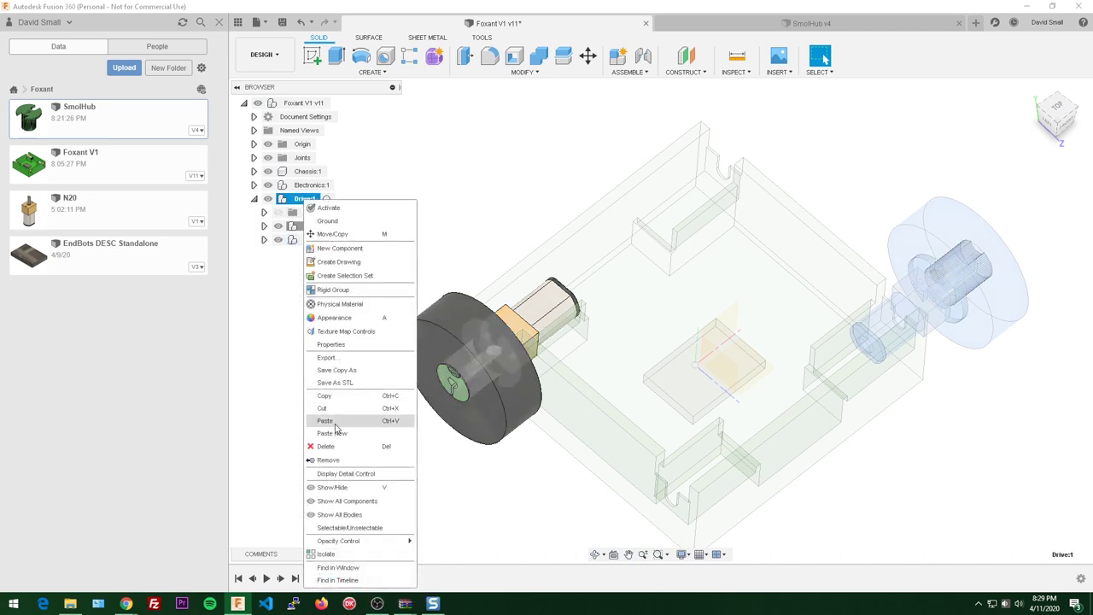
left_click(340, 421)
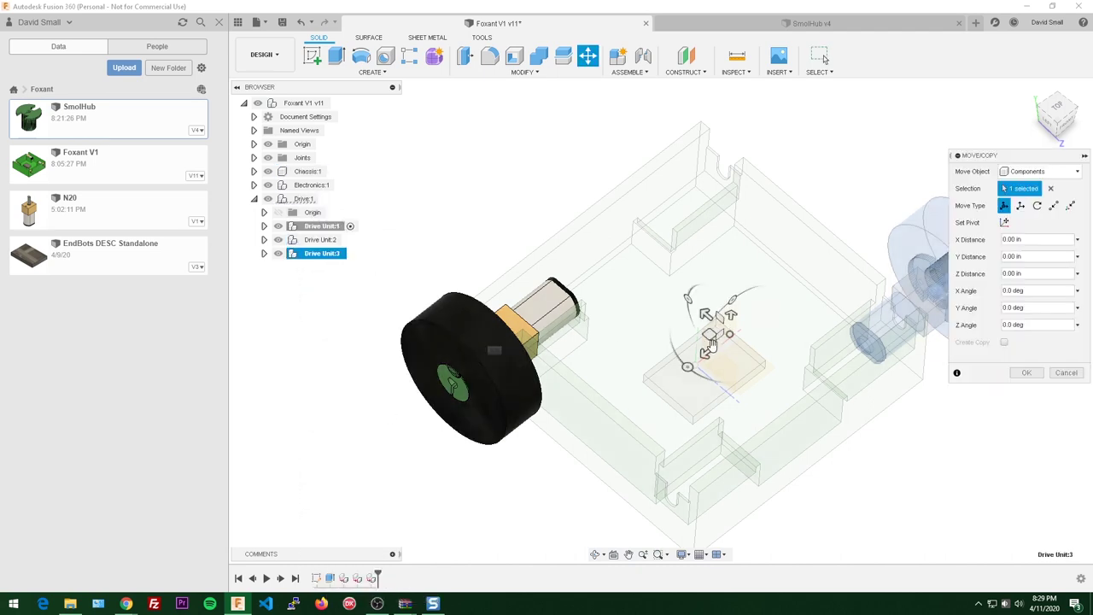
left_click_drag(709, 337, 586, 207)
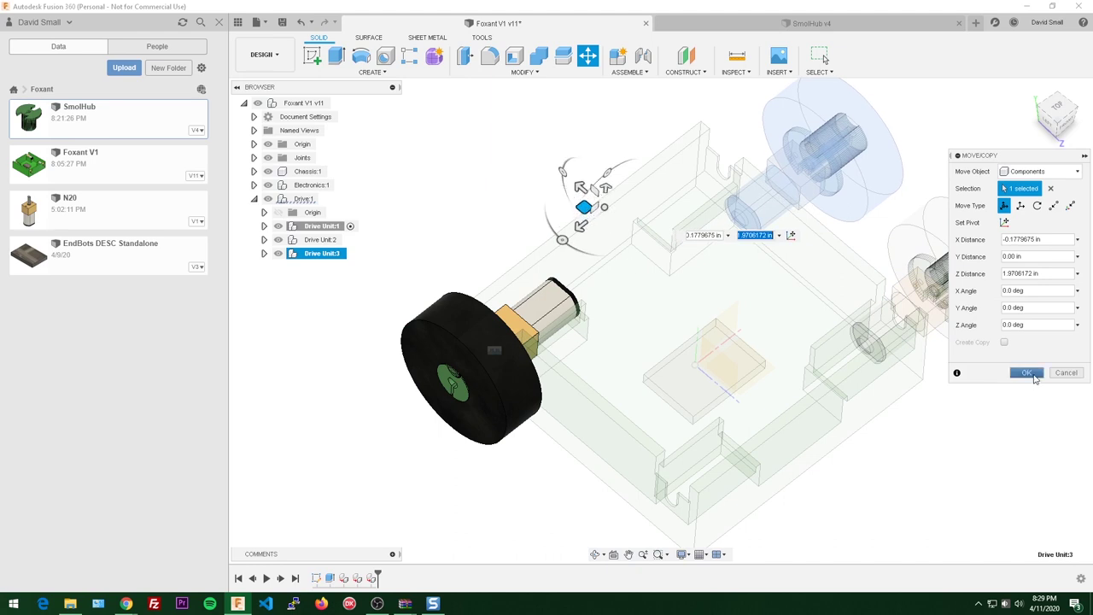
left_click(1026, 372)
- Paste a copy of Drive Unit:1 into Drive and move it to the free motor mount on the same side of the chassis
right_click(321, 227)
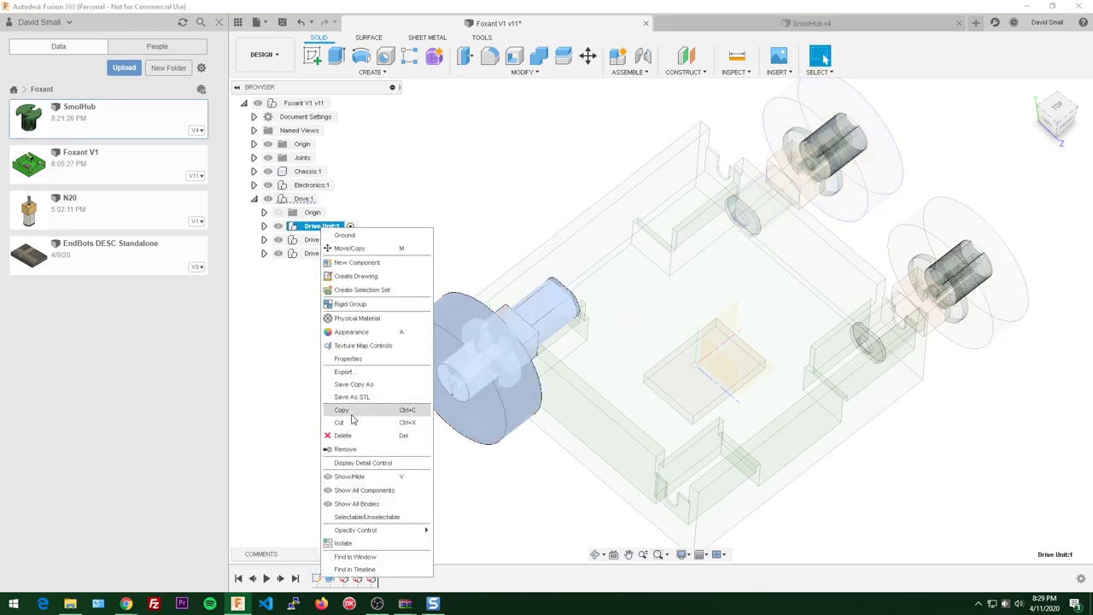
left_click(342, 411)
right_click(315, 226)
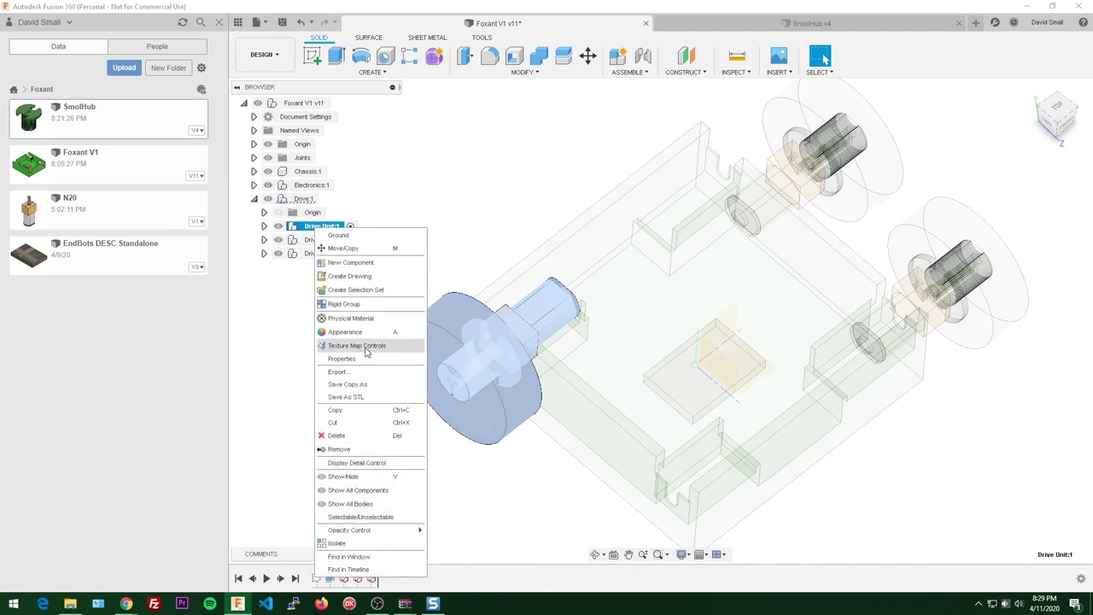
right_click(304, 199)
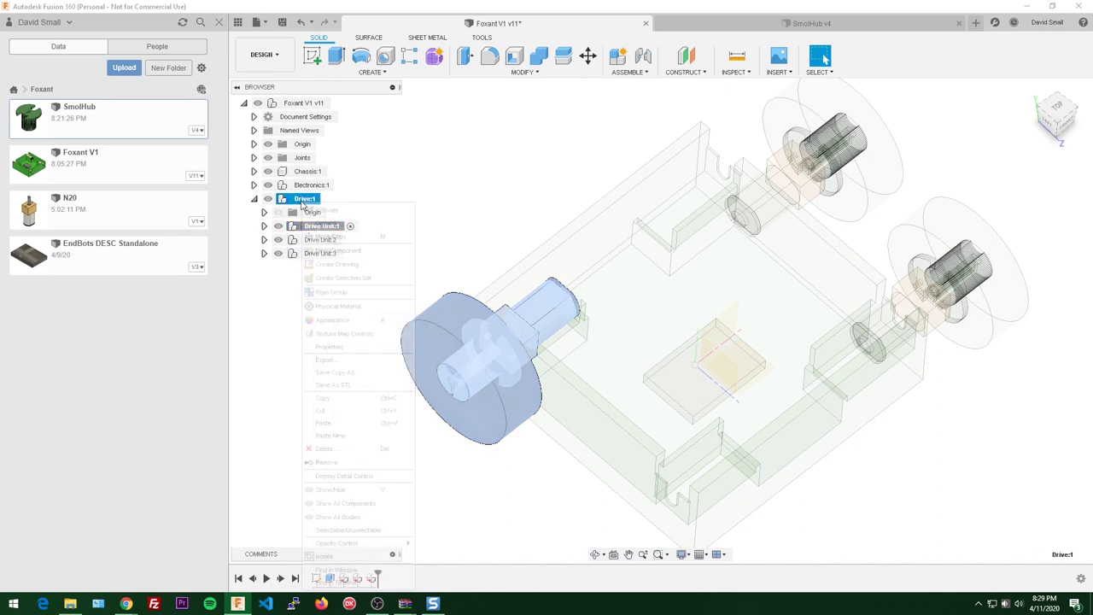
left_click(340, 424)
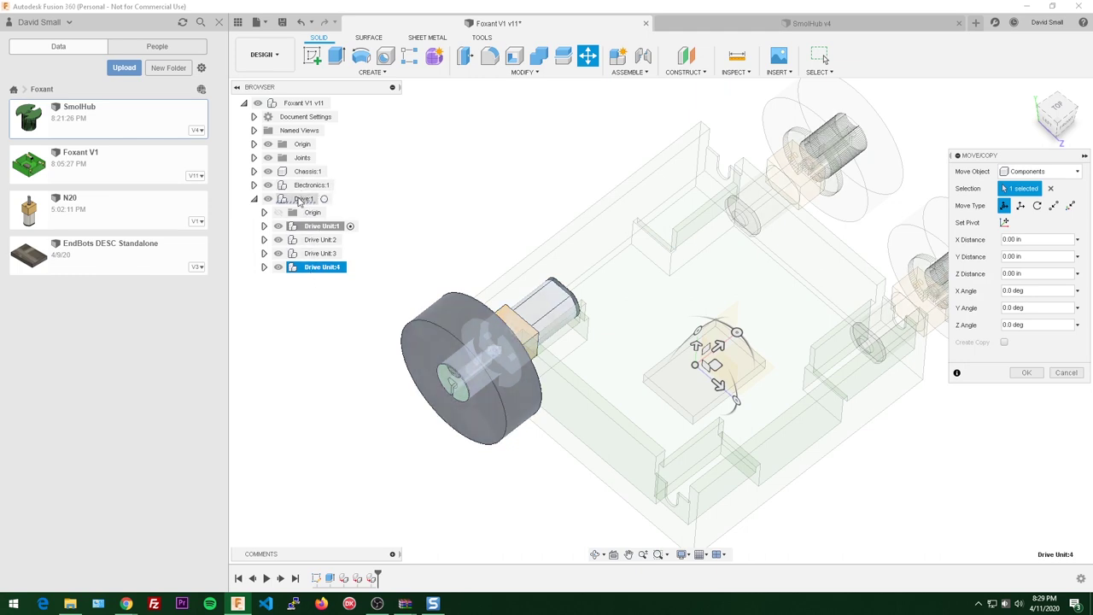
scroll(521, 206, "down", 1)
left_click_drag(698, 350, 836, 488)
left_click(1027, 374)
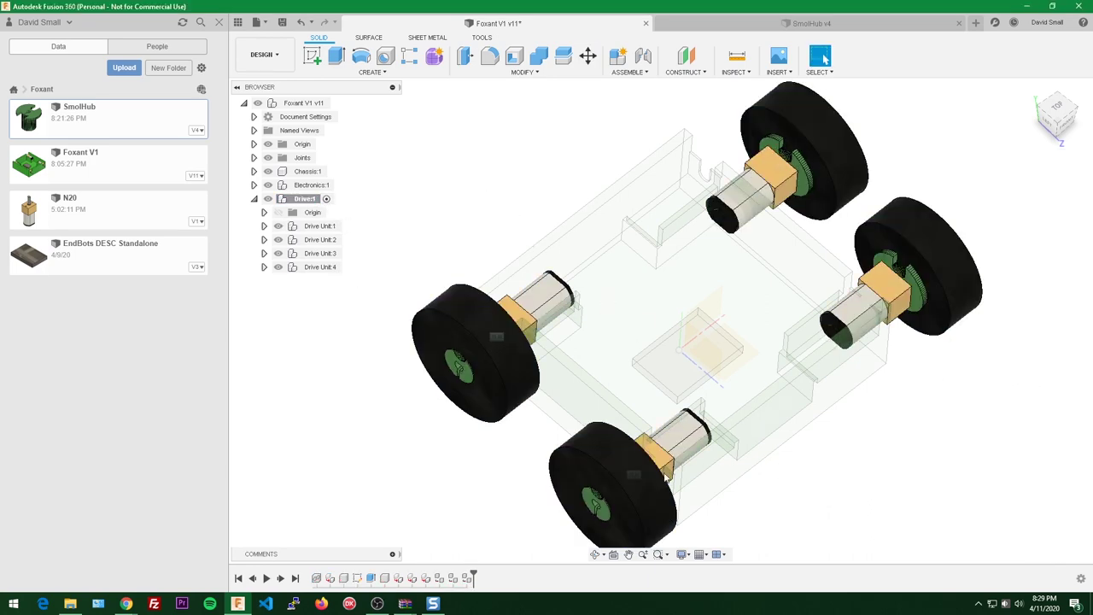
- Test the wheel's attachment on the newest drive unit by pulling it away from its hub, and undo the movement
scroll(632, 480, "up", 1)
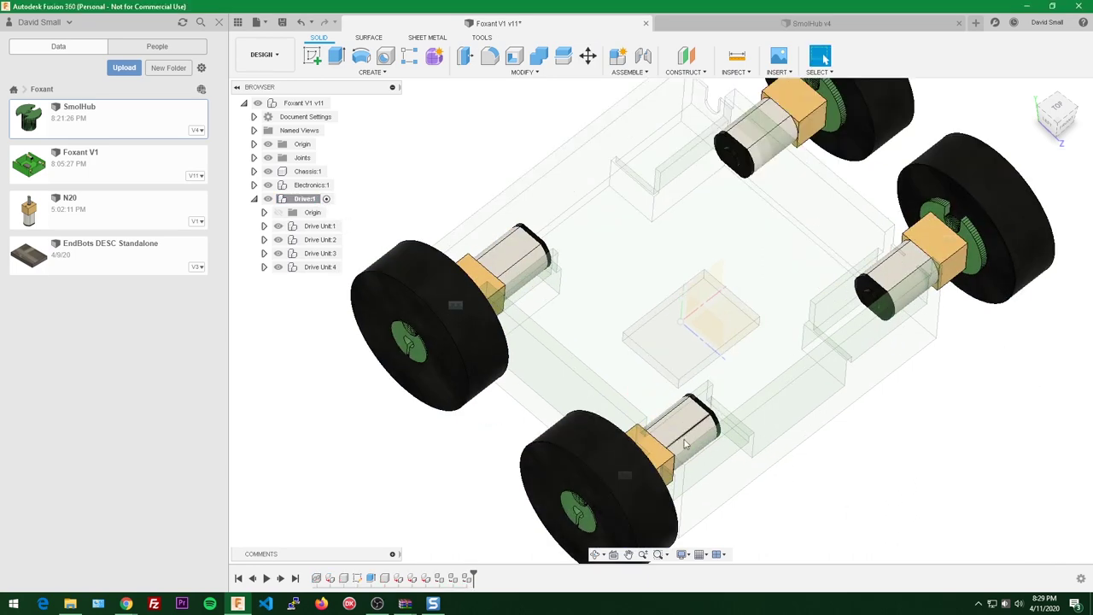
scroll(661, 436, "up", 1)
scroll(608, 459, "down", 1)
left_click_drag(593, 464, 620, 444)
key("ctrl+z")
scroll(594, 457, "up", 2)
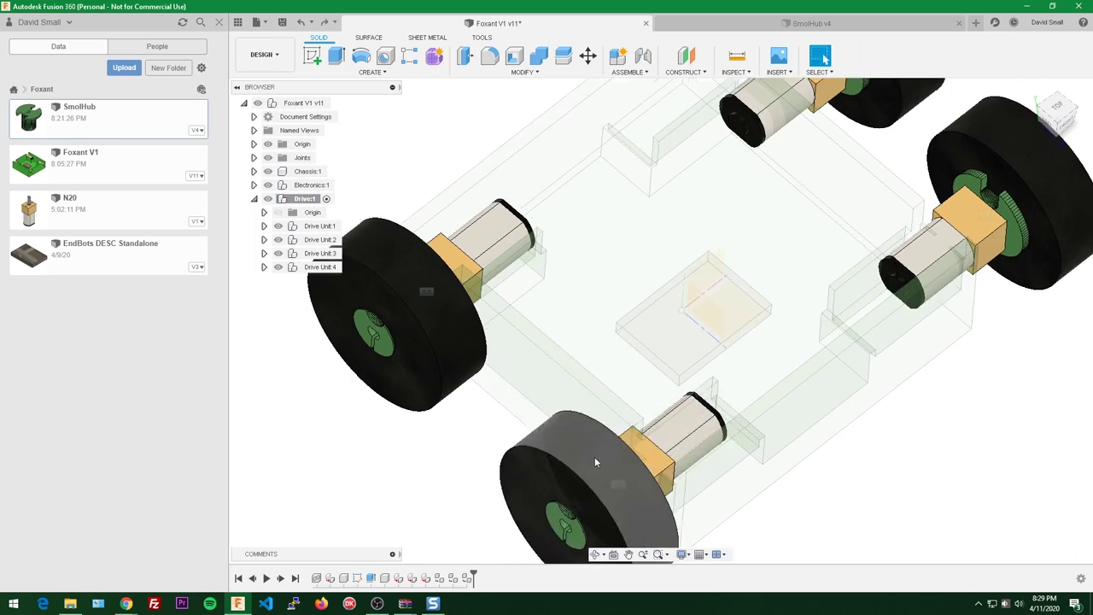
scroll(591, 472, "down", 3)
scroll(596, 456, "up", 2)
left_click_drag(590, 461, 526, 412)
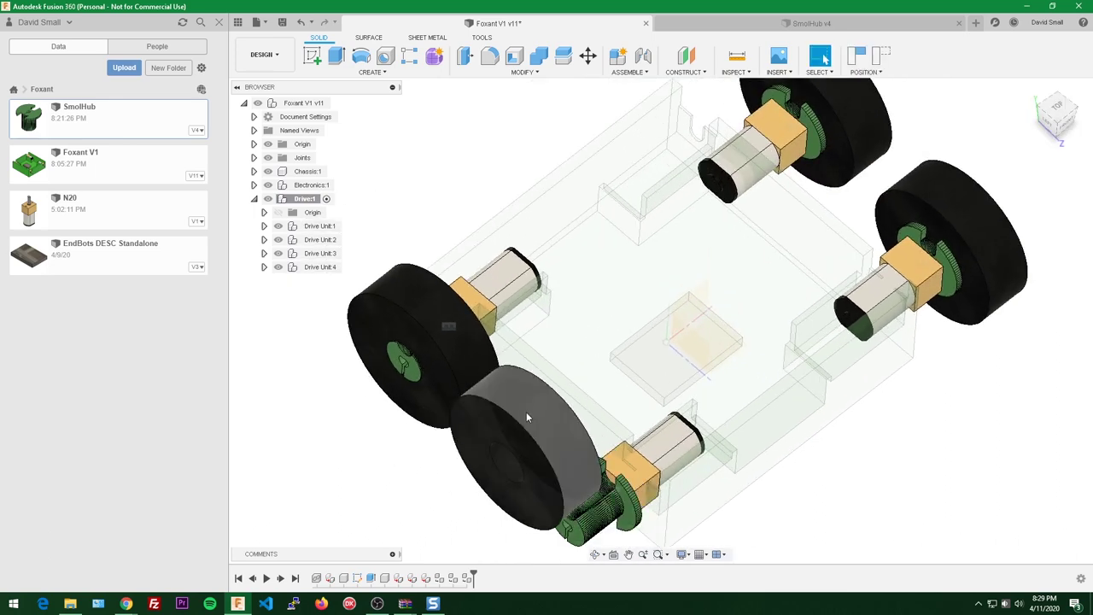
key("ctrl+z")
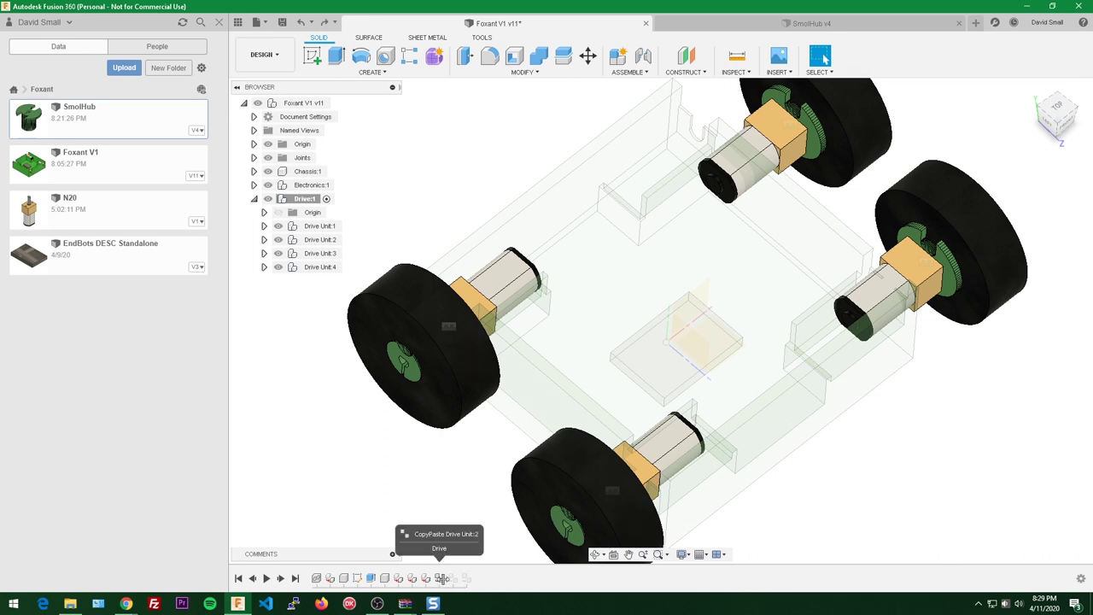
- Roll the timeline back to before the parts move into Drive Unit and join Wheel to SmolHub with a rigid as-built joint
left_click_drag(441, 578, 391, 578)
scroll(389, 418, "up", 4)
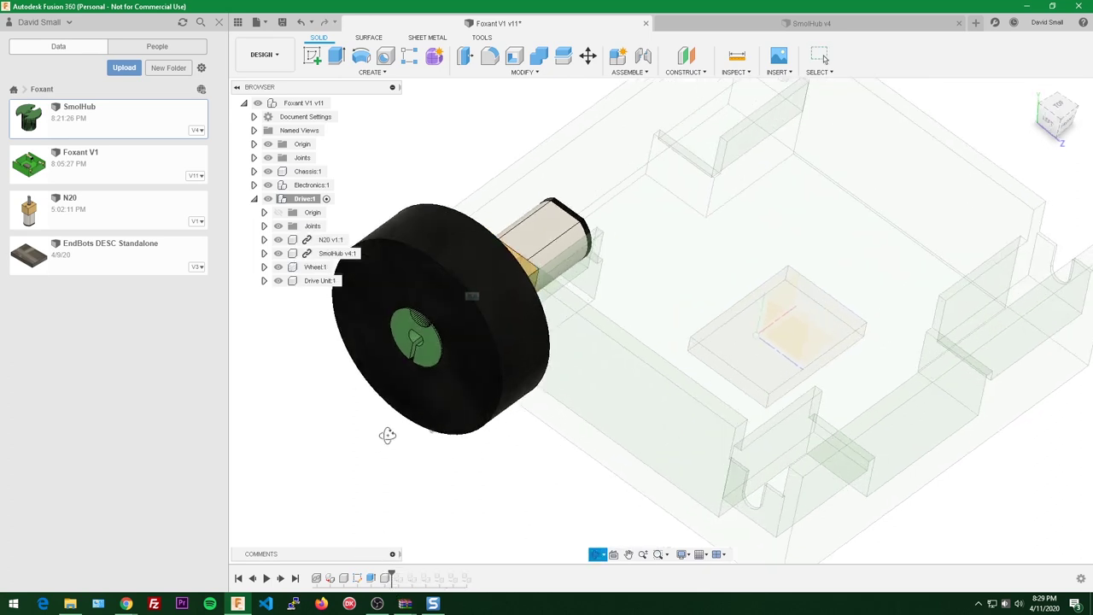
middle_click_drag(387, 435, 502, 489)
scroll(523, 391, "up", 2)
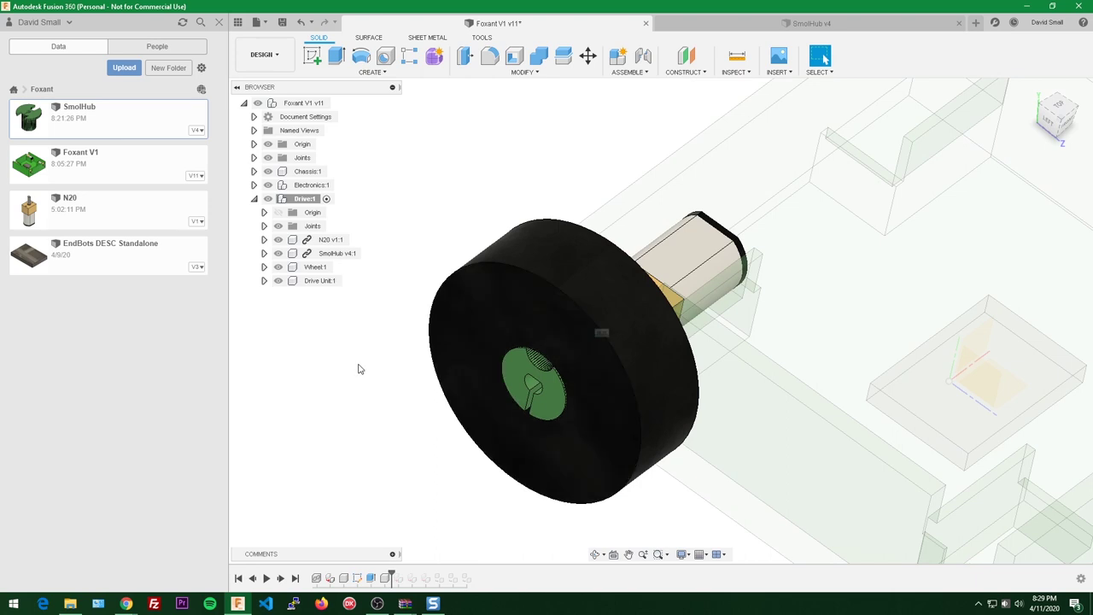
key("shift+j")
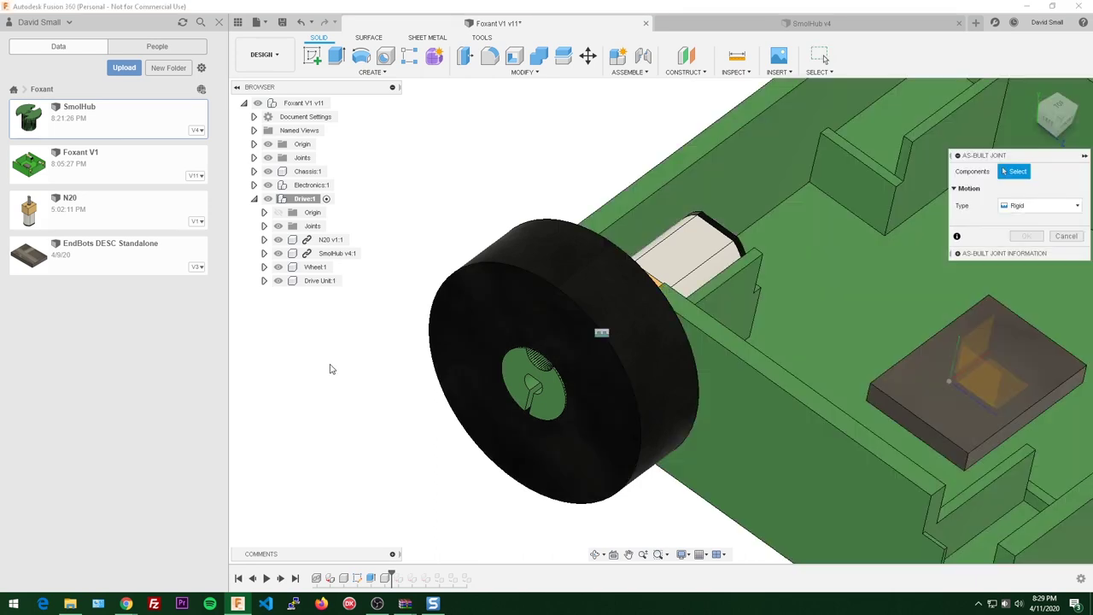
left_click(513, 312)
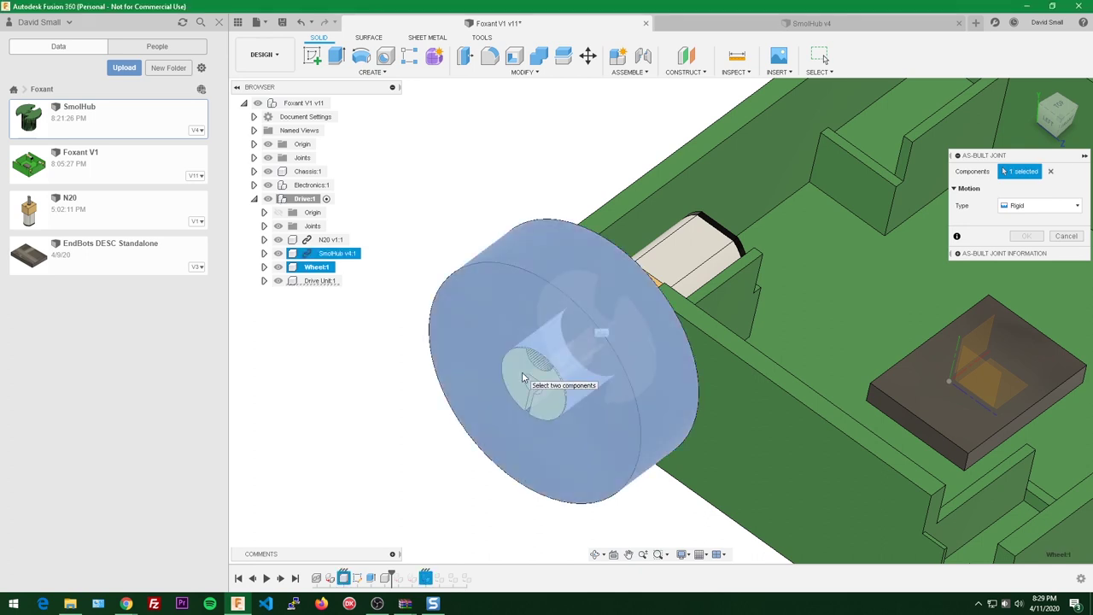
left_click(522, 373)
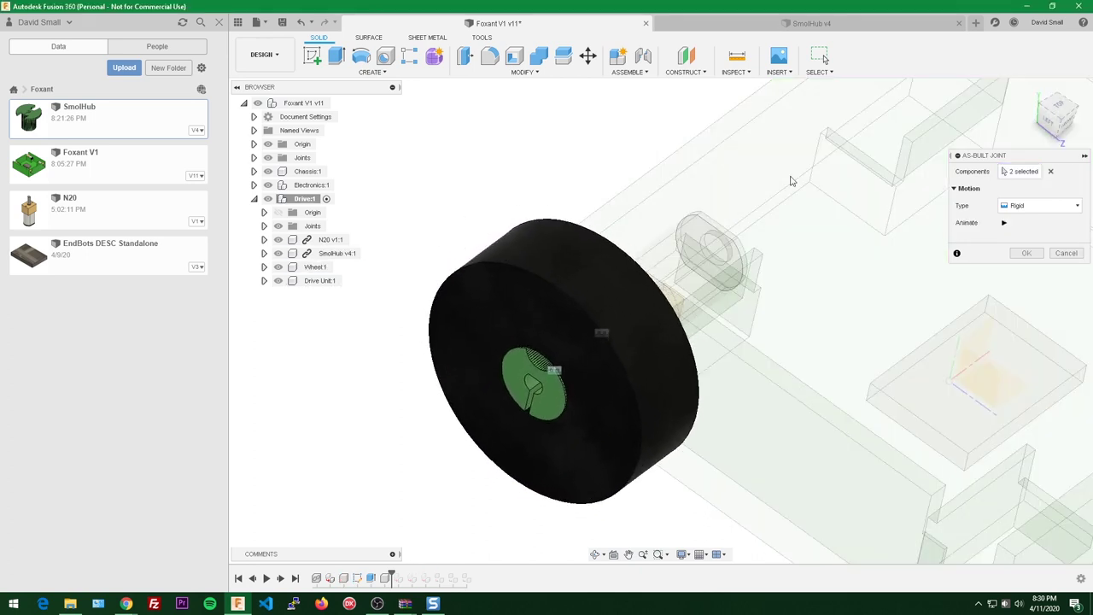
left_click(1031, 252)
- Test the new rigid joint by moving the wheel together with its hub, and undo the movement
scroll(587, 287, "up", 1)
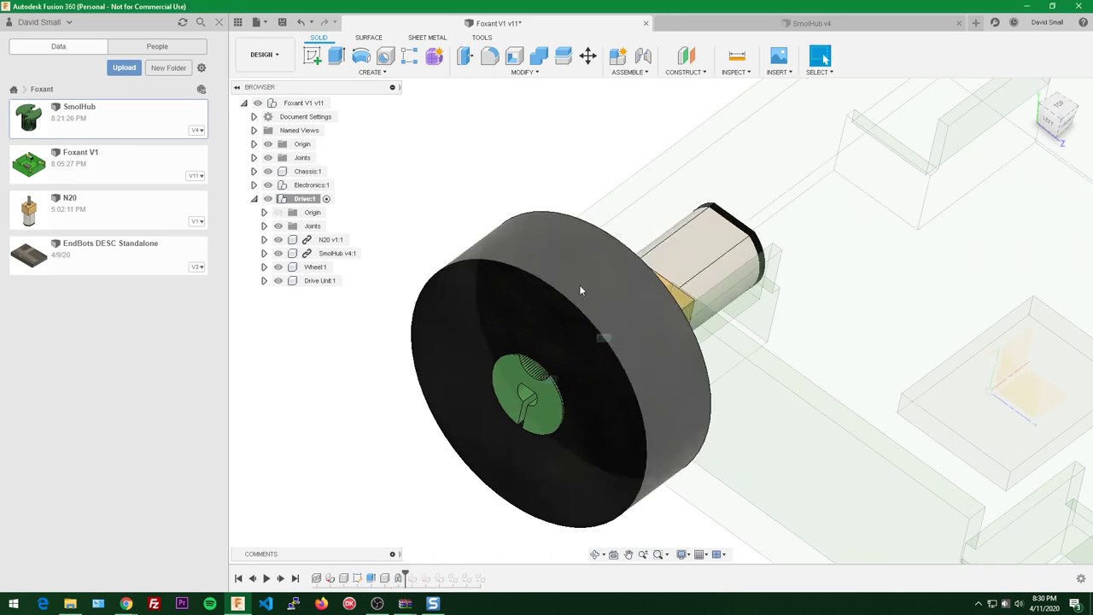
left_click_drag(581, 284, 572, 273)
middle_click_drag(571, 271, 592, 220)
left_click_drag(593, 220, 519, 208)
key("ctrl+z")
scroll(859, 288, "down", 3)
middle_click_drag(856, 289, 647, 285)
middle_click_drag(467, 290, 650, 316, "shift")
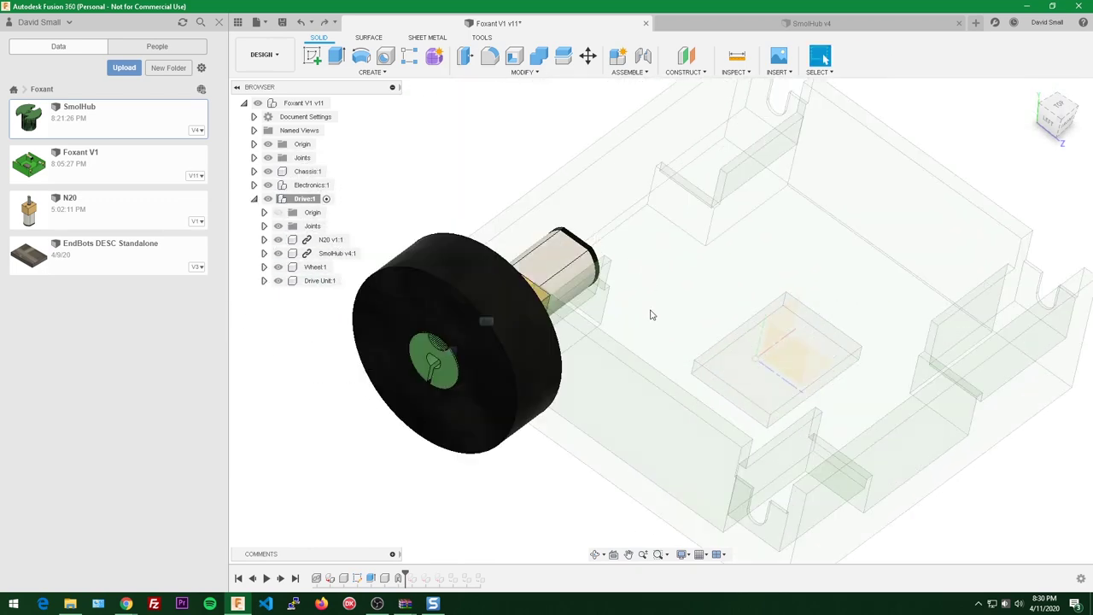
- Ground the Chassis:1 component and activate the top-level Foxant V1 assembly
left_click(646, 402)
left_click(527, 142)
right_click(306, 170)
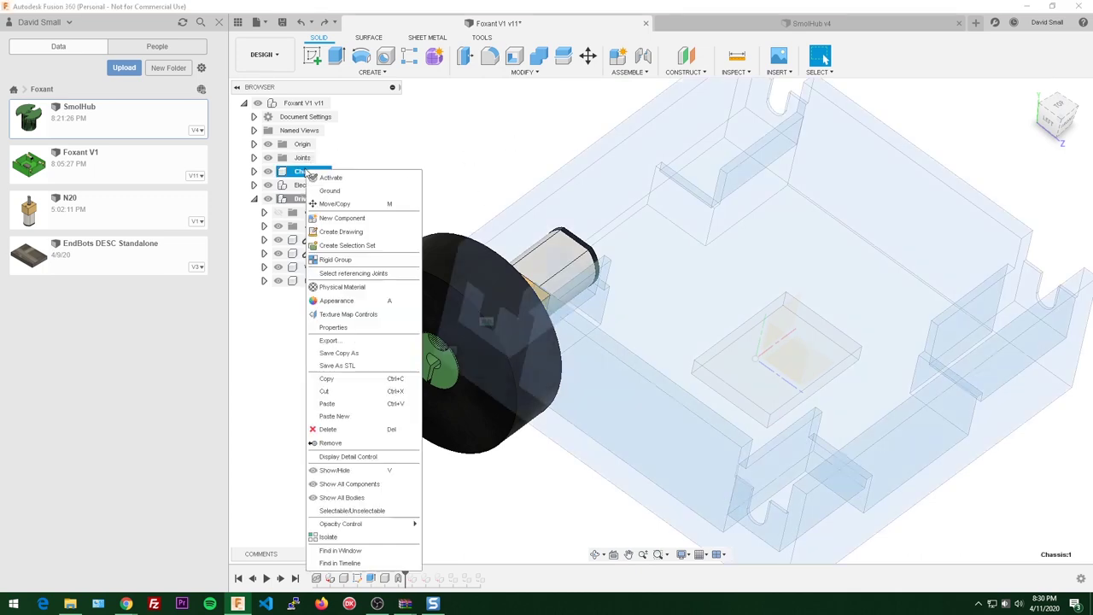
left_click(333, 191)
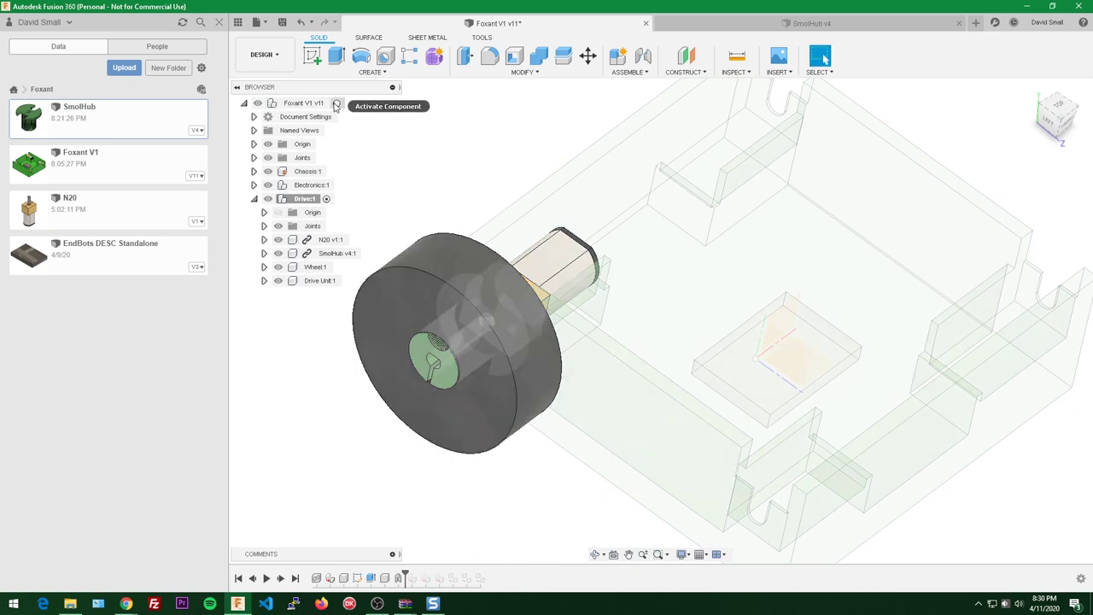
left_click(339, 103)
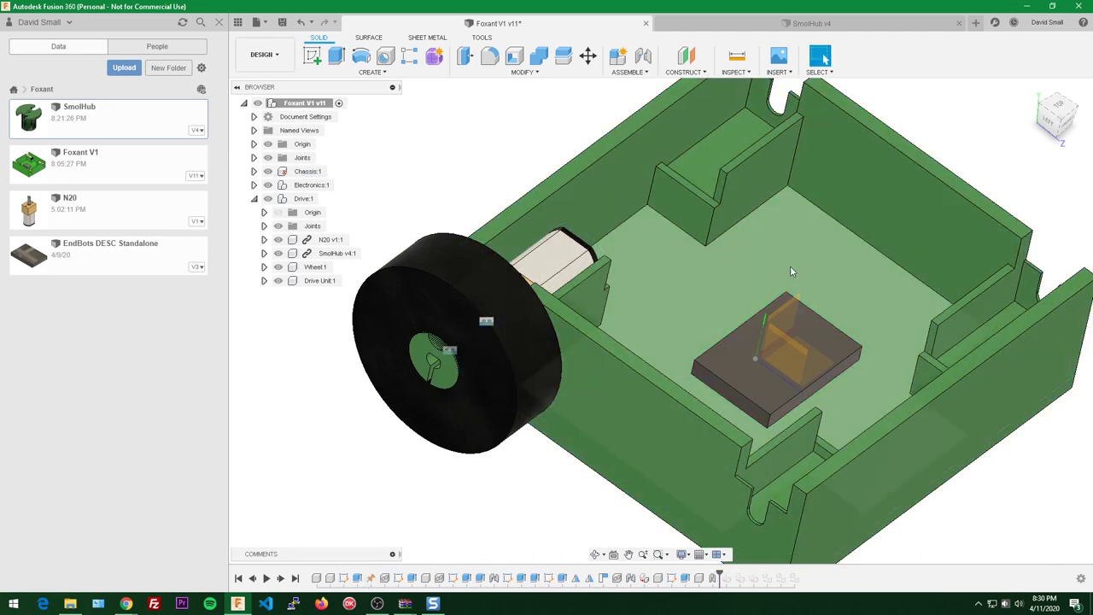
- Examine the joints around the wheel hub and motor, and view the rigid as-built joint's settings without changing them
scroll(455, 326, "up", 3)
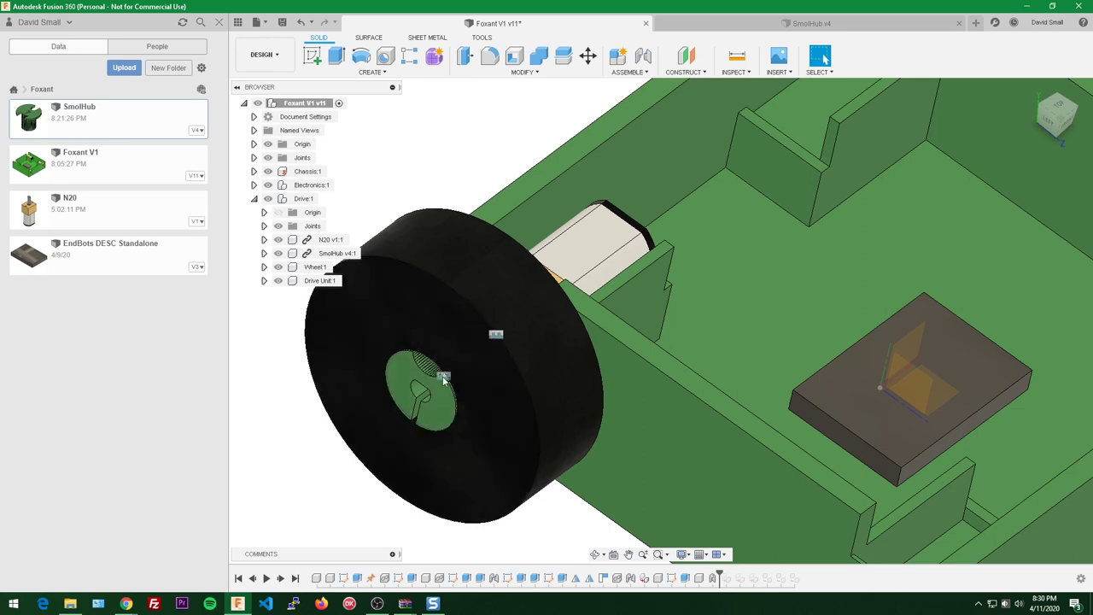
scroll(449, 374, "up", 2)
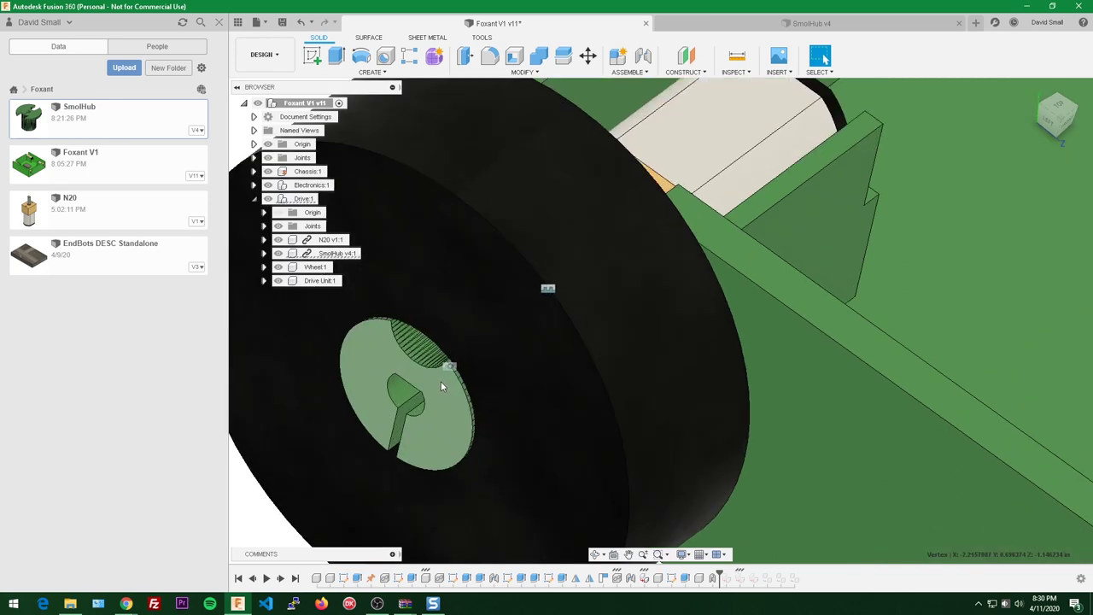
mouse_move(464, 372)
middle_mouse_down("shift")
mouse_move(421, 369)
mouse_move(439, 397)
mouse_move(468, 384)
middle_mouse_up("shift")
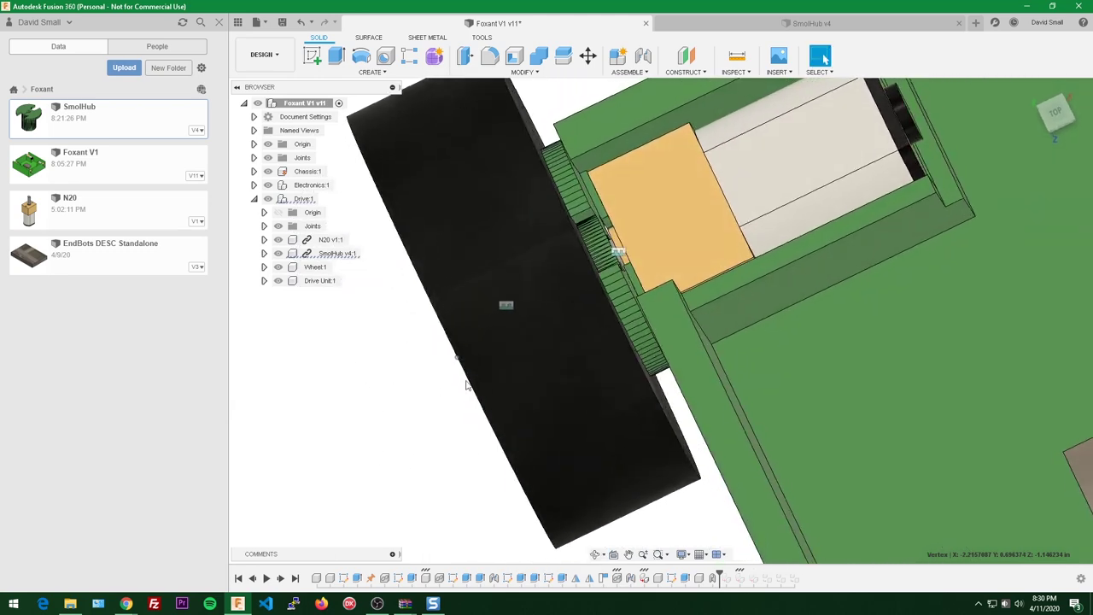
scroll(642, 229, "up", 3)
right_click(634, 229)
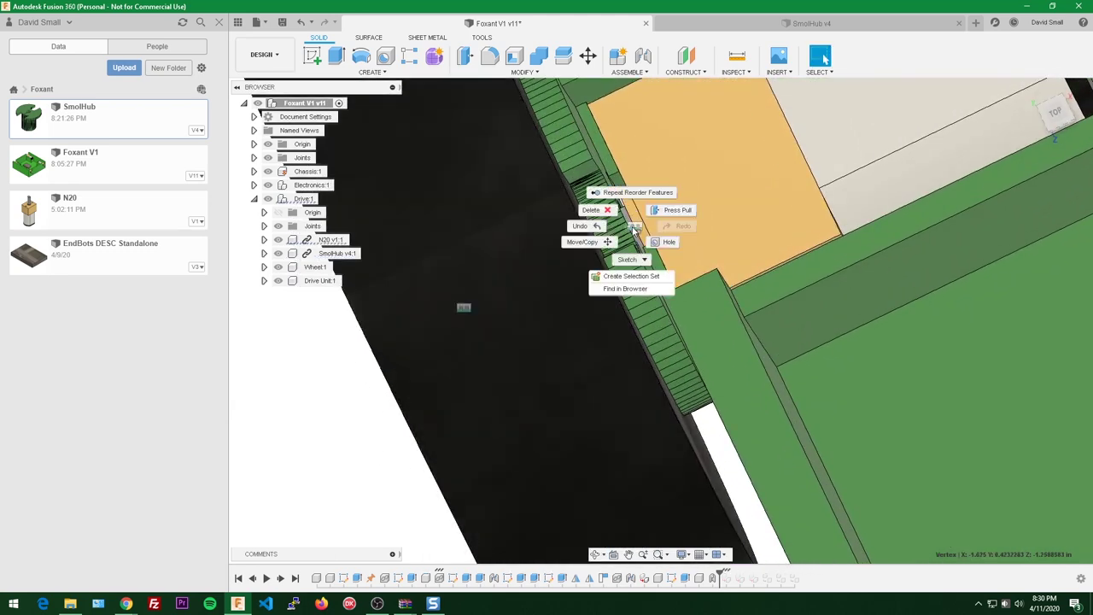
scroll(633, 229, "up", 4)
scroll(619, 230, "down", 2)
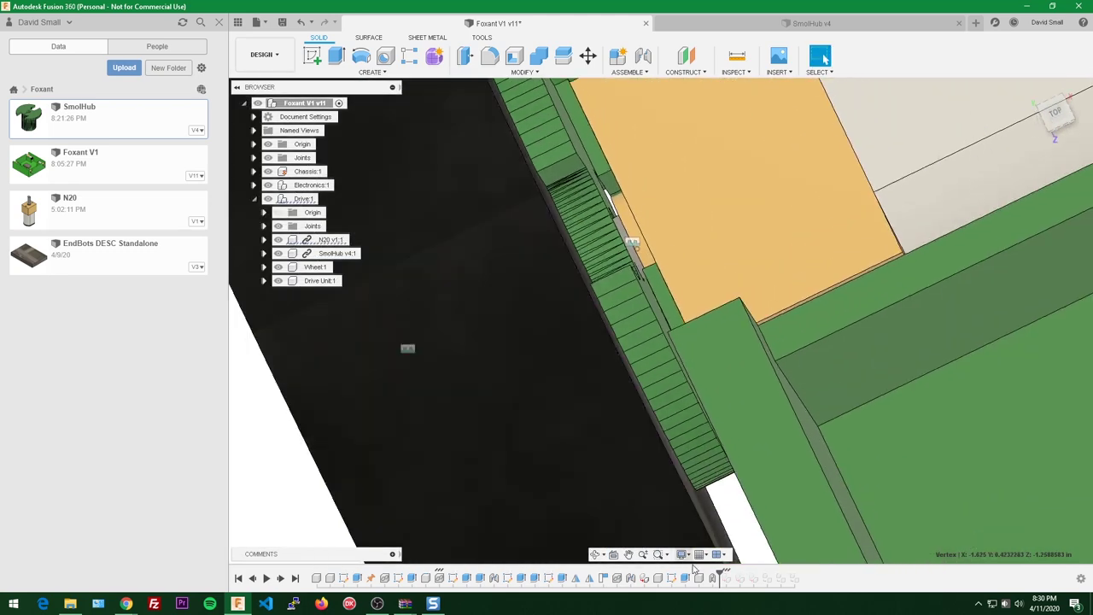
double_click(714, 579)
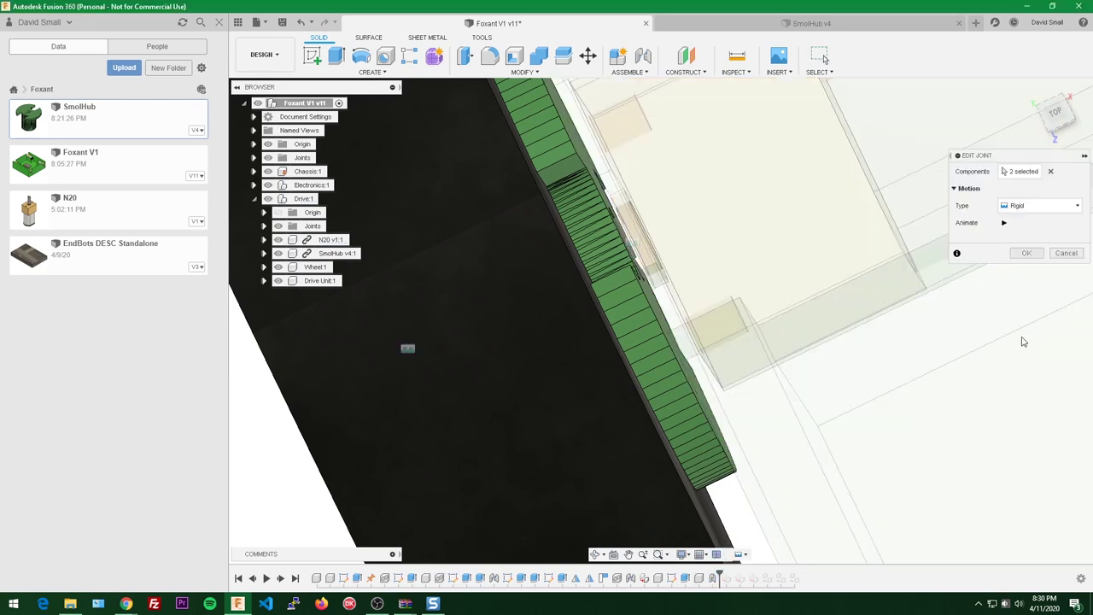
left_click(1064, 254)
- Change the motion of the joint between SmolHub and the N20 motor from rigid to revolute about the Z axis
double_click(628, 580)
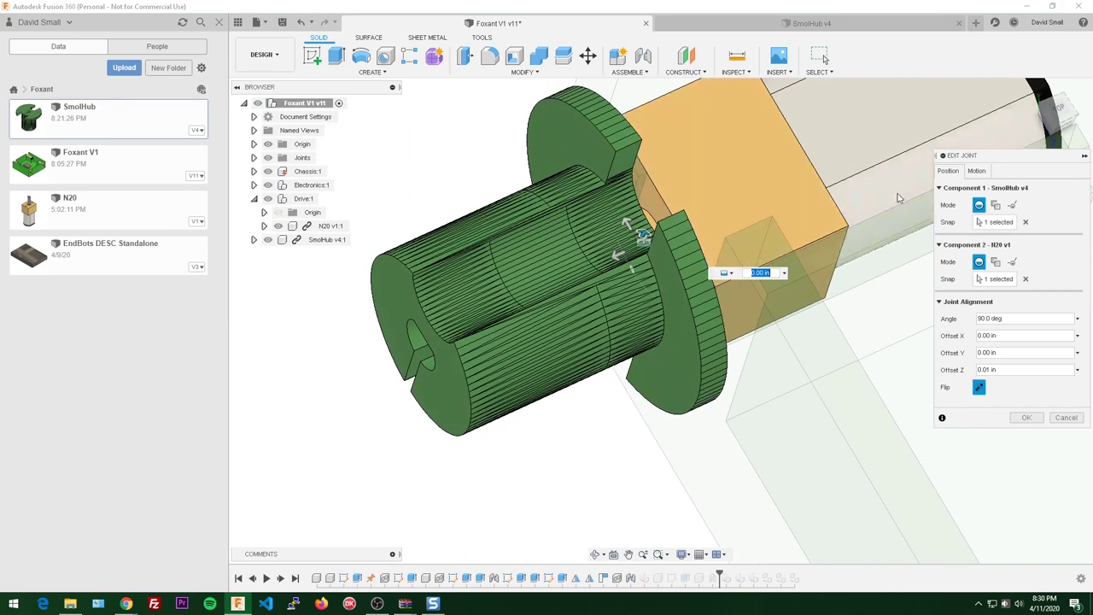
left_click(975, 171)
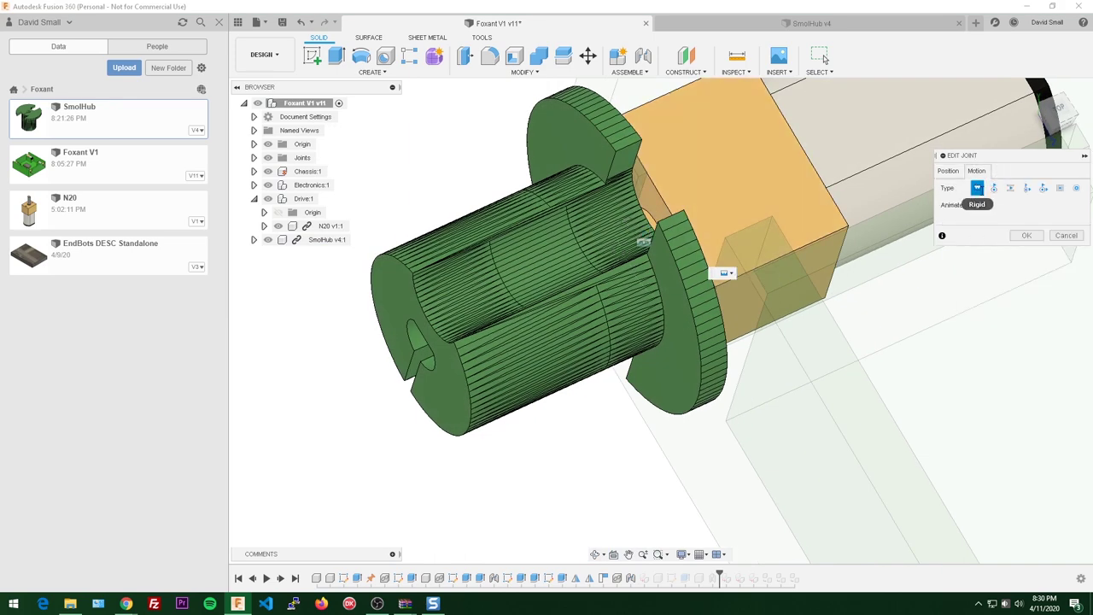
left_click(995, 189)
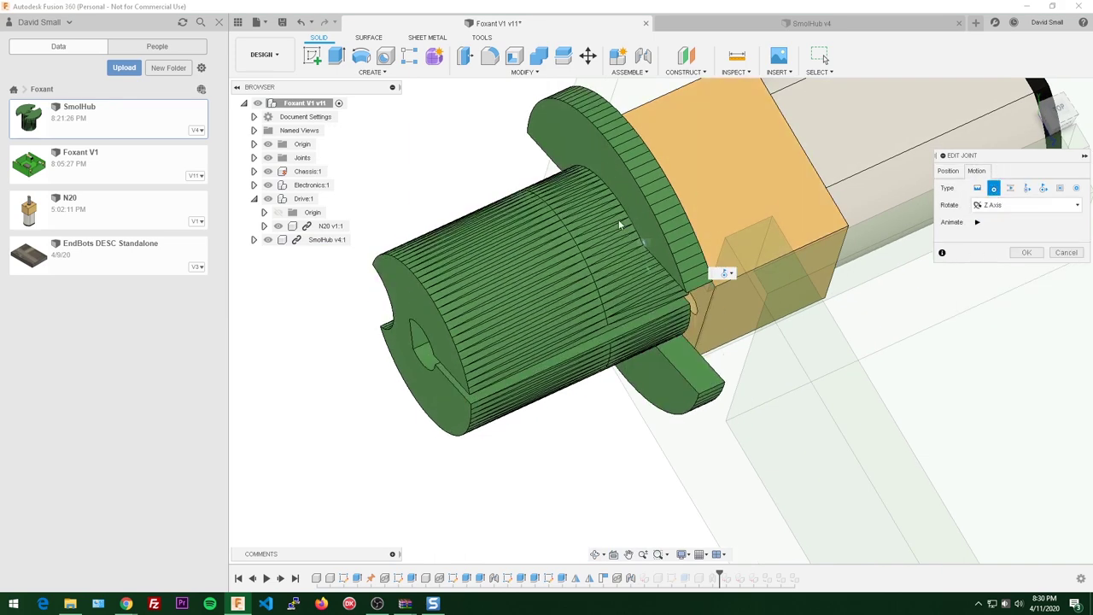
left_click(1026, 252)
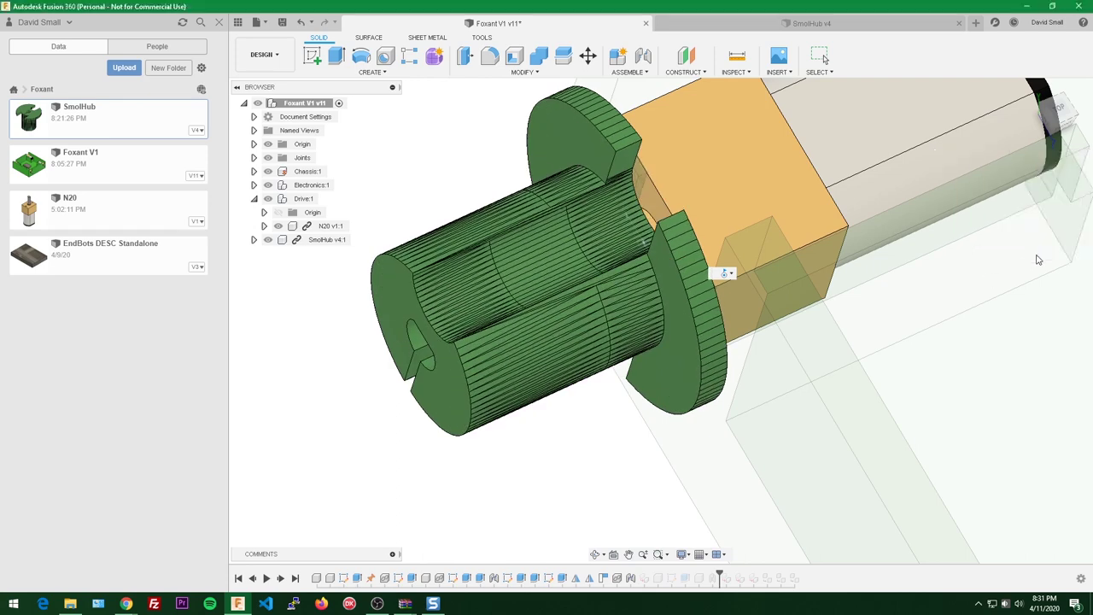
- Test the revolute joint by turning the wheel together with its hub
scroll(793, 230, "down", 4)
middle_click_drag(794, 229, 790, 310, "shift")
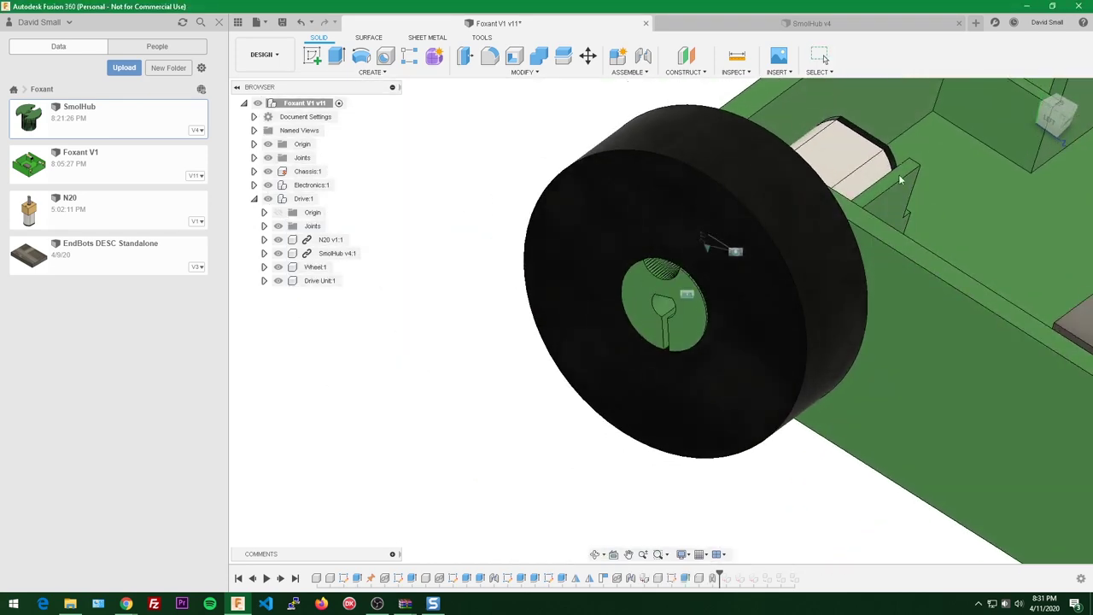
left_click_drag(838, 267, 790, 325)
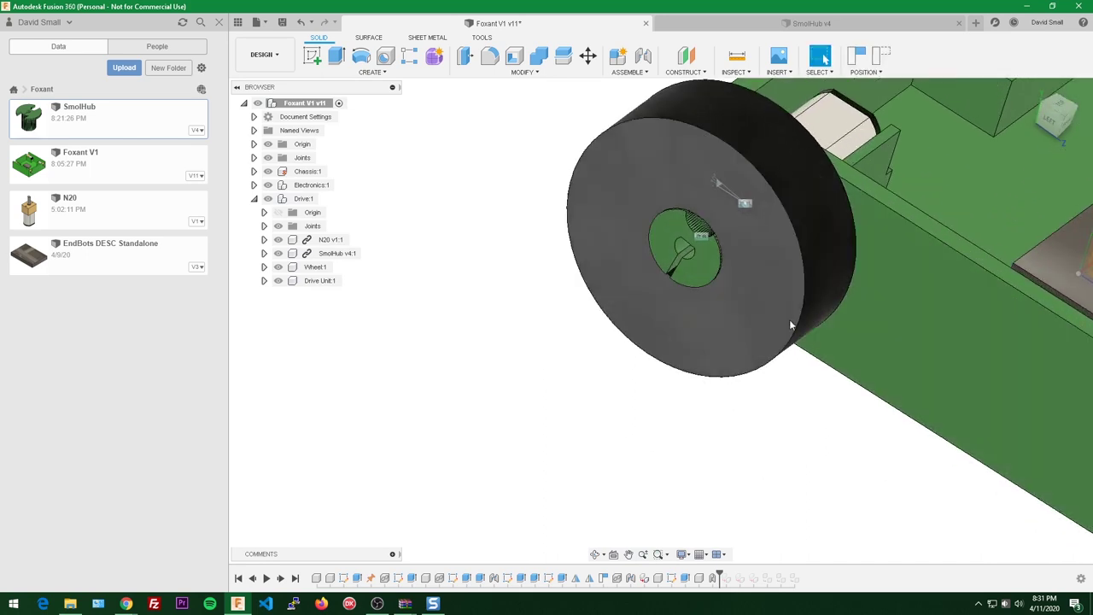
- Roll the timeline forward to its end and test how Drive Unit:4 moves by pulling on its wheel
left_click(280, 578)
scroll(712, 379, "down", 5)
scroll(739, 371, "up", 5)
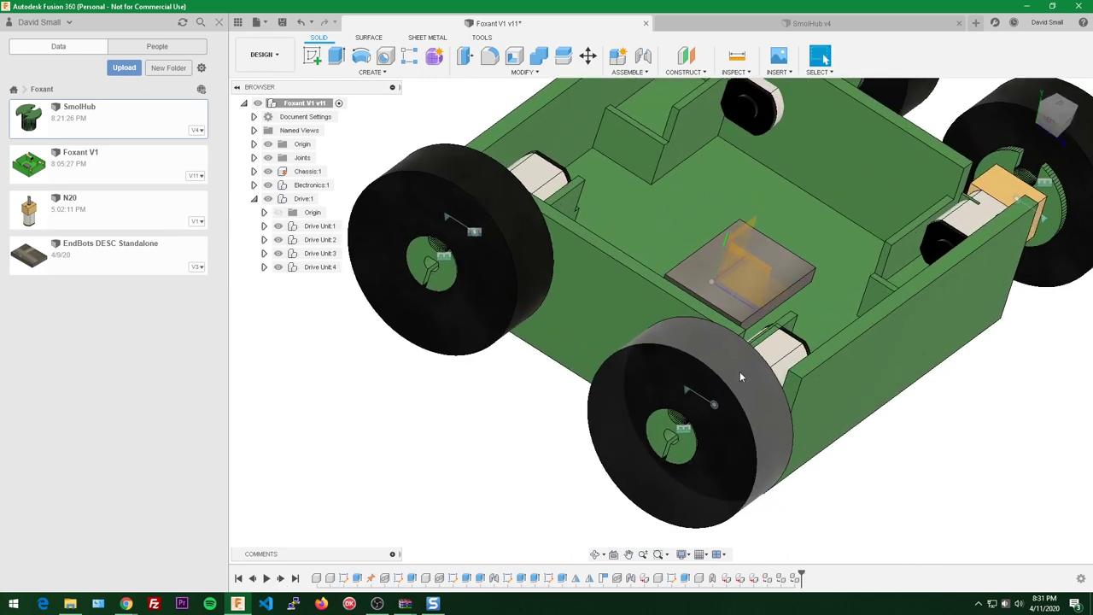
left_click_drag(736, 390, 702, 365)
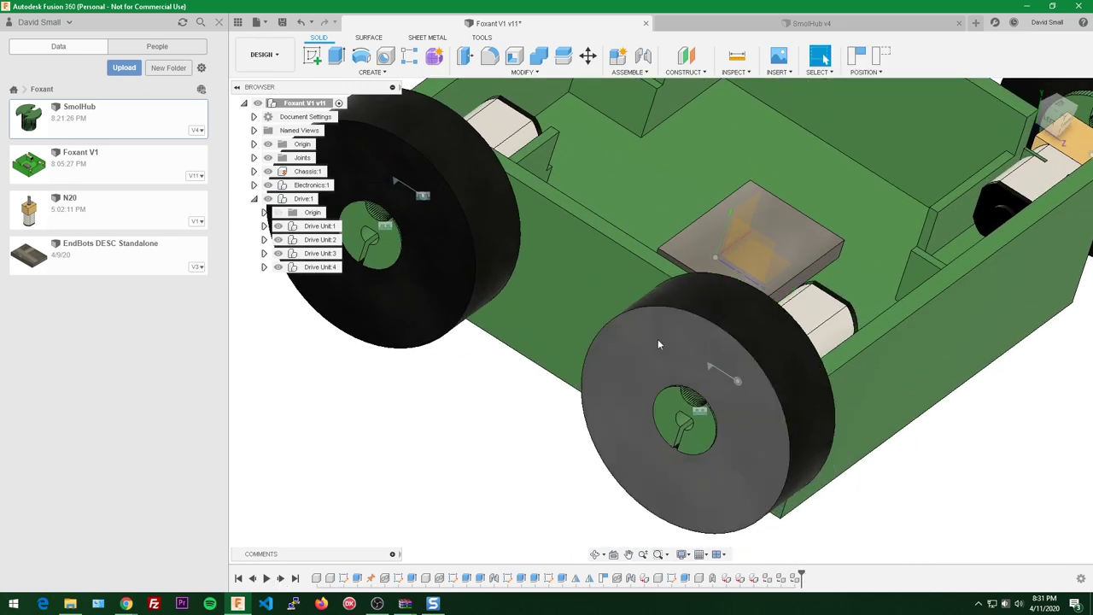
middle_click_drag(657, 339, 690, 160, "shift")
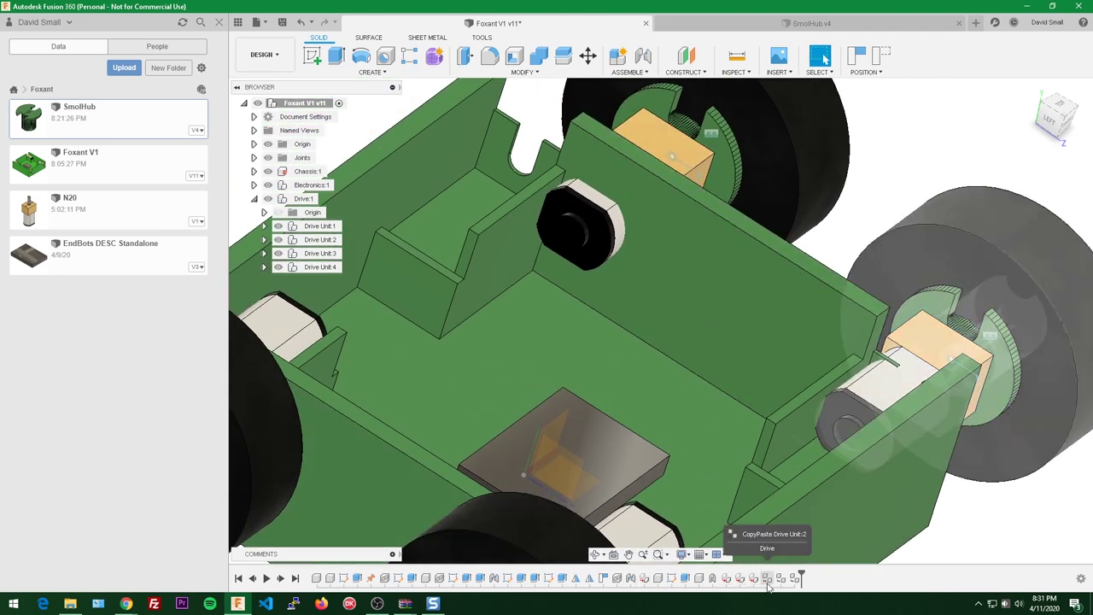
scroll(787, 428, "down", 4)
middle_click_drag(742, 424, 742, 356)
scroll(727, 418, "up", 3)
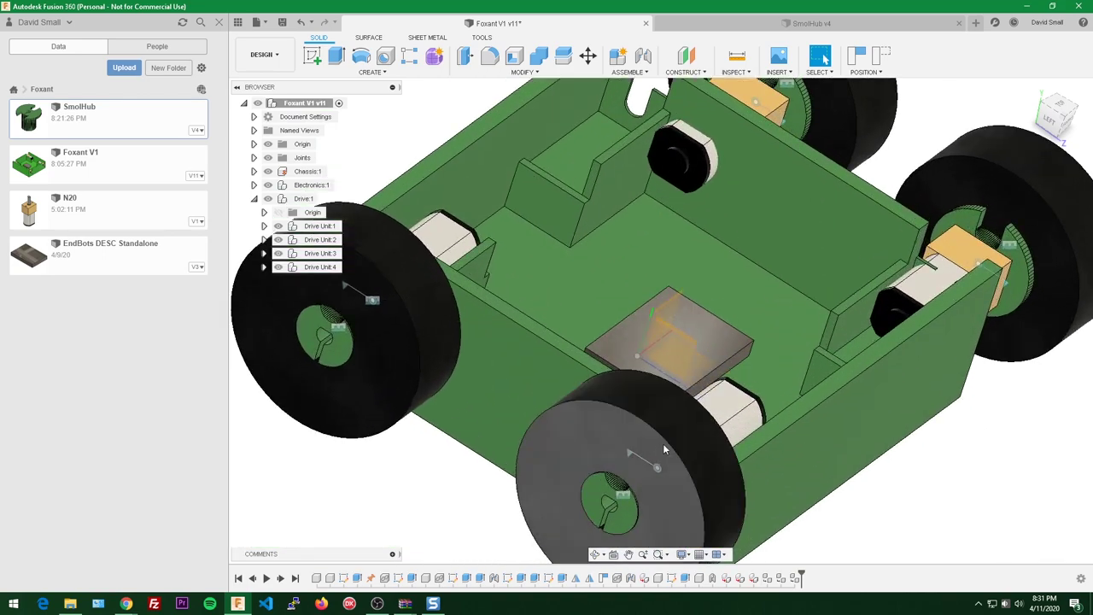
left_click_drag(663, 445, 600, 391)
- Hide Wheel:1 and SmolHub v4:1 inside Drive Unit:4 to expose the N20 motor shaft
scroll(600, 391, "down", 4)
middle_click_drag(598, 388, 695, 393, "shift")
scroll(485, 447, "up", 4)
scroll(485, 448, "up", 2)
scroll(485, 458, "up", 4)
scroll(485, 457, "down", 3)
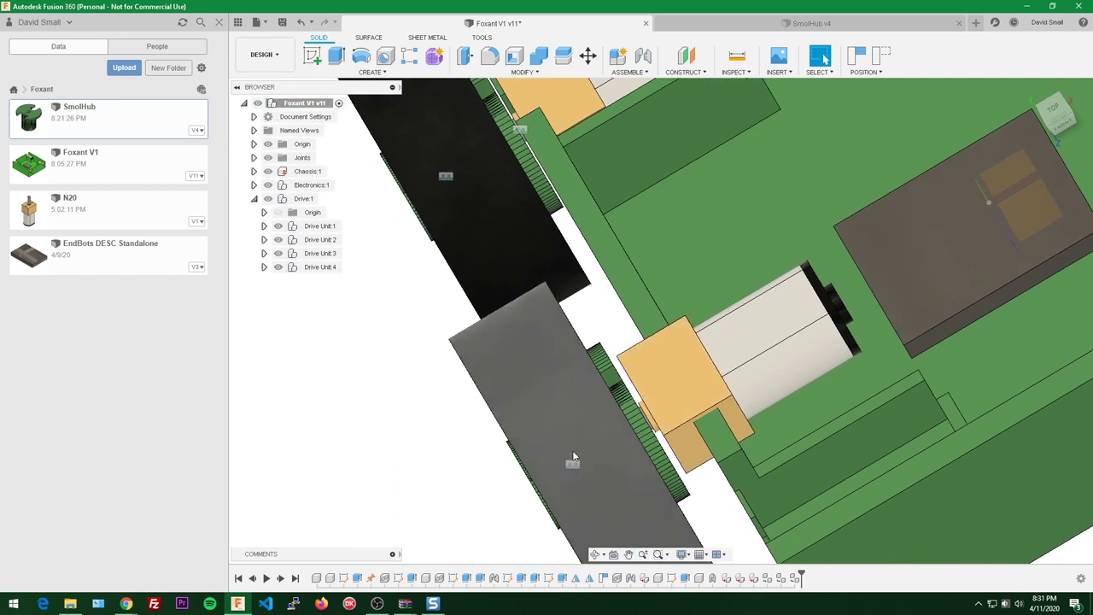
left_click(572, 452)
left_click(265, 268)
left_click(290, 336)
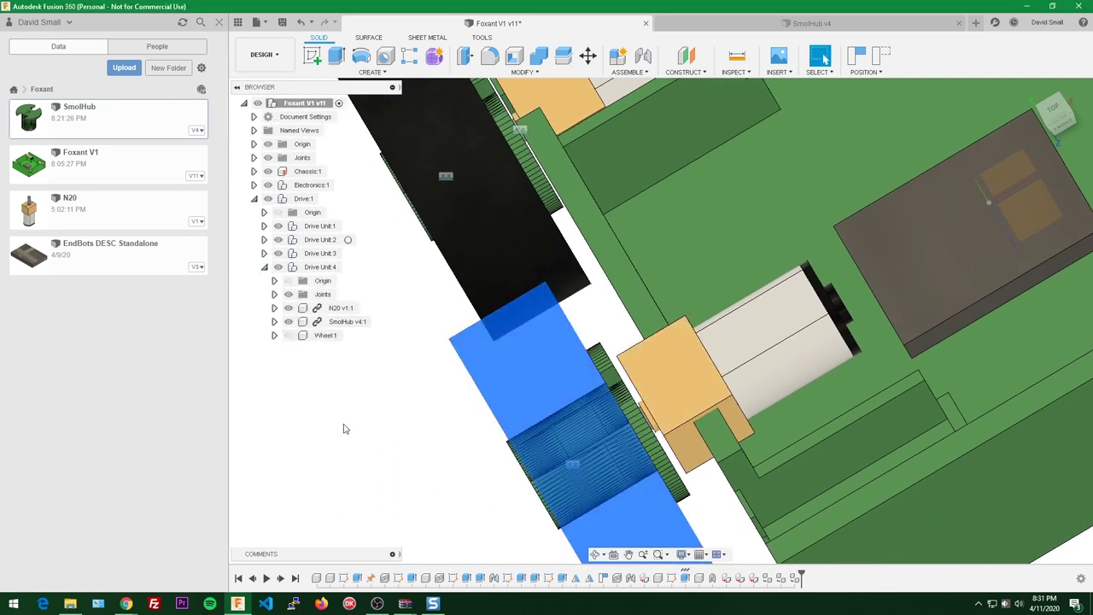
left_click(344, 427)
left_click(290, 336)
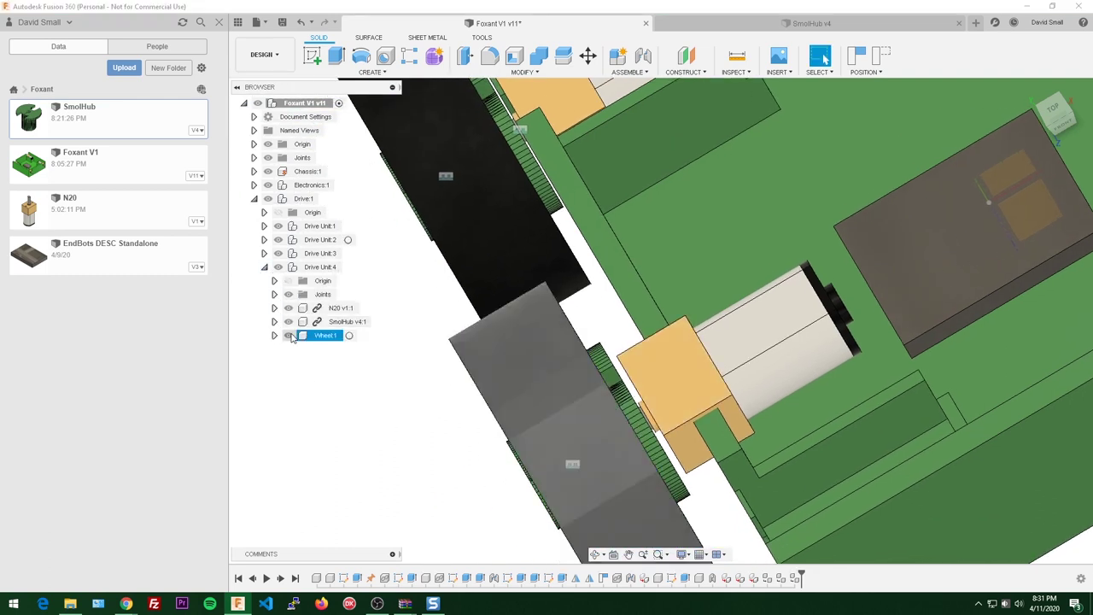
left_click(290, 336)
left_click(289, 322)
middle_click_drag(528, 475, 563, 415, "shift")
scroll(778, 392, "up", 5)
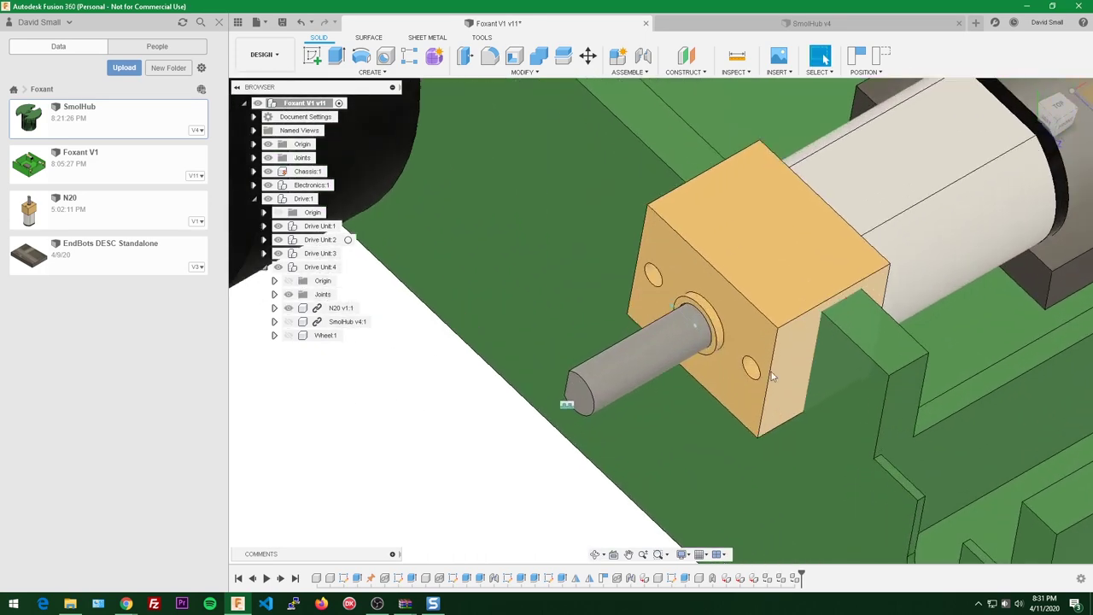
- Join the collar around the N20 shaft of Drive Unit:4 to its motor mount on the chassis with a rigid joint
key("j")
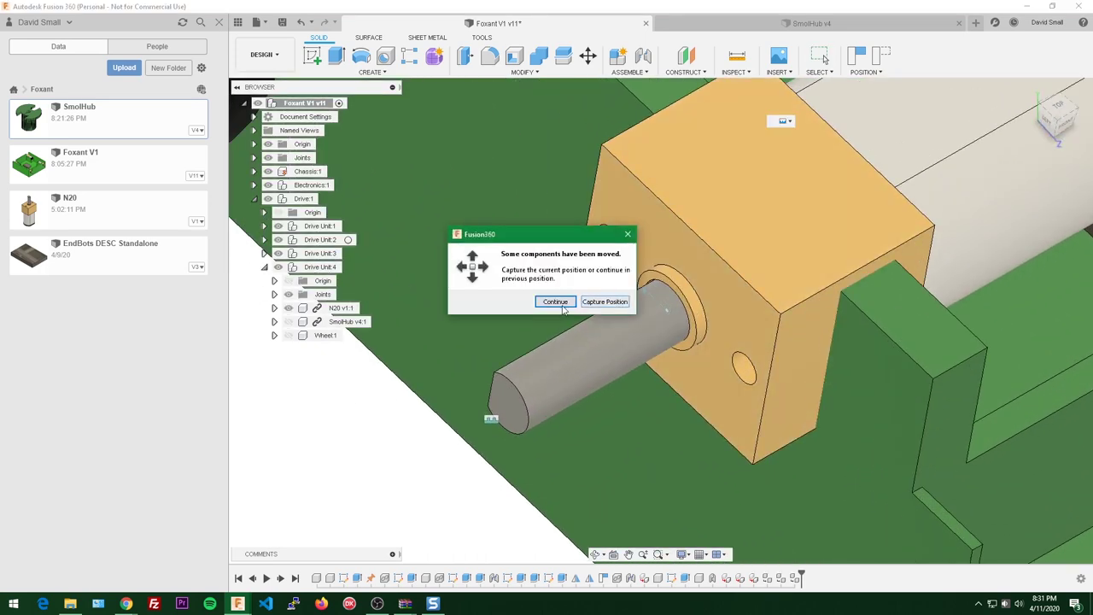
left_click(555, 302)
key("j")
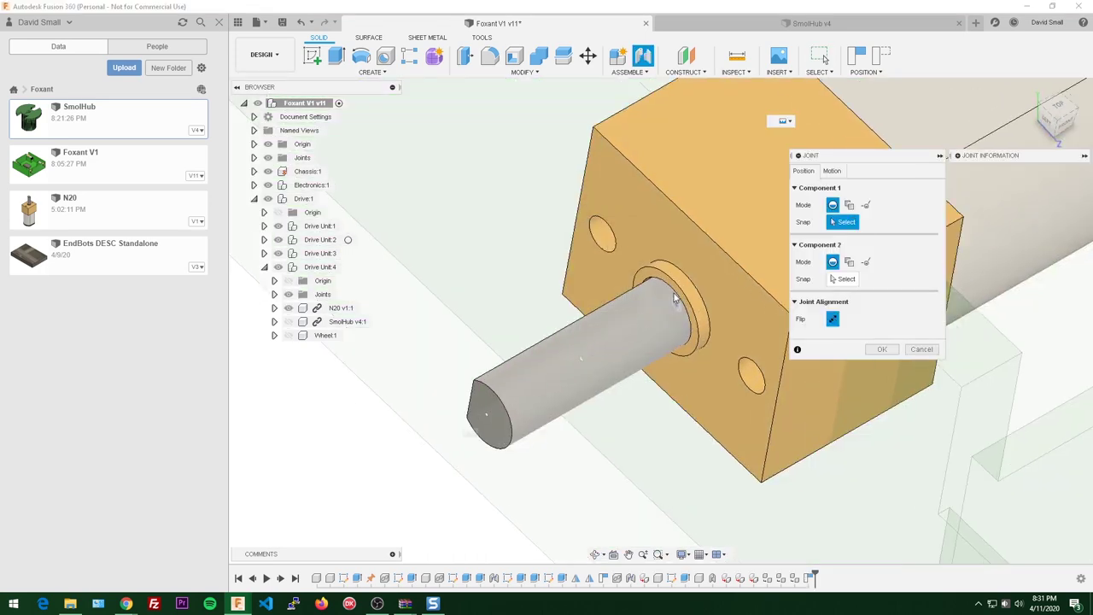
scroll(670, 273, "up", 5)
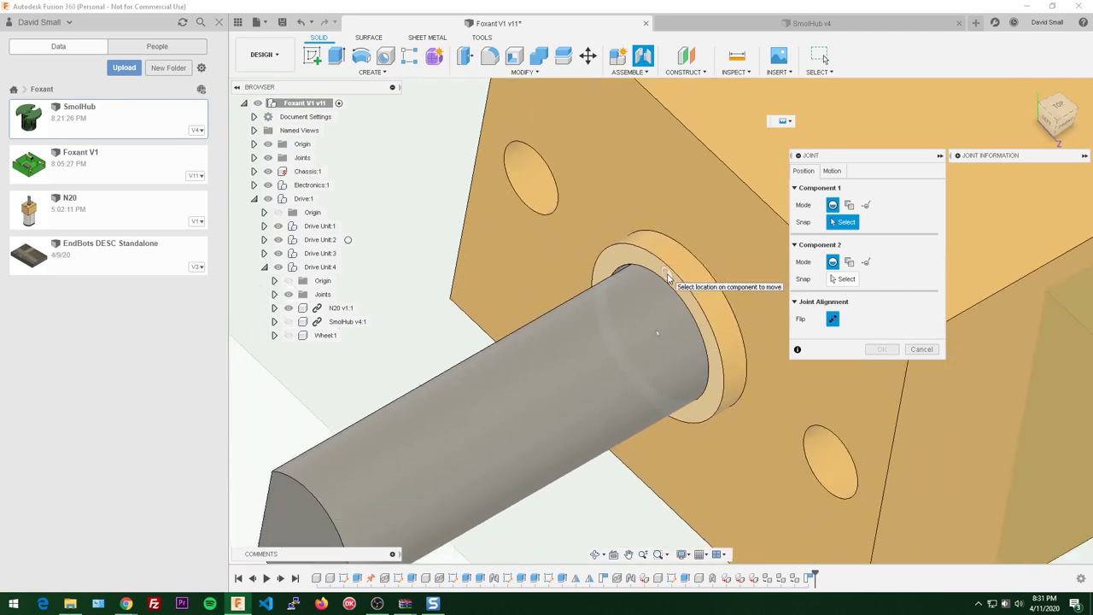
left_click(667, 278)
scroll(674, 347, "down", 4)
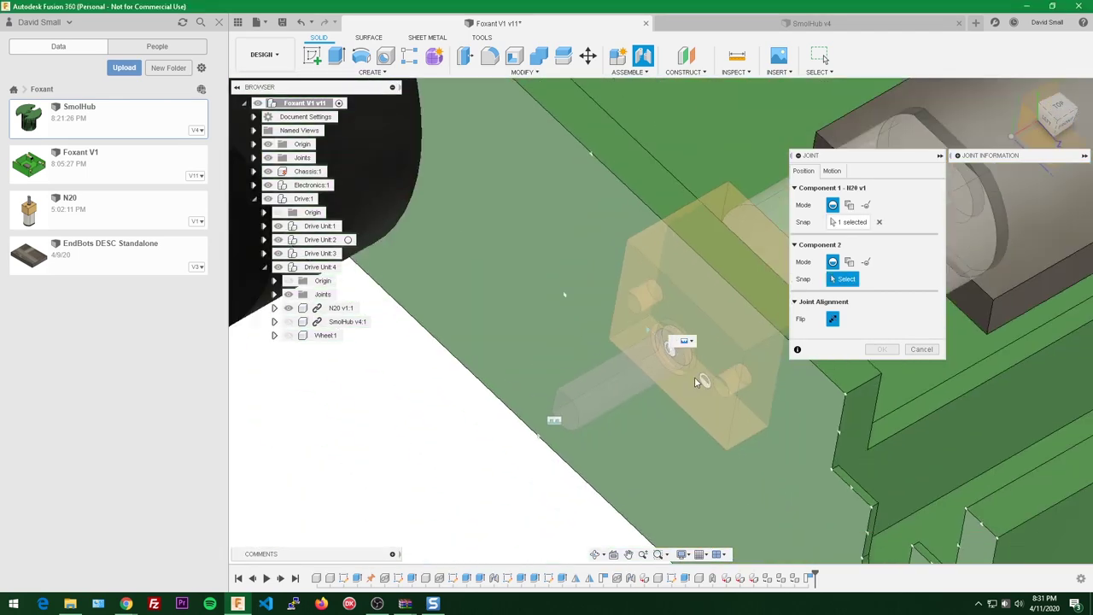
middle_click_drag(700, 381, 558, 297)
scroll(666, 397, "up", 3)
left_click(716, 431)
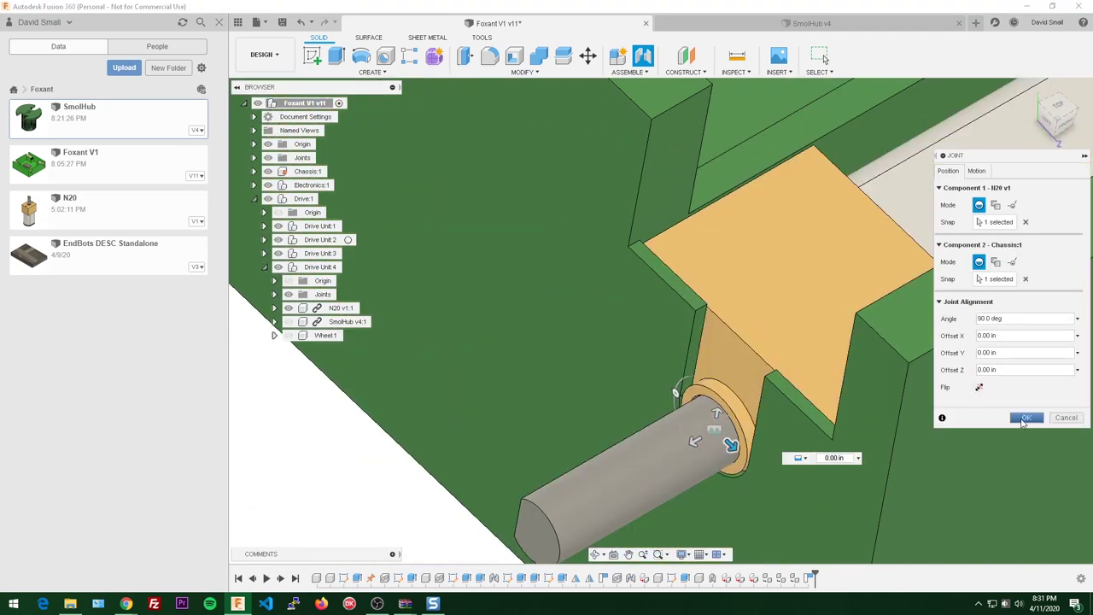
left_click(1026, 418)
- Show the wheel and hub of Drive Unit:4 again, test the wheel's rotation, and collapse the unit's component tree
left_click(288, 335)
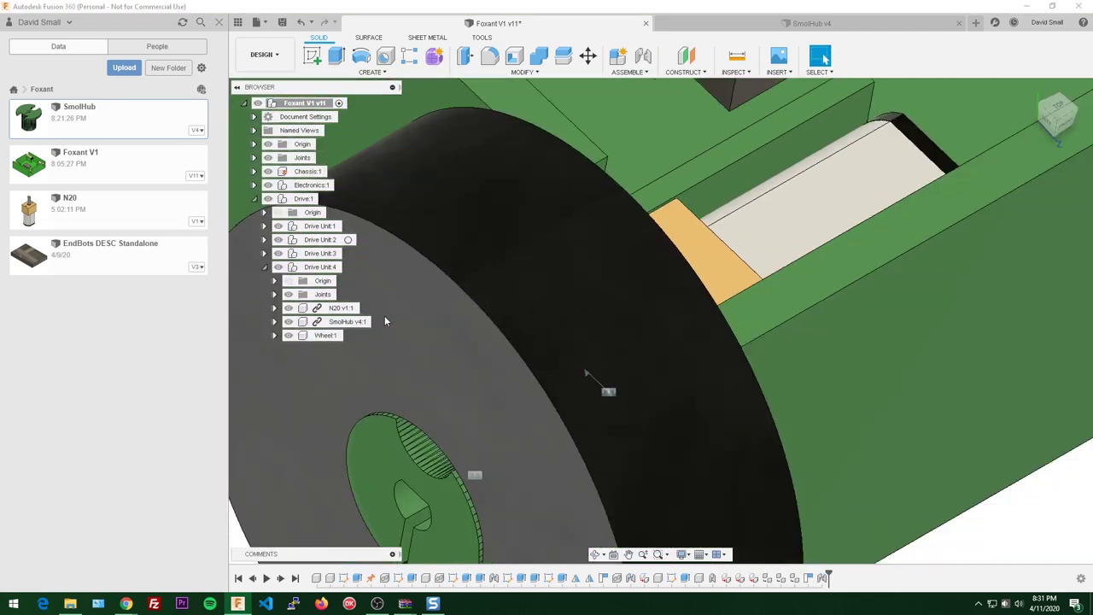
scroll(384, 321, "down", 3)
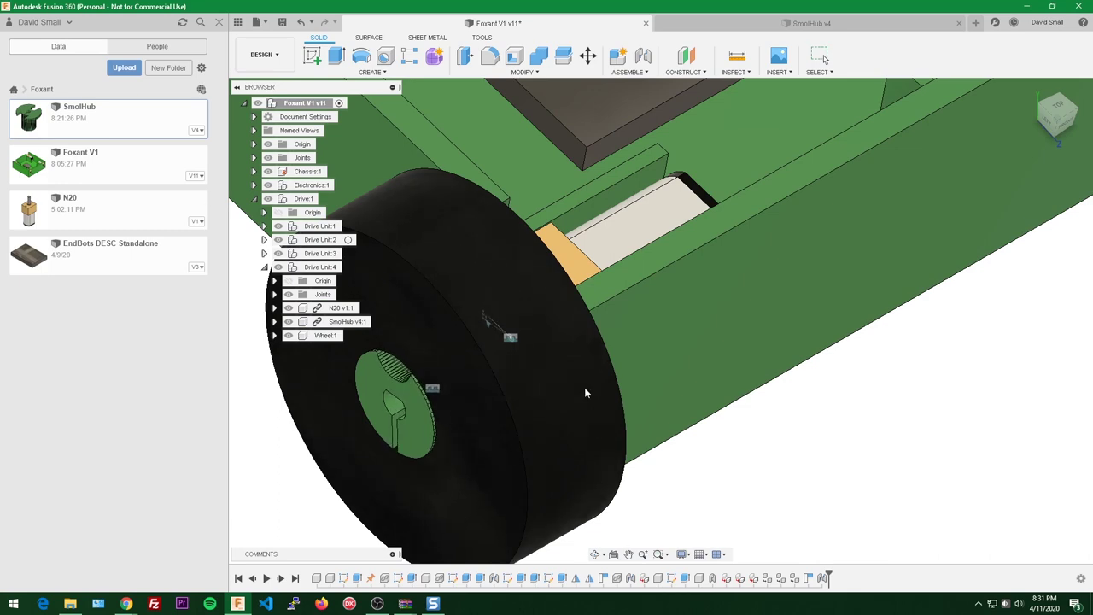
left_click(585, 393)
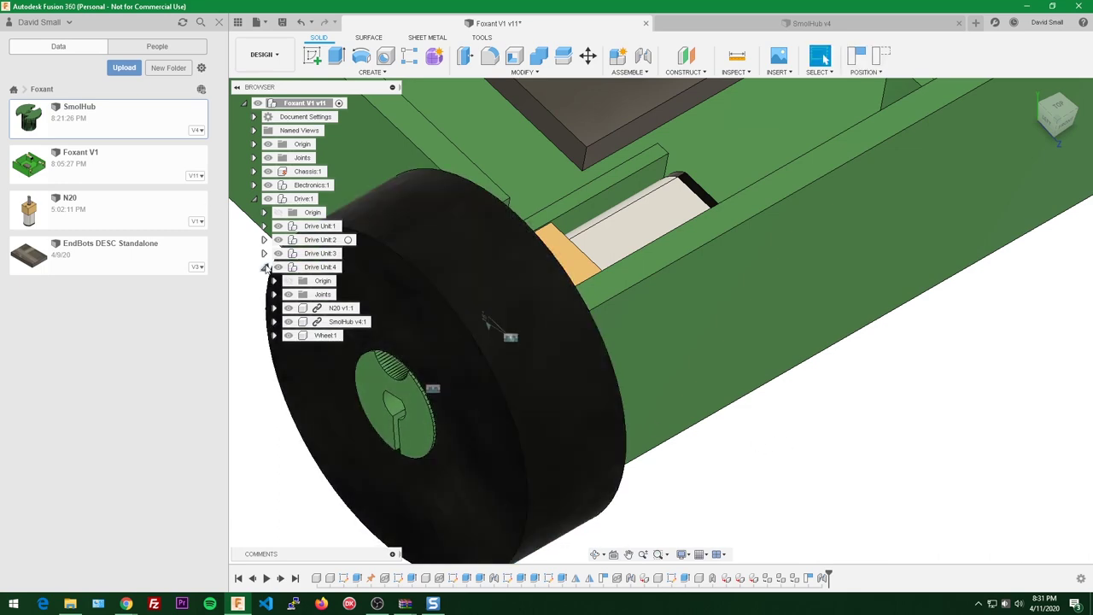
left_click(264, 267)
- Select the wheel of the drive unit protruding from the chassis to identify which Drive Unit it belongs to in the component tree
scroll(640, 282, "down", 3)
middle_click_drag(898, 128, 671, 282)
scroll(674, 283, "up", 4)
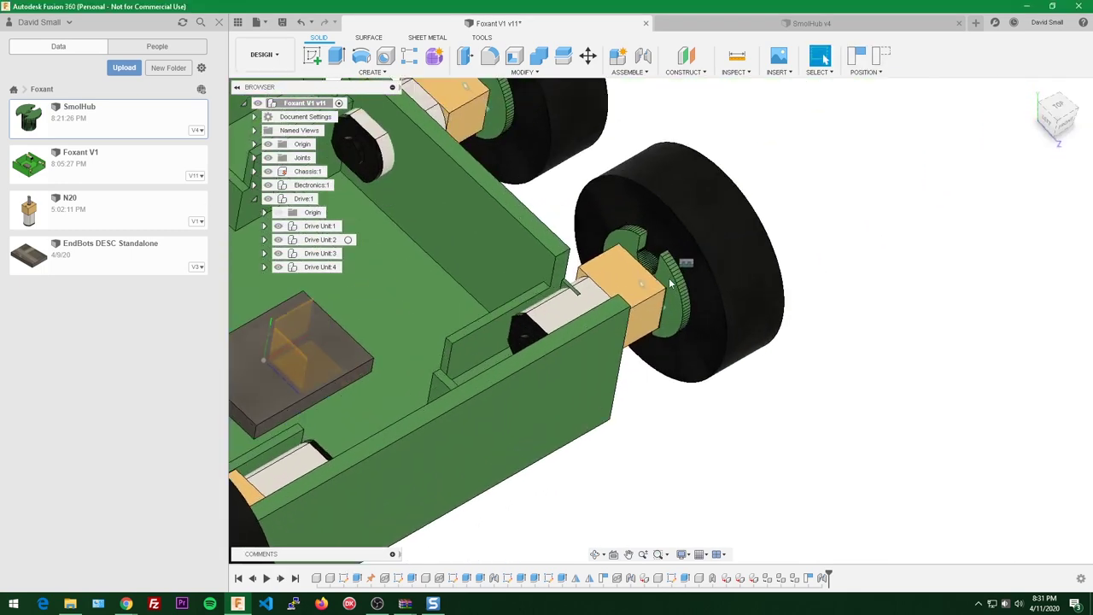
middle_click_drag(719, 313, 905, 299, "shift")
middle_click_drag(905, 298, 857, 314)
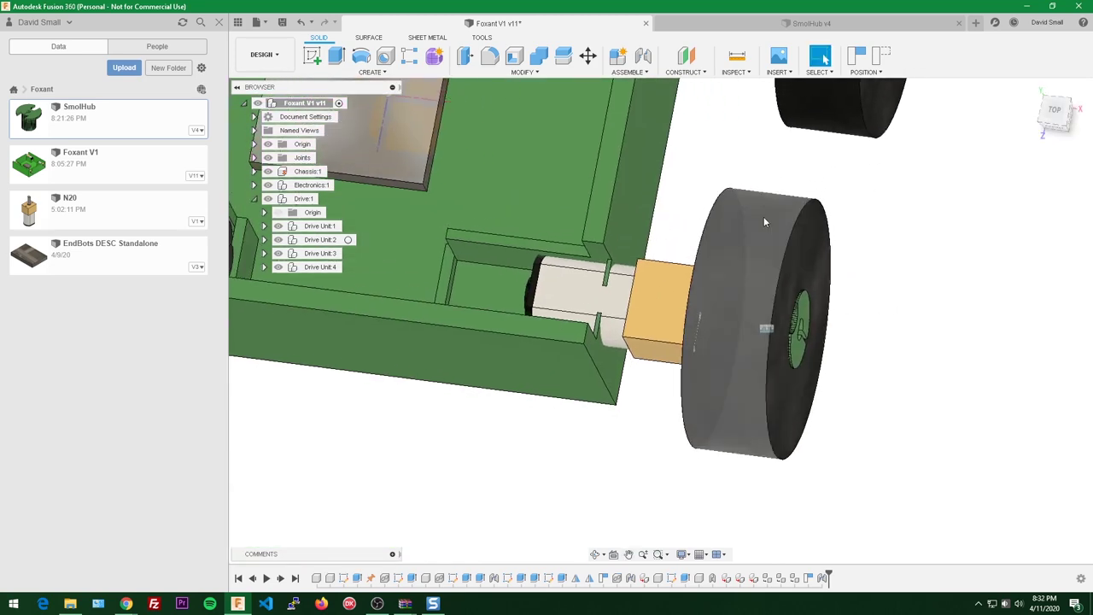
scroll(863, 232, "down", 2)
middle_click_drag(879, 237, 867, 282)
scroll(841, 278, "up", 2)
left_click(762, 274)
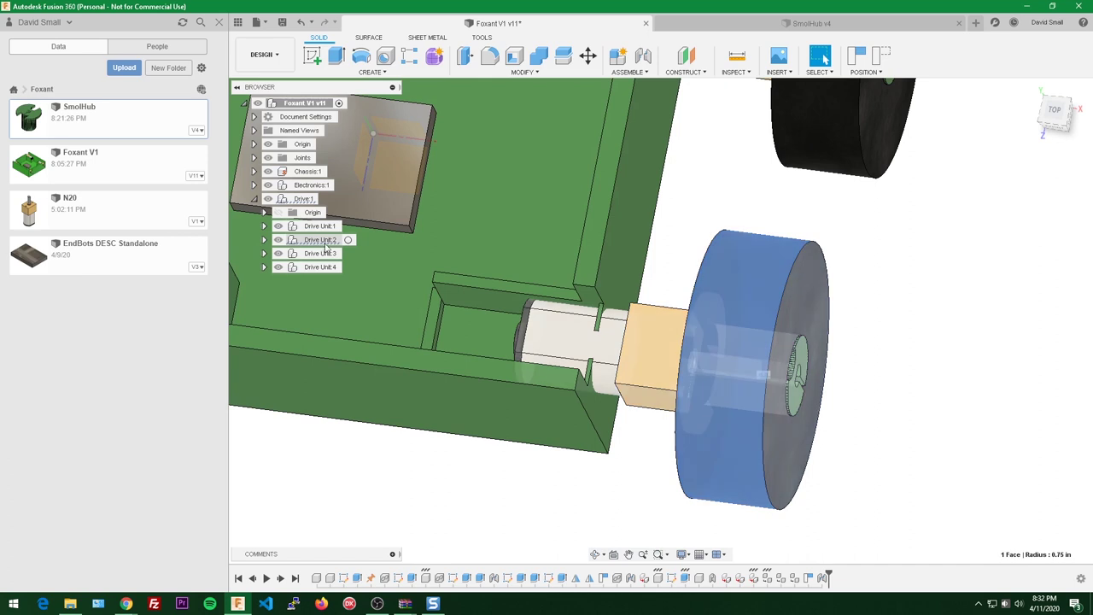
left_click(880, 282)
scroll(882, 269, "up", 2)
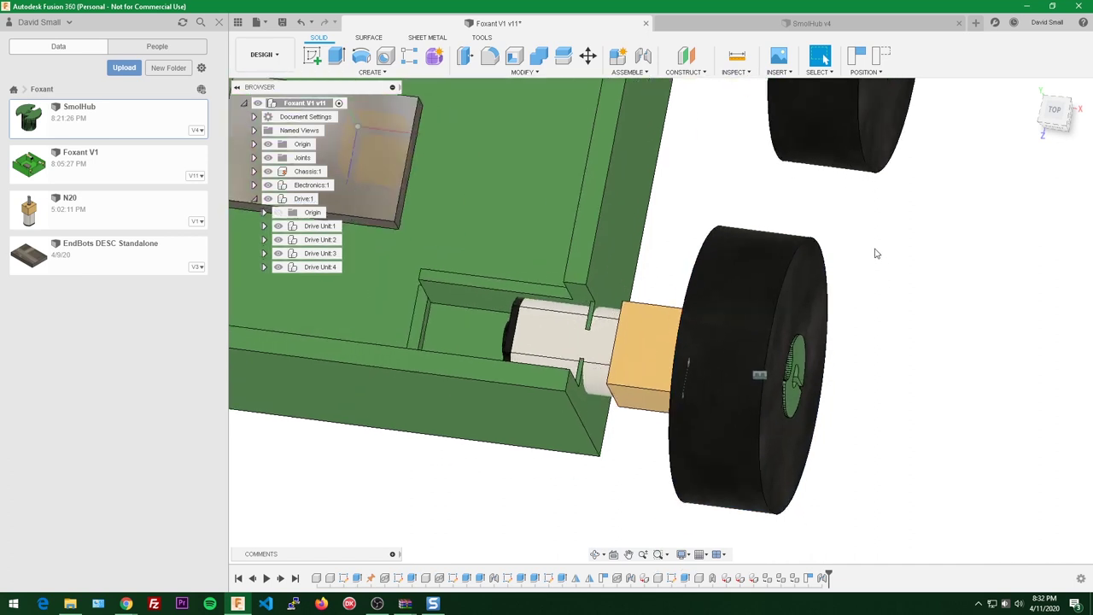
left_click(728, 294)
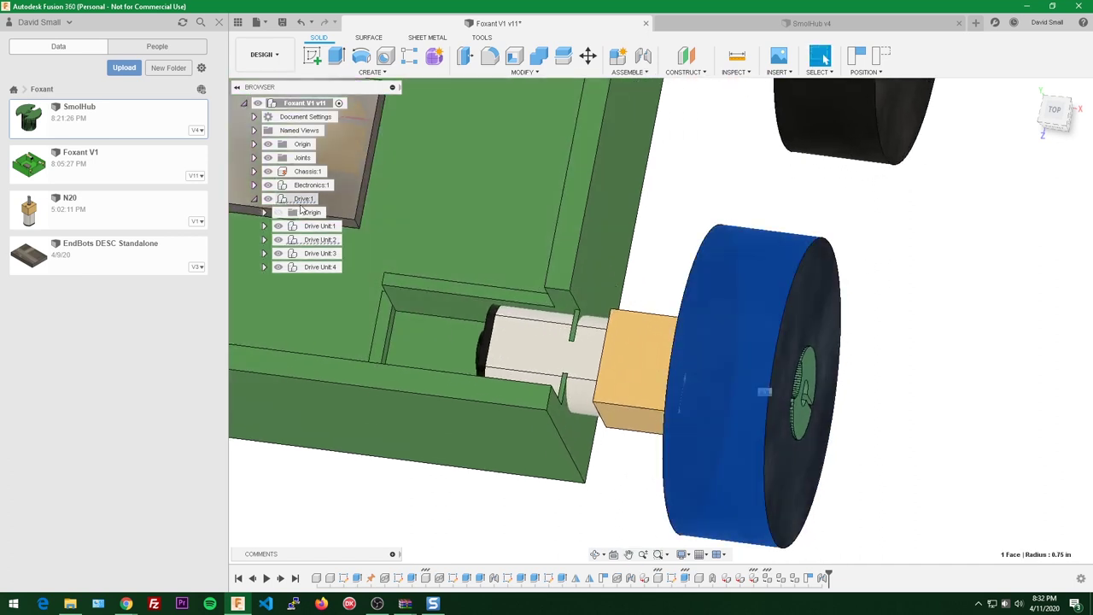
- Hide SmolHub v4:1 and Wheel:1 inside Drive Unit:2 to expose its N20 motor shaft
left_click(263, 239)
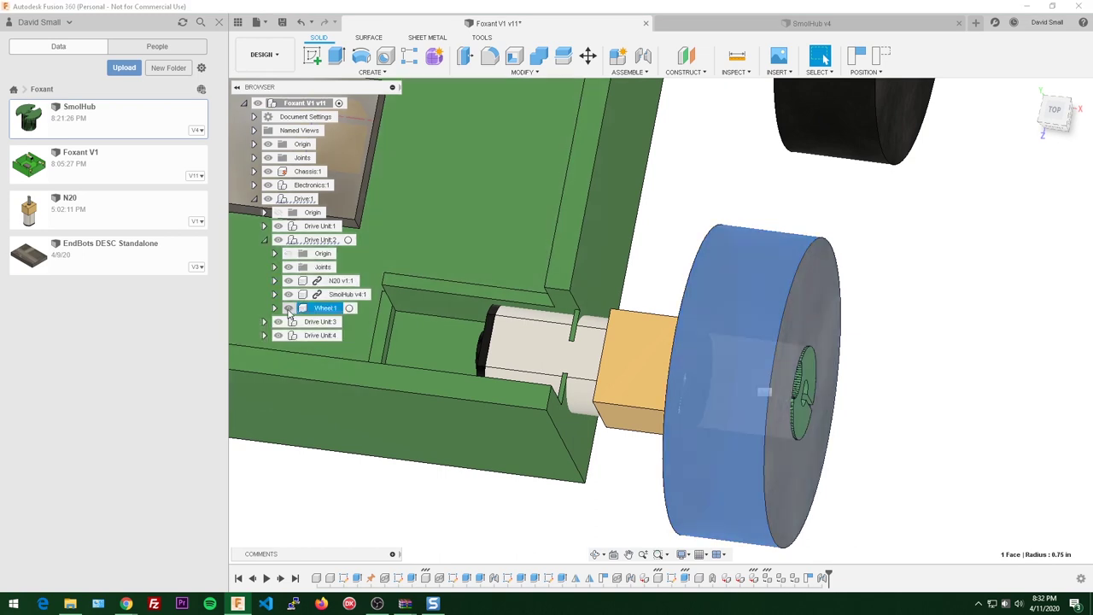
left_click(288, 293)
left_click(288, 307)
scroll(879, 374, "up", 5)
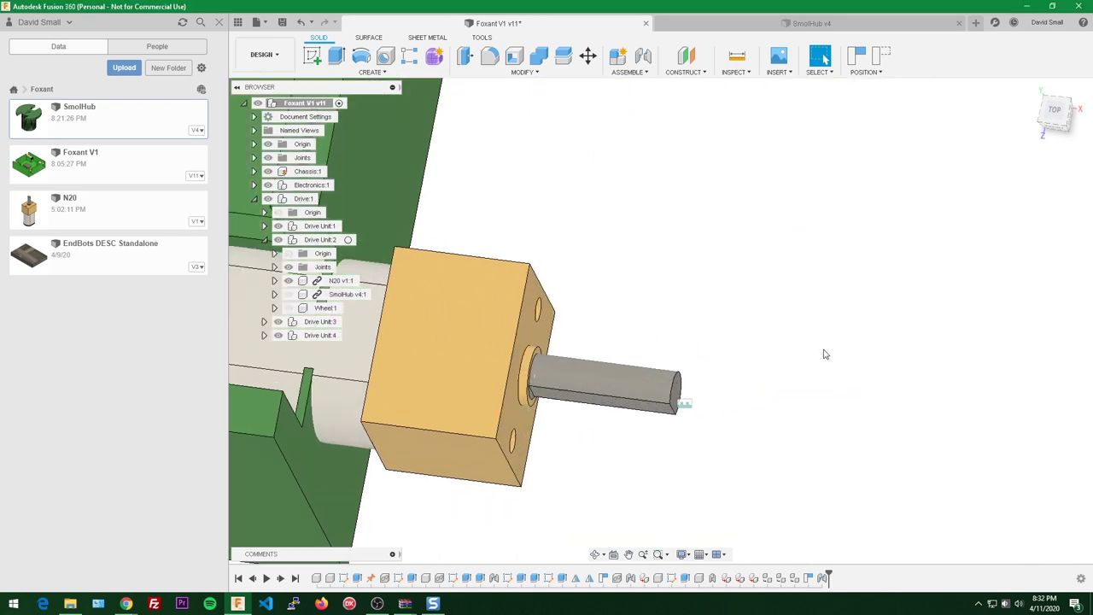
- Join the collar around the N20 shaft of Drive Unit:2 to its motor mount on the chassis with a rigid joint
key("j")
left_click(616, 297)
middle_click_drag(575, 311, 477, 297, "shift")
scroll(475, 325, "up", 4)
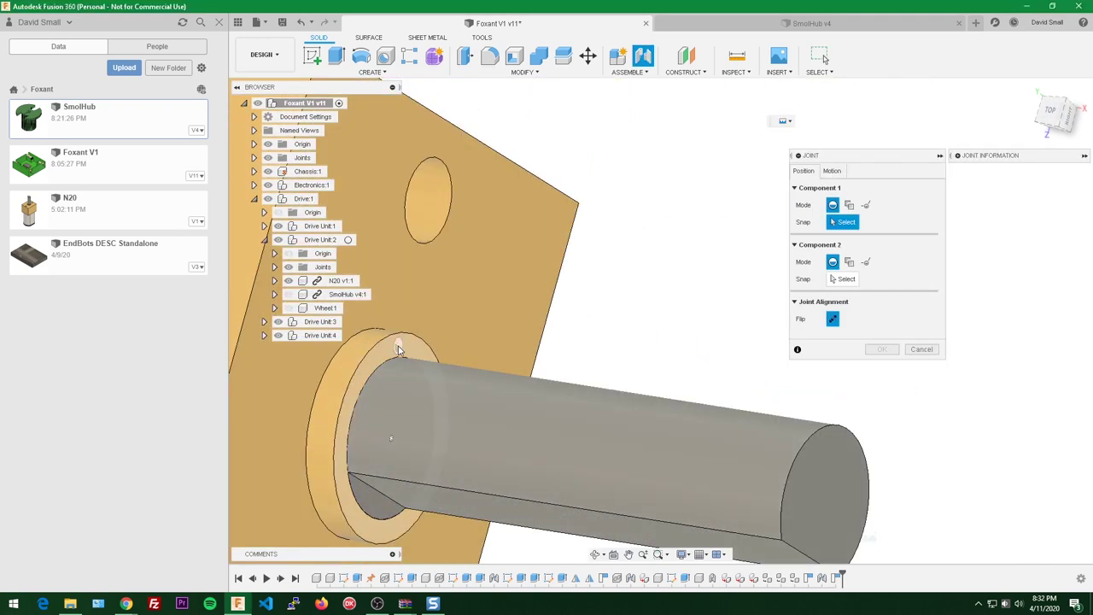
left_click(399, 340)
scroll(578, 398, "down", 8)
left_click(616, 412)
left_click(978, 389)
left_click(1026, 418)
scroll(848, 342, "down", 5)
middle_click_drag(897, 384, 849, 342, "shift")
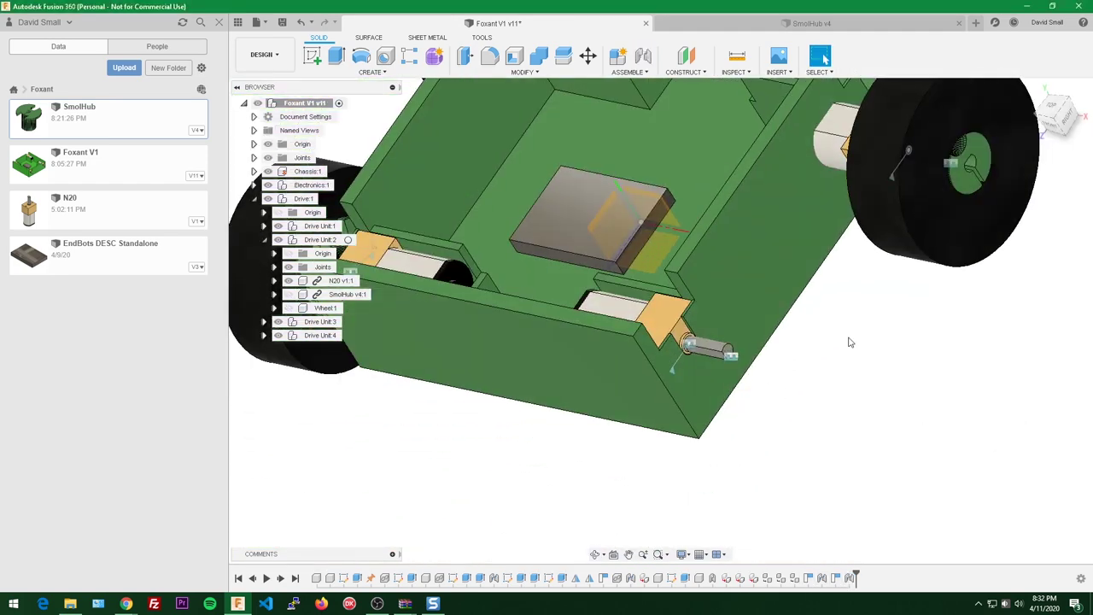
- Delete the two captured-position features beside the latest drive unit joints from the timeline
left_click(835, 578)
left_click(808, 578, "ctrl")
key("Delete")
- Expand Drive Unit:3 and hide its SmolHub v4:1 and Wheel:1 to expose the N20 motor shaft
mouse_move(779, 133)
middle_mouse_down()
mouse_move(736, 254)
mouse_move(742, 230)
middle_mouse_up()
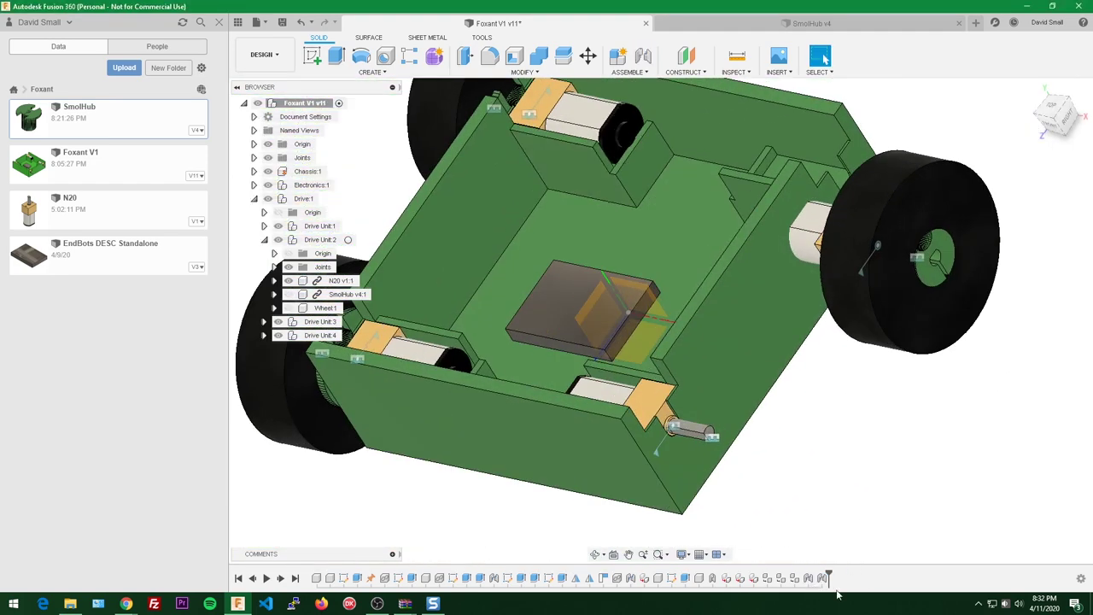
scroll(875, 270, "up", 3)
left_click(263, 321)
left_click(288, 389)
scroll(896, 247, "up", 5)
- Join the N20 shaft collar of Drive Unit:3 to its chassis motor mount with a rigid joint, and show the hidden wheels and hubs again
key("j")
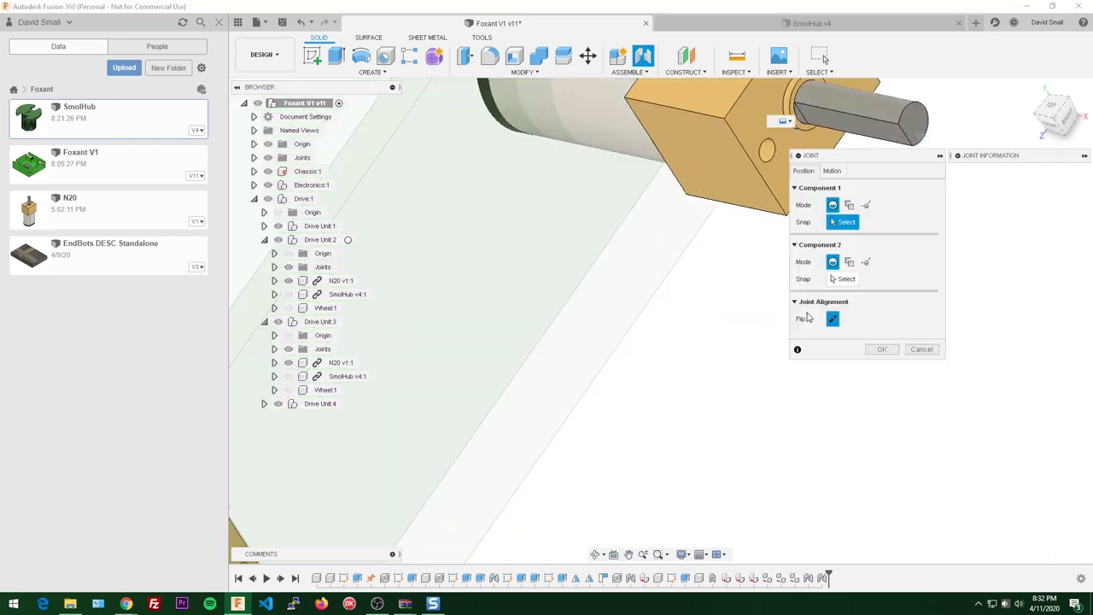
scroll(734, 162, "up", 3)
left_click(708, 237)
scroll(751, 302, "down", 5)
middle_click_drag(677, 183, 664, 221)
left_click(662, 221)
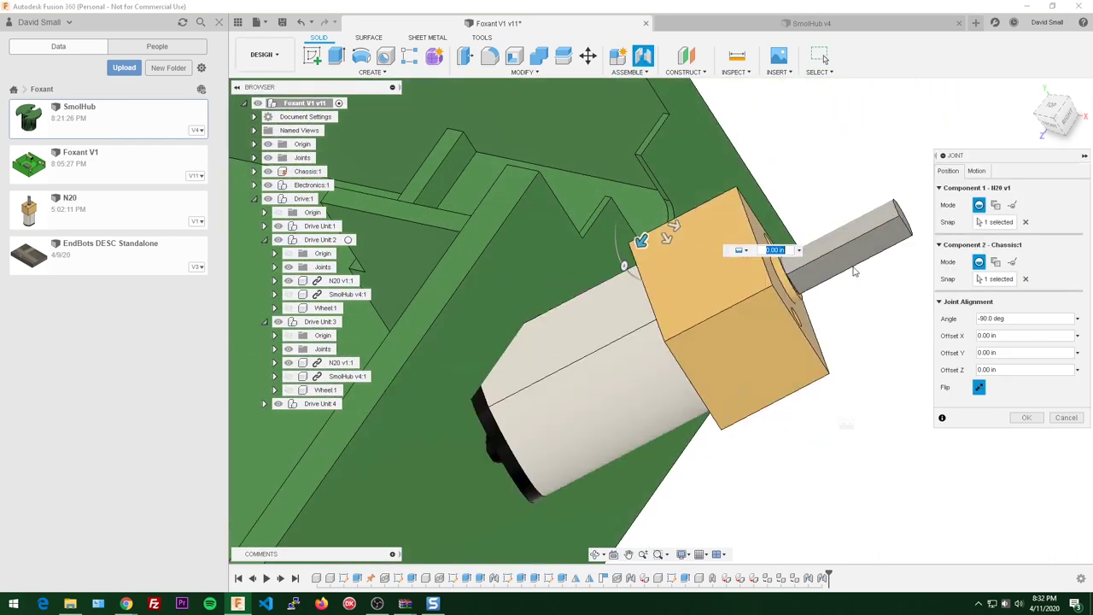
key("Return")
scroll(740, 305, "down", 5)
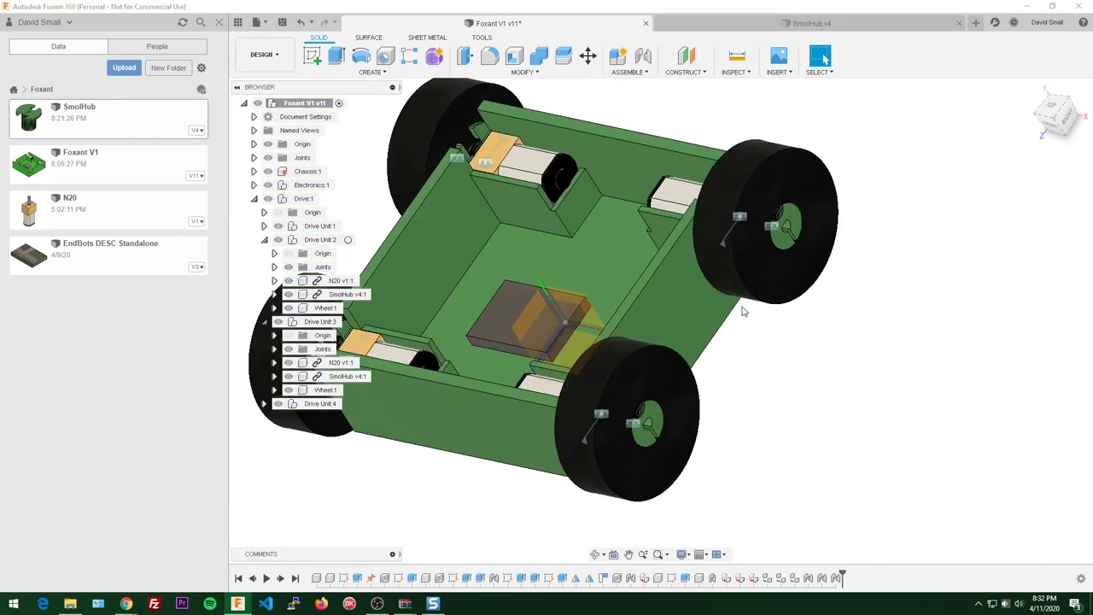
- Collapse the component trees of Drive Unit:2 and Drive:1
scroll(741, 249, "up", 3)
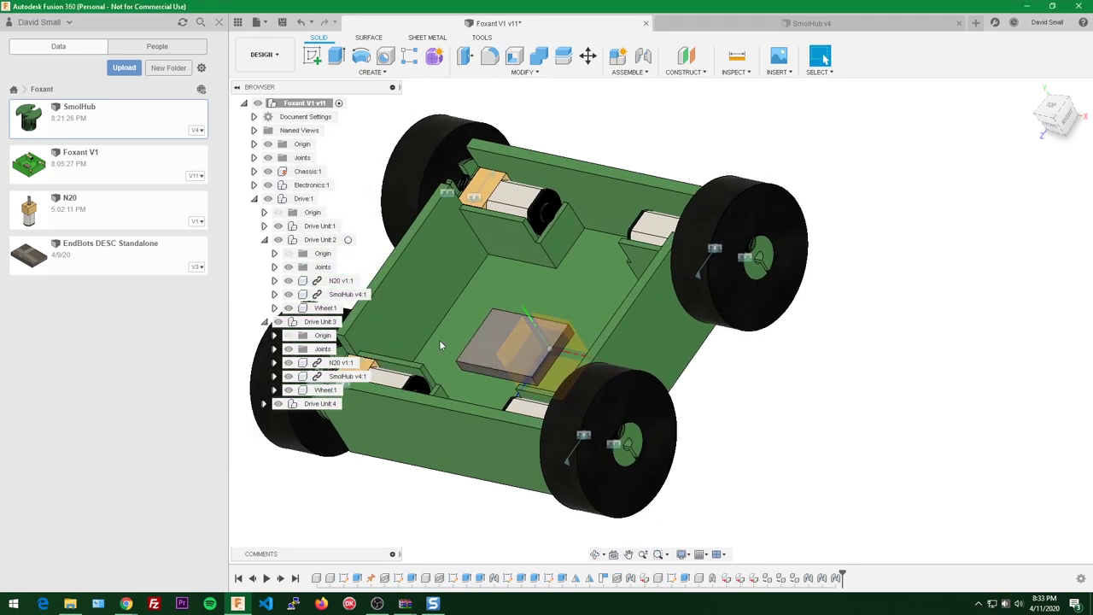
left_click(290, 251)
left_click(263, 240)
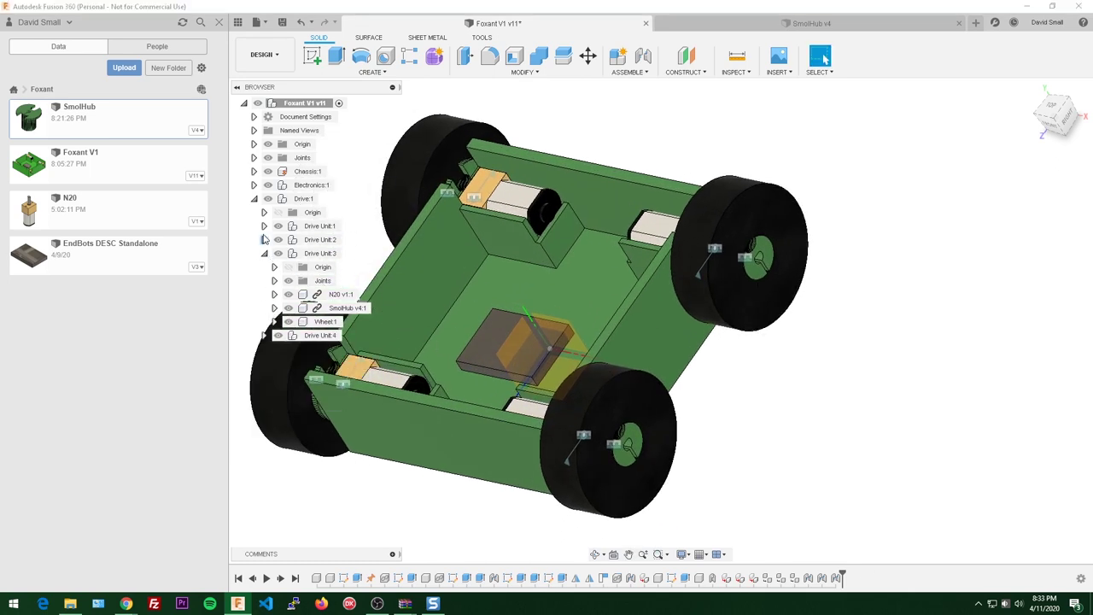
left_click(254, 199)
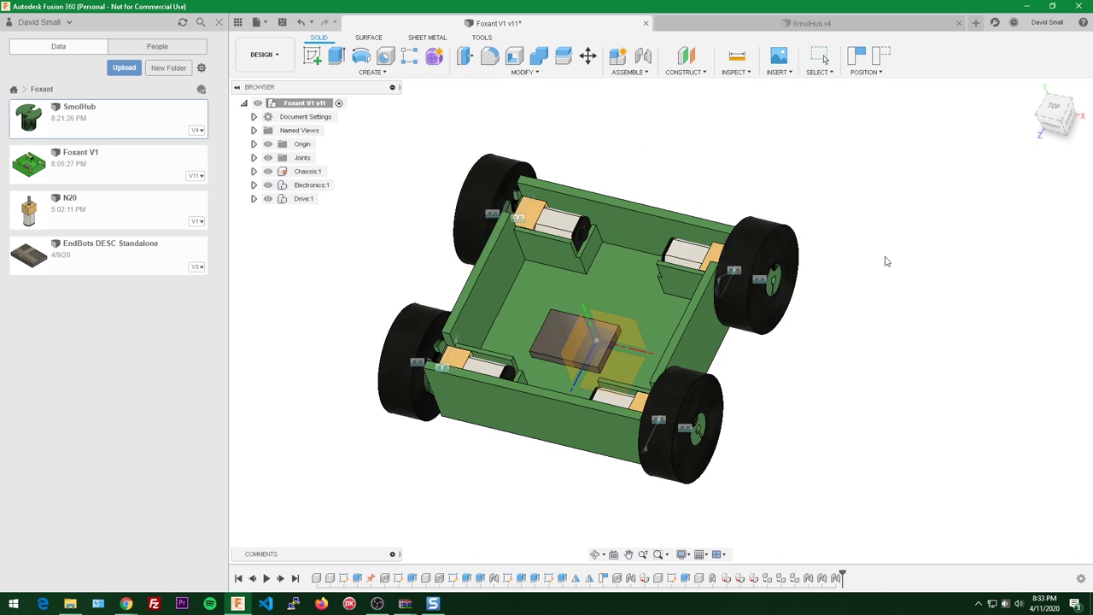
- Hide the top-level Joints folder of the Foxant V1 assembly
scroll(892, 282, "up", 1)
middle_click_drag(868, 260, 848, 286, "shift")
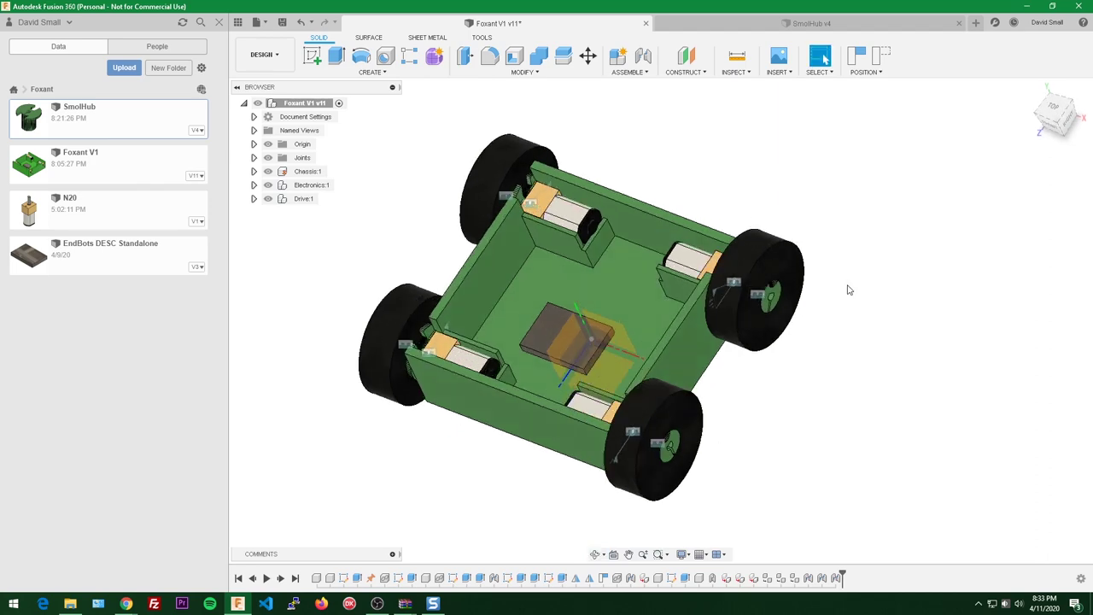
scroll(817, 221, "up", 2)
middle_click_drag(817, 221, 863, 215)
scroll(863, 215, "up", 3)
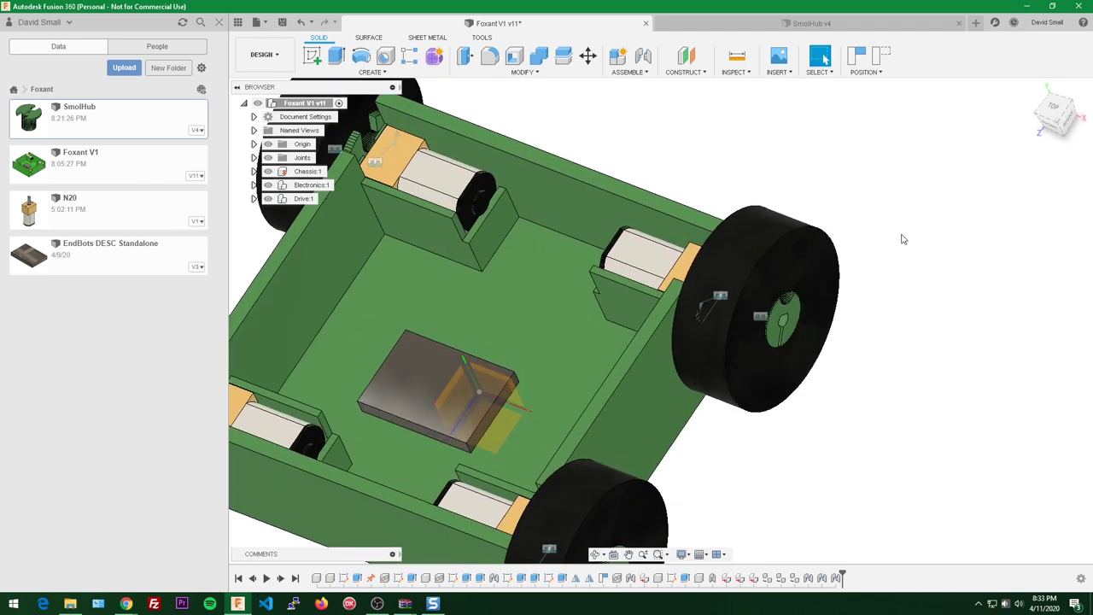
scroll(901, 237, "down", 3)
left_click(269, 159)
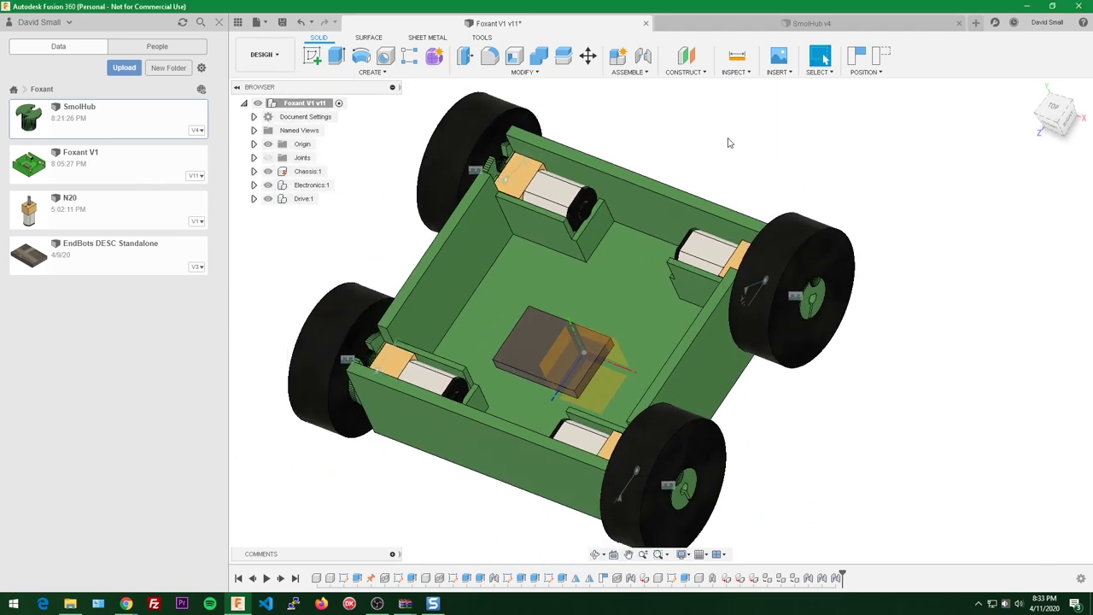
- Hide the Joints folder inside Drive Unit:3 and collapse the Drive:1 component tree
left_click(253, 198)
left_click(264, 253)
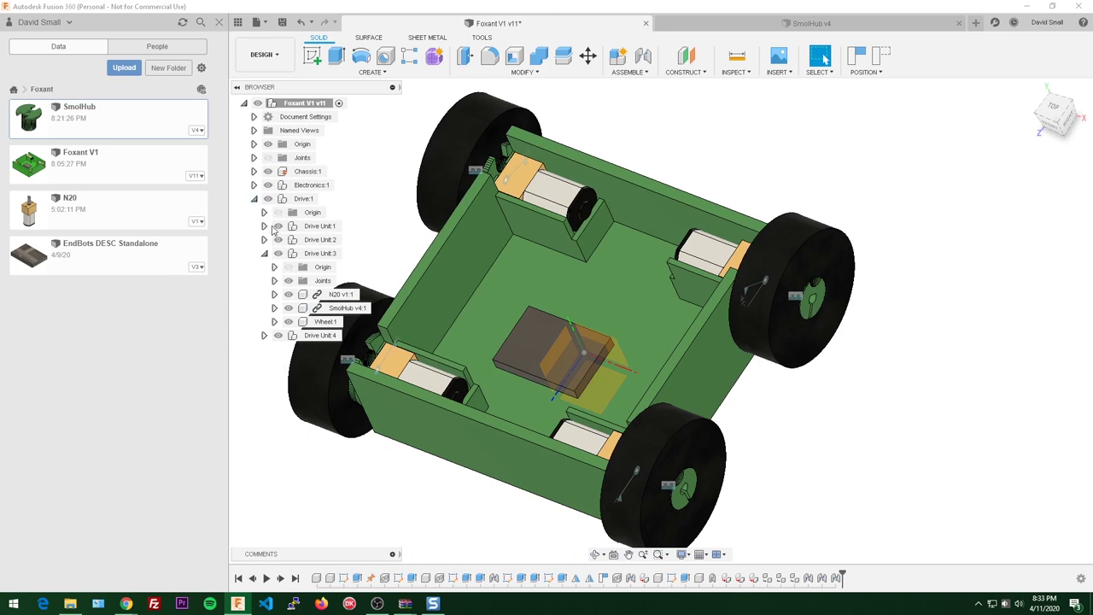
left_click(288, 280)
left_click(264, 253)
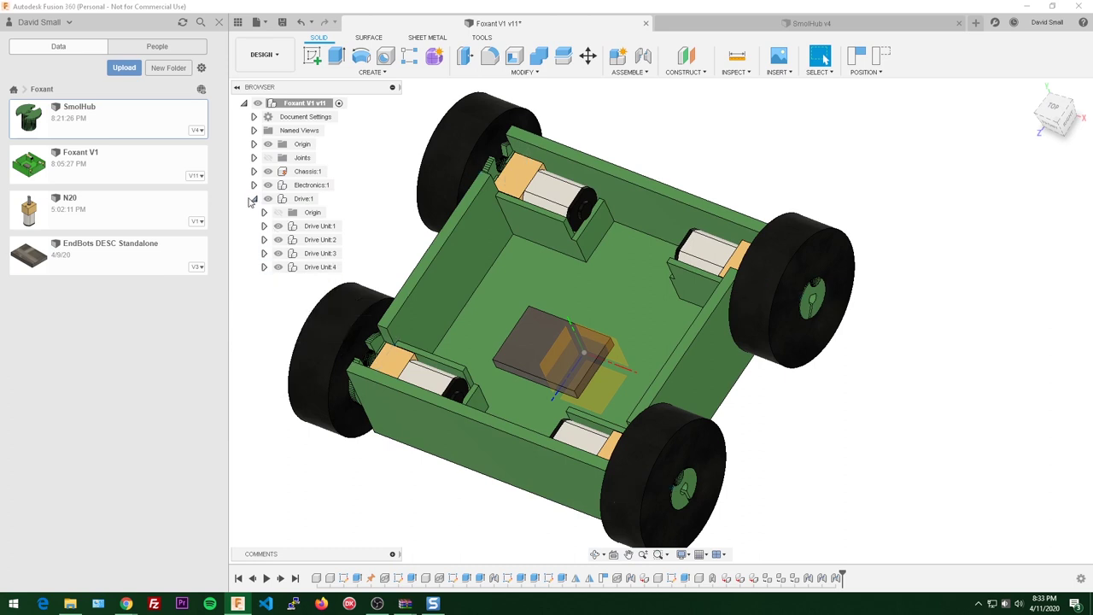
left_click(253, 198)
- Return the assembled chassis to the home view and save the design with the version description "User Saved"
scroll(397, 244, "down", 2)
mouse_move(454, 280)
middle_mouse_down("shift")
mouse_move(439, 258)
mouse_move(437, 277)
middle_mouse_up("shift")
middle_click_drag(438, 278, 533, 309)
scroll(532, 309, "up", 2)
left_click(1029, 88)
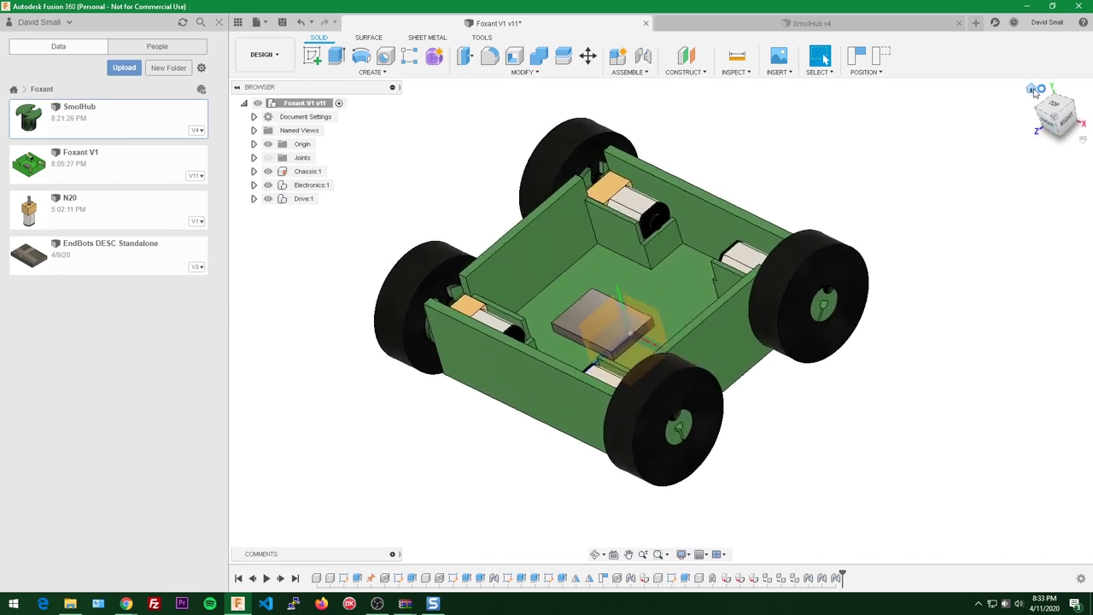
key("ctrl+s")
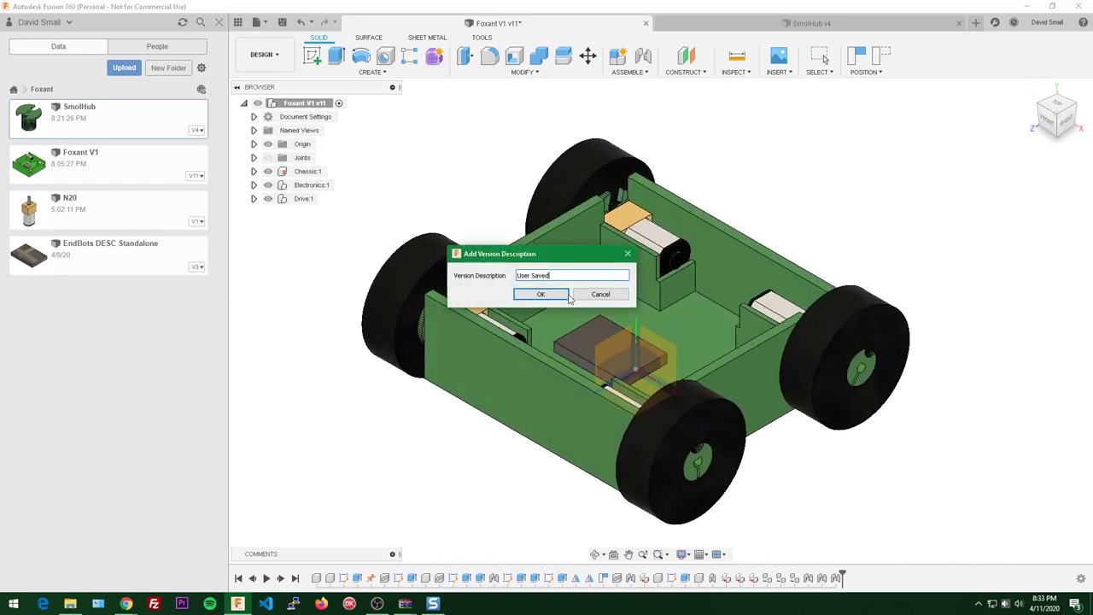
left_click(543, 294)
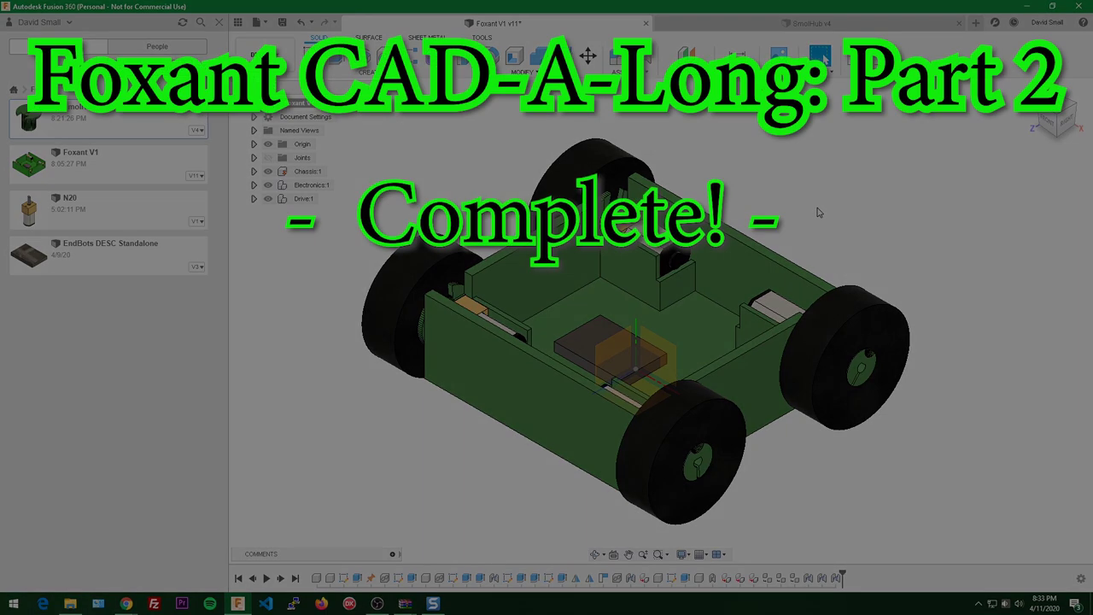